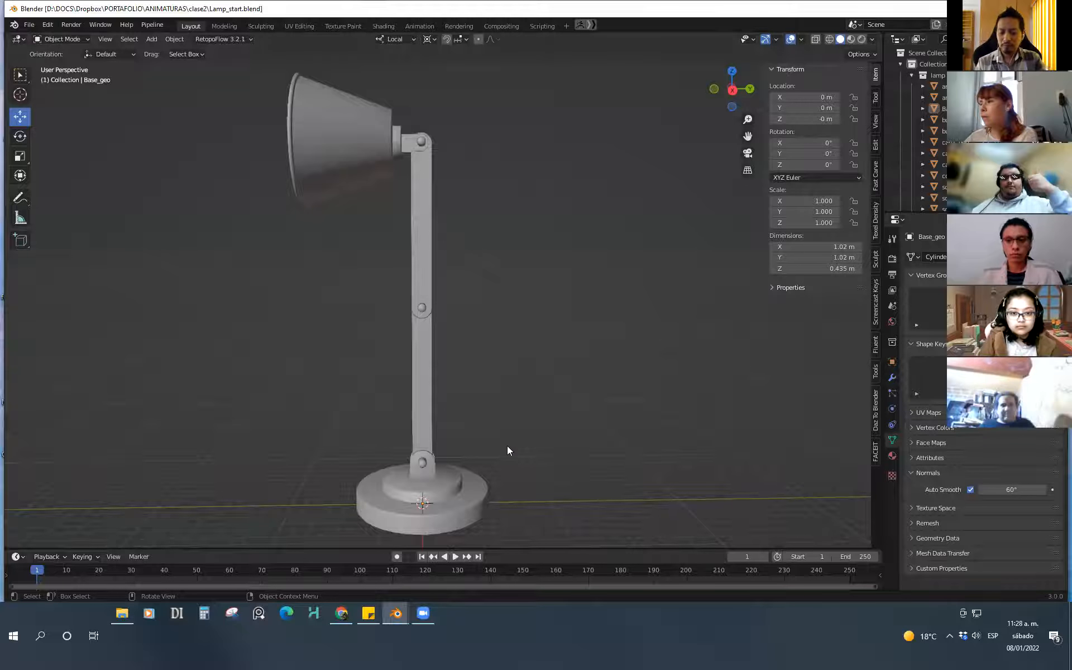
Examine the desk lamp model from several angles
mouse_move(534, 440)
middle_down()
mouse_move(507, 450)
mouse_move(581, 423)
mouse_move(547, 423)
middle_up()
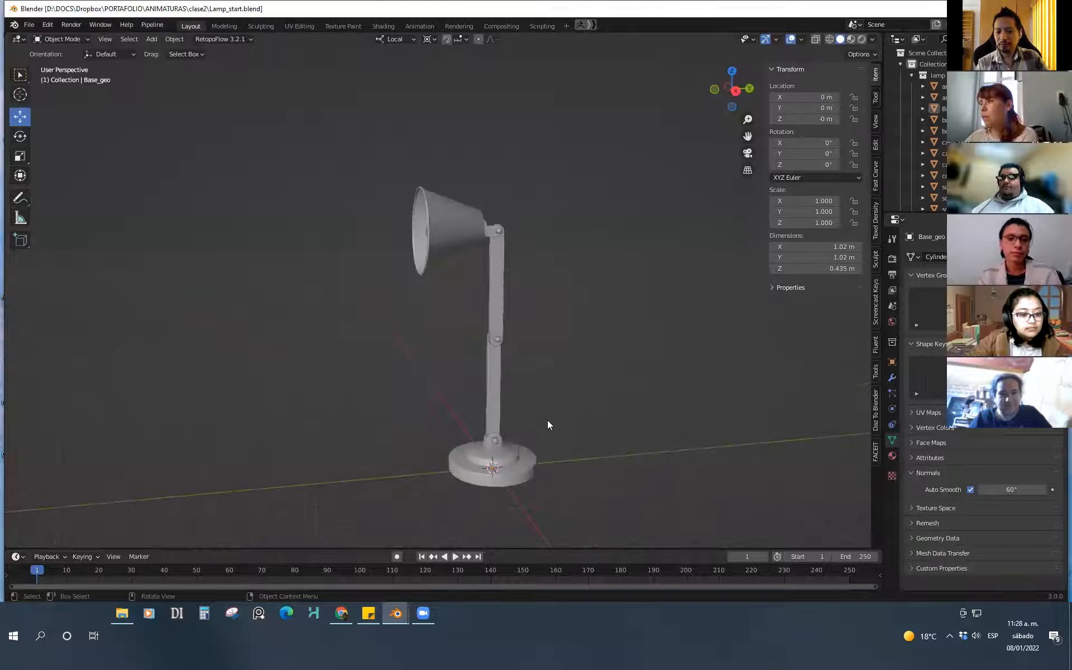
middle_drag(634, 423, 523, 395)
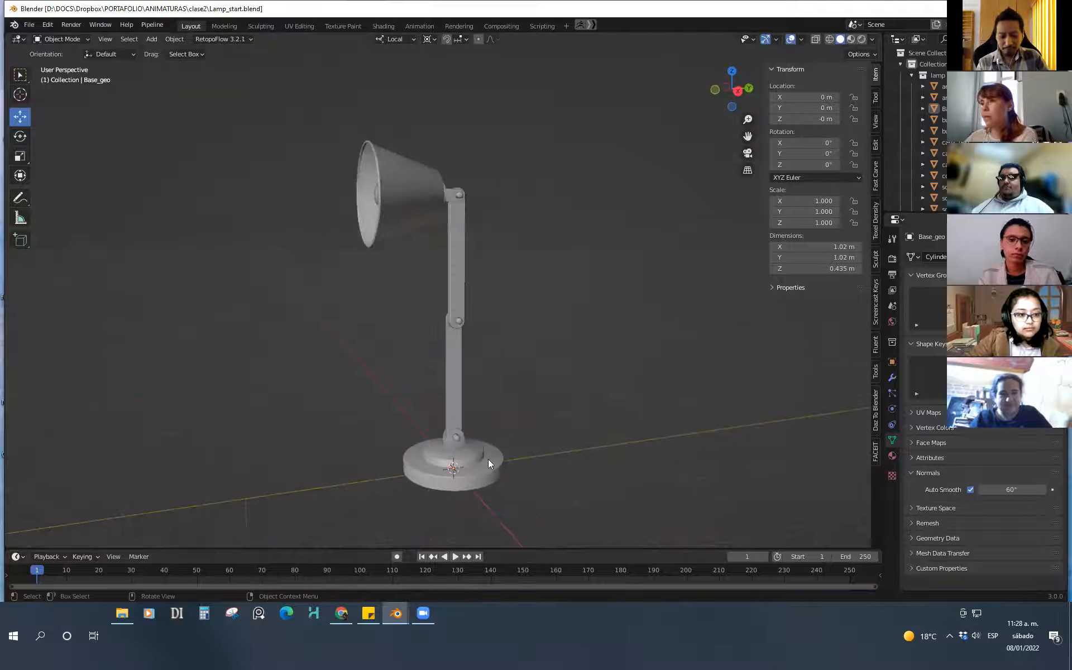
middle_drag(494, 462, 469, 468)
Switch to the mine_start.blend window and examine the blocky character from the front and side
click(397, 609)
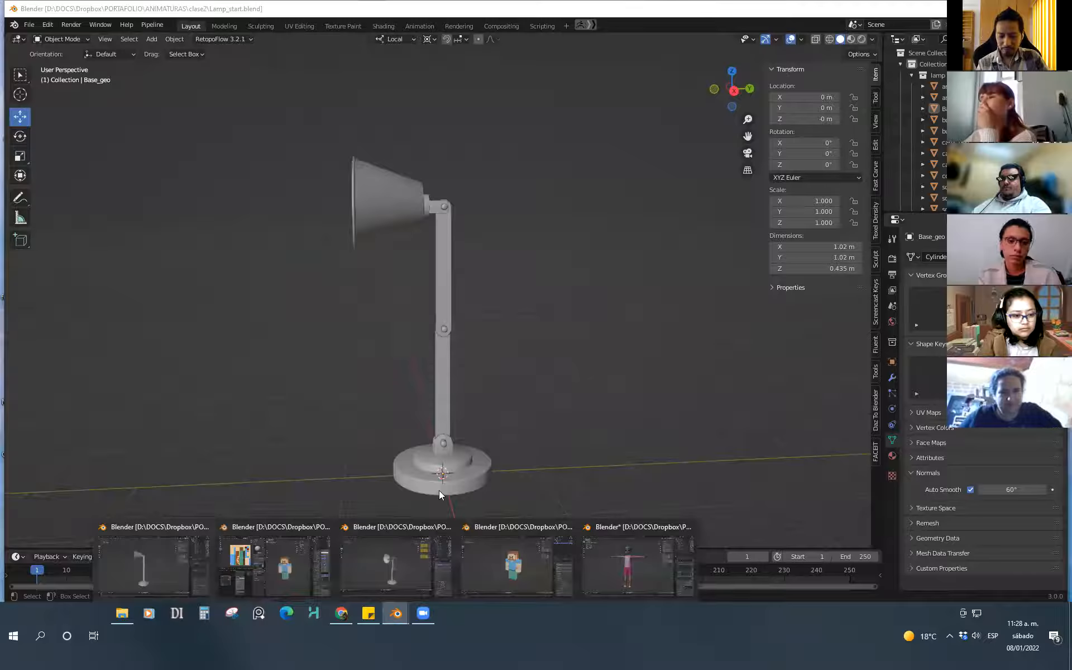
click(305, 549)
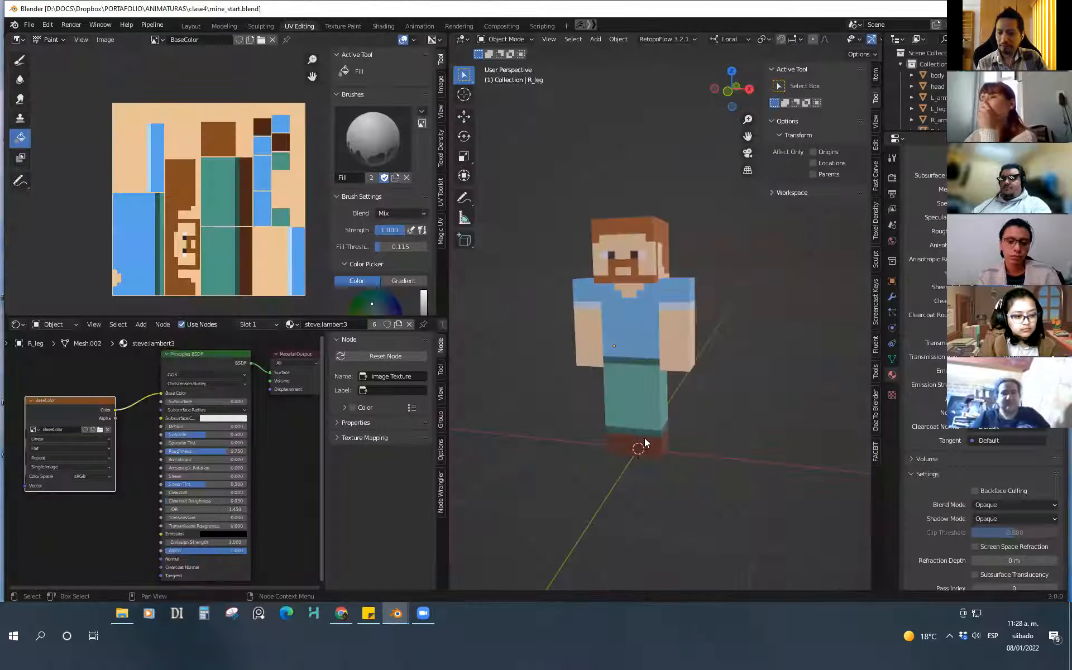
middle_drag(637, 417, 637, 419)
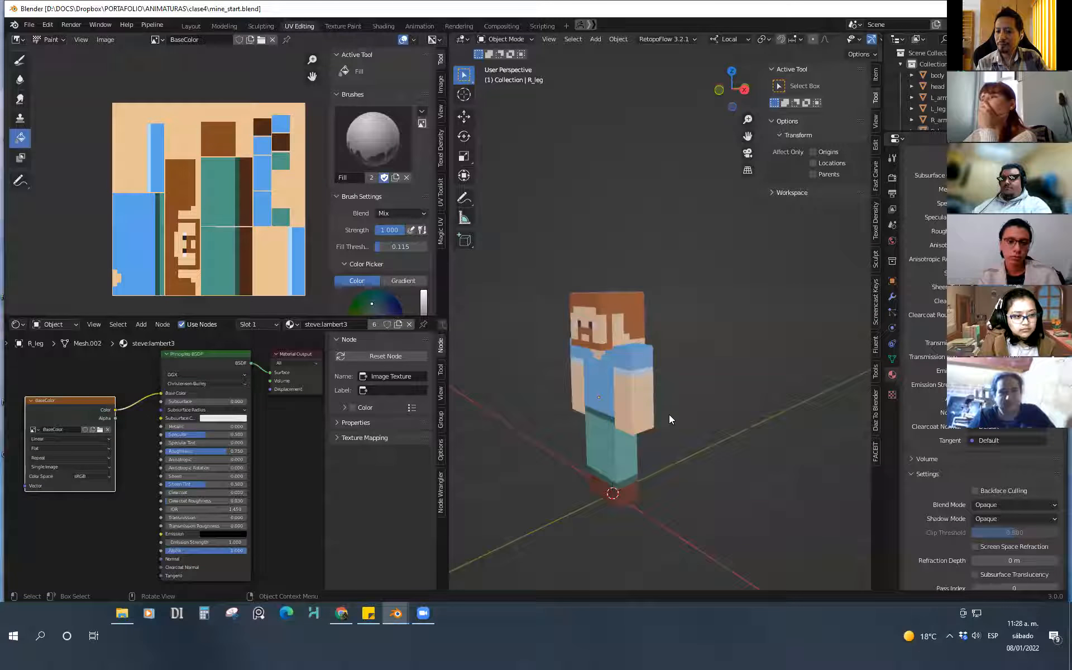
mouse_move(680, 477)
middle_down()
mouse_move(698, 470)
mouse_move(688, 482)
middle_up()
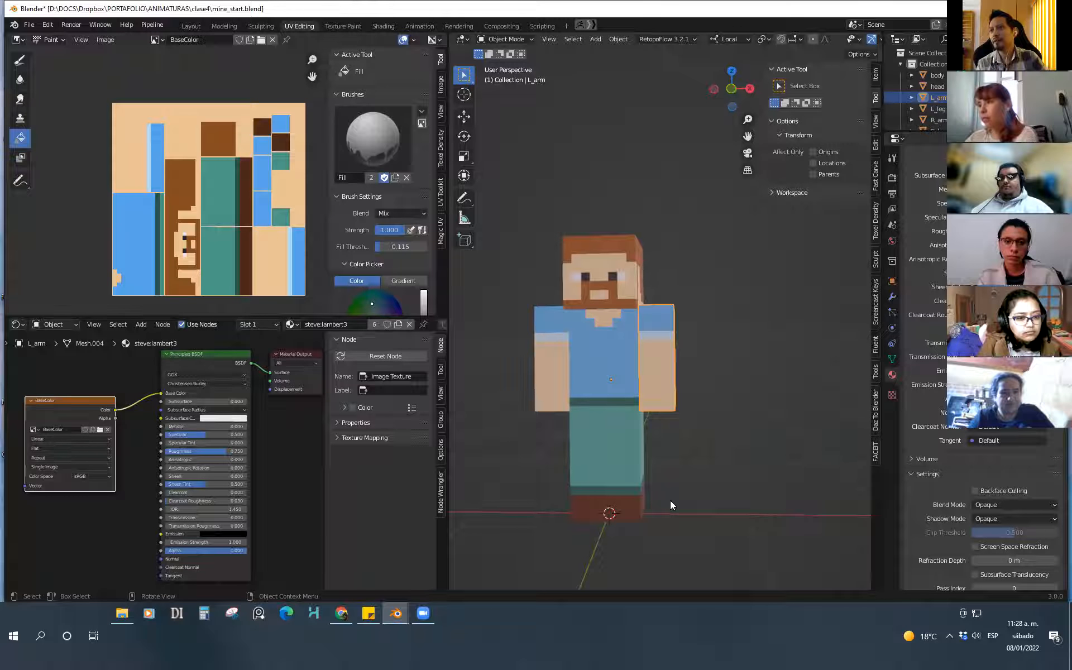
Select and deselect the character's individual body parts, including the left arm, finishing with nothing selected
click(649, 432)
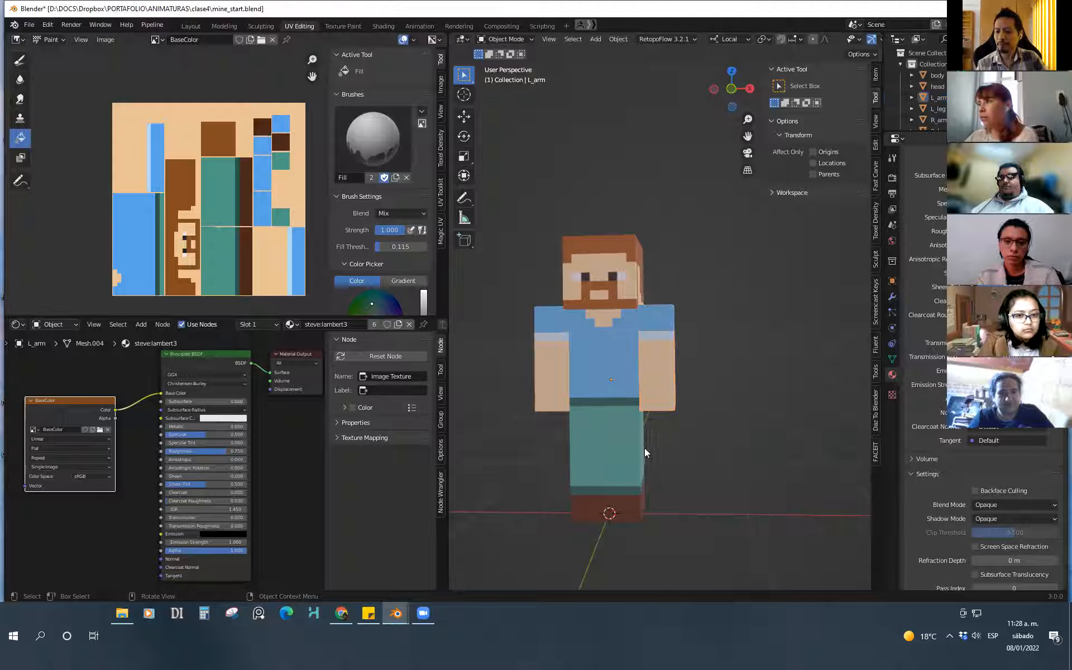
click(643, 447)
click(590, 459)
click(709, 405)
click(625, 380)
click(695, 392)
middle_drag(706, 428, 672, 435)
click(670, 392)
middle_drag(670, 390, 717, 420)
click(647, 445)
click(636, 453)
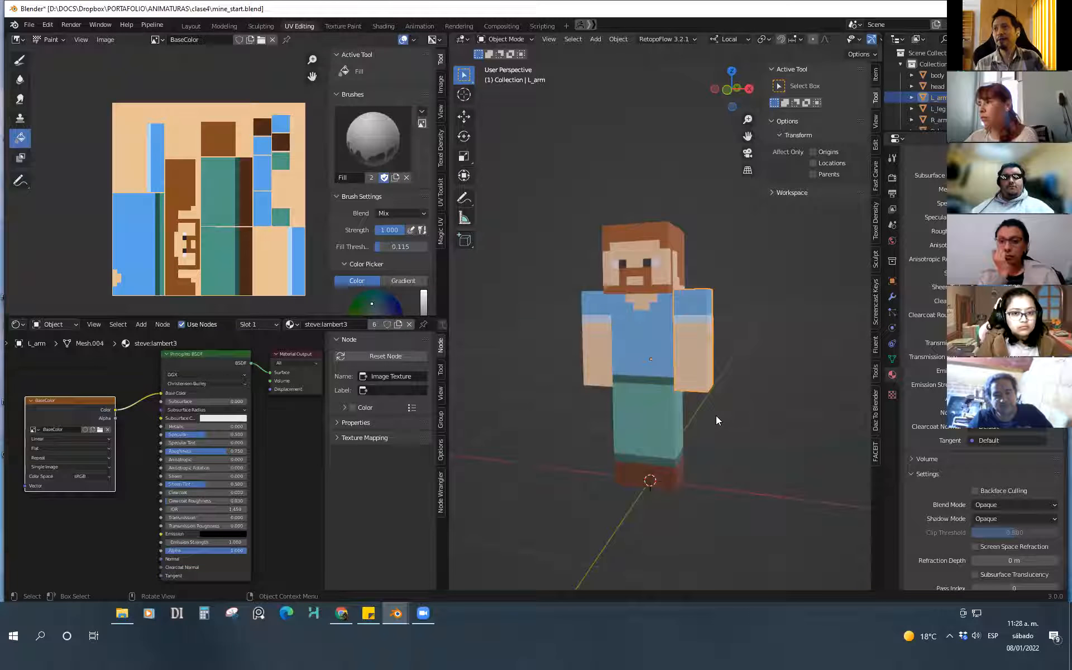
click(511, 525)
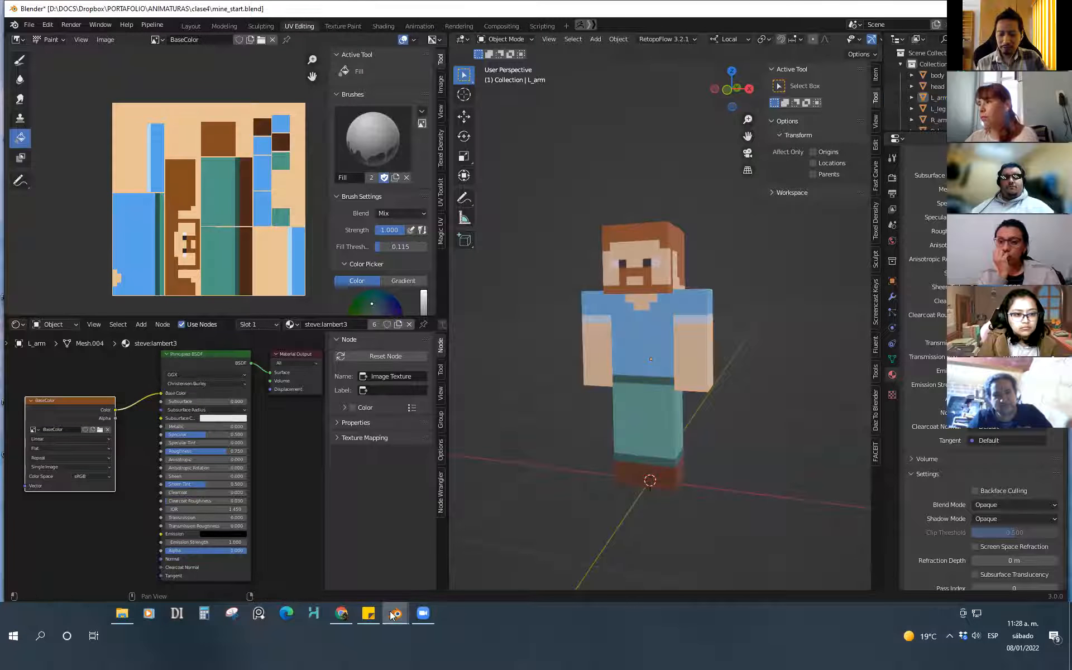
Switch to the Char_girl.blend window and examine the mesh topology of the girl's face and upper body
mouse_move(396, 613)
click(645, 555)
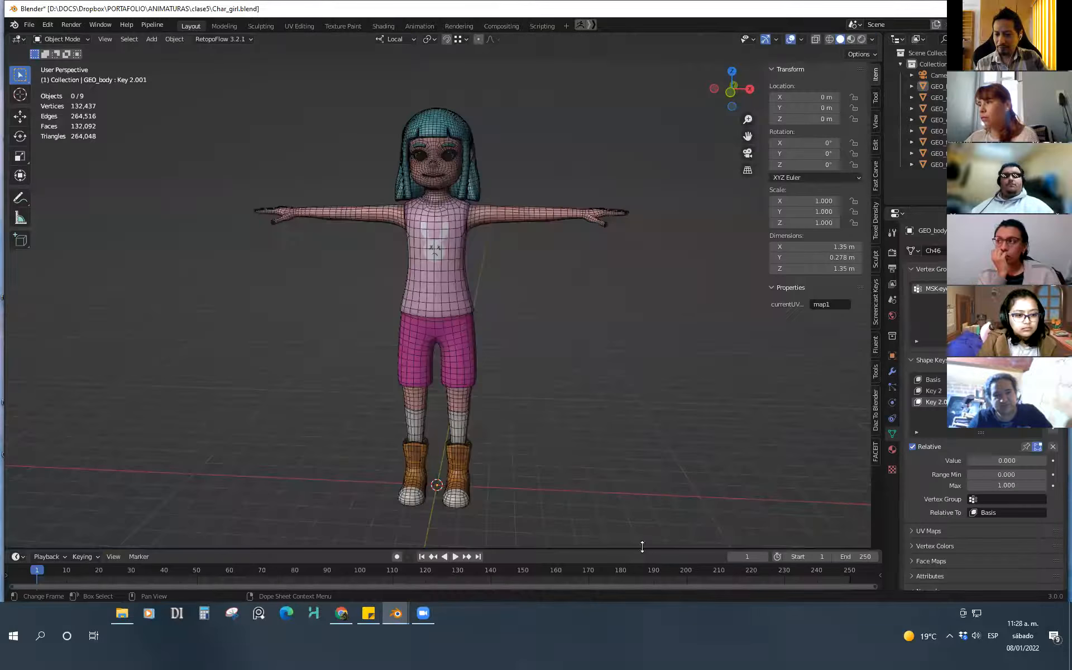
scroll(552, 360, up, 5)
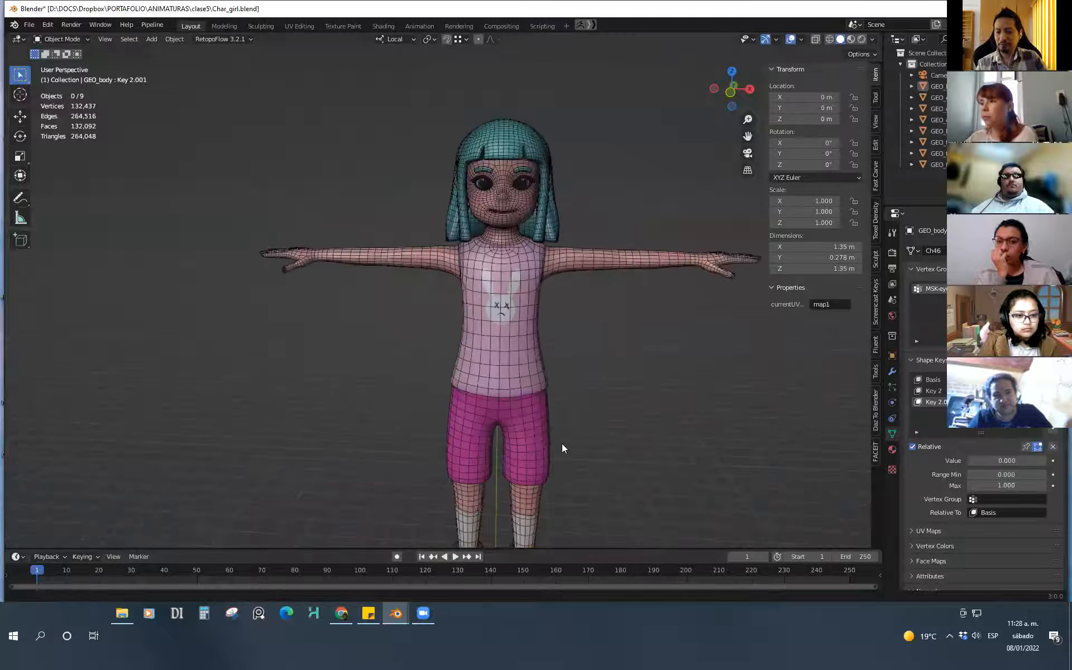
scroll(569, 434, up, 4)
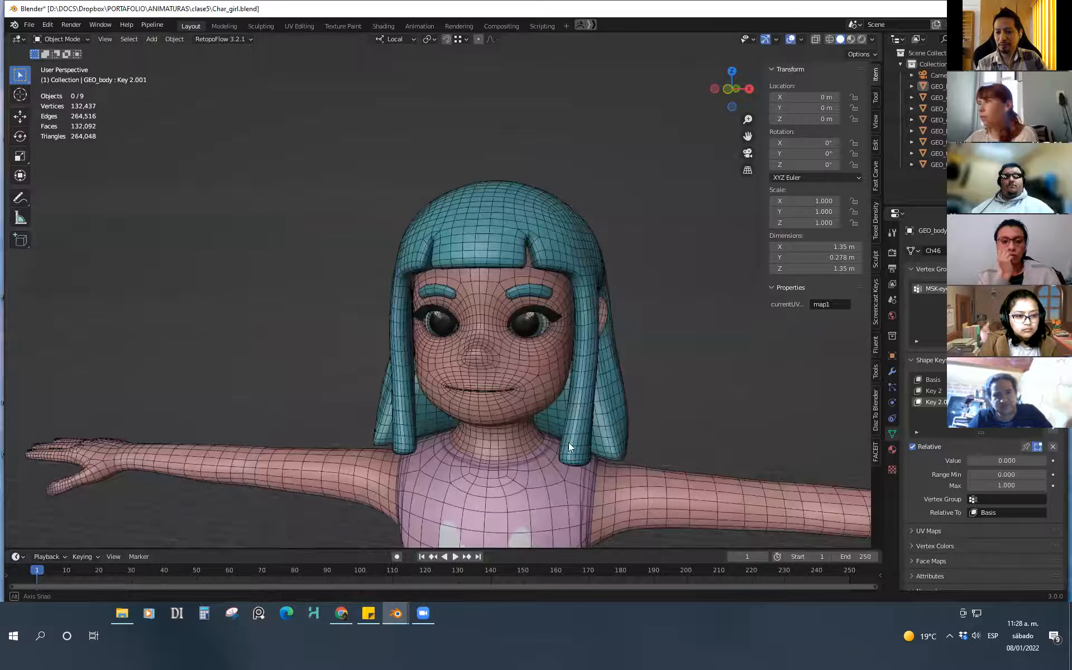
middle_drag(583, 398, 545, 409)
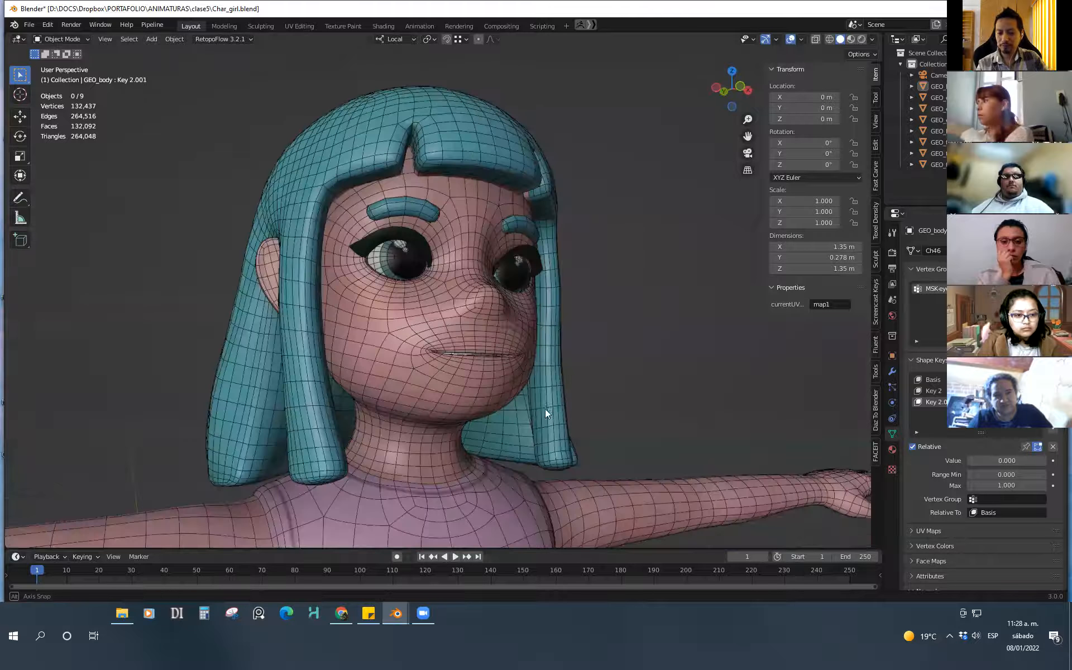
scroll(538, 359, up, 3)
middle_drag(594, 376, 512, 432)
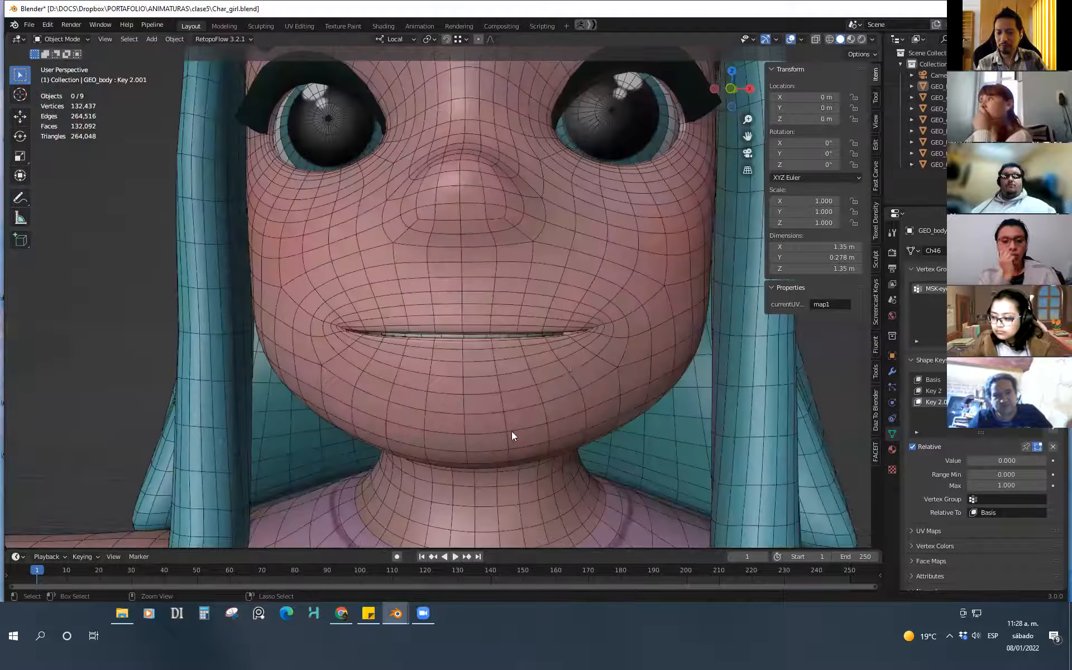
scroll(528, 462, down, 6)
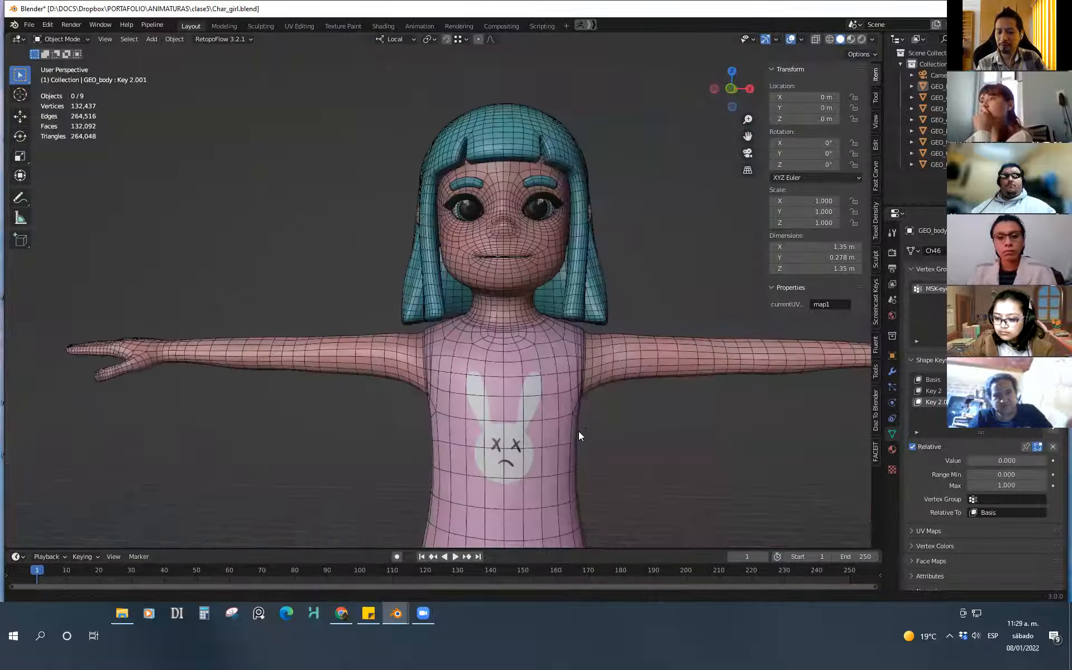
scroll(579, 435, down, 5)
middle_drag(576, 423, 575, 494)
scroll(589, 413, up, 5)
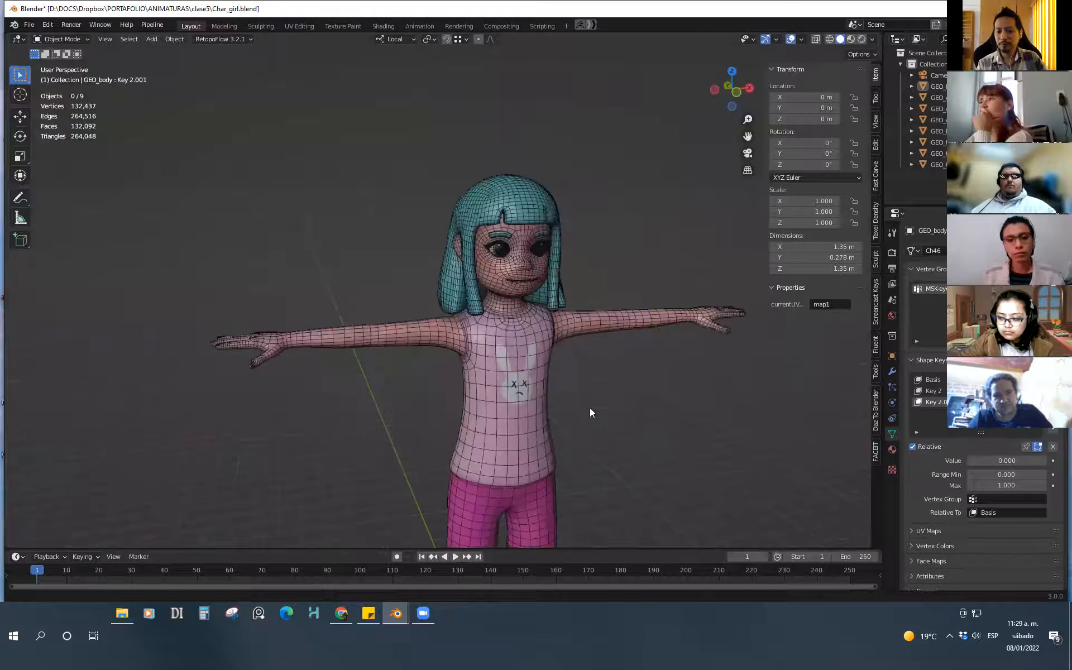
middle_drag(596, 440, 579, 394)
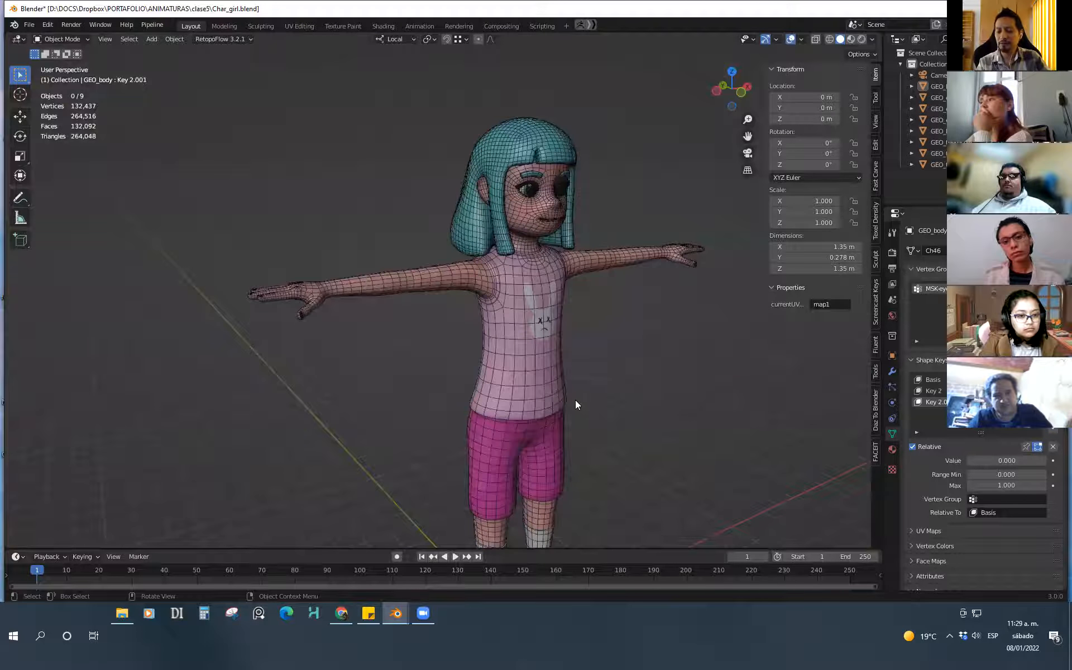
Examine the mesh topology of the girl's hand, fingers and forearm up close
middle_drag(558, 428, 609, 474)
shift+middle_drag(416, 268, 538, 390)
scroll(474, 371, up, 3)
scroll(546, 422, up, 3)
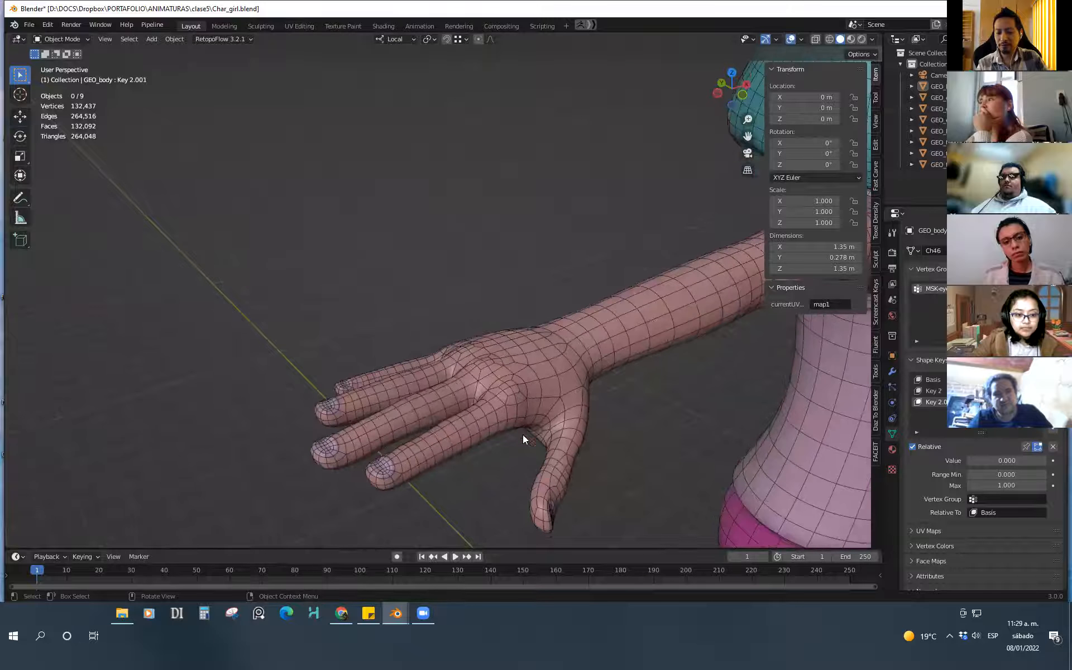
middle_drag(621, 452, 602, 421)
shift+middle_drag(601, 421, 588, 445)
scroll(588, 446, down, 3)
shift+middle_drag(686, 422, 623, 426)
Examine the girl's face from the front again and review the whole figure in its T-pose
scroll(623, 426, down, 2)
shift+middle_drag(737, 291, 505, 345)
scroll(580, 386, up, 3)
scroll(505, 345, up, 1)
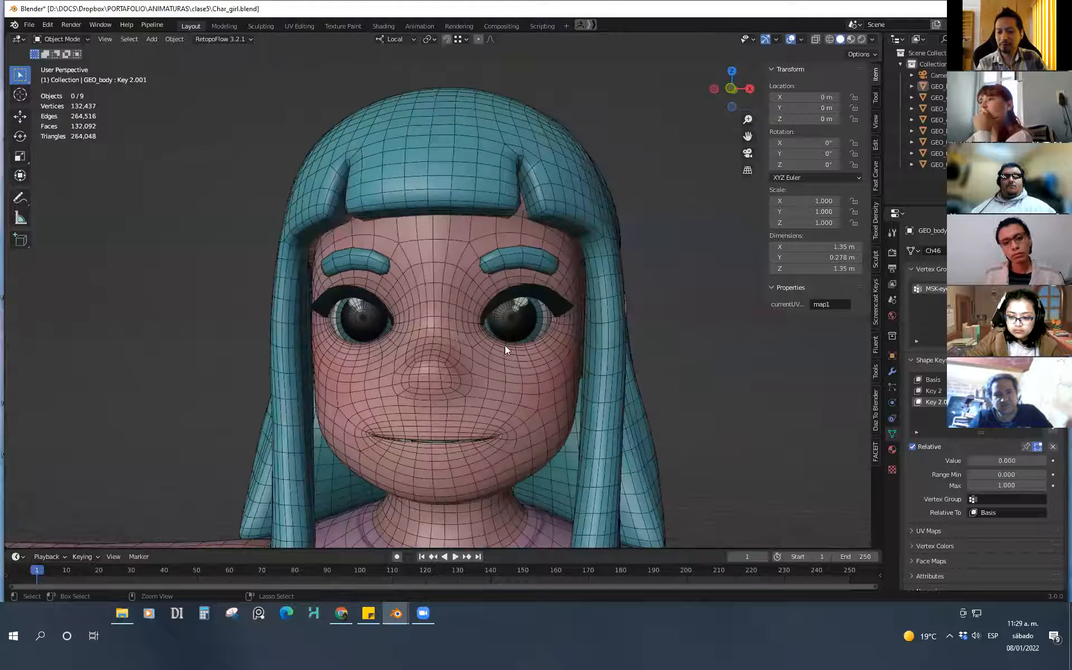
middle_drag(550, 397, 542, 379)
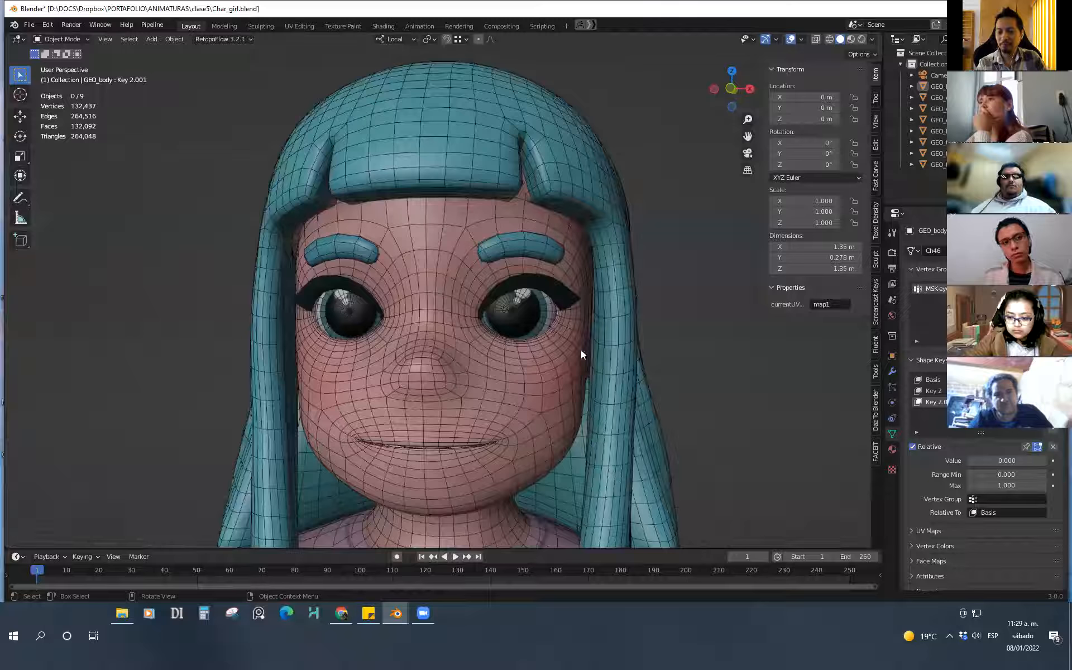
scroll(536, 403, down, 2)
middle_drag(557, 438, 527, 419)
scroll(527, 419, down, 6)
middle_drag(591, 385, 481, 439)
Switch to the Lamp_end.blend window and select the arm2 bone at the lamp's middle joint
mouse_move(395, 613)
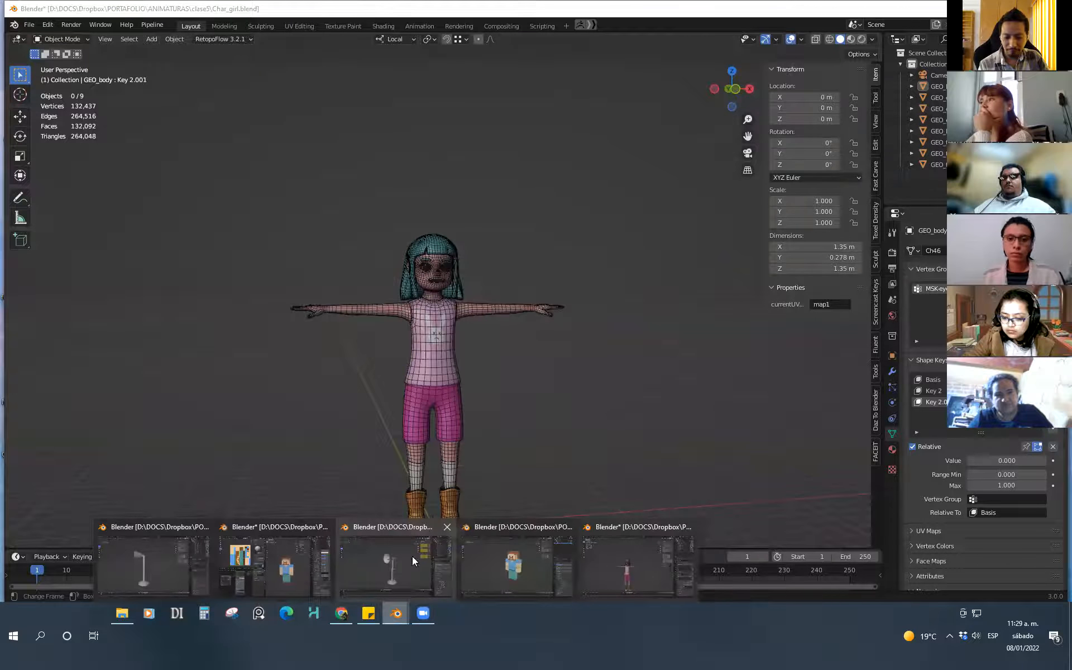
click(412, 556)
middle_drag(592, 411, 476, 342)
click(474, 314)
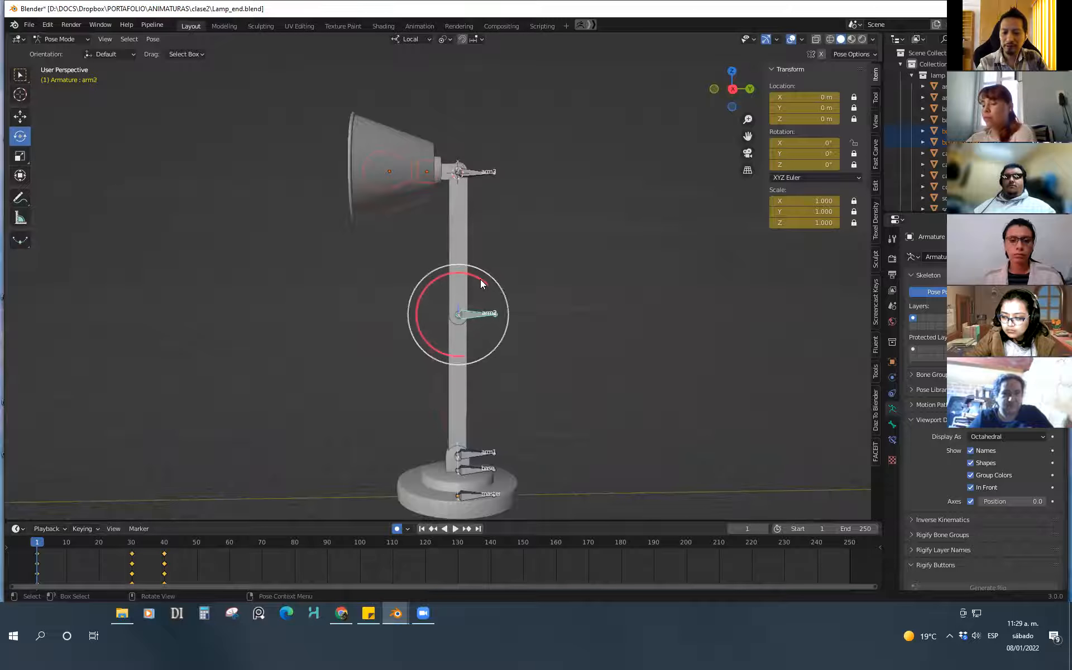
Play and scrub the lamp's keyframed animation, returning to frame 1
key(space)
key(space)
drag(186, 557, 115, 561)
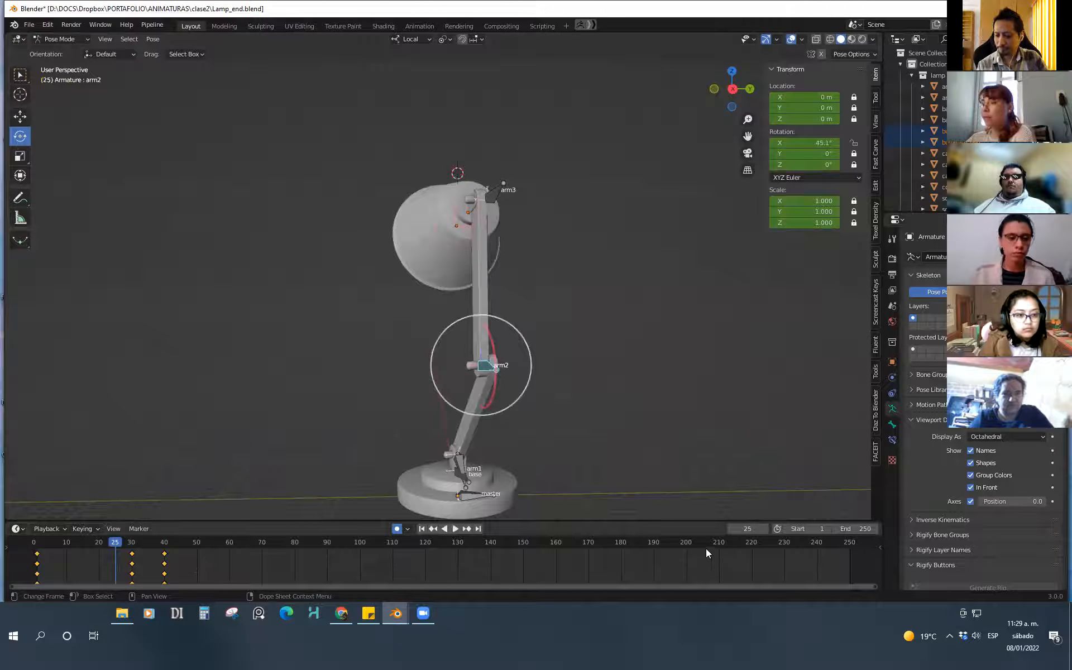
click(422, 528)
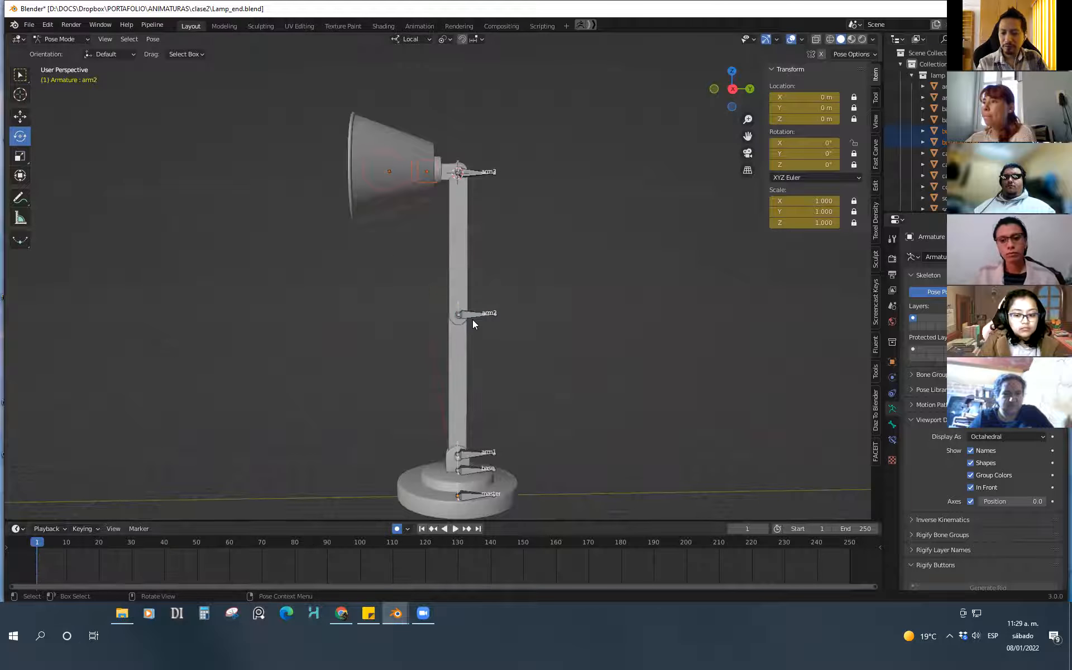
Try rotating the arm2 bone -17.3° about its local X axis and the arm1 bone freehand, undoing both rotations
drag(479, 282, 517, 326)
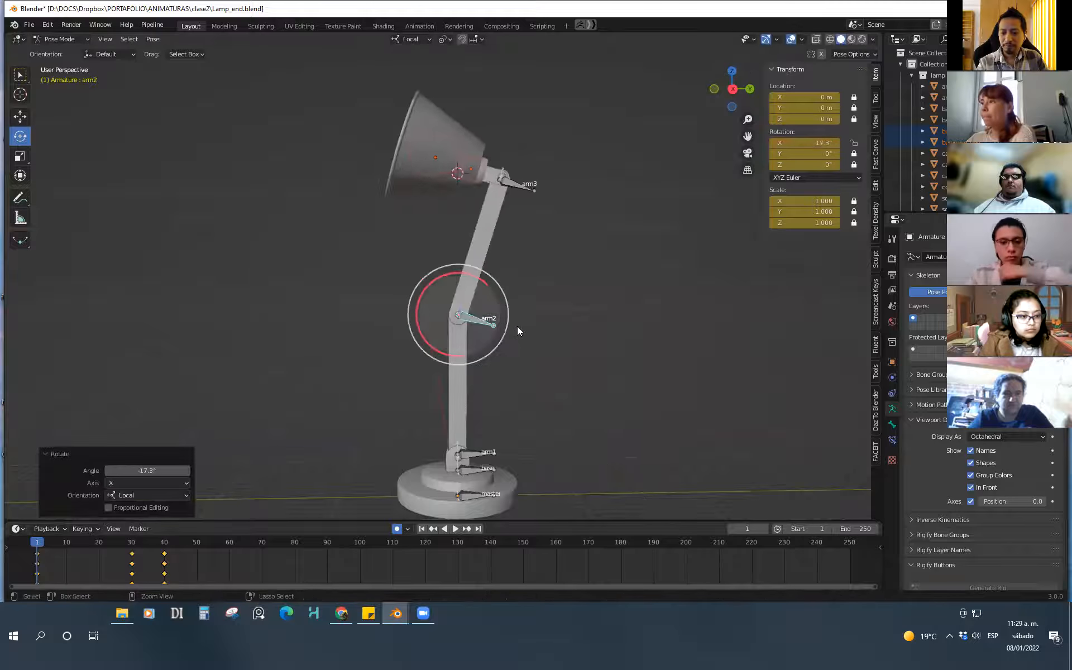
key(ctrl+z)
click(476, 455)
drag(485, 431, 422, 277)
key(ctrl+z)
key(ctrl+z)
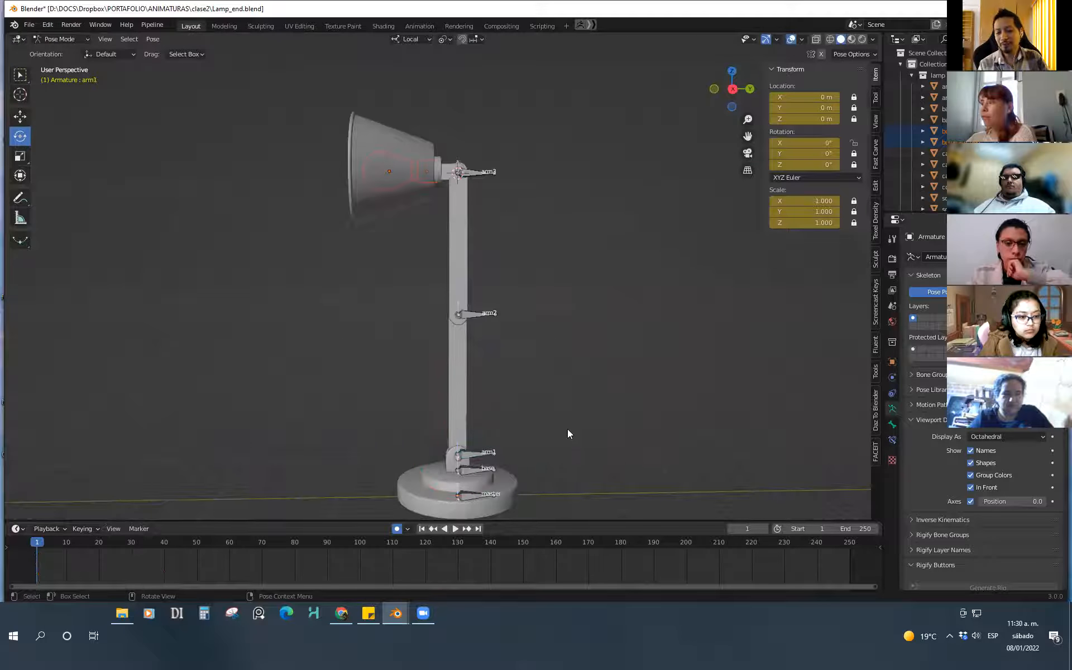
Try rotating the arm3 bone at the lamp head joint and undo the rotation
click(473, 452)
click(568, 420)
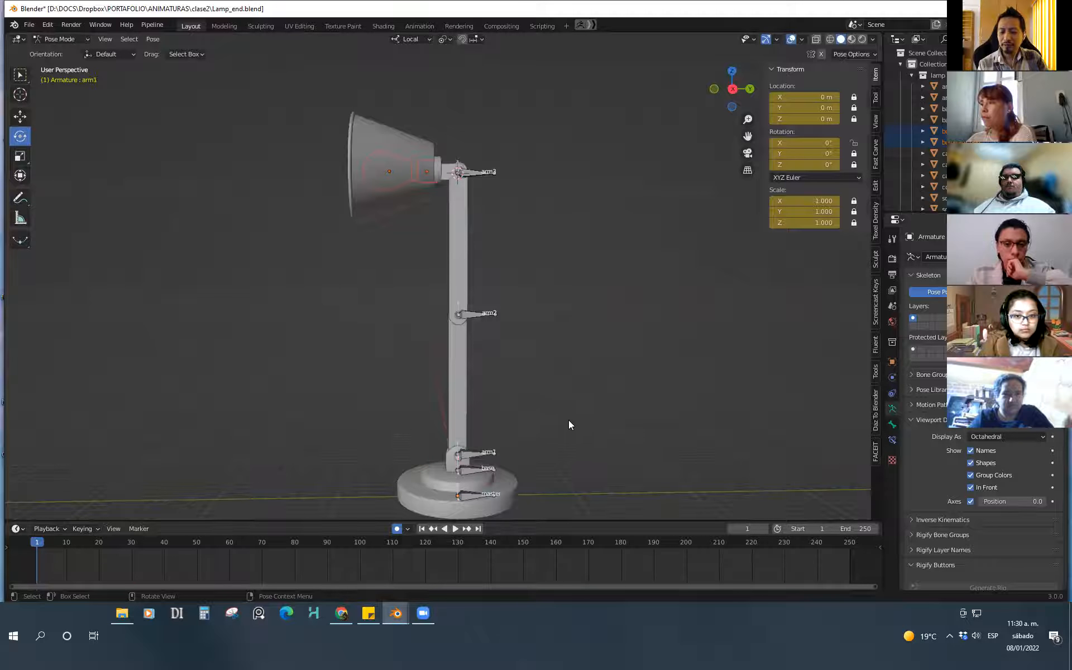
click(471, 175)
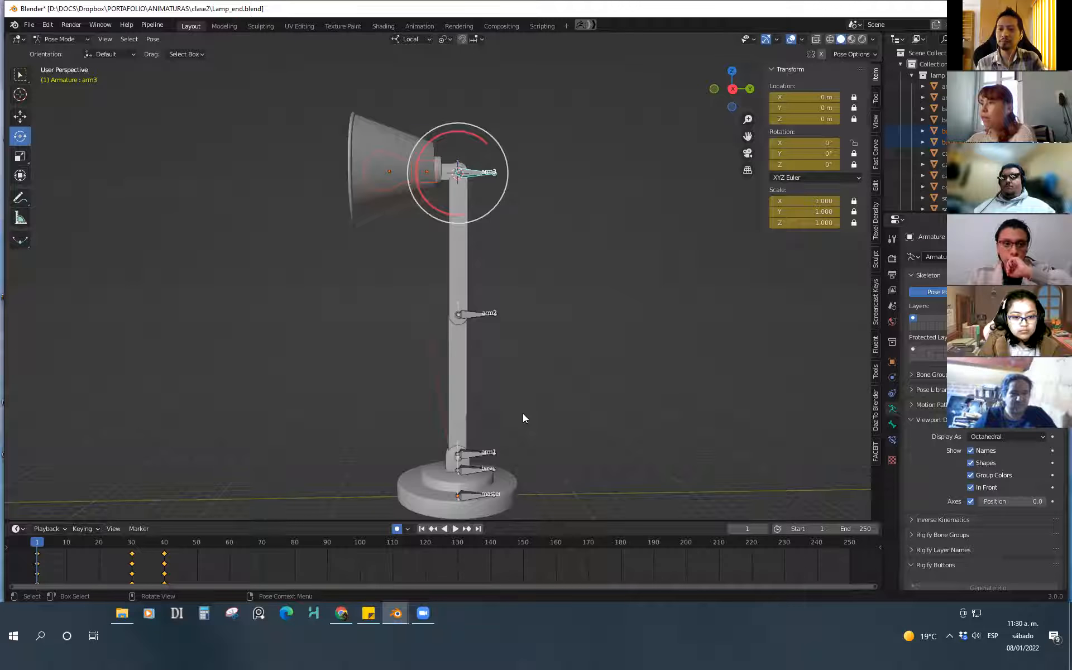
click(511, 248)
click(474, 176)
drag(480, 138, 540, 265)
key(ctrl+z)
Try slight rotations of the arm3 and arm2 bones, leaving the lamp in its upright pose
scroll(546, 335, down, 1)
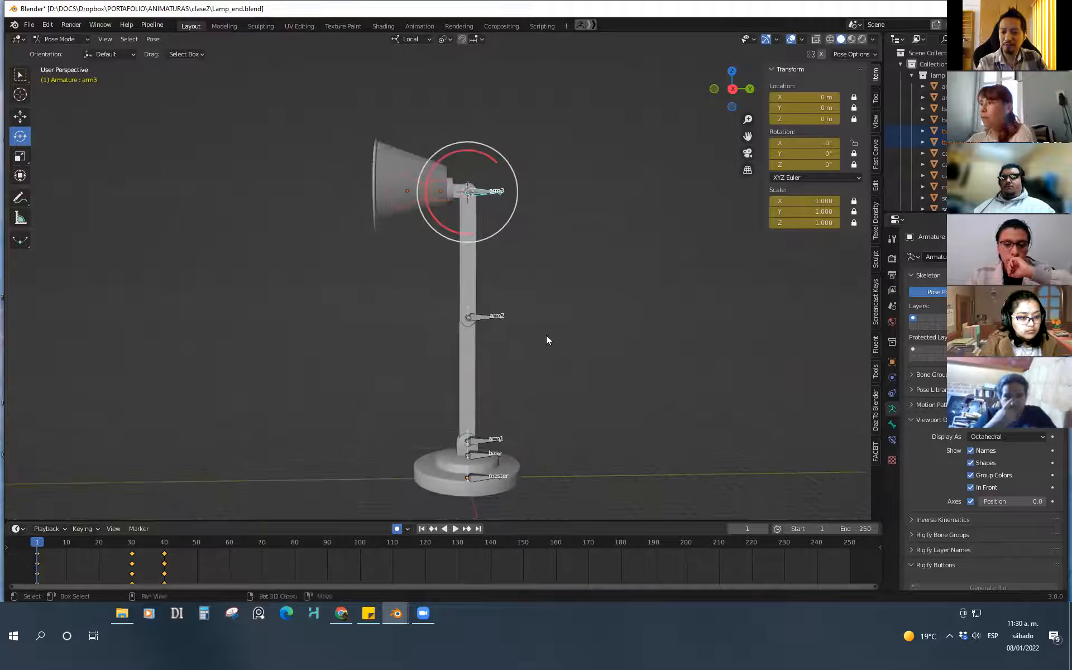
shift+middle_drag(546, 335, 532, 348)
drag(476, 168, 466, 162)
click(483, 327)
drag(485, 297, 470, 292)
key(Escape)
middle_drag(553, 302, 524, 346)
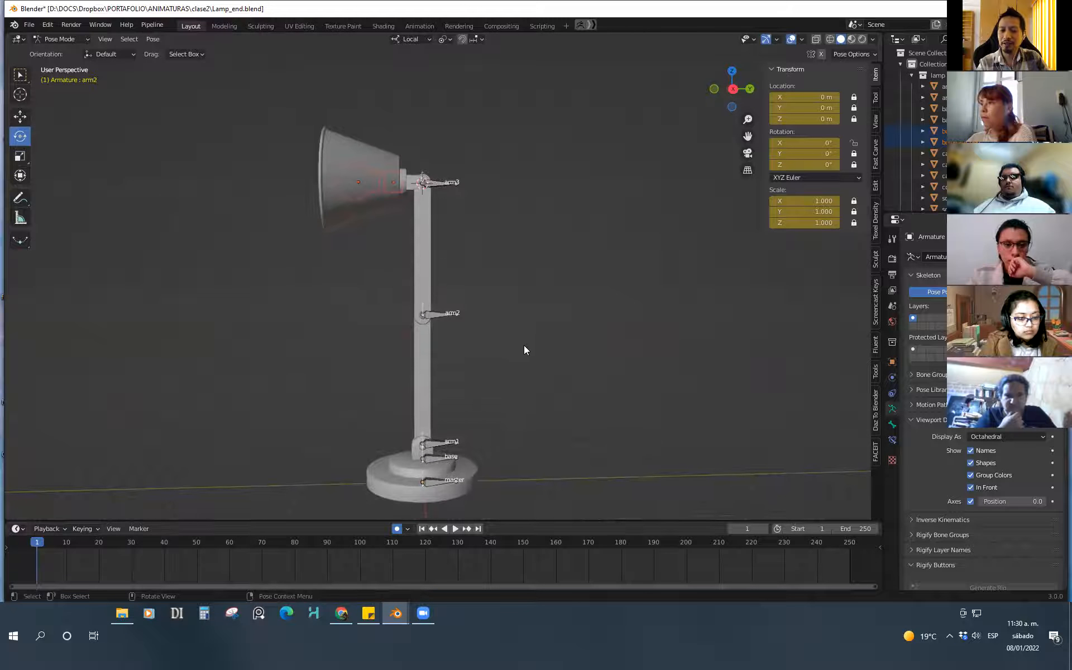
Select the arm3 bone at the joint between the lamp head and upper arm
click(436, 189)
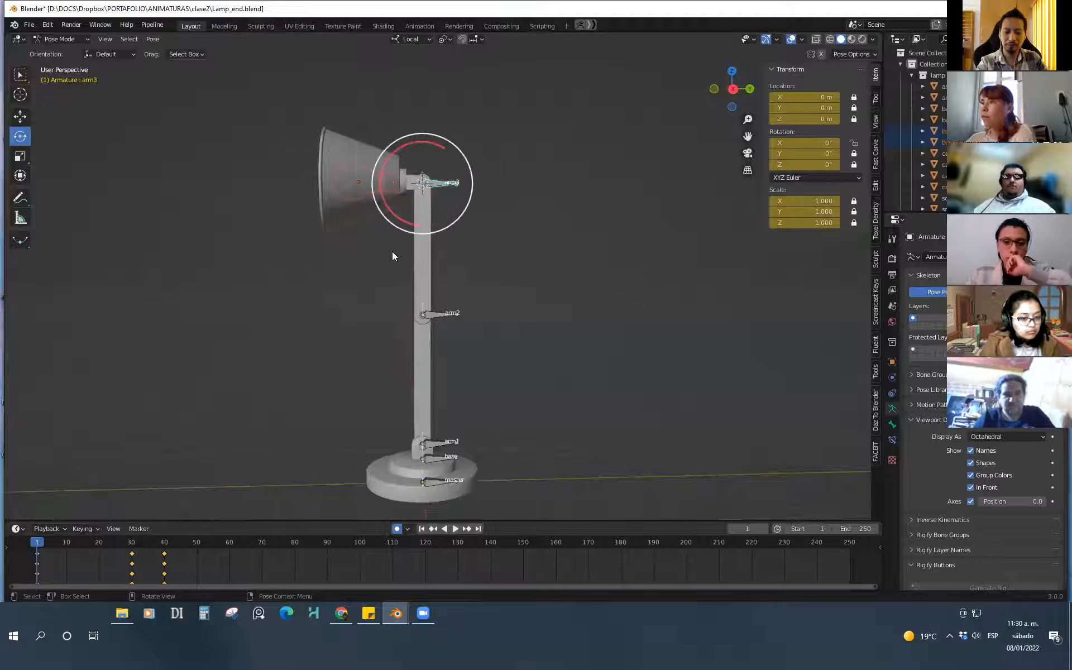
click(485, 289)
click(436, 184)
click(473, 209)
click(443, 196)
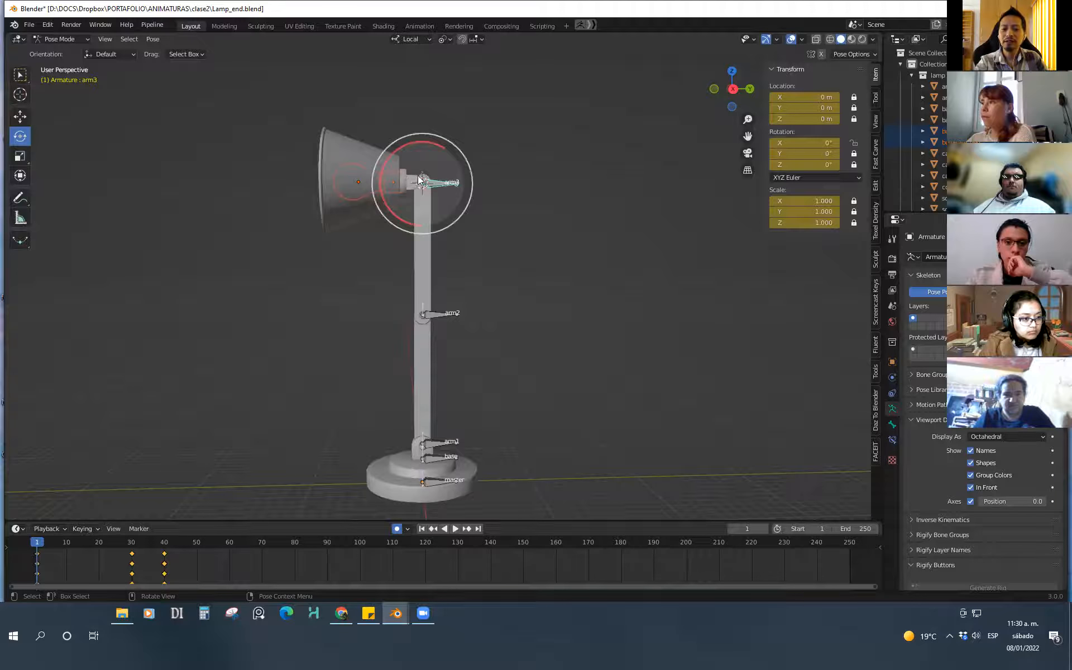
Annotate the folded lamp pose beside the model with freehand strokes for the bent arm segments, the elbow joint and the head joint
click(20, 198)
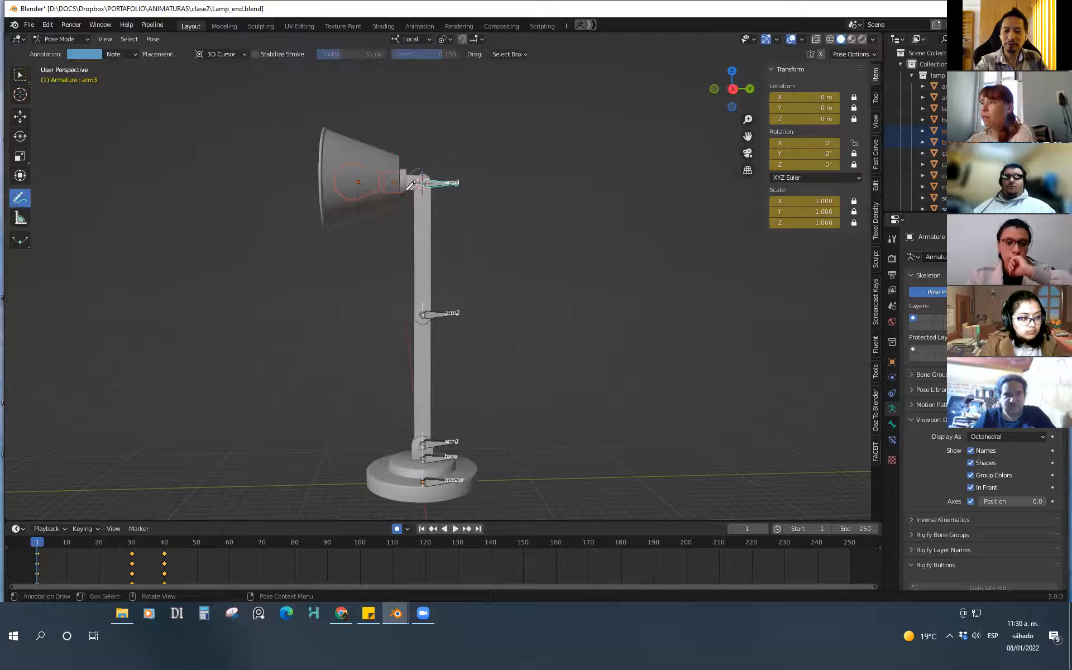
mouse_move(420, 185)
mouse_down()
mouse_move(395, 275)
mouse_move(371, 270)
mouse_up()
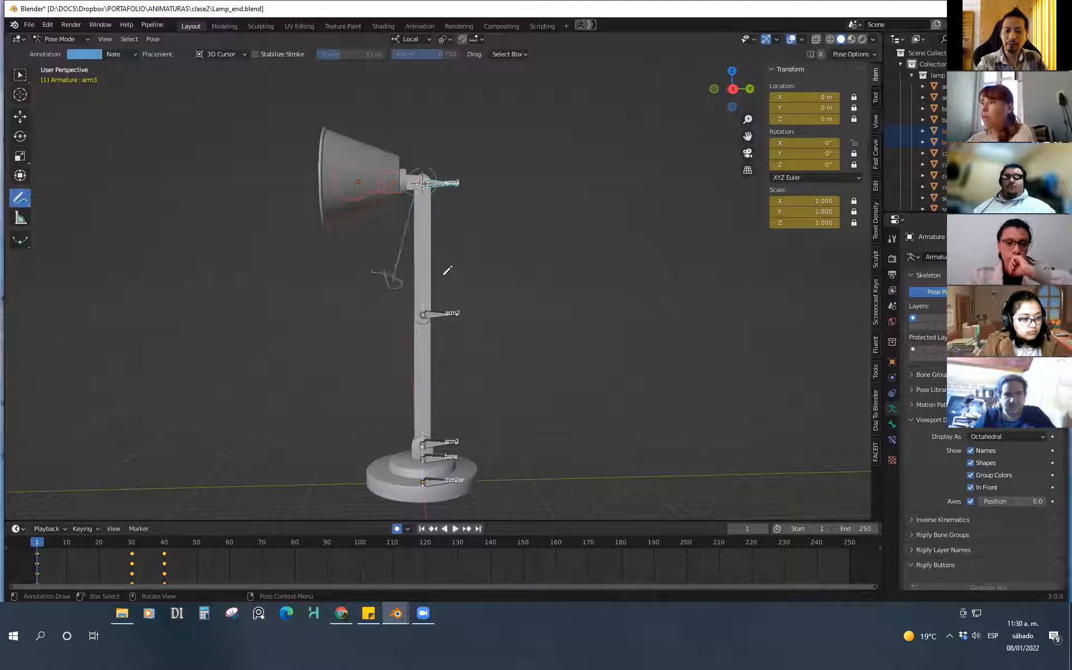
drag(431, 286, 581, 371)
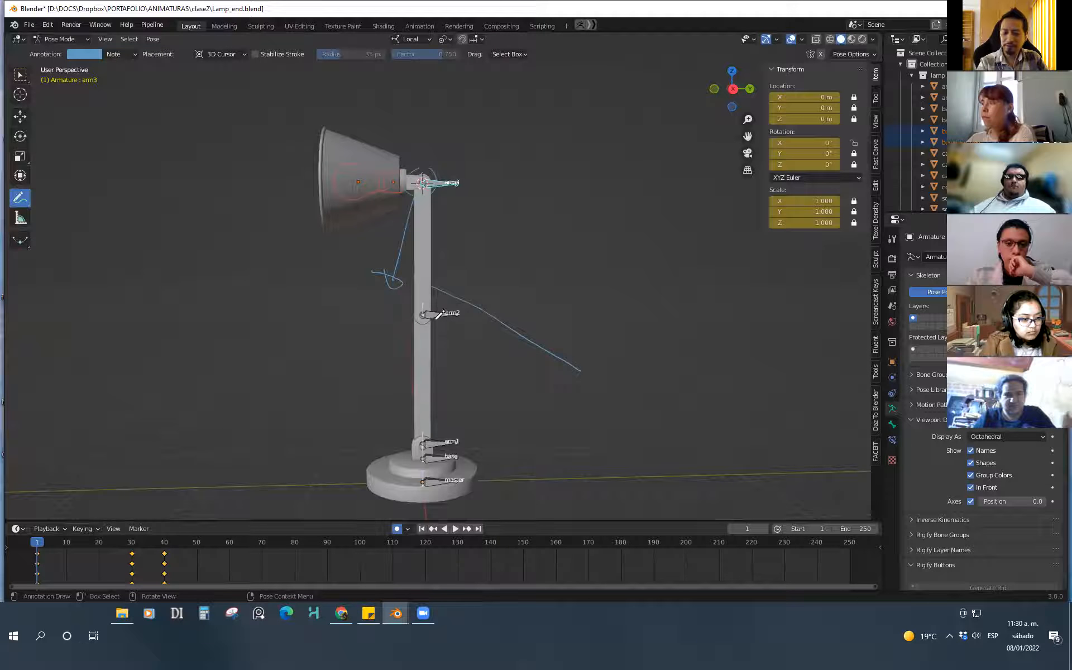
mouse_move(433, 437)
mouse_down()
mouse_move(572, 382)
mouse_move(579, 364)
mouse_up()
drag(431, 289, 578, 383)
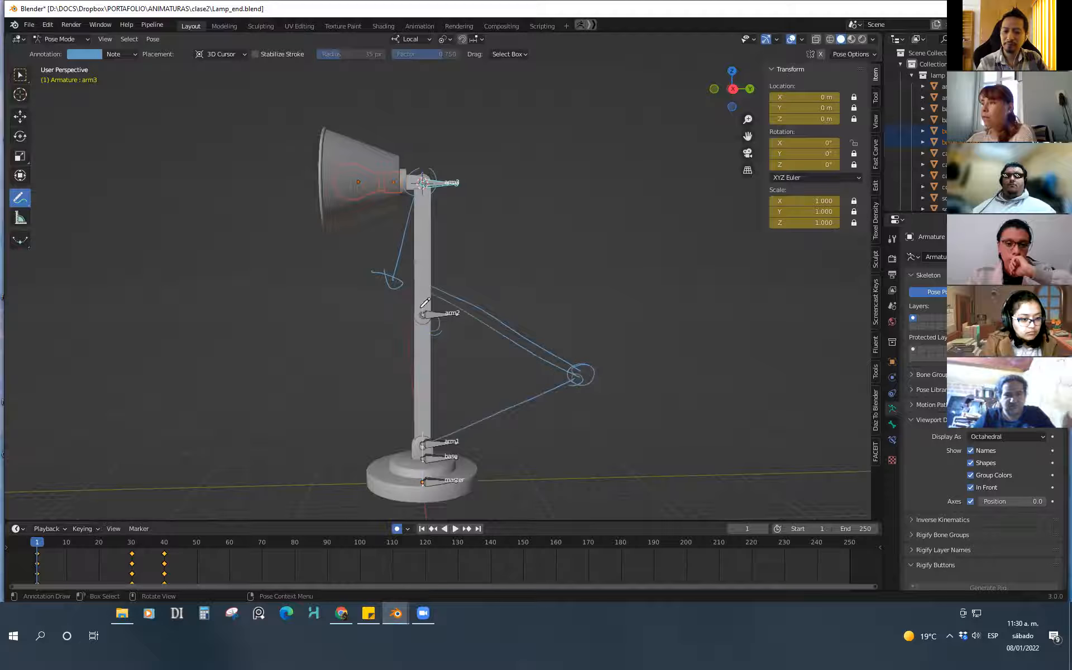
drag(416, 271, 404, 286)
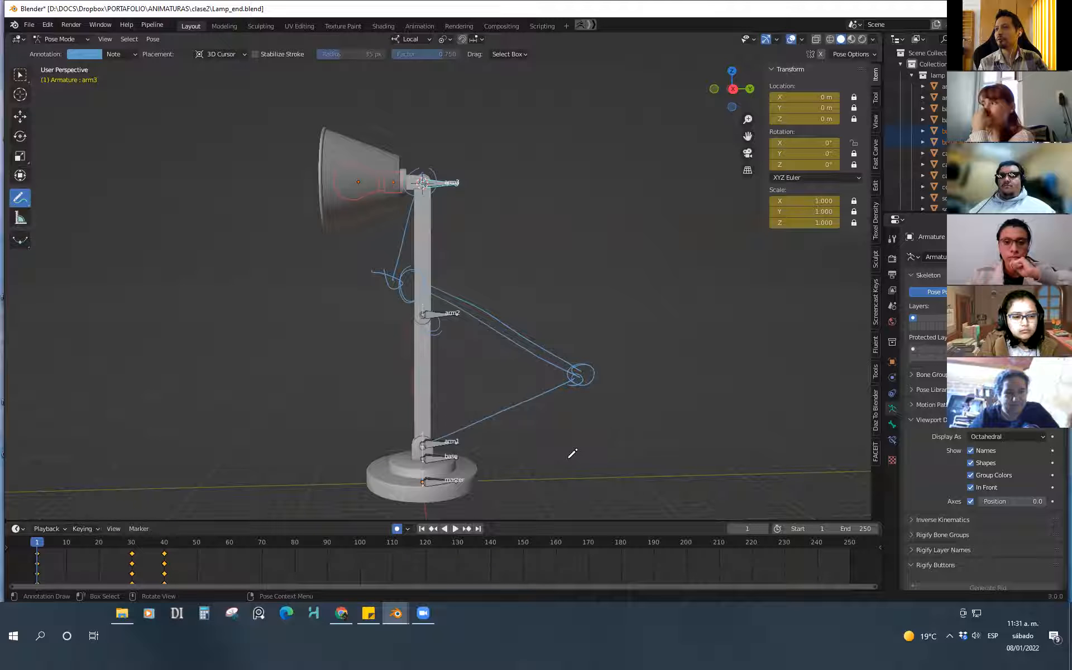
Try rotating the lamp's arm2 and arm1 bones freehand to follow the annotated fold, discarding both rotations
click(23, 135)
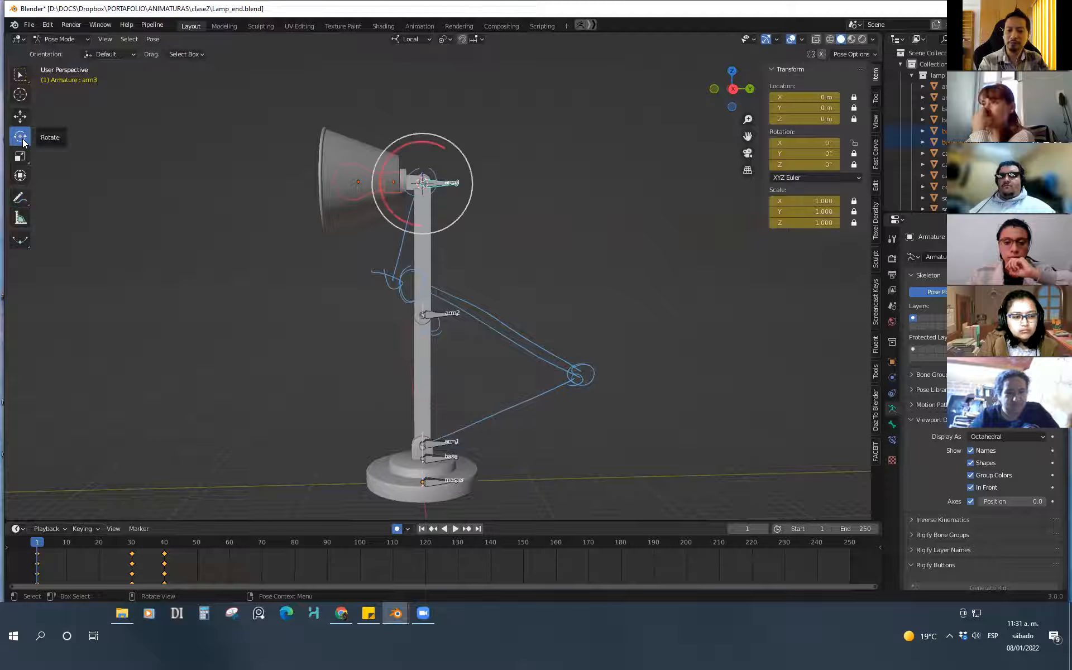
click(442, 315)
drag(441, 285, 494, 441)
click(438, 447)
drag(440, 406, 476, 431)
key(Escape)
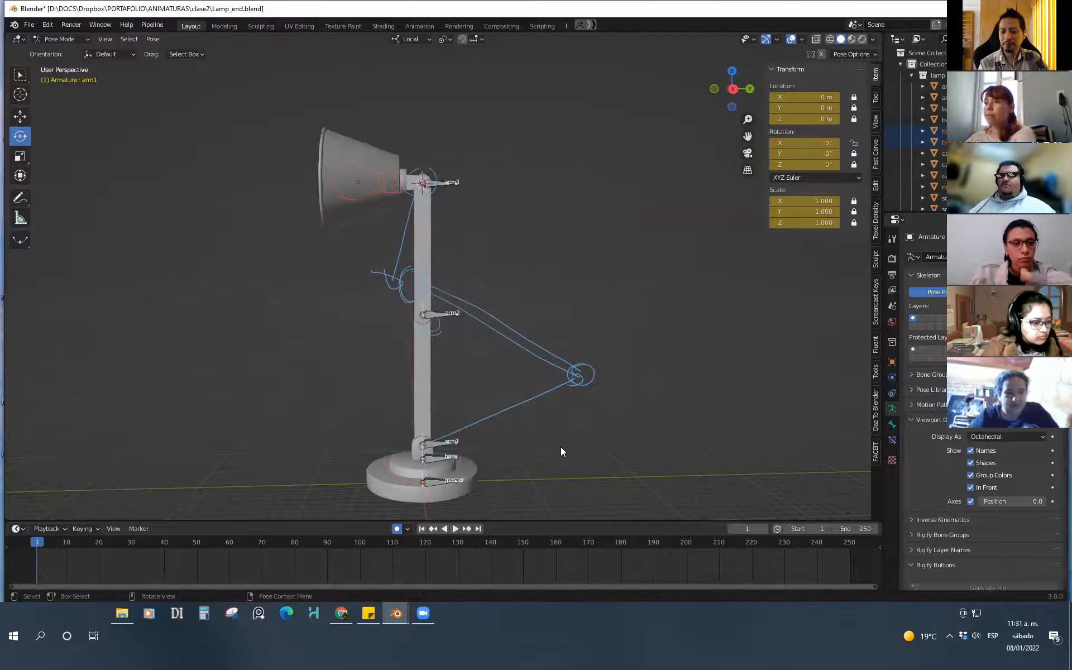
middle_drag(570, 415, 531, 464)
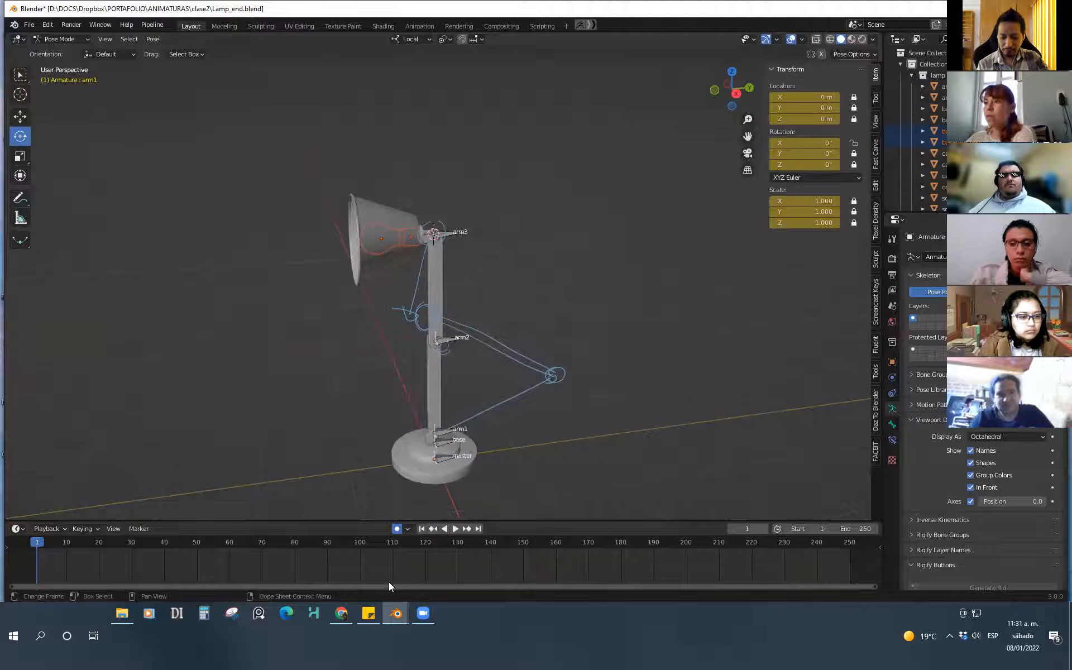
Open Char_girl_V02-13.blend from the clase5 folder
click(29, 27)
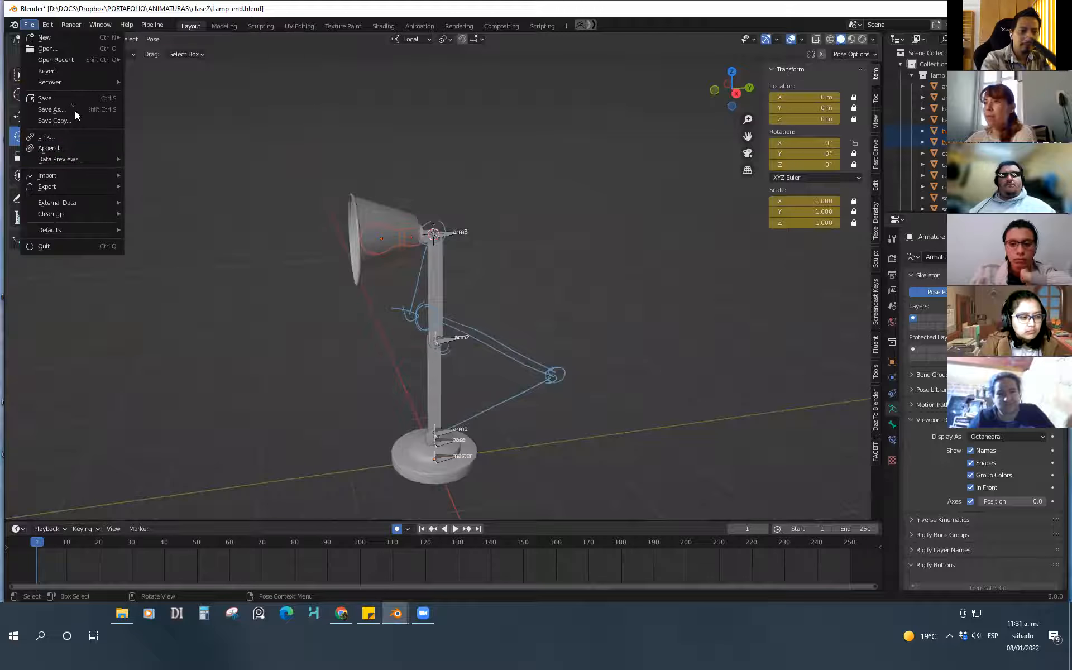
click(87, 49)
click(561, 331)
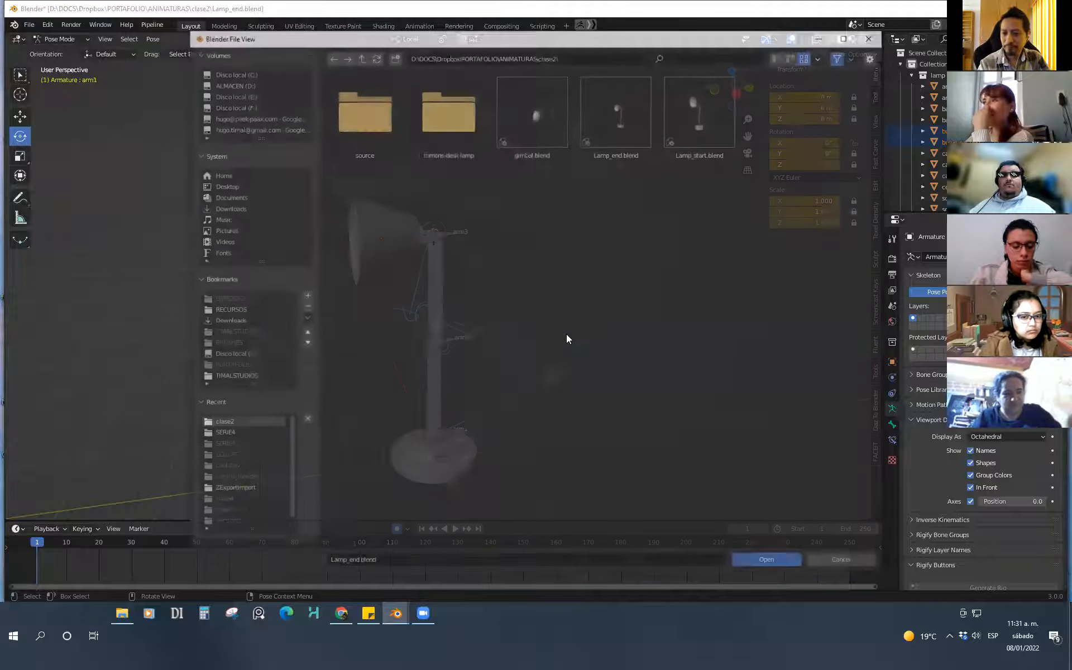
click(363, 58)
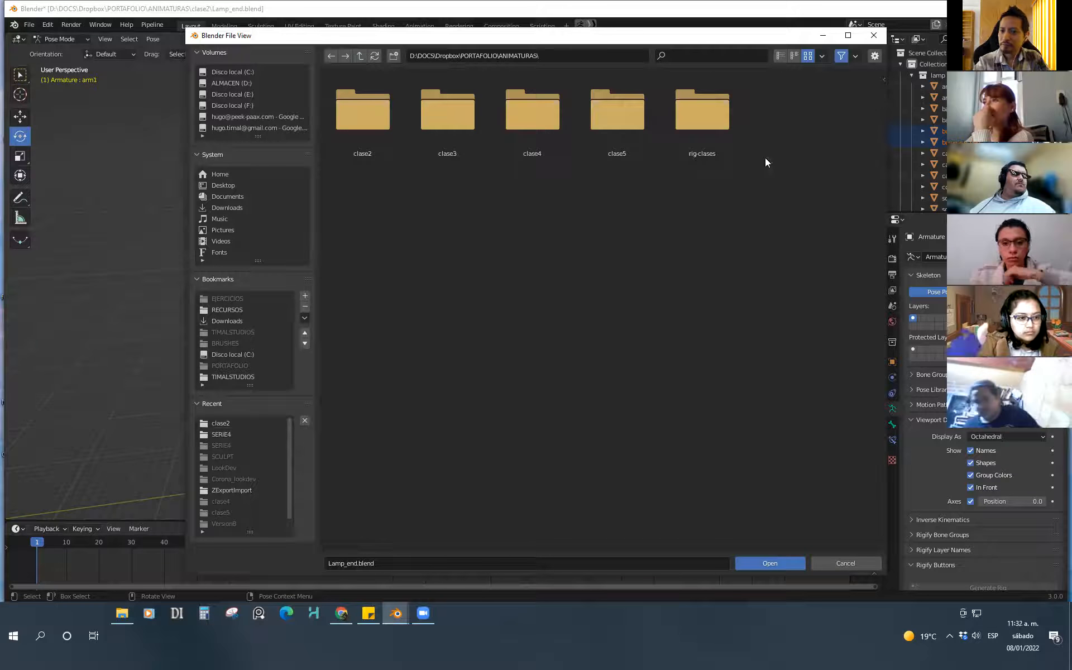
double_click(629, 131)
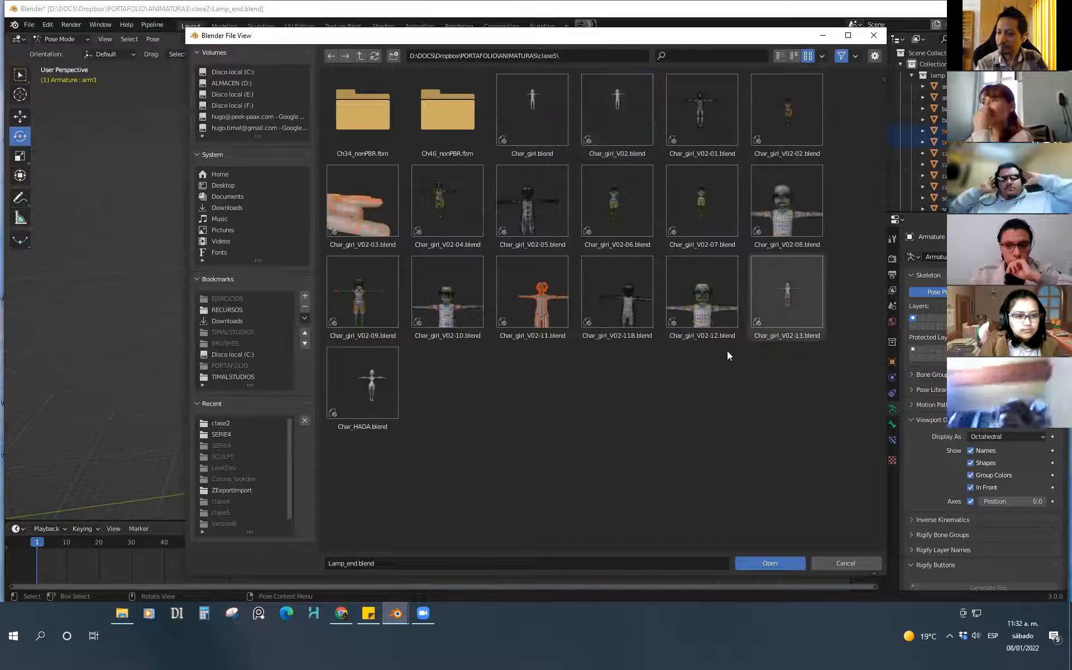
click(782, 331)
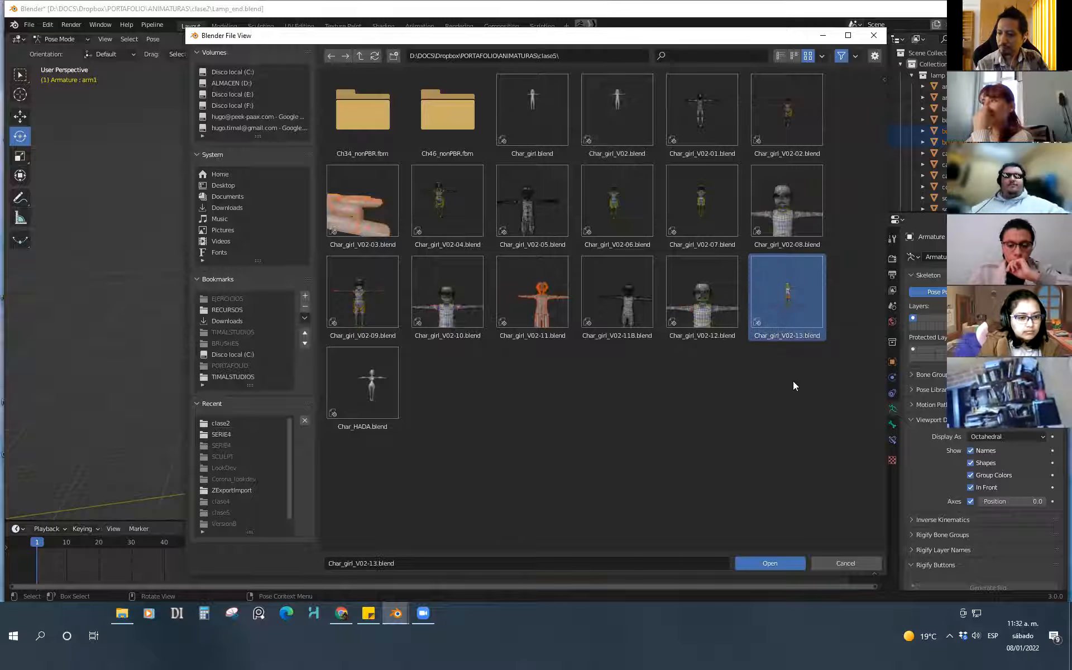
click(773, 562)
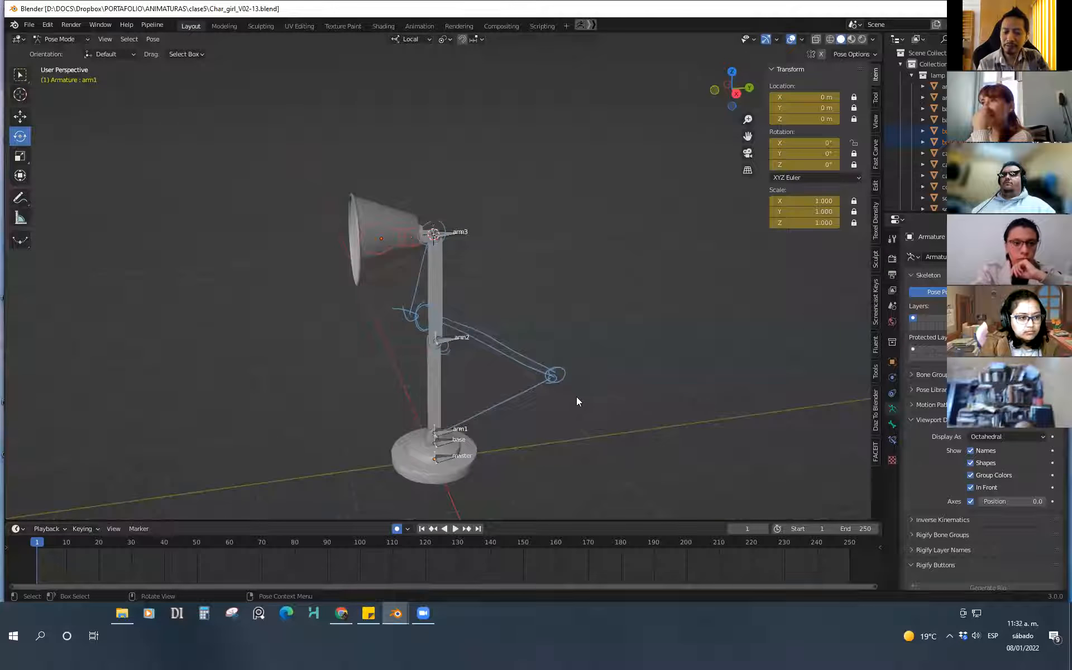
Try moving the girl's torso control freehand, first slightly upward and then about 0.41 m down into a crouch, cancelling both moves
middle_drag(548, 405, 527, 375)
shift+middle_drag(526, 375, 497, 334)
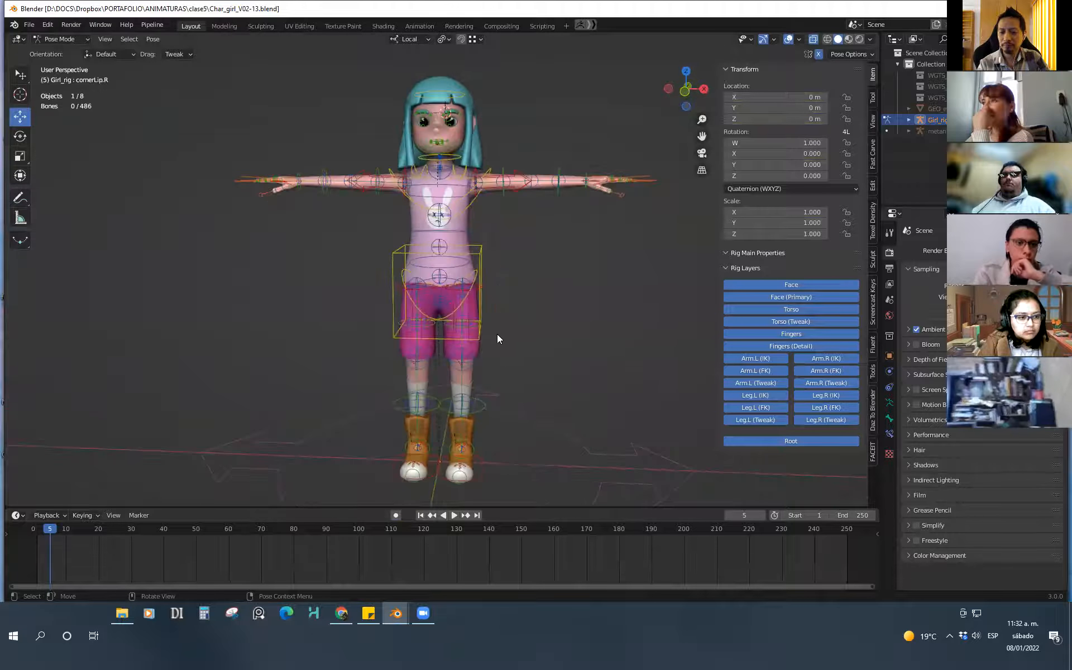
click(481, 299)
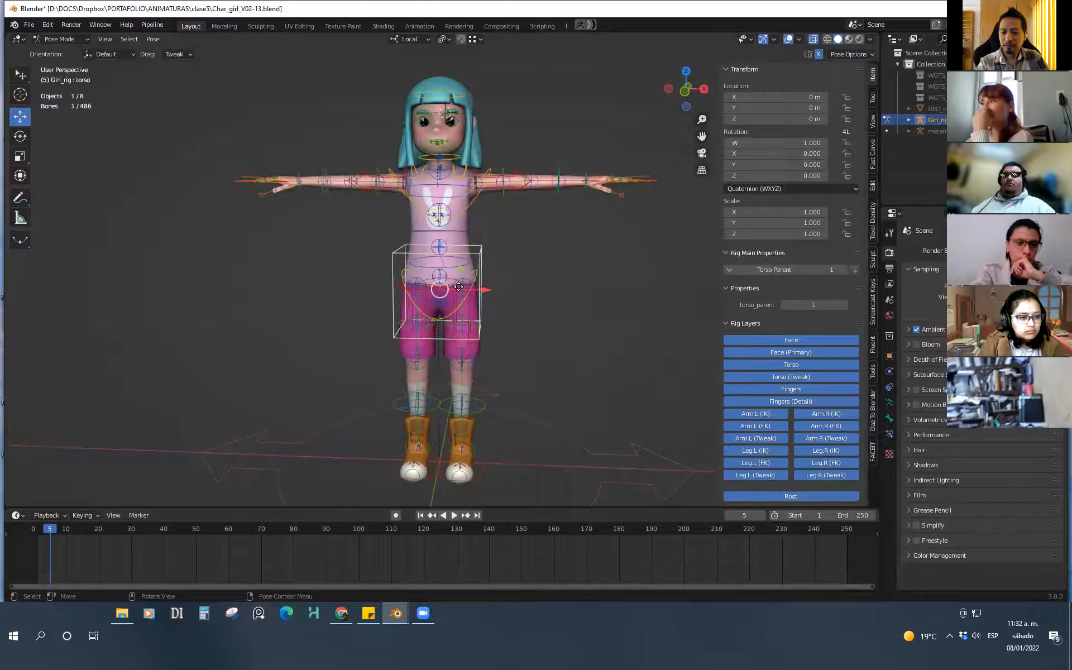
key(g)
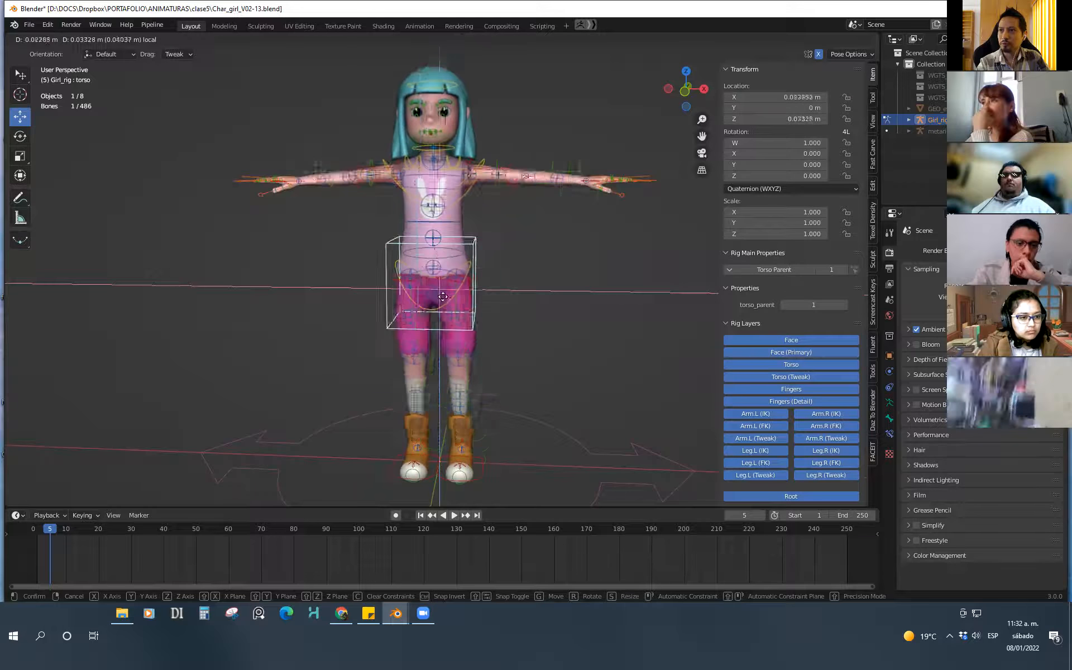
key(Escape)
middle_drag(563, 365, 477, 286)
key(g)
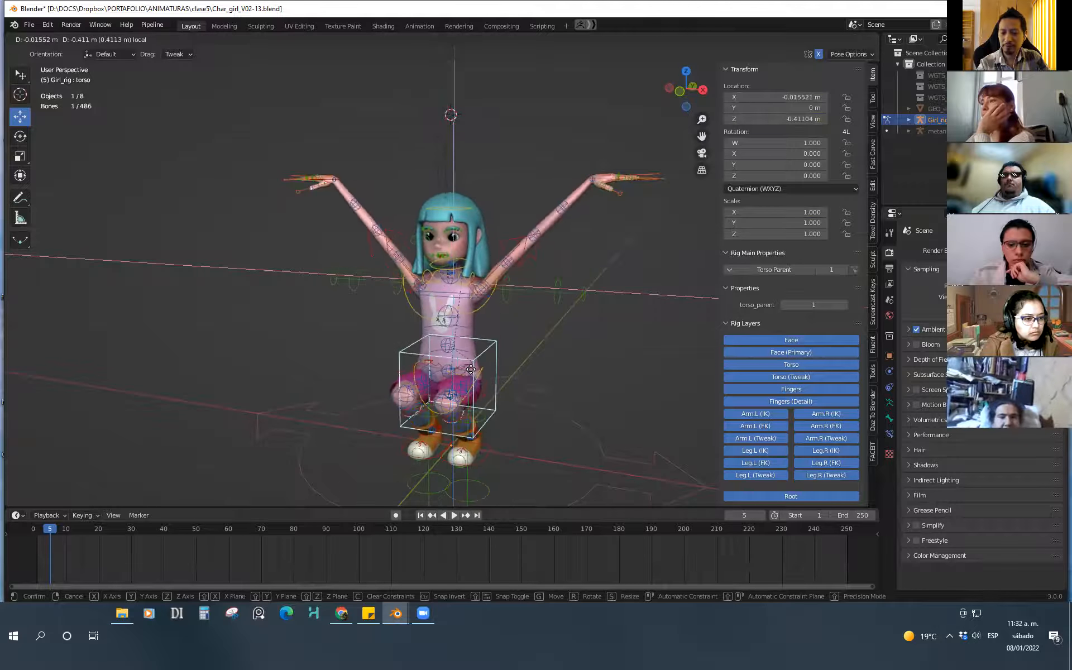
key(Escape)
Try two more freehand moves of the torso control from other viewing angles, undoing or cancelling each
middle_drag(544, 327, 502, 316)
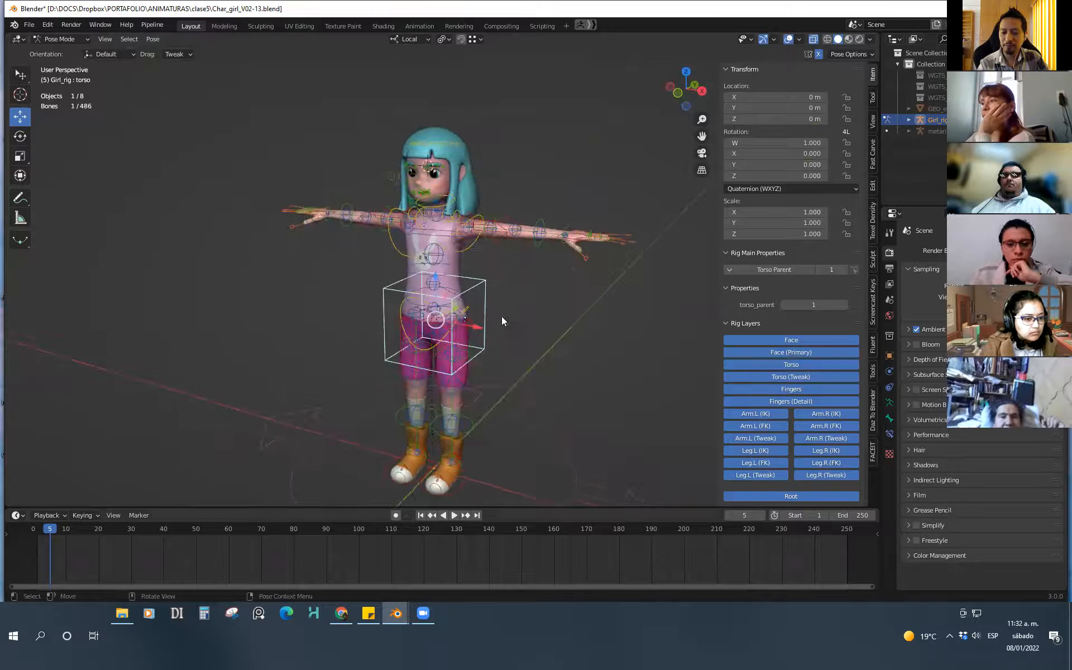
drag(454, 304, 456, 394)
key(ctrl+z)
middle_drag(517, 395, 483, 350)
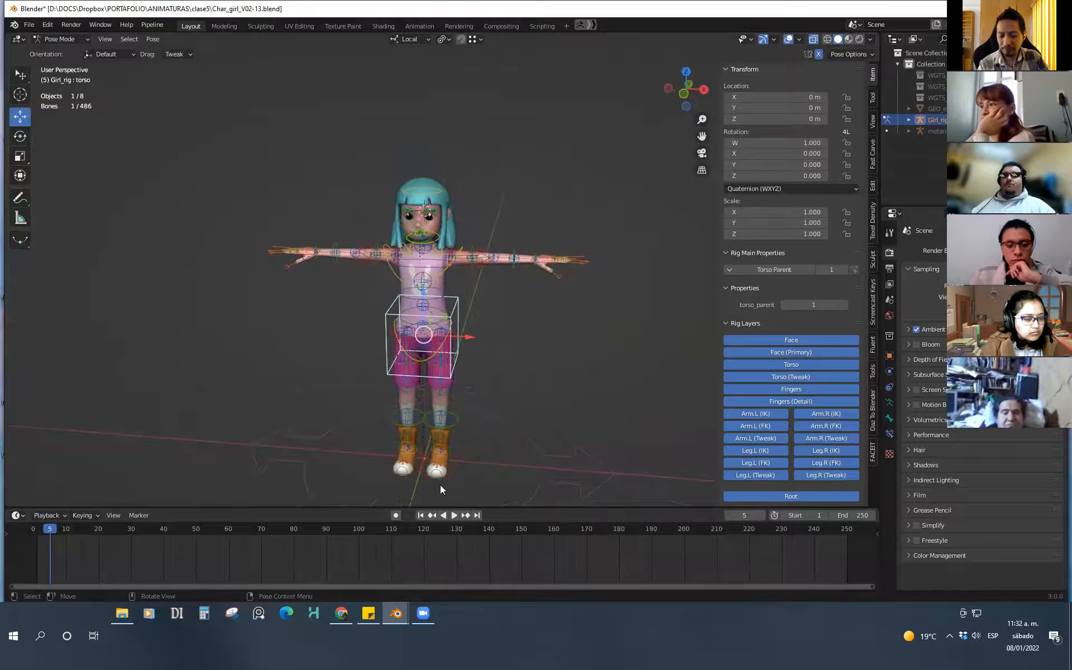
scroll(475, 413, up, 2)
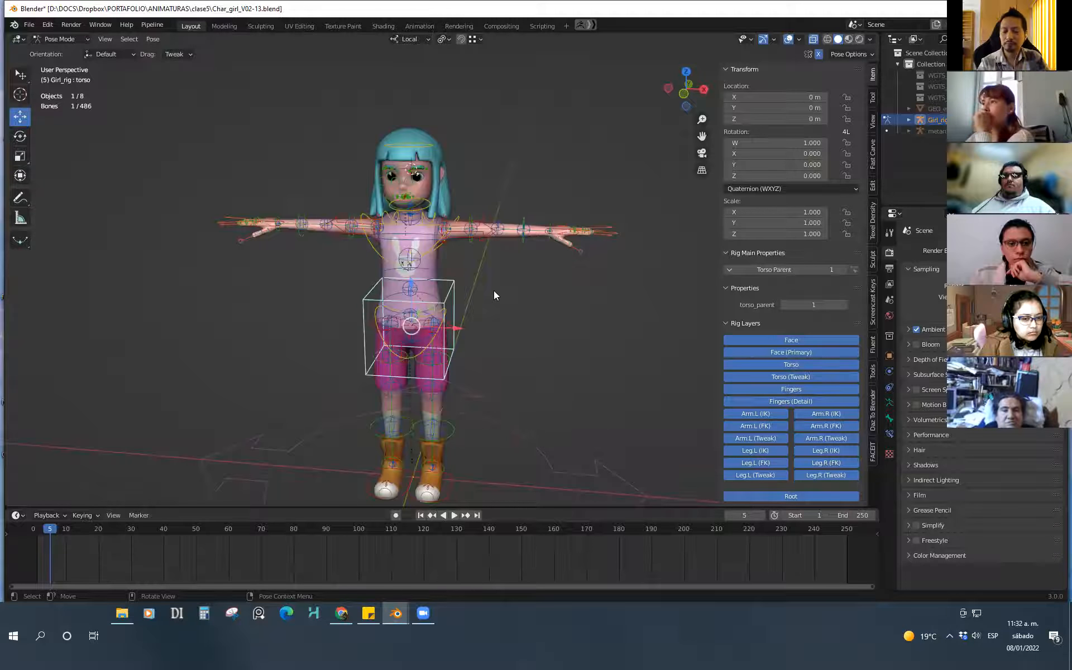
middle_drag(494, 290, 475, 292)
drag(433, 303, 522, 319)
right_click(522, 319)
Switch the girl's left arm to FK by setting IK-FK (hand.L) to 1.000 on the upper_arm_ik.L control, and deselect it
middle_drag(521, 319, 508, 369)
mouse_move(508, 369)
middle_down()
mouse_move(510, 378)
mouse_move(519, 358)
middle_up()
shift+middle_drag(522, 361, 499, 347)
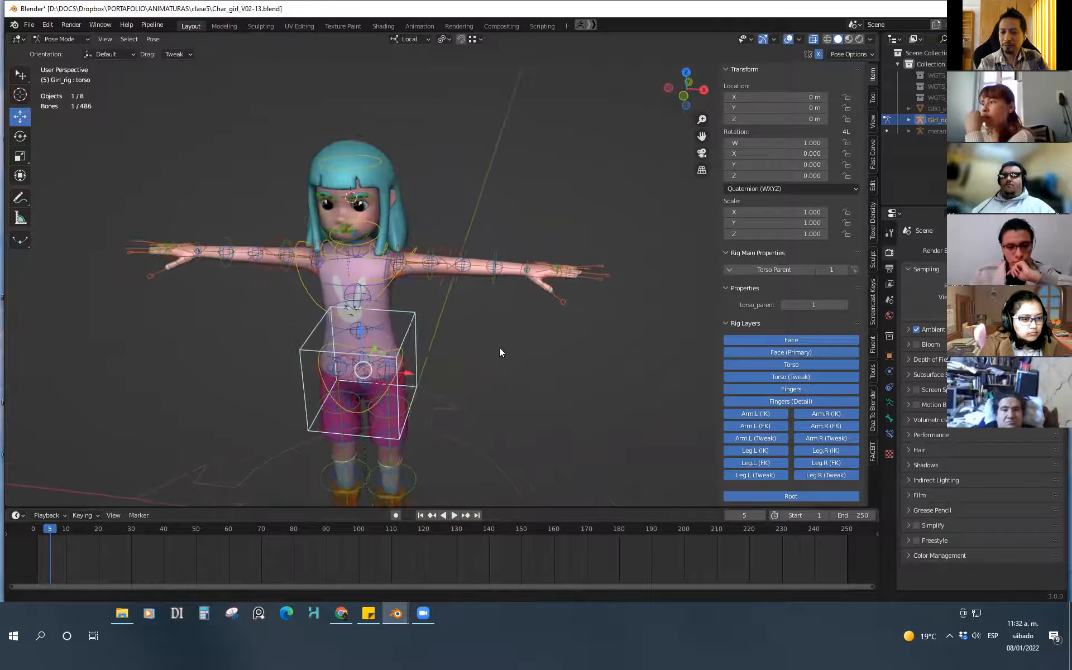
shift+middle_drag(471, 409, 520, 386)
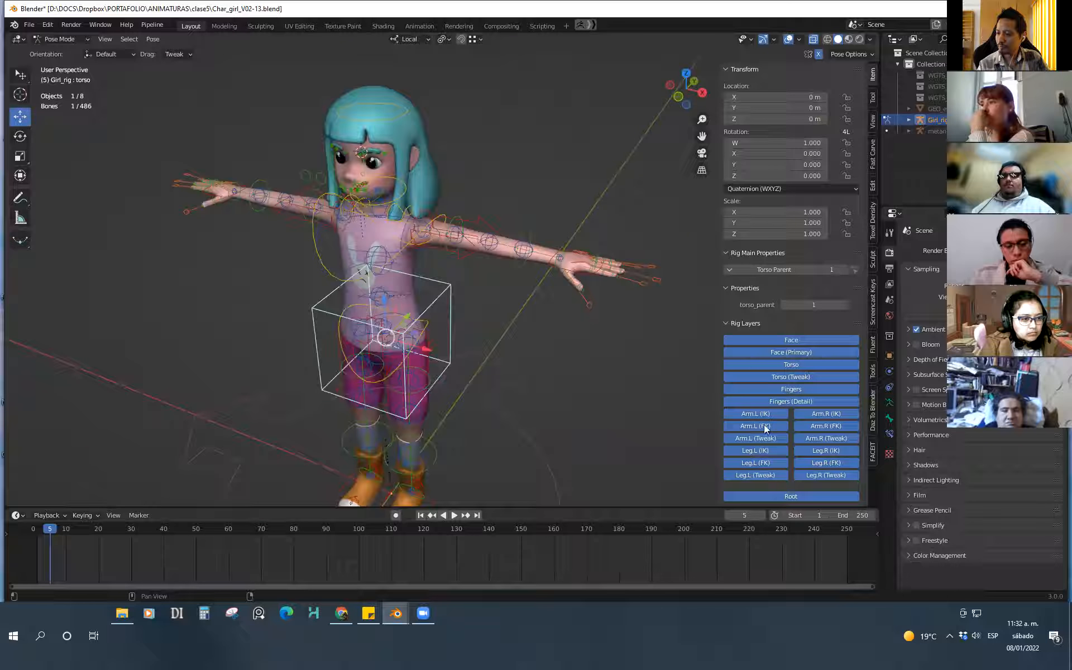
click(526, 253)
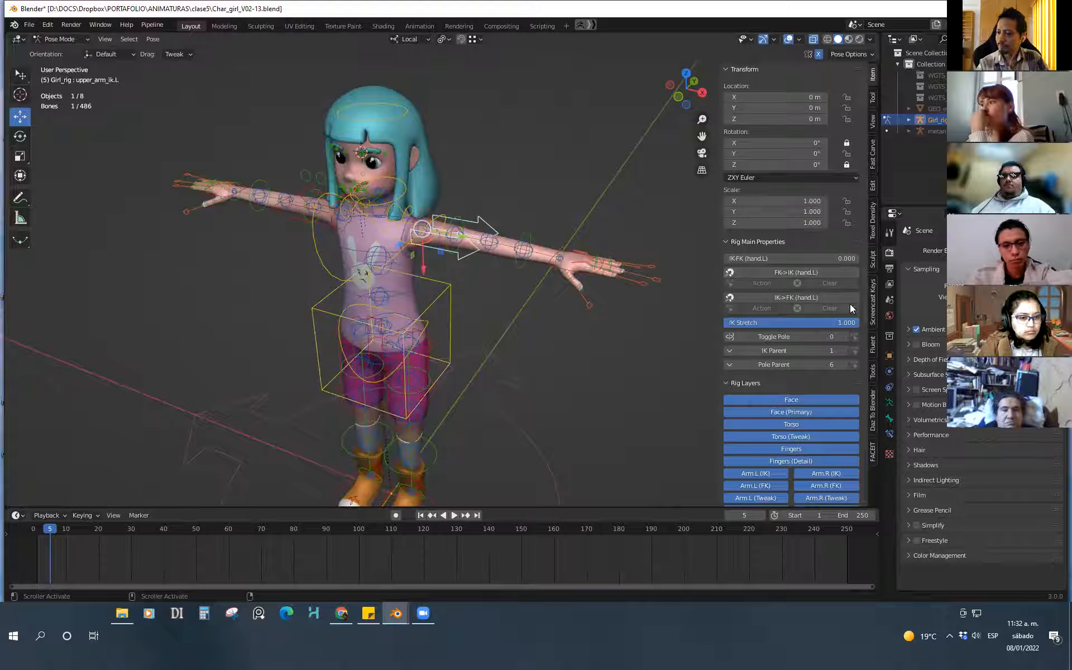
drag(746, 258, 871, 259)
middle_drag(636, 312, 430, 314)
click(478, 317)
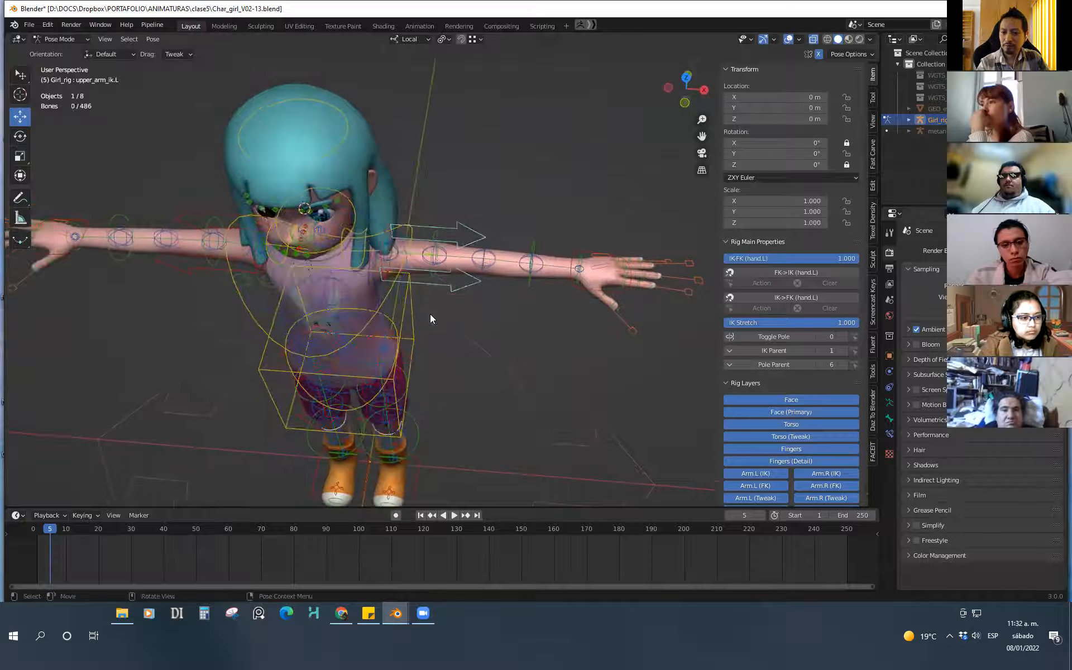
Rotate the upper_arm_fk.L control 46.6° about its local X axis to lower the left arm
click(429, 267)
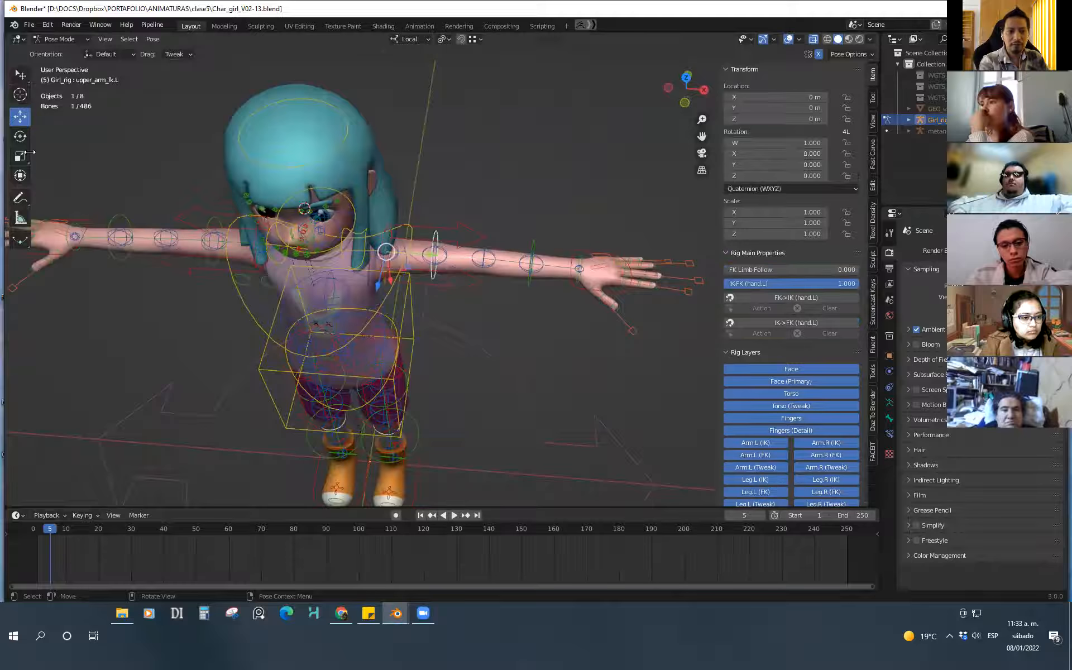
click(21, 137)
drag(424, 268, 409, 303)
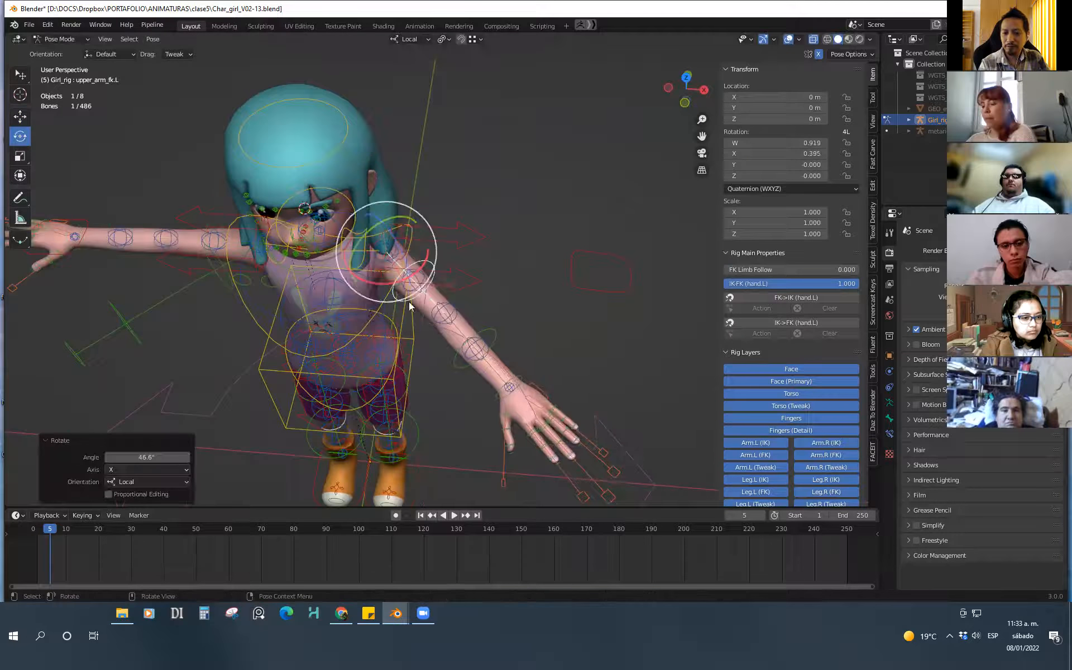
Bend the left elbow with the forearm FK control and rotate hand_fk.L 27.3° about its local X axis
click(492, 342)
drag(434, 353, 468, 389)
middle_drag(468, 388, 544, 352)
click(465, 379)
middle_drag(465, 379, 483, 393)
drag(484, 393, 556, 410)
middle_drag(556, 410, 472, 397)
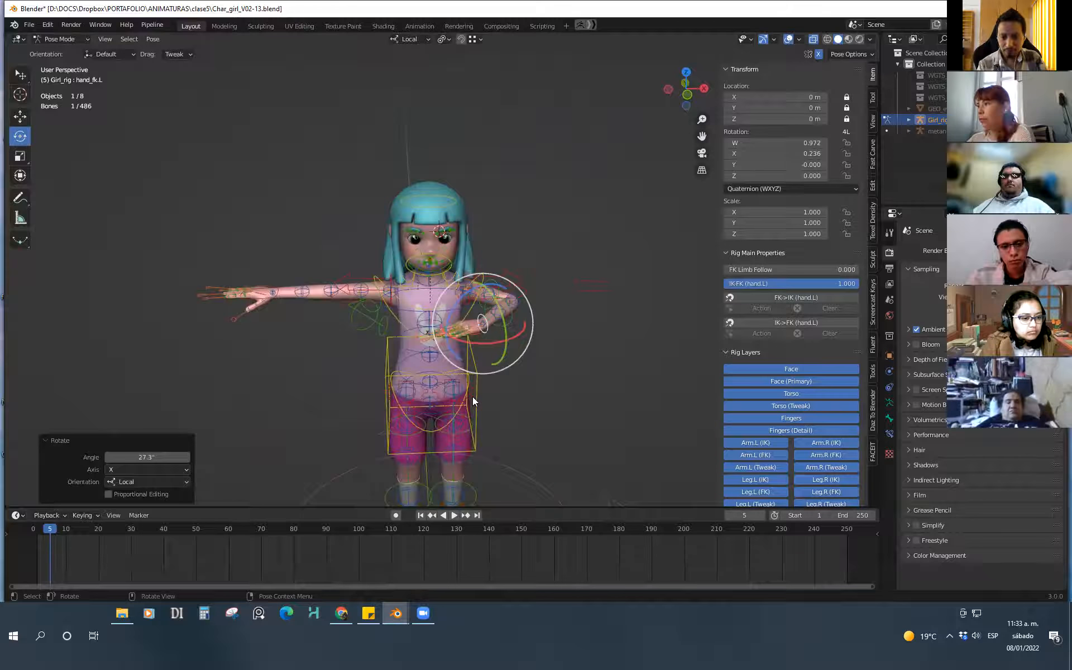
Try moving the right hand's hand_ik.R control freehand toward the body and undo the move
middle_drag(335, 367, 366, 397)
click(332, 370)
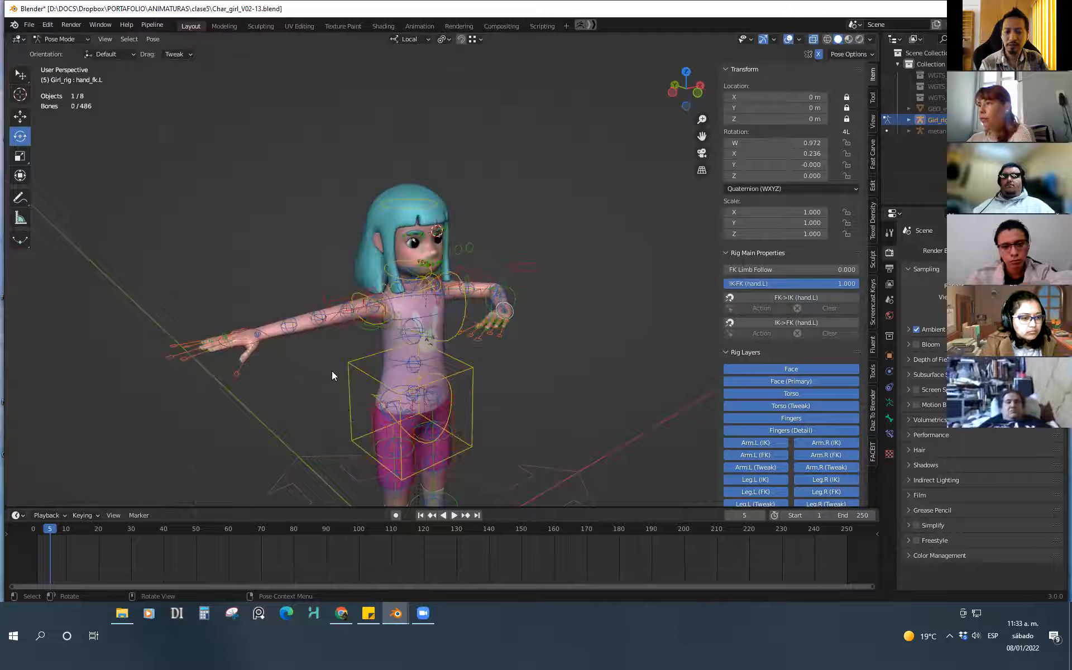
click(260, 345)
key(g)
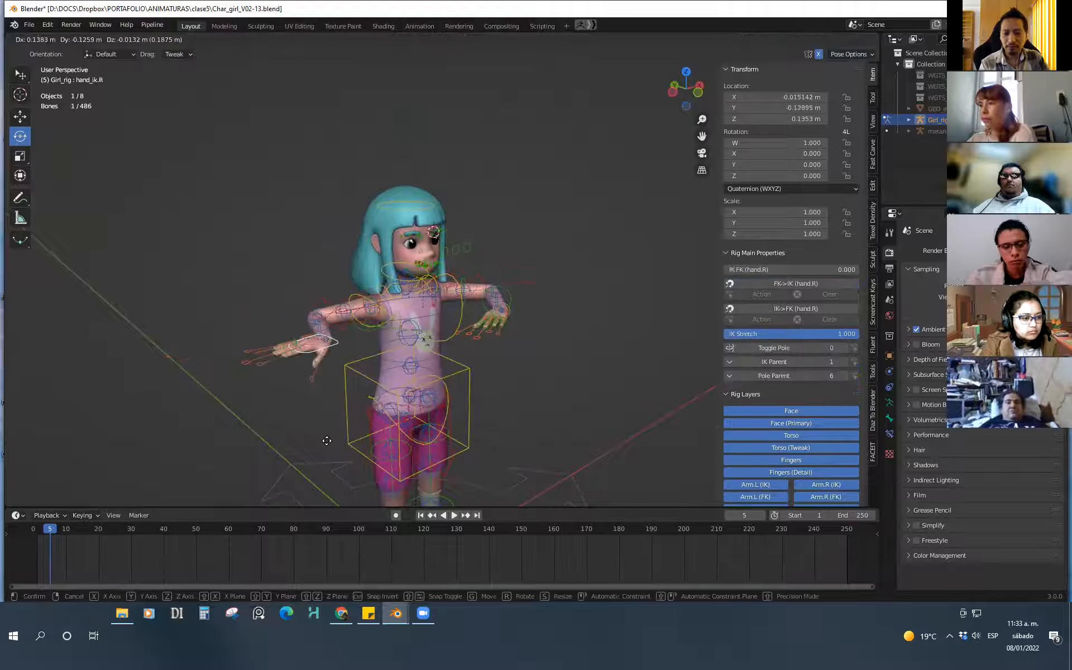
click(366, 402)
key(ctrl+z)
Try moving the eye.L control freehand twice to change the gaze, undoing each move
middle_drag(543, 416, 419, 371)
ctrl+middle_drag(419, 371, 543, 436)
ctrl+middle_drag(544, 435, 468, 296)
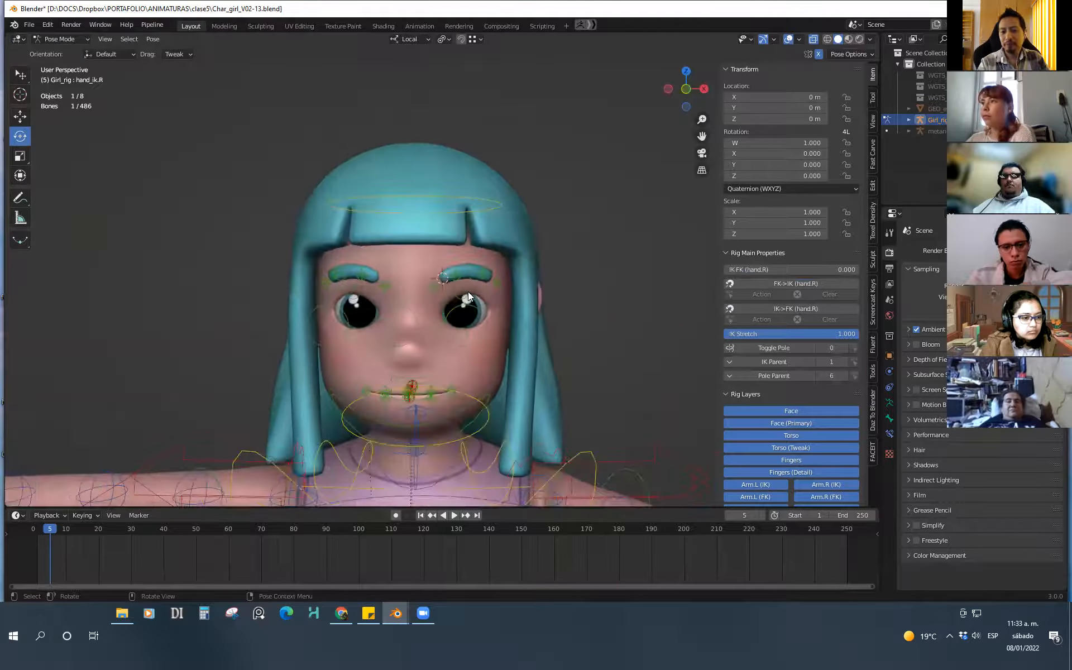
click(494, 334)
key(g)
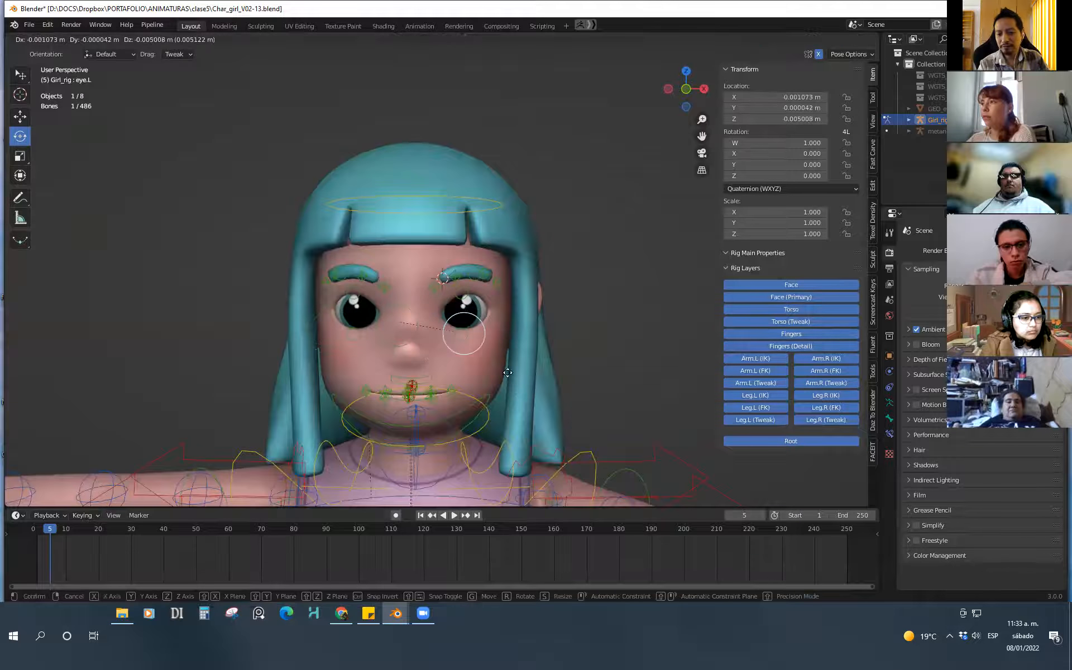
click(532, 362)
key(ctrl+z)
key(KP_Decimal)
key(g)
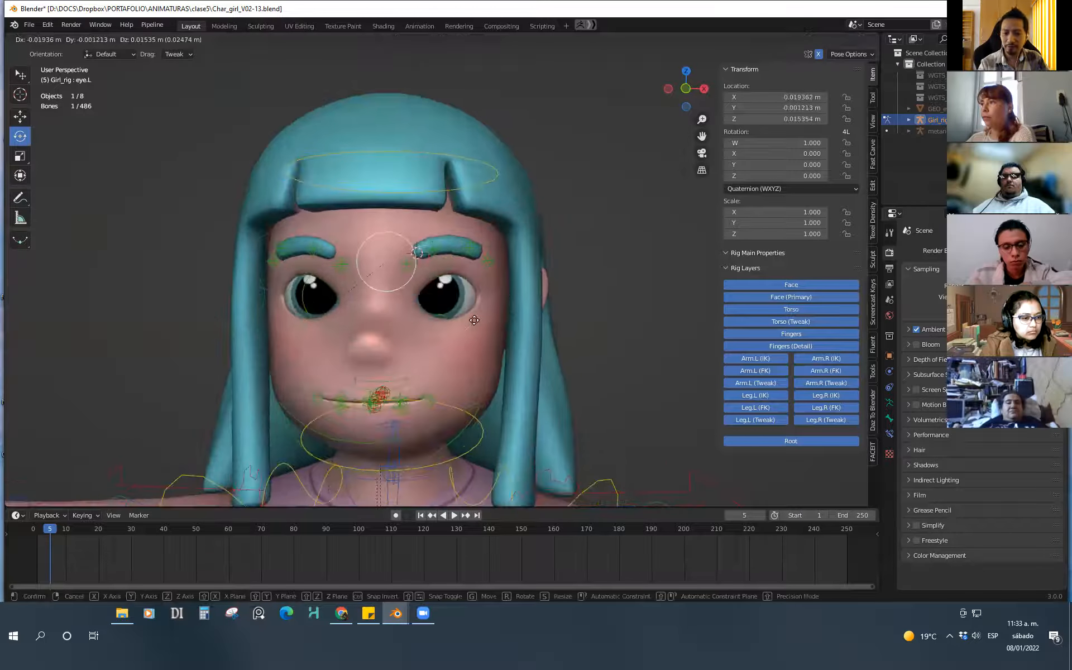
click(524, 303)
key(ctrl+z)
scroll(539, 356, down, 4)
shift+middle_drag(539, 380, 543, 332)
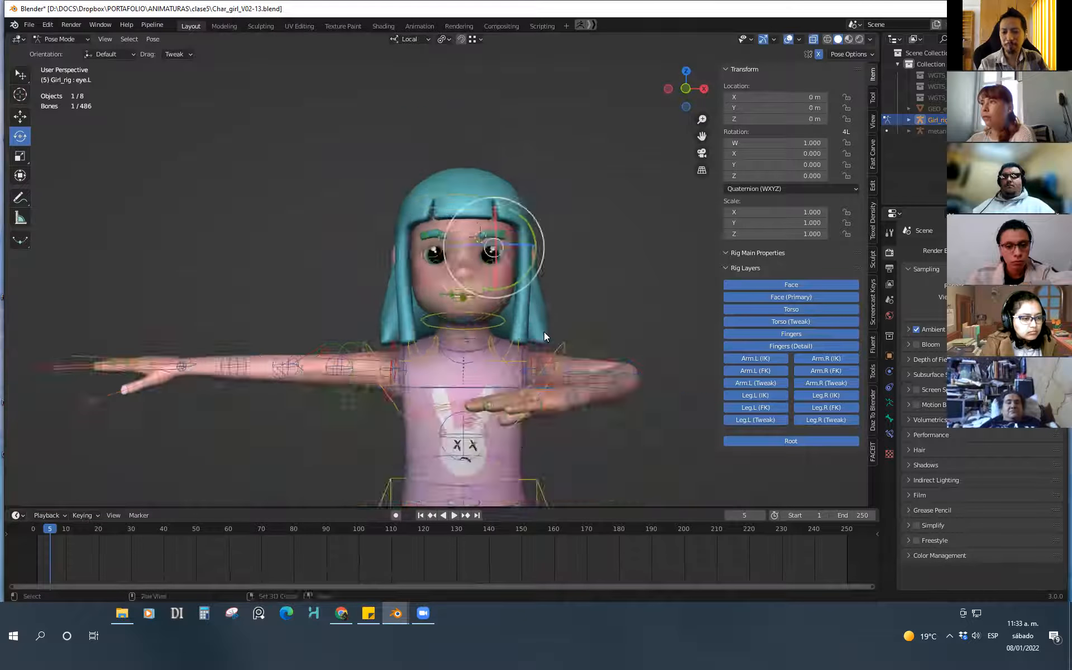
scroll(522, 380, down, 3)
middle_drag(521, 379, 532, 374)
scroll(531, 373, up, 3)
shift+middle_drag(474, 246, 503, 330)
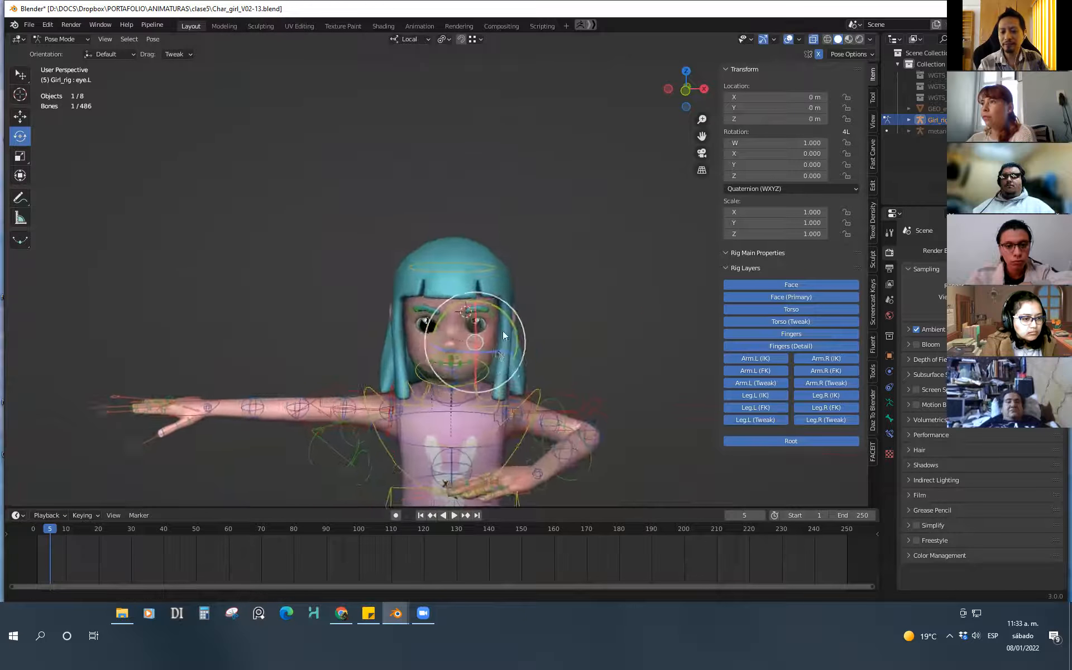
Try rotating the girl rig's jaw control to open the mouth and undo the rotation
scroll(509, 342, up, 3)
scroll(513, 346, up, 2)
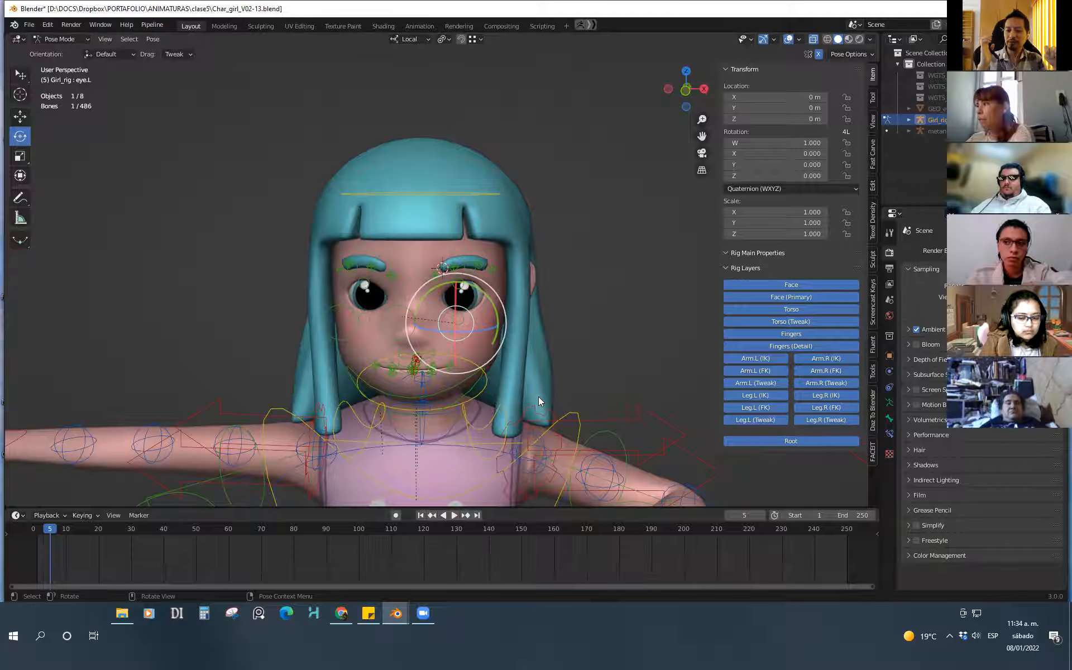
click(515, 399)
ctrl+middle_drag(514, 398, 414, 345)
click(394, 314)
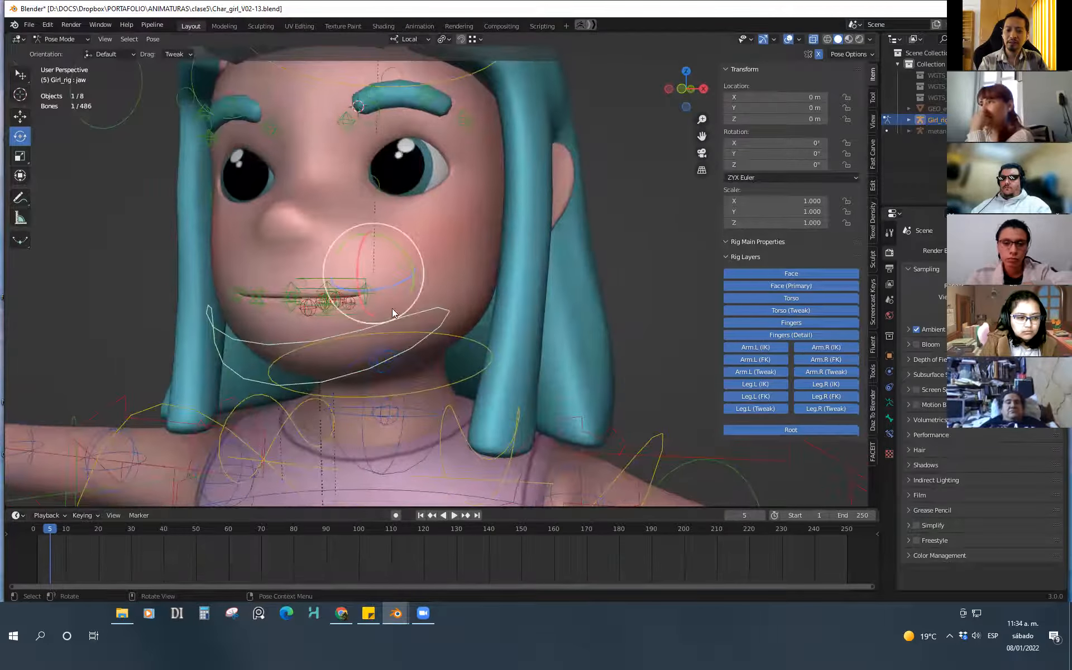
mouse_move(359, 258)
mouse_down()
mouse_move(360, 280)
mouse_move(367, 275)
mouse_up()
key(ctrl+z)
Deselect the girl rig's jaw control and switch to the Blender window with mine_6.blend
ctrl+middle_drag(437, 319, 472, 491)
shift+middle_drag(475, 335, 526, 463)
shift+middle_drag(526, 464, 547, 436)
shift+middle_drag(547, 436, 508, 364)
click(530, 370)
mouse_move(396, 613)
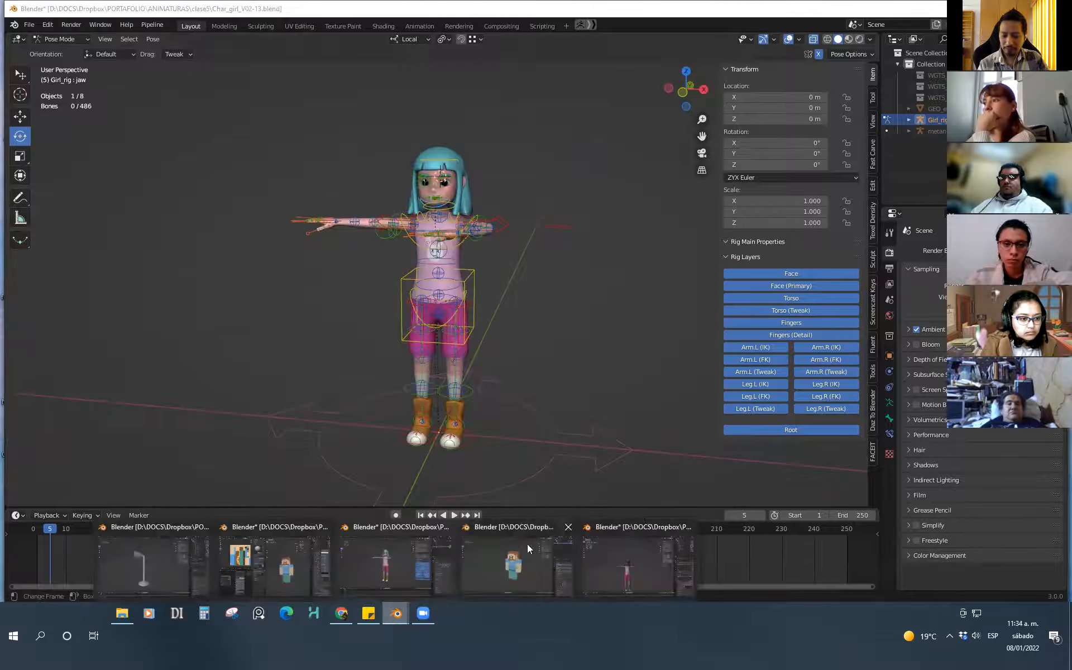
click(517, 571)
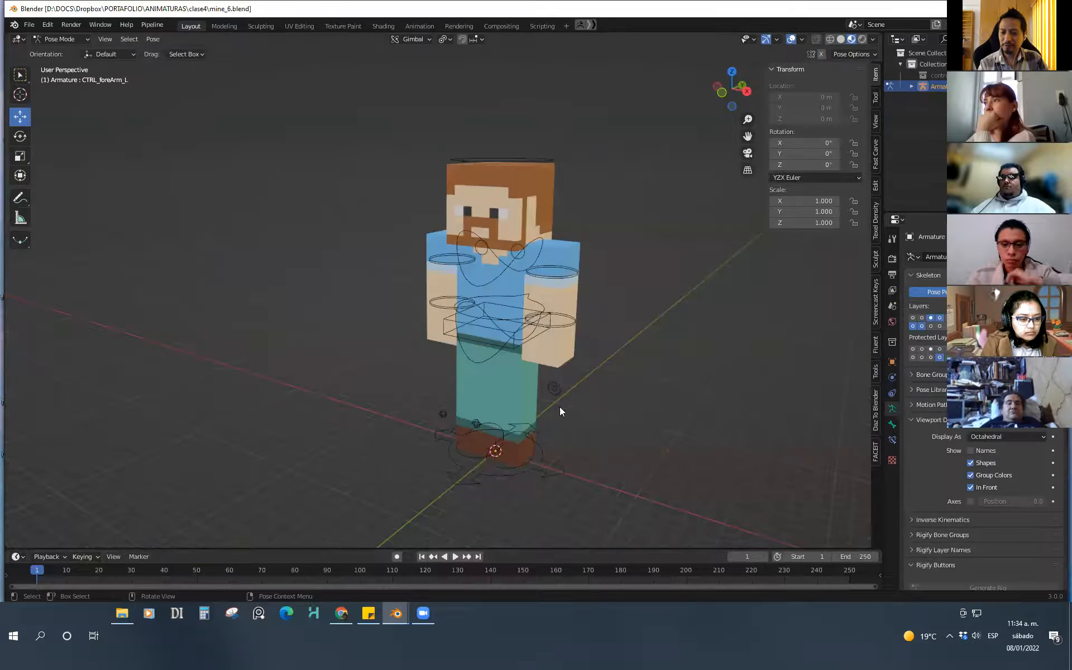
Try moving the CTRL_MASTER control at the blocky character's feet and cancel the move
scroll(560, 391, up, 4)
click(536, 488)
key(g)
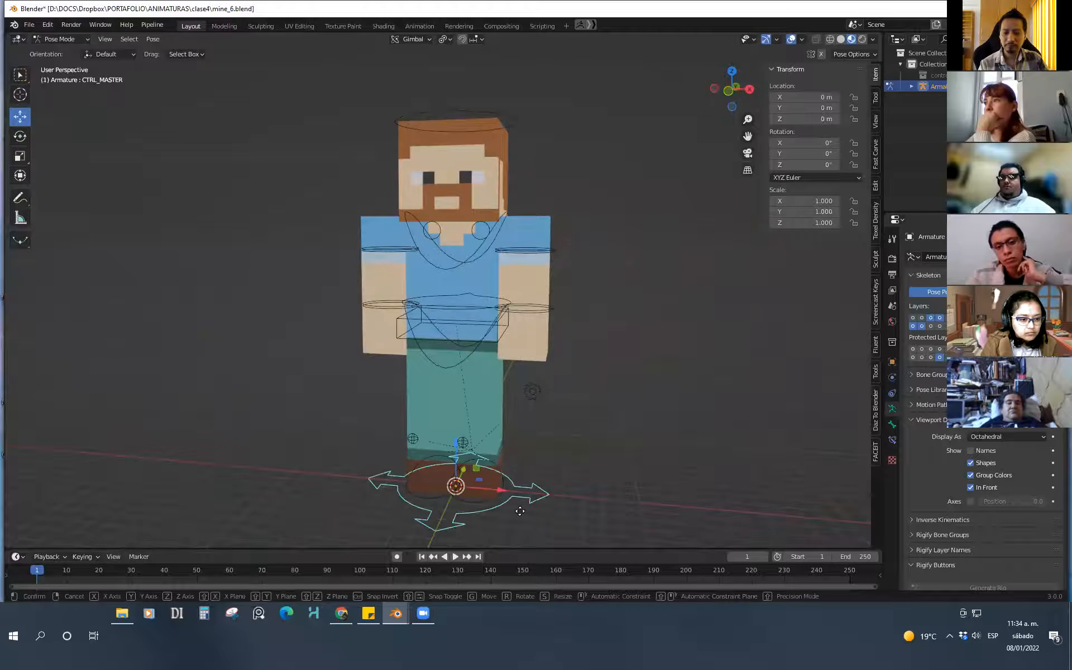
right_click(575, 456)
Try rotating the CTRL_arm_L control freehand to pose the left arm, undo the rotations and deselect the control
click(567, 256)
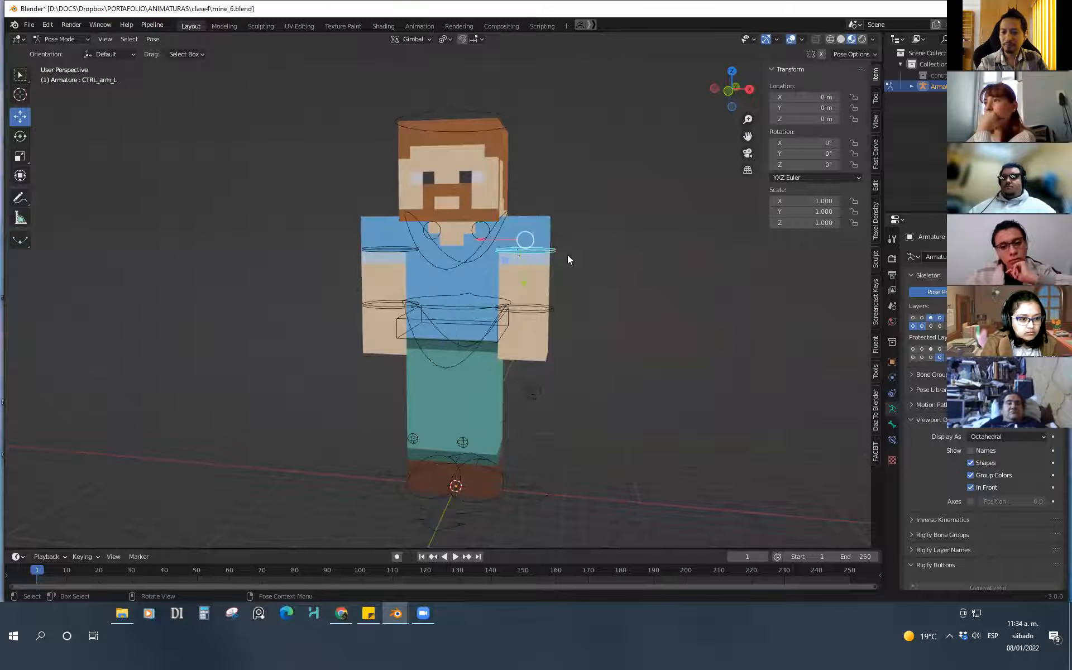
click(21, 137)
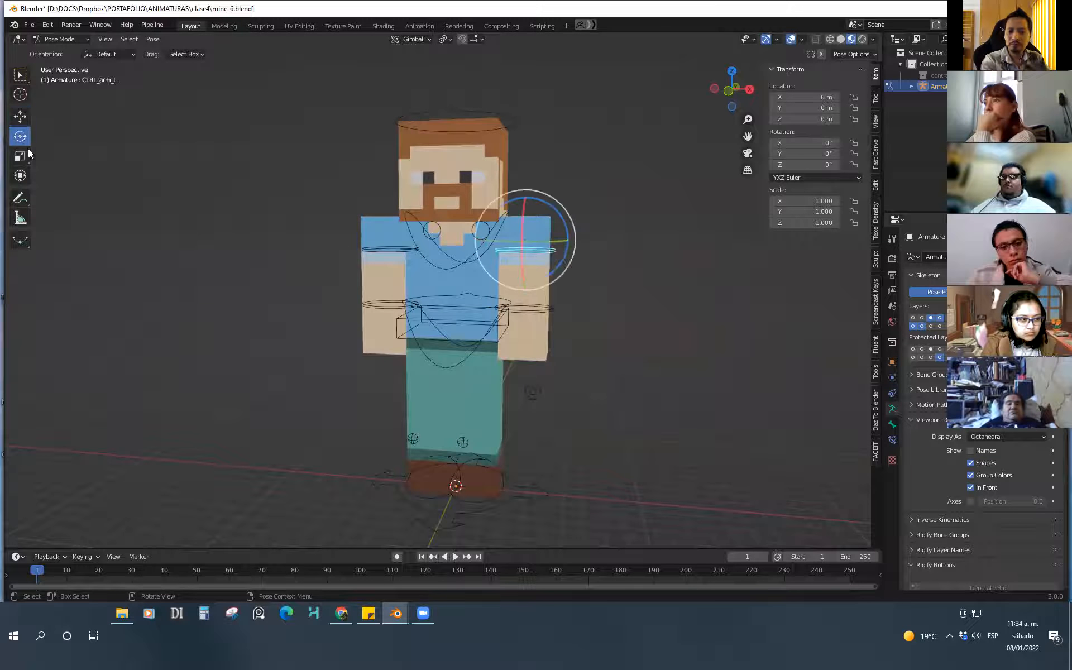
drag(560, 264, 593, 244)
click(624, 284)
middle_drag(637, 290, 618, 325)
drag(585, 291, 548, 266)
click(608, 379)
middle_drag(607, 379, 604, 373)
key(ctrl+z)
key(ctrl+z)
key(ctrl+z)
key(ctrl+z)
click(602, 394)
Try rotating the blocky character's left shoulder control freehand and undo the rotation
scroll(566, 401, up, 3)
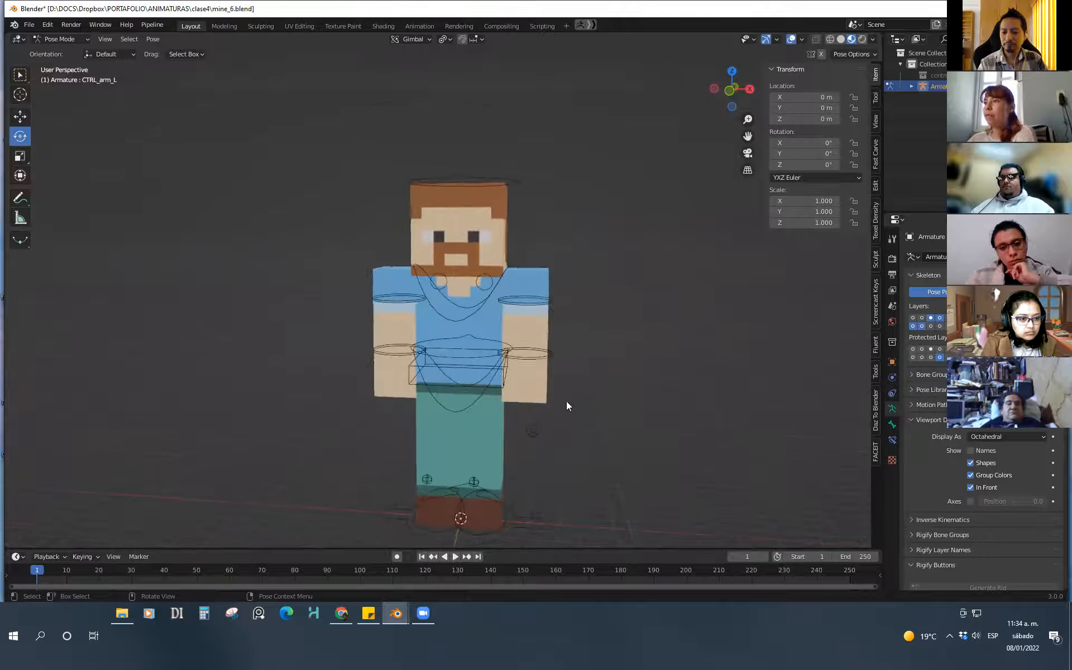
click(485, 277)
drag(471, 308, 425, 347)
key(ctrl+z)
click(490, 118)
shift+middle_drag(520, 255, 542, 304)
click(519, 165)
click(519, 166)
click(535, 231)
Try rotating and moving the CTRL_shoulder_L control, cancelling each transform
click(471, 328)
drag(468, 364, 569, 414)
right_click(569, 414)
middle_drag(569, 420, 502, 328)
click(503, 325)
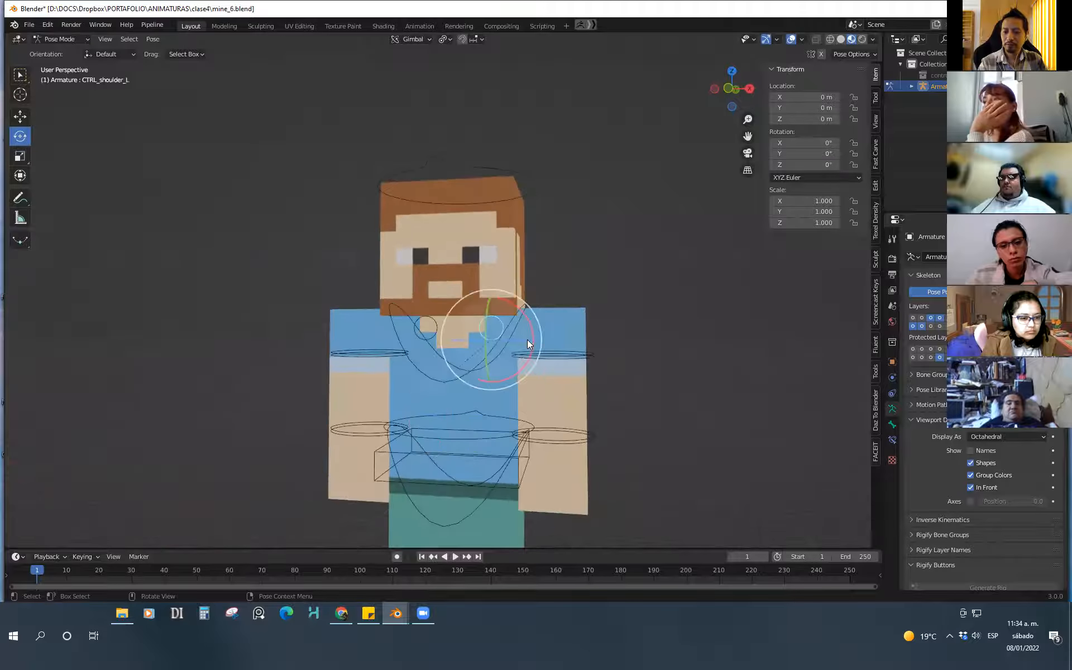
key(g)
right_click(618, 387)
Examine the blocky character and its control shapes from head to feet with nothing selected
scroll(618, 386, down, 2)
click(656, 394)
scroll(609, 391, down, 1)
shift+middle_drag(592, 394, 515, 314)
scroll(562, 416, down, 1)
scroll(565, 396, up, 2)
middle_drag(562, 416, 562, 364)
scroll(565, 394, up, 1)
middle_drag(591, 429, 570, 443)
scroll(570, 444, up, 1)
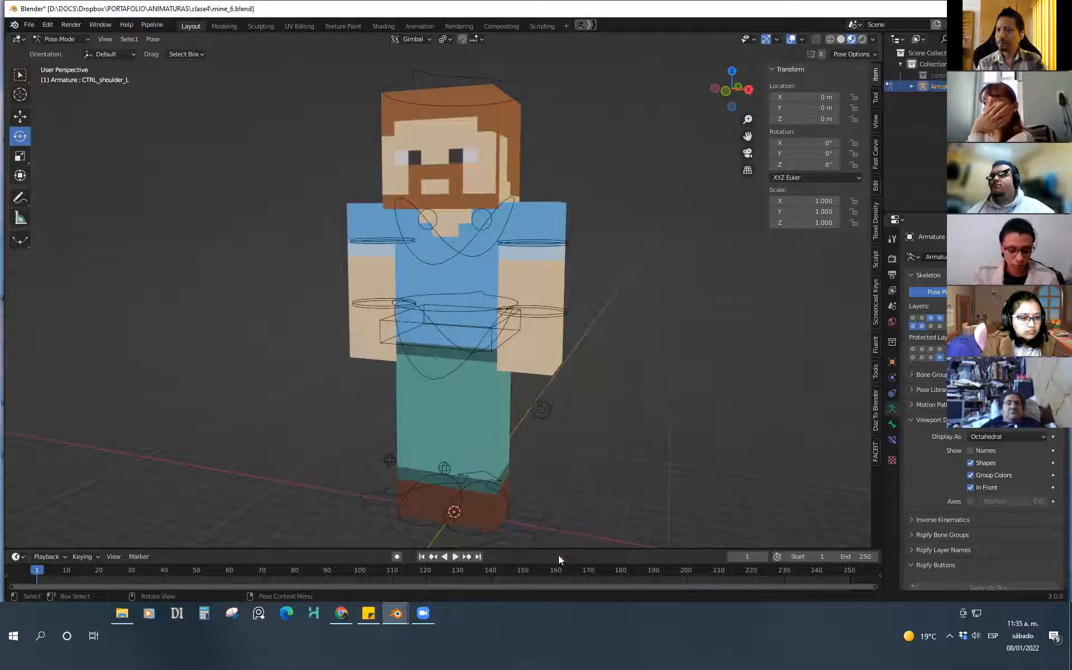
Switch to the Blender window with Lamp_start.blend and examine the lamp's base, arm joints and shade from several angles
click(397, 614)
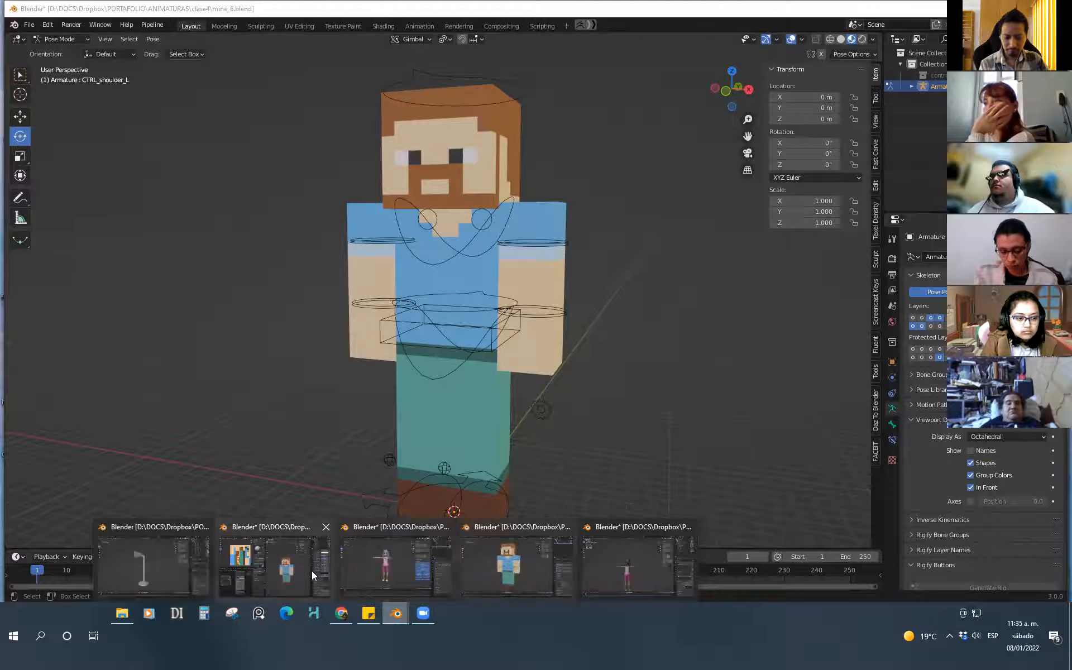
click(187, 570)
middle_drag(532, 414, 562, 403)
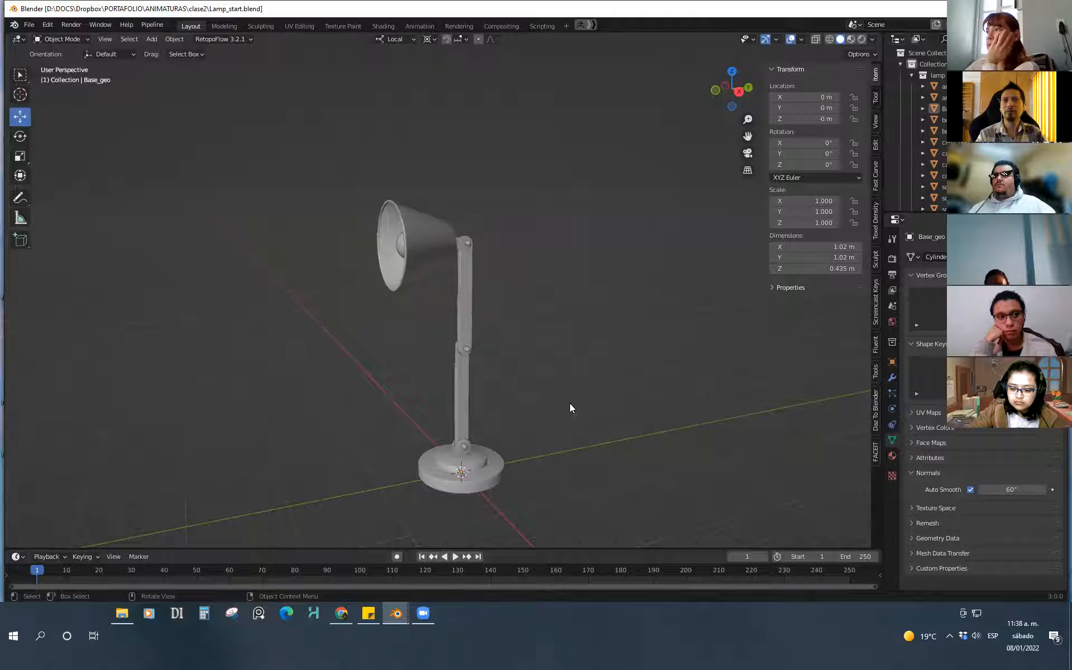
middle_drag(469, 279, 495, 335)
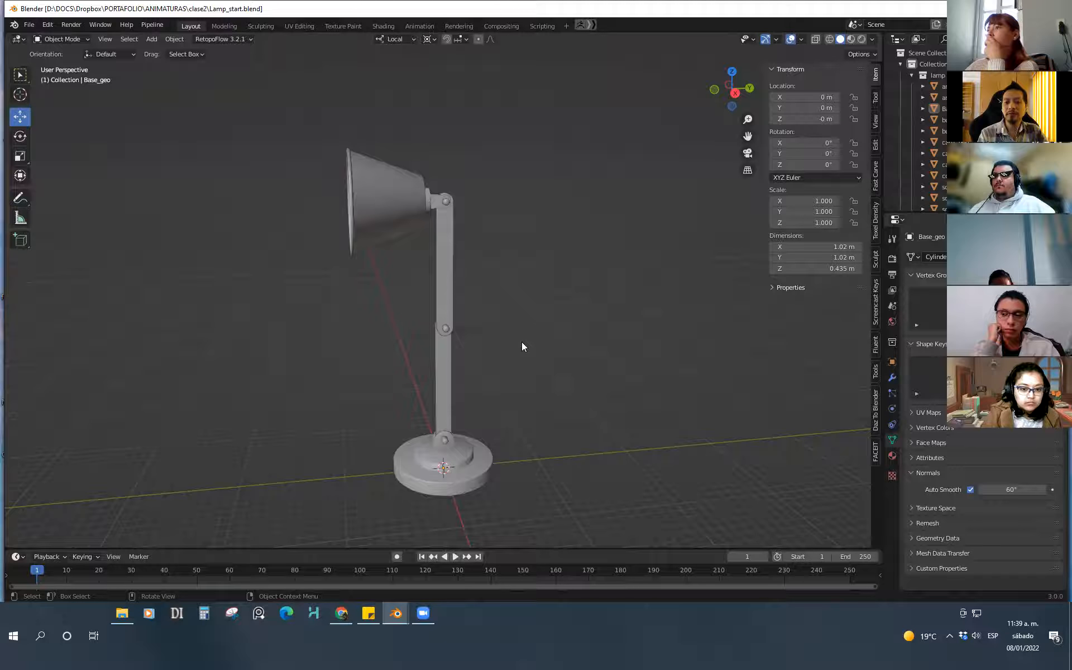
middle_drag(509, 343, 522, 376)
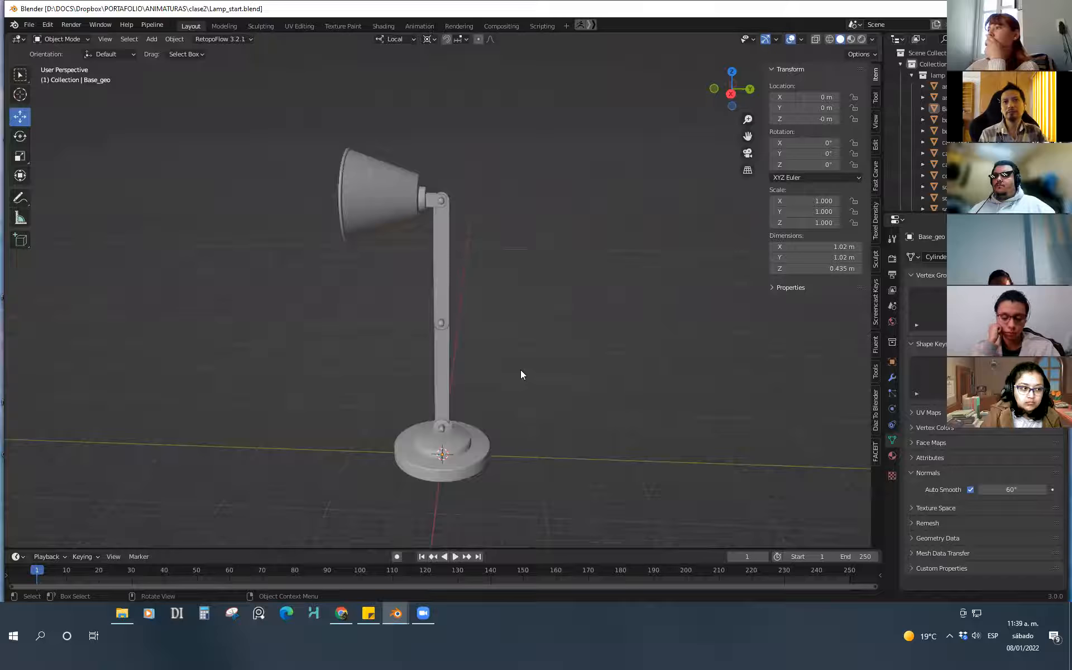
middle_drag(505, 362, 514, 417)
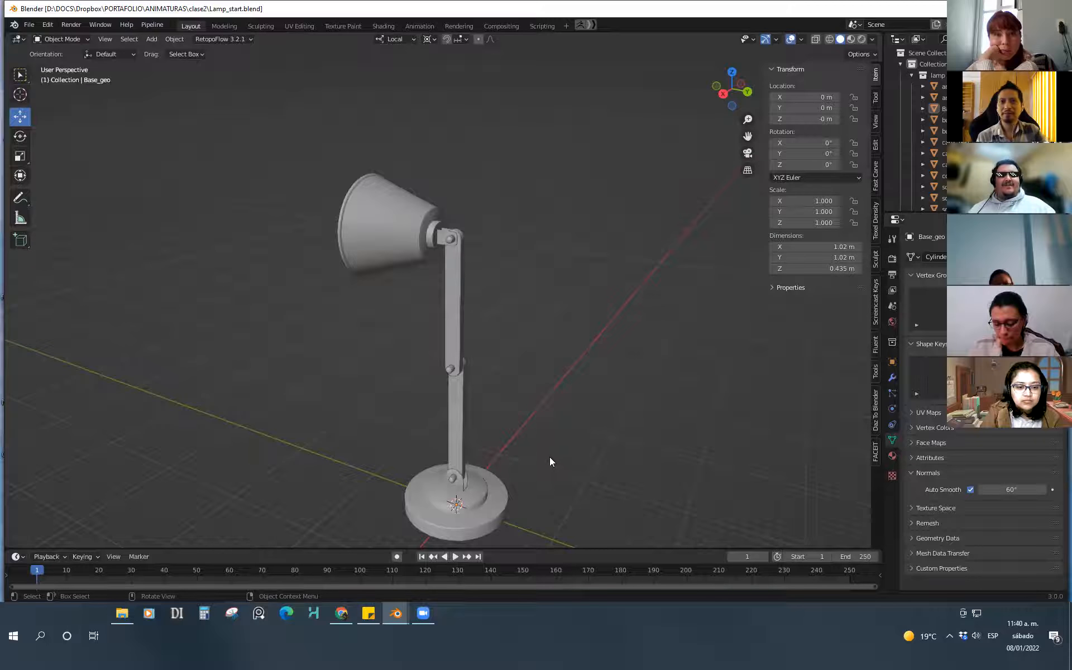
scroll(513, 409, down, 1)
shift+middle_drag(512, 422, 541, 412)
scroll(537, 412, up, 1)
mouse_move(533, 413)
shift+middle_down()
mouse_move(523, 394)
mouse_move(535, 429)
shift+middle_up()
scroll(518, 395, up, 1)
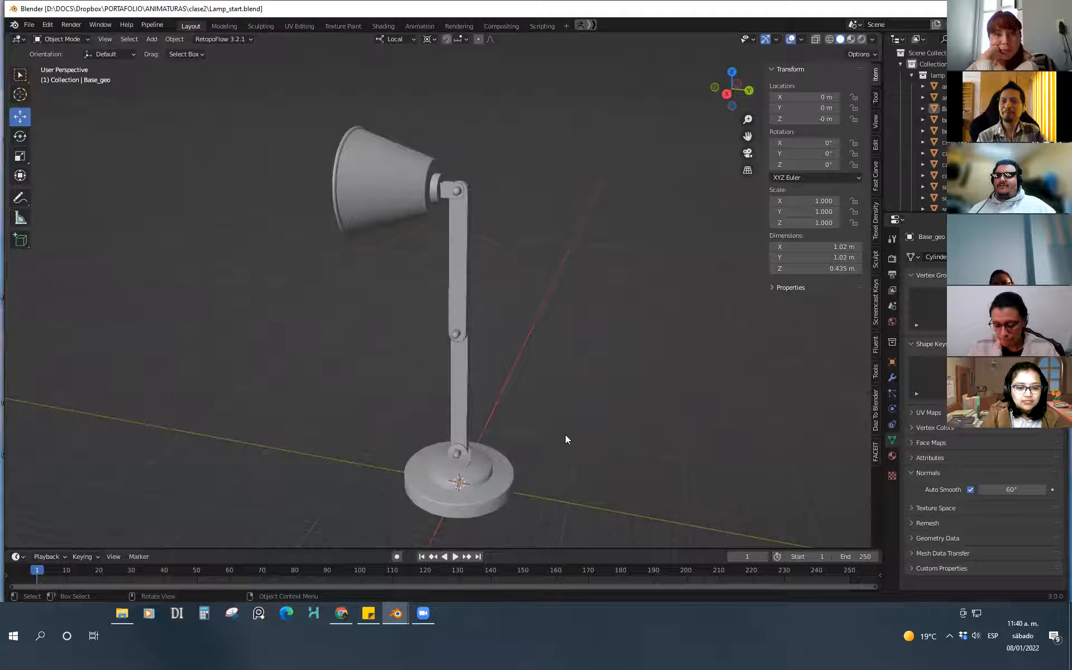
shift+middle_drag(557, 440, 582, 403)
scroll(579, 403, down, 1)
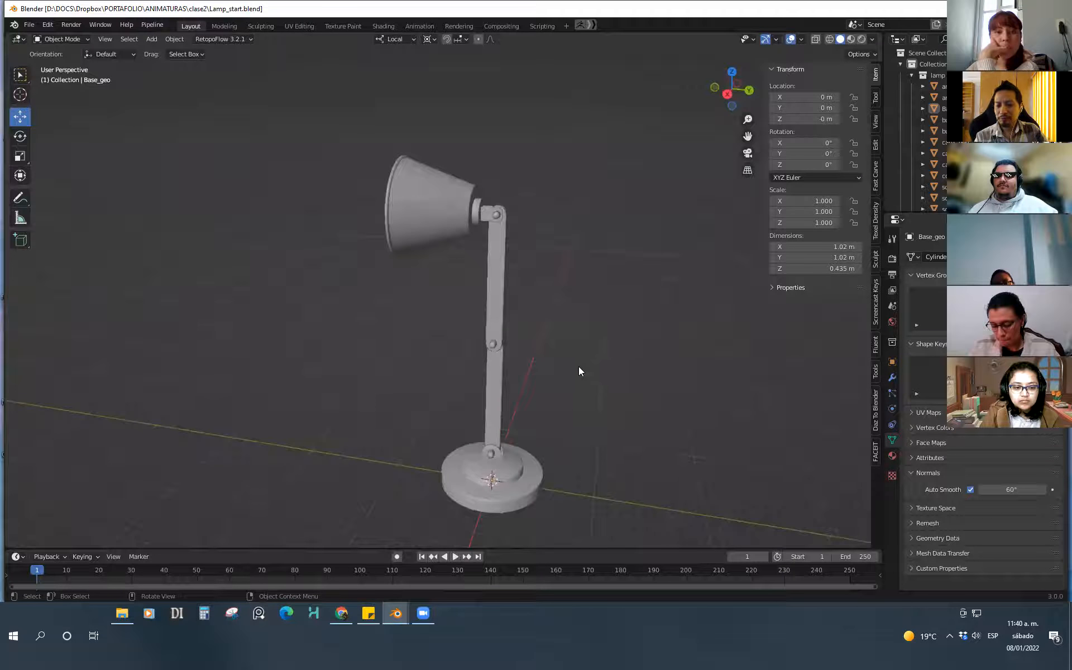
key(shift+a)
mouse_move(570, 374)
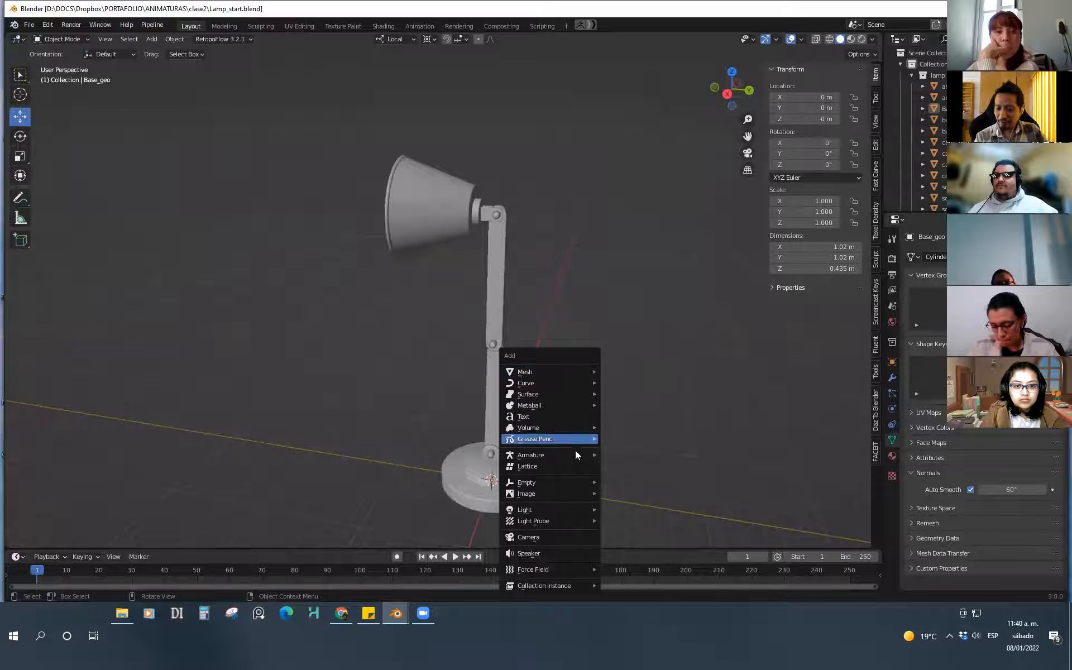
mouse_move(573, 454)
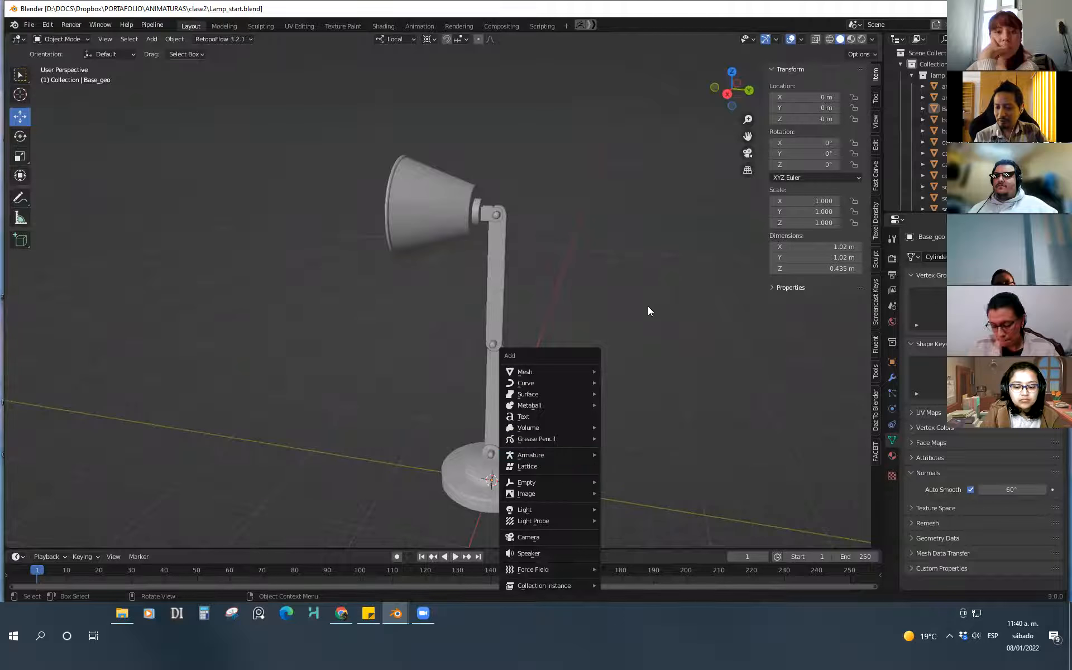
Find the Rigging: Rigify add-on in the preferences by searching for "rigif", disable it and close the preferences
click(50, 24)
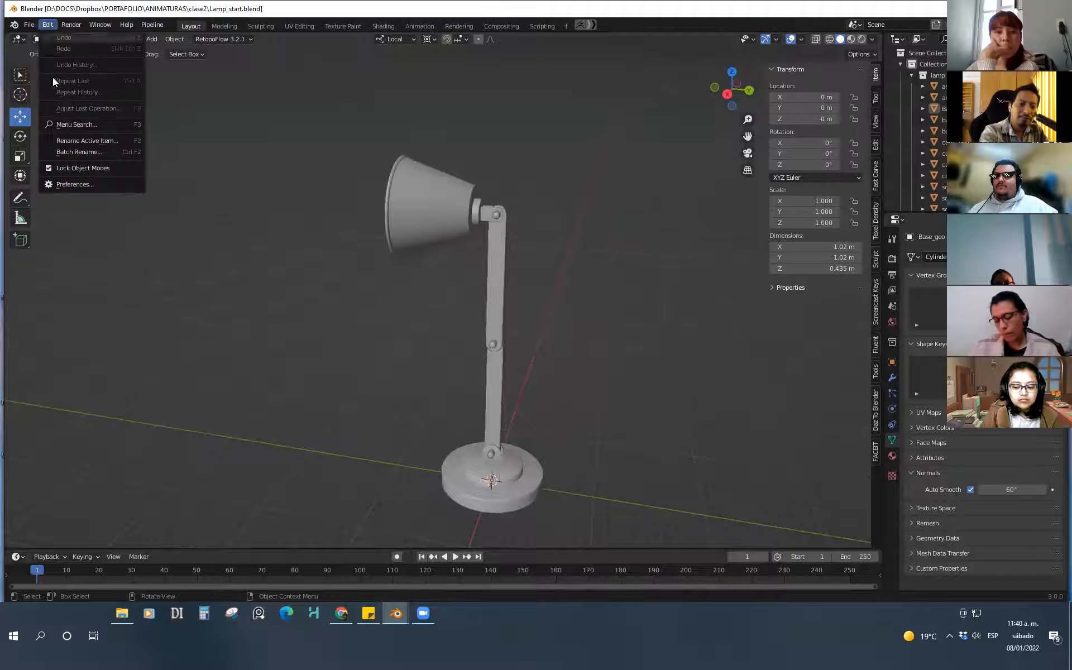
click(122, 183)
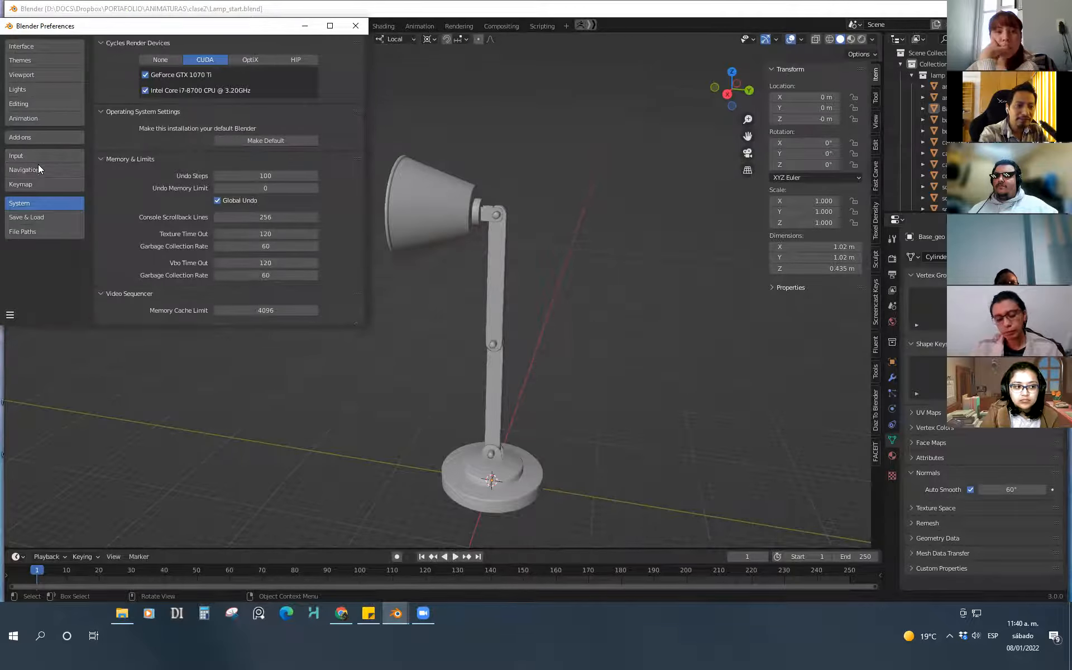
click(47, 153)
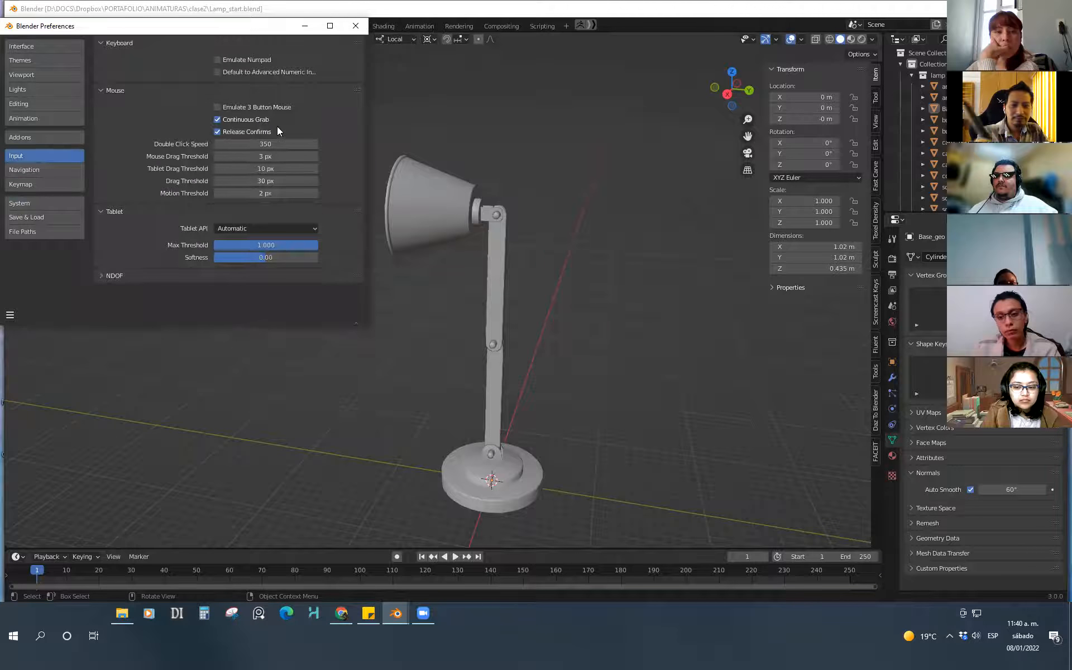
click(28, 138)
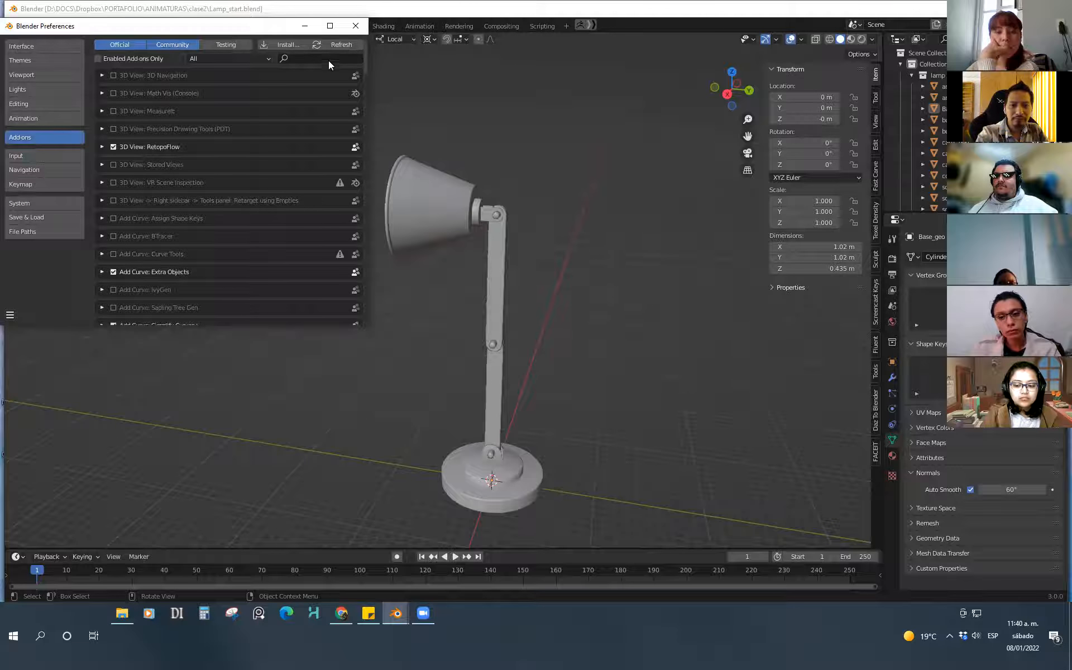
text(rigif)
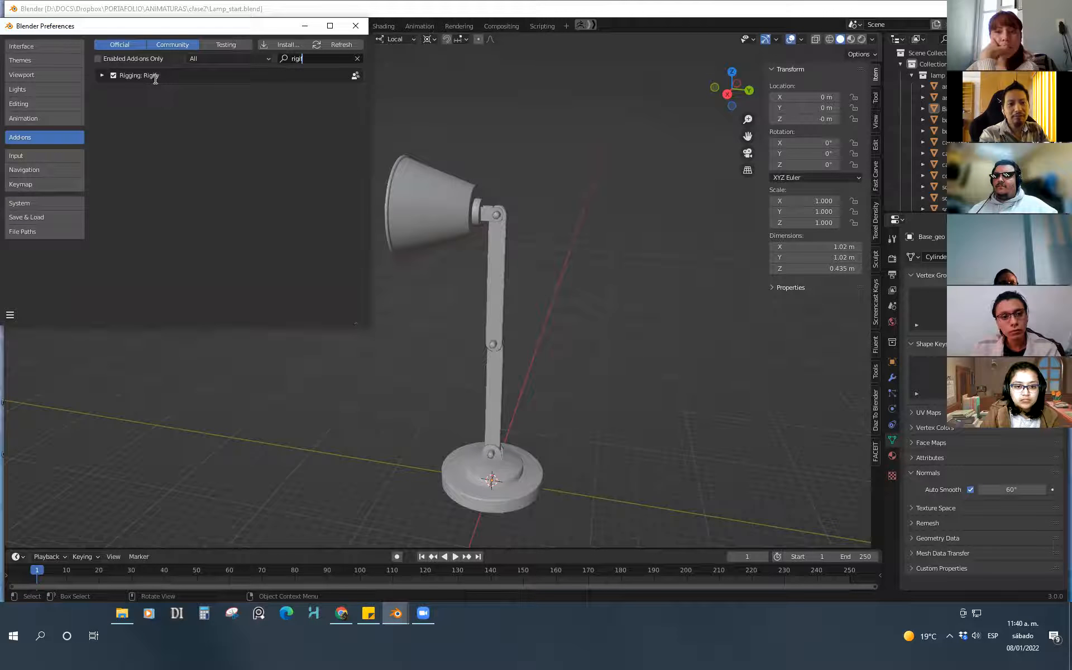
drag(187, 28, 336, 196)
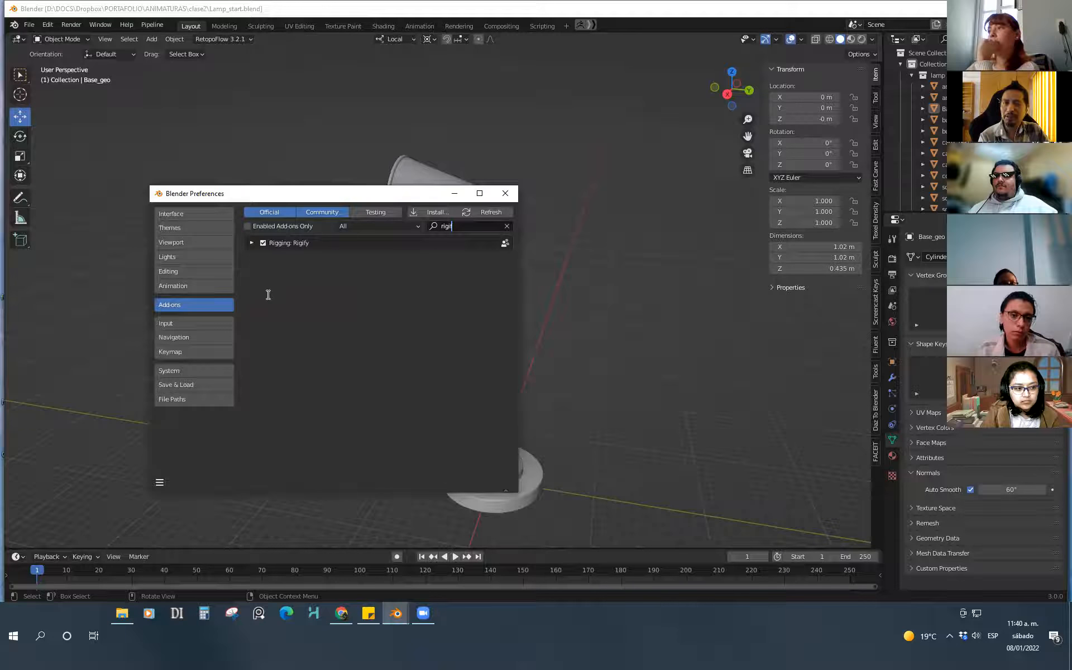
click(262, 243)
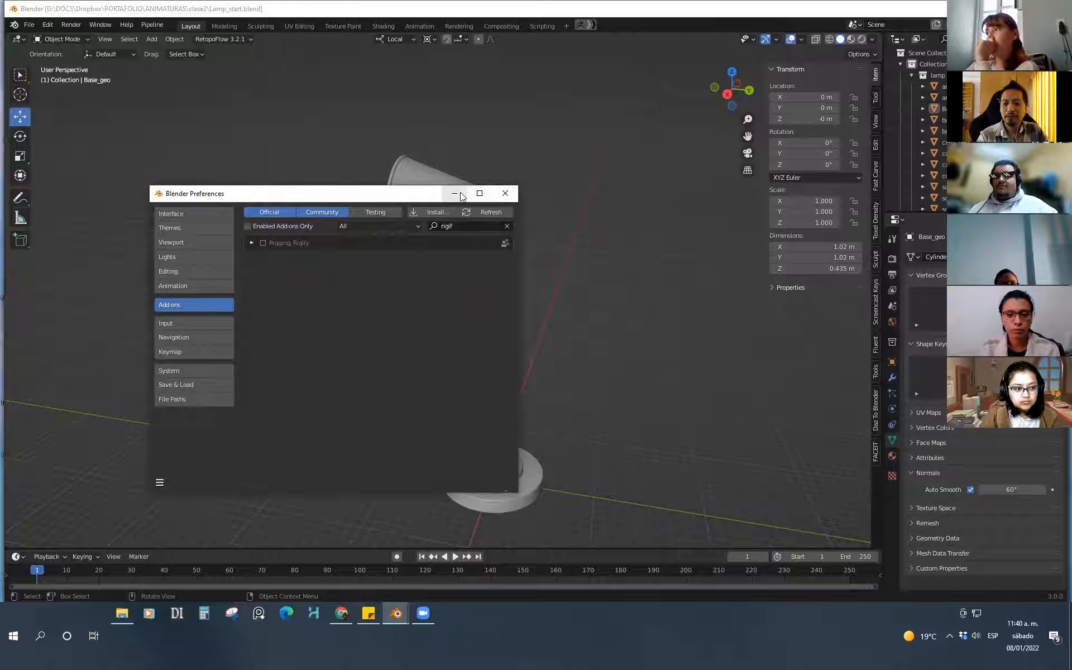
click(505, 193)
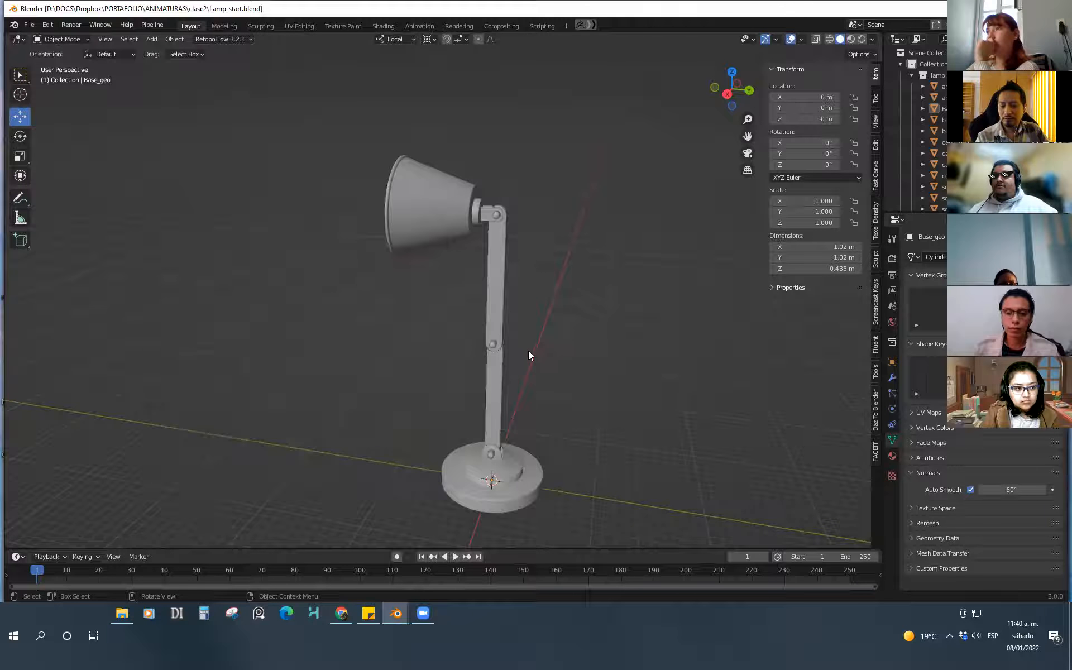
Add a single-bone armature at the lamp's base and collapse the lamp collection in the outliner
key(shift+a)
mouse_move(527, 432)
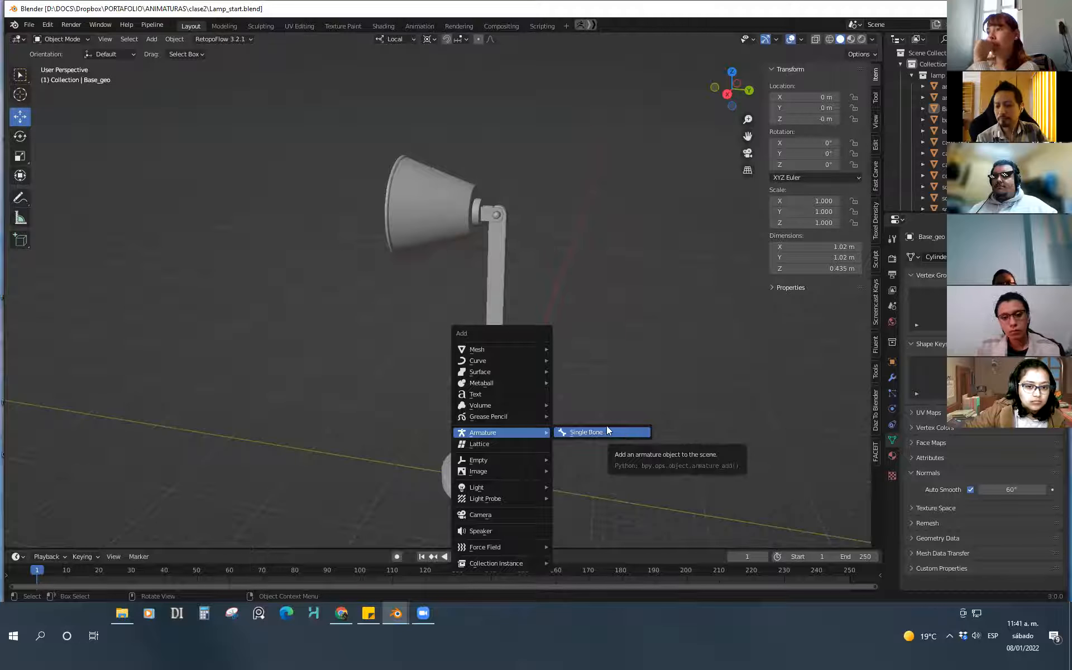
click(595, 434)
mouse_move(617, 435)
middle_down()
mouse_move(545, 419)
mouse_move(545, 440)
mouse_move(522, 451)
mouse_move(570, 387)
mouse_move(601, 416)
middle_up()
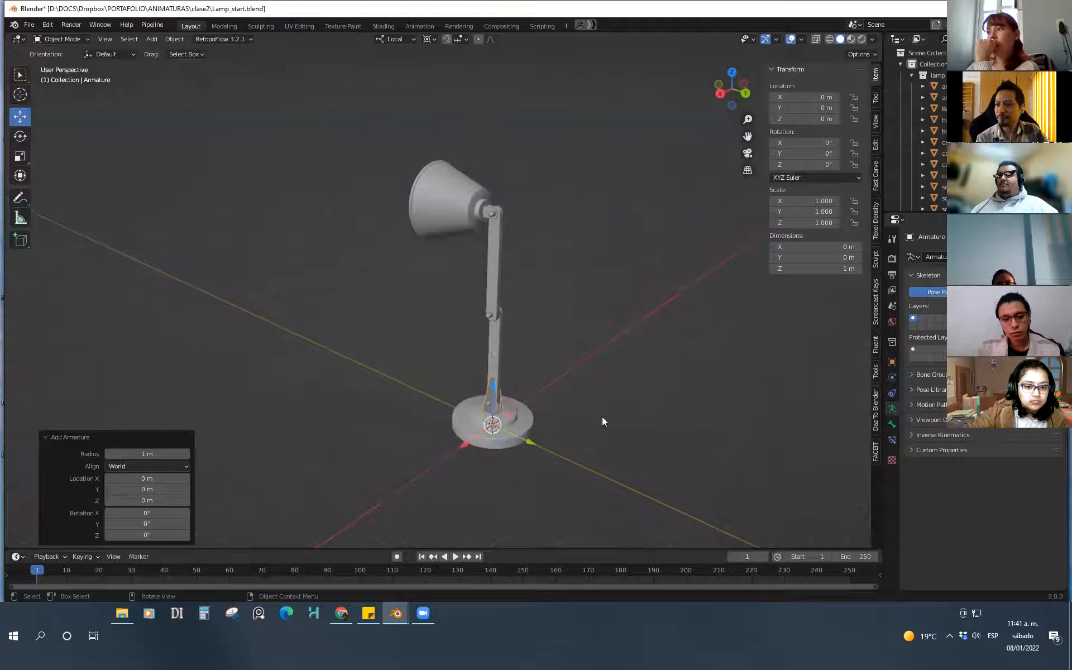
click(911, 75)
click(938, 87)
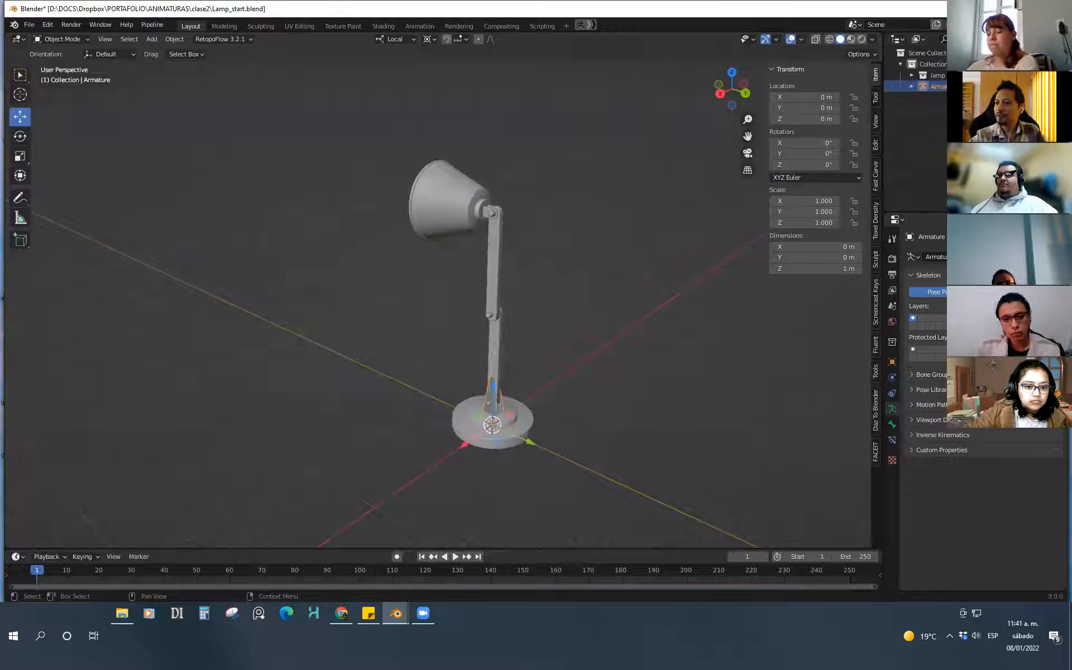
Try moving the whole armature away from the lamp in Object Mode and undo the moves
drag(465, 444, 457, 461)
click(458, 462)
click(449, 446)
key(ctrl+z)
key(ctrl+z)
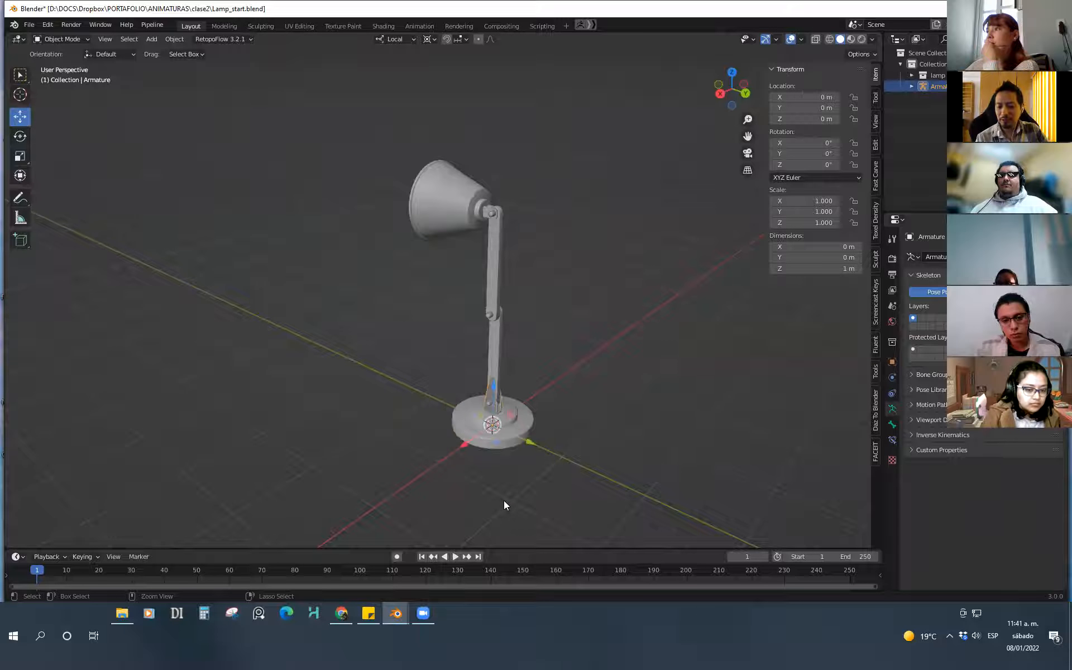
click(912, 86)
click(923, 98)
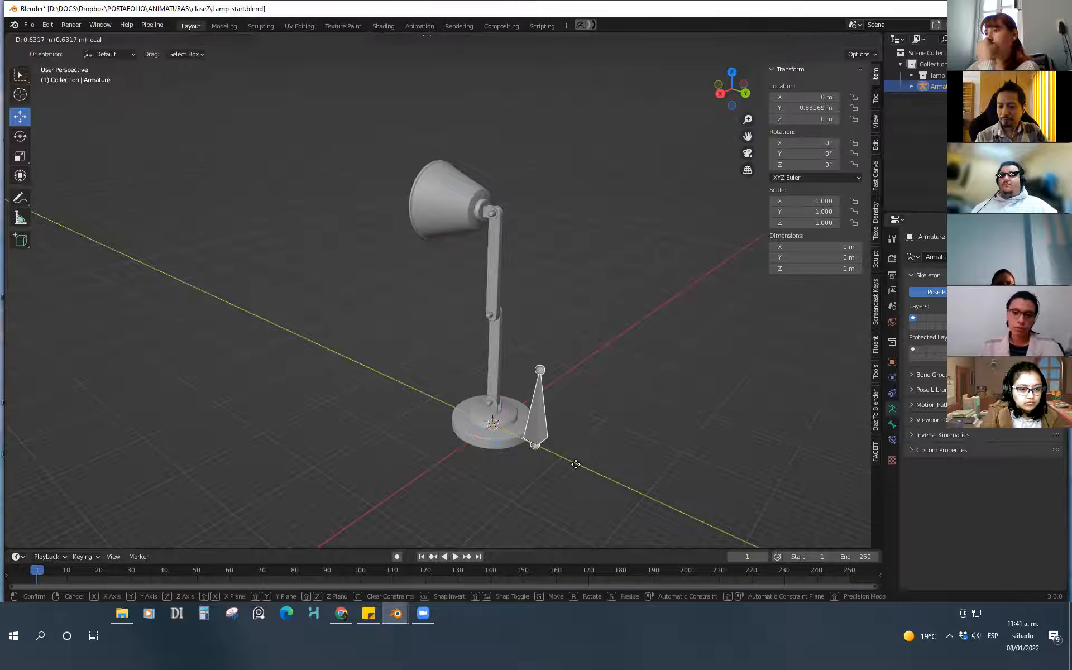
Enter Edit Mode on the armature and enable In Front in its viewport display settings
key(ctrl+Tab)
click(593, 381)
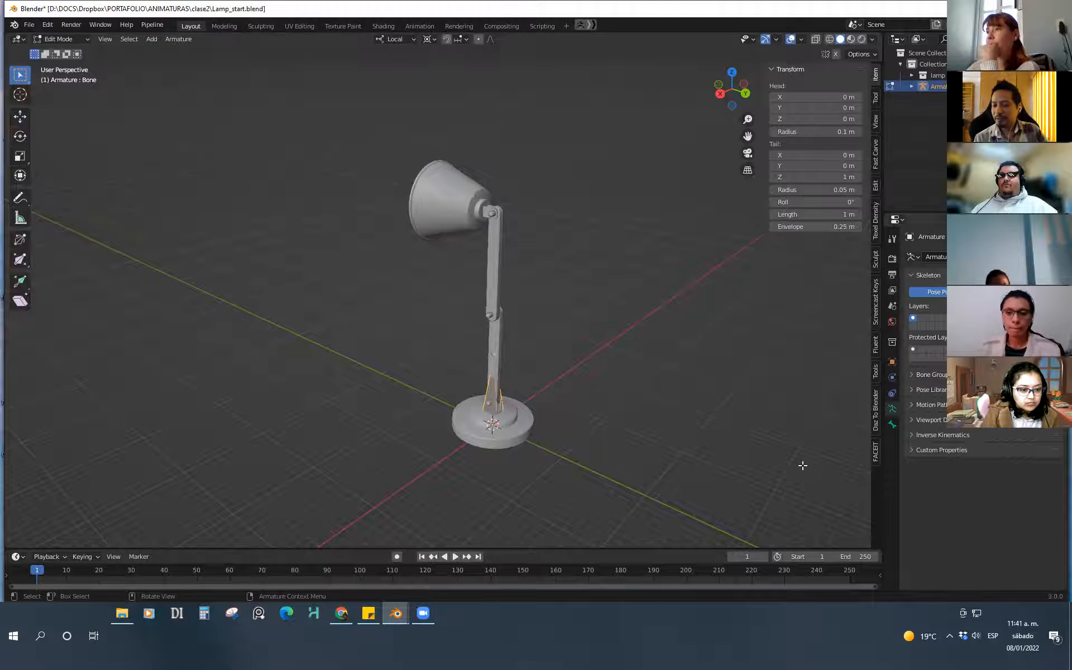
click(913, 420)
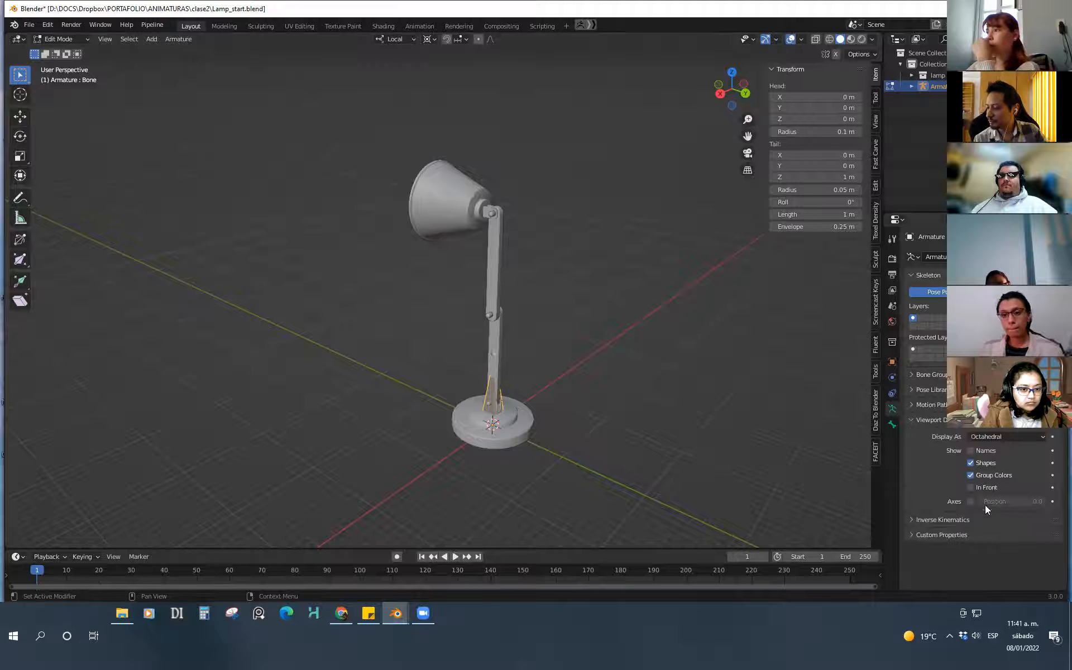
click(972, 488)
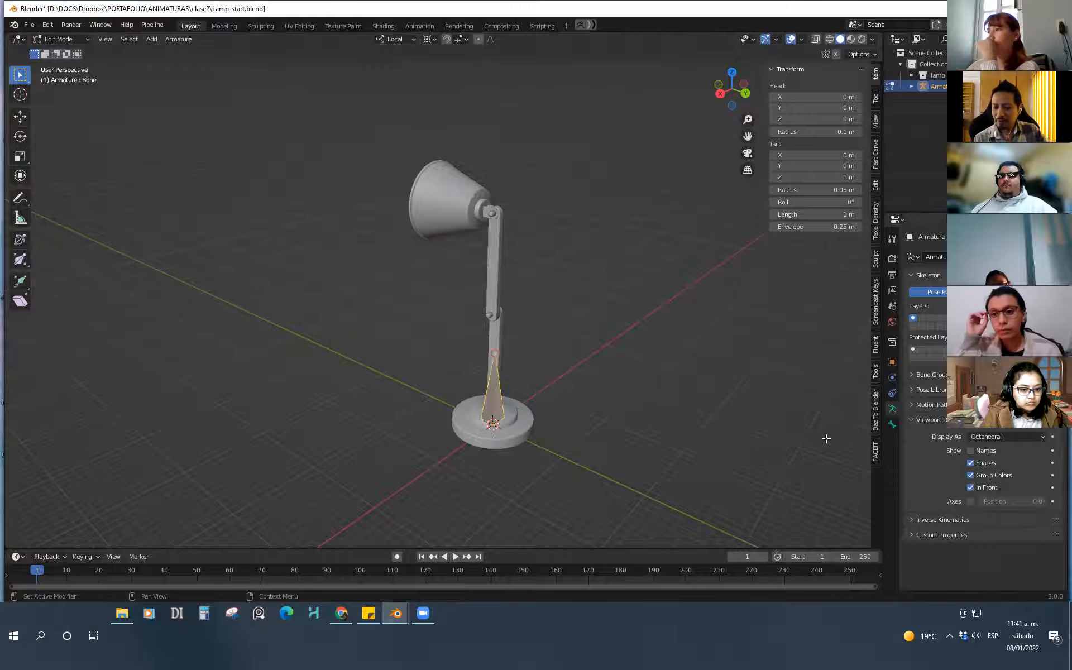
Examine the single bone's head, body and tail from several angles against the lamp's base and lower arm
scroll(536, 359, up, 4)
middle_drag(544, 442, 576, 426)
scroll(552, 402, up, 3)
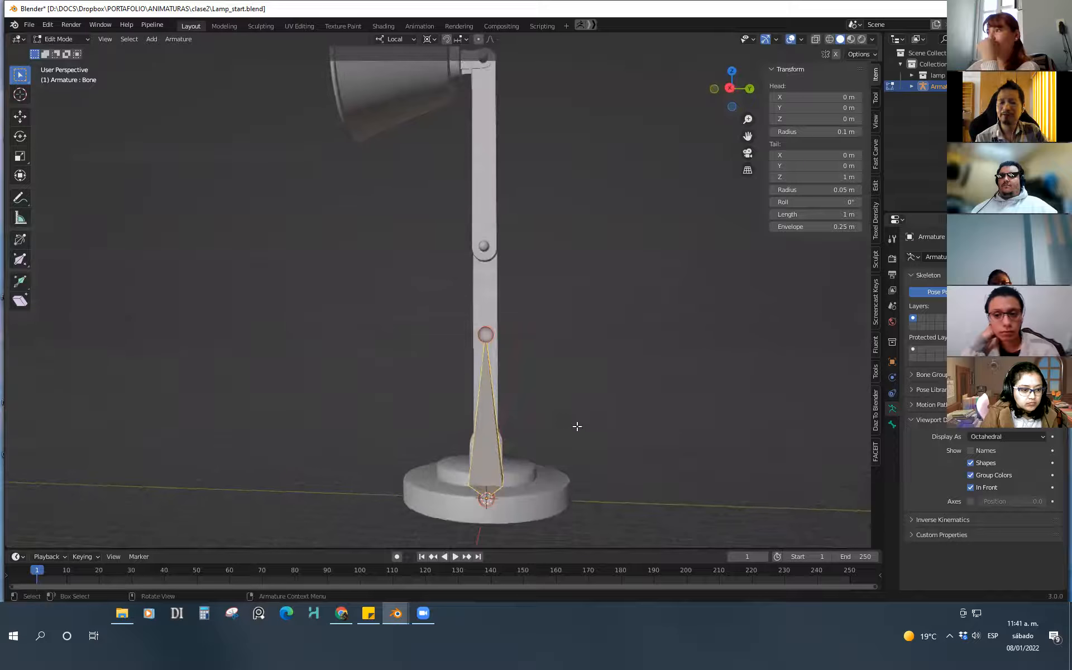
click(523, 373)
middle_drag(590, 438, 571, 418)
shift+middle_drag(584, 369, 540, 402)
scroll(567, 420, up, 2)
scroll(593, 407, down, 2)
scroll(654, 431, down, 1)
scroll(566, 390, up, 1)
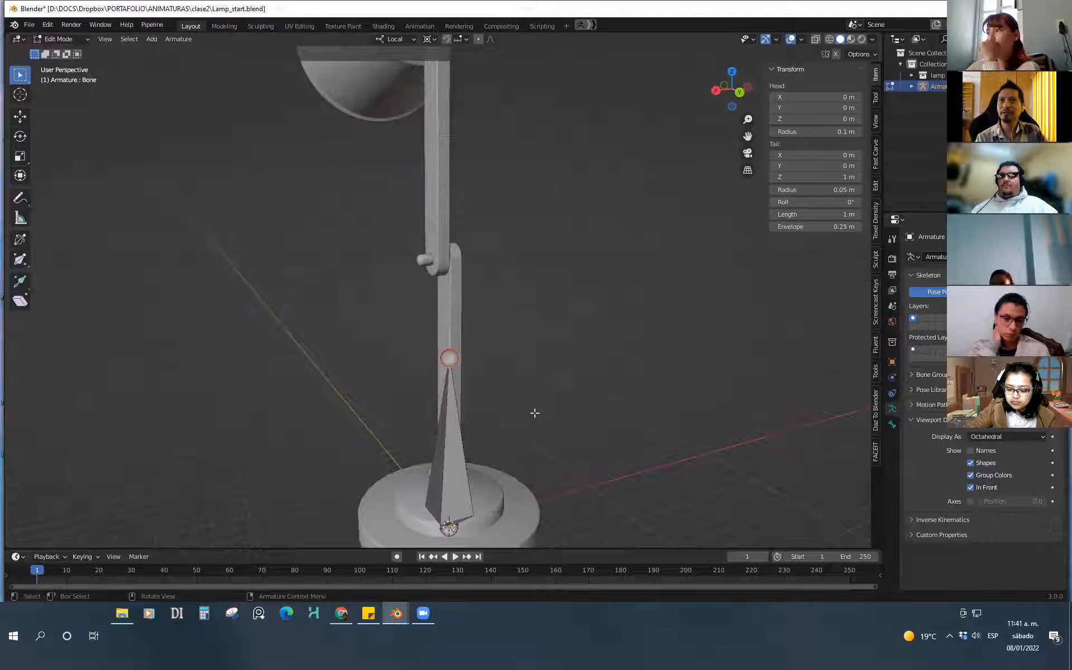
middle_drag(534, 413, 493, 308)
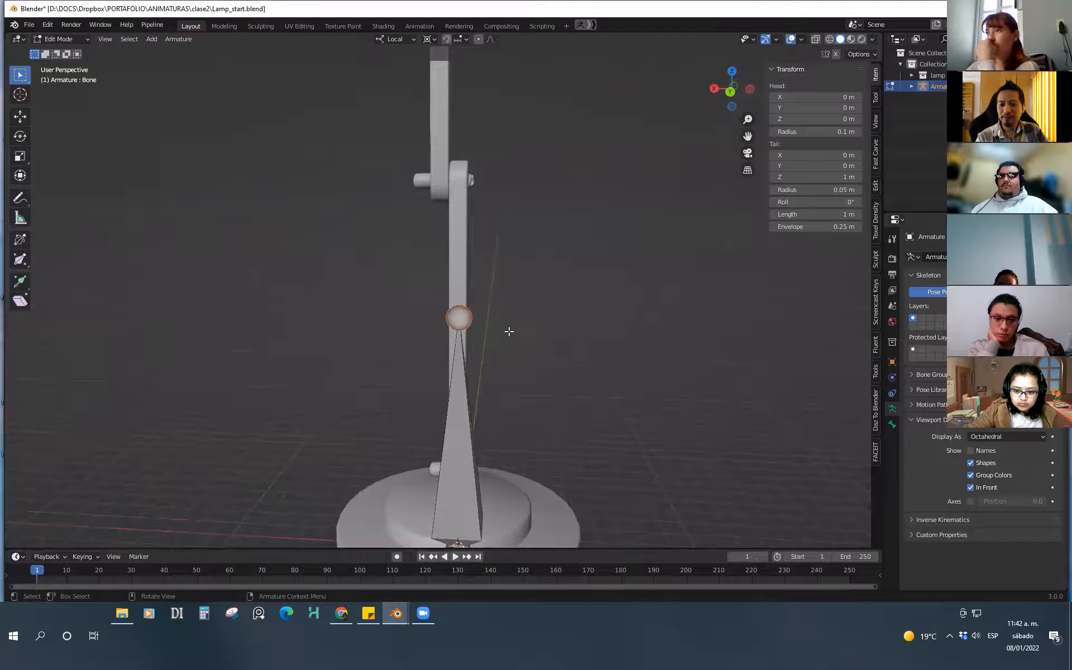
middle_drag(519, 333, 567, 376)
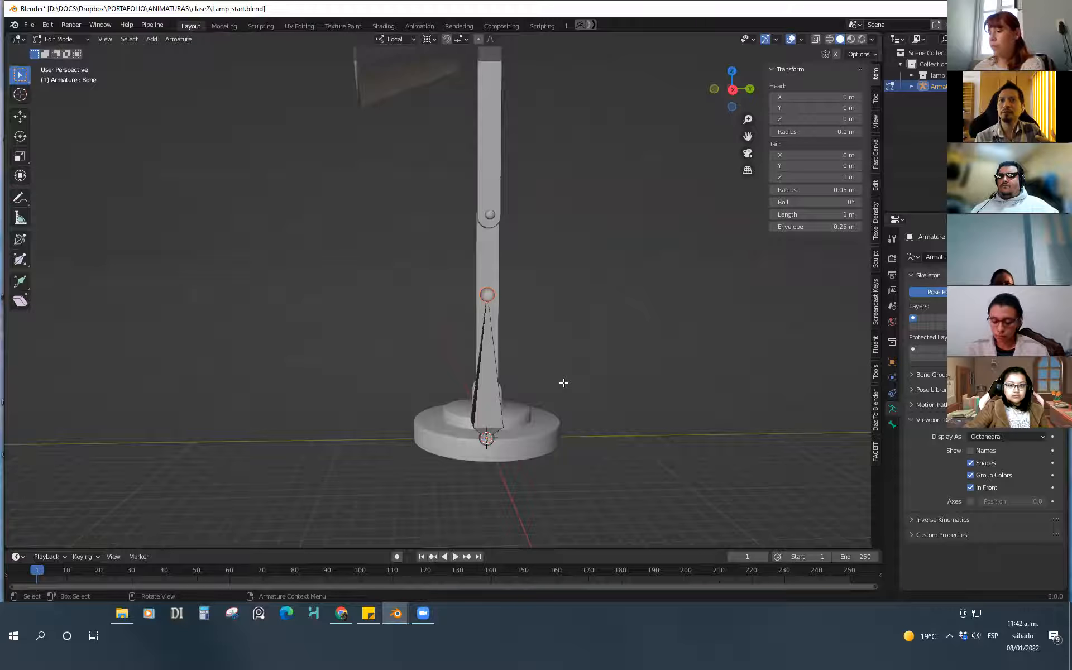
Select the bone and enable Names and Axes in the armature's viewport display settings
scroll(532, 379, up, 2)
shift+middle_drag(529, 373, 525, 357)
scroll(508, 397, up, 1)
middle_drag(509, 399, 546, 368)
click(493, 412)
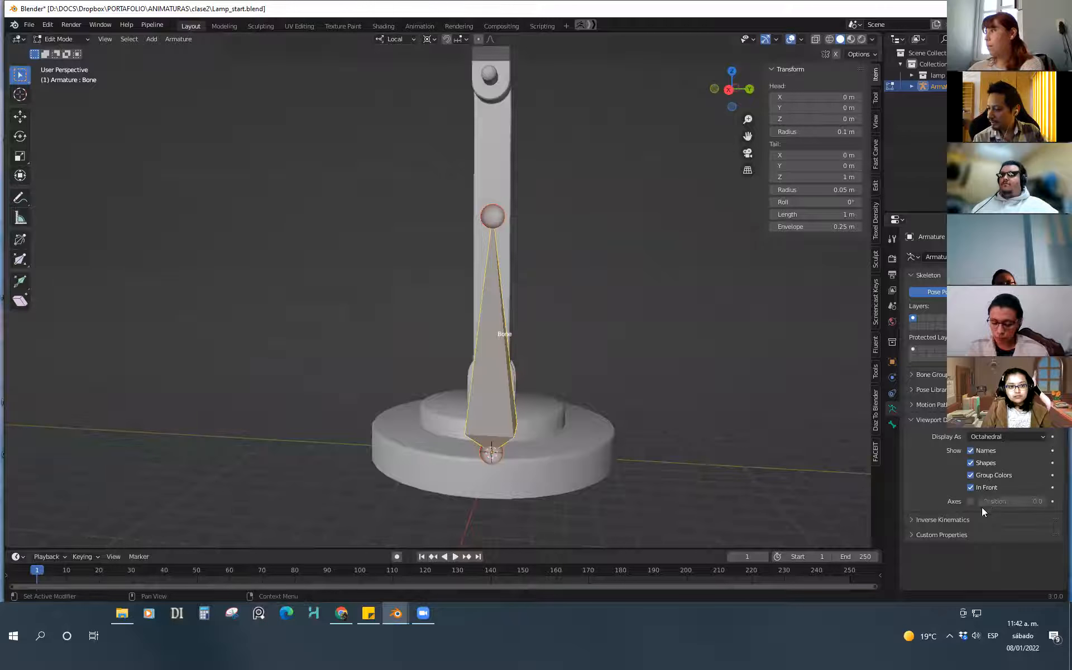
mouse_move(571, 424)
middle_down()
mouse_move(605, 435)
mouse_move(556, 437)
mouse_move(561, 444)
middle_up()
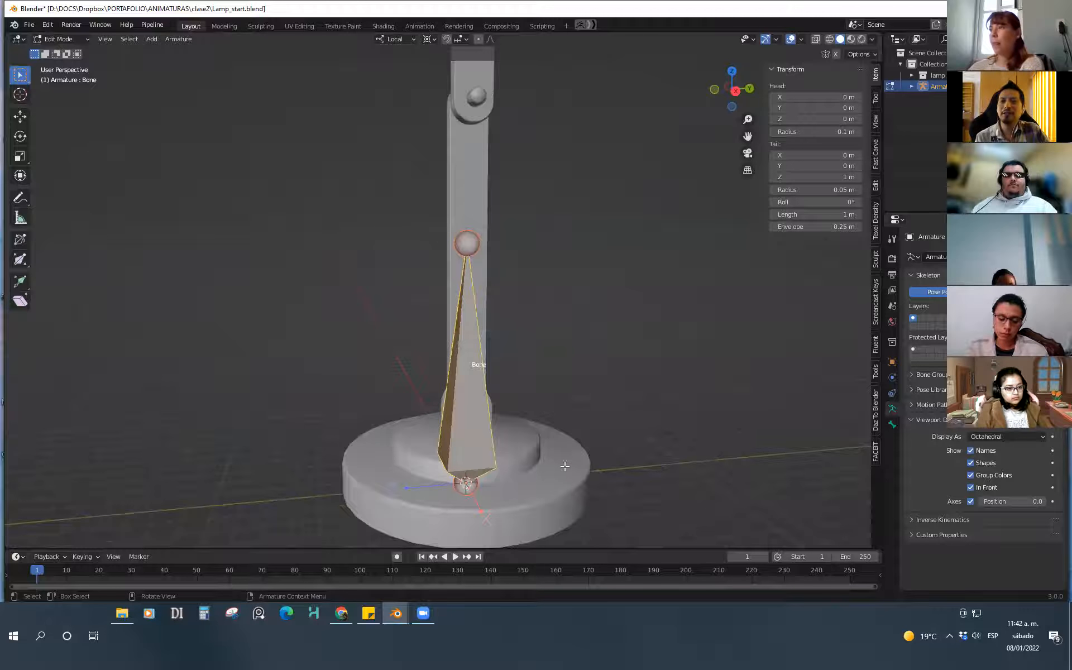
Select only the bone's tail and activate the Move tool
middle_drag(574, 446, 506, 438)
click(460, 271)
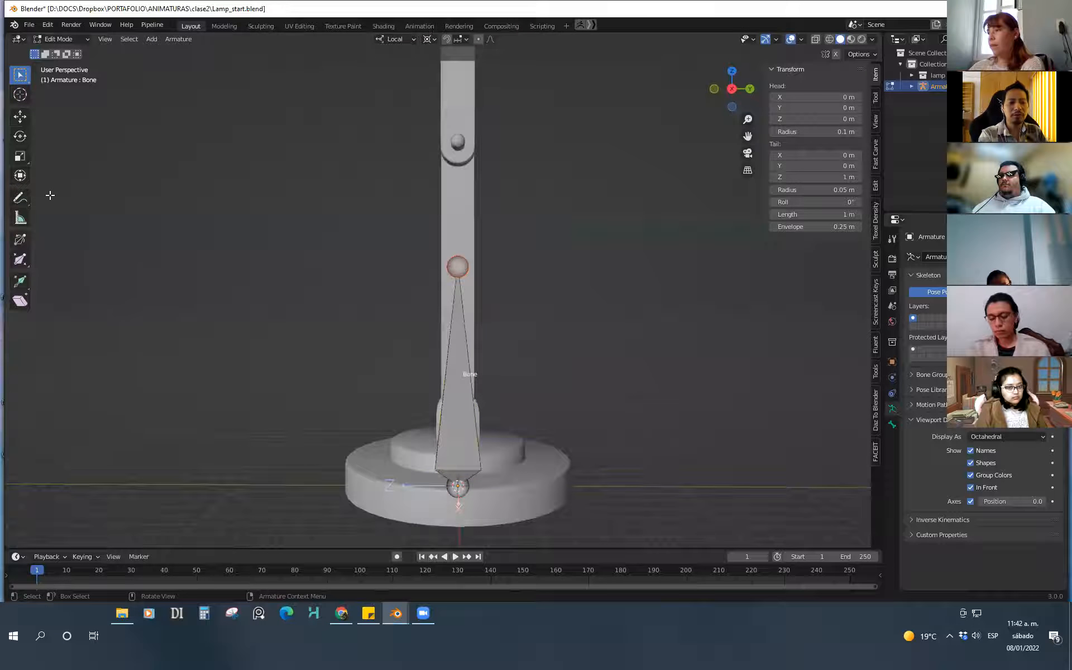
click(20, 117)
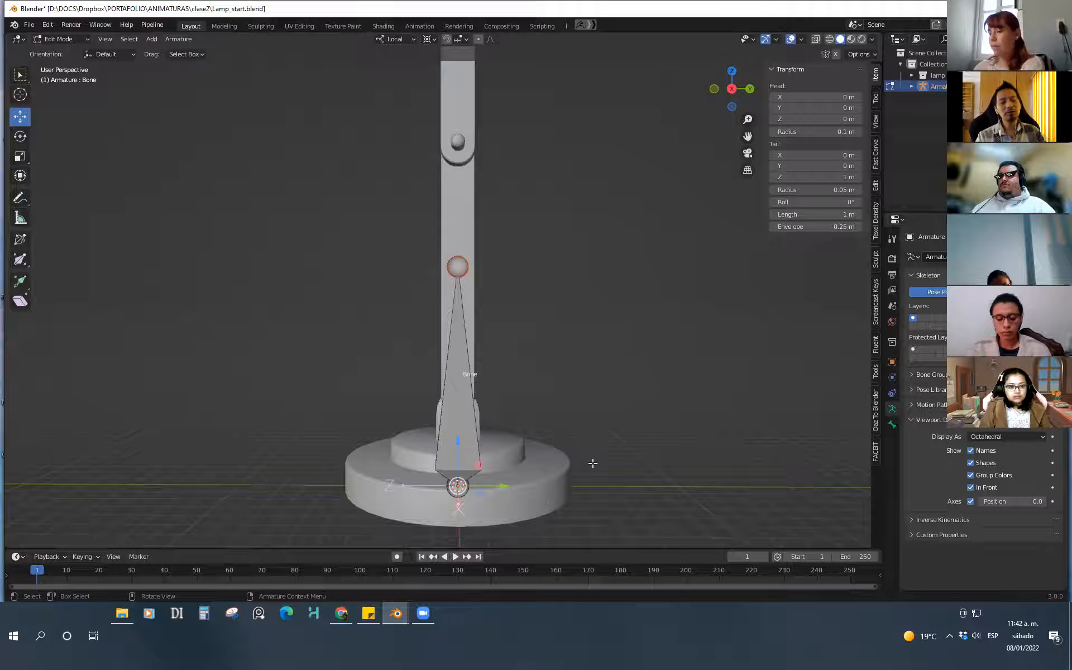
mouse_move(608, 472)
middle_down()
mouse_move(548, 428)
mouse_move(517, 443)
mouse_move(589, 430)
mouse_move(563, 479)
mouse_move(603, 407)
mouse_move(586, 444)
mouse_move(601, 443)
mouse_move(613, 466)
middle_up()
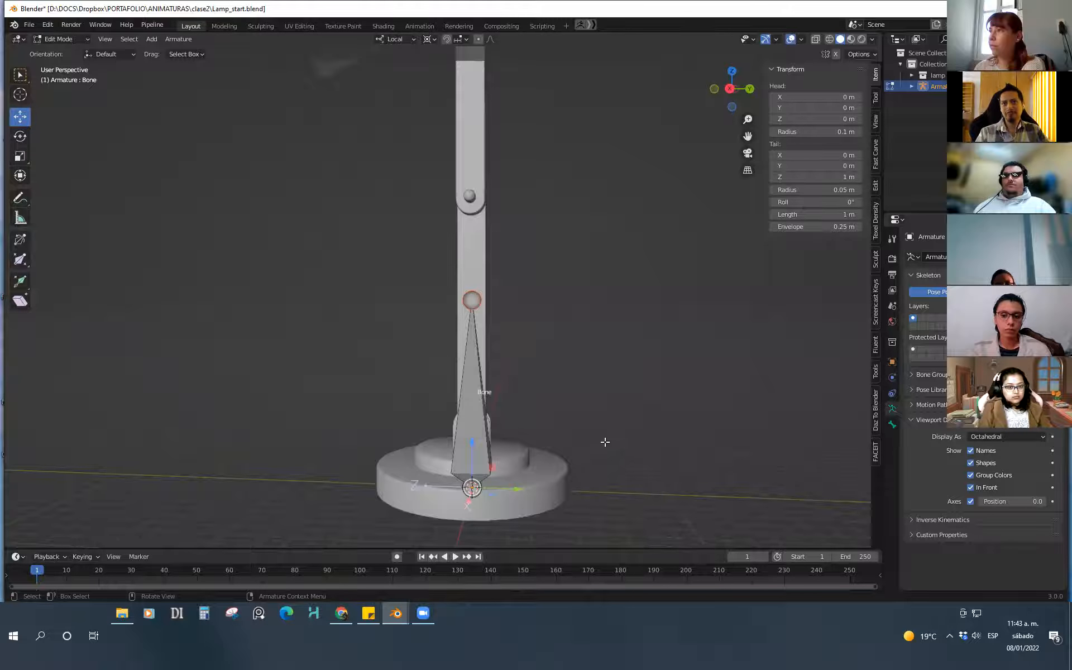
Try moving the bone's tail freely away from the lamp's arm and undo each move
middle_drag(576, 462, 513, 455)
drag(475, 461, 586, 488)
key(ctrl+z)
middle_drag(581, 491, 451, 424)
drag(451, 424, 514, 309)
middle_drag(514, 308, 452, 472)
key(ctrl+z)
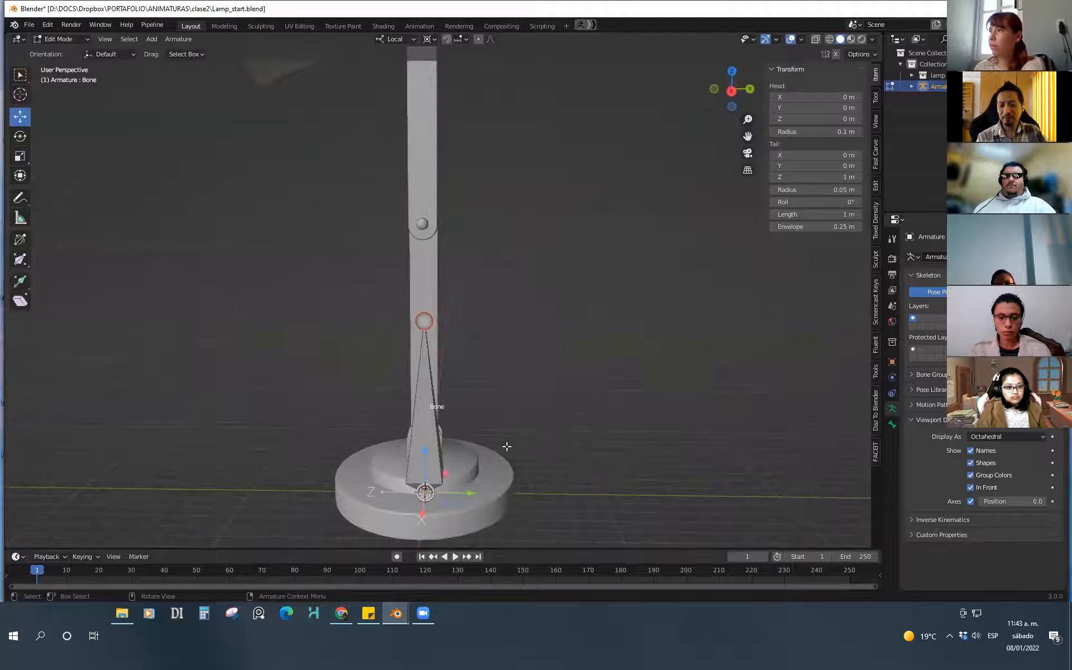
middle_drag(538, 442, 492, 434)
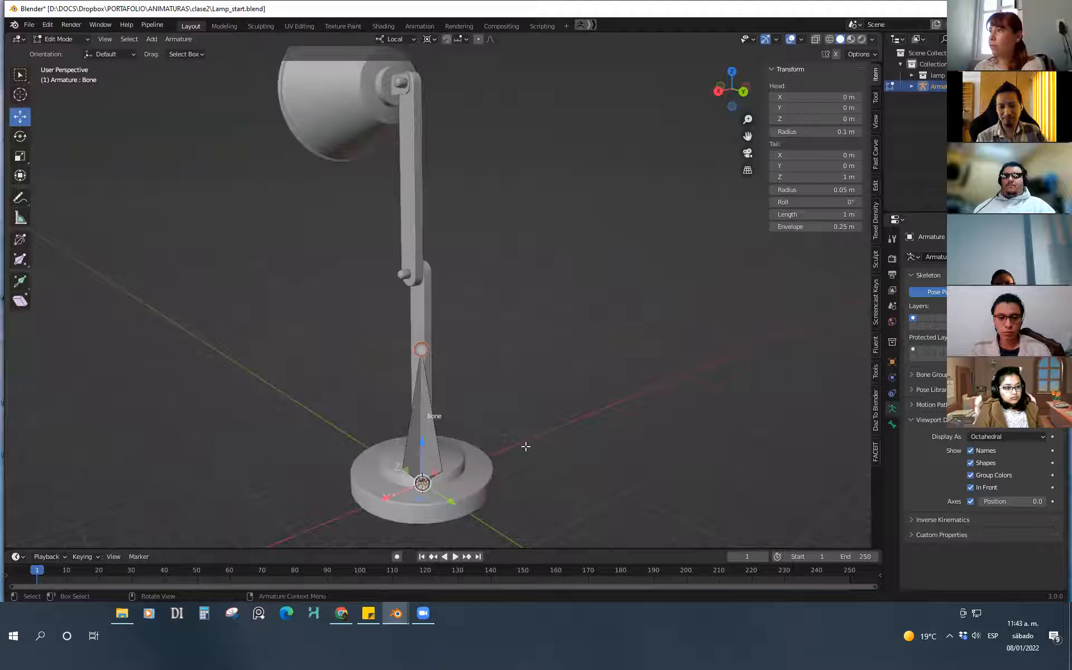
middle_drag(525, 447, 461, 470)
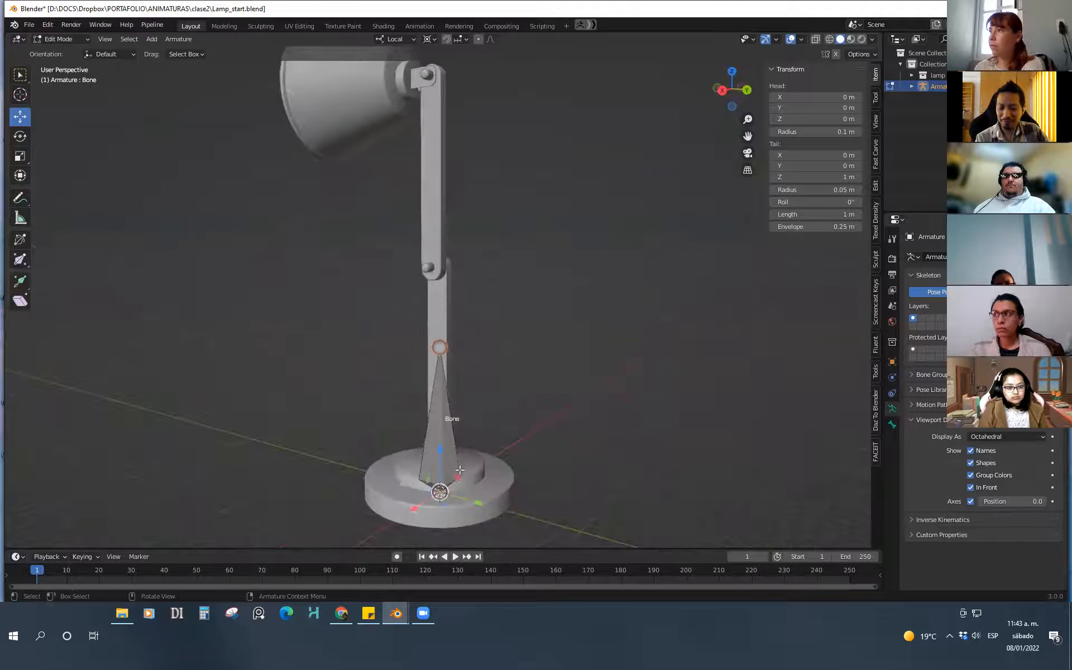
Move the bone's tail up to the lamp's middle joint, making the bone about 1.54 m long
key(g)
click(457, 396)
middle_drag(467, 390, 517, 464)
scroll(483, 362, up, 3)
middle_drag(484, 363, 483, 363)
click(480, 369)
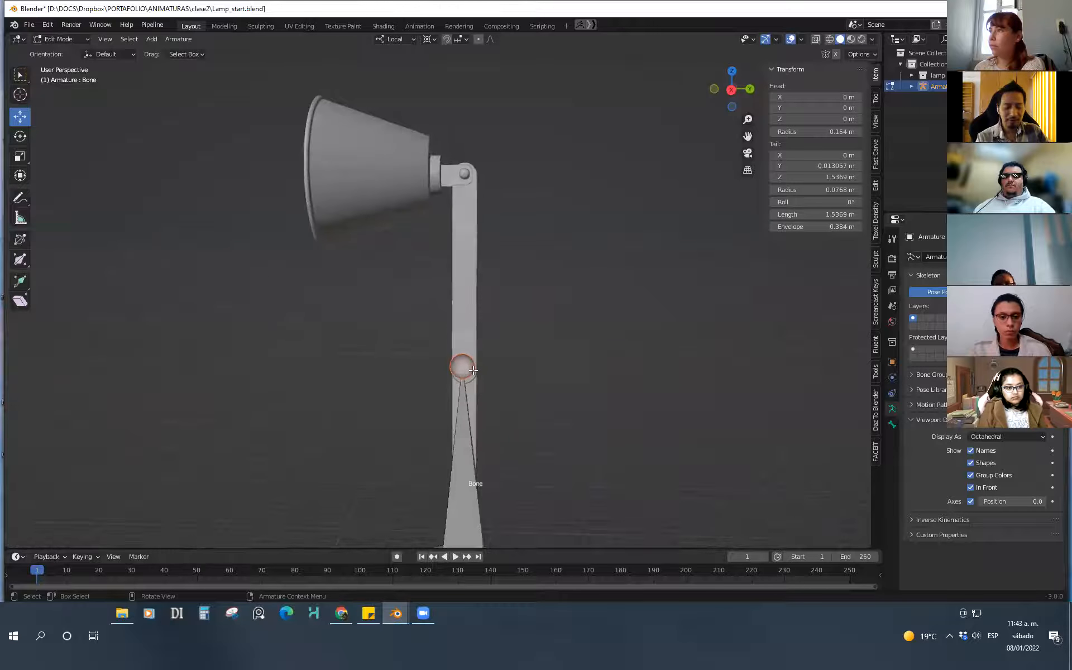
Extrude a bone about 1.21 m up to the lamp's upper joint and another about 0.38 m into the shade
key(e)
click(478, 179)
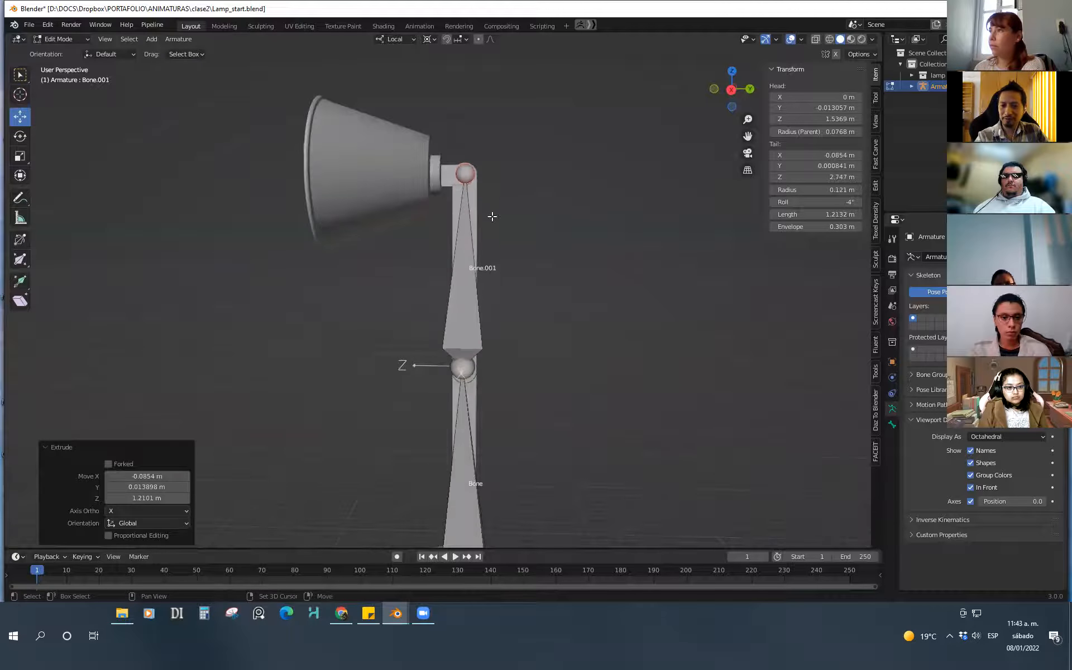
shift+middle_drag(492, 216, 517, 304)
key(e)
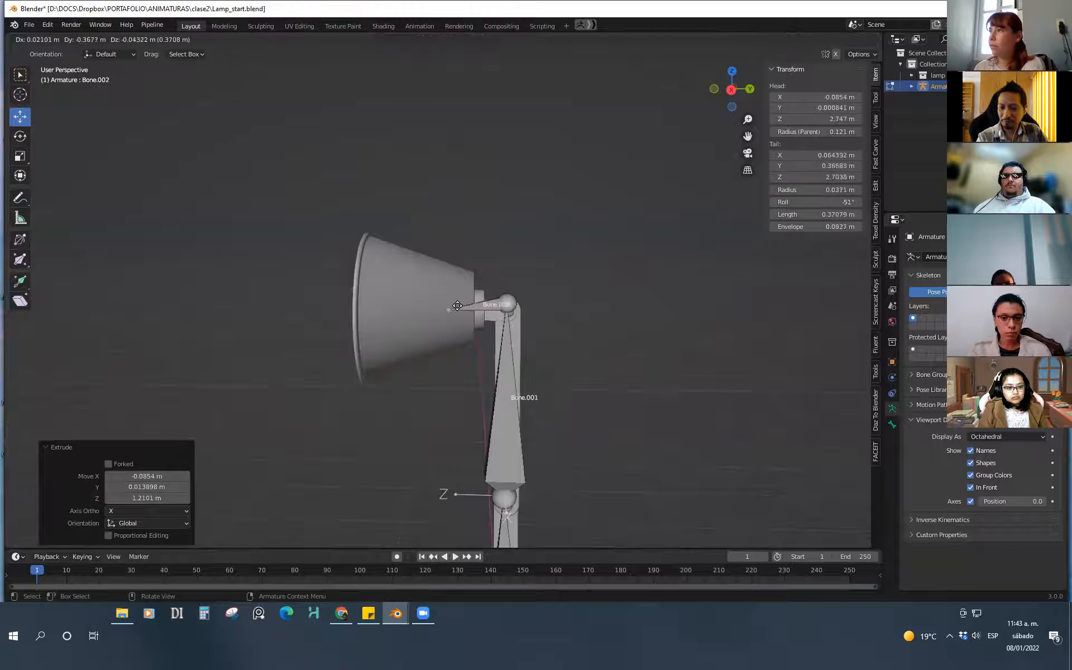
click(452, 305)
scroll(536, 410, down, 1)
shift+middle_drag(520, 433, 506, 343)
scroll(507, 343, down, 1)
mouse_move(533, 386)
shift+middle_down()
mouse_move(514, 330)
mouse_move(520, 394)
shift+middle_up()
Switch to the right orthographic view and undo both bone extrusions and the tail move
click(731, 89)
scroll(536, 351, up, 1)
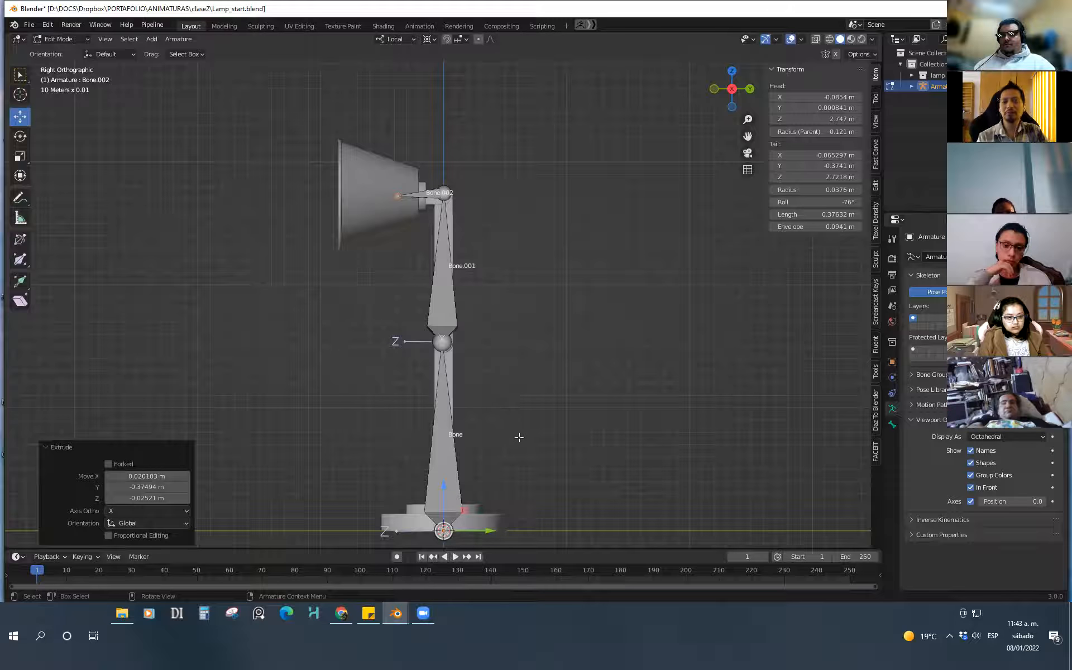
key(ctrl+z)
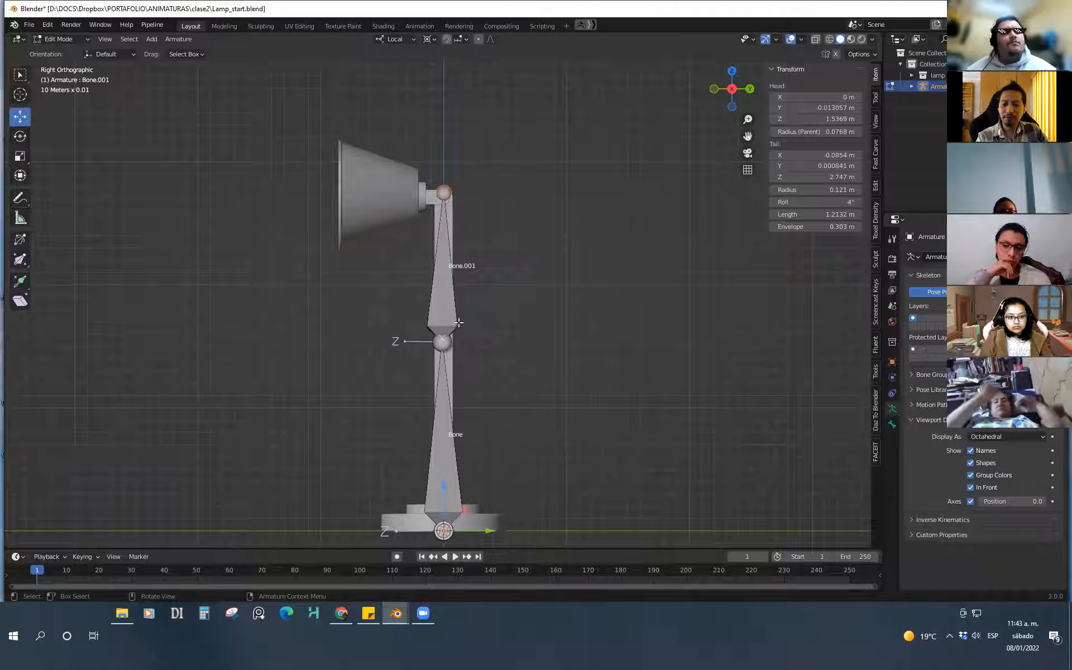
key(ctrl+z)
key(ctrl+z)
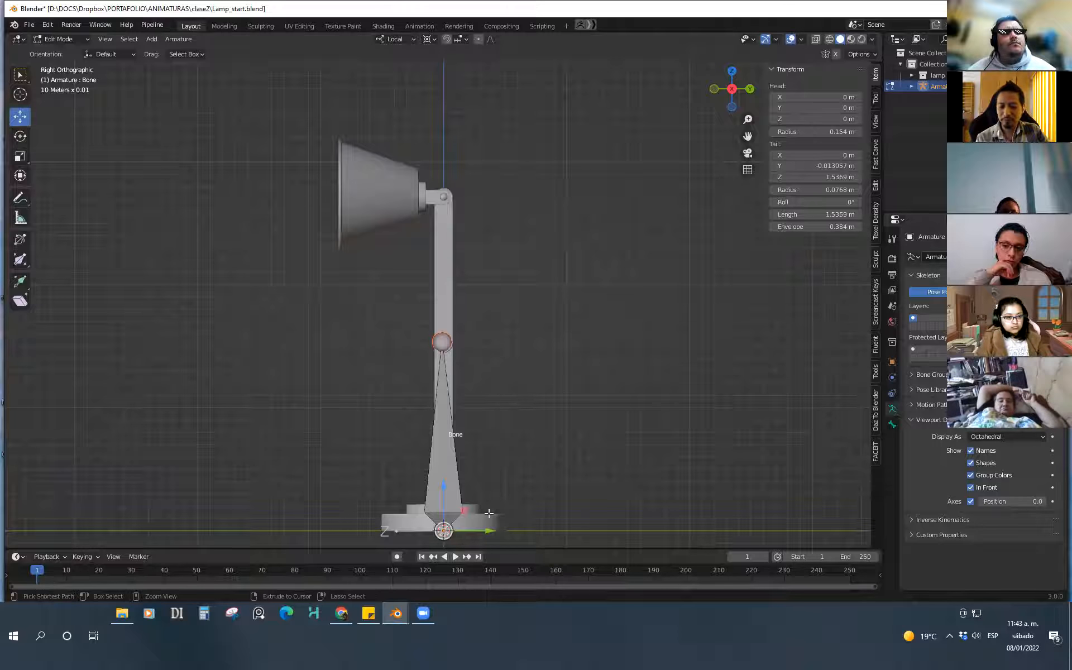
key(ctrl+z)
Try rotating the whole bone by 90° around its base and undo the rotation
shift+middle_drag(480, 472, 480, 357)
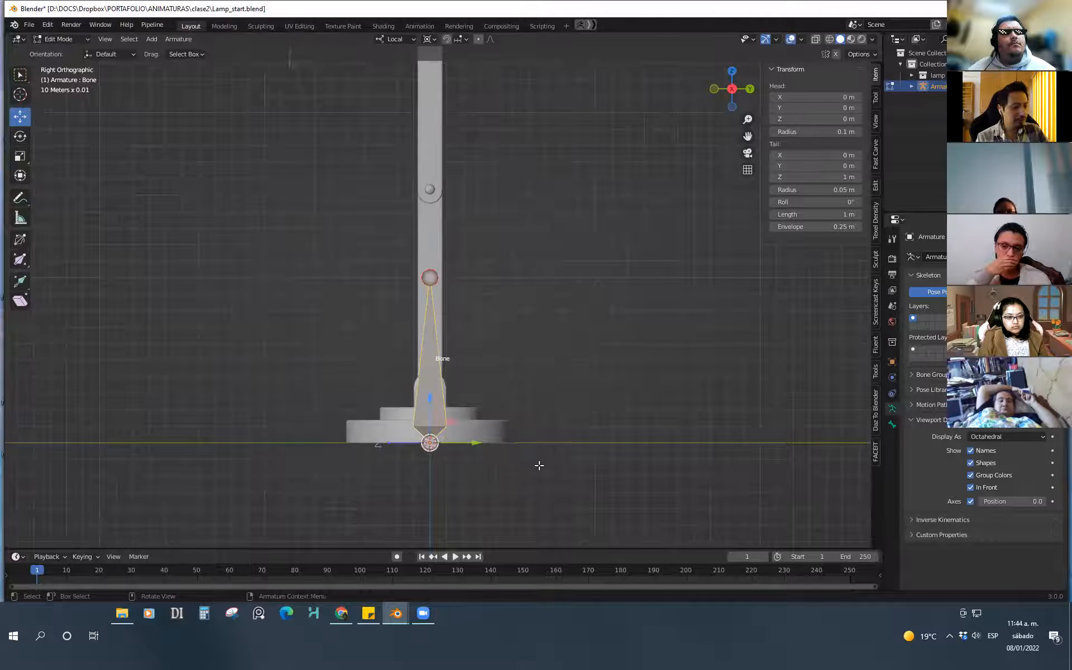
text(r90)
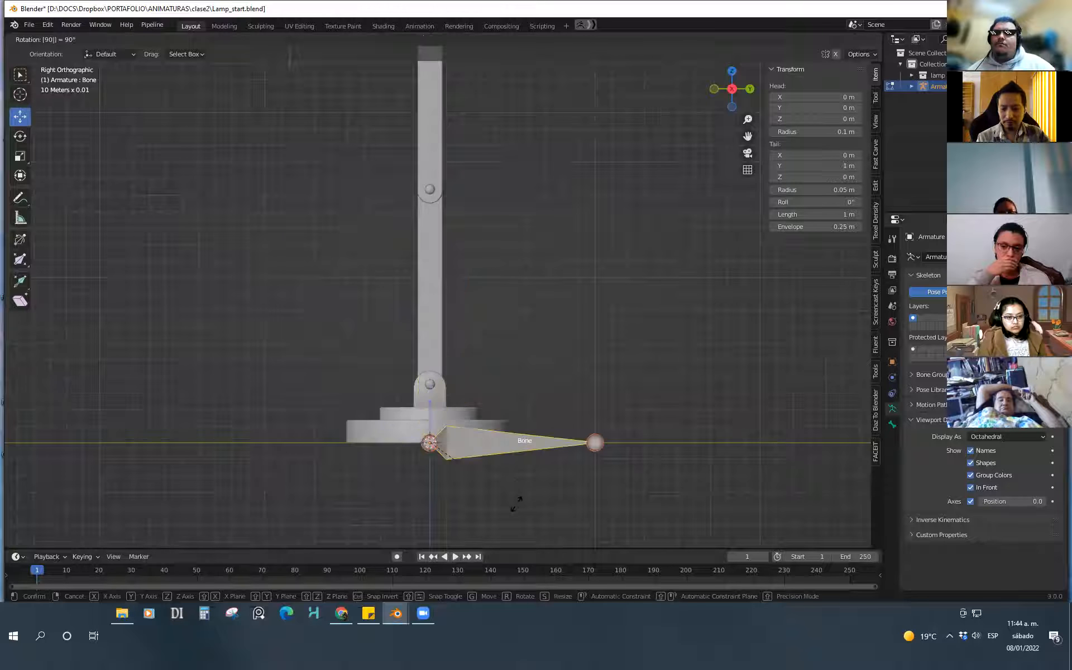
key(Return)
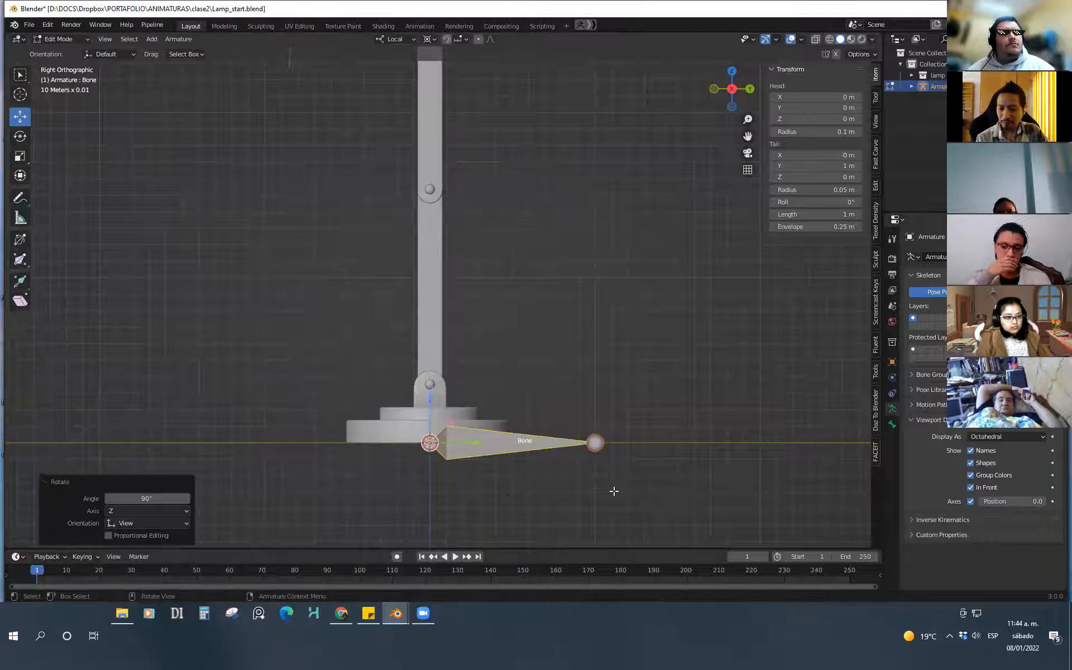
key(ctrl+z)
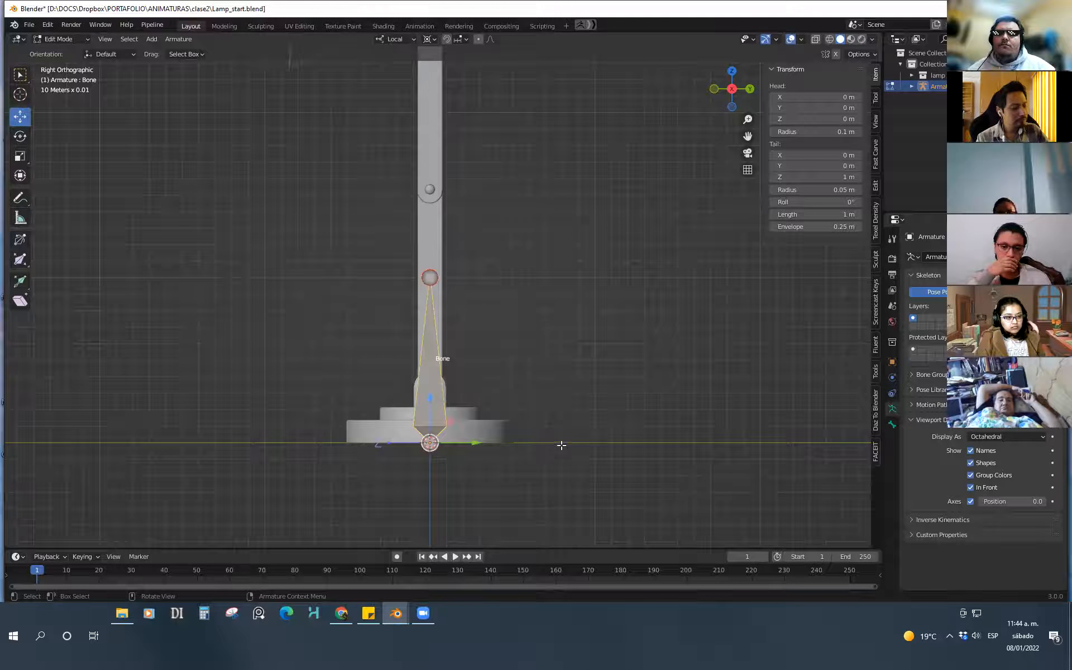
Try rotating the bone freely in both directions and undo the rotations
key(r)
click(488, 337)
key(ctrl+z)
key(r)
click(562, 474)
key(ctrl+z)
key(r)
key(Escape)
Try scaling the whole bone larger and smaller, cancelling each attempt
key(s)
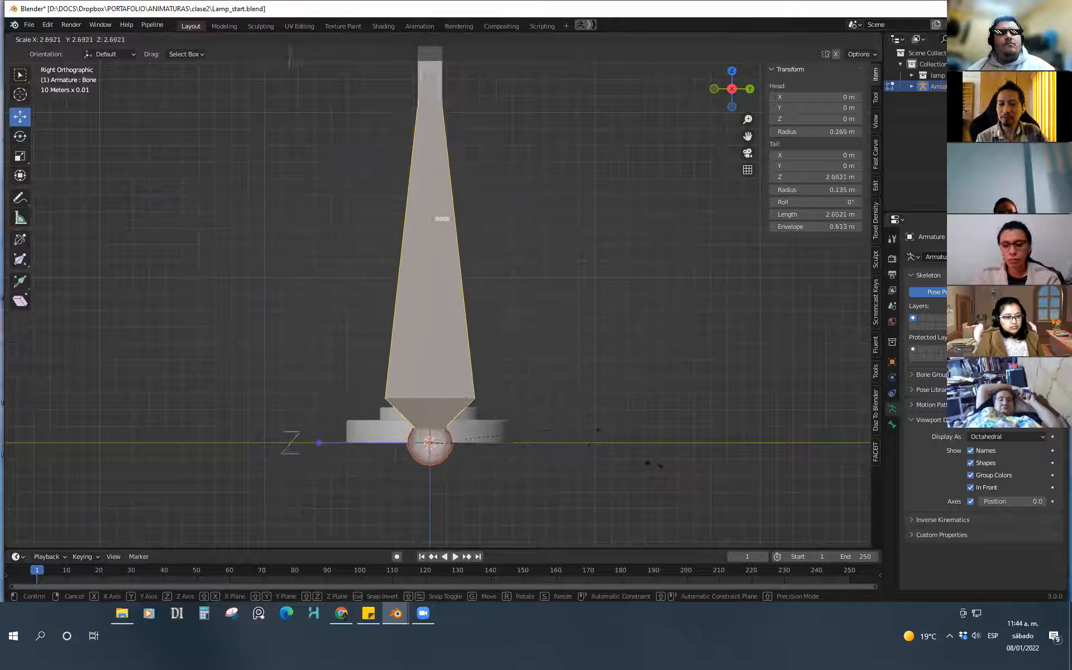
key(Escape)
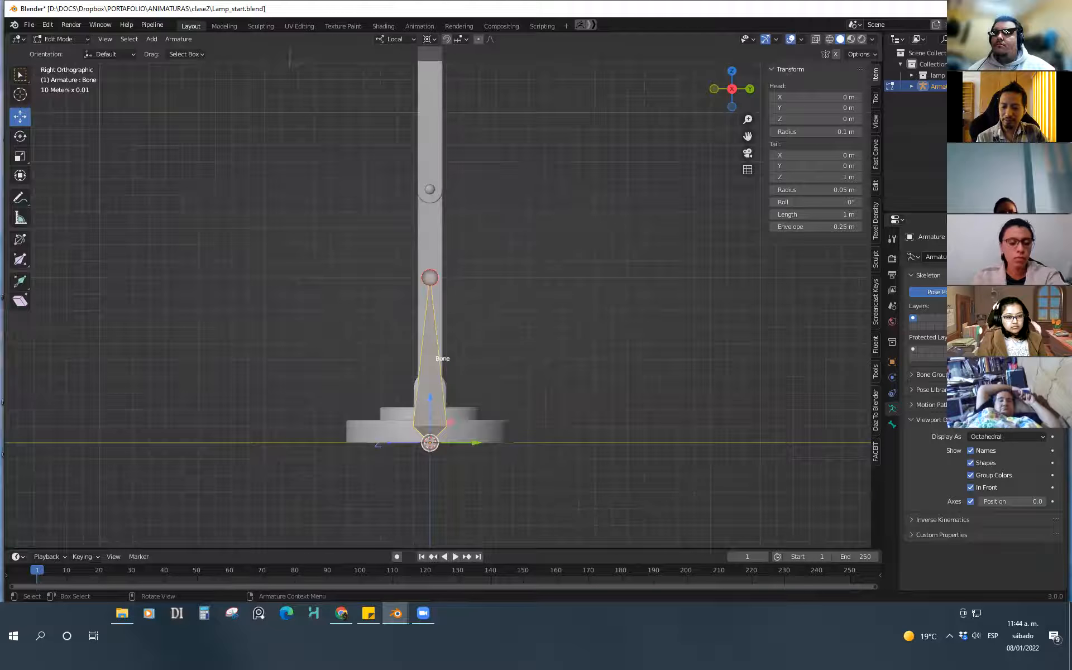
key(s)
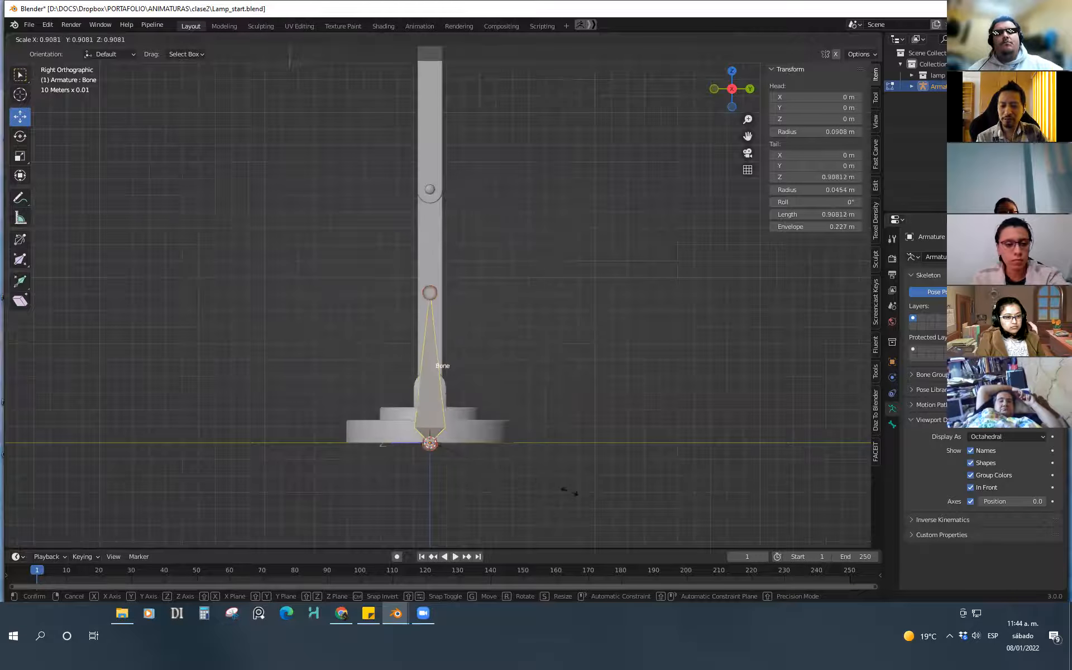
key(Escape)
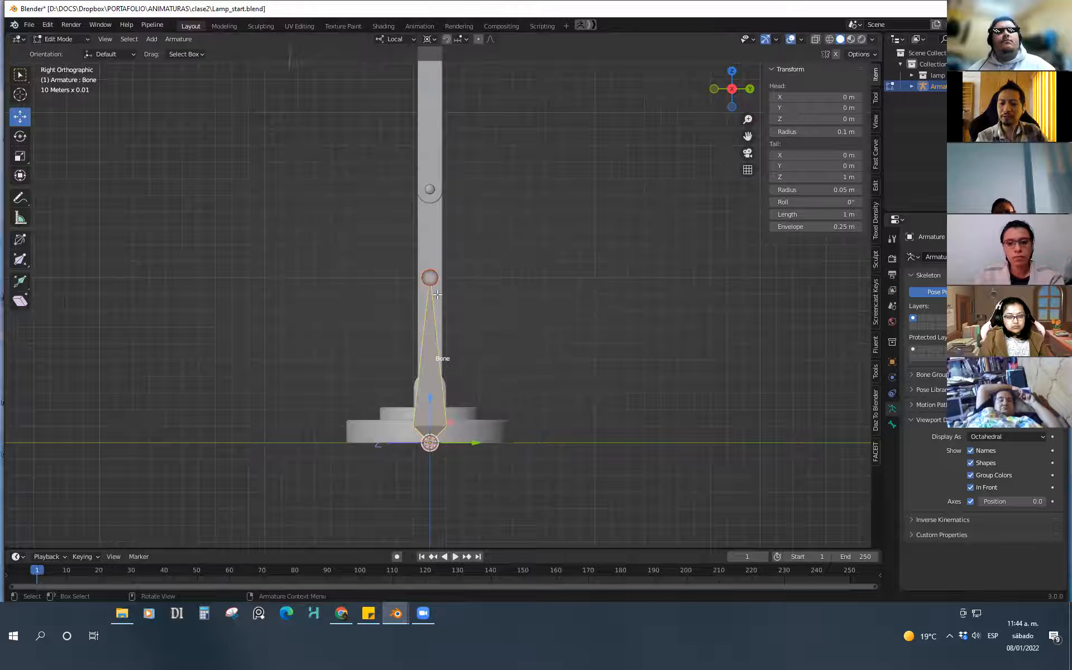
Try lengthening the bone by moving its tail along the local axis and by scaling it, reverting both changes
key(g)
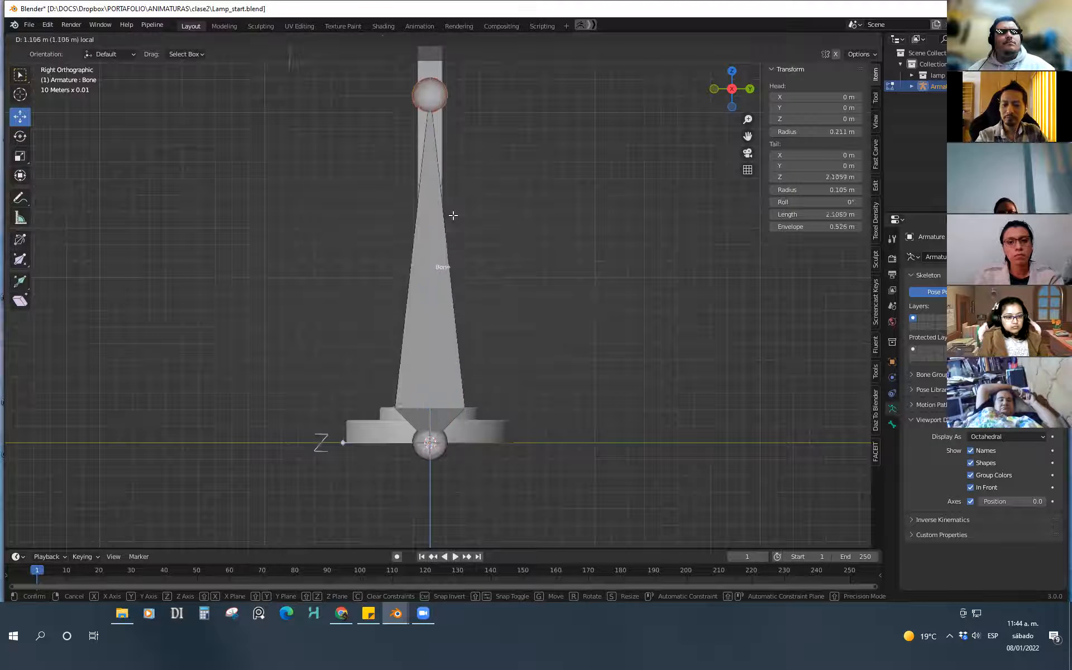
key(Escape)
key(s)
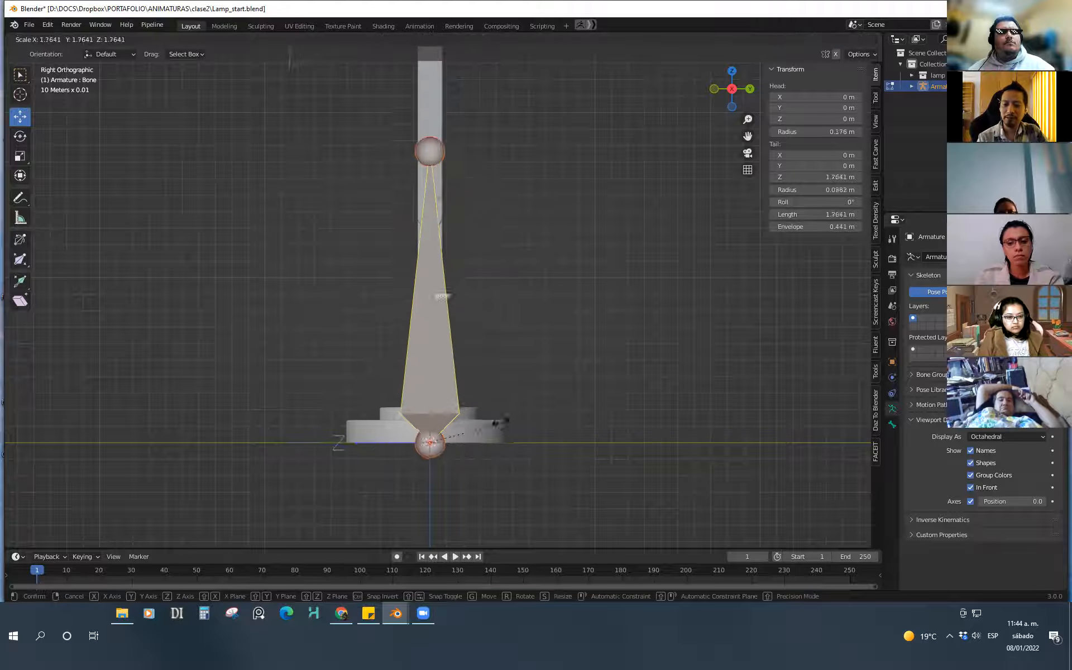
click(560, 453)
key(ctrl+z)
Try rotating and moving the whole bone away from the lamp's arm, reverting both changes
scroll(527, 385, down, 1)
shift+middle_drag(527, 385, 524, 453)
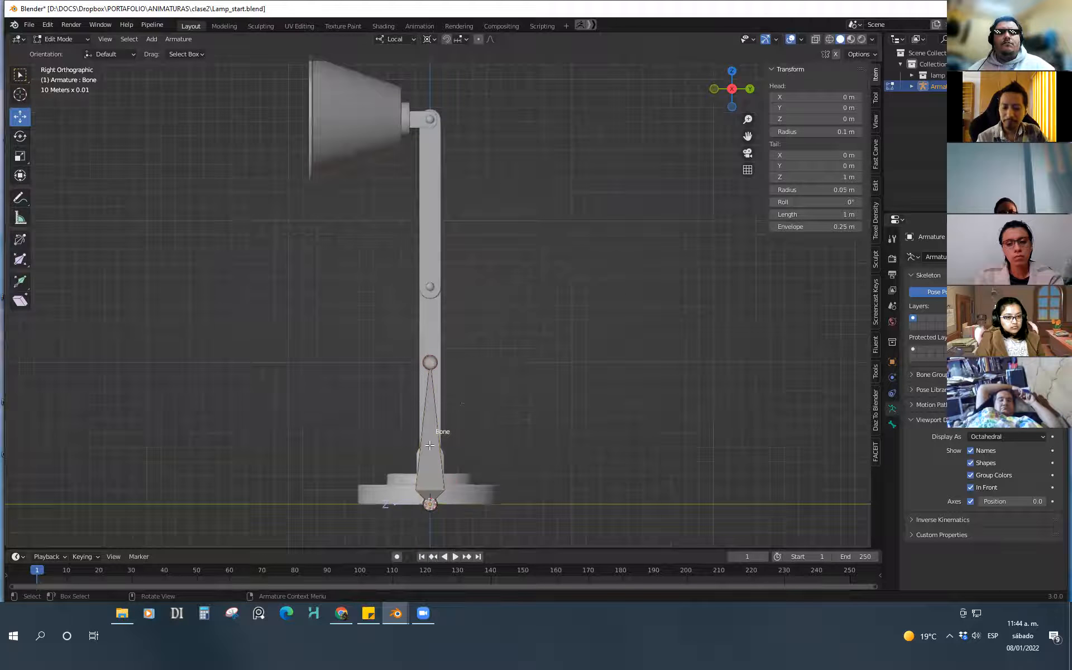
key(r)
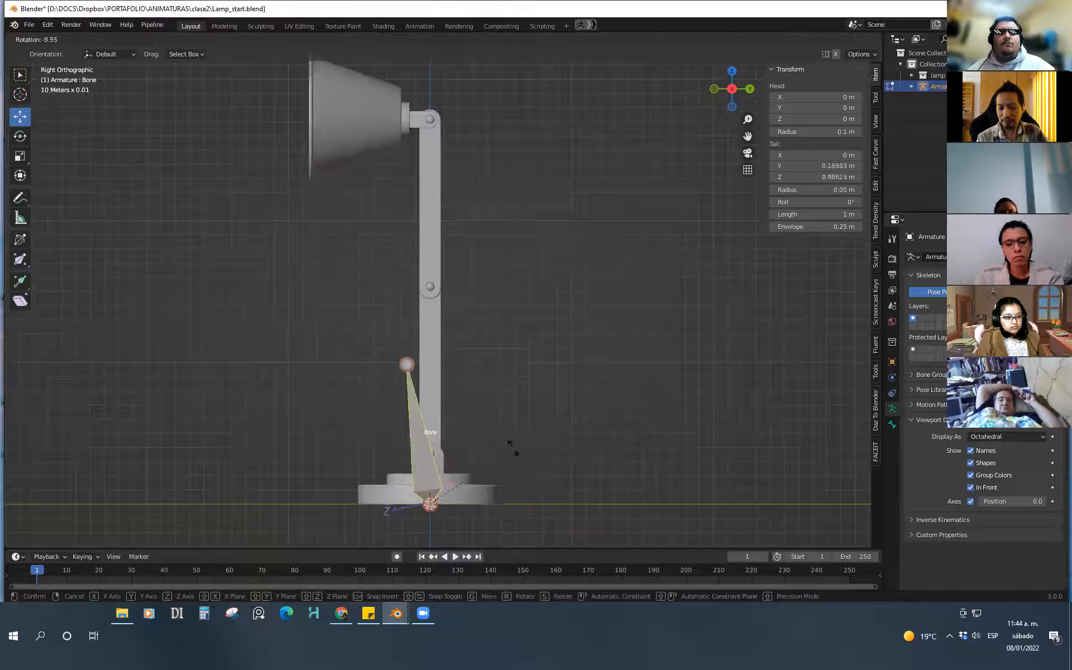
right_click(523, 474)
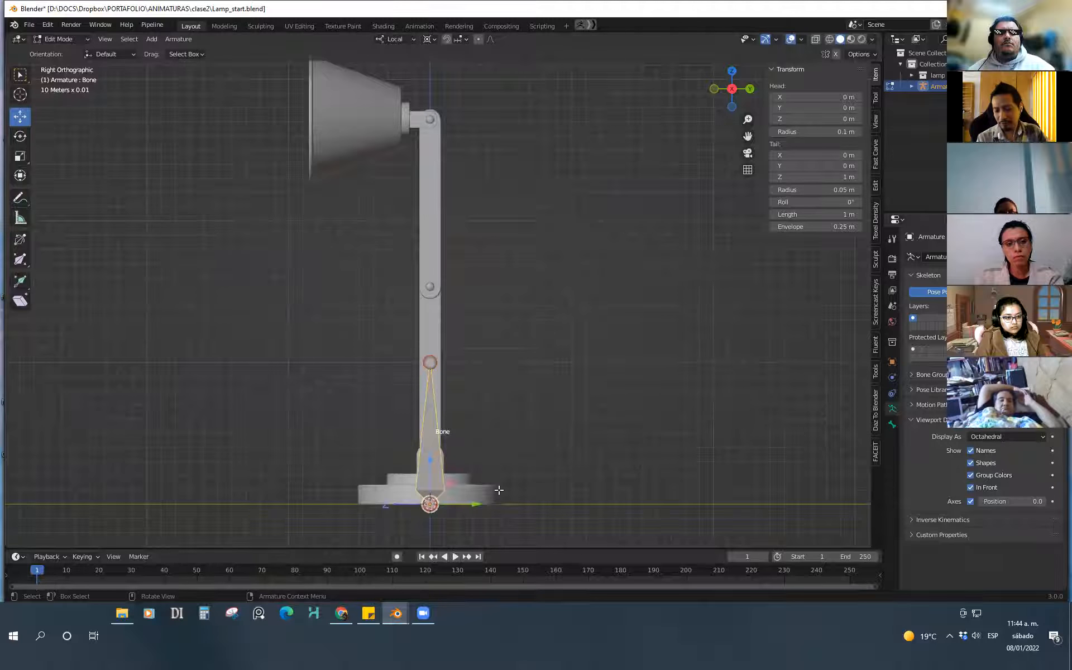
key(g)
click(616, 440)
key(ctrl+z)
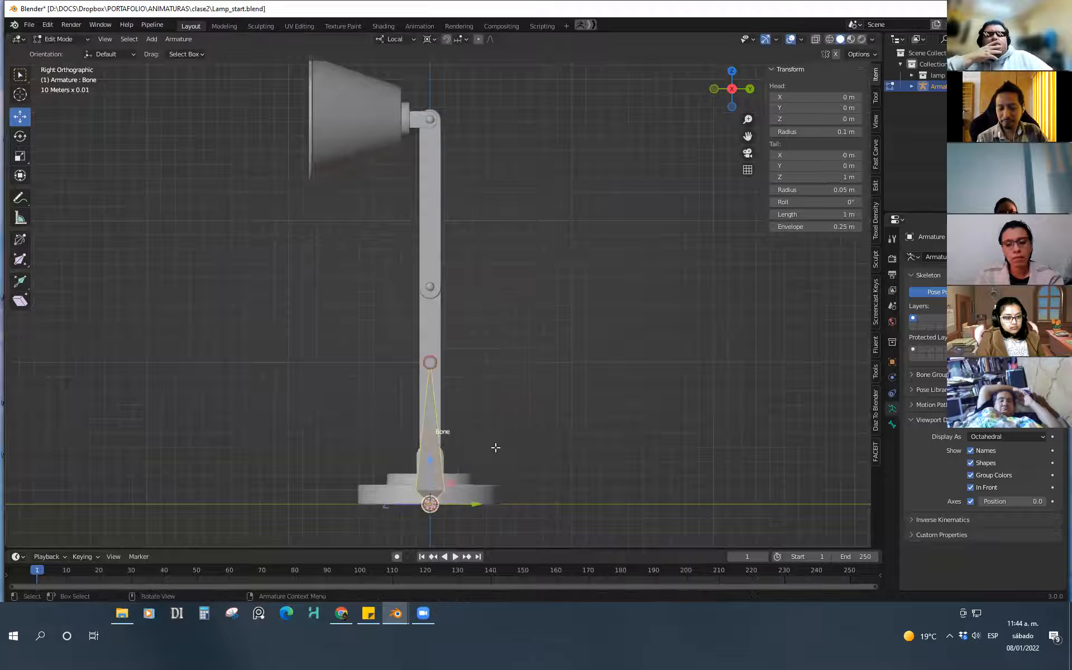
Try rotating the bone by 45° around its base and undo the rotation
key(r)
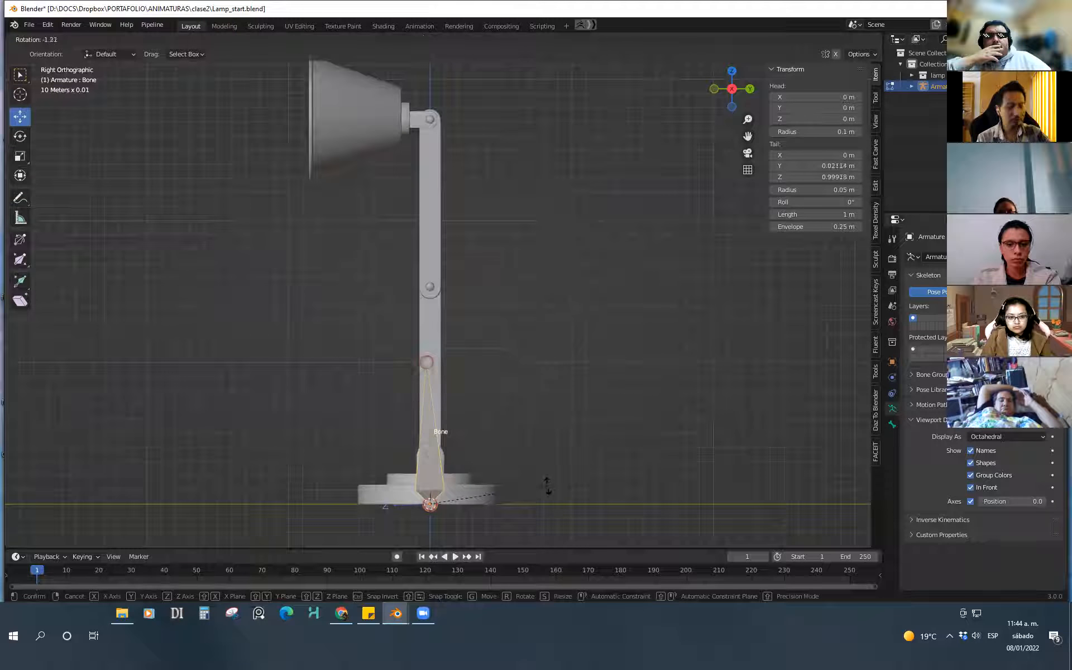
key(Return)
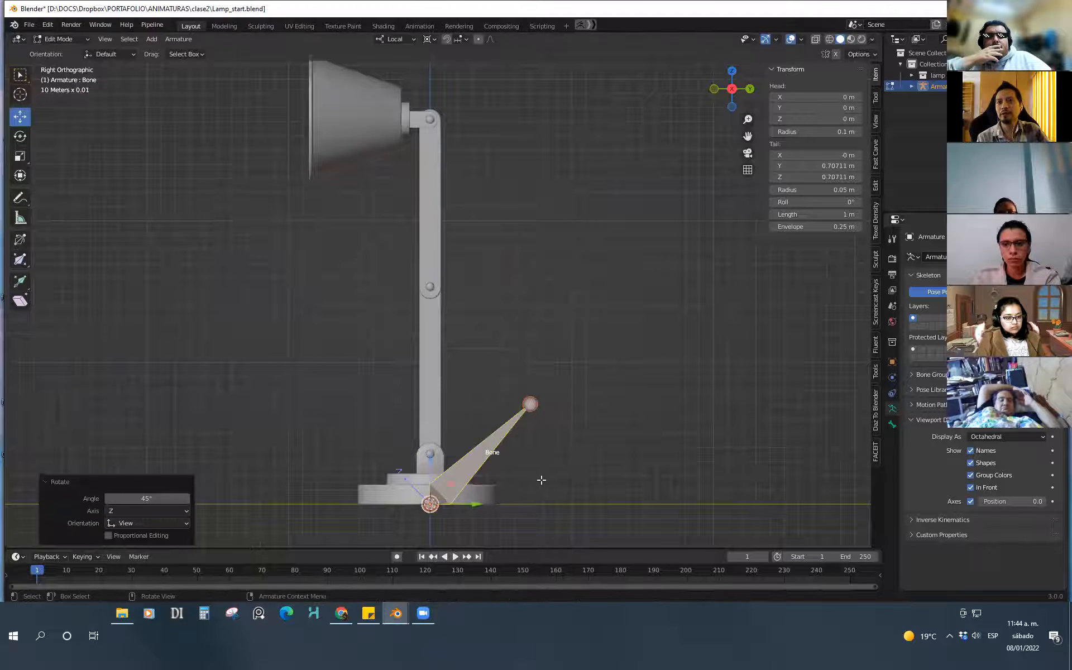
key(ctrl+z)
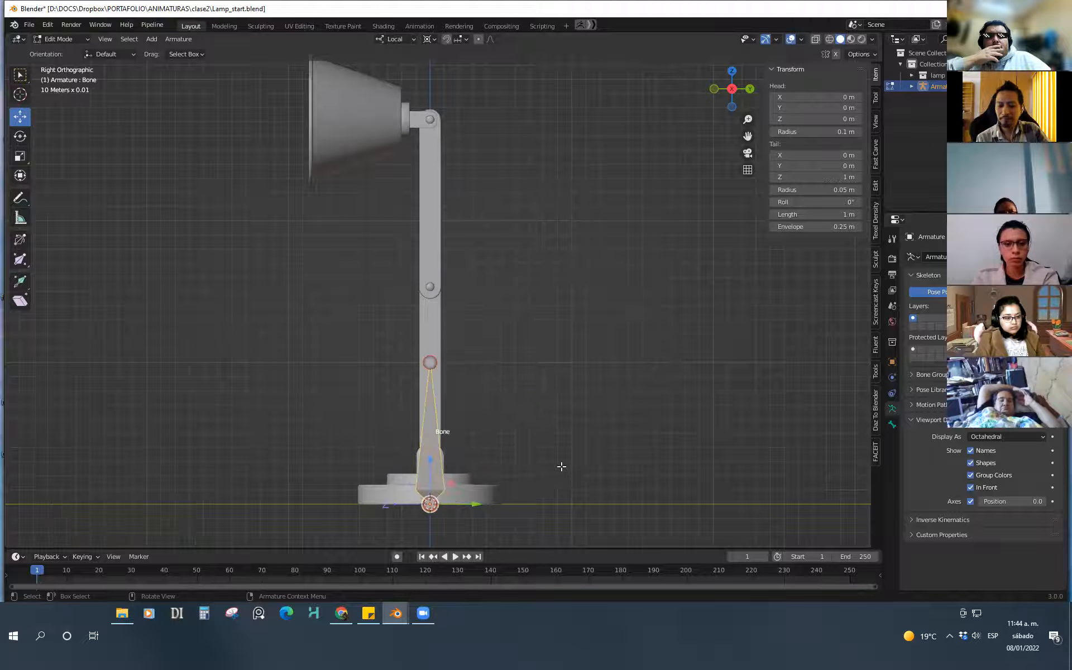
Try rotating the bone freely and around its local axes, and undo the rotation
middle_drag(587, 412, 542, 455)
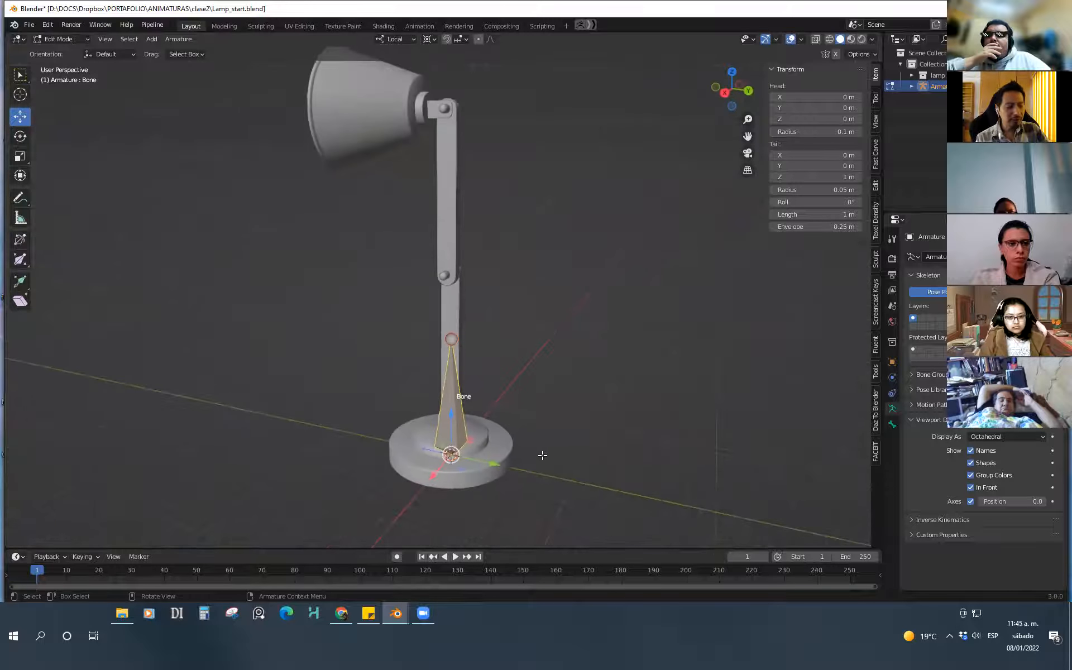
key(r)
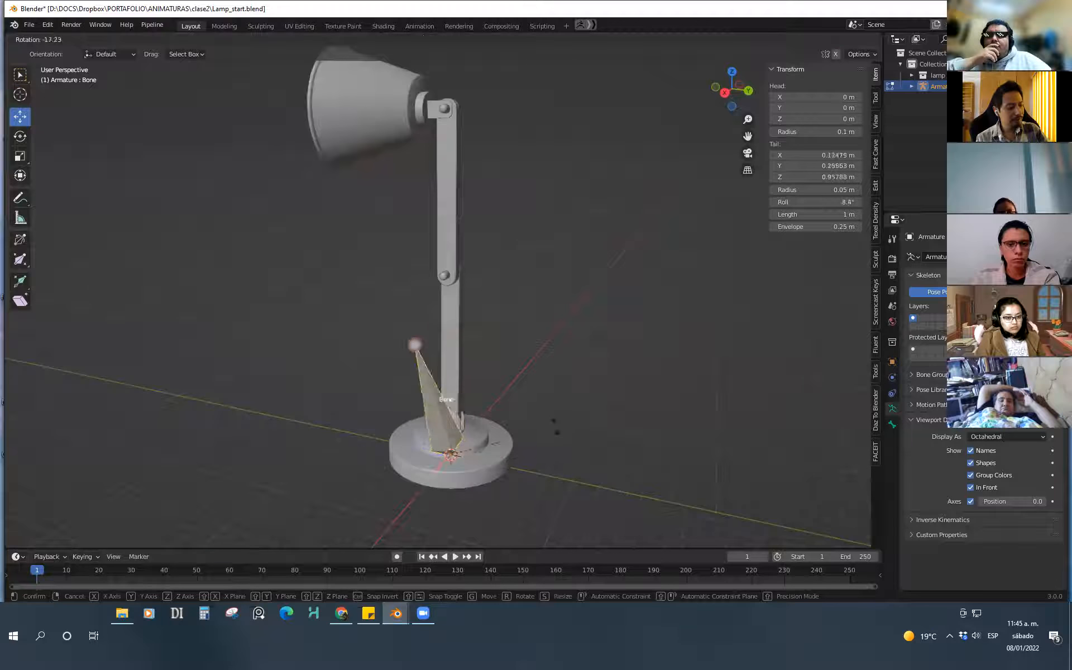
key(z)
key(z)
key(y)
key(y)
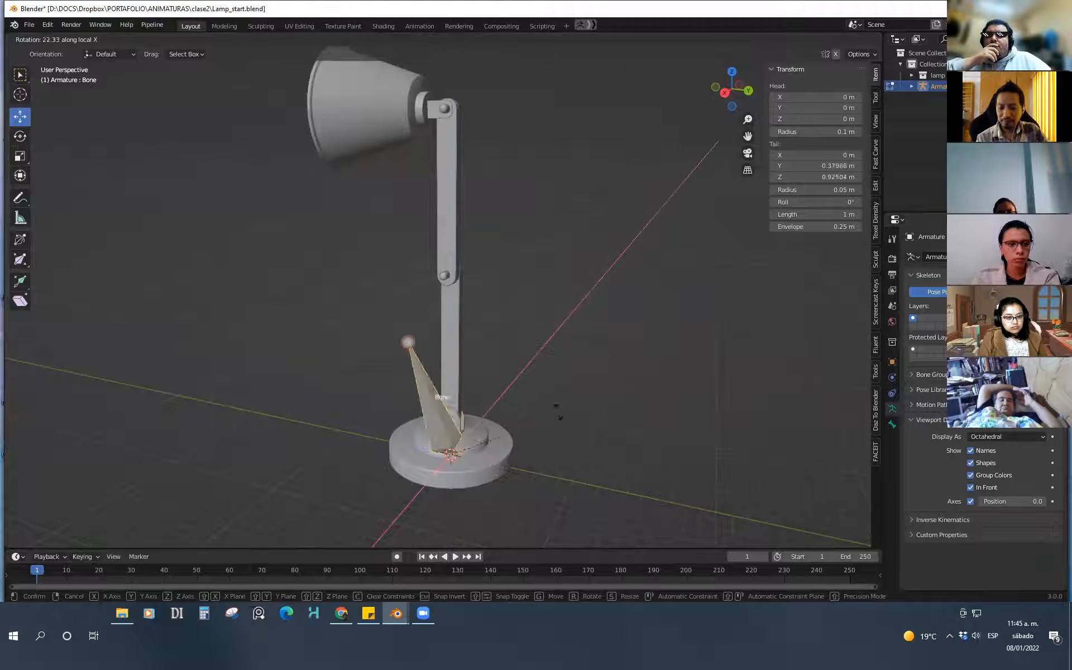
click(541, 381)
key(ctrl+z)
middle_drag(539, 429, 573, 438)
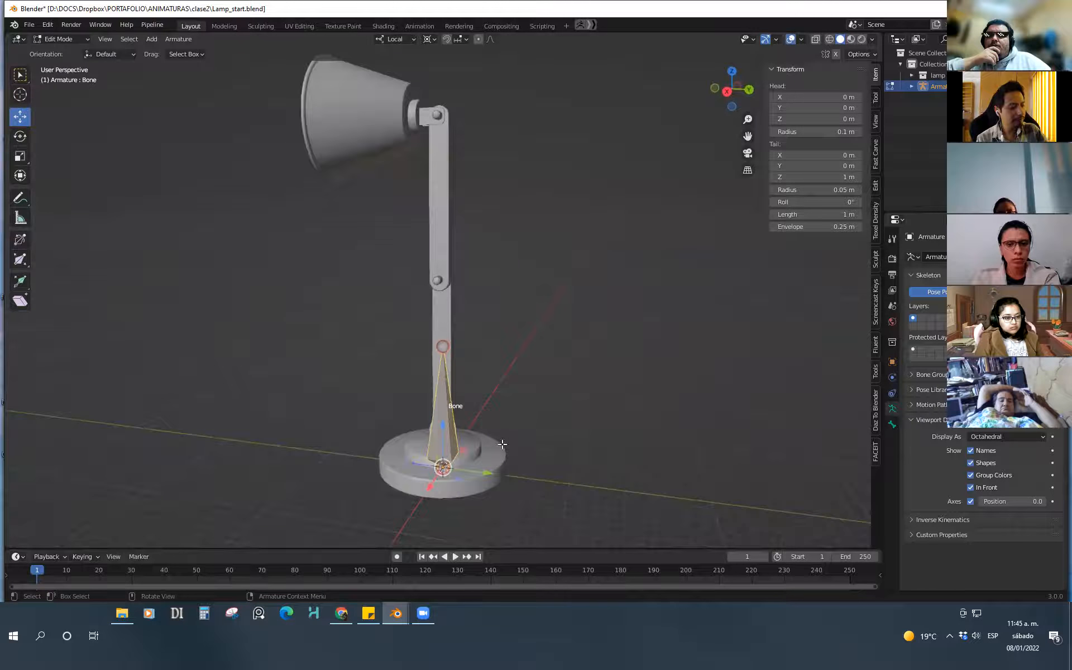
Rotate the bone by -90° around its local X axis so it lies along the ground
key(r)
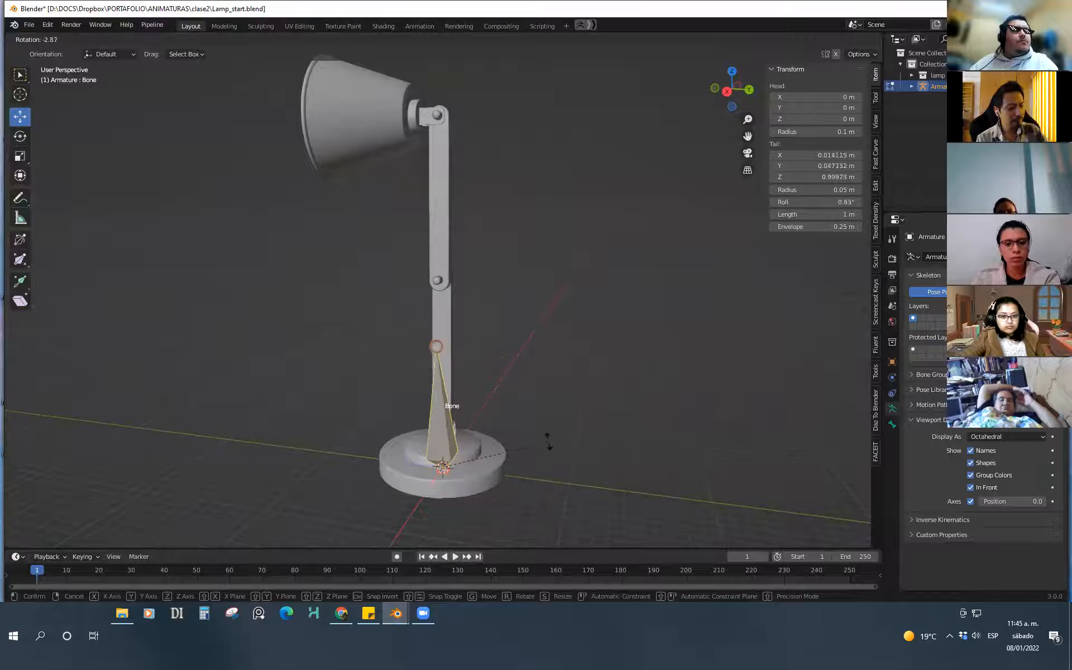
key(x)
key(x)
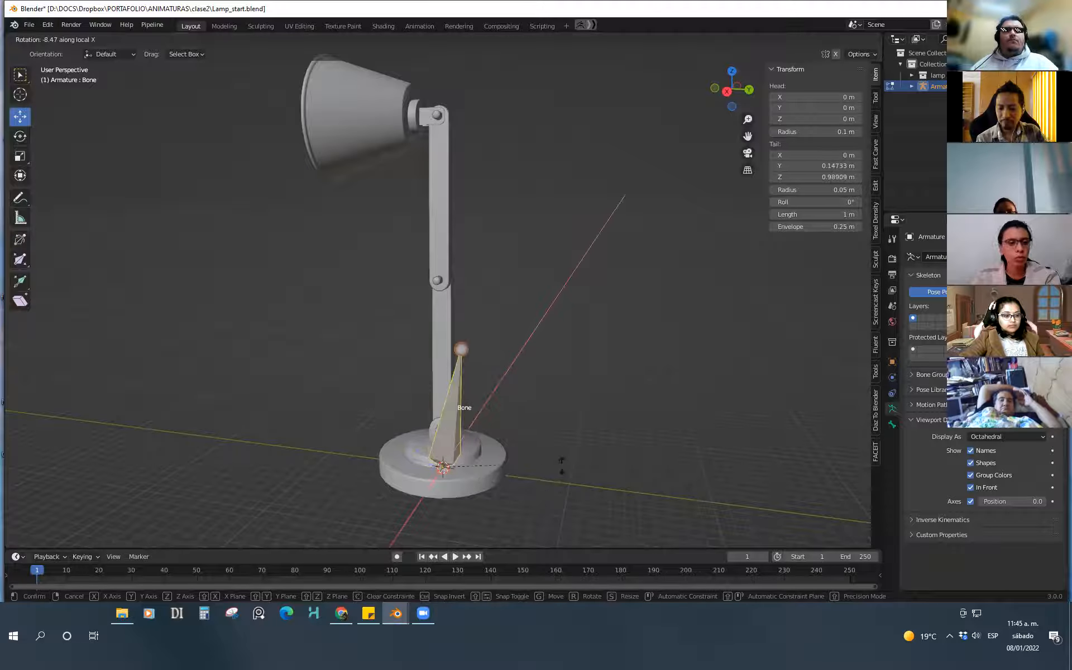
text(90)
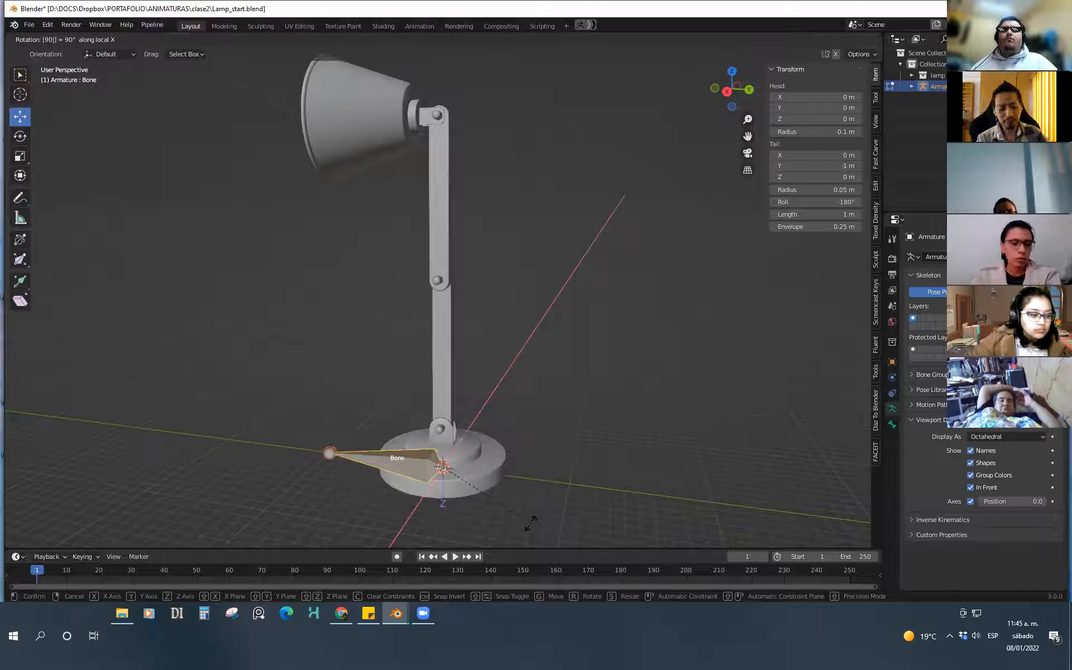
key(minus)
key(Return)
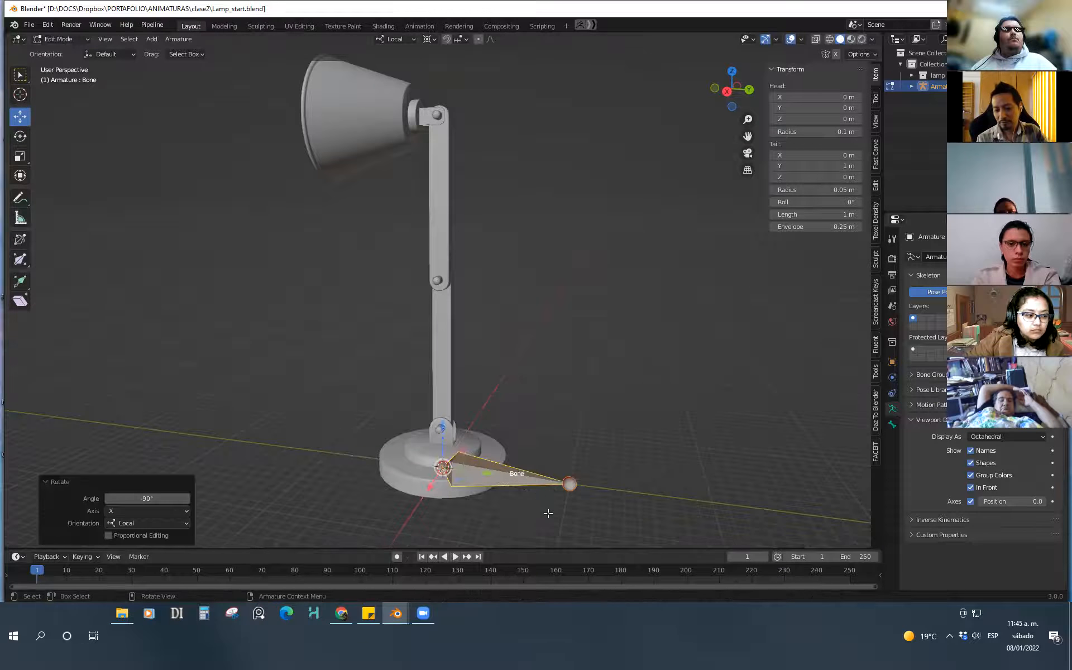
Scale the whole bone down to about 0.526 so it reaches roughly the edge of the lamp's base
scroll(598, 491, up, 6)
middle_drag(550, 450, 550, 413)
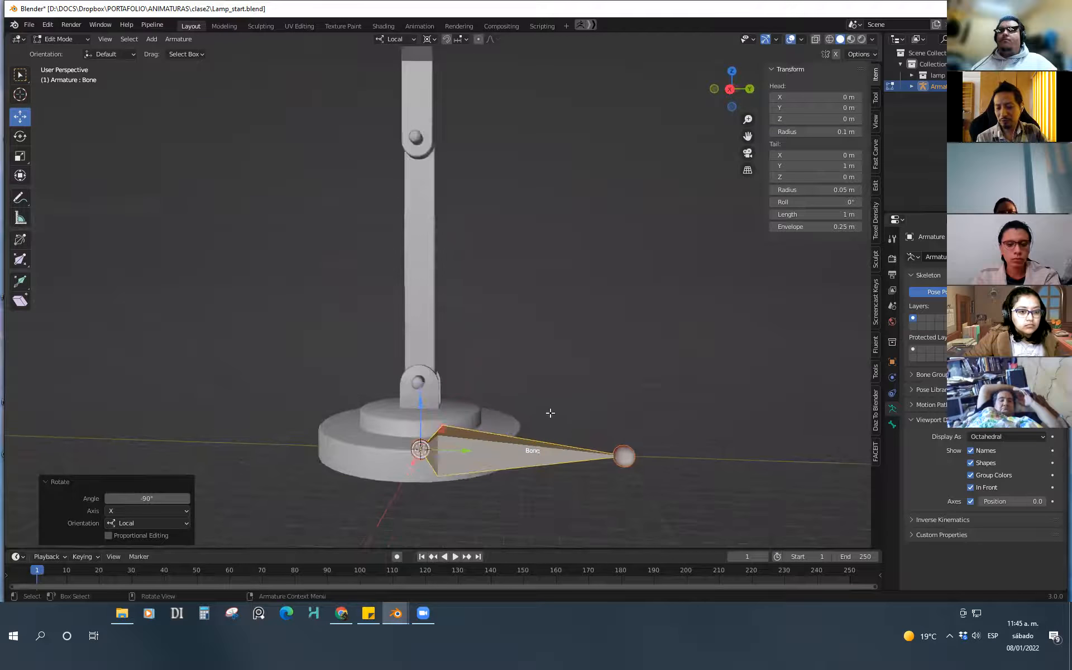
click(549, 471)
key(s)
click(541, 486)
middle_drag(540, 486, 581, 464)
scroll(578, 476, down, 1)
scroll(571, 413, up, 4)
middle_drag(553, 396, 595, 400)
scroll(595, 399, up, 2)
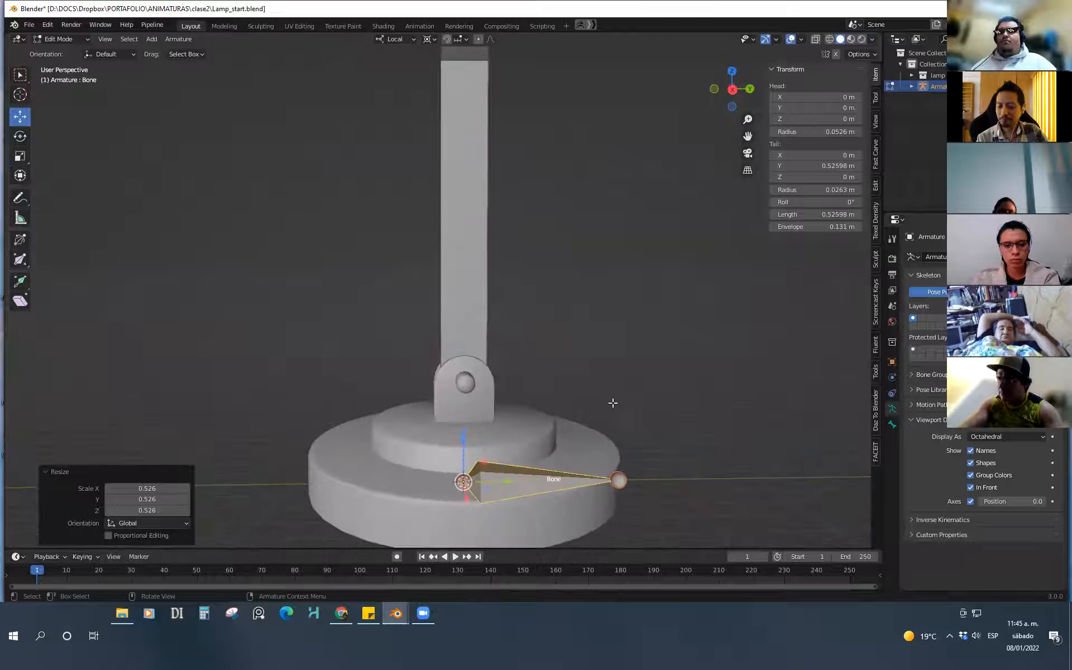
Switch to Object Mode and select the screw and the base geometry to examine the lamp's lower joint
middle_drag(564, 482, 558, 391)
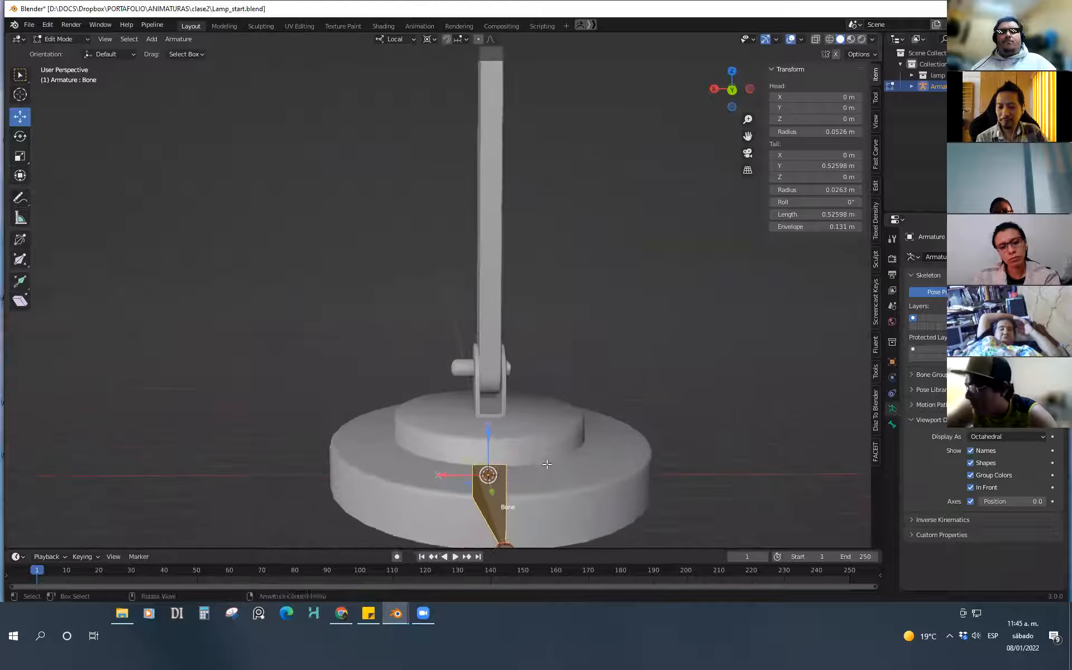
scroll(561, 350, up, 4)
shift+middle_drag(550, 445, 559, 344)
key(ctrl+Tab)
click(481, 409)
click(459, 322)
middle_drag(595, 407, 553, 368)
scroll(541, 383, up, 3)
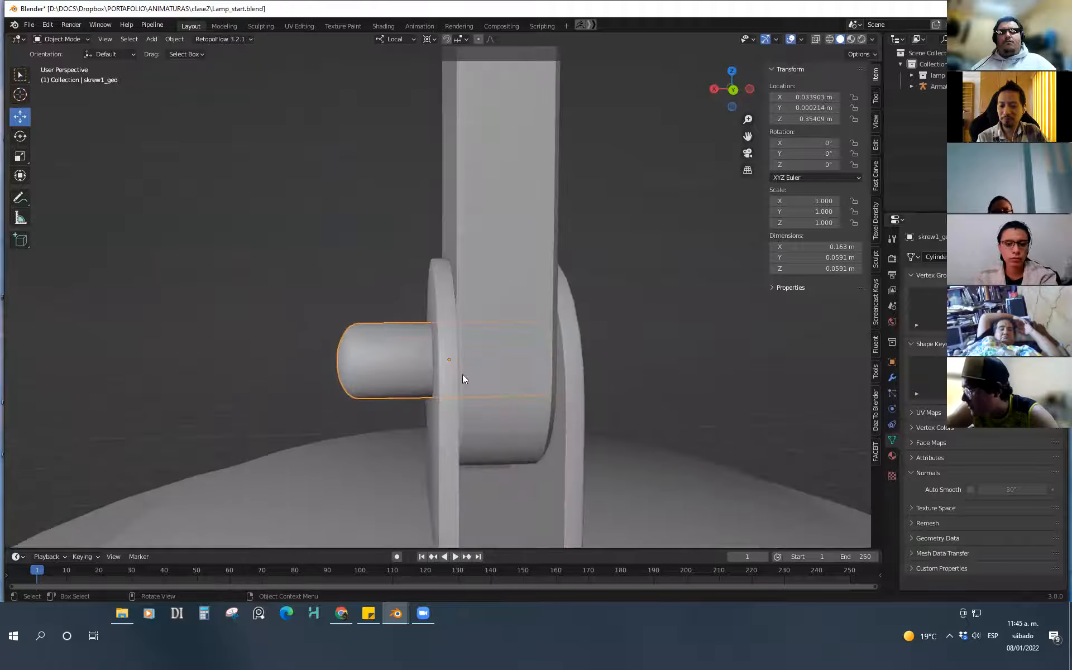
click(554, 414)
middle_drag(554, 415, 527, 385)
scroll(589, 410, up, 2)
click(573, 377)
click(592, 426)
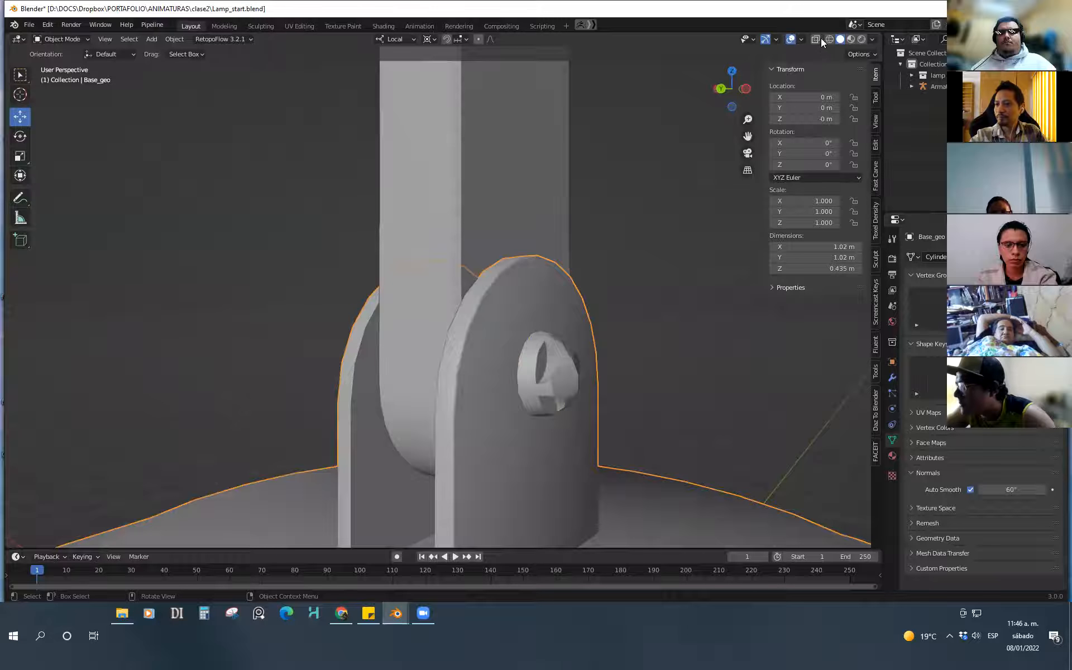
Turn on the wireframe overlay and select the screw's cap on the lower joint
click(801, 39)
click(731, 227)
middle_drag(652, 391, 413, 373)
click(412, 373)
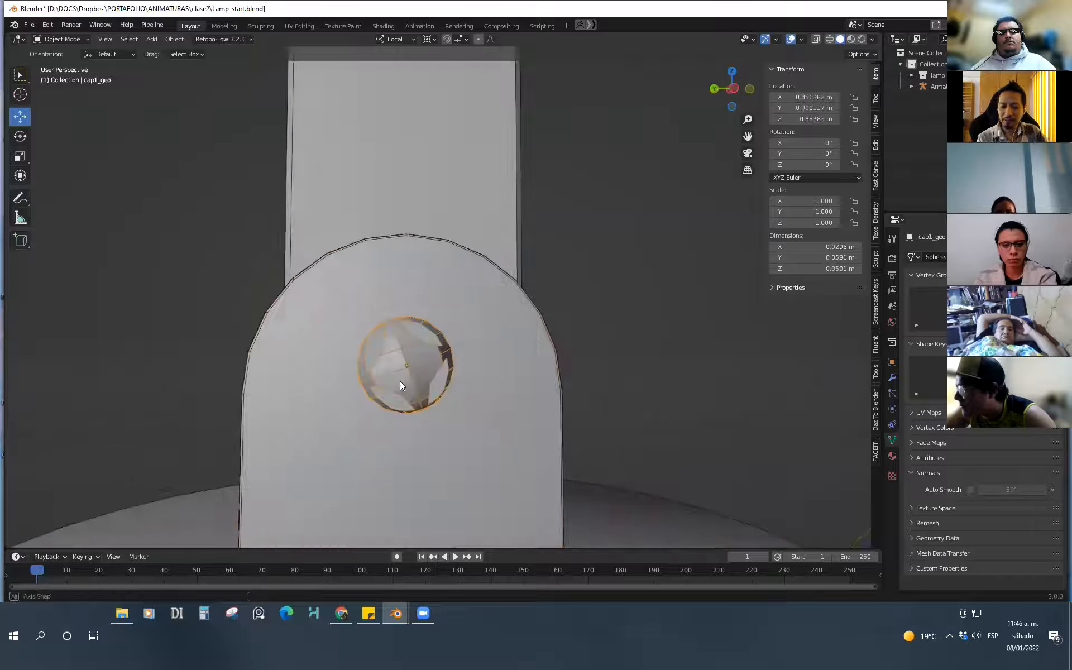
scroll(415, 362, up, 3)
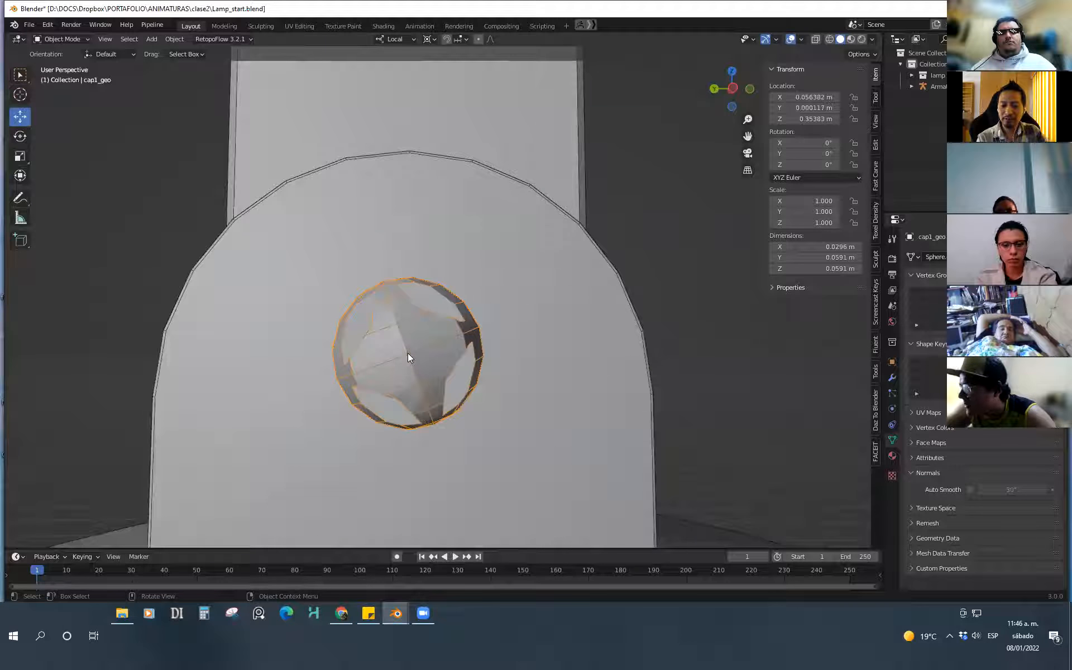
Enter Edit Mode on the cap and snap the 3D cursor to the vertex at its centre
key(ctrl+Tab)
click(451, 340)
middle_drag(416, 358, 471, 378)
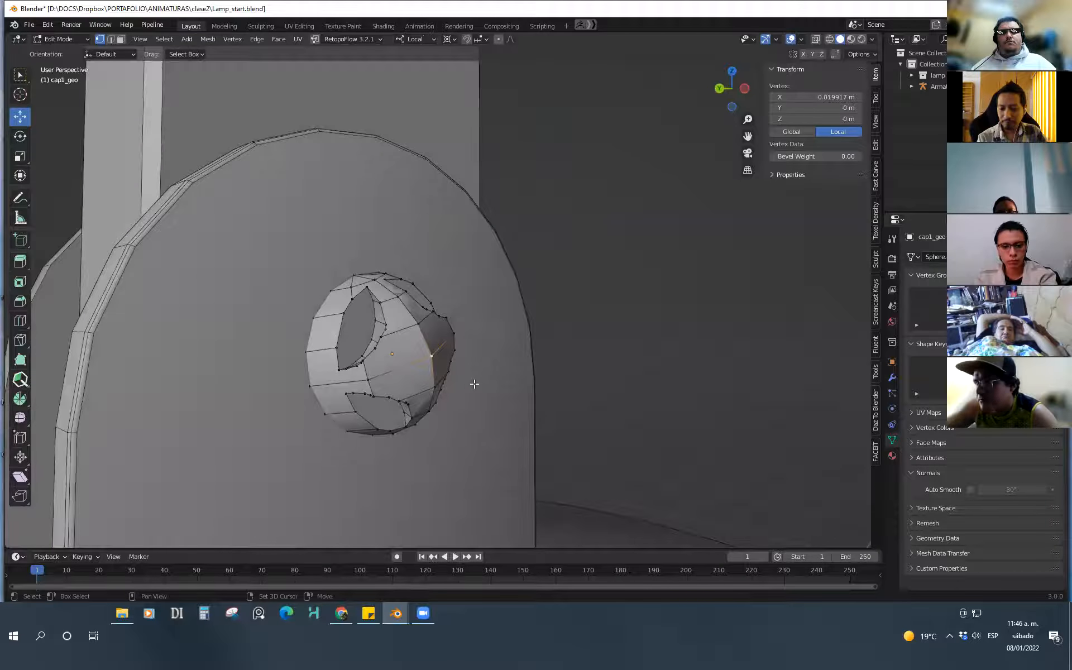
key(shift+s)
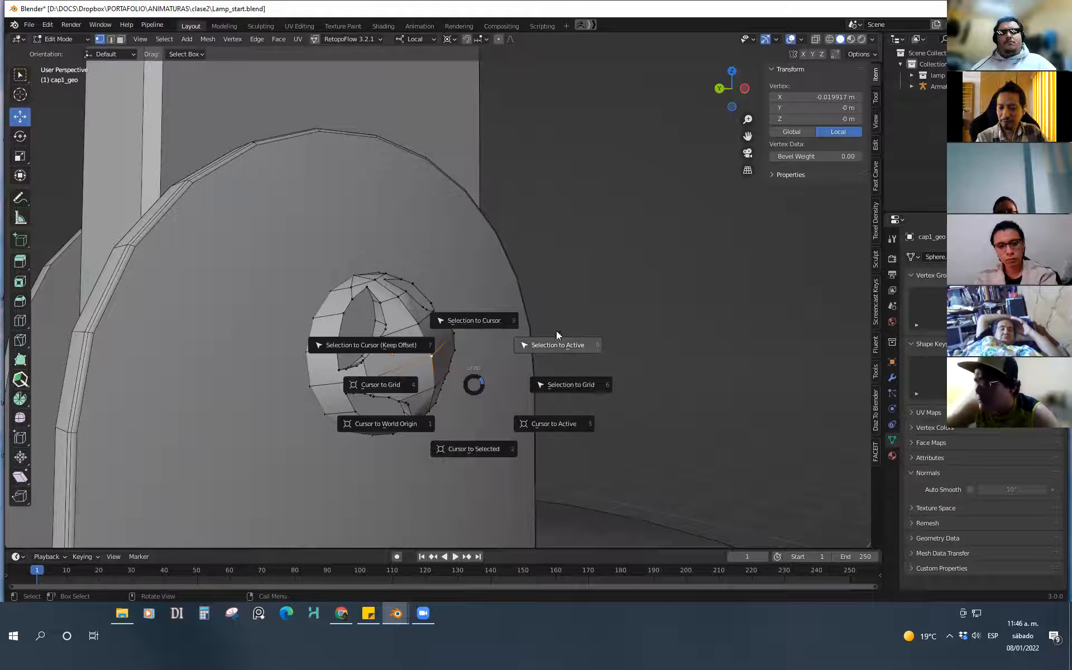
click(481, 453)
scroll(447, 382, down, 1)
middle_drag(445, 380, 502, 385)
scroll(495, 384, up, 3)
scroll(560, 400, down, 4)
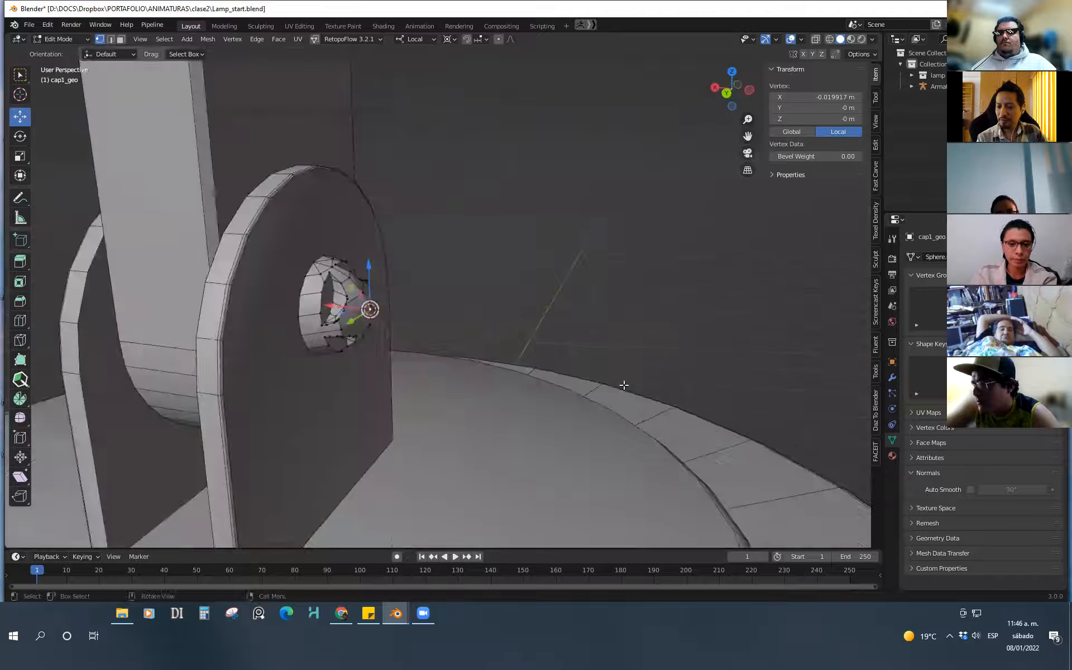
Return to Object Mode and select the armature at the lamp's base
key(Tab)
click(319, 315)
scroll(439, 341, down, 5)
scroll(441, 408, up, 2)
scroll(443, 432, down, 2)
click(390, 501)
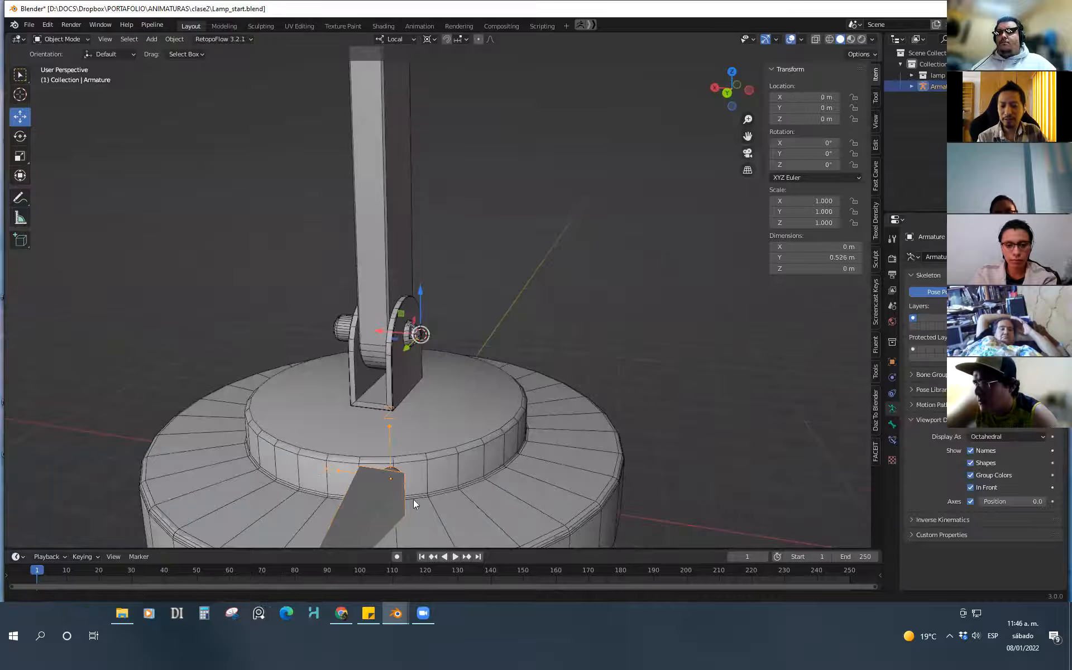
middle_drag(413, 499, 419, 481)
scroll(420, 474, down, 2)
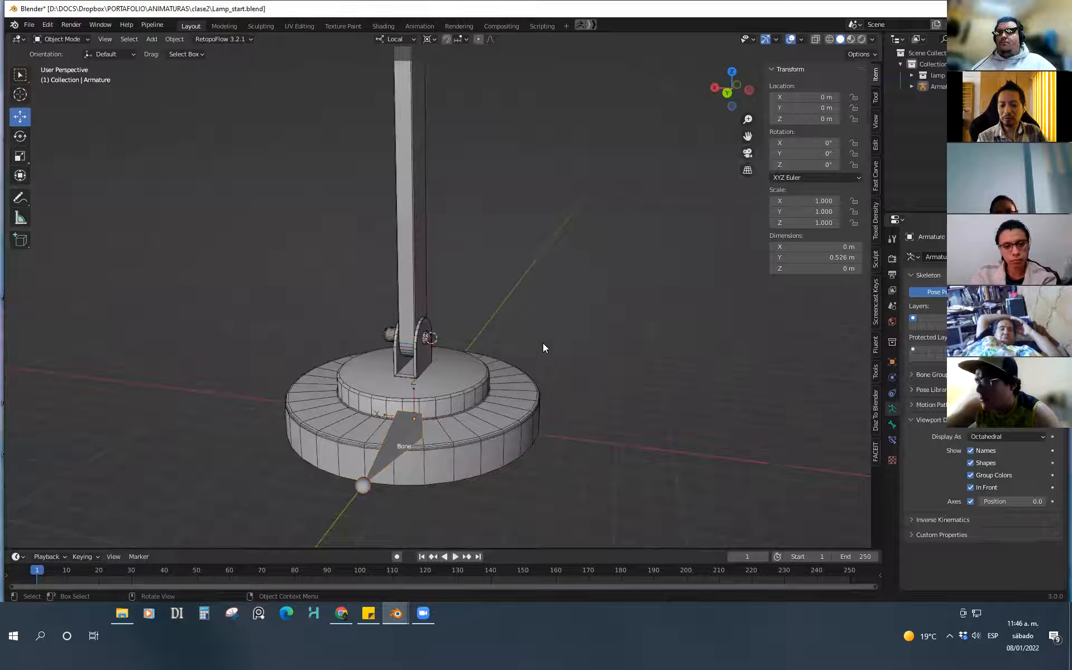
Add a separate single-bone armature at the 3D cursor on the lower joint
key(shift+a)
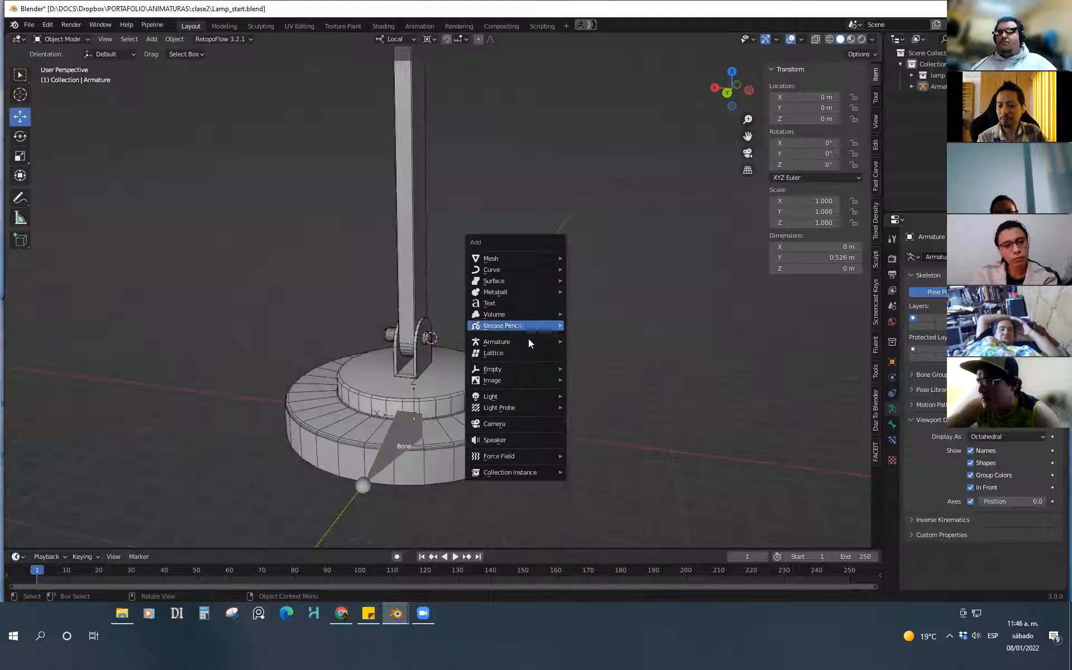
mouse_move(527, 341)
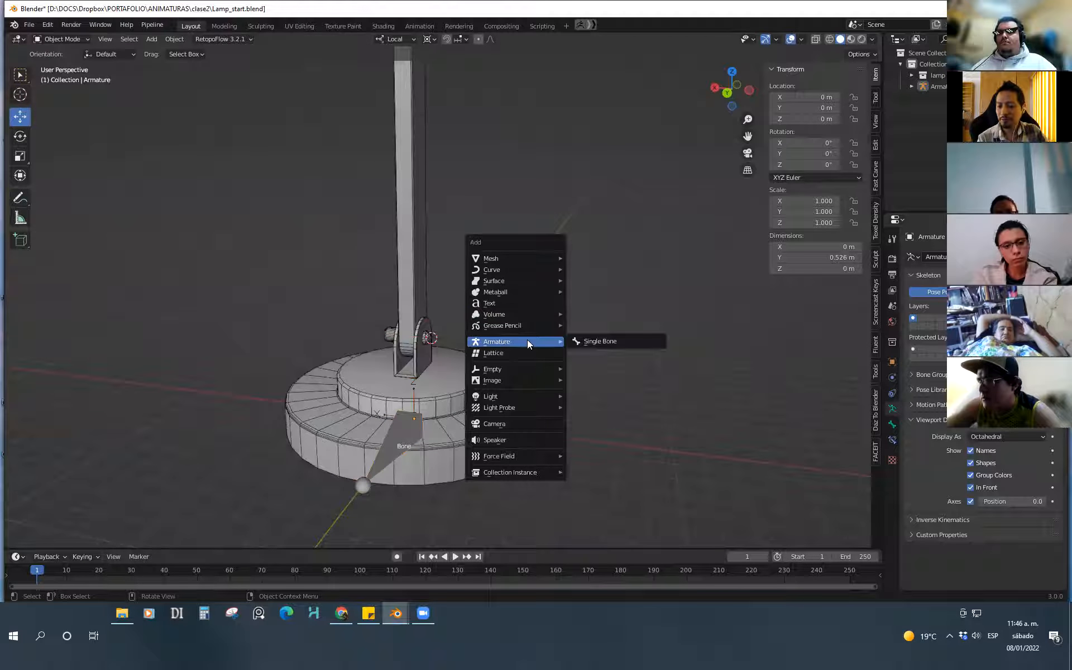
click(609, 341)
scroll(608, 352, down, 1)
shift+middle_drag(586, 396, 522, 380)
Select the two armatures alternately to compare them as separate objects
click(954, 86)
click(953, 98)
click(954, 86)
click(954, 98)
click(953, 87)
click(953, 98)
click(954, 87)
click(954, 98)
click(565, 378)
click(484, 351)
middle_drag(485, 355, 575, 415)
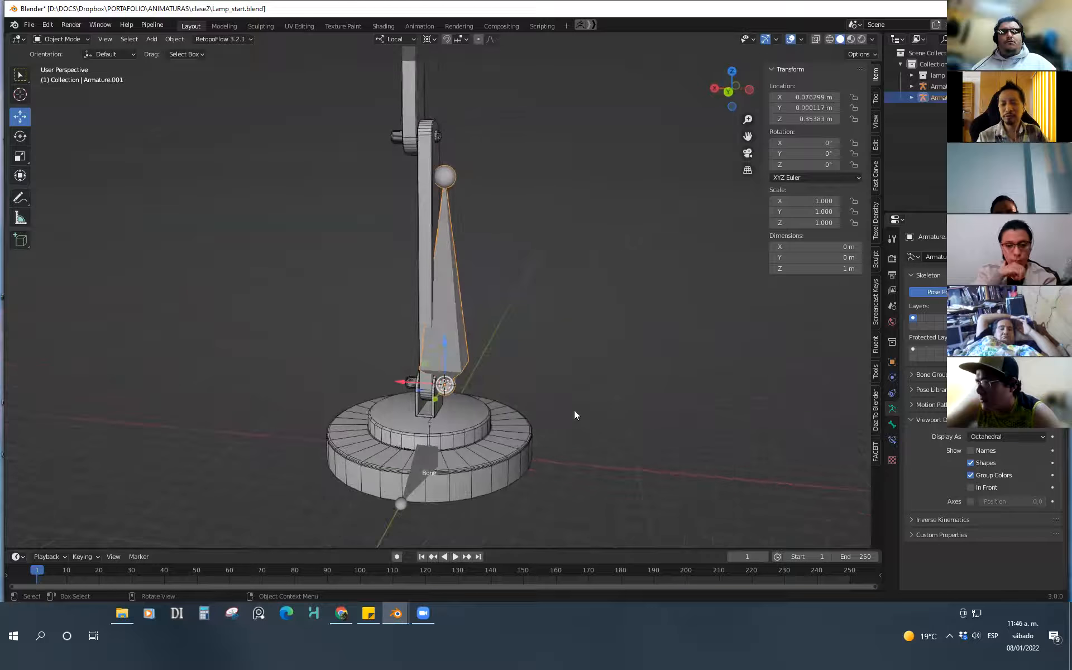
Delete the separate armature at the lower joint
click(474, 356)
click(479, 359)
key(Delete)
Enter Edit Mode on the base armature and add a new bone at the 3D cursor
click(433, 468)
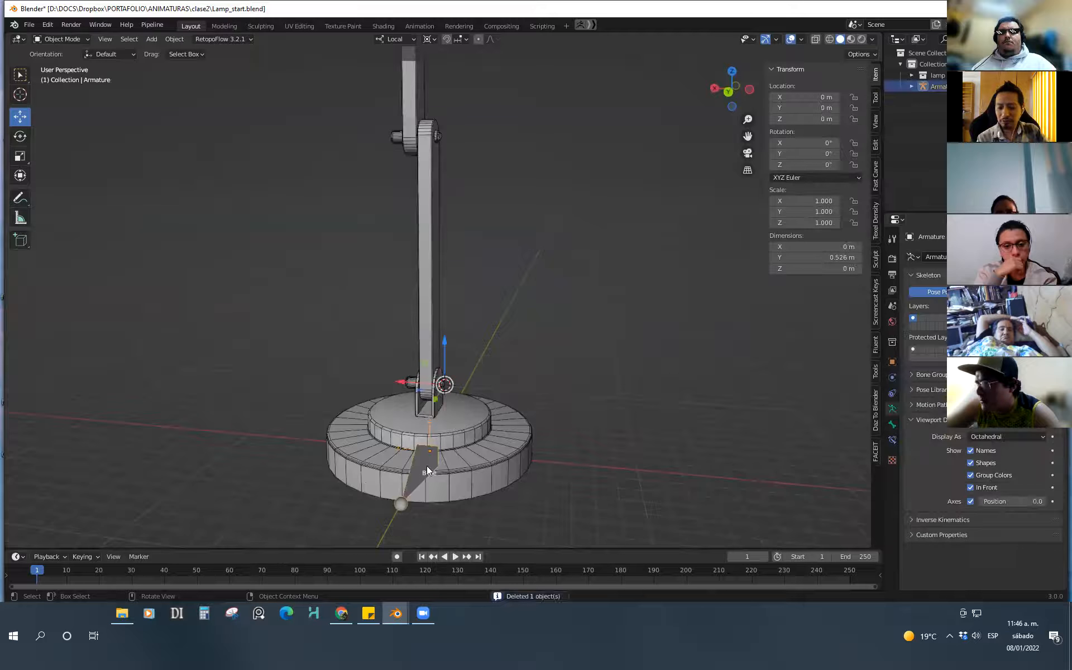
key(ctrl+Tab)
click(430, 464)
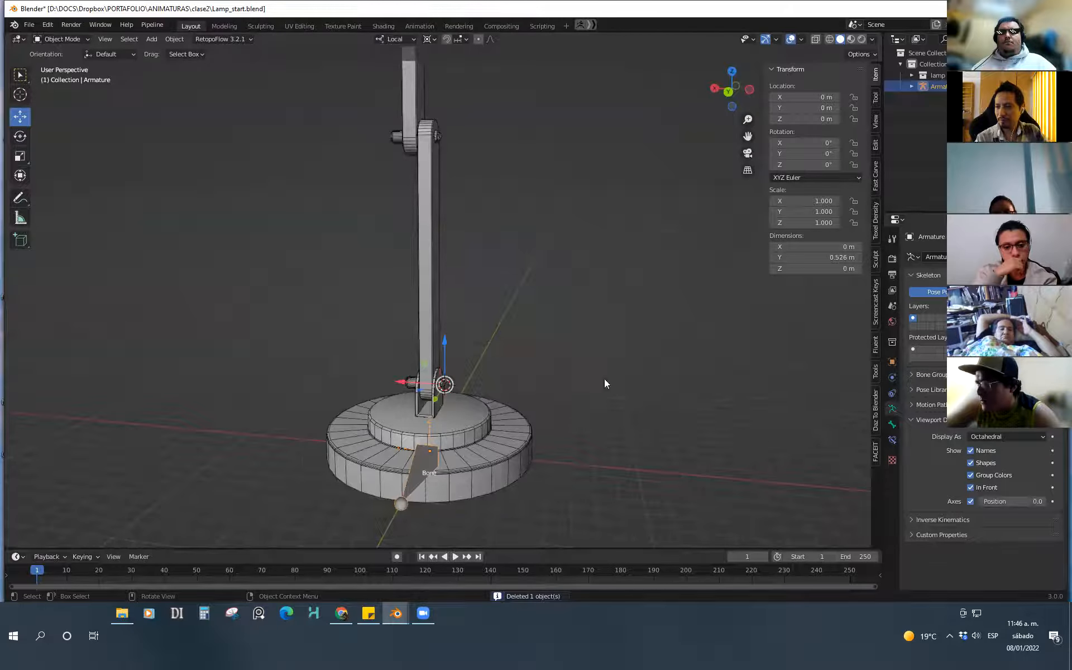
key(Tab)
click(540, 459)
middle_drag(517, 448, 484, 400)
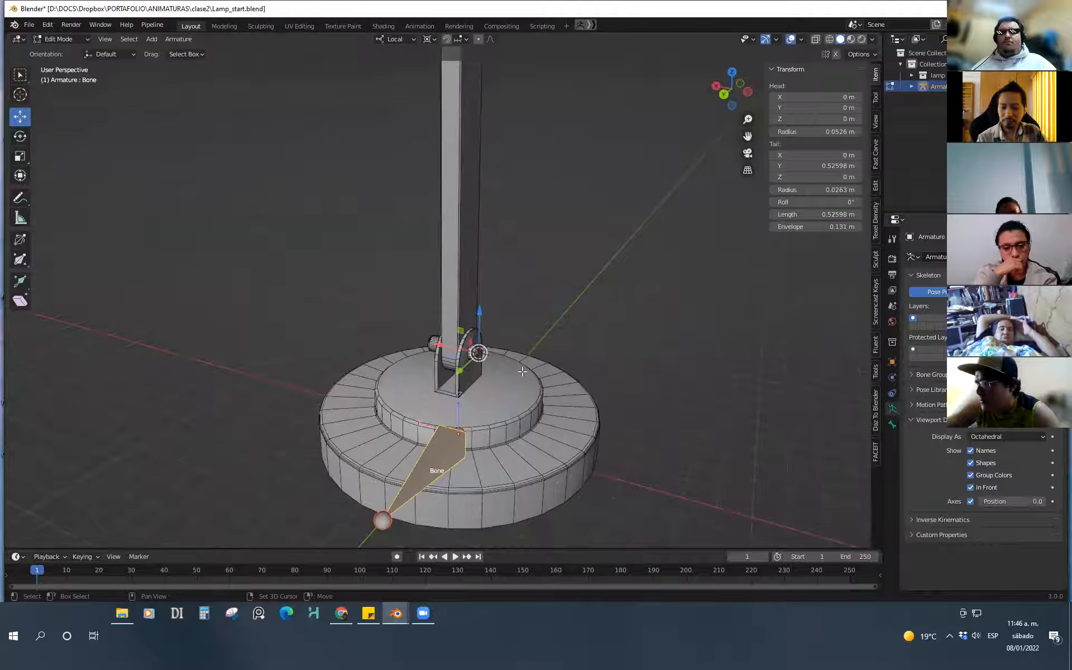
key(shift+a)
middle_drag(526, 378, 554, 364)
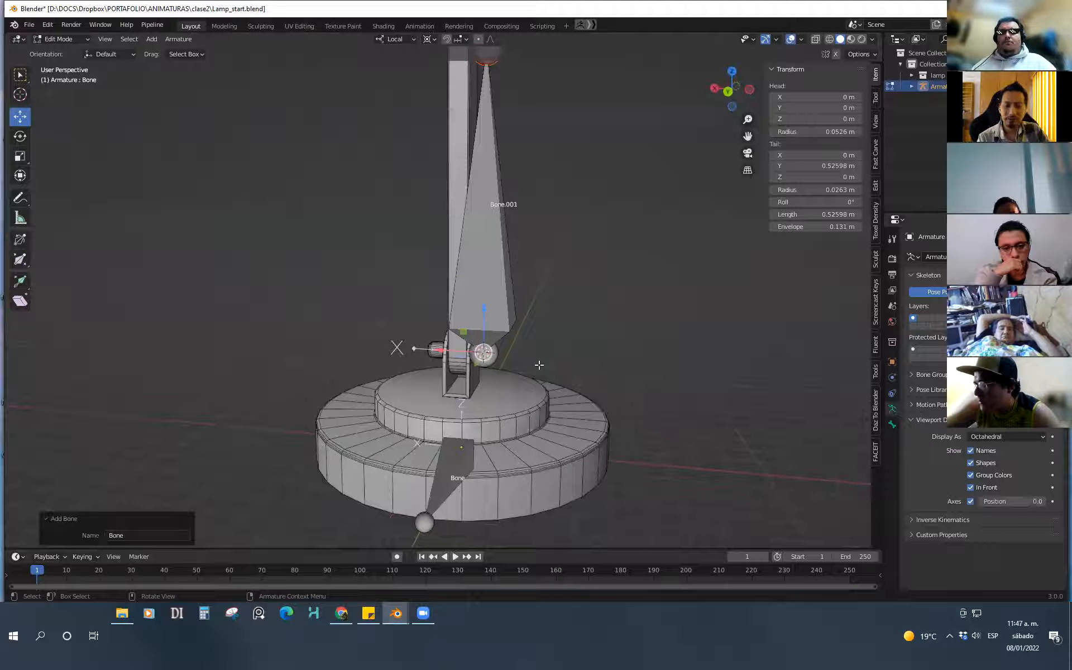
Review the Single Bone command and the new bone's placement beside the lower joint
click(517, 315)
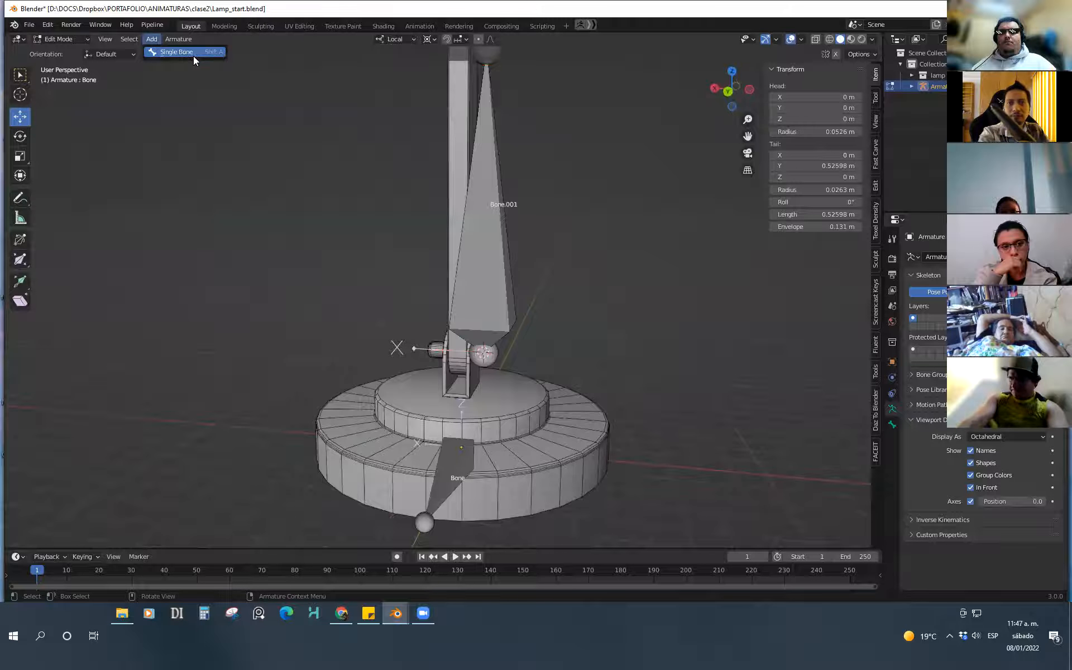
shift+middle_drag(534, 364, 502, 393)
mouse_move(502, 393)
ctrl+middle_down()
mouse_move(536, 349)
mouse_move(510, 407)
mouse_move(526, 407)
mouse_move(507, 384)
ctrl+middle_up()
ctrl+middle_drag(507, 384, 513, 445)
mouse_move(506, 411)
middle_down()
mouse_move(510, 423)
mouse_move(510, 391)
middle_up()
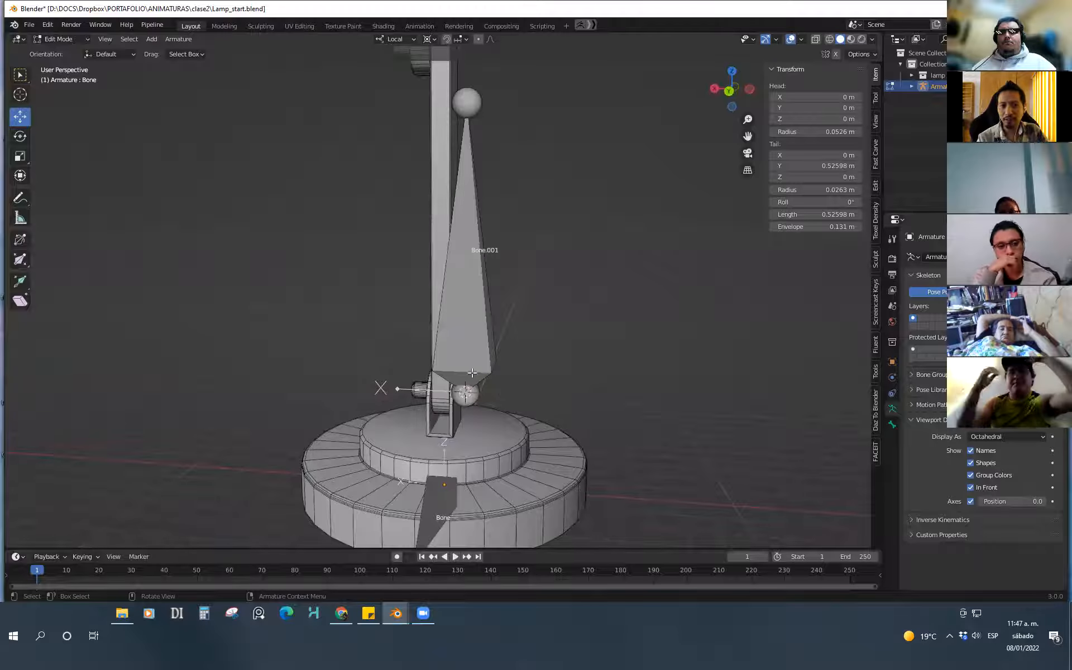
click(151, 38)
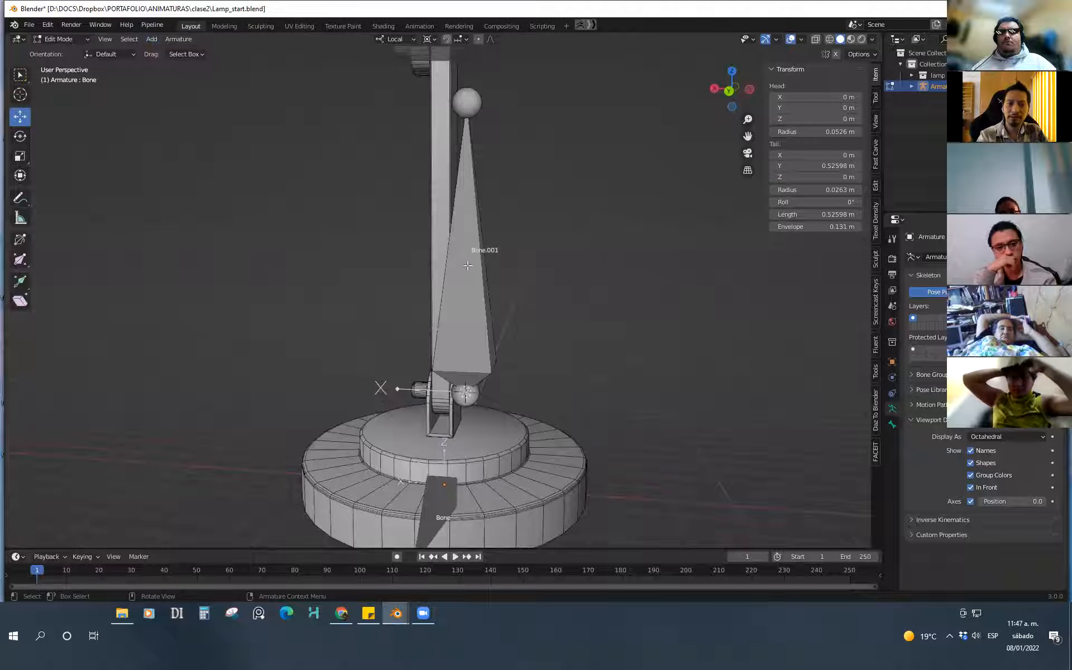
Scale the new bone at the lower joint down to 0.320
click(494, 360)
key(s)
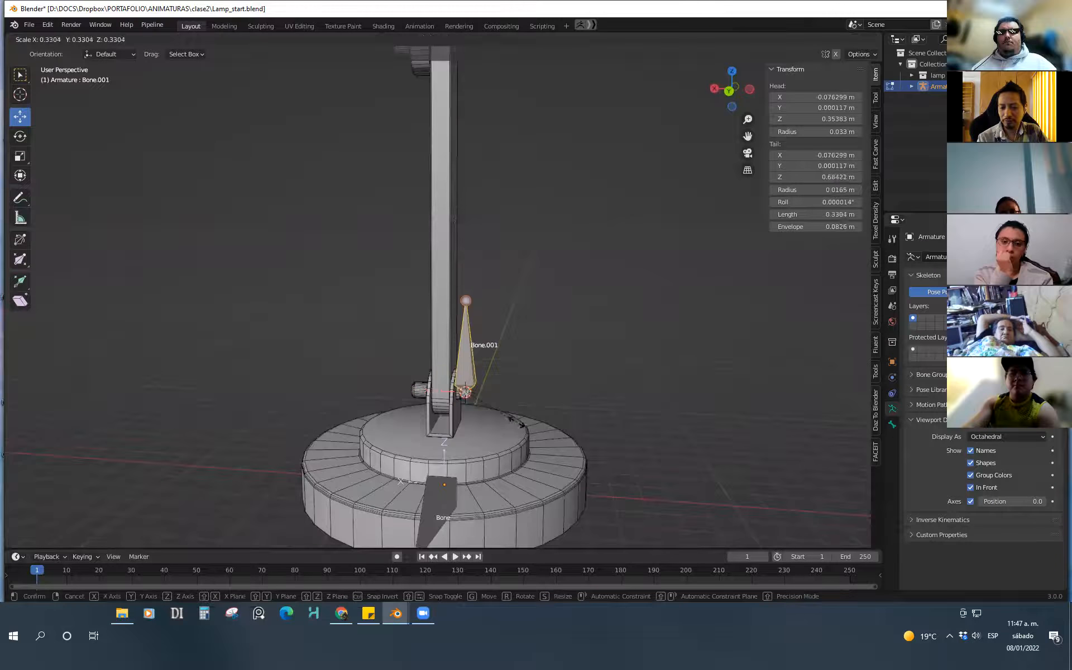
click(540, 427)
middle_drag(540, 427, 525, 409)
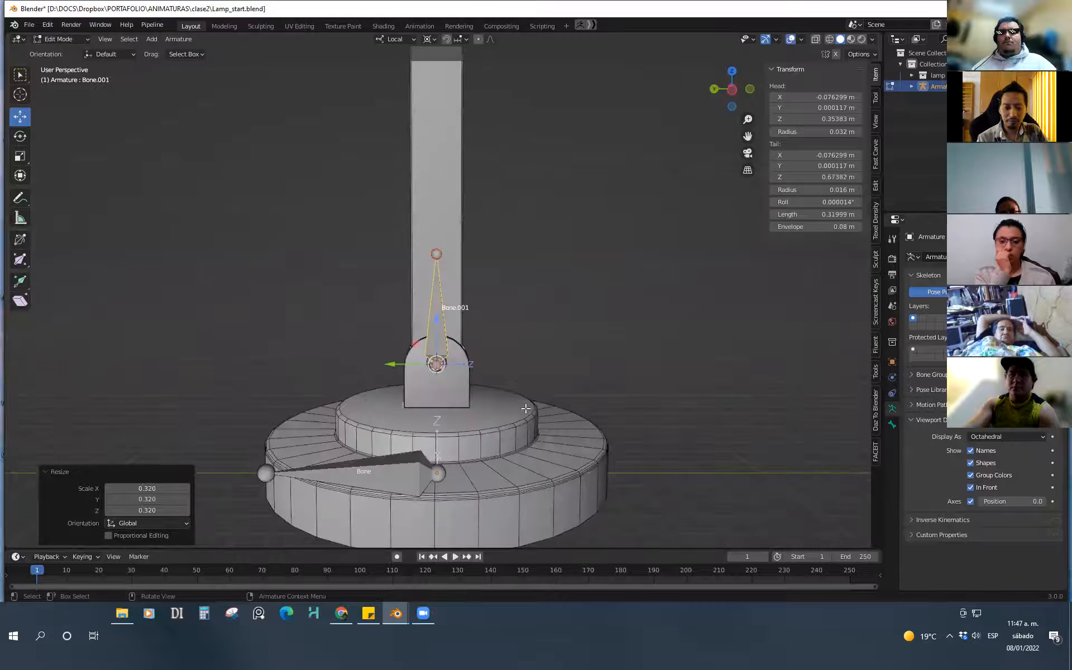
Rotate the lower joint's bone by -90° around its local X axis, and select the base bone
key(r)
key(x)
key(x)
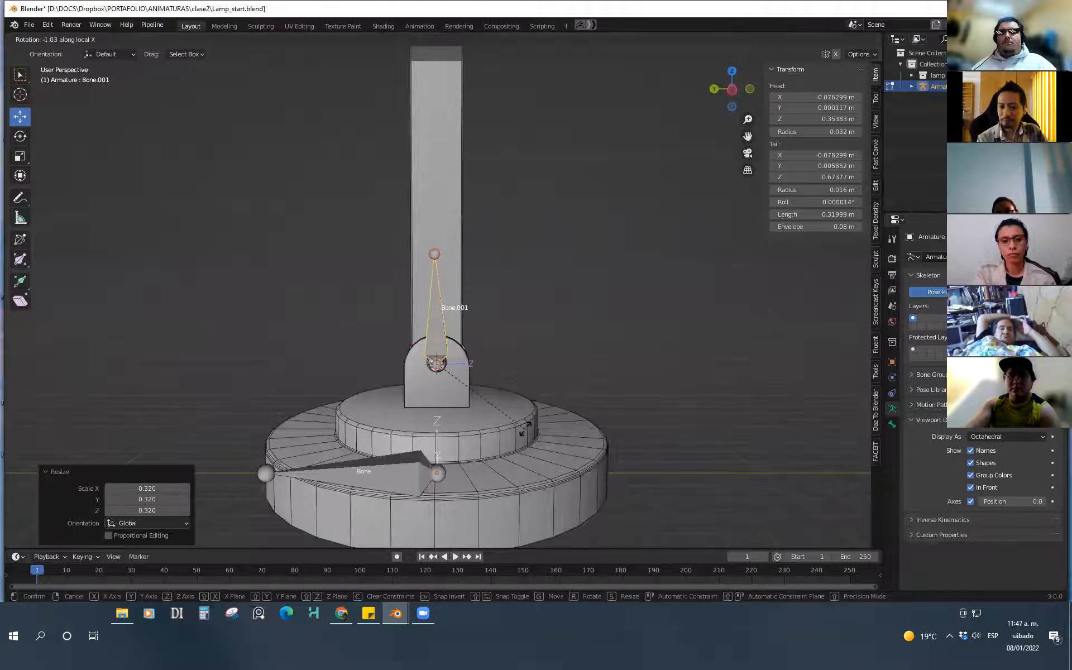
text(90)
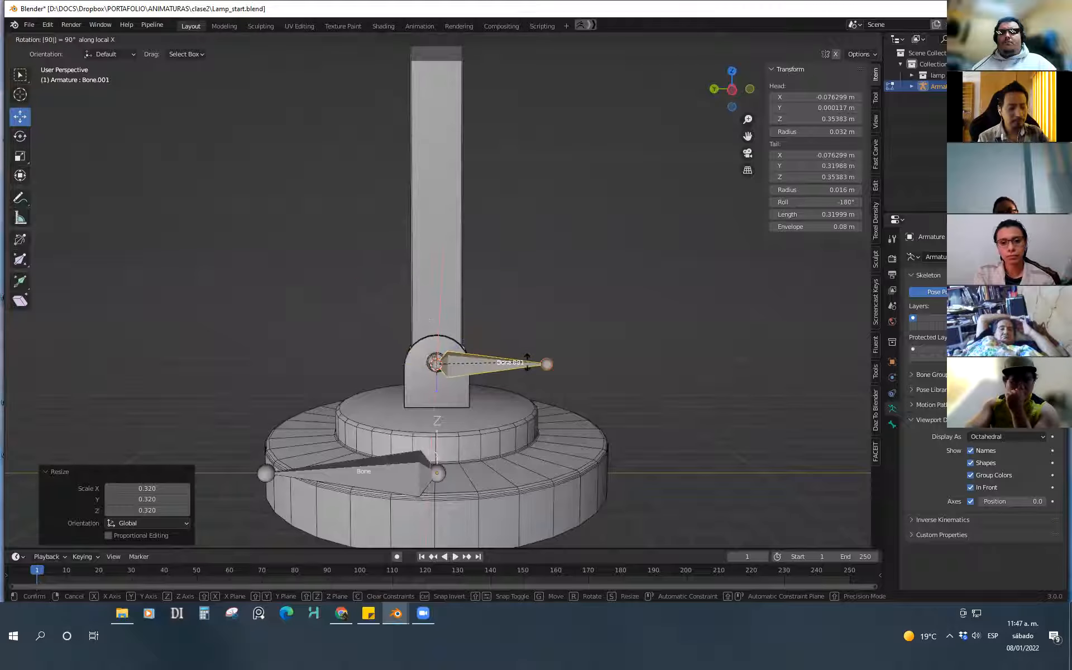
text(-(90)
key(Return)
middle_drag(536, 359, 509, 475)
click(466, 439)
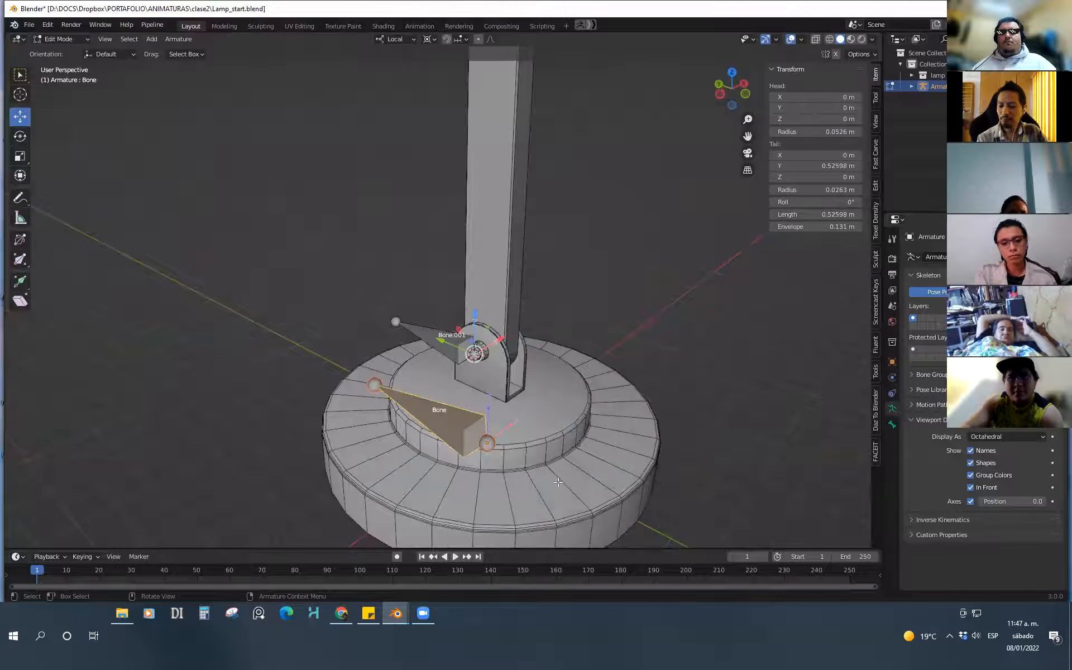
Switch the armature to Pose Mode and activate the Move tool with the lower joint's bone selected
middle_drag(642, 457, 513, 442)
middle_drag(643, 428, 627, 416)
click(647, 403)
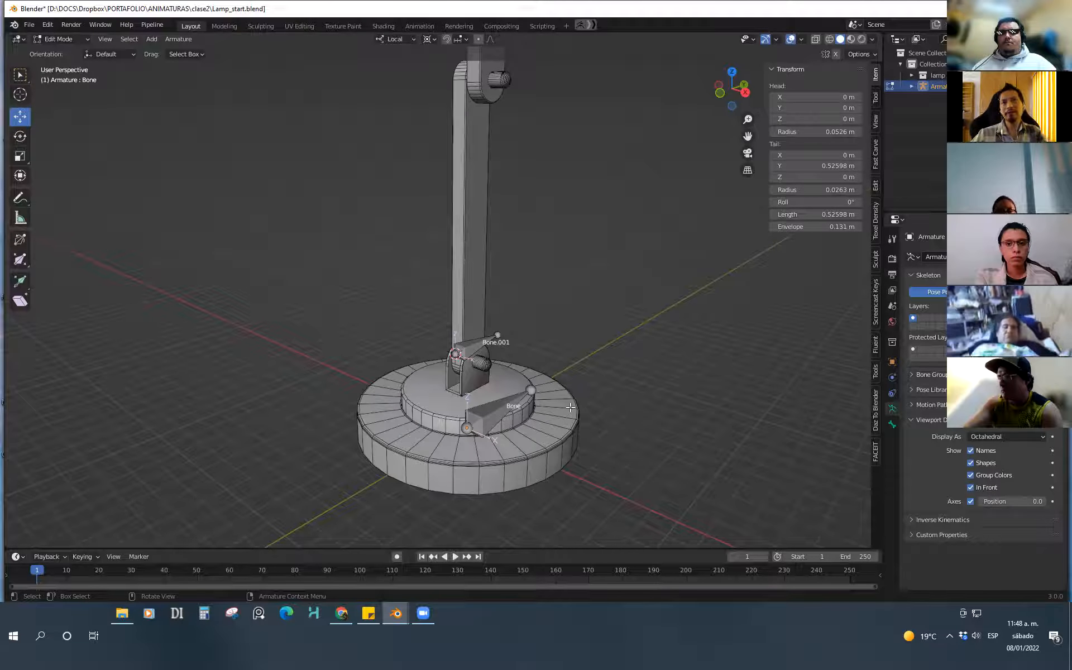
mouse_move(533, 408)
middle_down()
mouse_move(568, 443)
mouse_move(580, 420)
mouse_move(550, 414)
middle_up()
shift+middle_drag(550, 414, 485, 396)
click(460, 438)
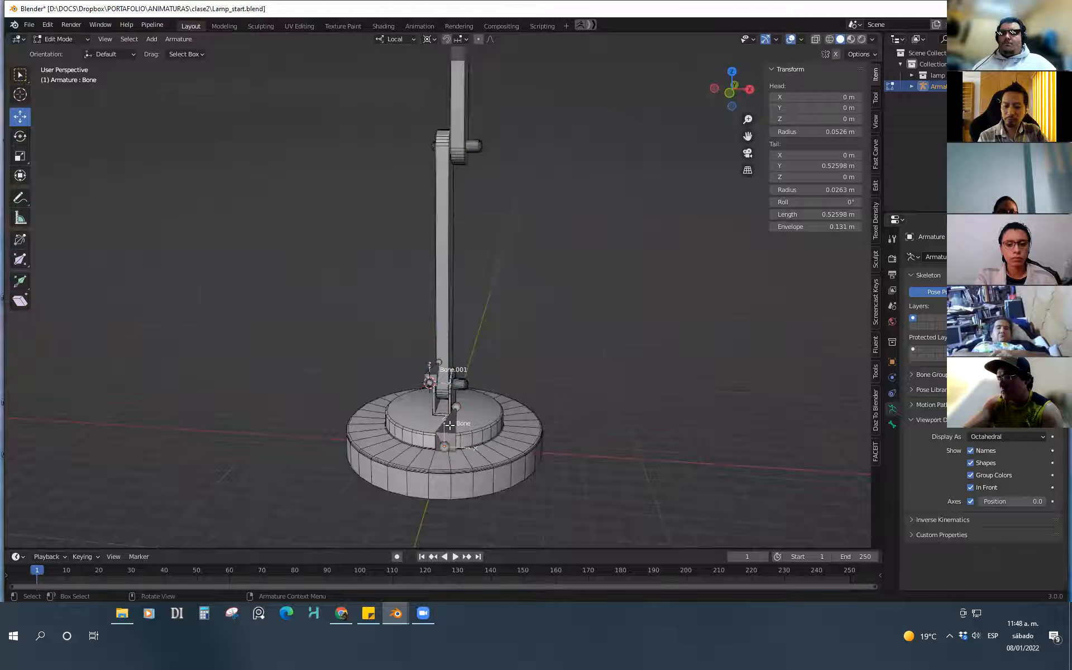
key(ctrl+Tab)
click(453, 485)
click(493, 352)
middle_drag(496, 410, 497, 403)
middle_drag(441, 378, 477, 421)
click(20, 117)
click(435, 377)
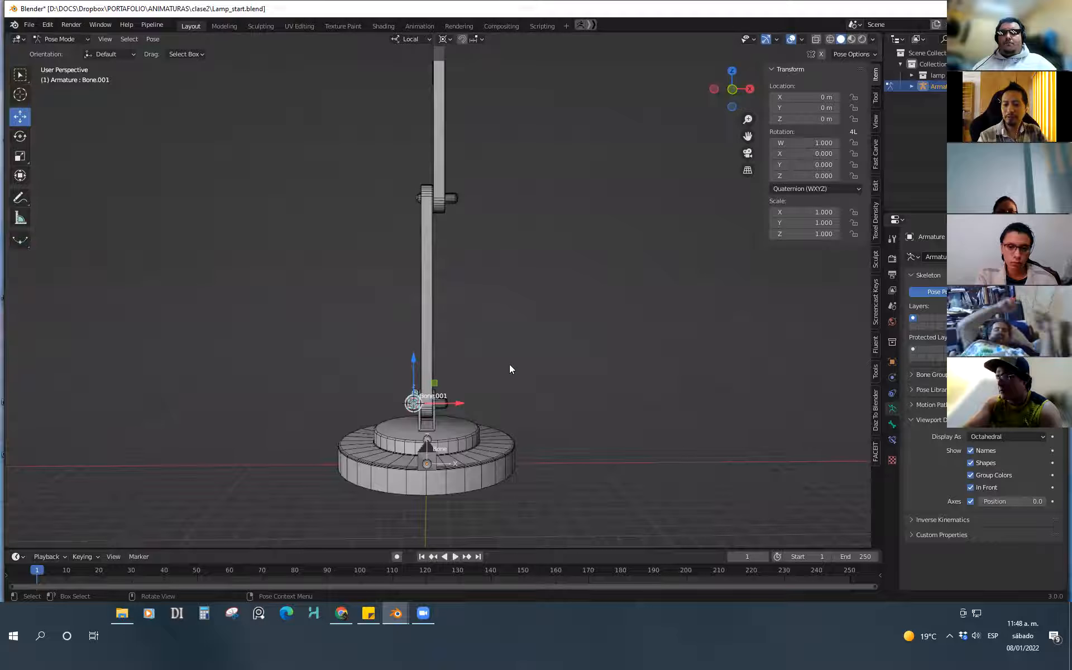
Try moving the lower joint's bone along its local X and Z axes in Pose Mode
drag(461, 403, 705, 443)
key(Escape)
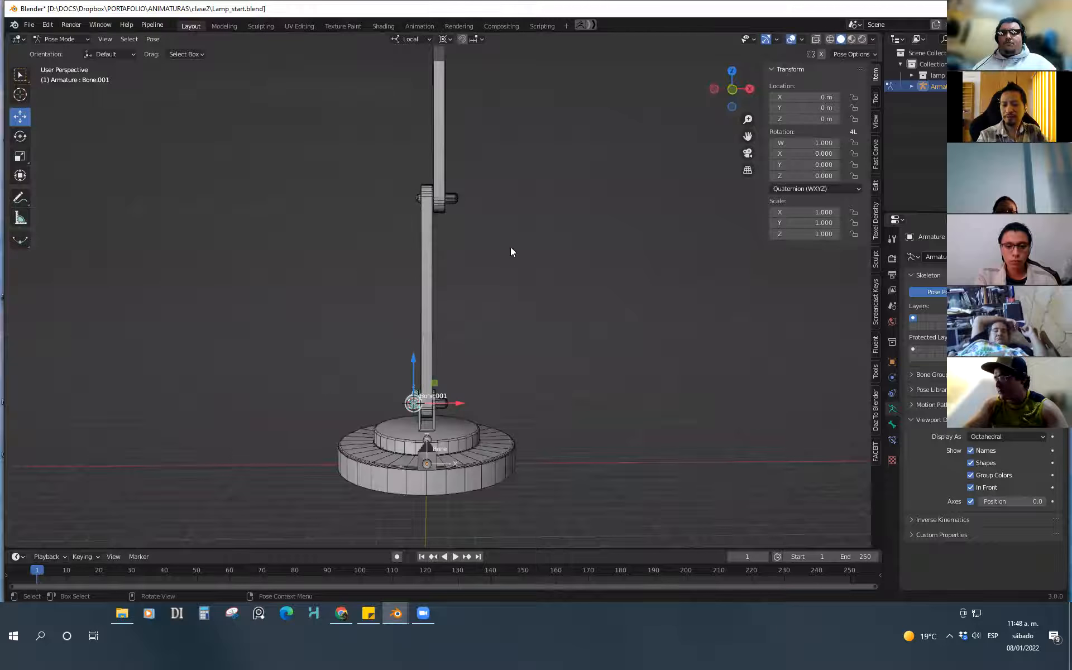
middle_drag(510, 251, 426, 402)
drag(407, 358, 447, 267)
key(ctrl+z)
middle_drag(502, 459, 466, 463)
scroll(466, 457, up, 3)
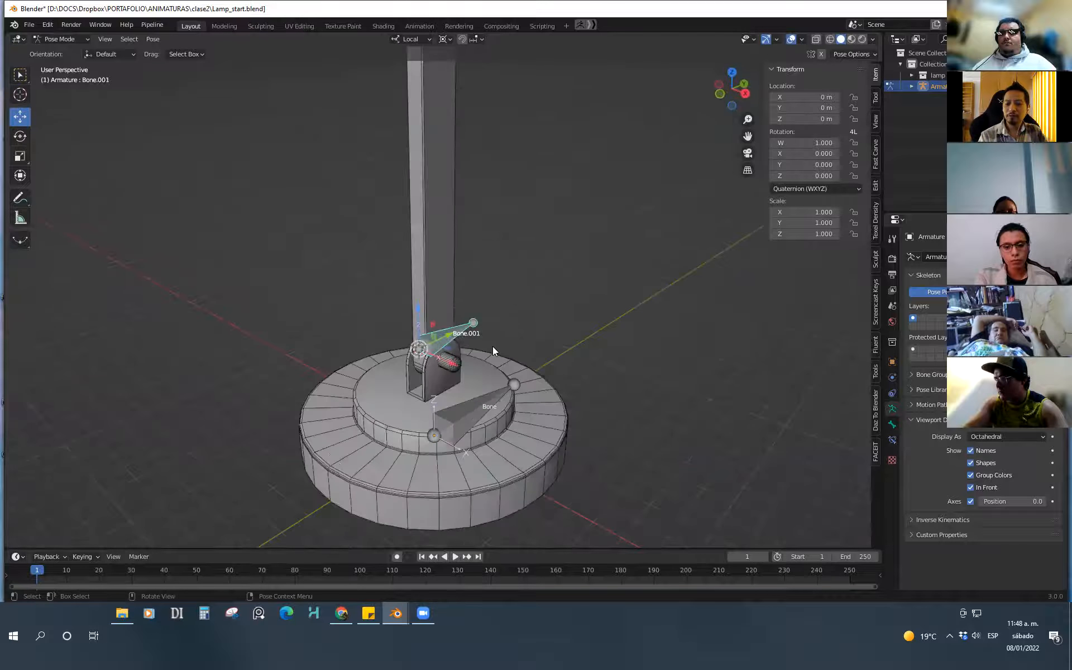
Return the armature to Edit Mode and set the lower joint bone's roll to -90°
middle_drag(492, 351, 756, 252)
key(ctrl+Tab)
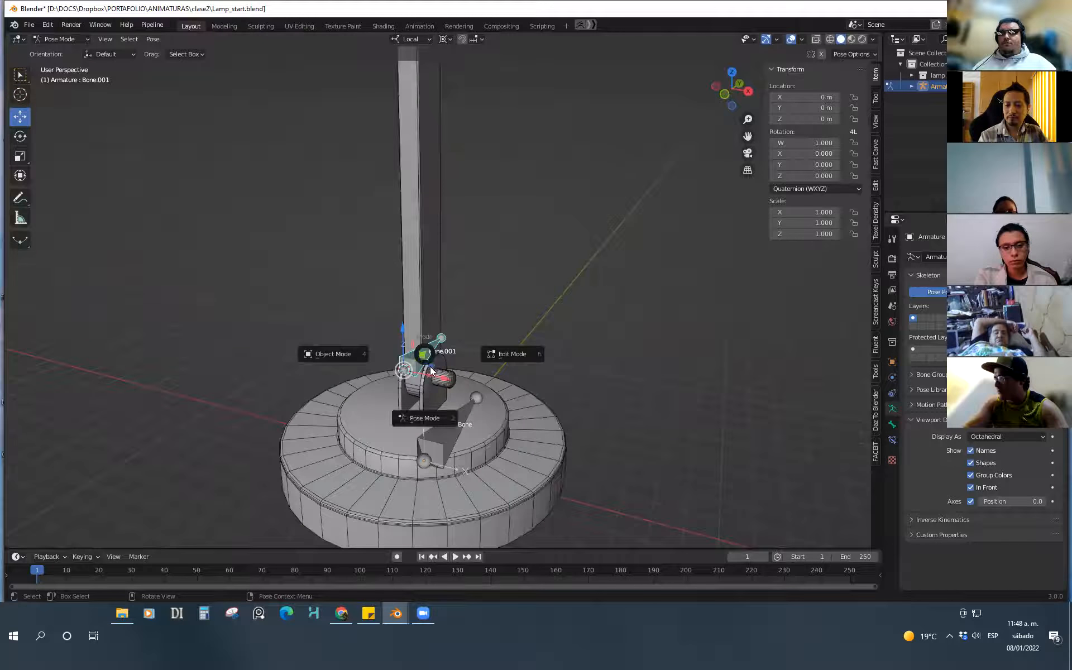
click(505, 355)
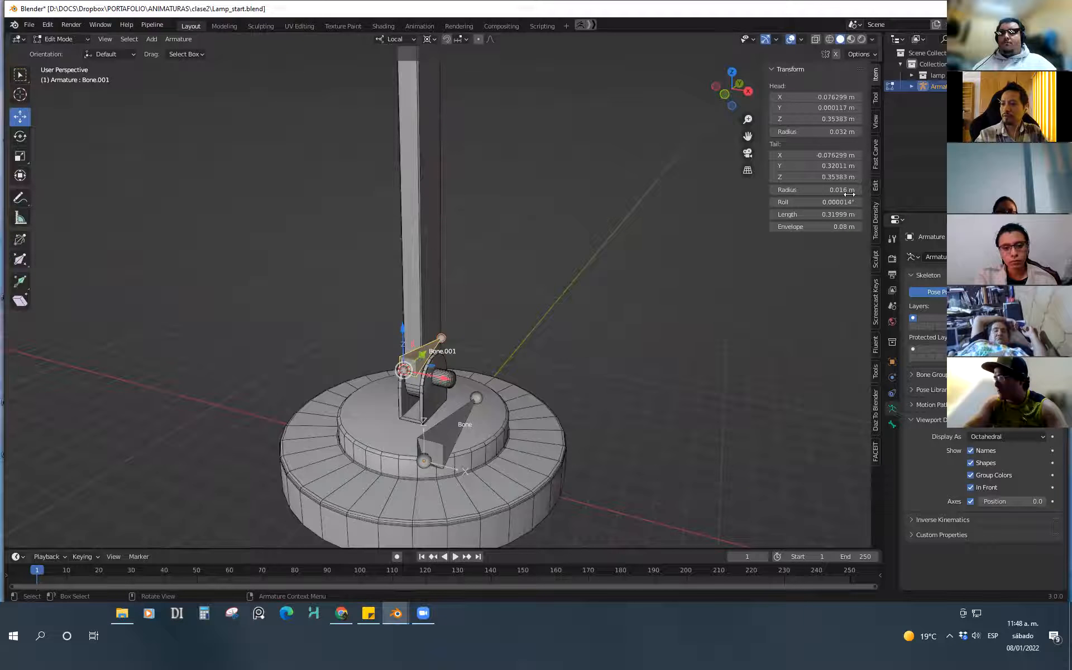
drag(837, 201, 429, 353)
Switch to Pose Mode and move the lower joint's bone about 0.766 m along its local X axis
key(ctrl+Tab)
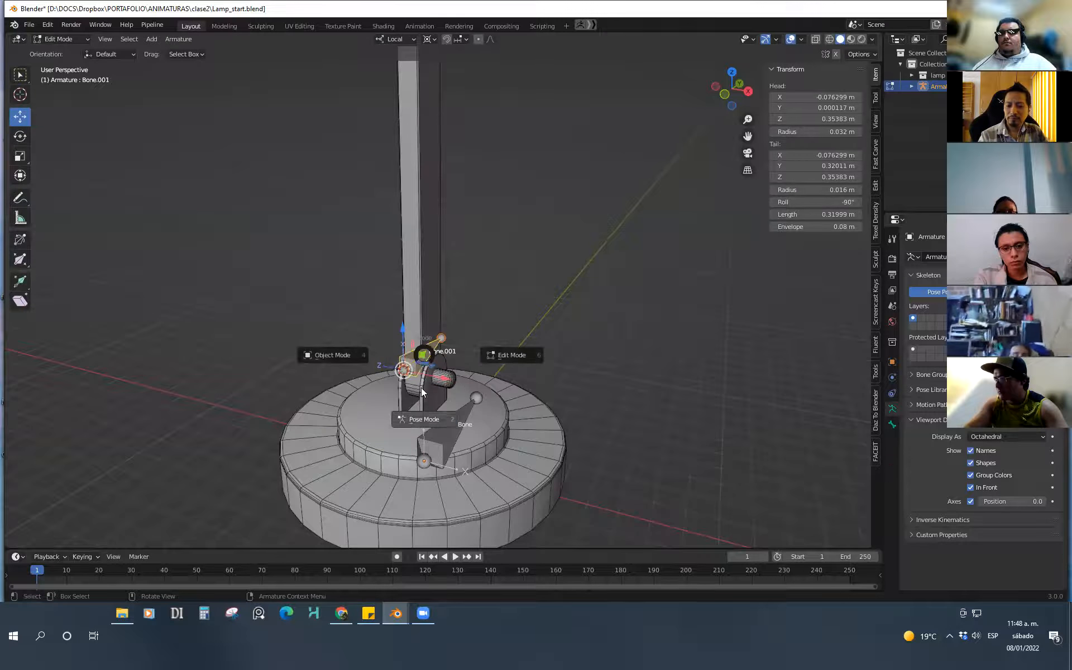
click(421, 393)
middle_drag(489, 363, 522, 349)
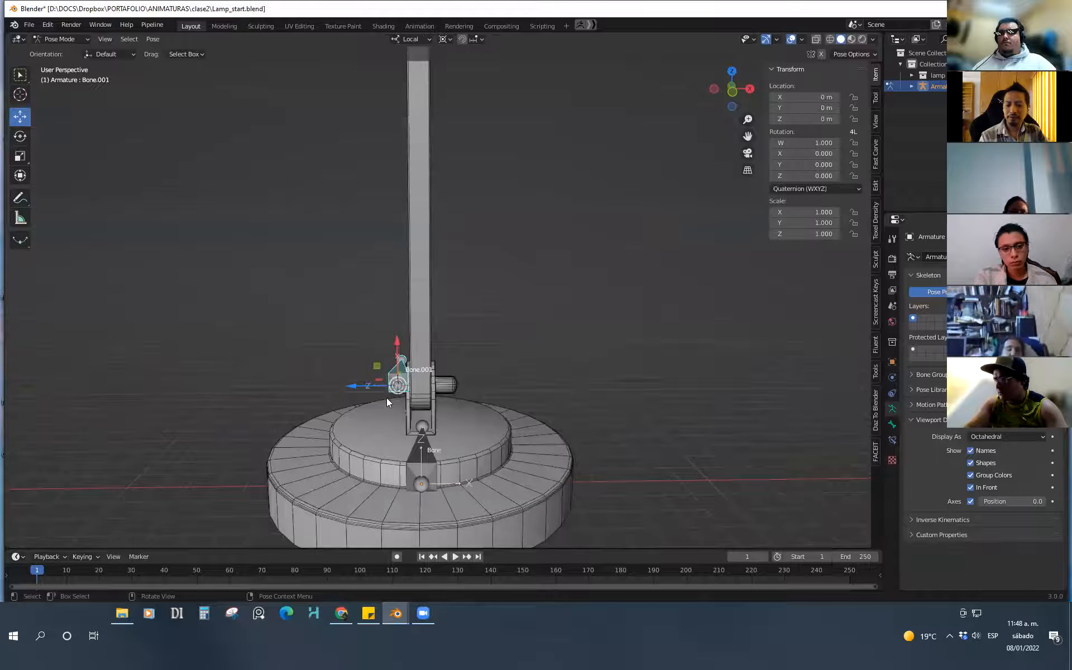
scroll(483, 368, down, 2)
shift+middle_drag(492, 397, 437, 402)
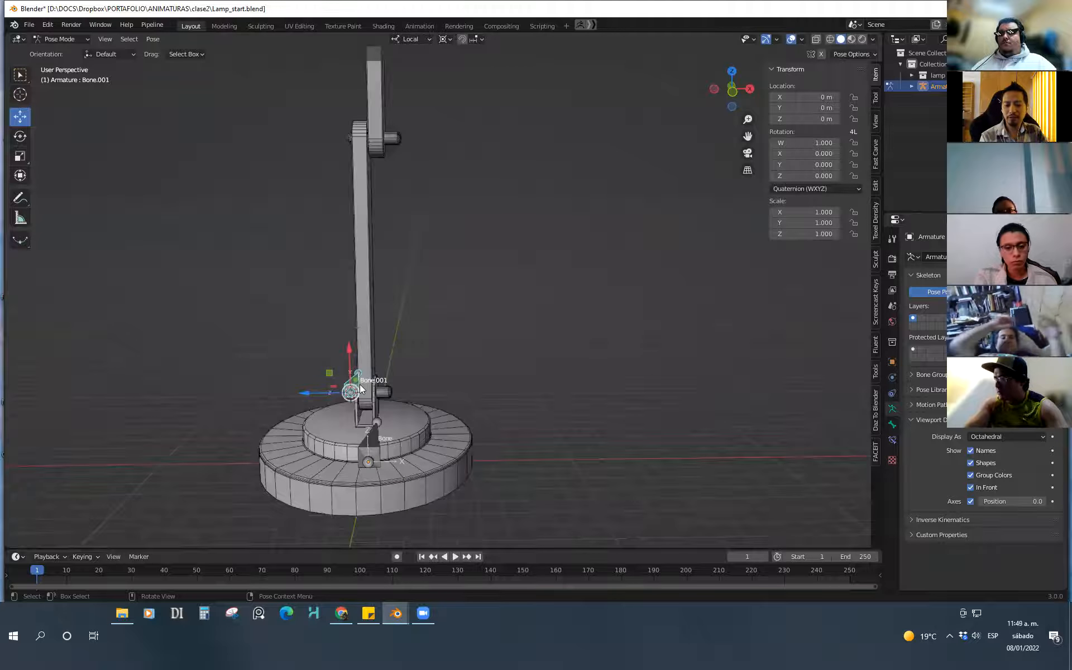
drag(348, 349, 384, 167)
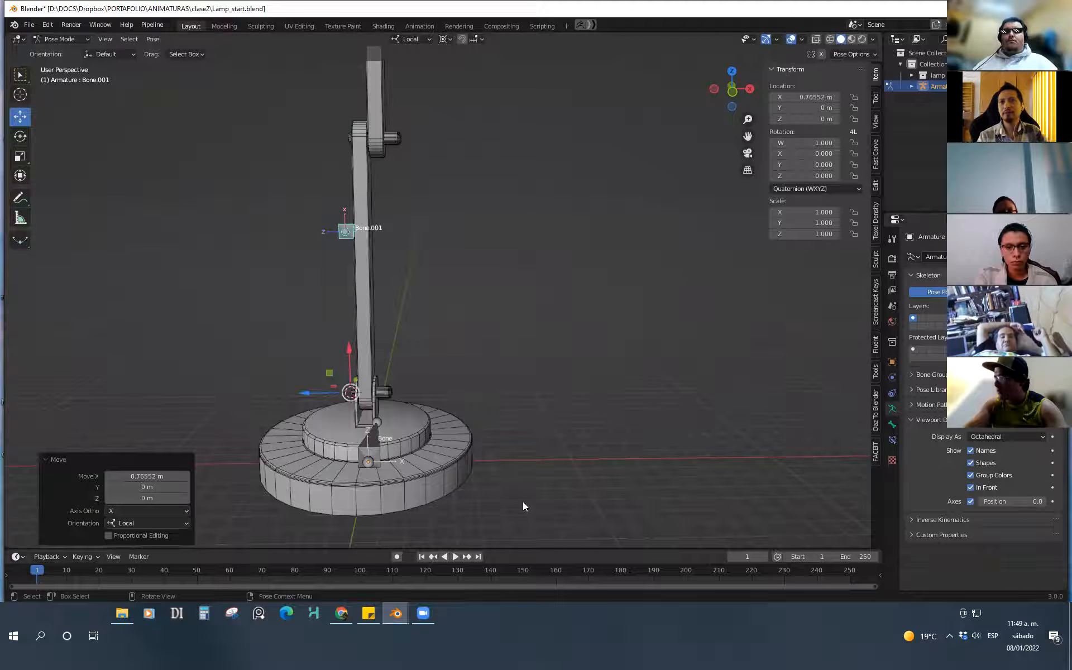
Undo the test move and the roll change of the lower joint's bone
key(alt+g)
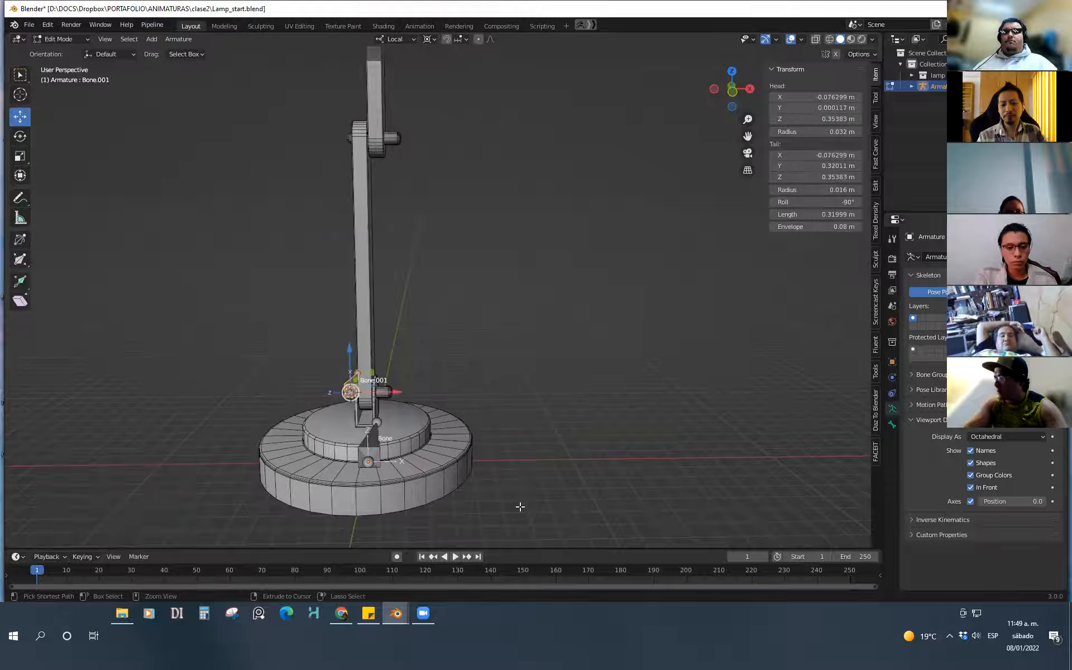
scroll(459, 366, up, 1)
middle_drag(506, 422, 524, 386)
scroll(470, 382, up, 2)
scroll(483, 343, up, 1)
scroll(505, 379, down, 3)
scroll(574, 352, down, 2)
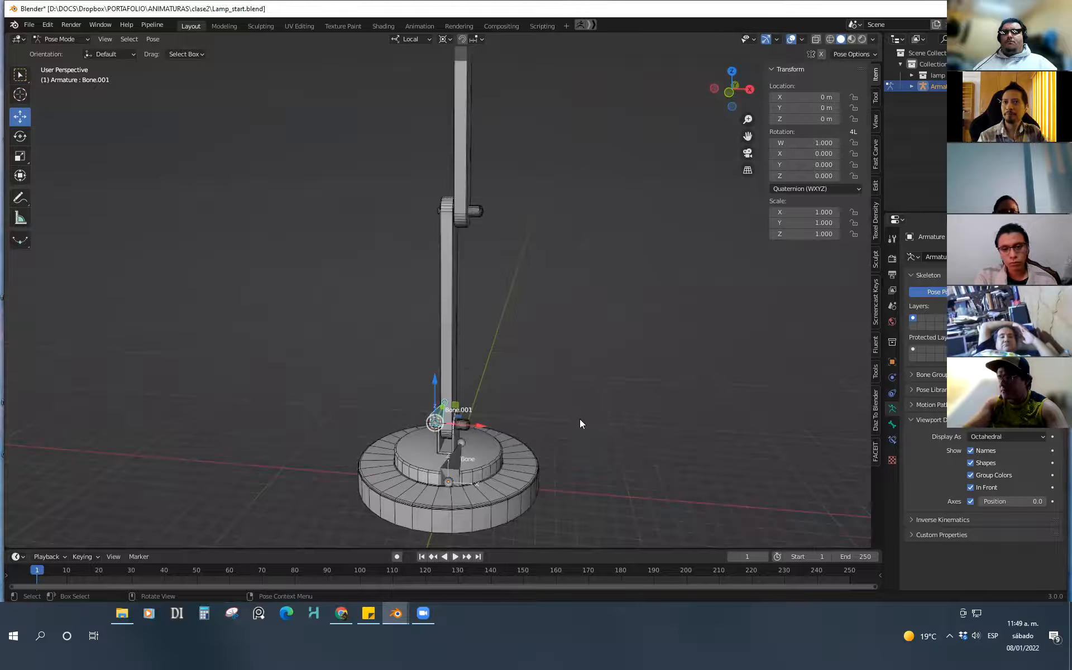
In front view, move the lower joint's bone about 0.0706 m along its local X axis into the arm's centre
scroll(499, 411, up, 5)
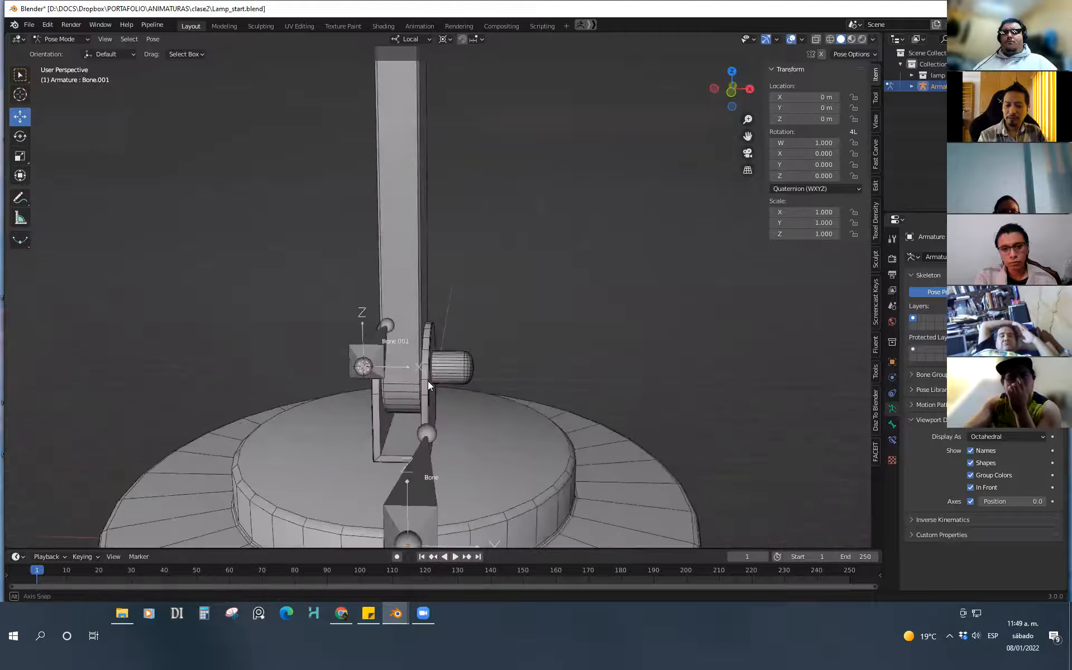
middle_drag(400, 365, 457, 307)
click(729, 84)
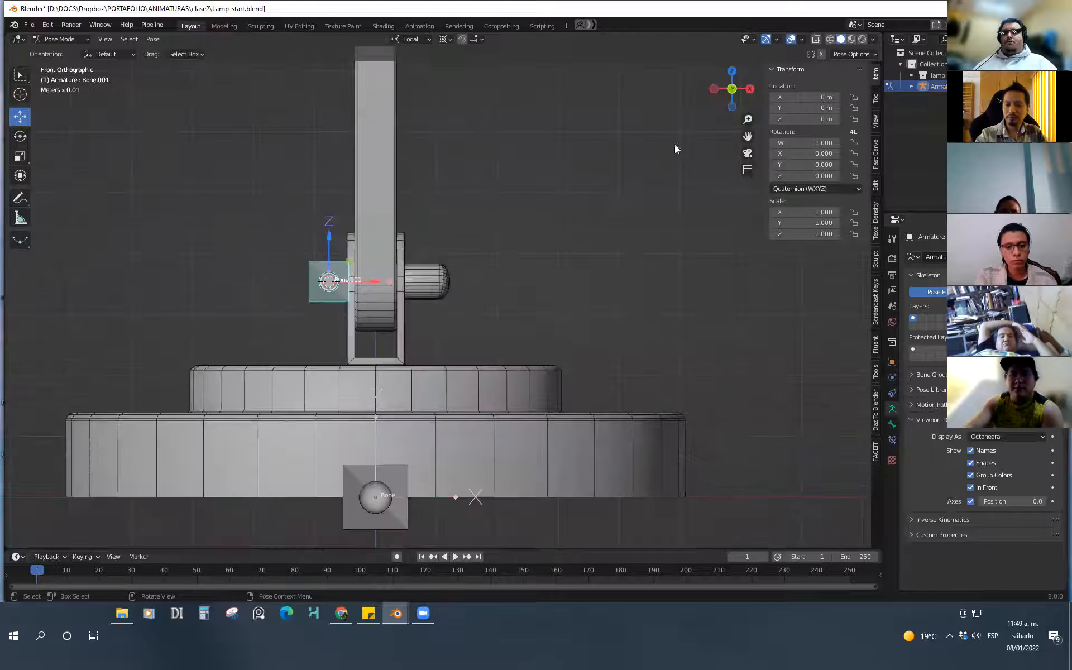
drag(369, 278, 397, 280)
scroll(408, 185, up, 6)
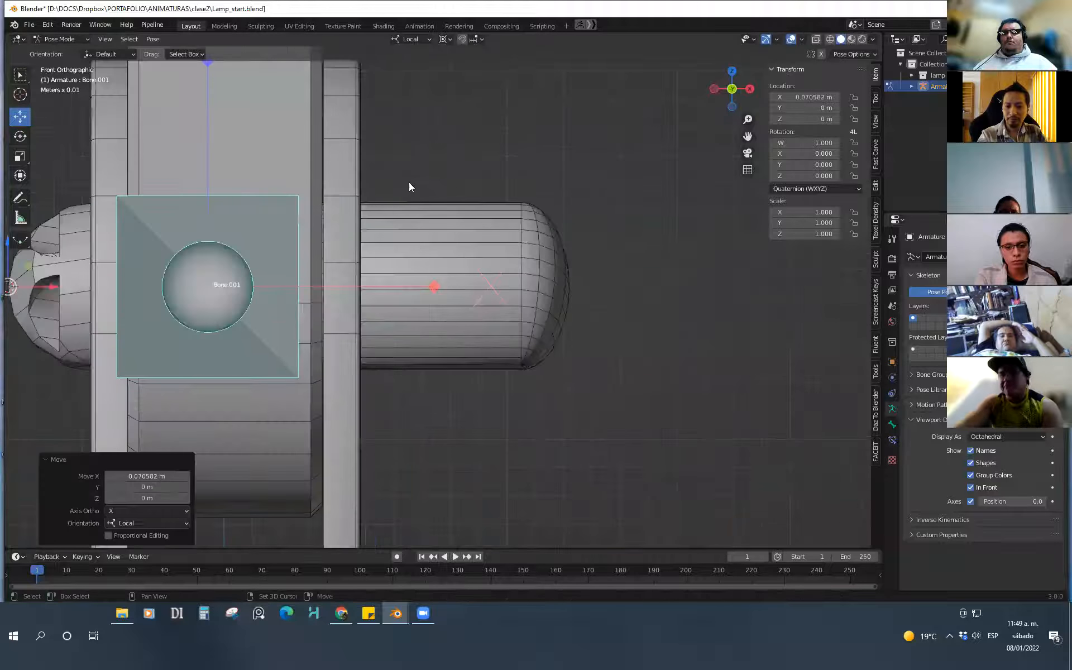
ctrl+middle_drag(519, 302, 464, 355)
shift+middle_drag(464, 355, 572, 340)
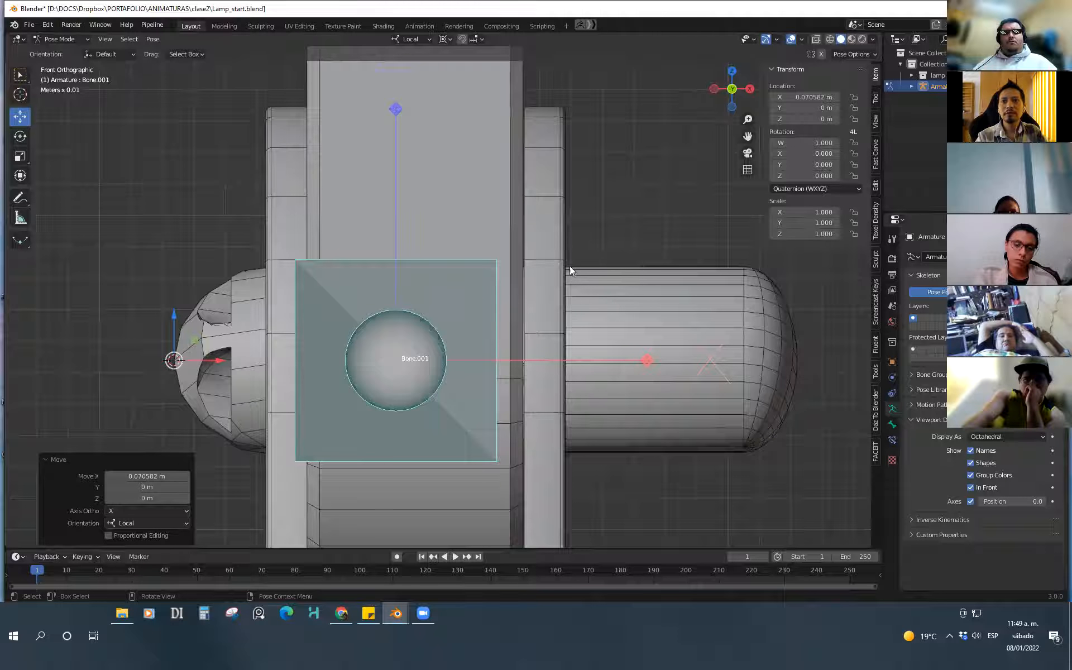
shift+middle_drag(532, 183, 540, 202)
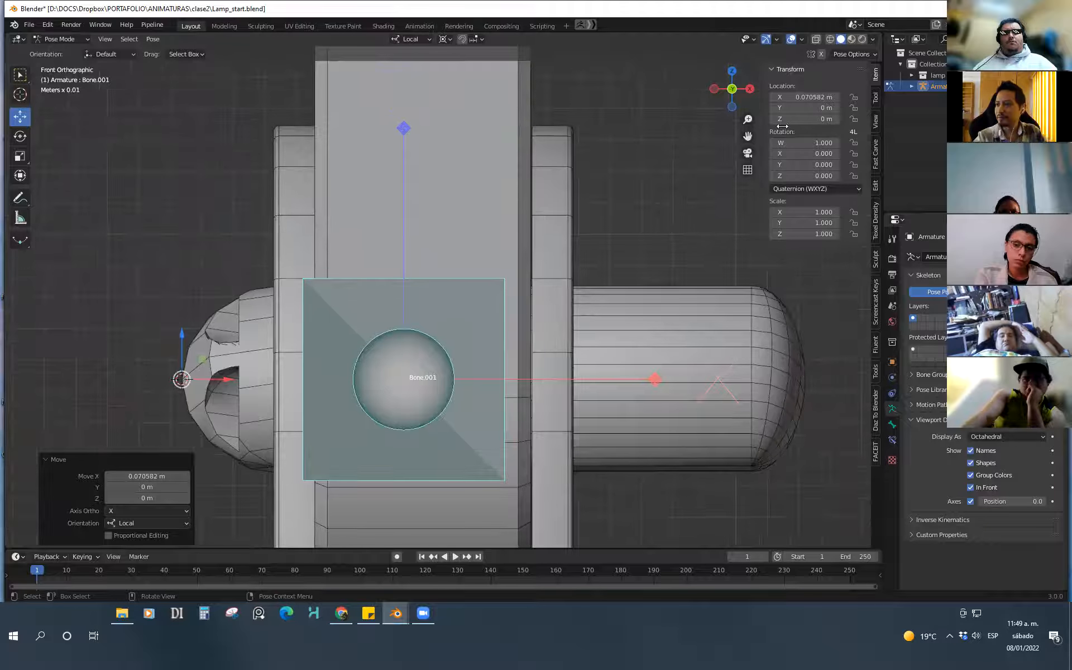
Restore the Lamp_start window to a smaller size and try moving the lower joint's bone further along X
double_click(843, 12)
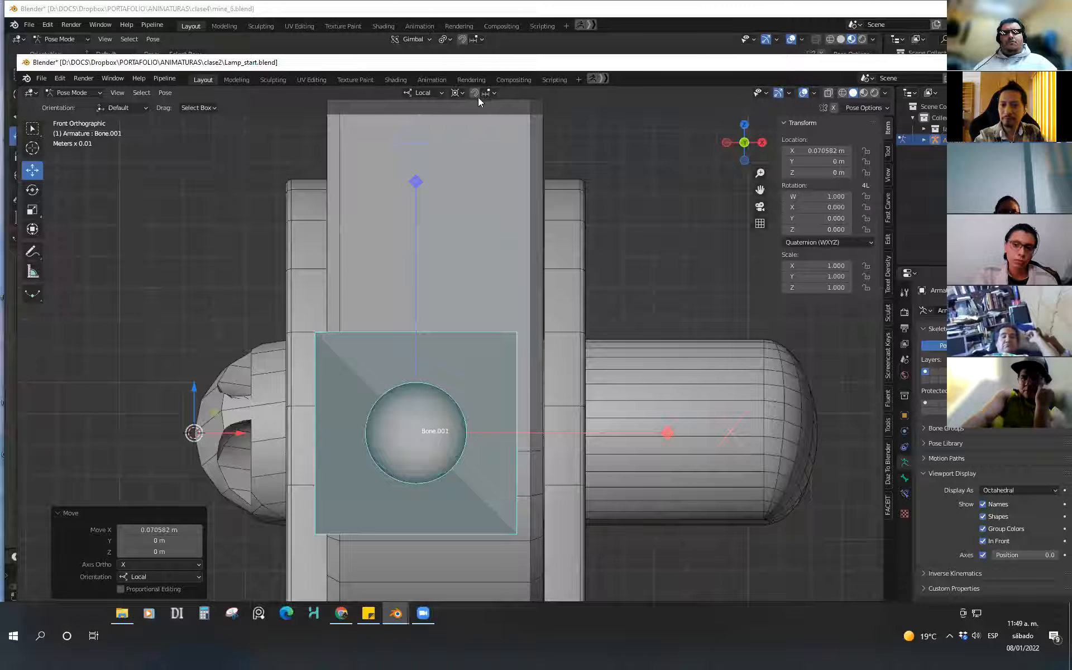
scroll(507, 352, down, 2)
middle_drag(491, 429, 335, 375)
click(438, 330)
click(437, 331)
drag(375, 371, 427, 371)
right_click(427, 371)
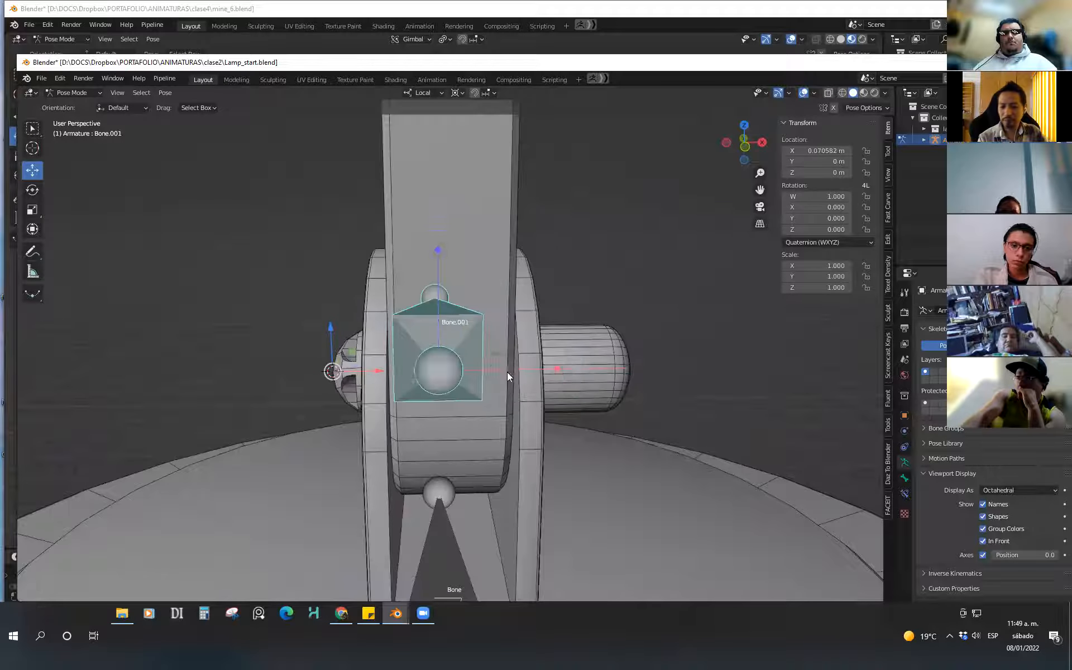
Alternate between Edit Mode and Pose Mode to compare the rest and posed positions of the lower joint's bone
key(ctrl+Tab)
click(586, 372)
key(ctrl+Tab)
click(501, 443)
scroll(494, 402, down, 10)
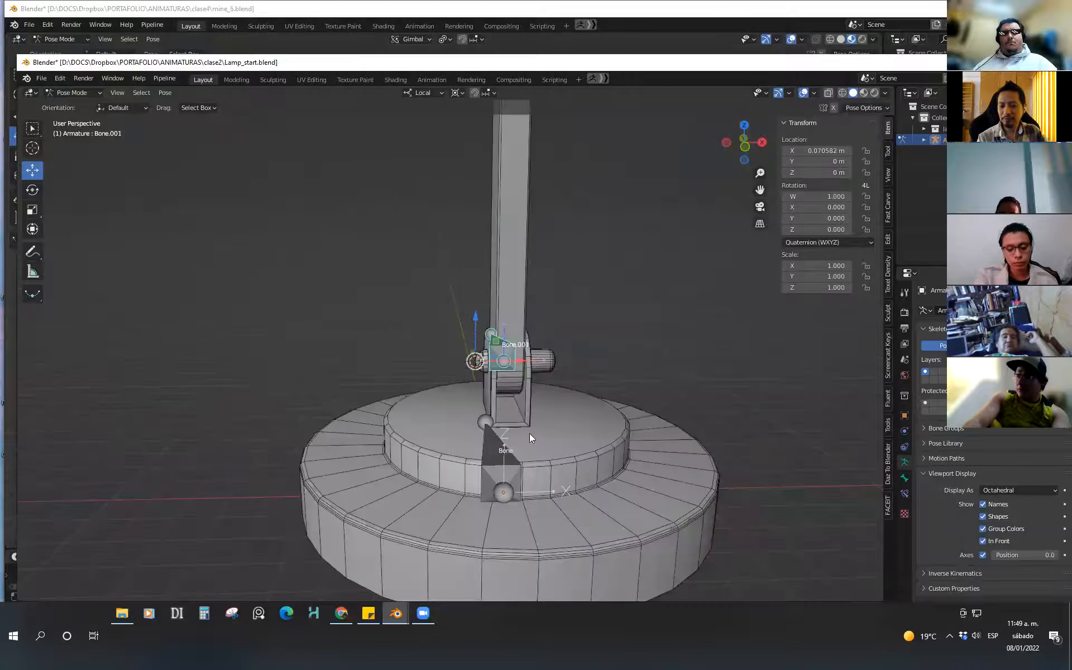
key(ctrl+Tab)
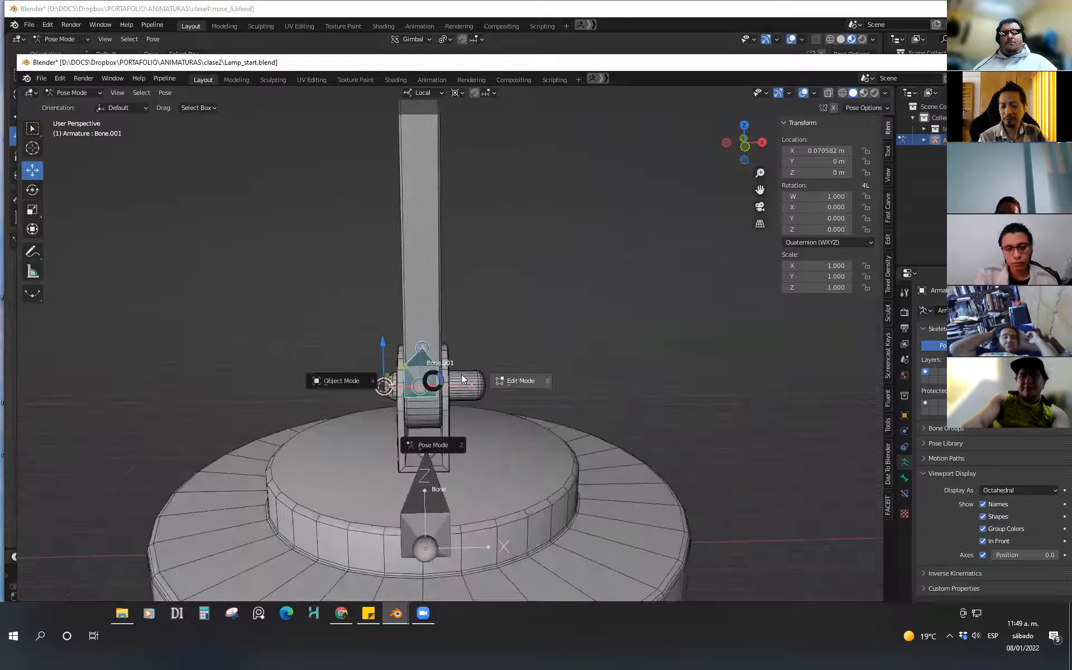
click(516, 404)
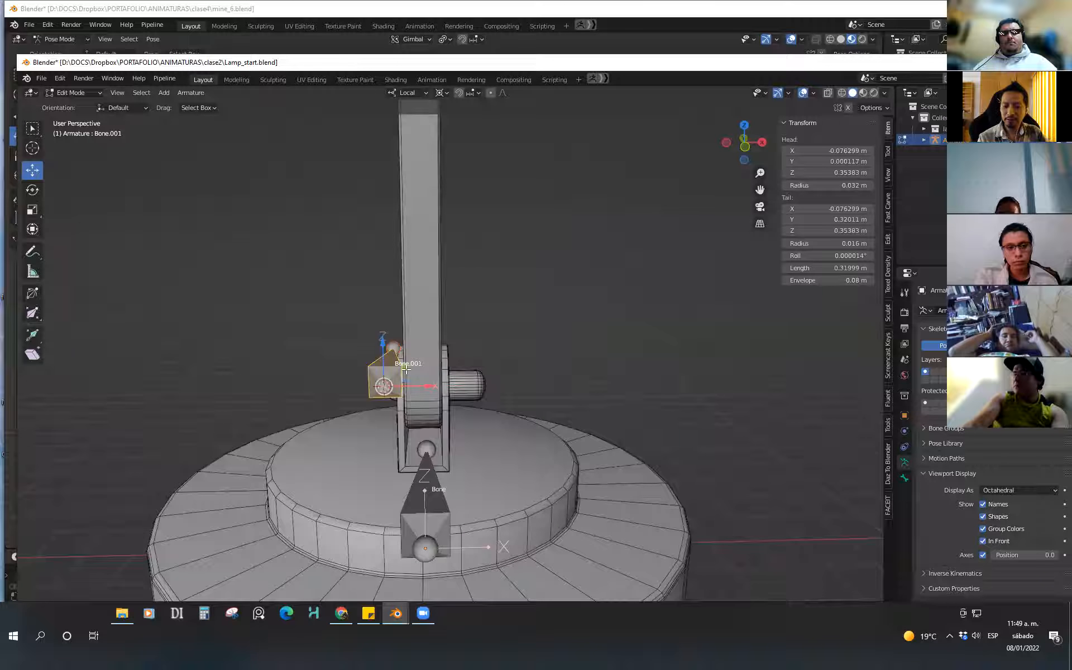
key(ctrl+Tab)
click(417, 393)
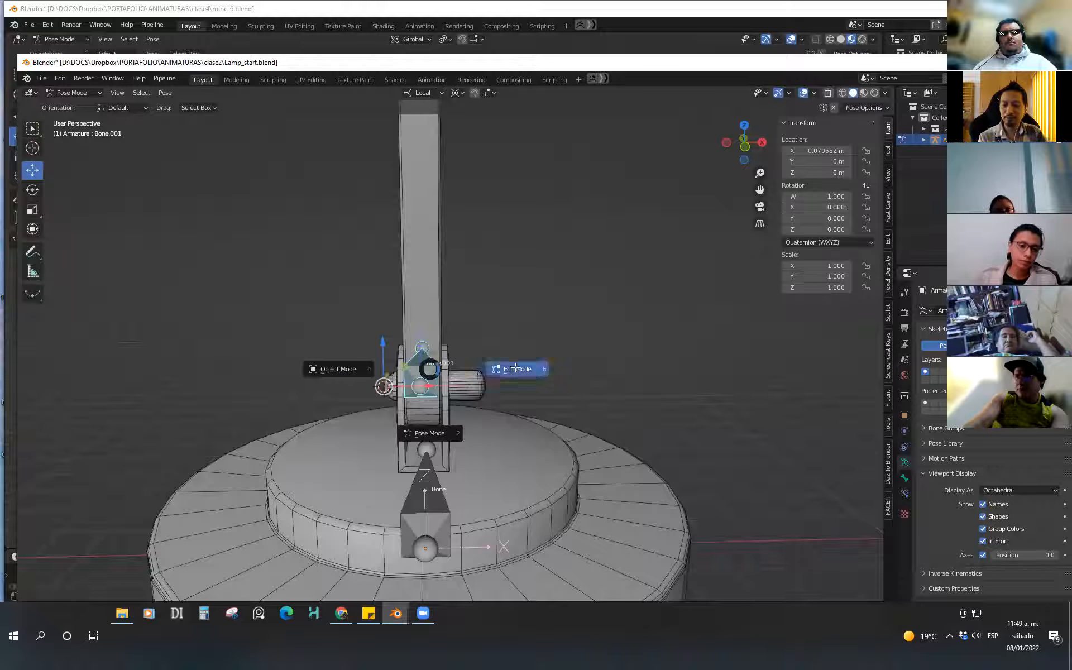
click(498, 368)
key(ctrl+Tab)
click(408, 431)
scroll(489, 423, down, 2)
shift+middle_drag(489, 424, 487, 423)
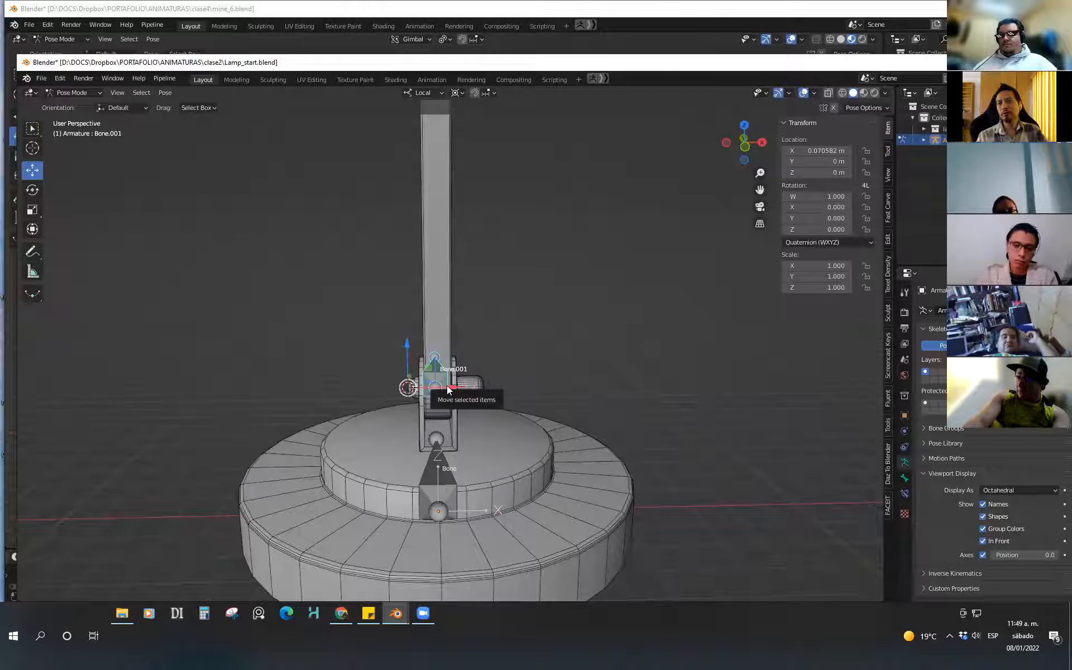
key(ctrl+Tab)
click(515, 394)
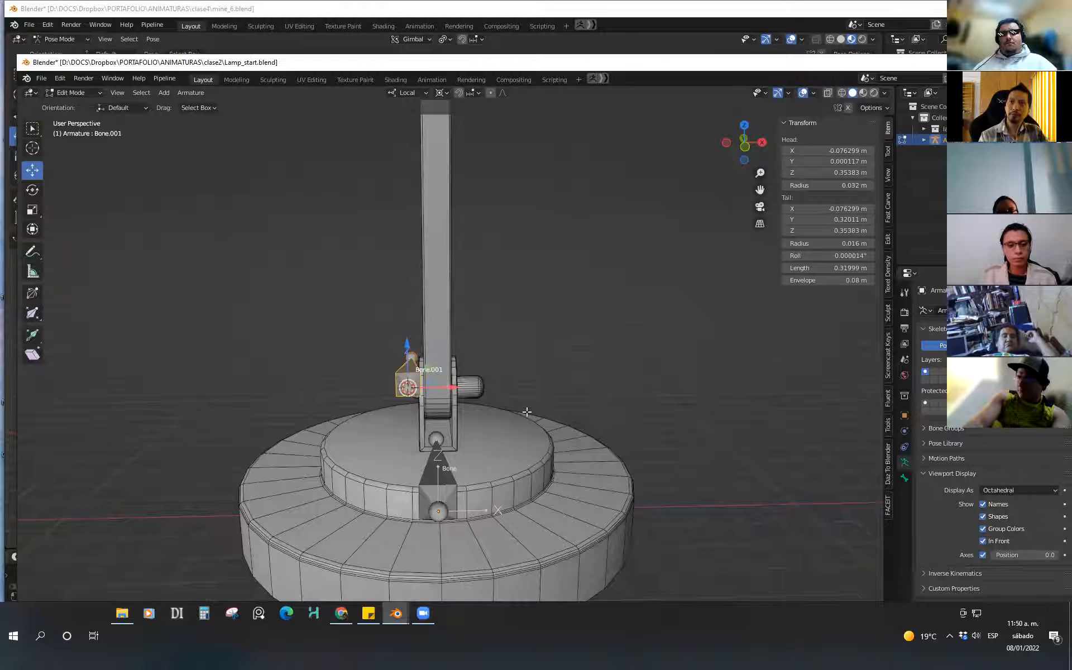
key(ctrl+Tab)
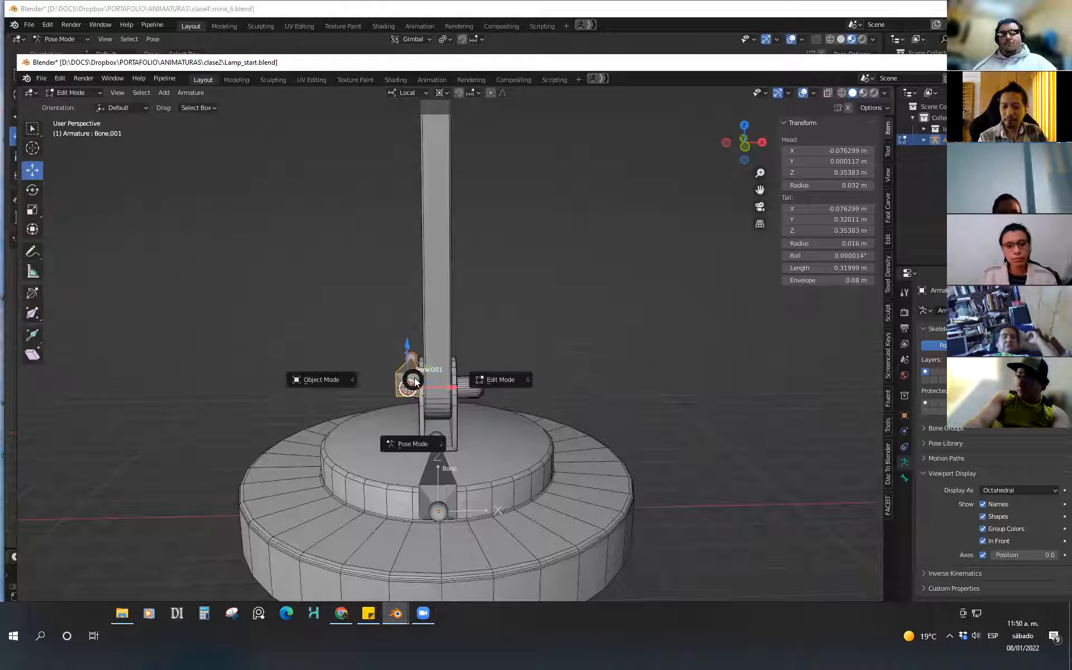
click(417, 442)
key(ctrl+Tab)
click(507, 376)
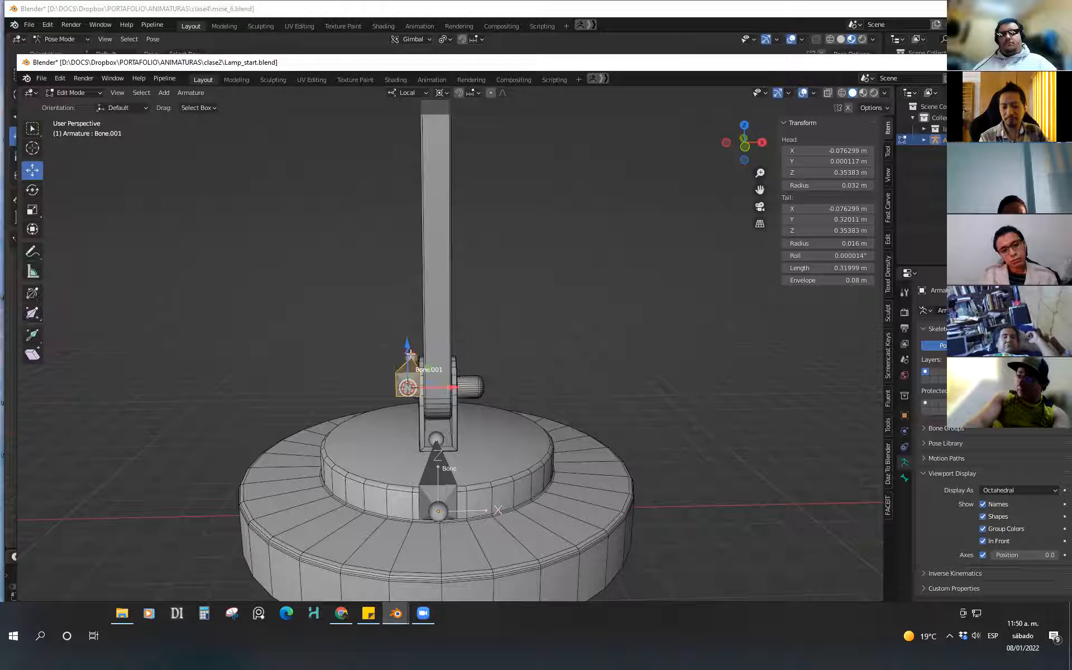
key(ctrl+Tab)
click(420, 436)
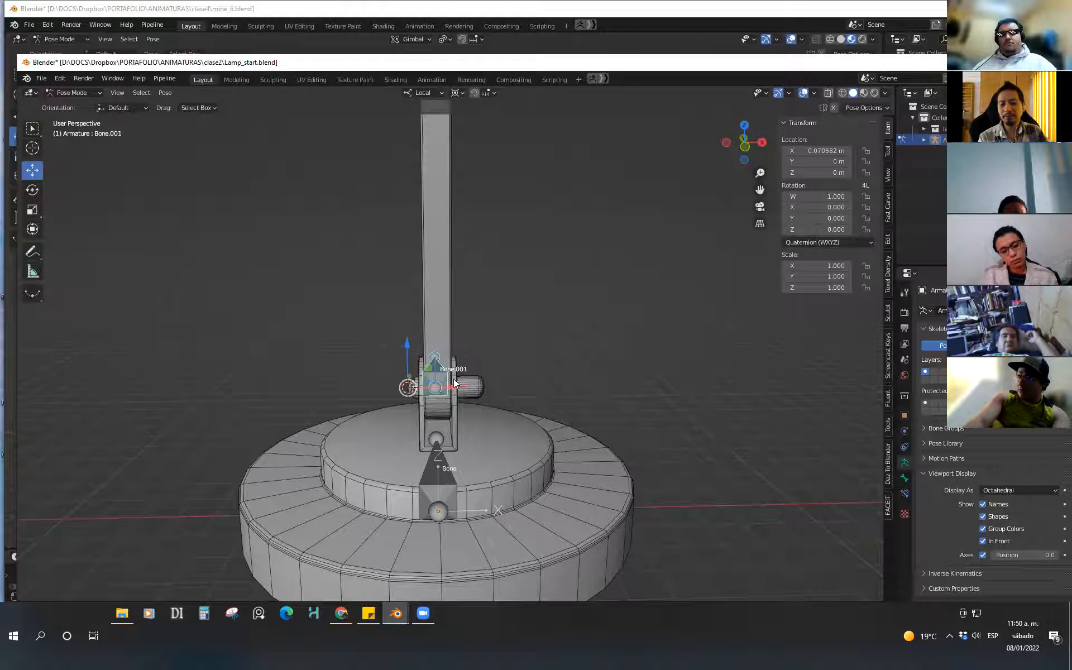
key(ctrl+Tab)
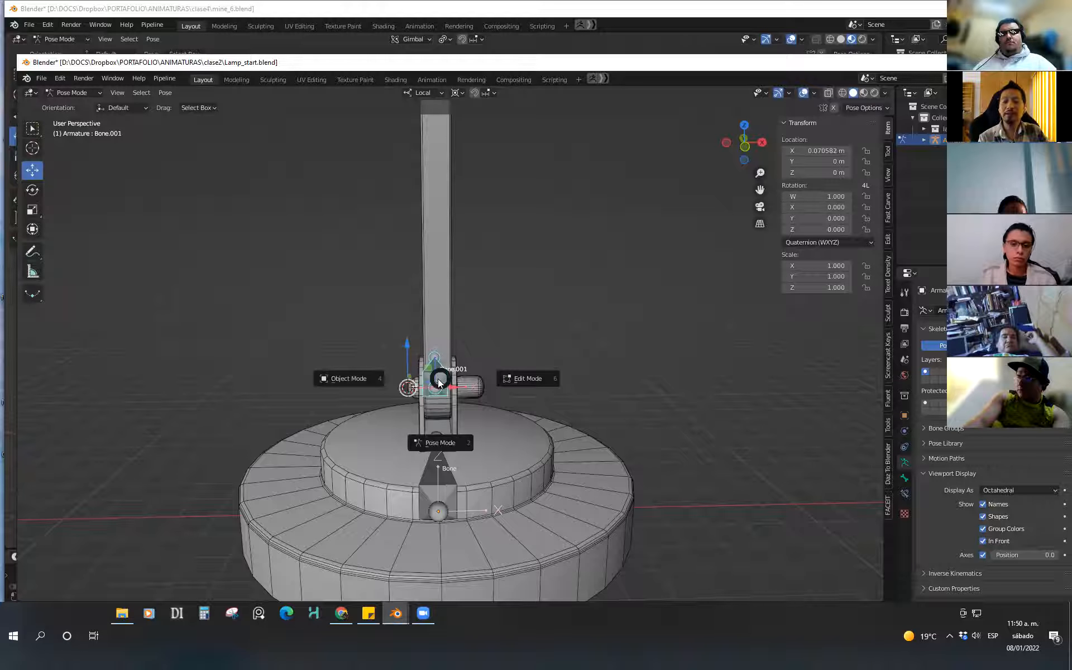
click(526, 377)
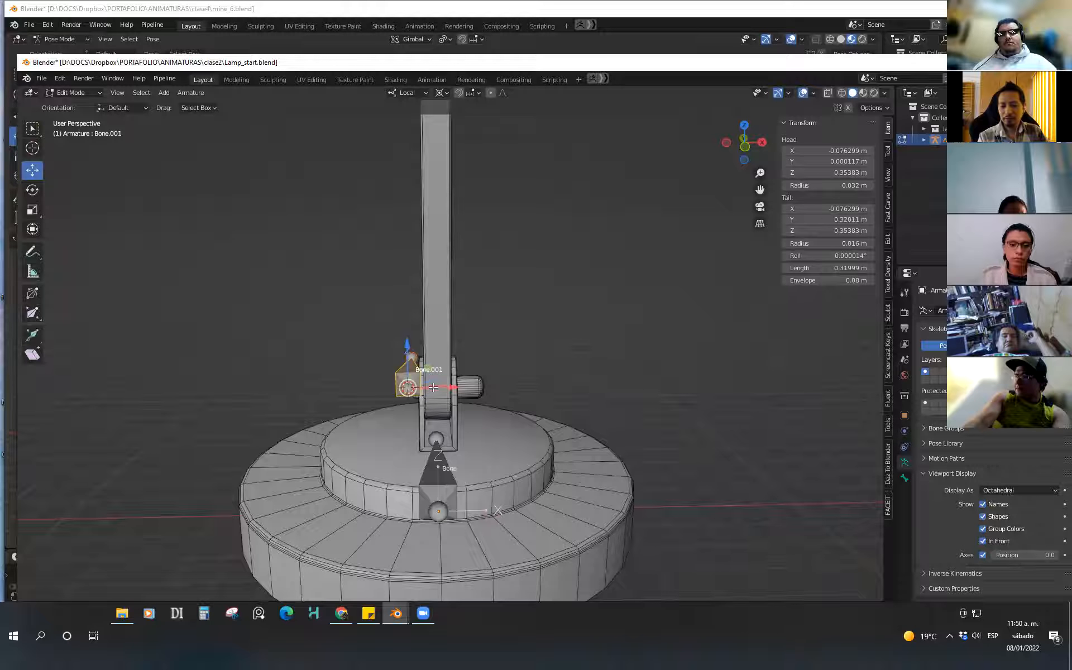
key(ctrl+Tab)
click(434, 437)
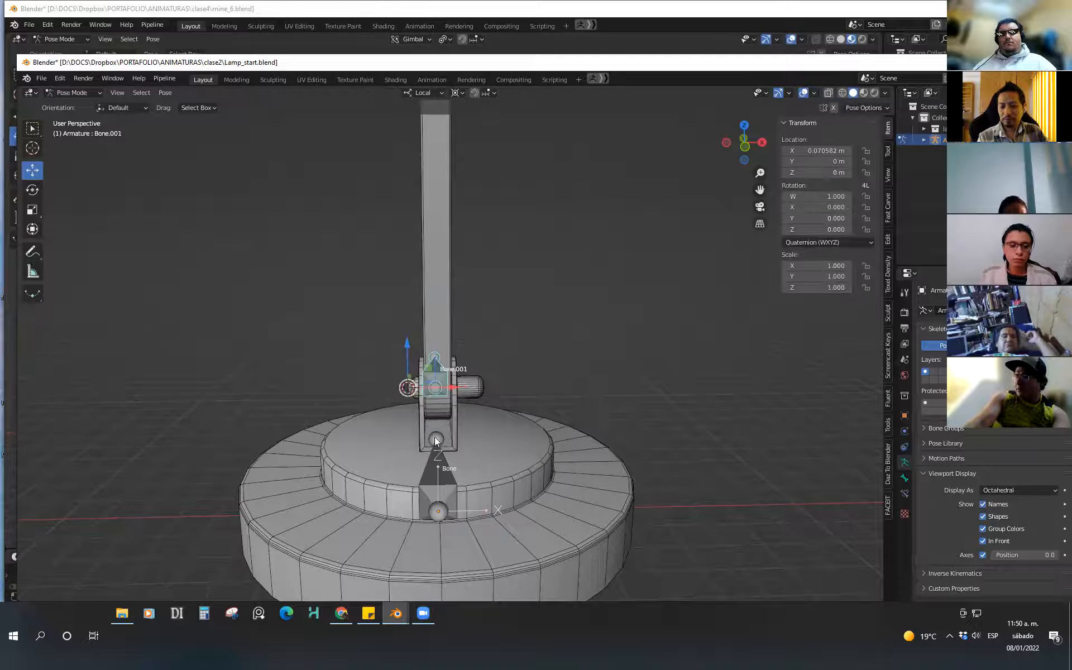
Clear the pose location of the lower joint's bone so it sits at its rest position
key(alt+a)
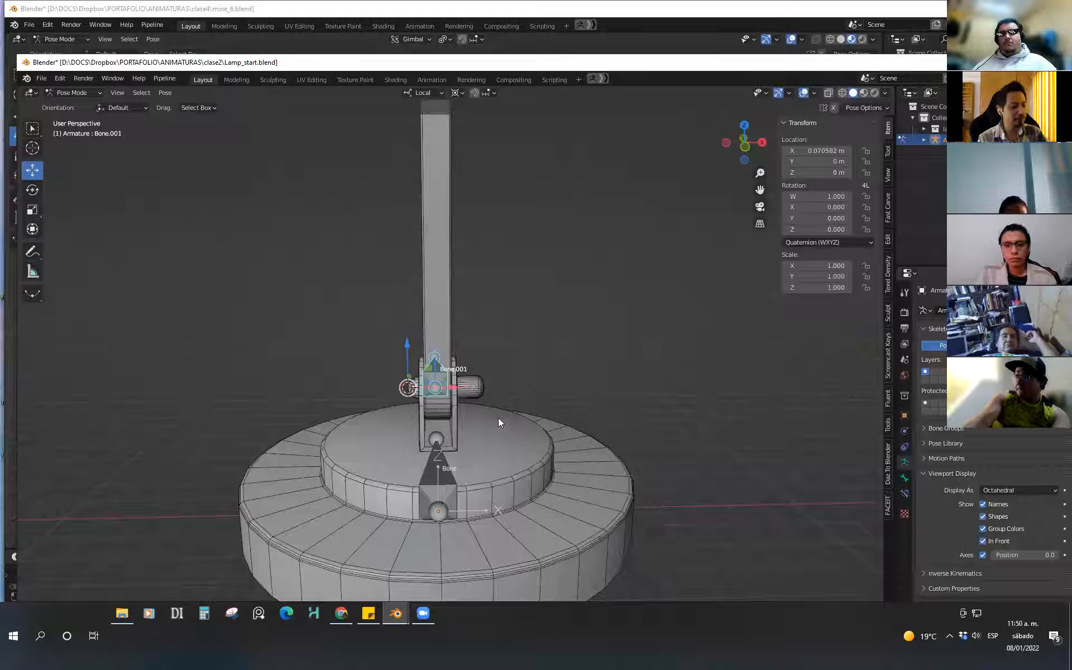
key(alt+g)
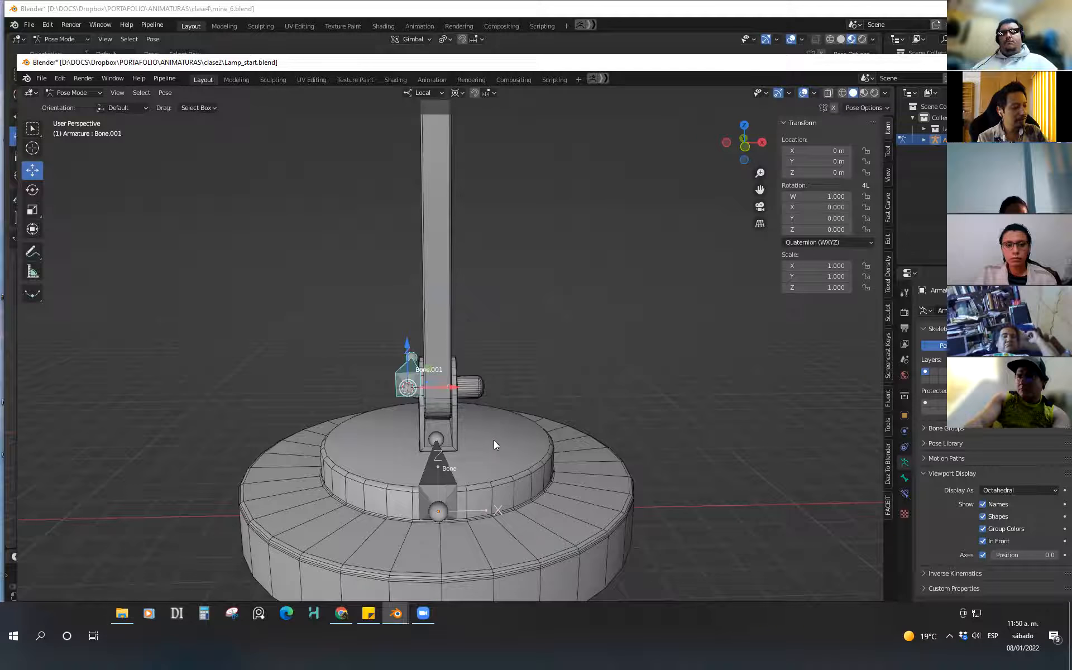
middle_drag(519, 398, 488, 403)
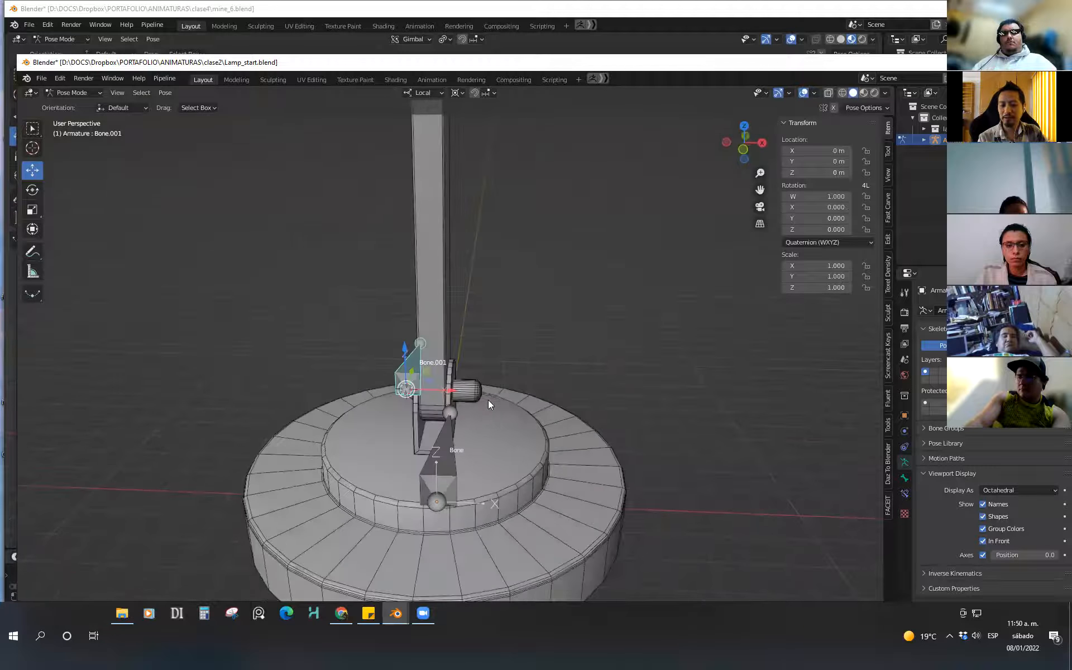
Try posing the lower joint's bone away from the lamp by moving, rotating and scaling it to about 1.636
key(g)
click(605, 320)
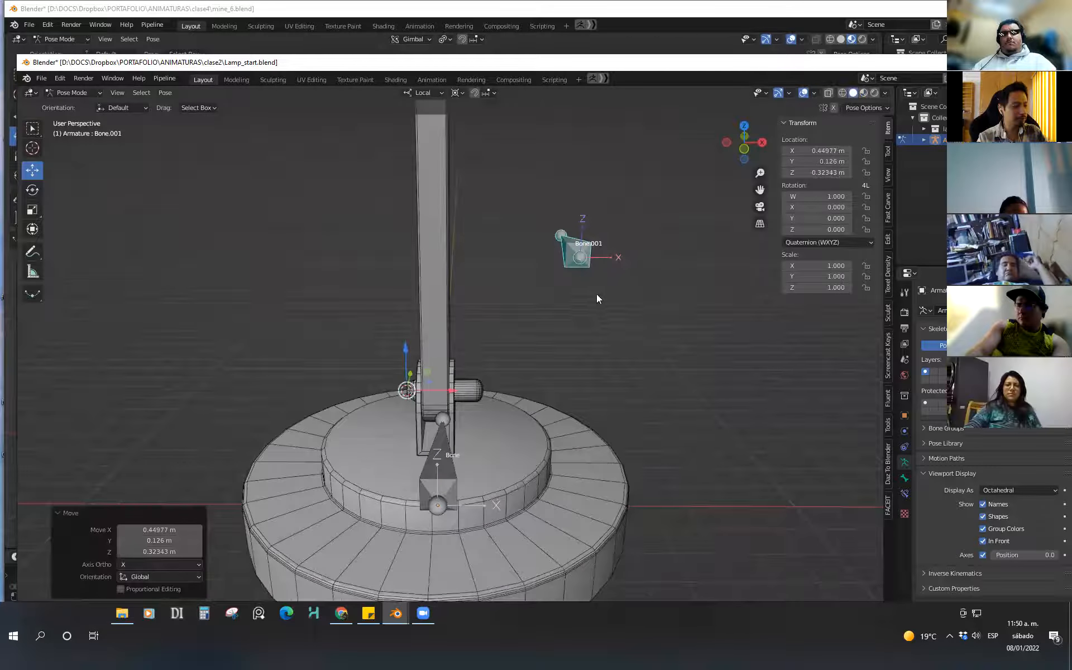
key(r)
click(606, 312)
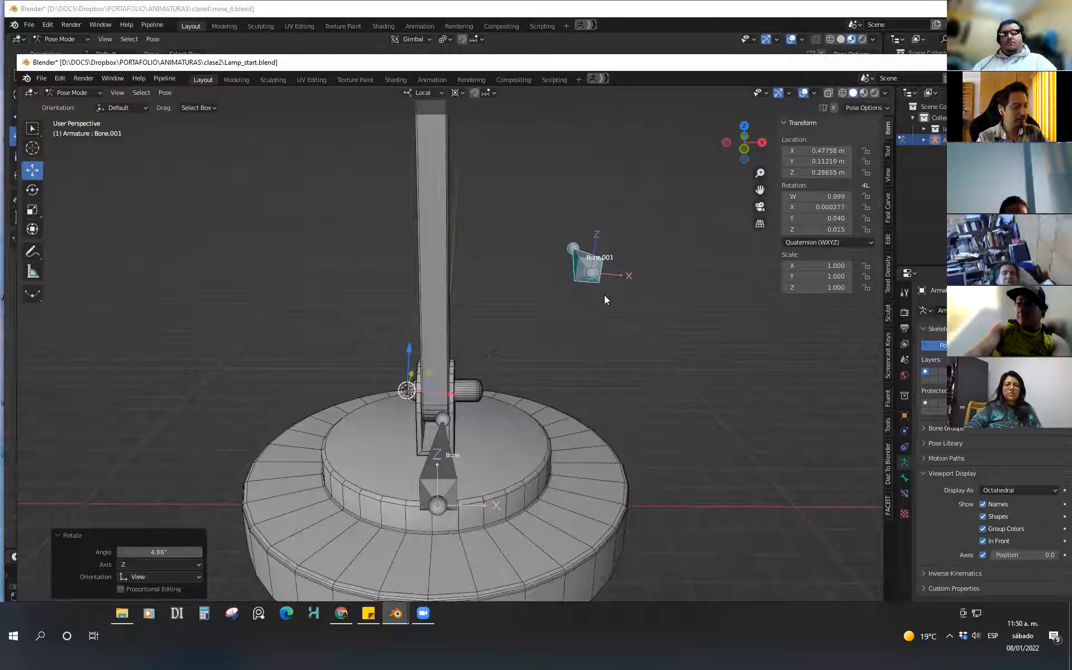
key(s)
click(758, 468)
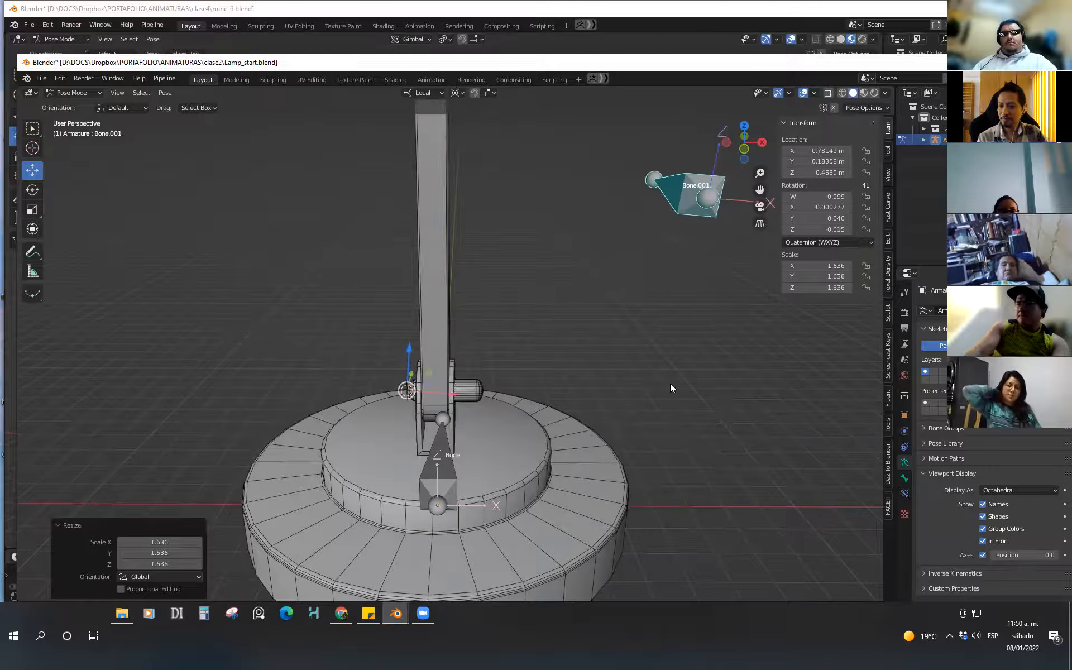
scroll(614, 391, down, 5)
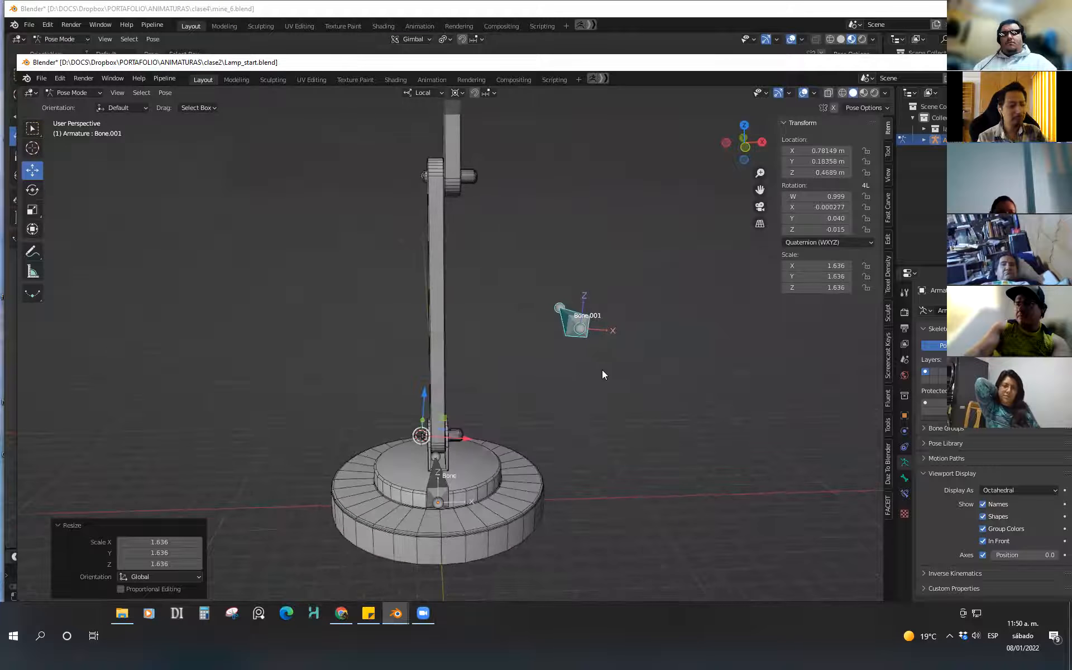
Clear the pose rotation, scale and location of the lower joint's bone
key(alt+r)
key(alt+s)
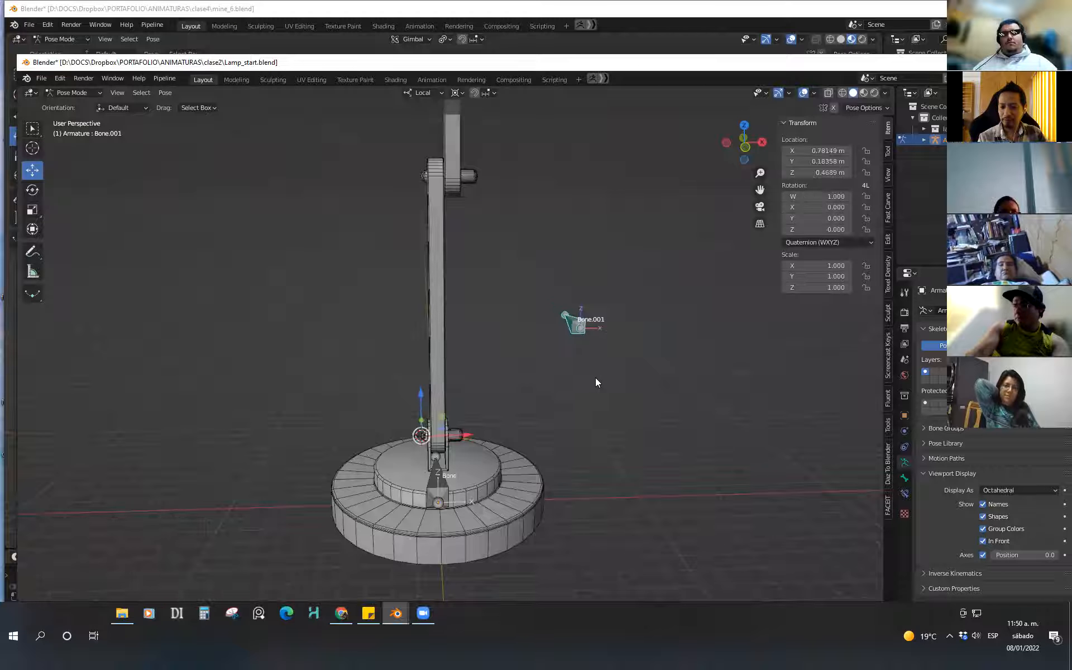
key(alt+g)
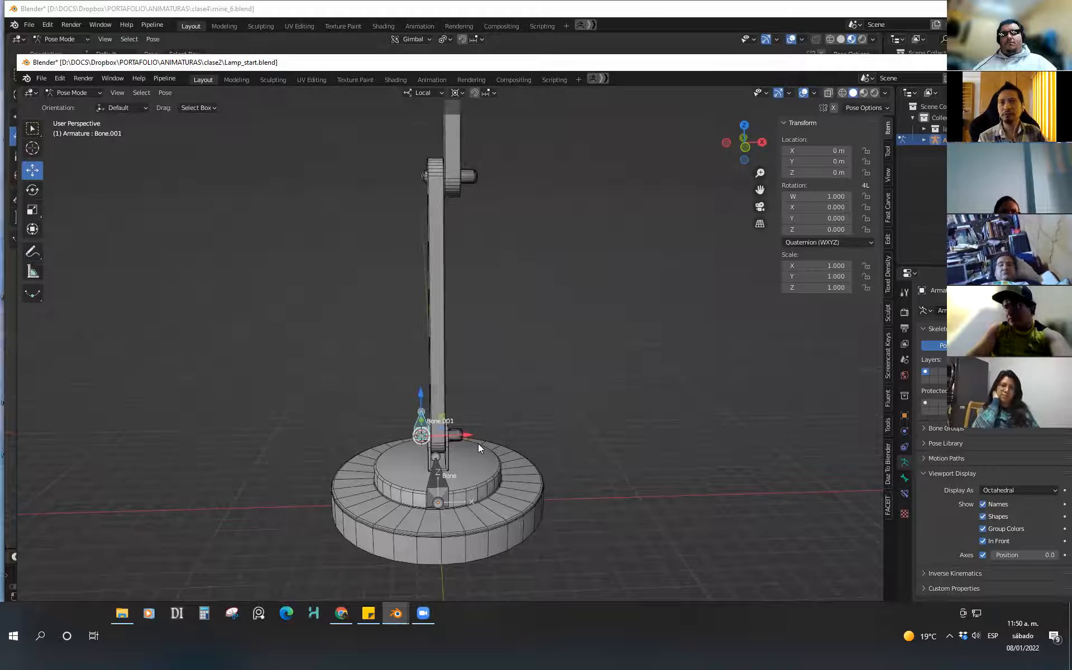
In Edit Mode, move the lower joint's bone about 0.063 m along its local X axis into the arm
key(ctrl+Tab)
click(492, 436)
scroll(470, 393, up, 4)
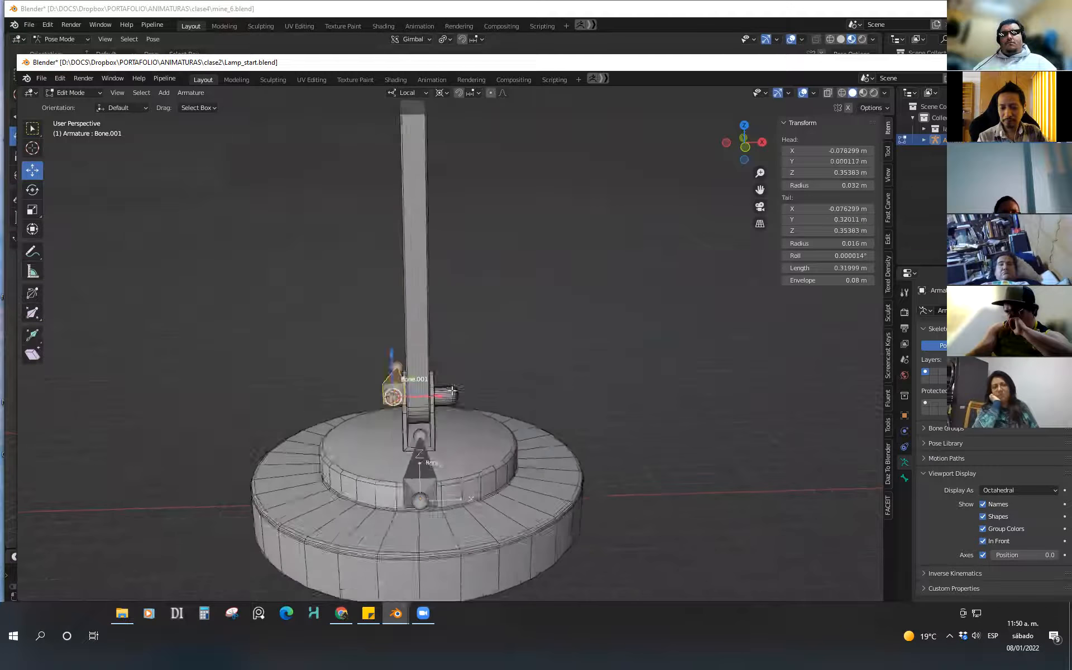
scroll(471, 392, up, 5)
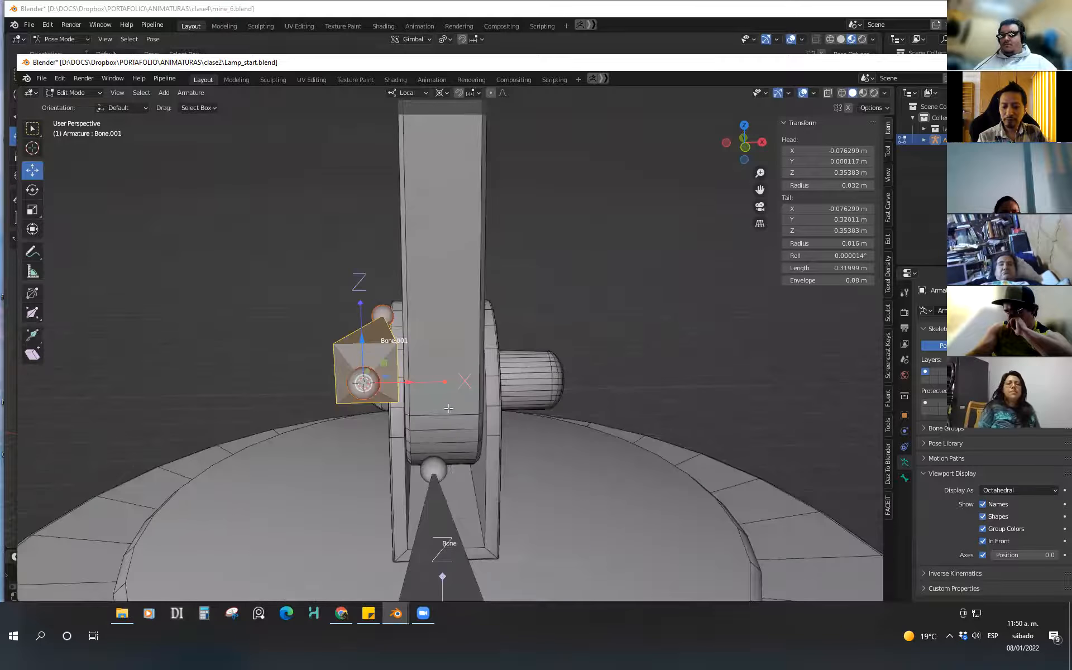
drag(394, 407, 479, 407)
click(744, 143)
scroll(446, 403, up, 3)
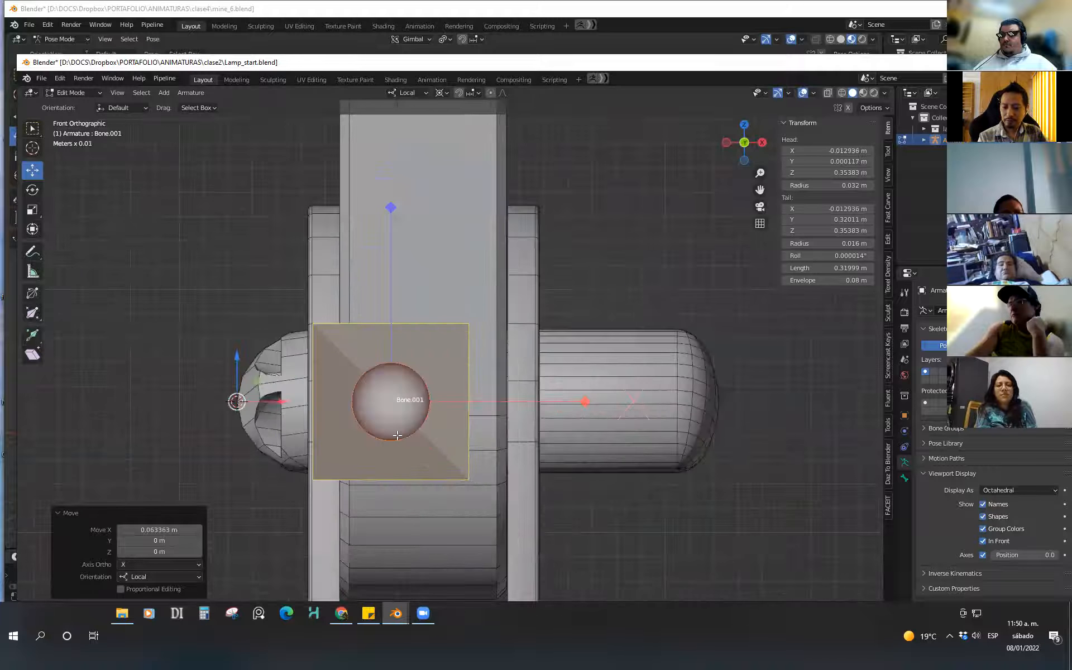
Set the transform pivot point to Active Element
click(289, 295)
click(349, 341)
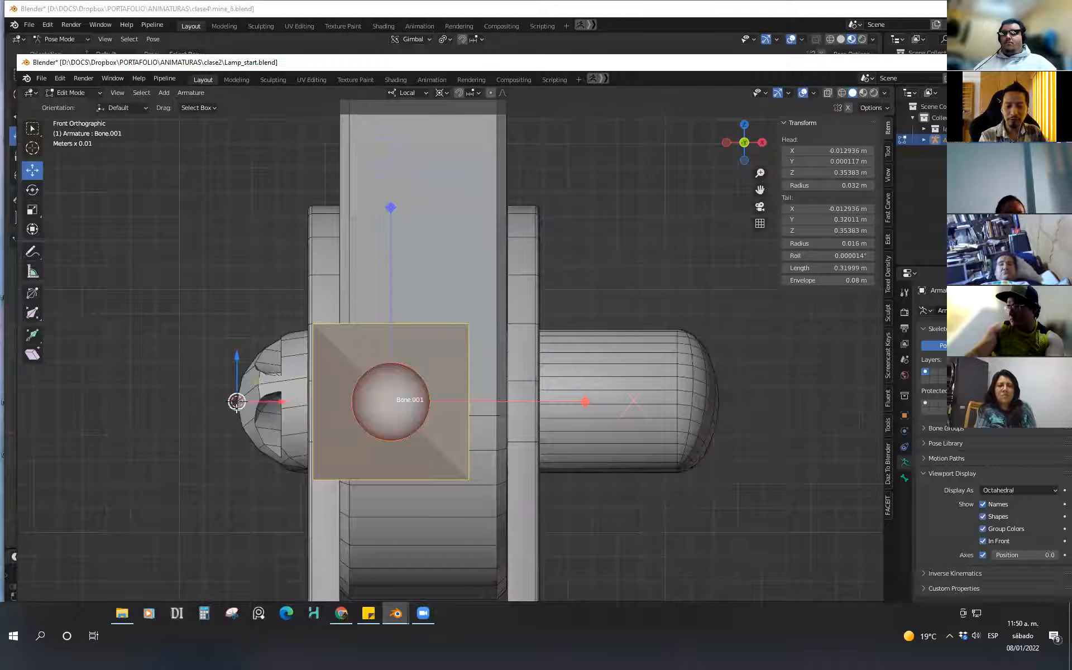
click(445, 95)
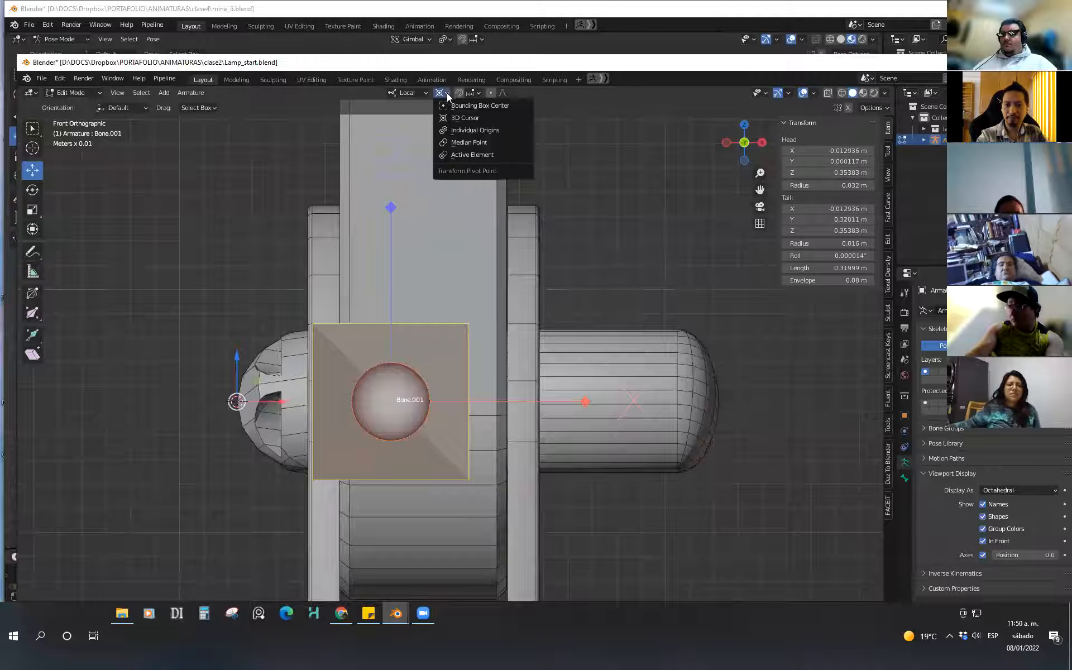
click(442, 92)
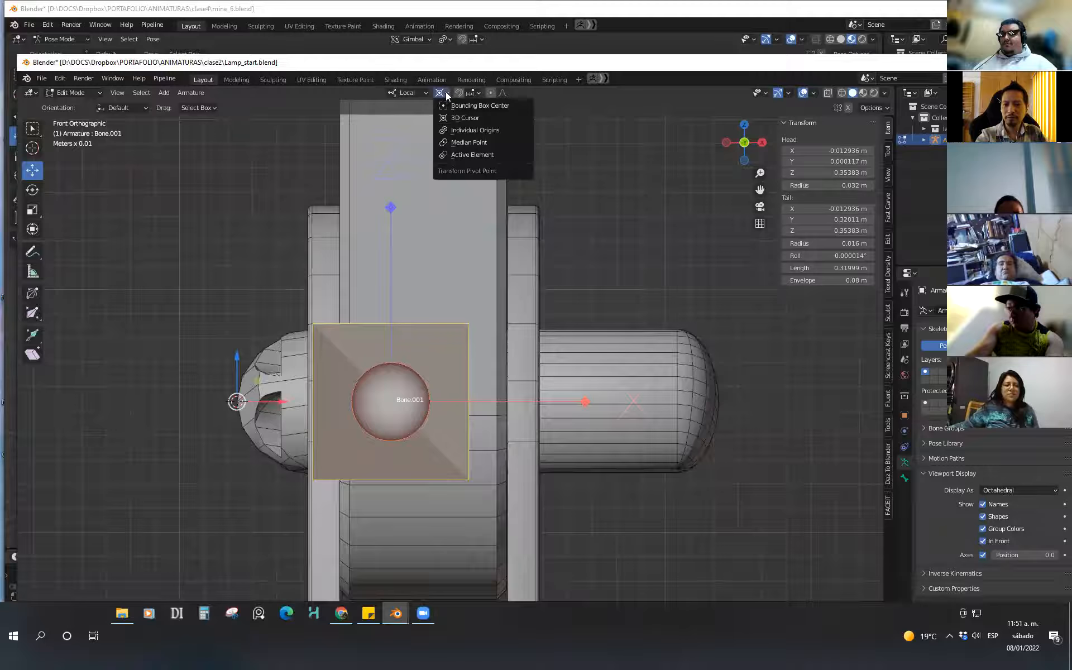
click(484, 155)
In front view, move the lower joint's bone about 0.013 m along local X to centre it in the arm
middle_drag(484, 414, 450, 401)
click(743, 150)
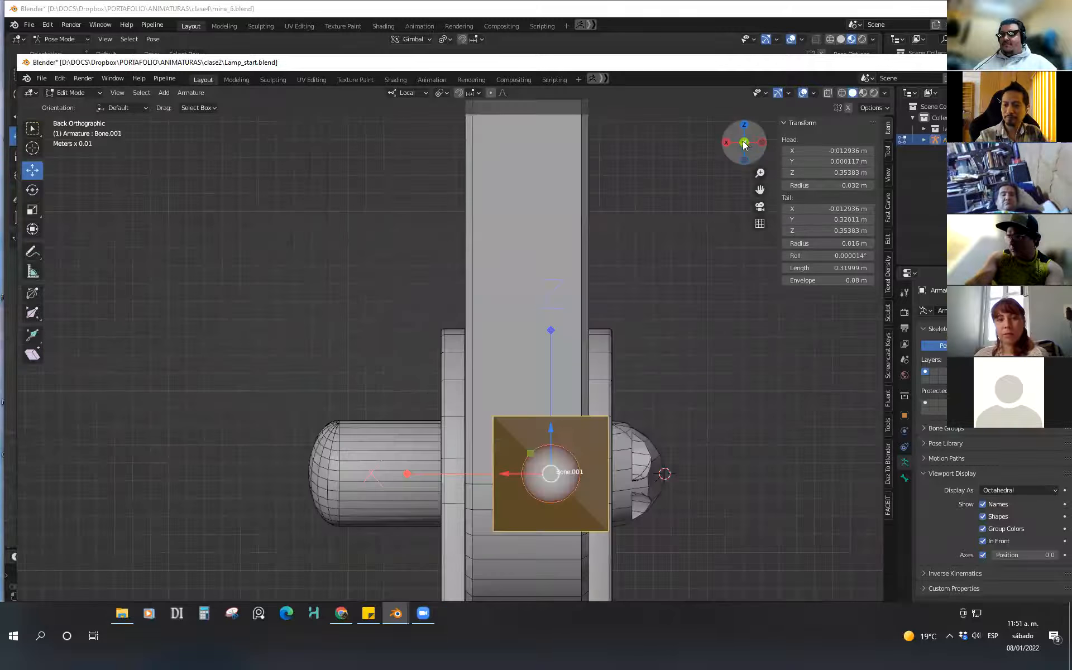
click(744, 143)
scroll(391, 475, up, 2)
key(g)
key(x)
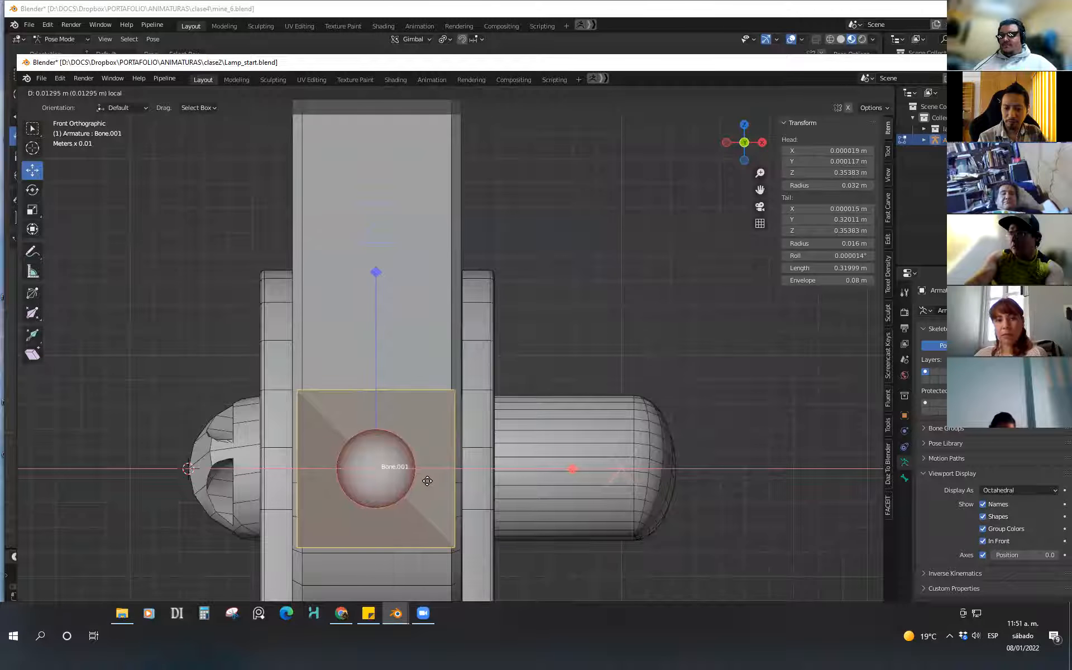
click(428, 482)
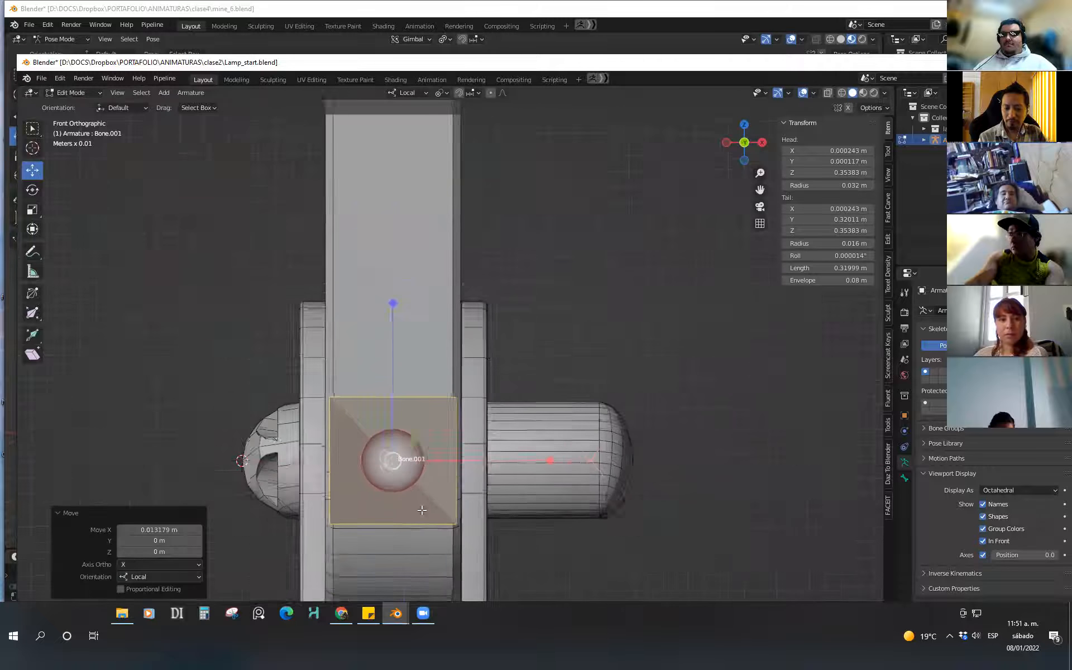
Examine from several angles how the bone is aligned inside the lower joint
scroll(449, 458, down, 2)
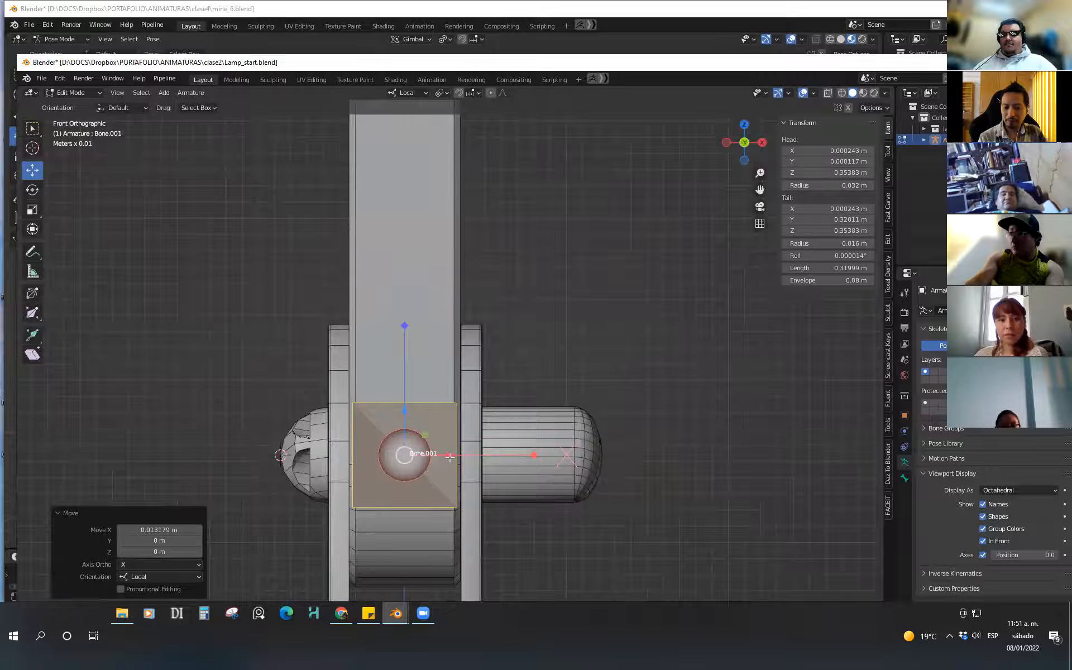
scroll(442, 418, down, 4)
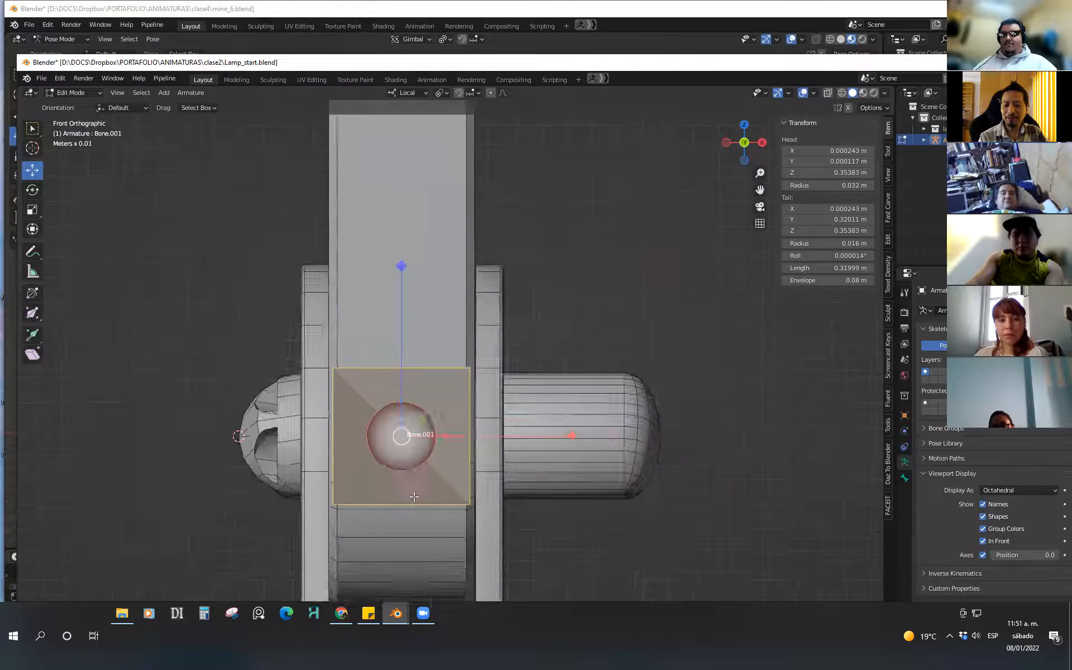
mouse_move(470, 436)
middle_down()
mouse_move(524, 423)
mouse_move(474, 420)
mouse_move(458, 431)
middle_up()
scroll(477, 431, down, 3)
middle_drag(506, 377, 572, 394)
scroll(517, 425, up, 2)
middle_drag(500, 421, 412, 397)
scroll(438, 431, up, 3)
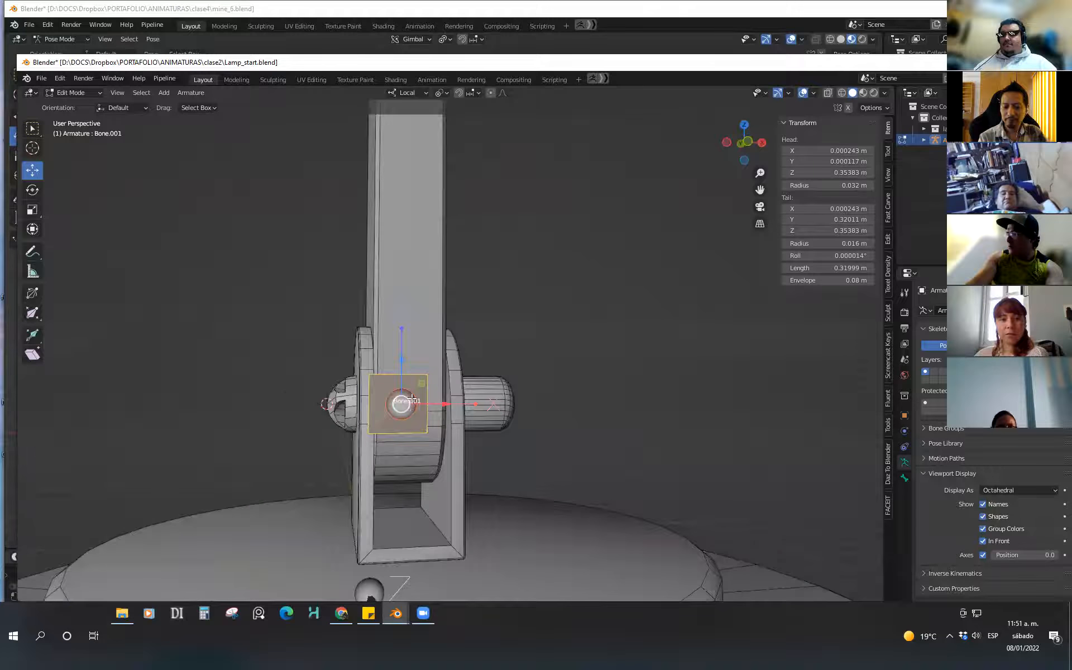
Try rotating the lower joint's bone about its local X axis in Pose Mode
click(411, 455)
middle_drag(506, 380, 237, 353)
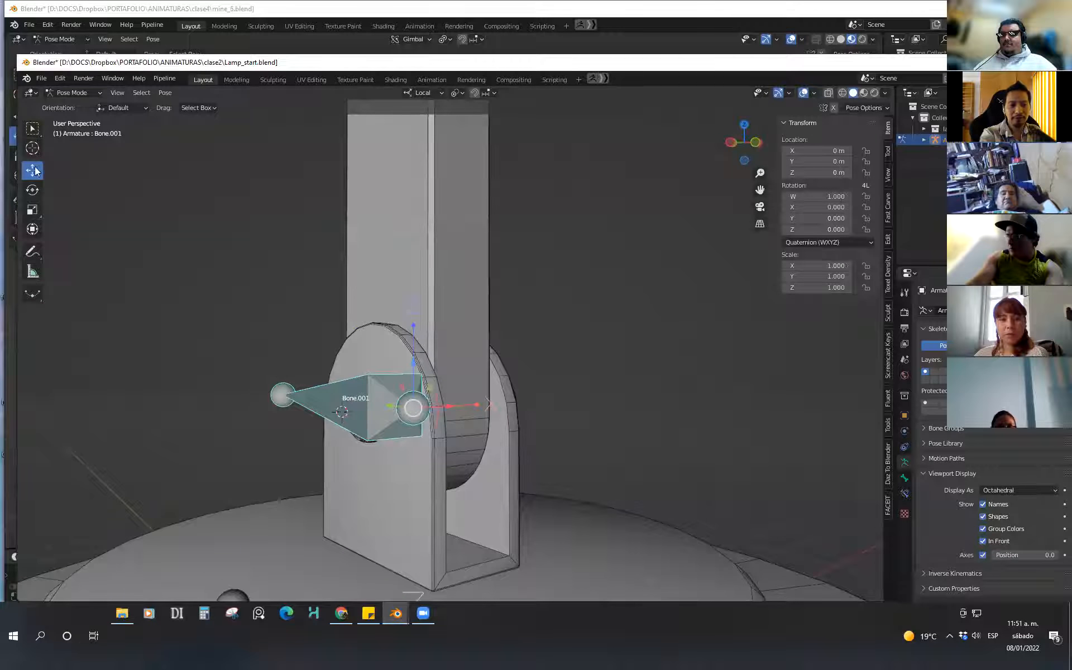
drag(430, 381, 449, 410)
right_click(449, 411)
scroll(522, 357, down, 3)
scroll(464, 527, down, 3)
middle_drag(464, 527, 504, 433)
scroll(556, 440, down, 1)
mouse_move(504, 432)
mouse_down()
mouse_move(496, 424)
mouse_move(505, 431)
mouse_up()
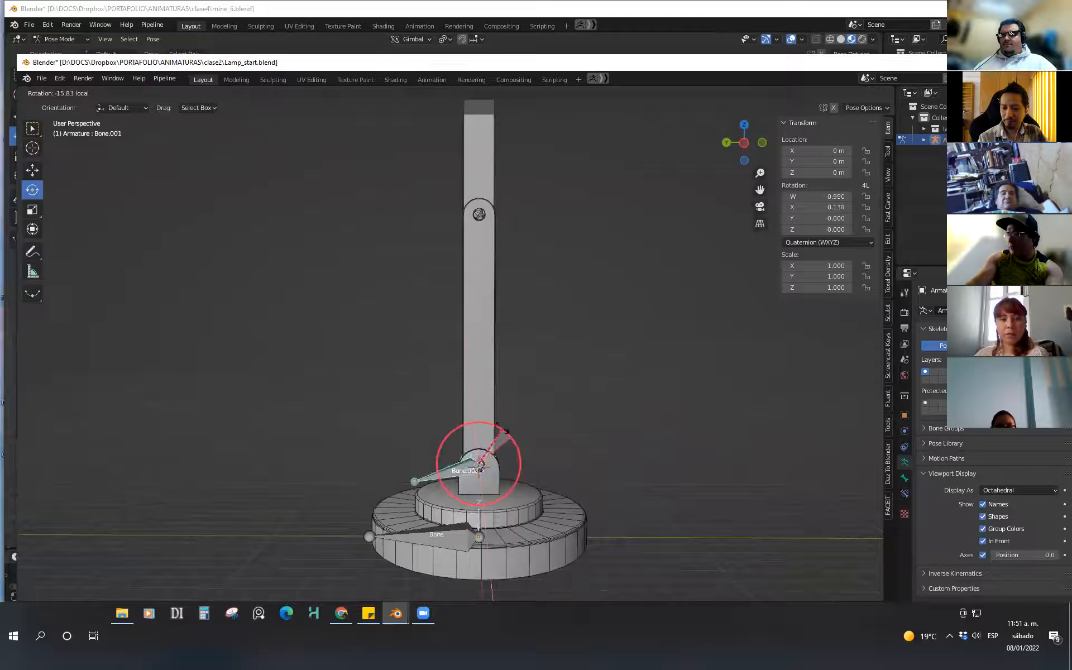
right_click(489, 420)
Leave the armature's editing and open the upper joint's cap mesh, cap2_geo, in Edit Mode
middle_drag(551, 434, 465, 465)
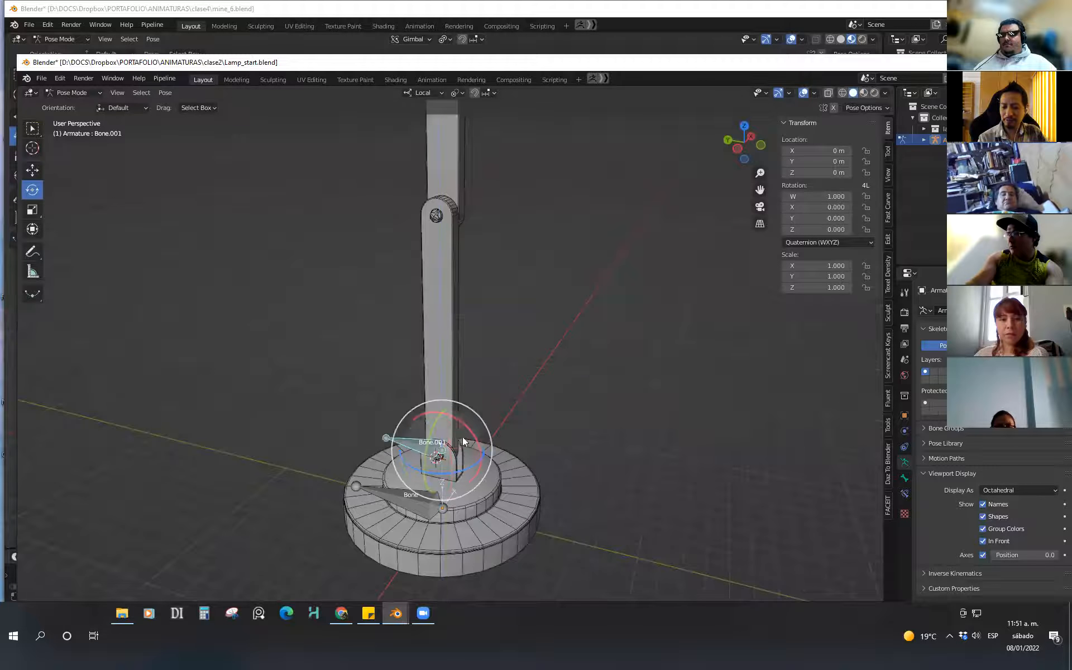
middle_drag(482, 450, 731, 153)
click(754, 148)
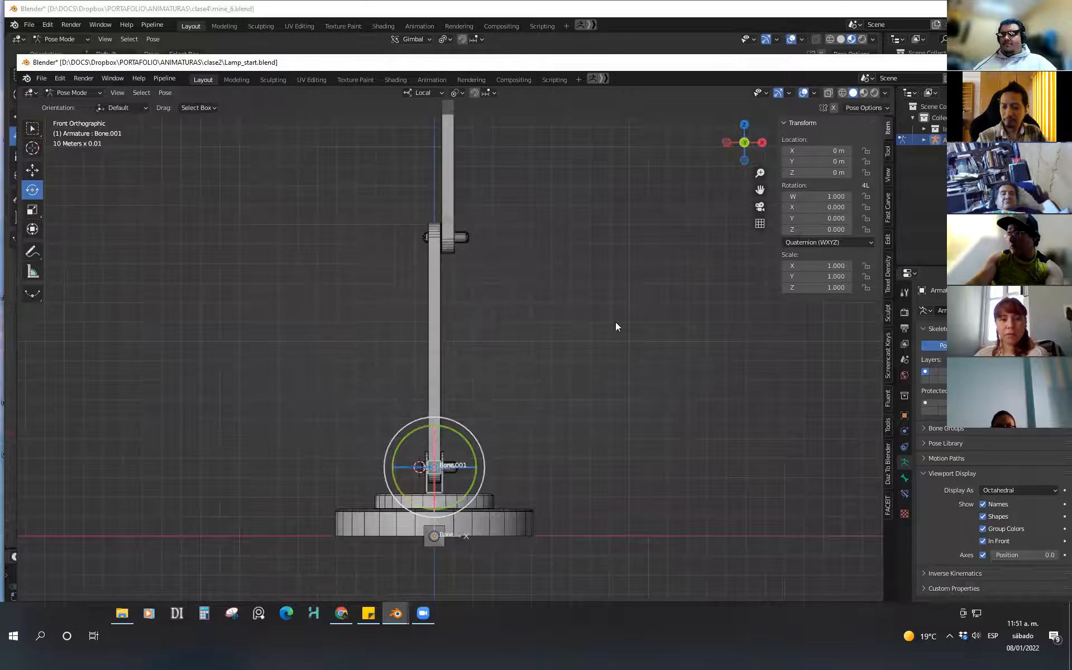
scroll(469, 385, up, 4)
click(530, 494)
middle_drag(495, 449, 603, 422)
scroll(498, 402, up, 5)
scroll(327, 393, up, 2)
middle_drag(326, 385, 352, 367)
key(Tab)
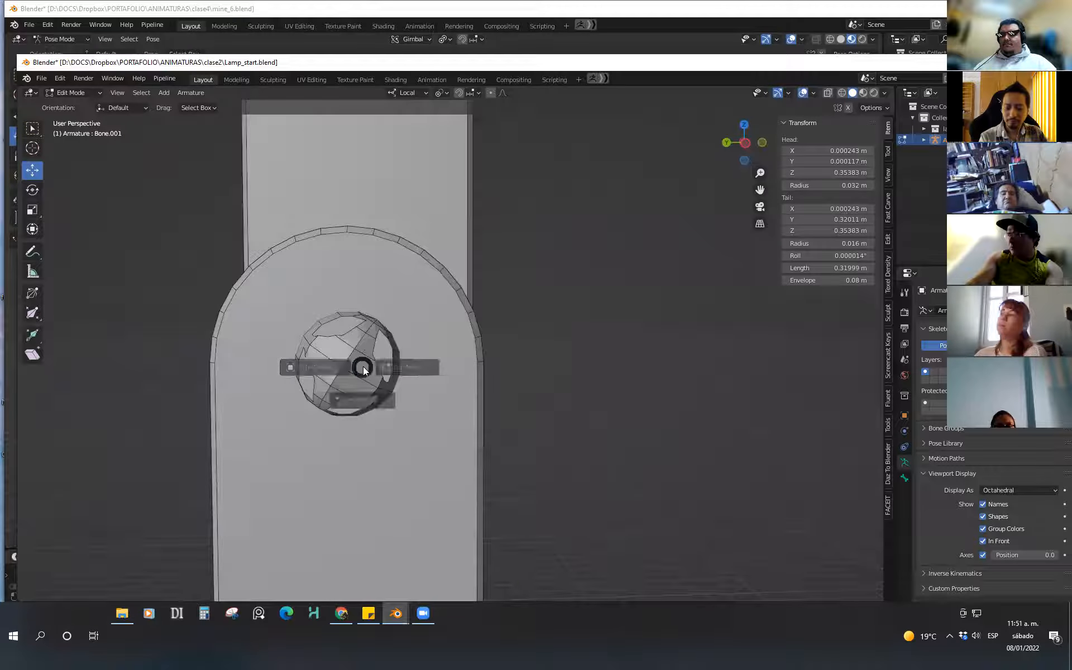
click(279, 367)
click(364, 368)
key(Tab)
click(471, 355)
Snap the 3D cursor to the cap's centre vertex and return to Object Mode
middle_drag(296, 399, 408, 412)
click(360, 337)
key(shift+s)
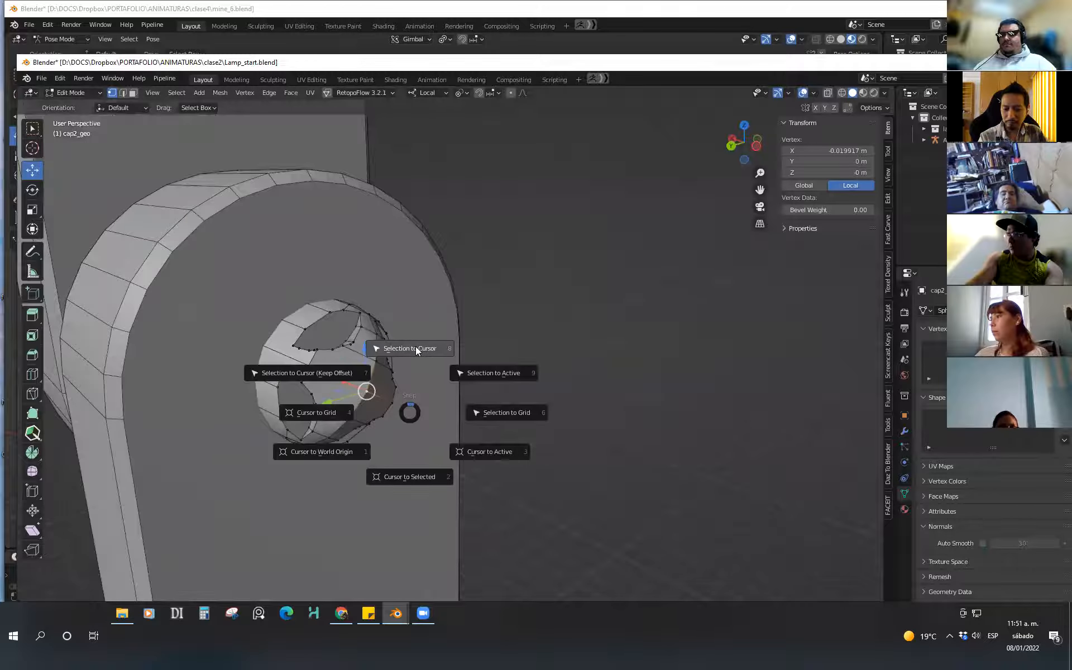
click(420, 467)
key(ctrl+Tab)
click(306, 378)
Select the lamp's armature and enter its Edit Mode
scroll(516, 379, down, 4)
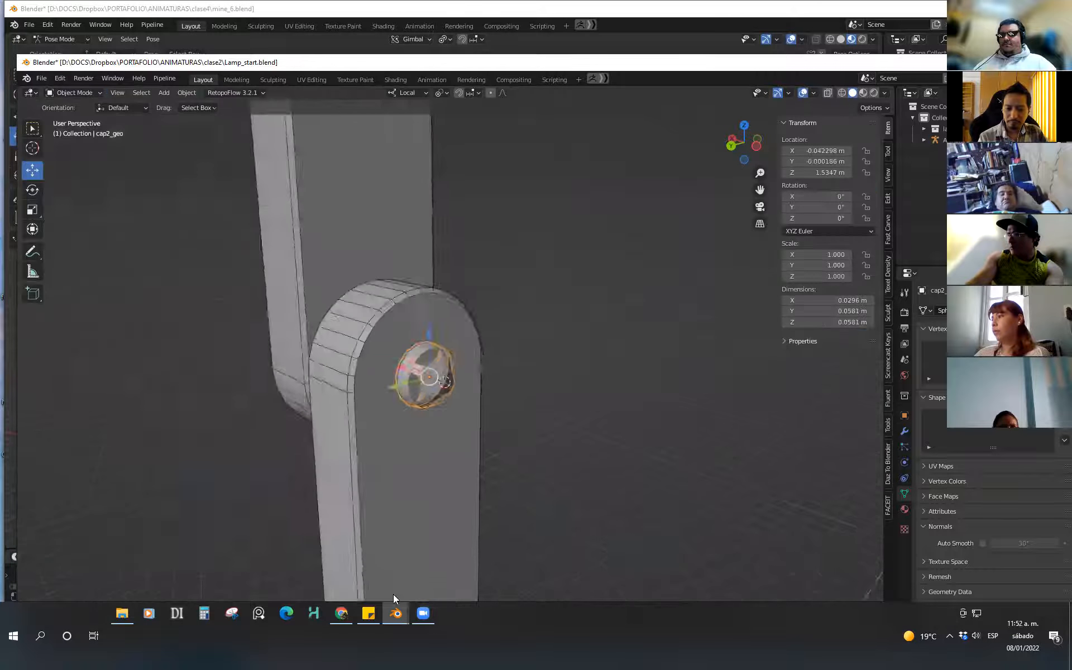
middle_drag(659, 416, 520, 442)
scroll(520, 442, down, 3)
scroll(470, 352, down, 4)
shift+middle_drag(552, 569, 502, 489)
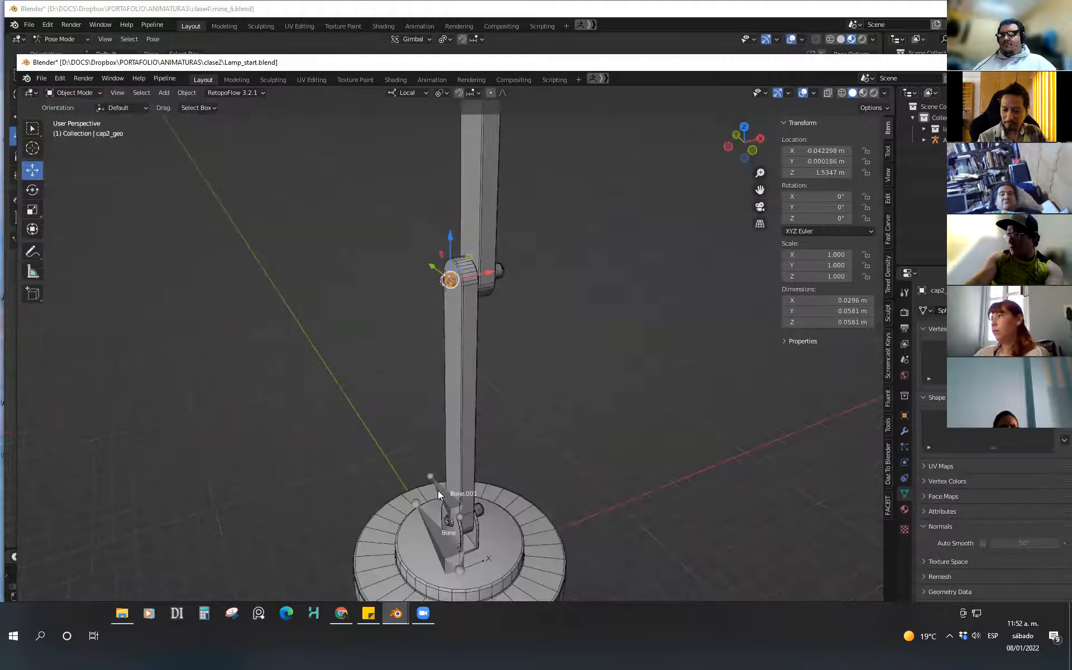
click(438, 493)
key(ctrl+Tab)
click(521, 491)
scroll(502, 391, up, 4)
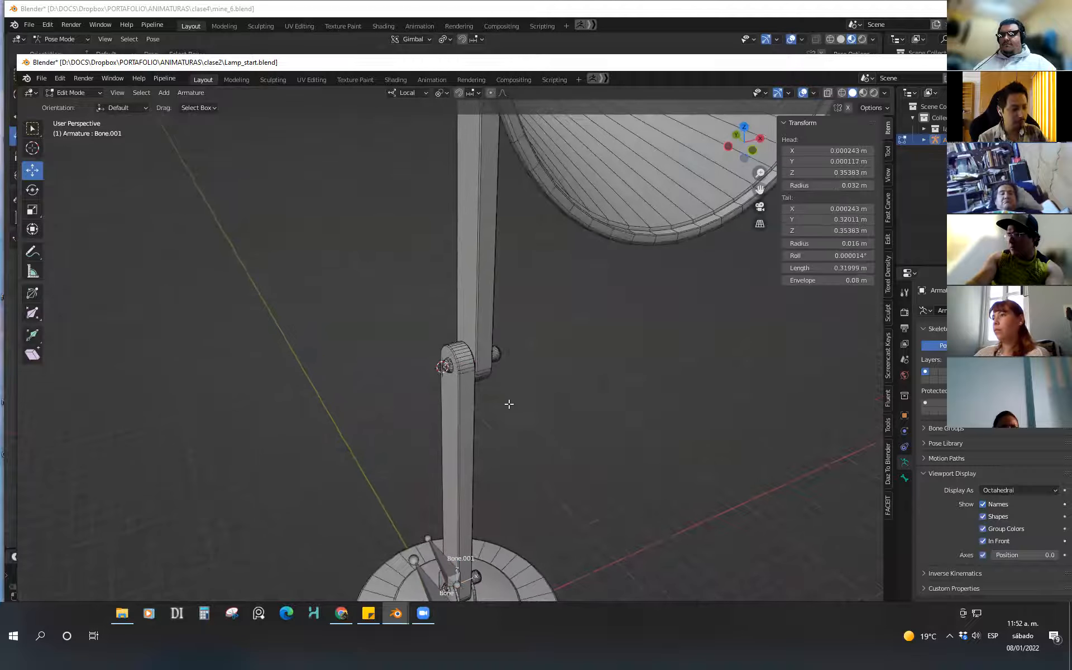
key(shift+a)
middle_drag(510, 403, 540, 373)
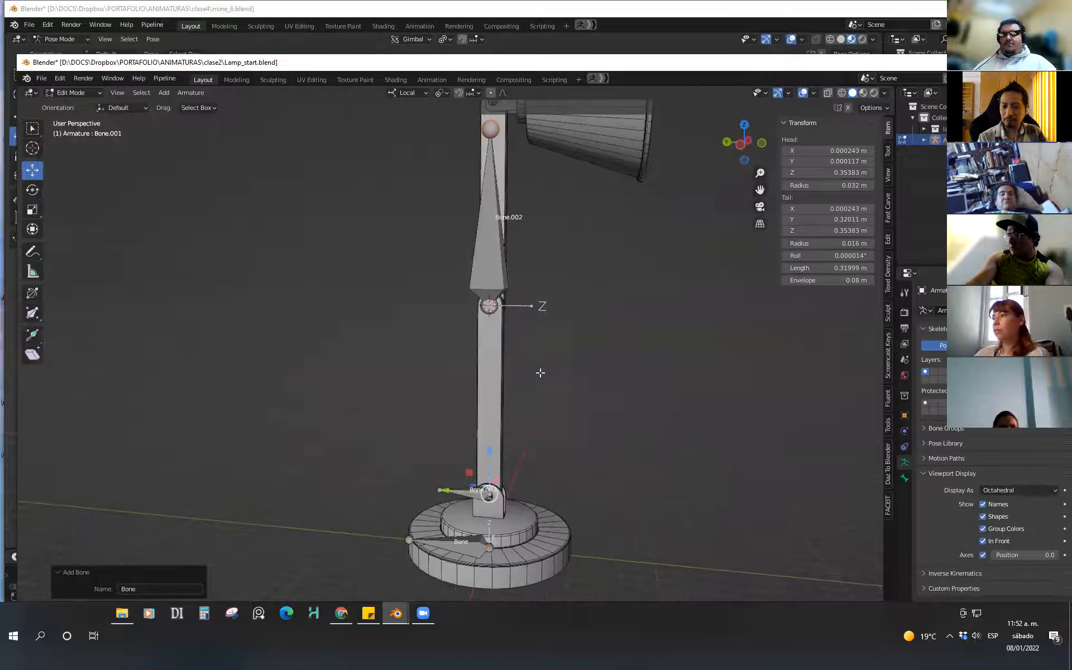
alt+click(494, 263)
click(505, 280)
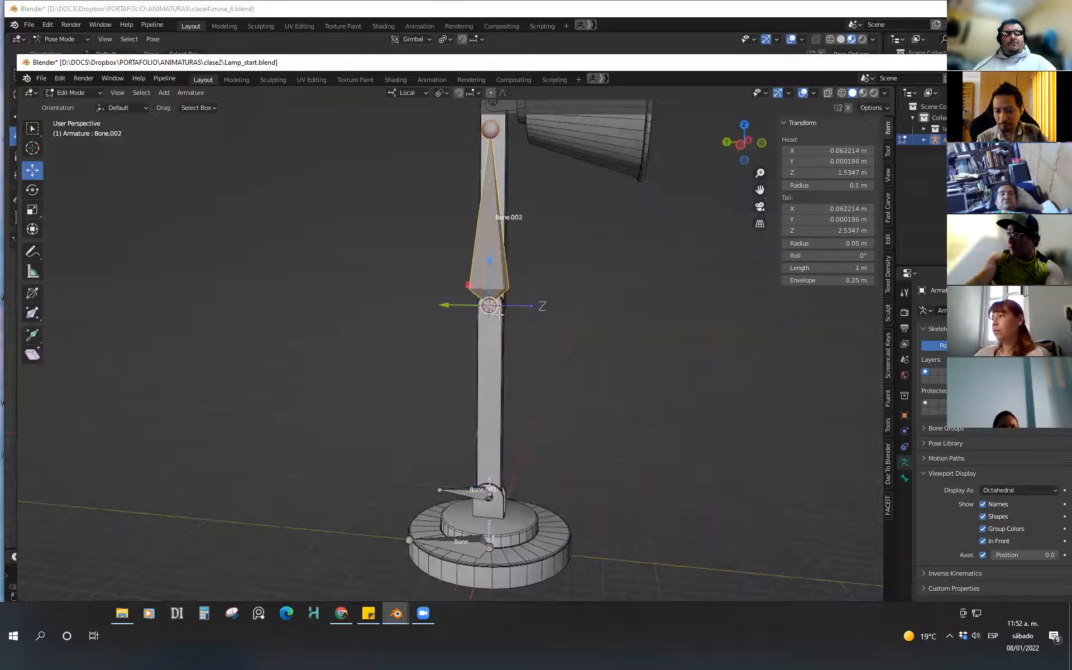
key(Delete)
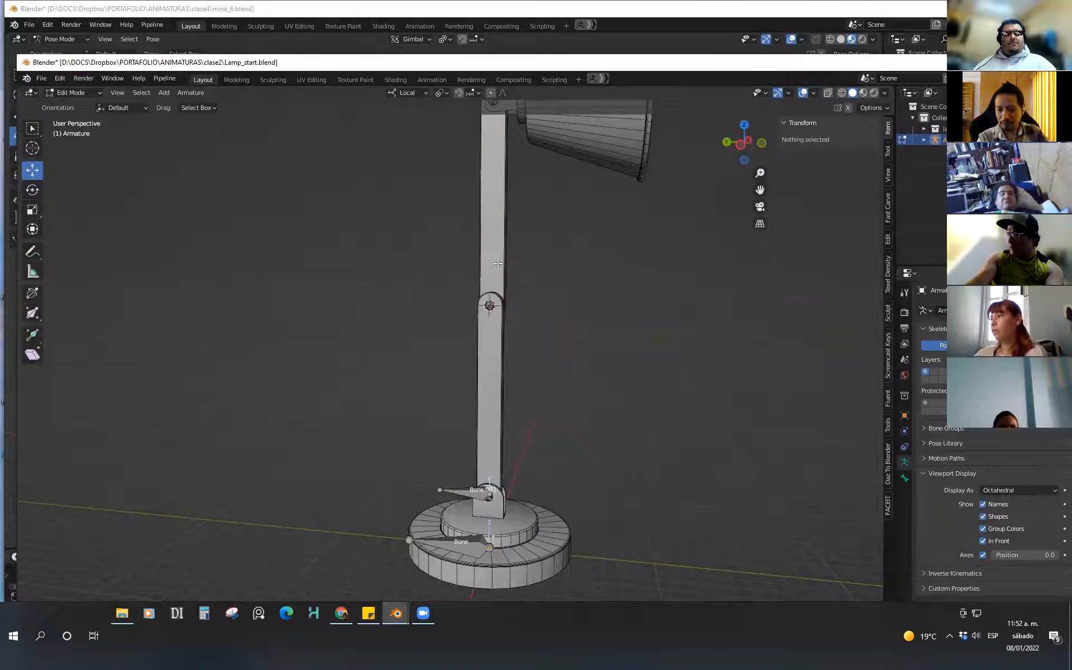
Duplicate the lower joint's bone and snap the copy to the 3D cursor at the upper joint
click(463, 488)
middle_drag(531, 464, 541, 455)
scroll(510, 440, up, 2)
key(shift+d)
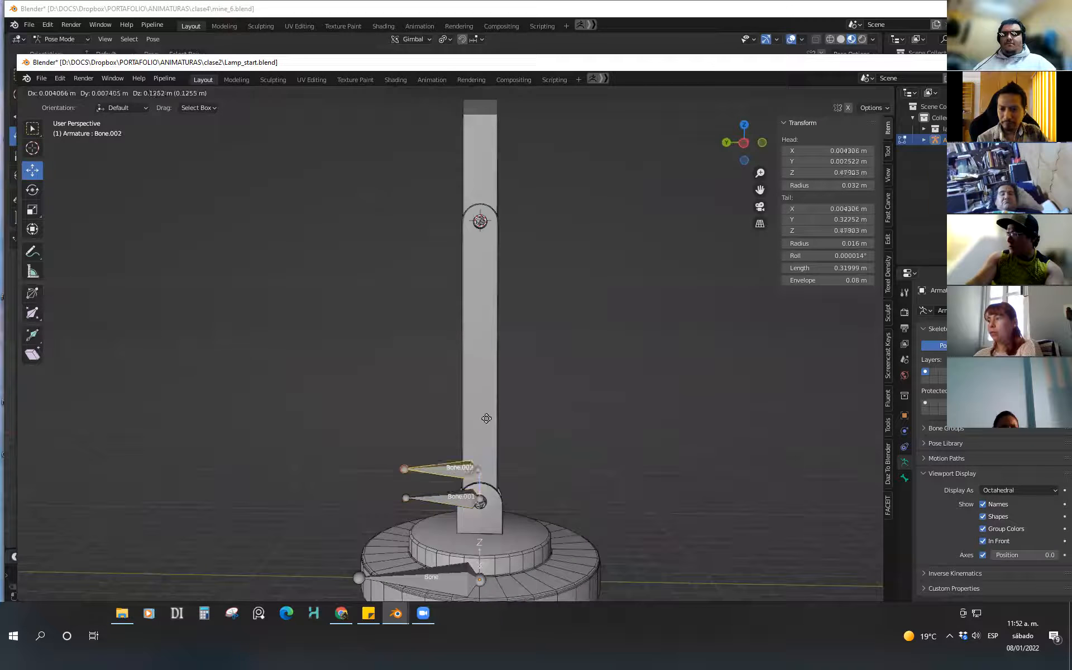
click(487, 292)
middle_drag(519, 333, 491, 335)
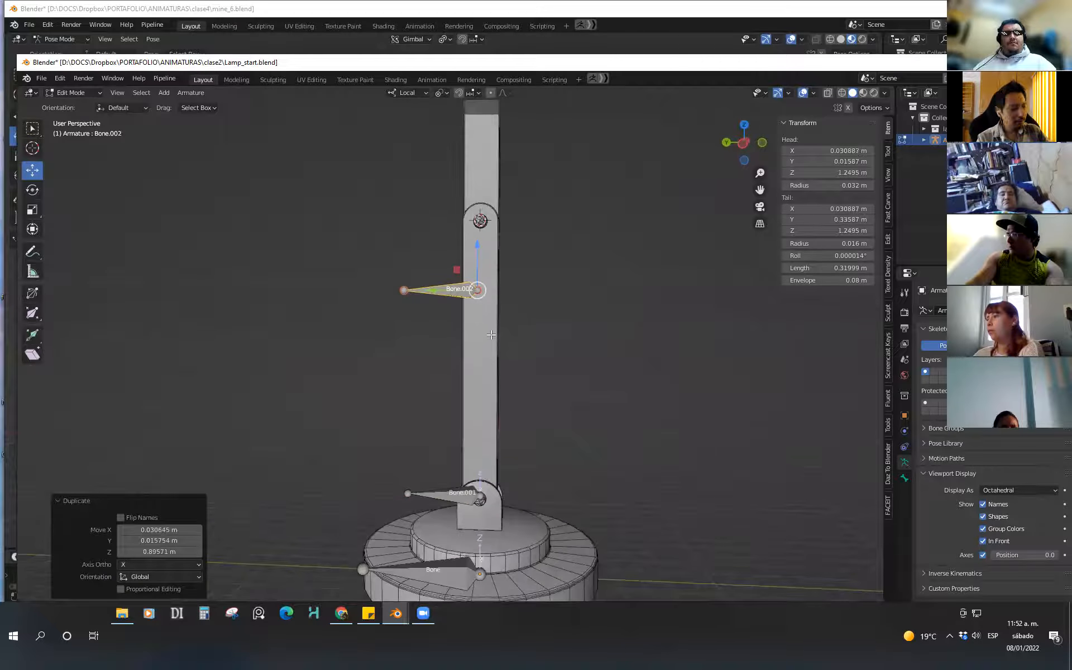
key(shift+s)
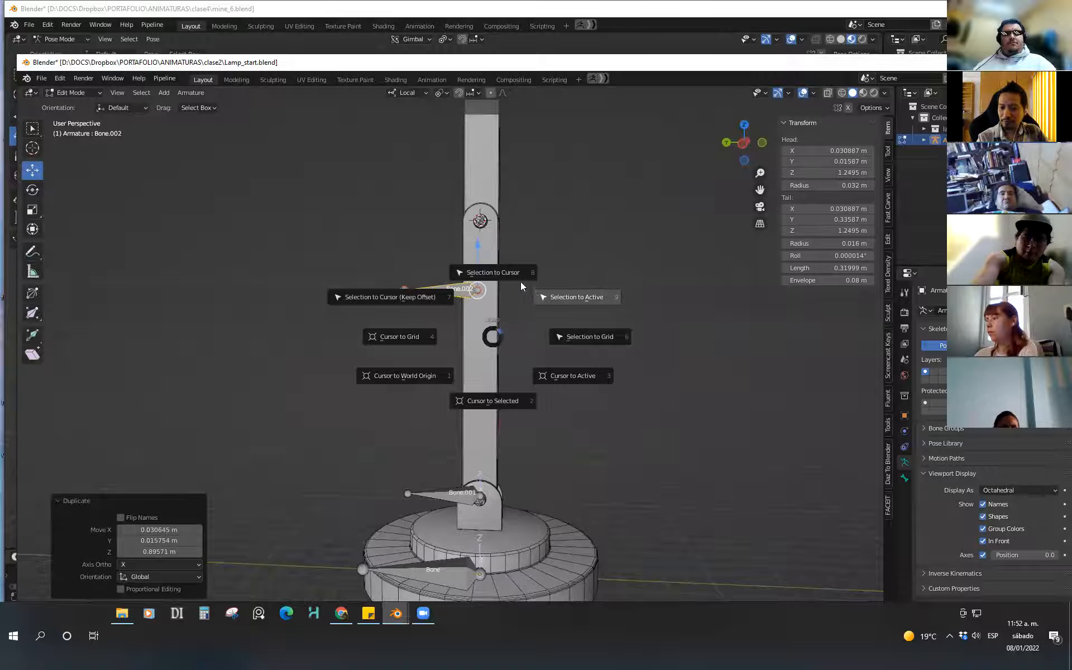
click(504, 272)
In front view, move the duplicated bone about 0.132 m along local X into the centre of the upper arm
shift+middle_drag(522, 241, 447, 411)
scroll(523, 437, up, 1)
scroll(525, 362, up, 3)
shift+middle_drag(525, 363, 568, 369)
click(743, 145)
drag(416, 454, 534, 466)
scroll(520, 450, up, 3)
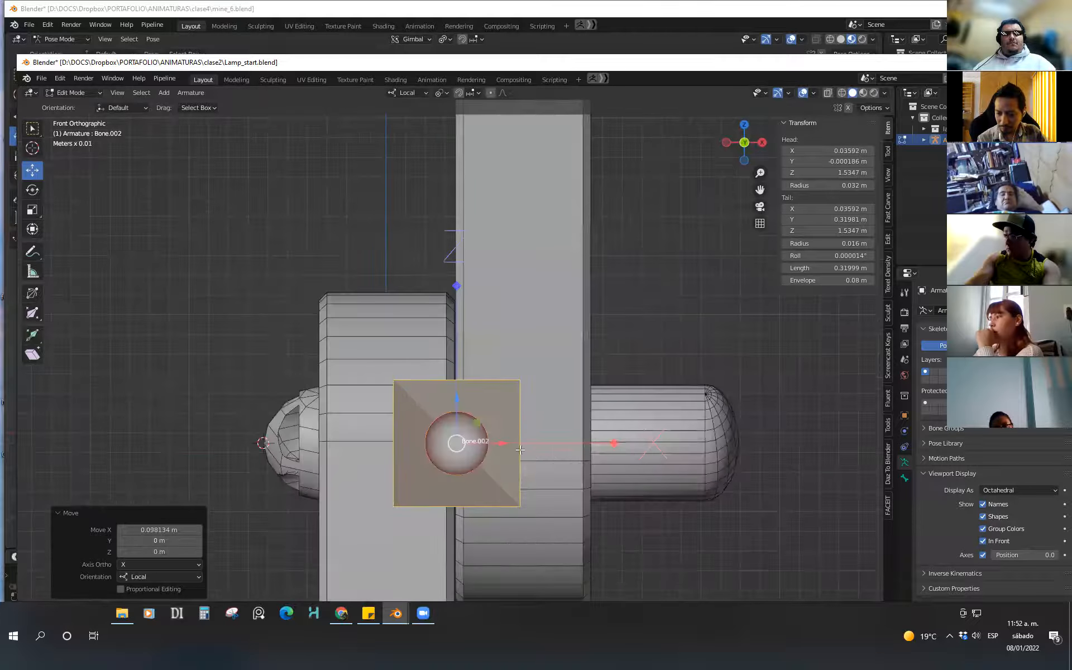
drag(492, 446, 560, 450)
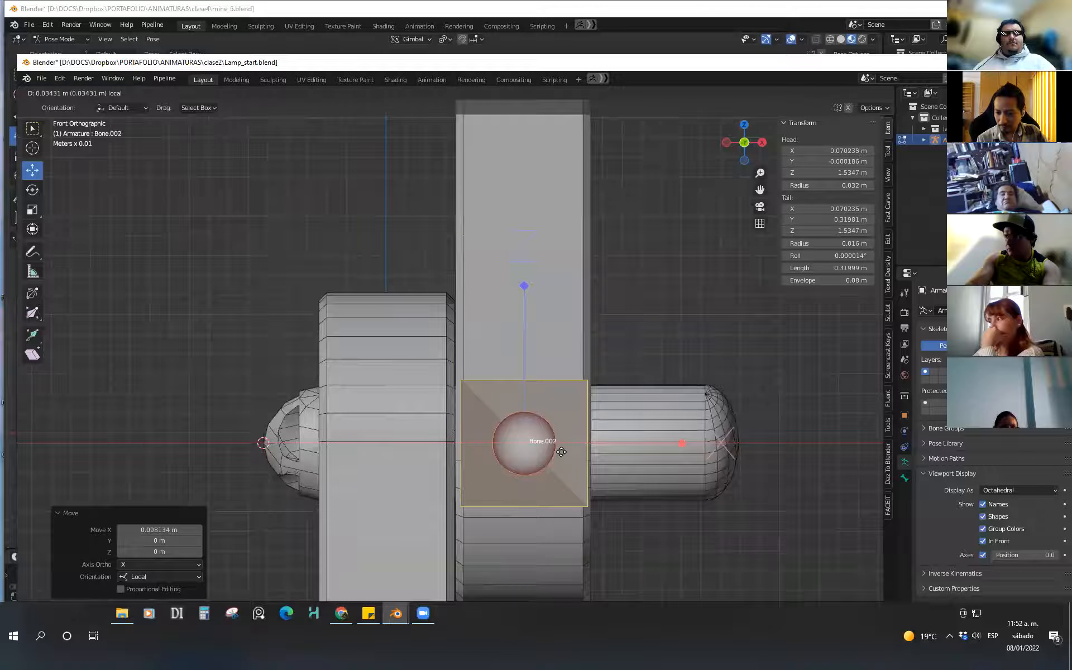
Fine-tune the duplicated bone along local X to centre it in the upper arm, at about X 0.0701 m
scroll(567, 451, up, 4)
drag(492, 447, 491, 450)
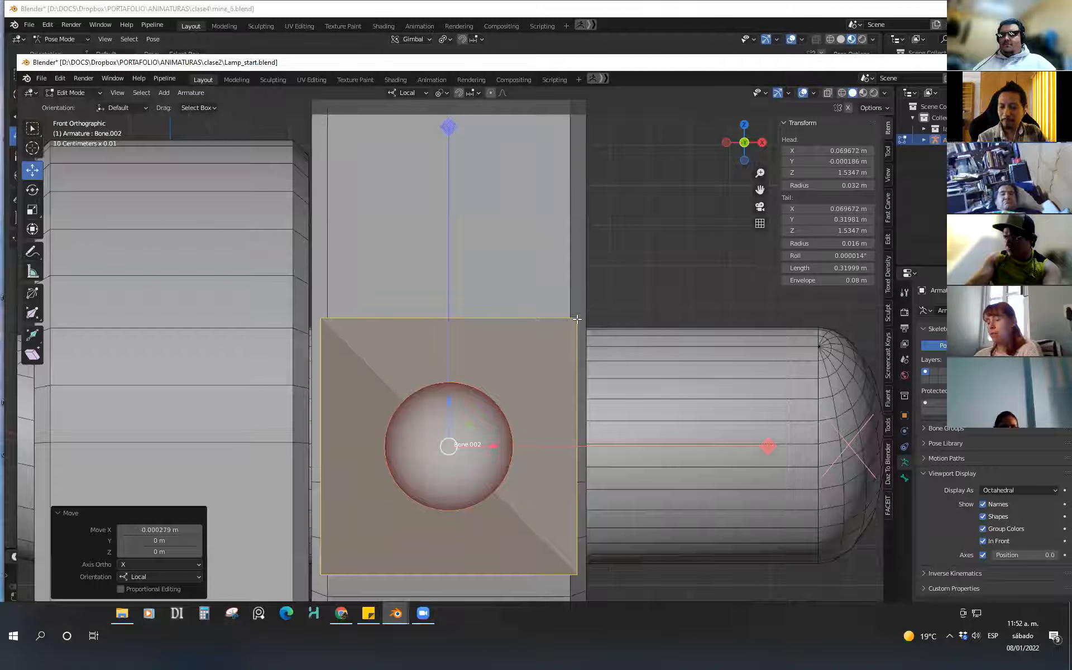
scroll(551, 379, down, 2)
scroll(548, 399, up, 2)
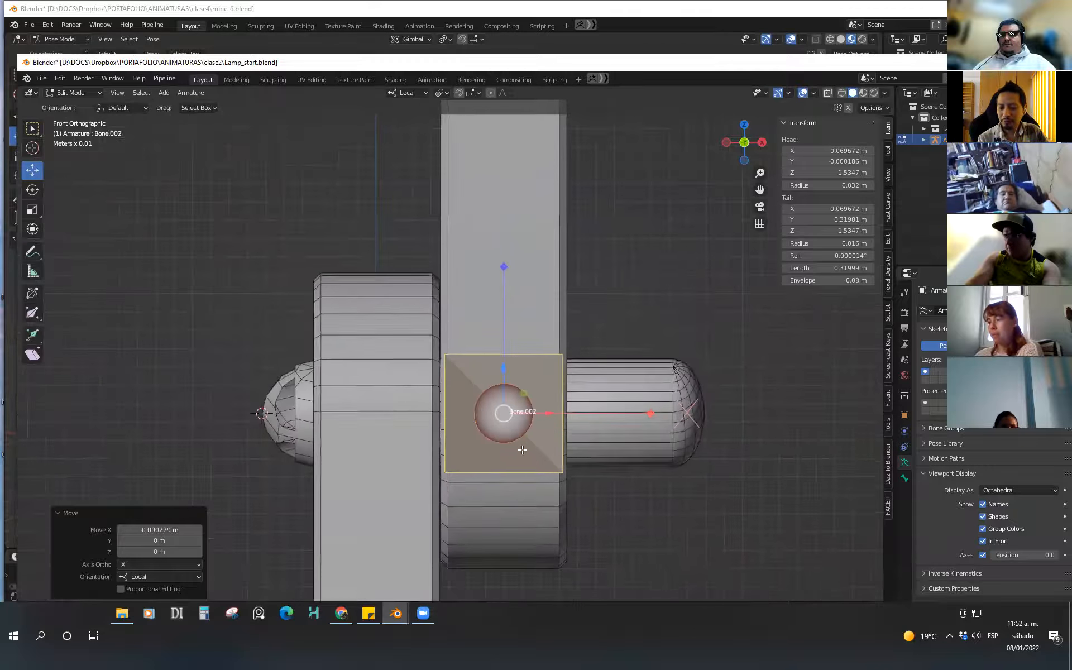
drag(509, 432, 506, 433)
scroll(510, 430, down, 4)
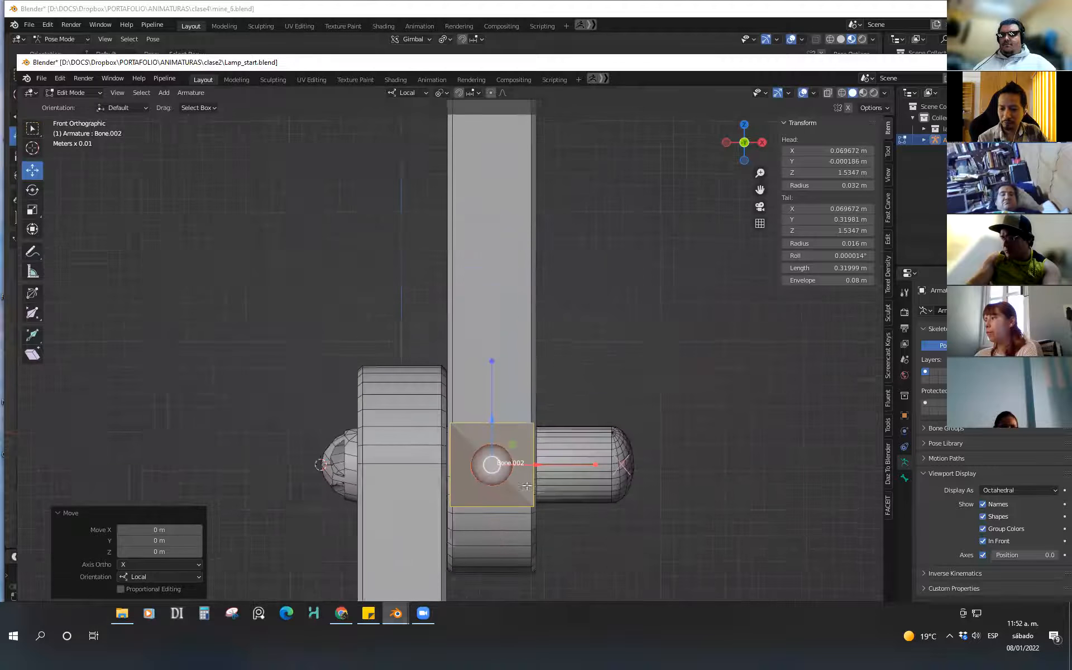
scroll(563, 363, up, 4)
scroll(564, 363, up, 3)
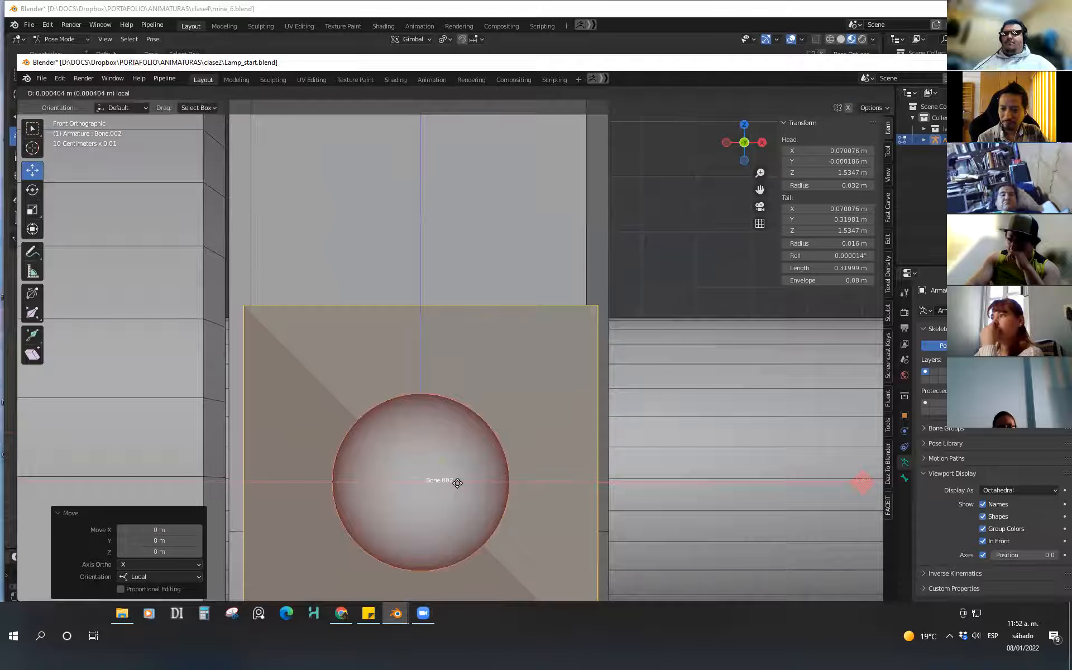
drag(458, 482, 459, 483)
scroll(523, 414, down, 8)
key(Tab)
click(438, 420)
scroll(491, 419, down, 3)
middle_drag(503, 391, 481, 536)
scroll(511, 492, down, 3)
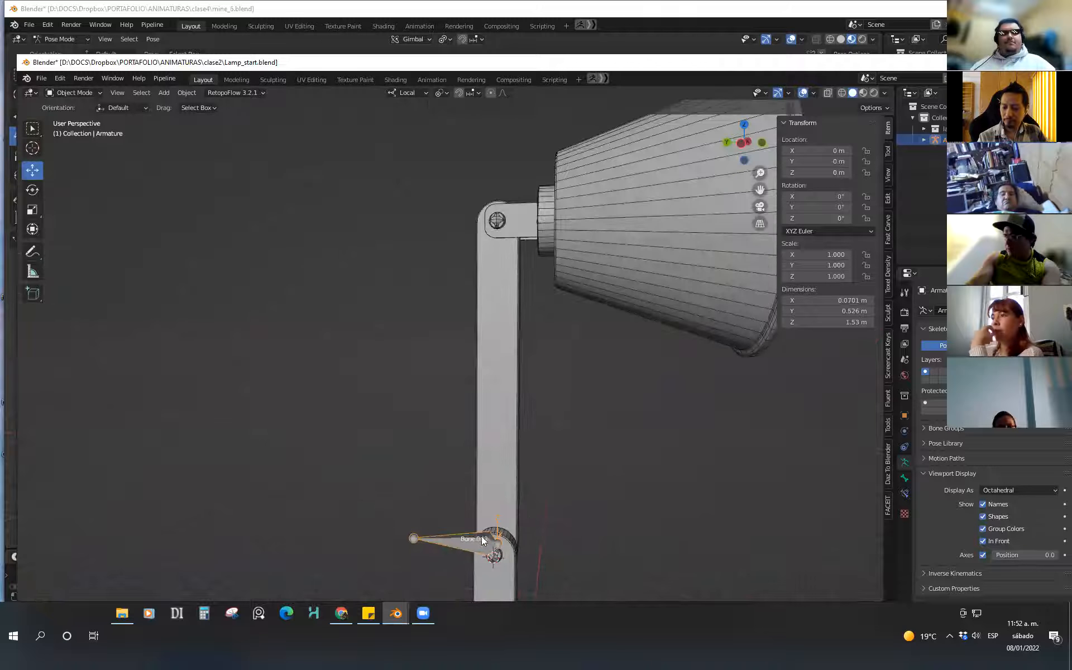
click(549, 537)
middle_drag(543, 523, 544, 486)
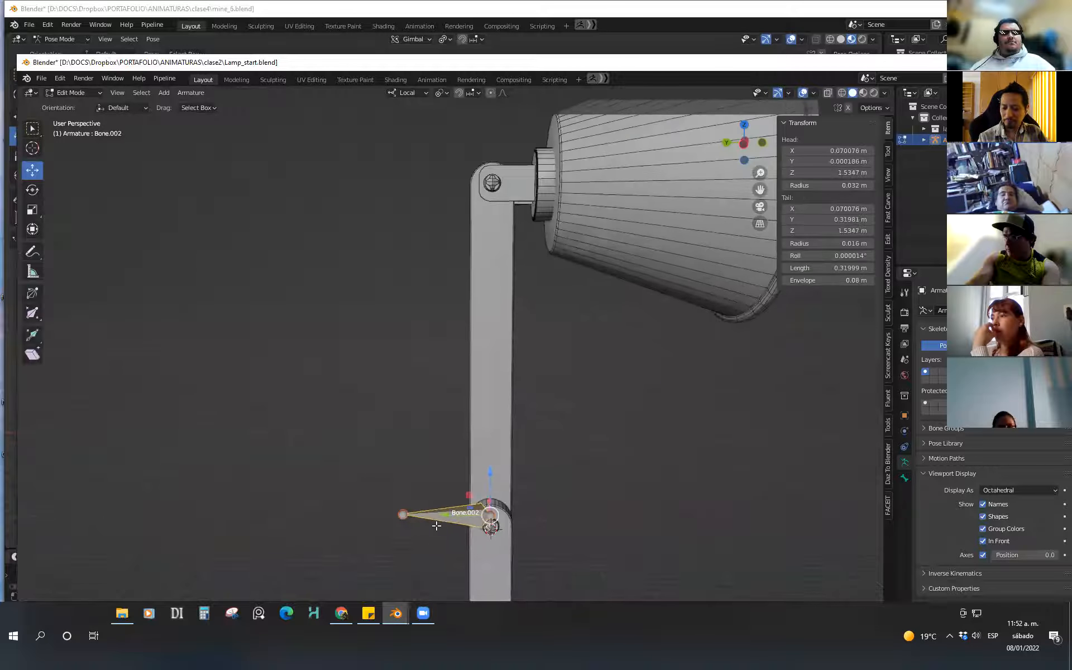
Leave the armature's Edit Mode, select the cap on the lampshade joint and enter its mesh Edit Mode
middle_drag(539, 265, 533, 346)
scroll(547, 260, down, 5)
scroll(553, 238, up, 4)
scroll(534, 346, up, 6)
key(Tab)
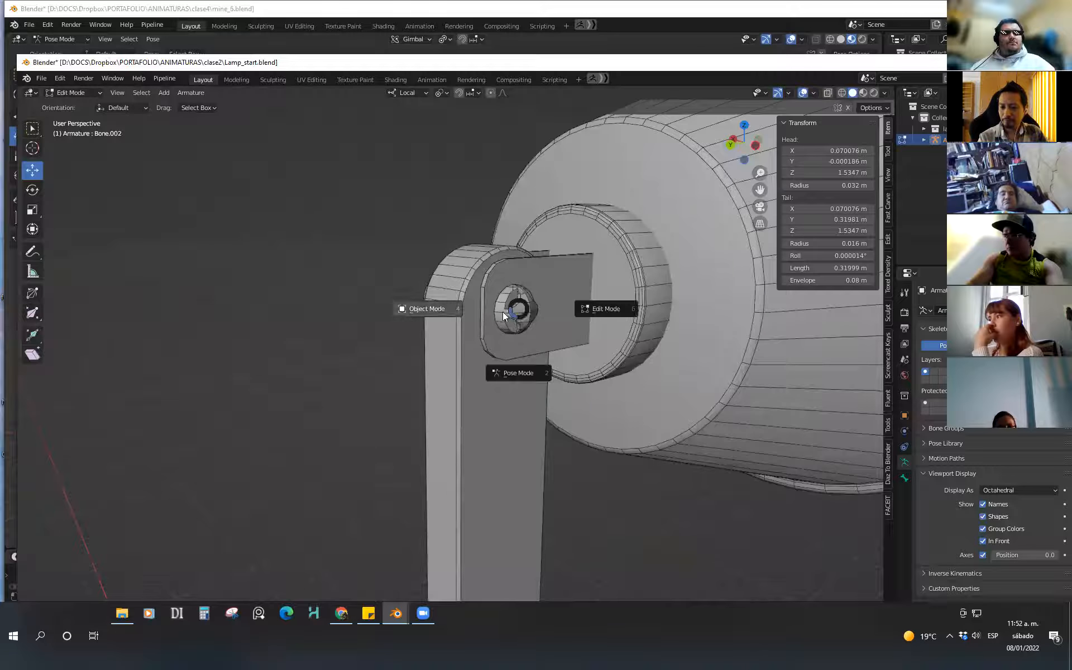
click(496, 311)
click(530, 311)
key(Tab)
click(571, 313)
scroll(554, 332, up, 4)
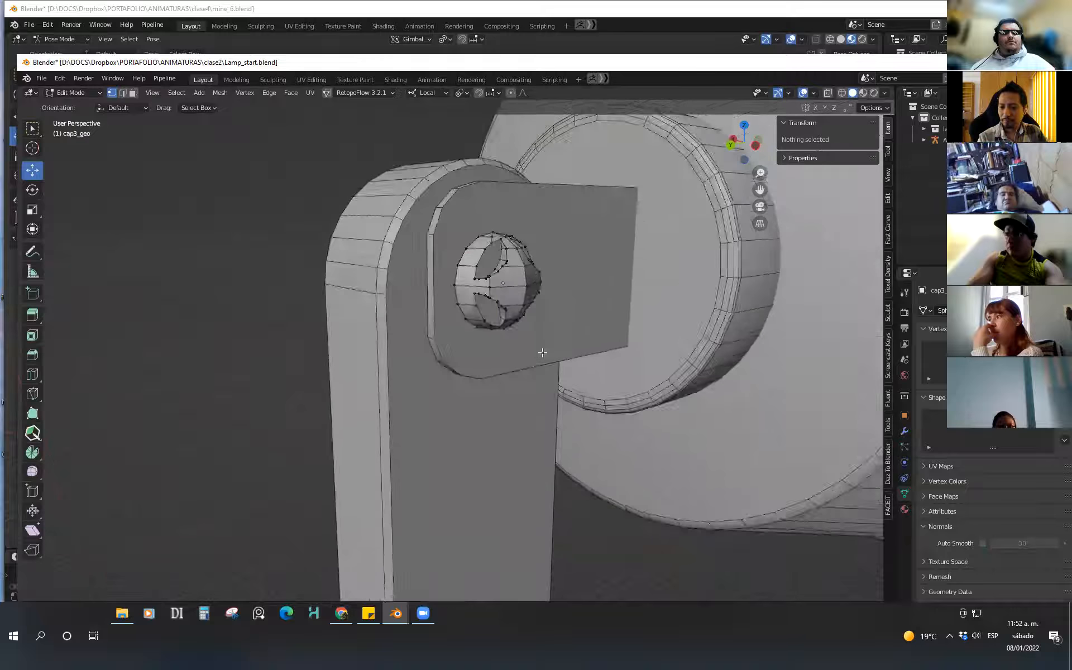
Snap the 3D cursor to the centre vertex of the lampshade joint's cap and return to Object Mode
click(531, 347)
key(shift+a)
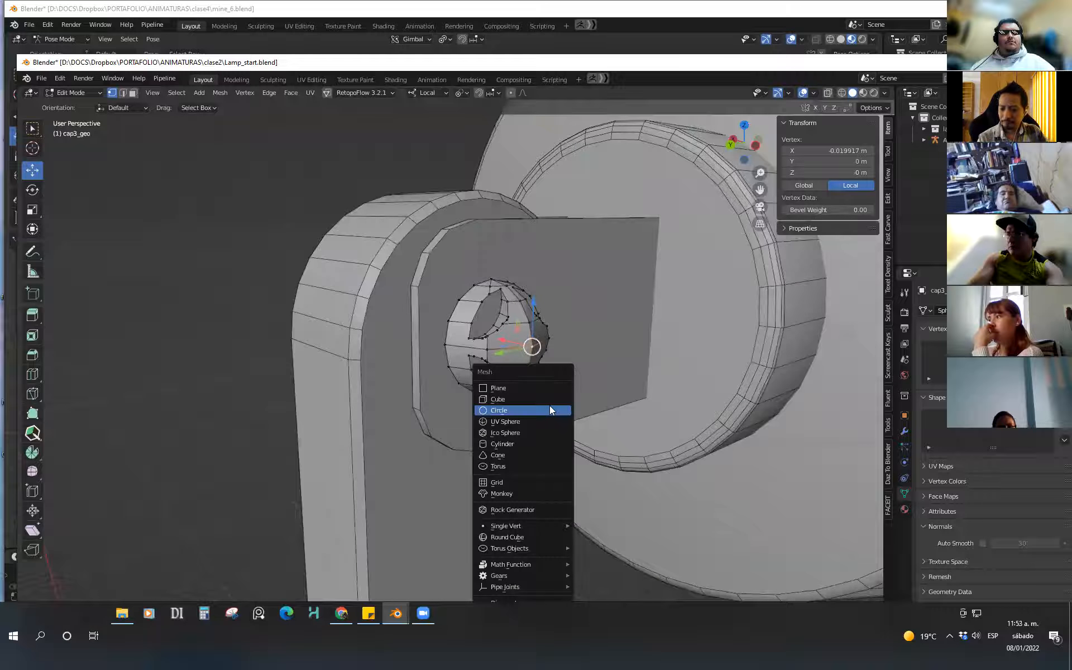
click(620, 292)
click(535, 345)
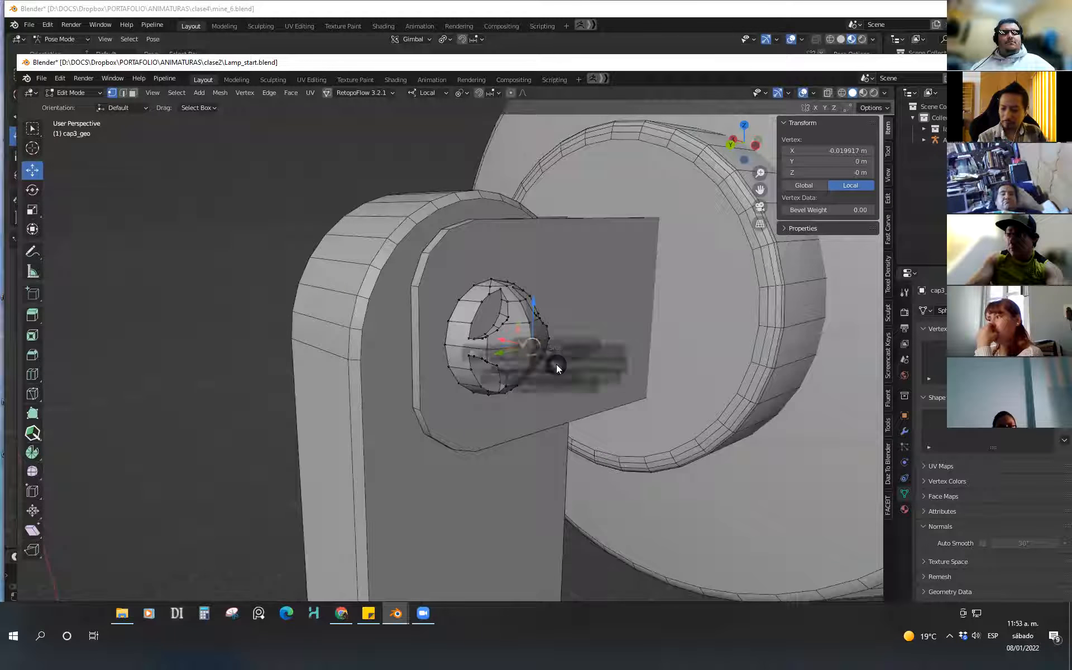
click(559, 428)
scroll(543, 369, down, 2)
key(Tab)
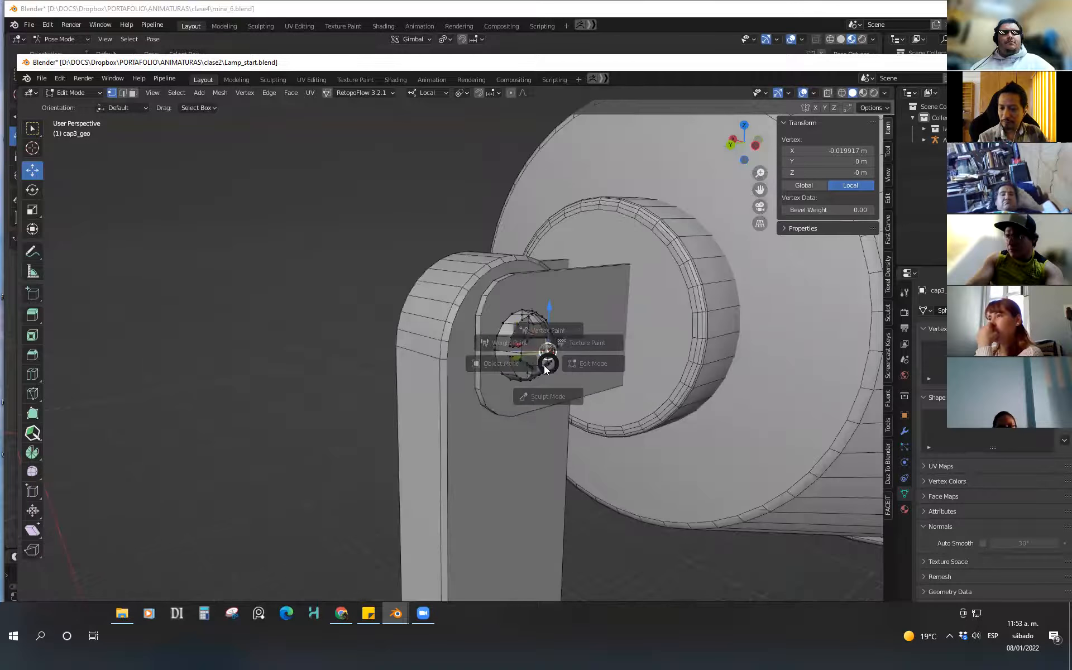
click(501, 364)
Select the armature and enter its Edit Mode with the middle joint's bone at hand
scroll(547, 368, down, 8)
shift+middle_drag(556, 525, 551, 380)
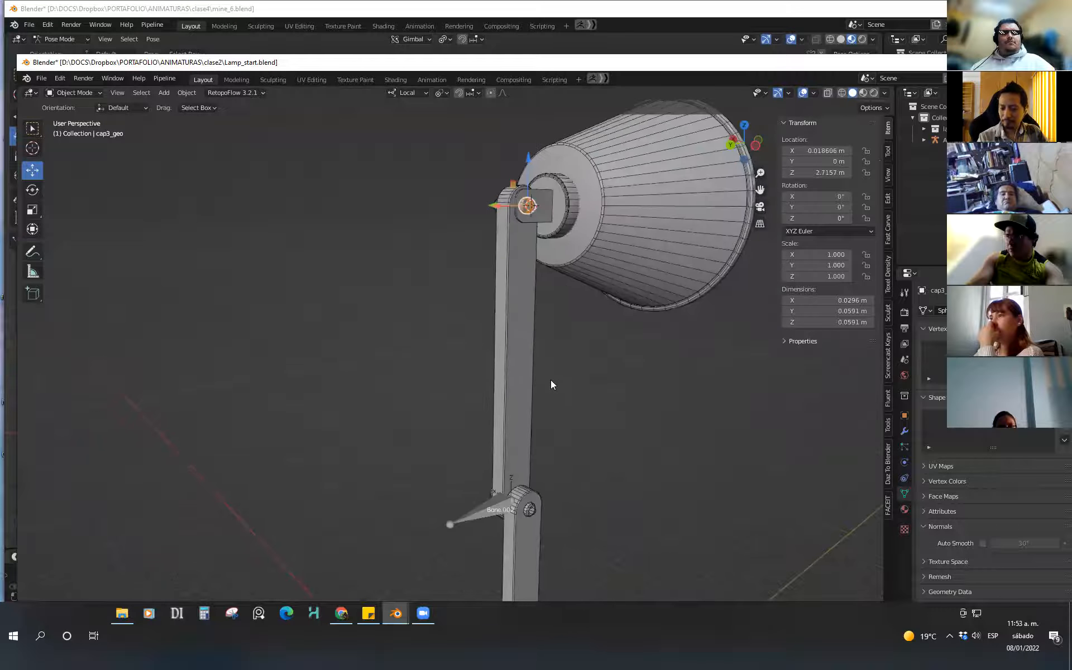
click(487, 507)
key(Tab)
click(579, 507)
middle_drag(598, 497, 522, 511)
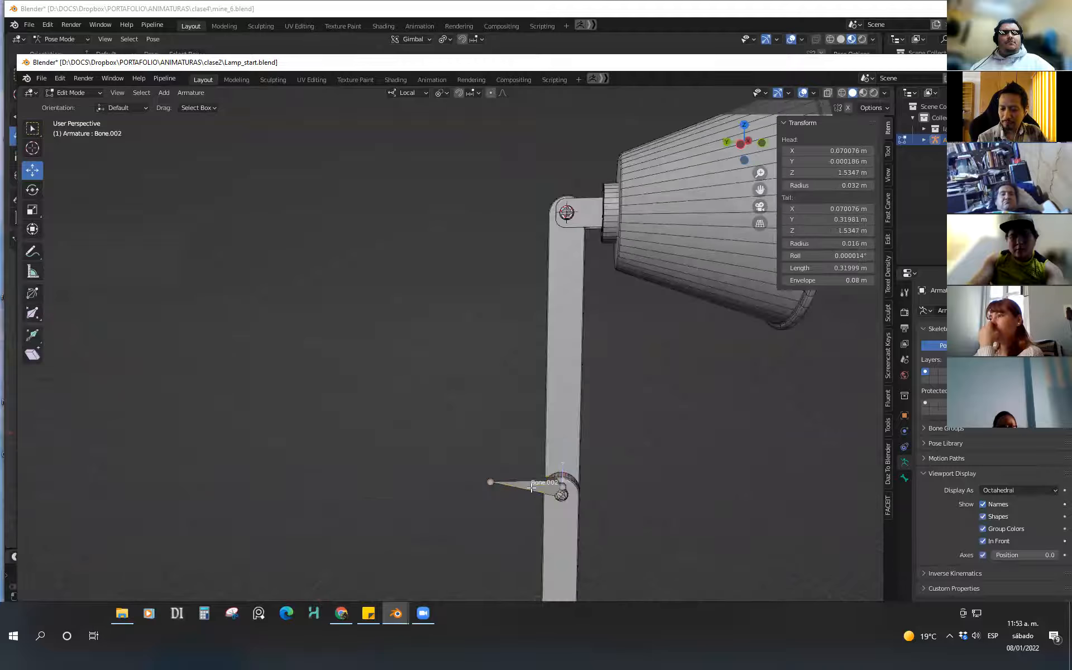
Duplicate the middle joint's bone and snap the copy to the 3D cursor at the lampshade joint
key(shift+d)
click(572, 404)
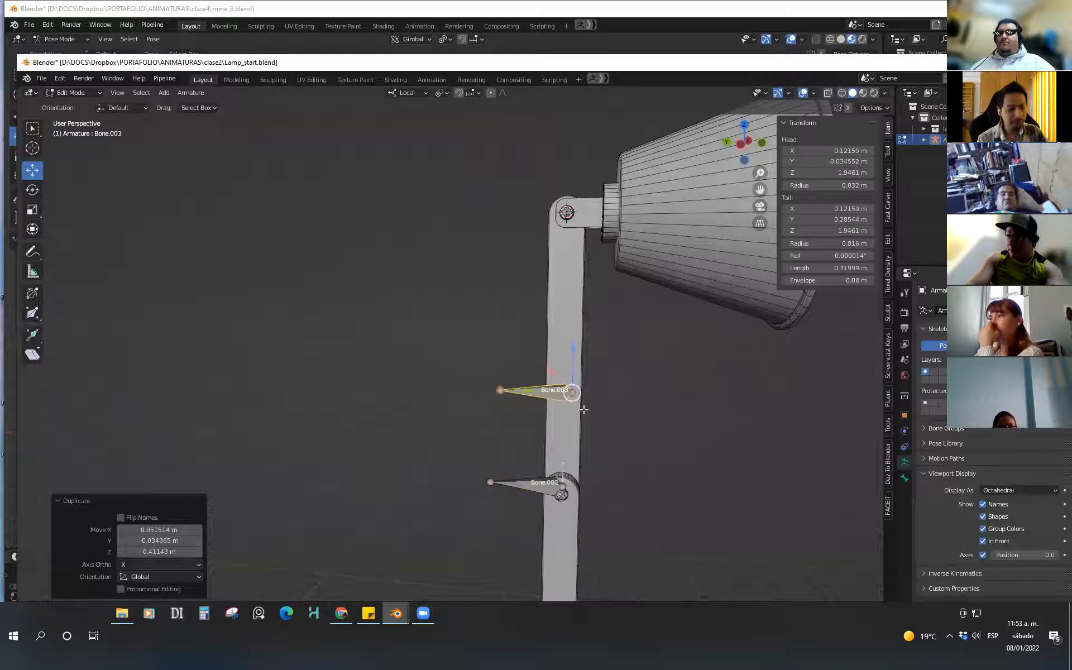
key(shift+s)
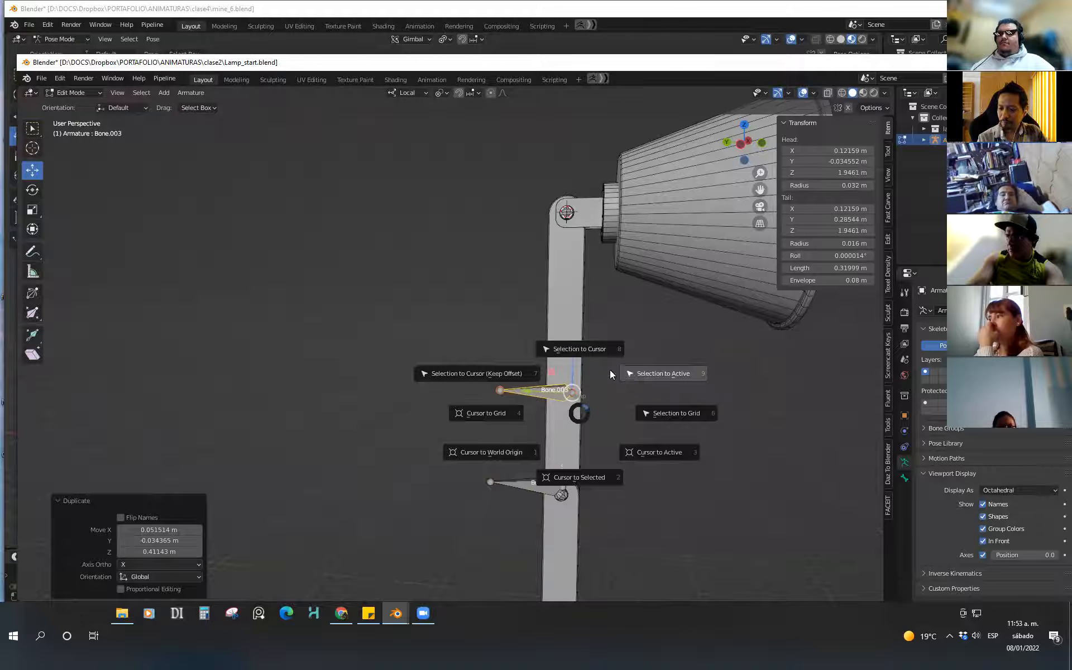
click(592, 349)
Move the new bone about 0.055 m along local X towards the middle of the arm's top end
key(KP_Decimal)
middle_drag(572, 367, 617, 441)
key(ctrl+Tab)
click(693, 441)
middle_drag(689, 446, 659, 458)
key(g)
key(x)
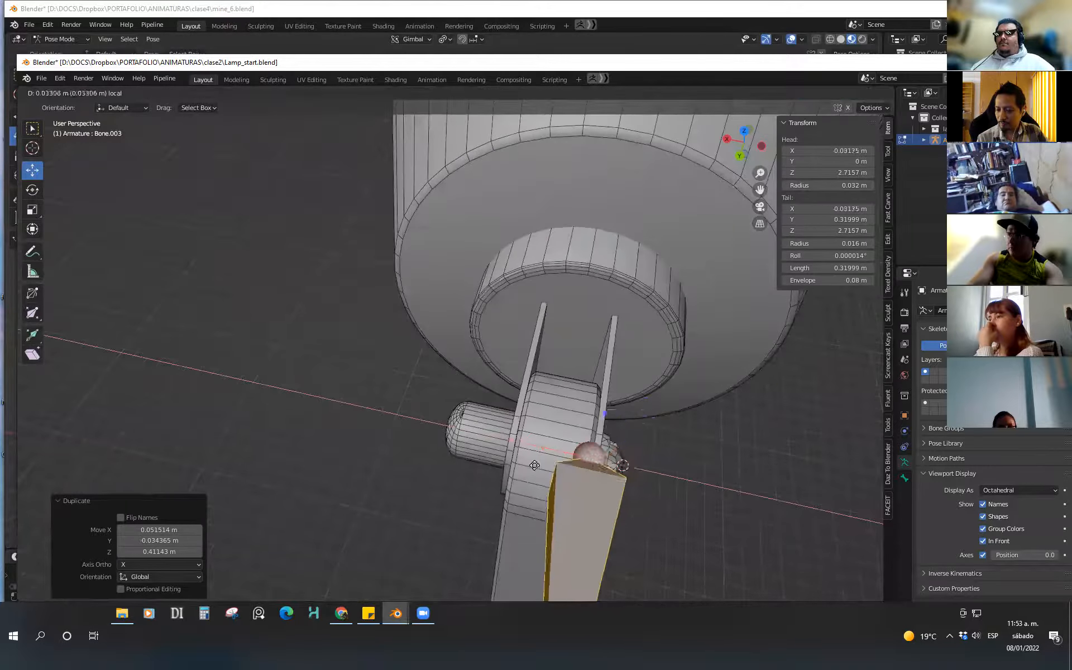
click(654, 452)
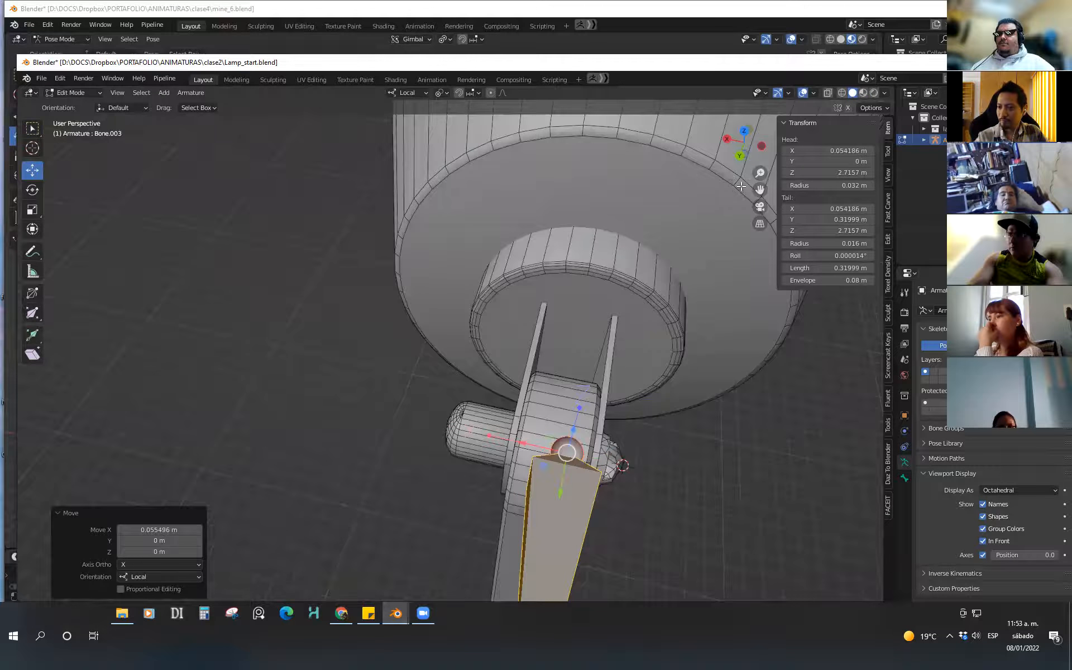
In back view, shift the lampshade joint's bone along local X to the arm's centre, at about X 0.0694 m
click(739, 155)
drag(532, 336, 520, 335)
ctrl+middle_drag(601, 332, 524, 416)
ctrl+middle_drag(524, 416, 432, 419)
click(432, 419)
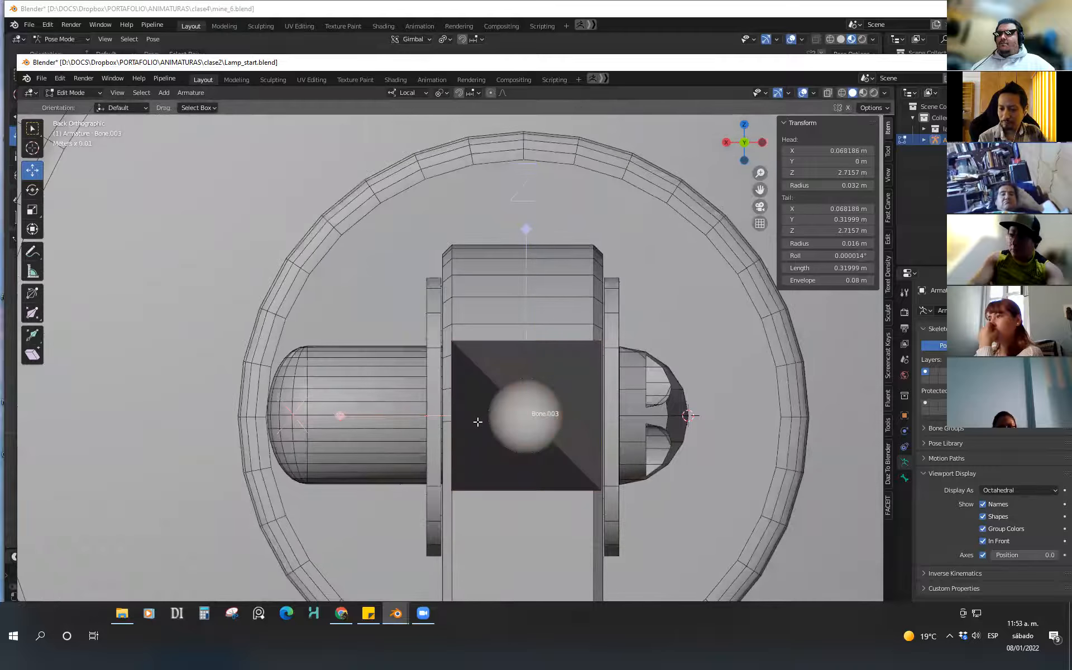
click(545, 433)
drag(476, 419, 472, 419)
scroll(592, 373, down, 4)
middle_drag(631, 397, 561, 416)
scroll(525, 332, down, 4)
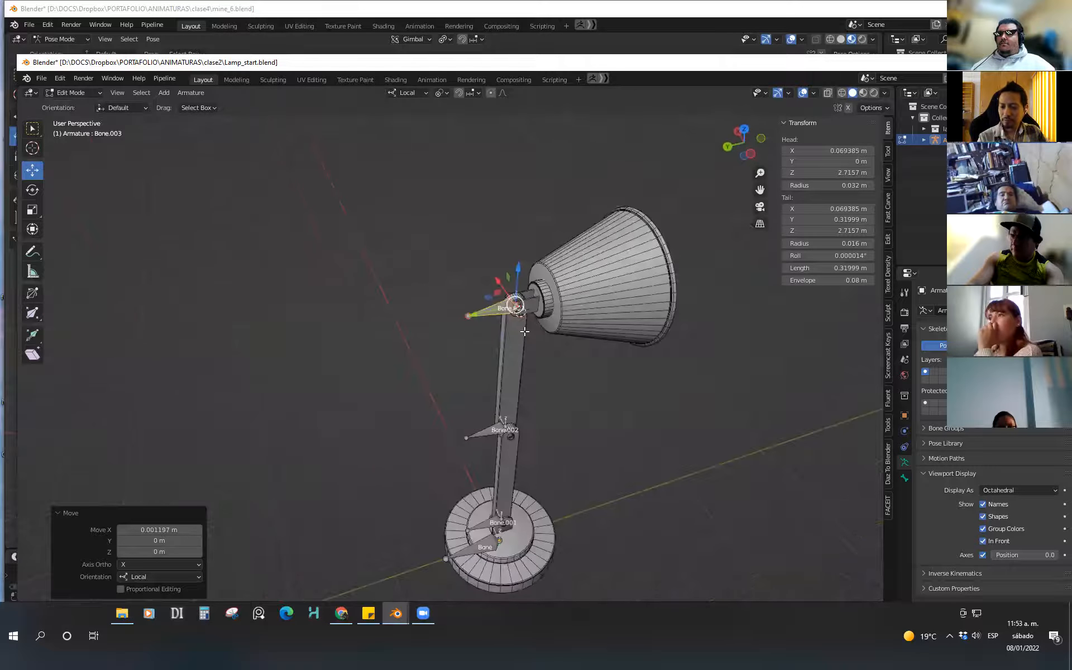
Return to Object Mode, select the lampshade cone and enter its mesh Edit Mode
click(485, 312)
middle_drag(535, 355, 475, 515)
scroll(492, 466, down, 5)
middle_drag(450, 462, 558, 446)
scroll(476, 449, down, 2)
middle_drag(475, 449, 368, 443)
middle_drag(476, 456, 463, 436)
scroll(450, 386, up, 3)
scroll(472, 383, up, 3)
scroll(469, 375, down, 2)
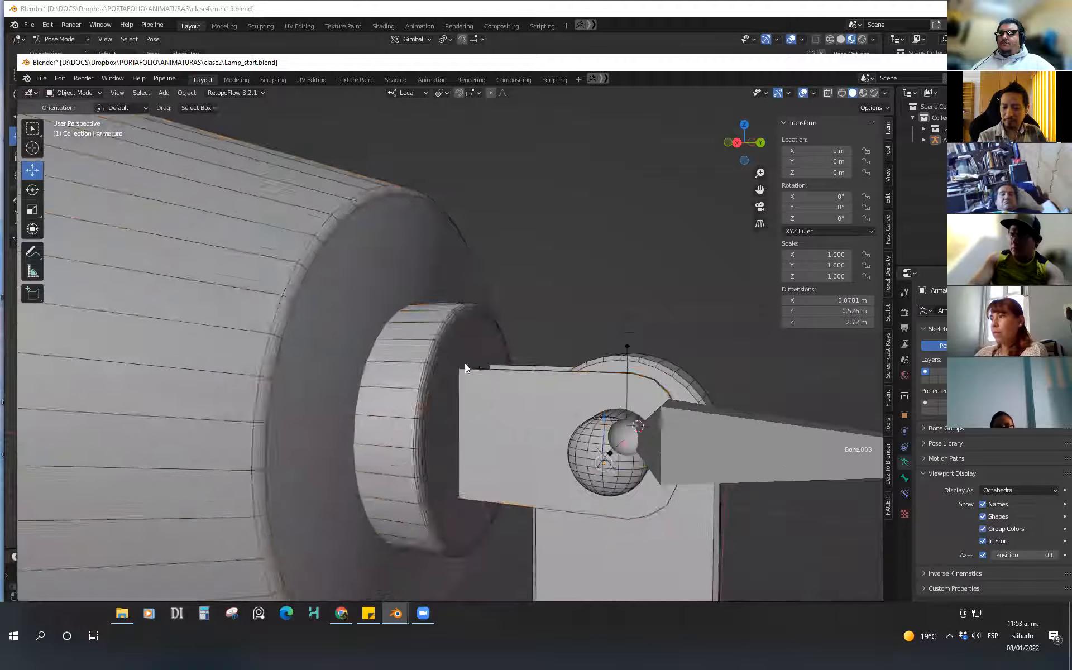
click(480, 328)
key(ctrl+Tab)
click(568, 334)
Select the edge loop around the end of the lampshade's collar, snap the 3D cursor to it and return to Object Mode
scroll(459, 344, up, 2)
alt+click(454, 329)
middle_drag(570, 412, 540, 385)
key(shift+s)
click(509, 439)
scroll(541, 385, down, 3)
middle_drag(593, 438, 559, 439)
scroll(576, 388, down, 2)
middle_drag(584, 384, 549, 386)
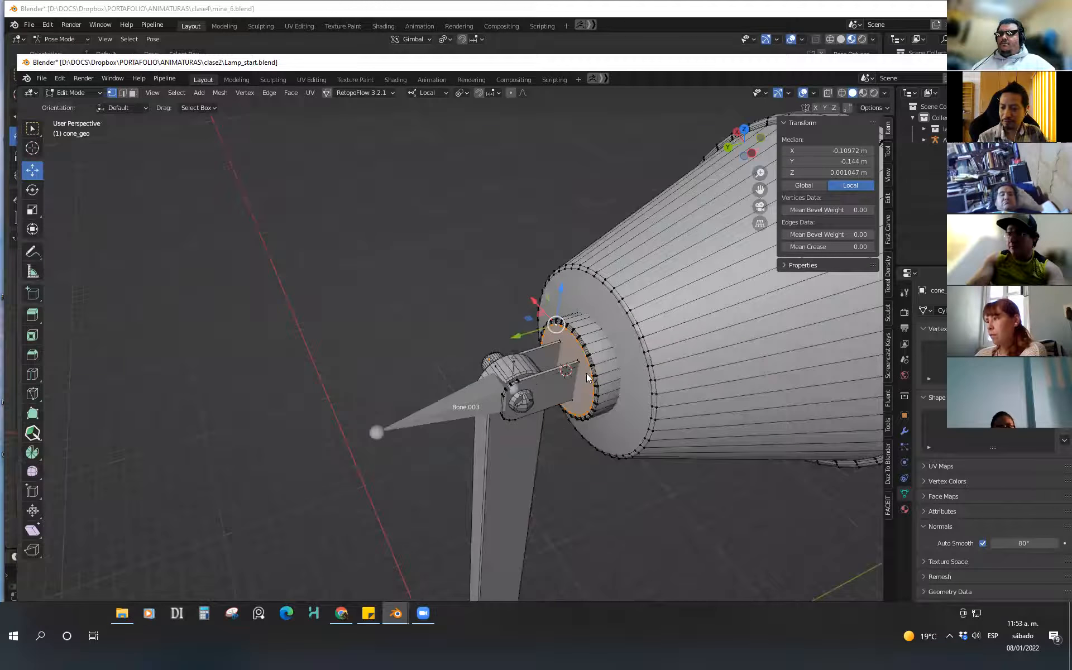
key(Tab)
Enter the armature's Edit Mode and duplicate the lampshade joint's bone, placing the copy slightly towards the lampshade
scroll(548, 384, up, 2)
click(428, 424)
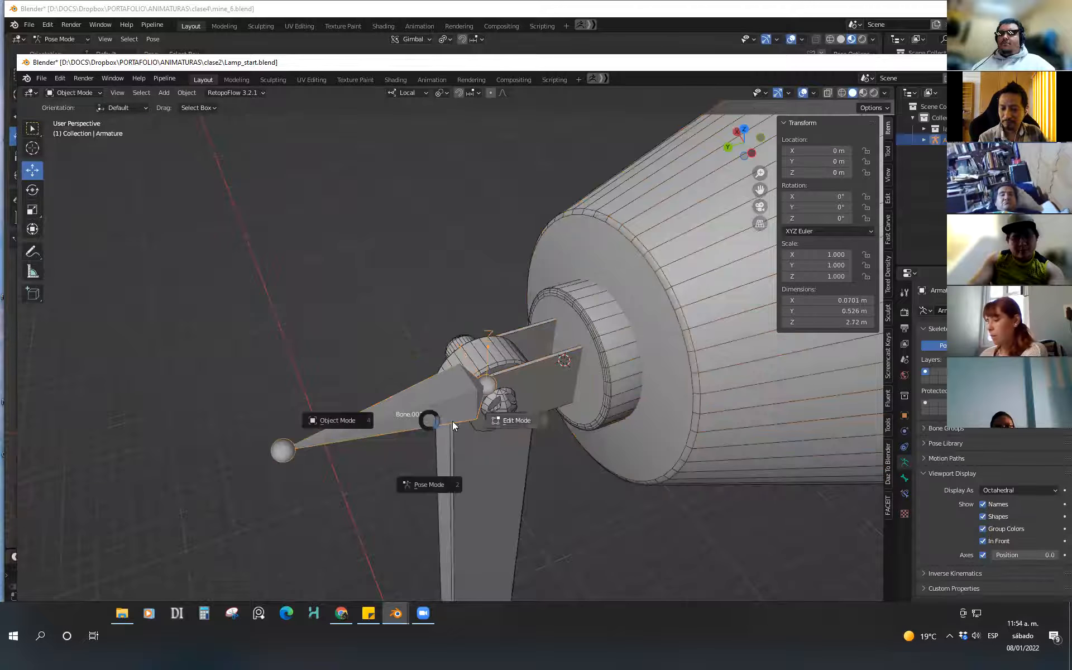
key(Tab)
middle_drag(516, 439, 558, 433)
key(shift+d)
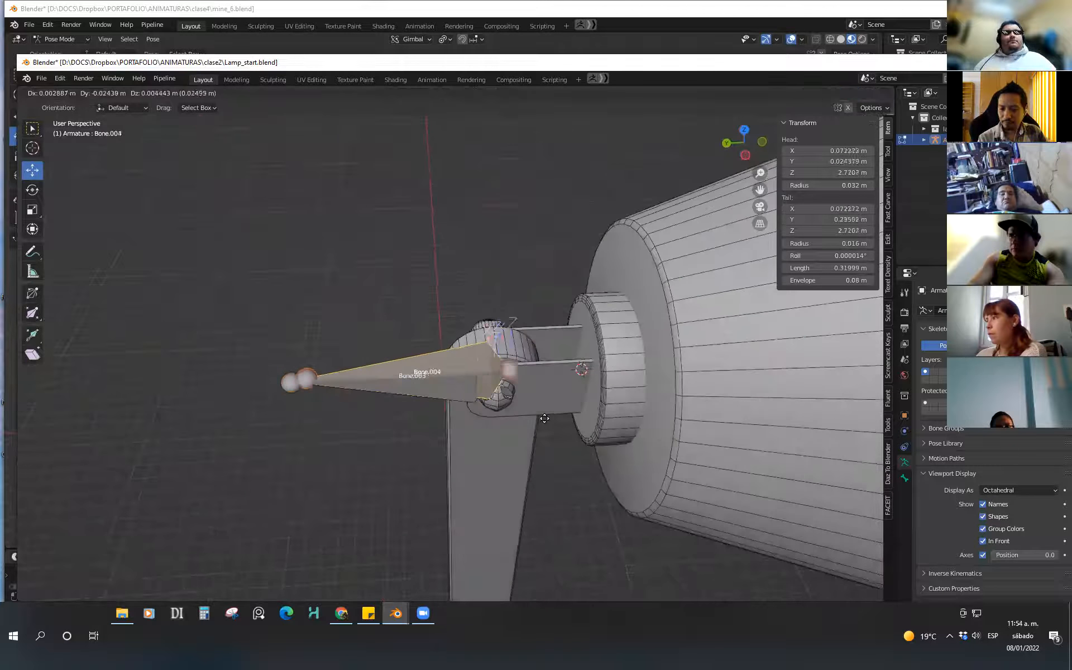
click(592, 425)
Snap the 3D cursor to the duplicated bone and return to Object Mode
key(shift+s)
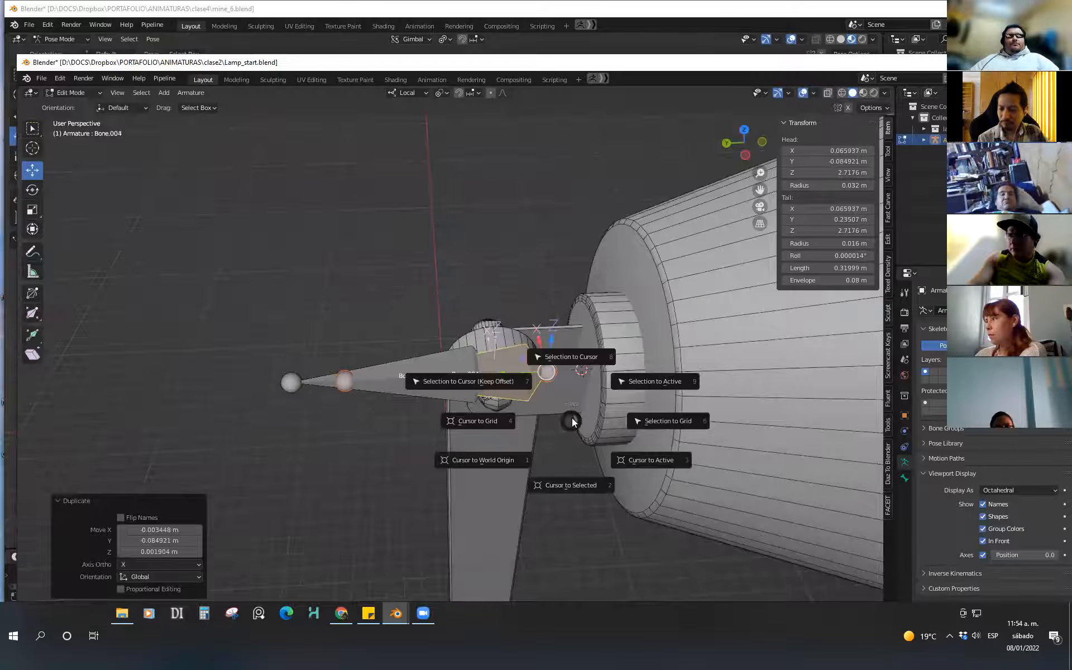
click(569, 487)
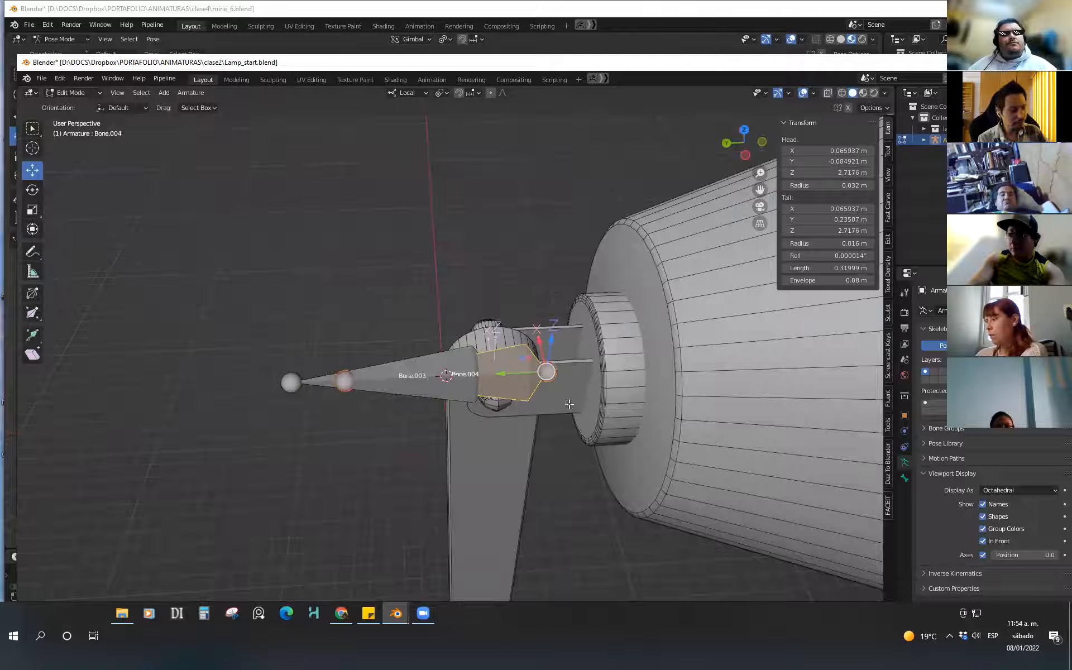
click(519, 392)
Select the lampshade cone again and open its mesh for editing around the collar
click(600, 385)
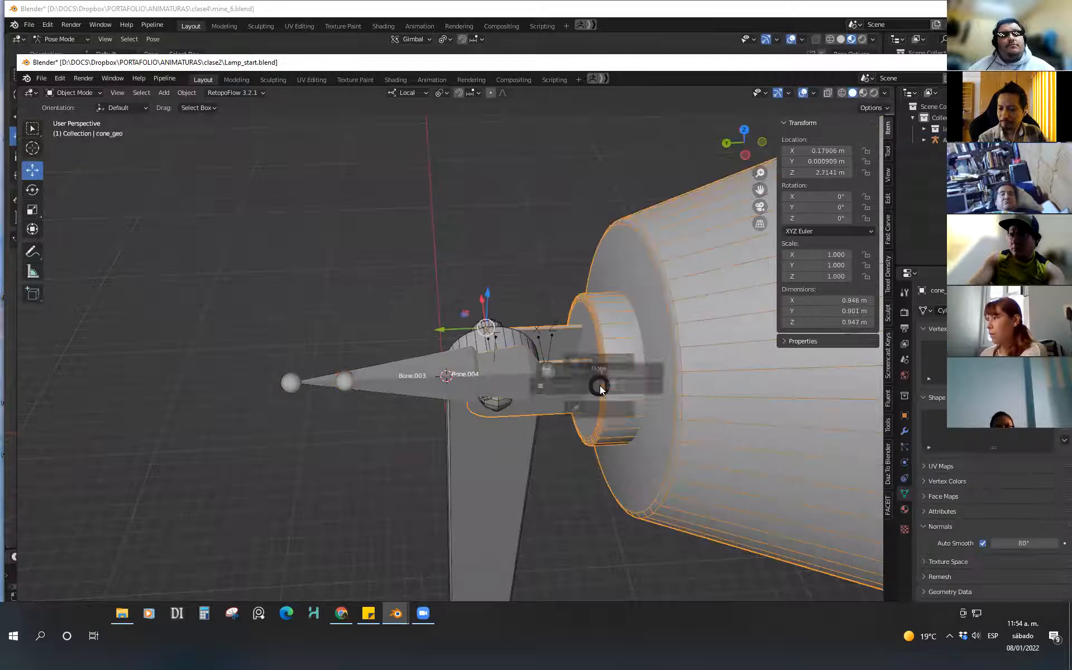
key(ctrl+Tab)
click(680, 385)
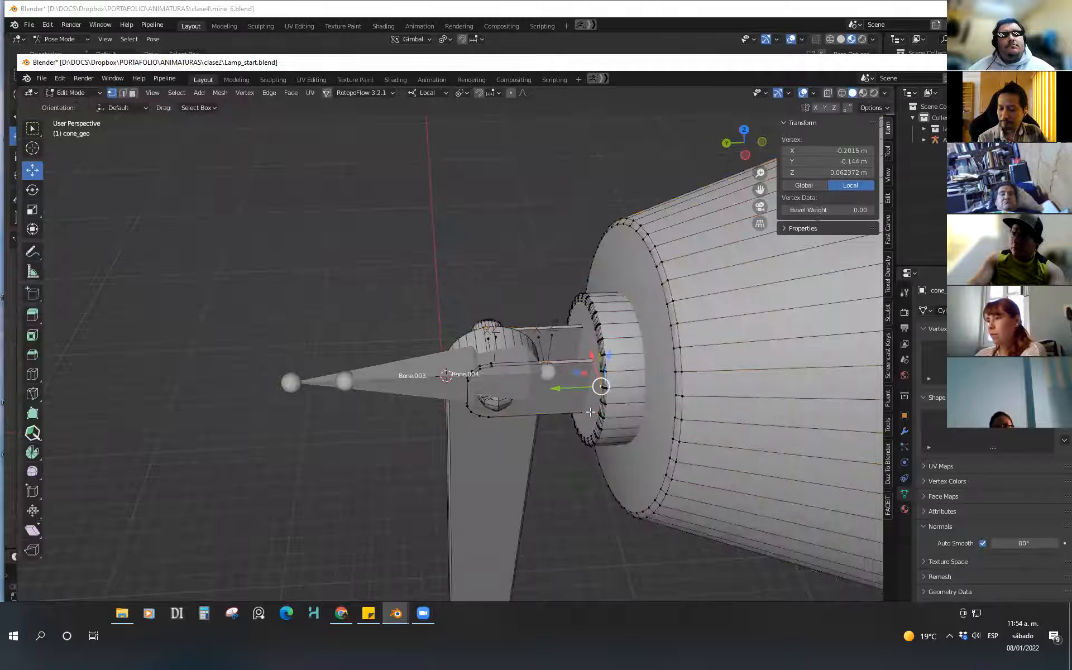
middle_drag(598, 414, 677, 390)
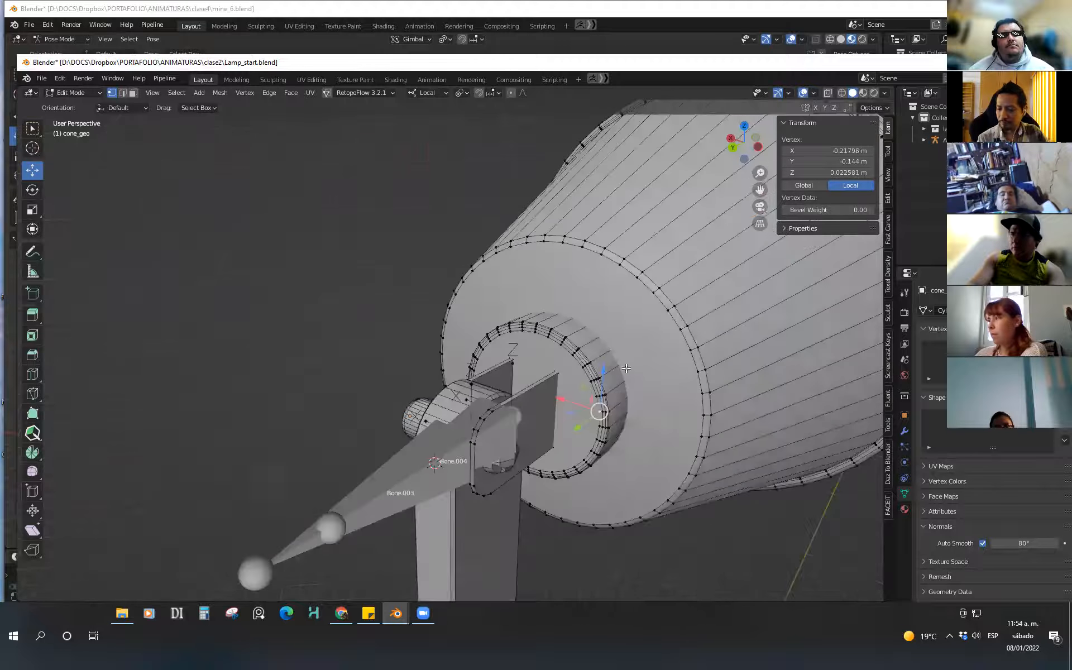
scroll(601, 441, up, 4)
In face selection mode, select the collar's flat end face and snap the 3D cursor to its centre
key(ctrl+Tab)
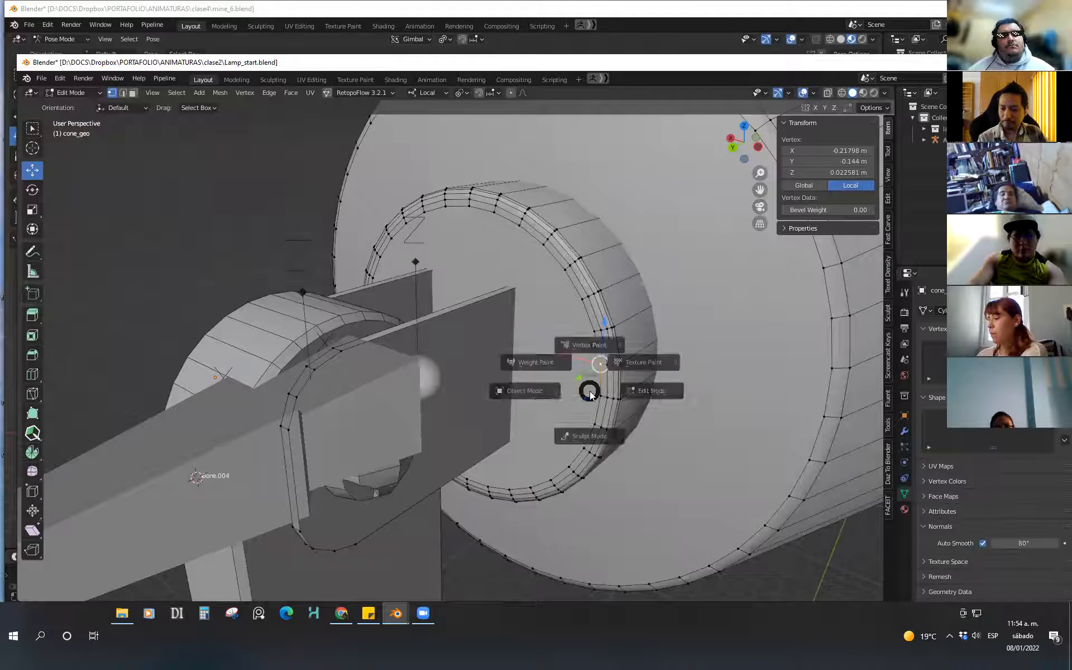
key(3)
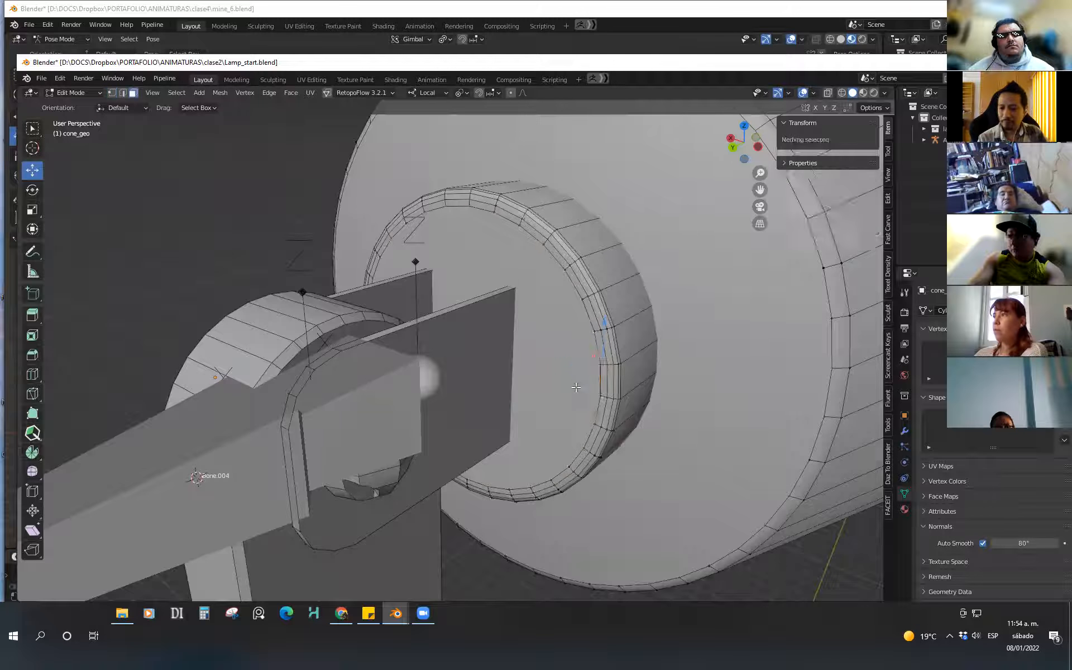
click(579, 388)
key(shift+s)
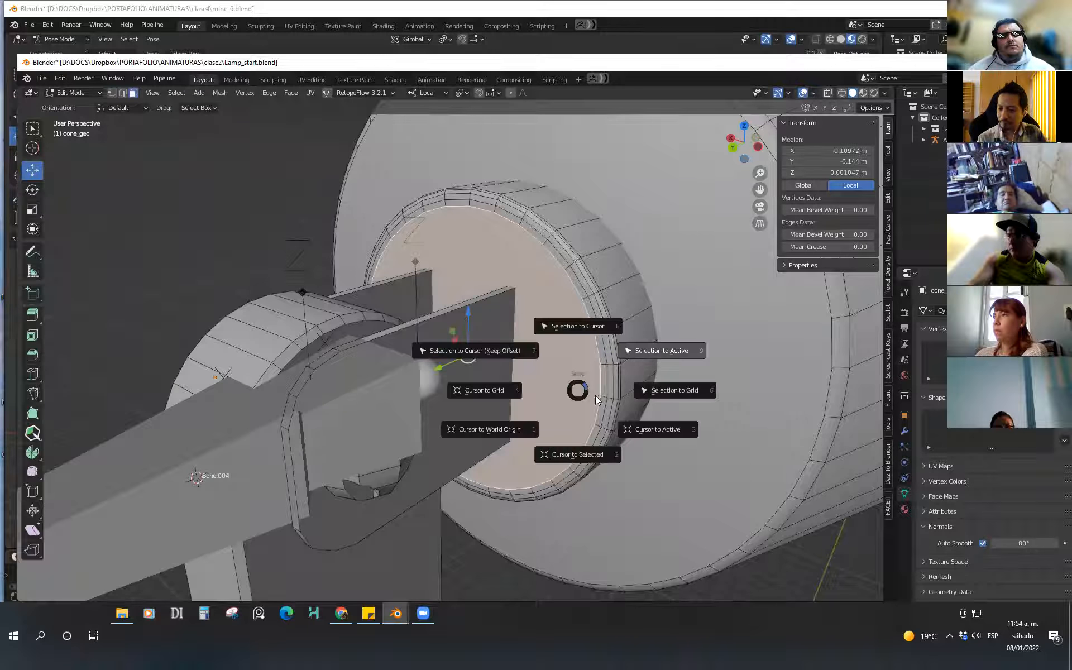
click(580, 462)
Return to Object Mode, select the armature and enter its Edit Mode
scroll(578, 402, down, 2)
key(ctrl+Tab)
click(663, 398)
middle_drag(569, 348, 497, 445)
key(Tab)
click(427, 408)
click(505, 410)
key(Tab)
click(586, 408)
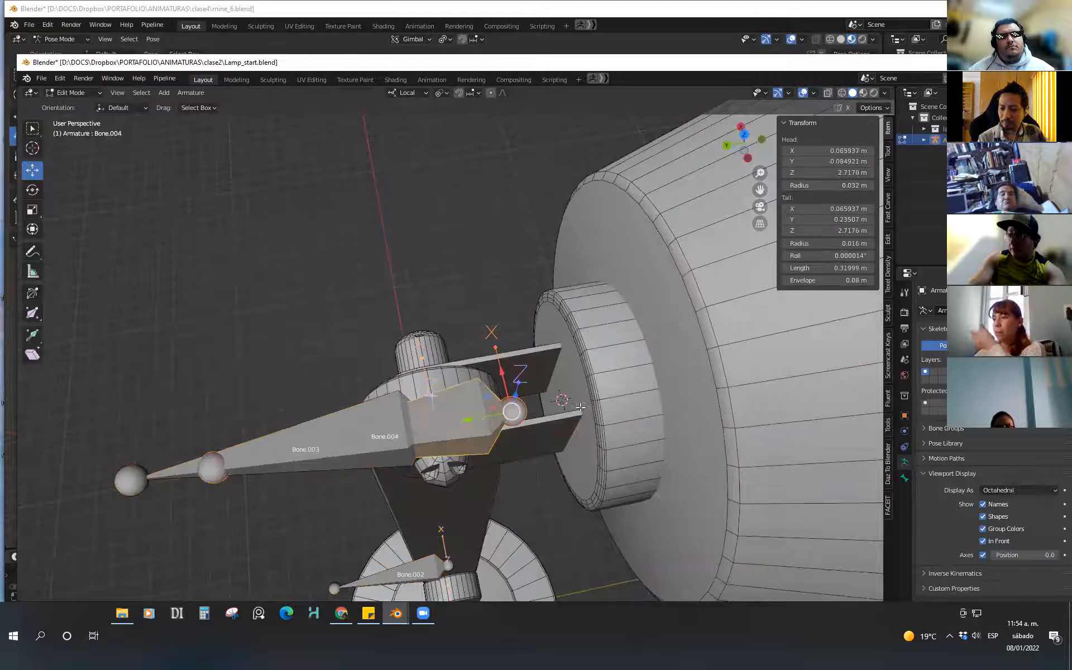
Snap the duplicated bone to the 3D cursor at the centre of the lampshade's collar
middle_drag(500, 437, 528, 445)
key(shift+s)
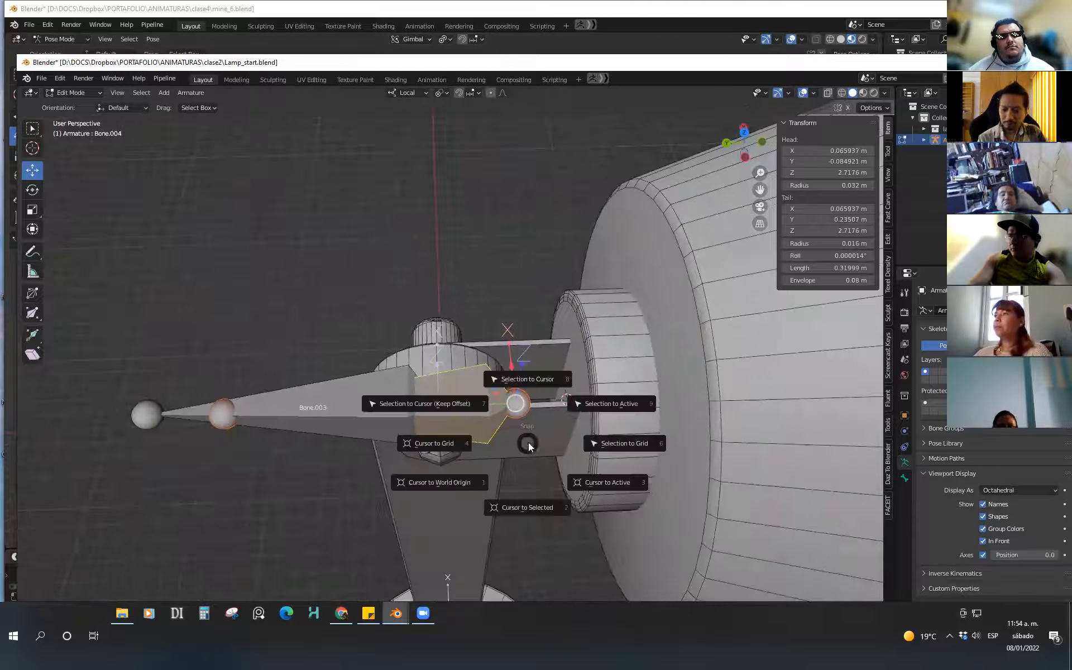
click(537, 385)
middle_drag(537, 385, 515, 409)
click(440, 410)
middle_drag(440, 410, 495, 408)
click(575, 398)
scroll(540, 459, down, 5)
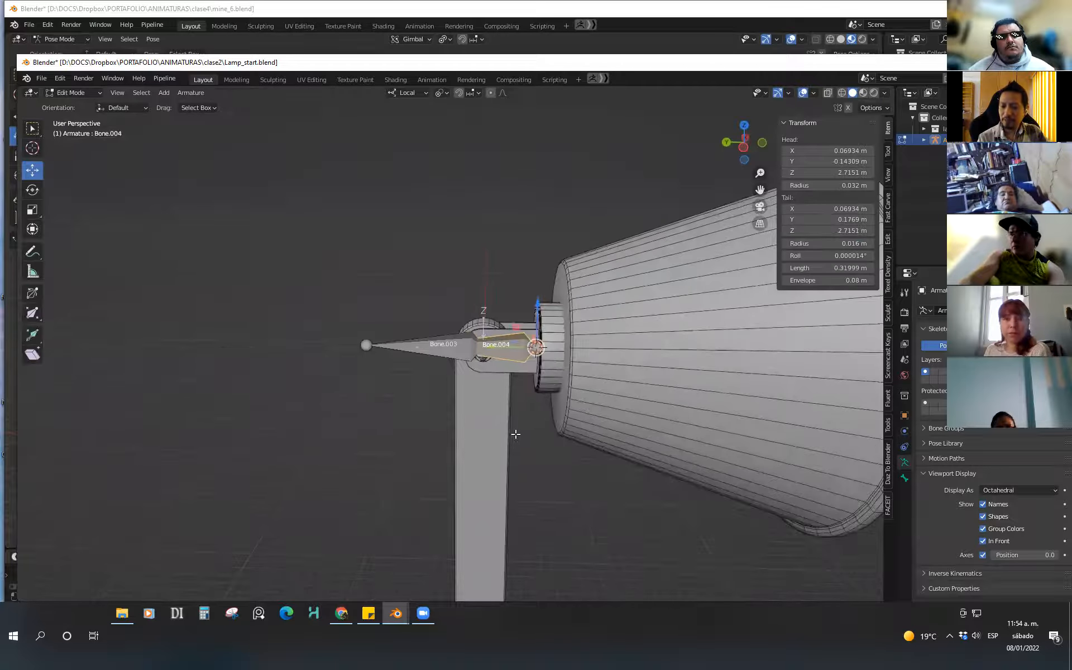
middle_drag(540, 458, 467, 413)
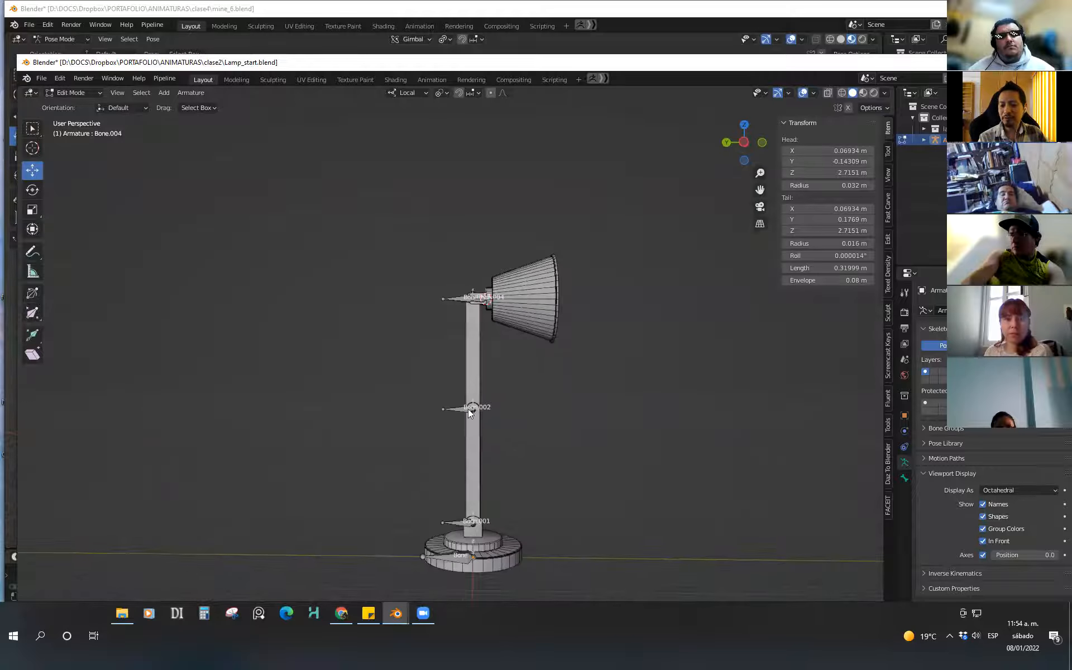
Switch the armature to Pose Mode and try moving a joint bone on its own, undoing the move
click(469, 474)
key(g)
click(491, 435)
key(ctrl+z)
scroll(501, 473, up, 1)
click(454, 535)
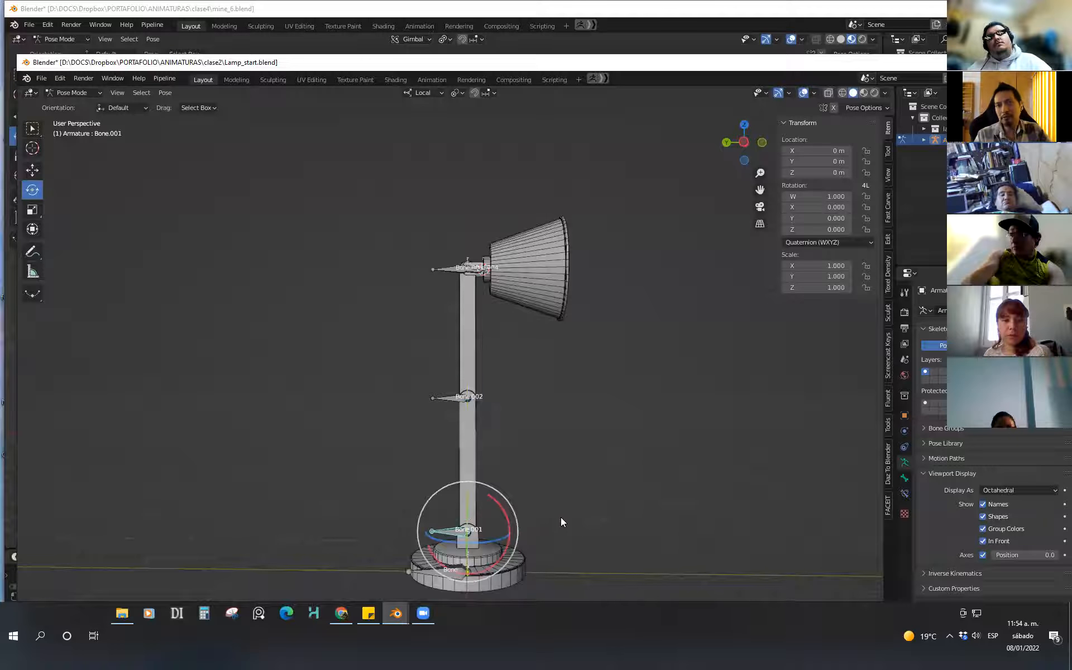
In Pose Mode, select the collar bone and examine how it sits next to the lampshade joint's bone
shift+middle_drag(565, 482, 548, 474)
scroll(512, 439, up, 3)
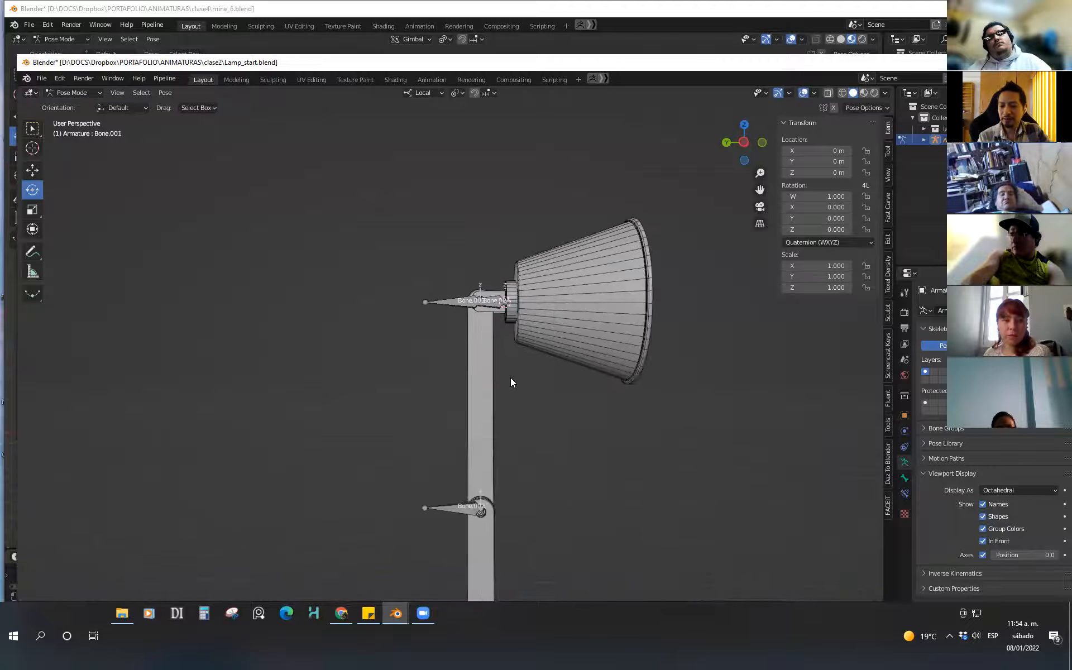
shift+middle_drag(510, 377, 514, 438)
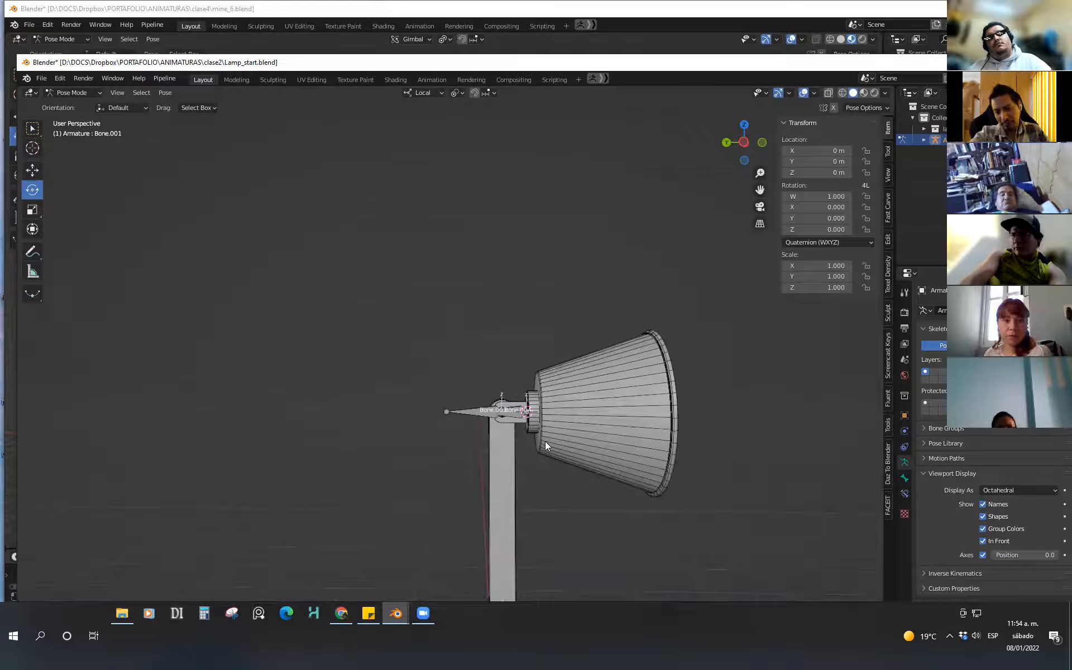
scroll(545, 441, up, 6)
shift+middle_drag(547, 425, 567, 457)
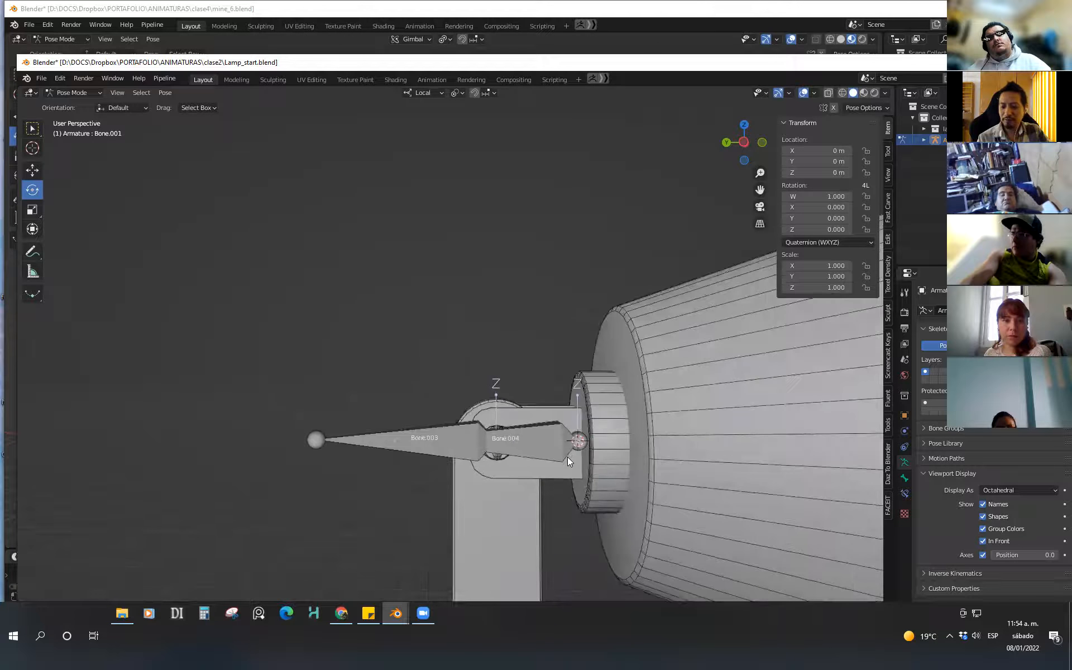
click(556, 453)
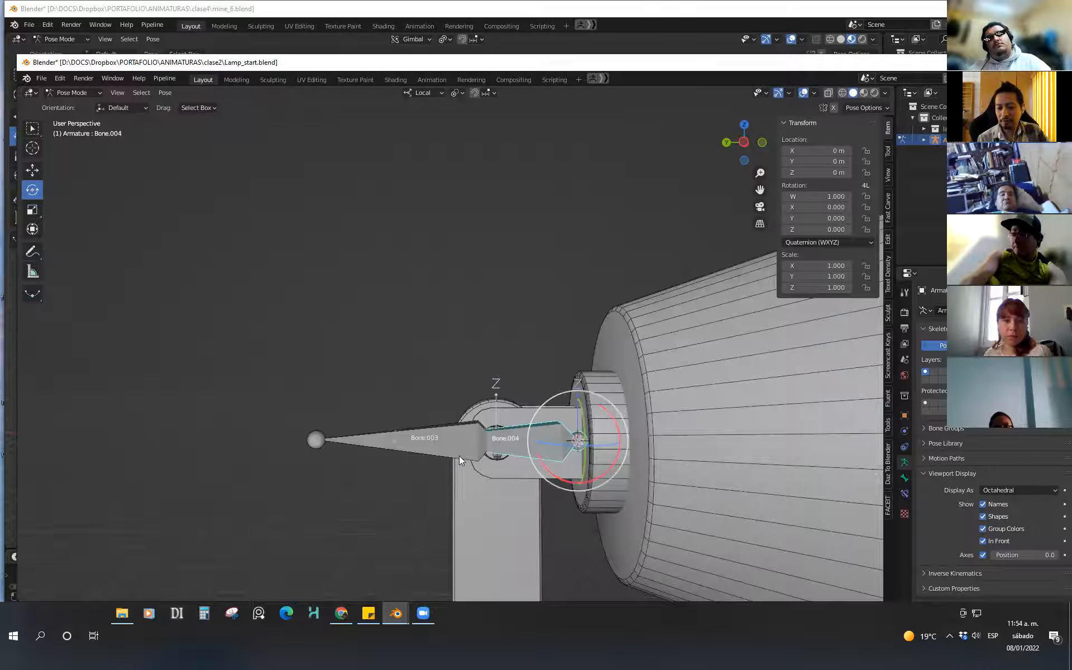
scroll(492, 497, down, 2)
shift+middle_drag(508, 486, 527, 330)
Return to Edit Mode and select the collar bone, adding the lampshade joint's bone last as the active one
key(Tab)
click(619, 329)
shift+middle_drag(547, 413, 539, 524)
scroll(515, 397, up, 1)
shift+middle_drag(494, 454, 511, 412)
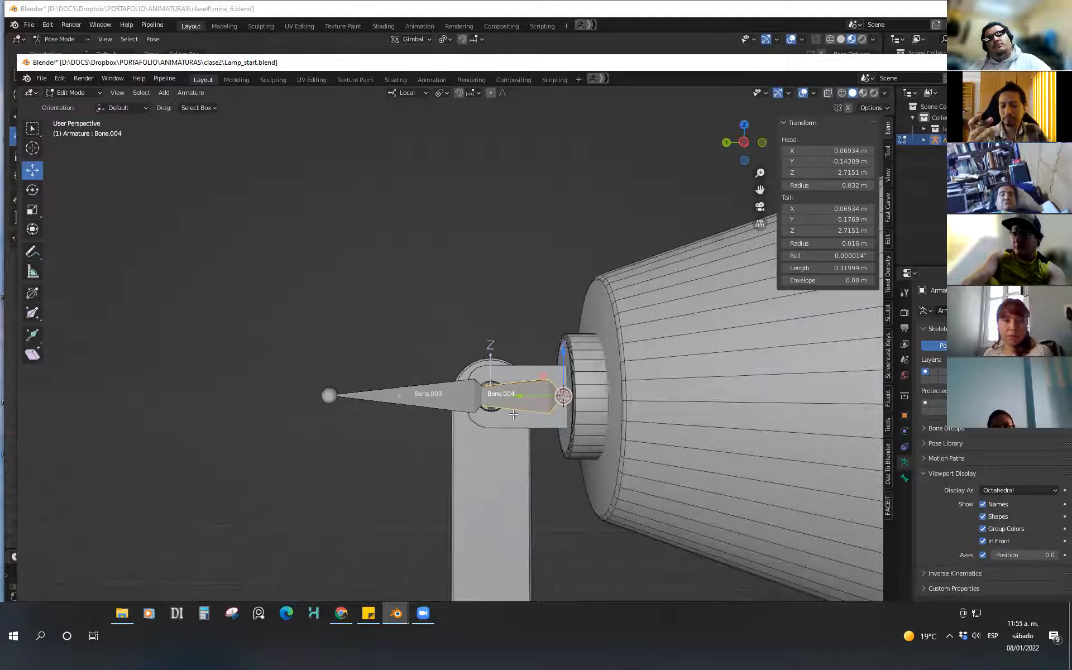
shift+click(377, 397)
click(539, 408)
shift+click(381, 398)
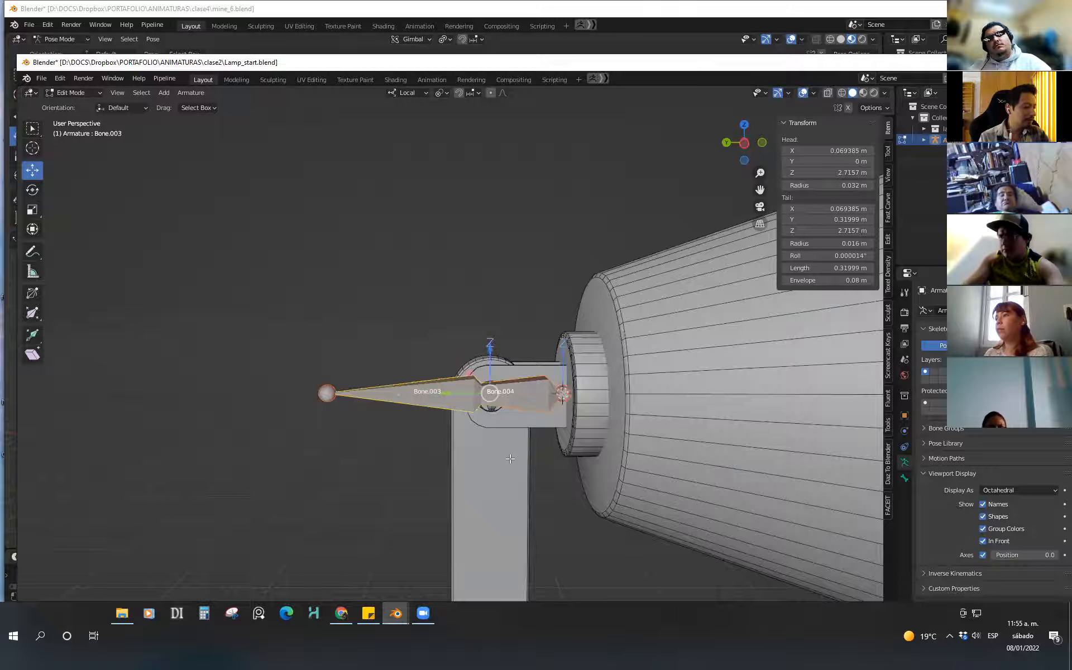
Try parenting the collar bone to the lampshade joint's bone as Connected, and undo it
key(ctrl+p)
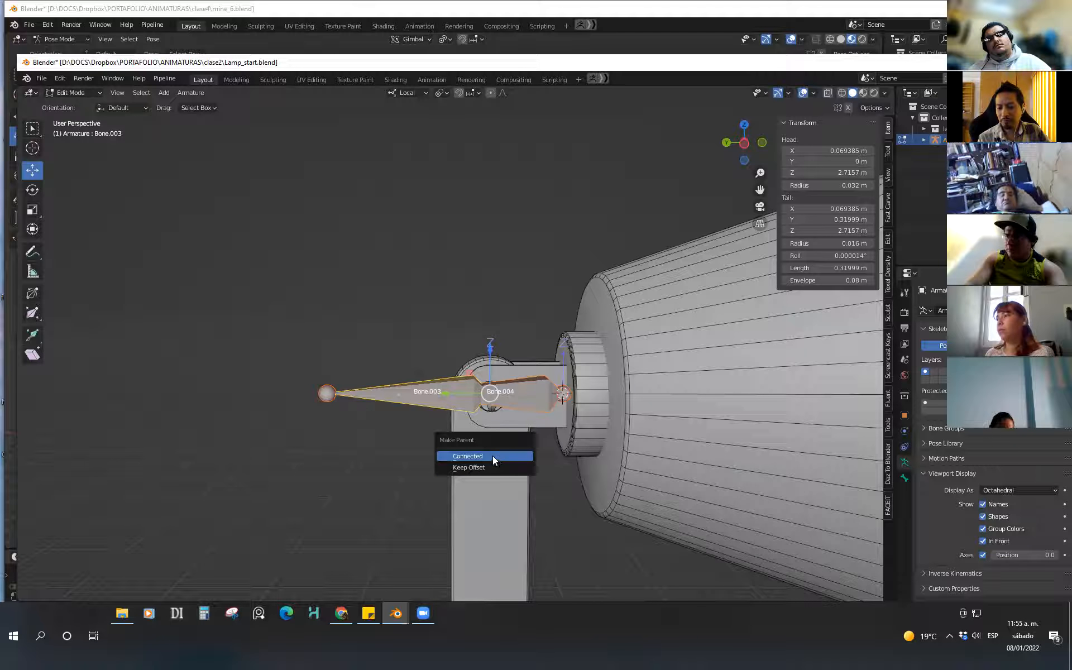
click(492, 457)
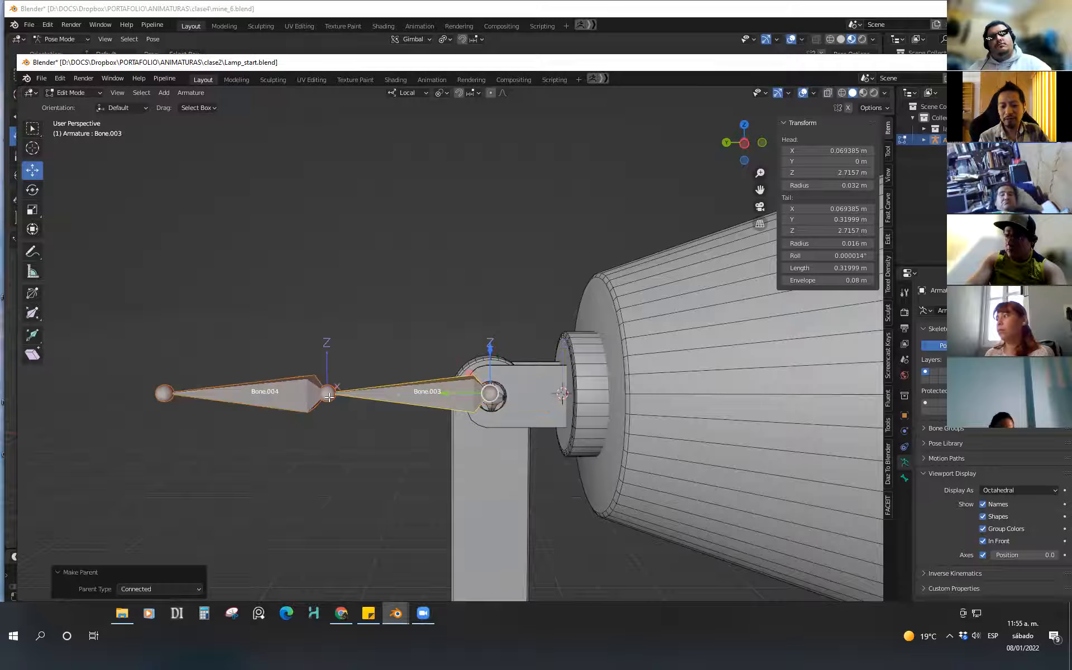
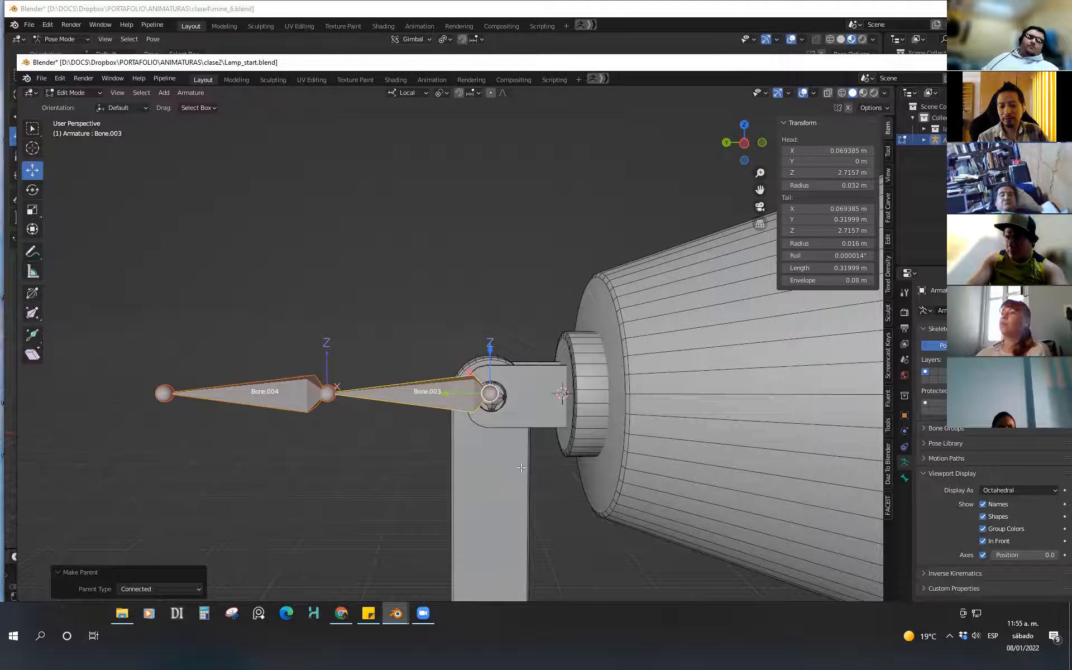
key(ctrl+z)
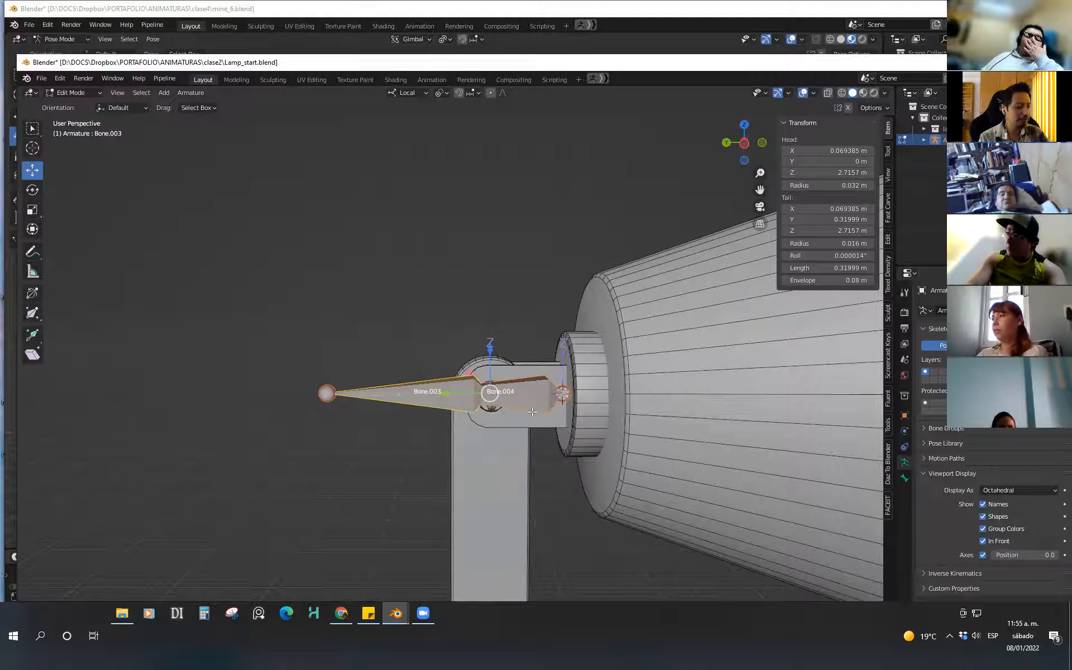
Parent the collar bone to the lampshade joint's bone, and that bone to the middle joint's bone, both with Keep Offset
key(ctrl+p)
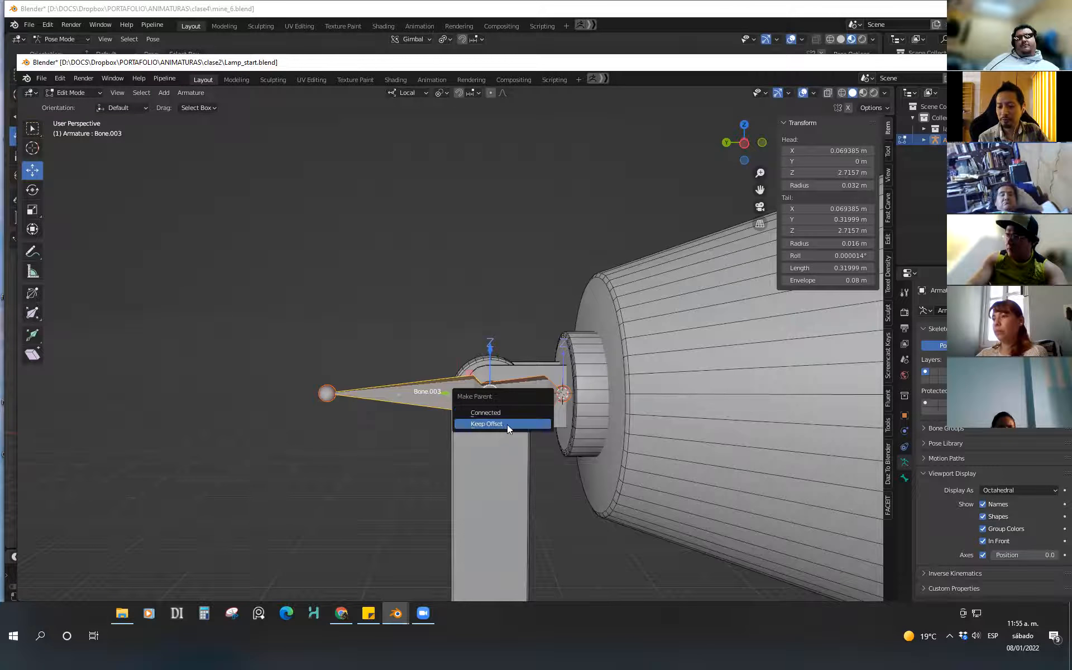
click(507, 426)
shift+middle_drag(542, 480, 535, 382)
scroll(535, 381, down, 2)
click(427, 320)
shift+middle_drag(521, 437, 489, 294)
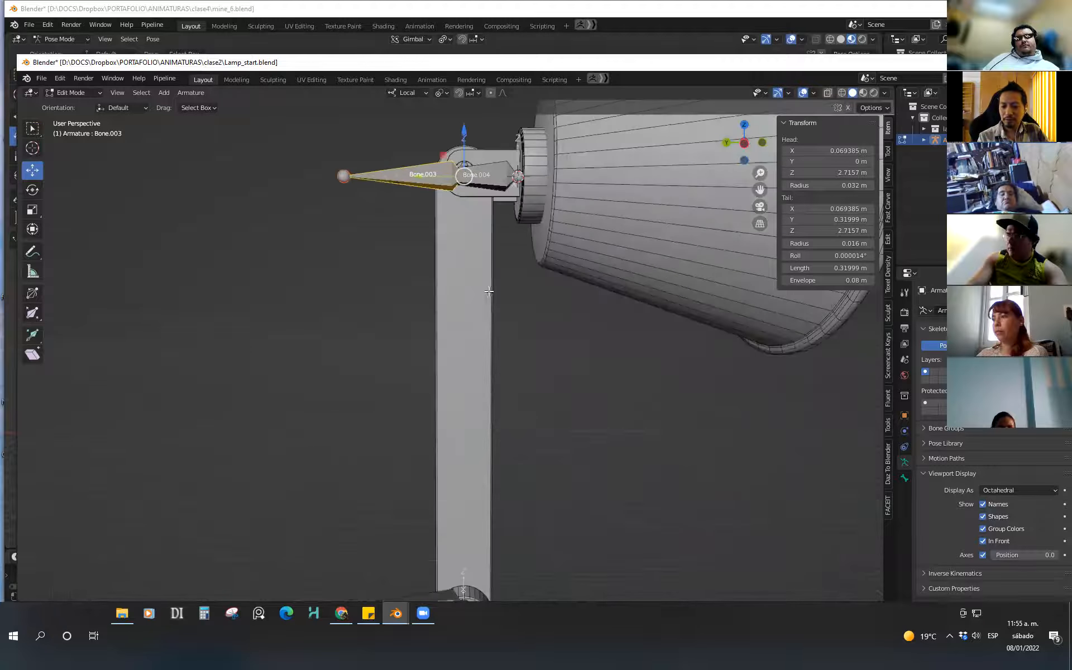
scroll(491, 296, down, 5)
click(481, 459)
key(ctrl+p)
click(517, 458)
Parent the middle joint's bone to the lower joint's bone with Keep Offset
shift+middle_drag(509, 441, 428, 268)
click(425, 250)
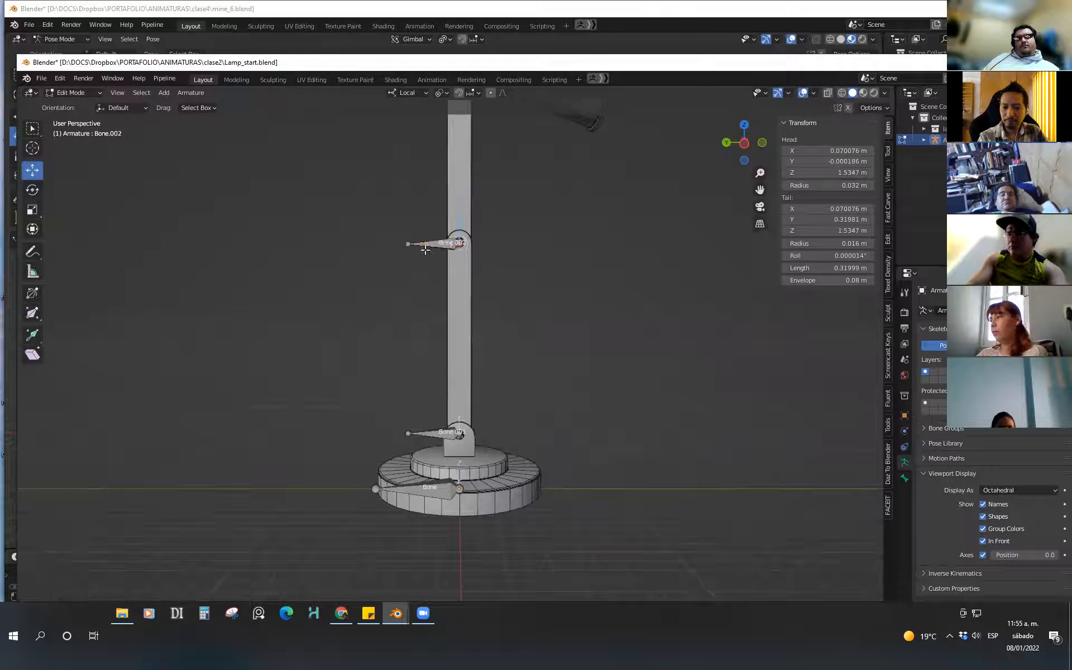
shift+click(481, 455)
key(ctrl+p)
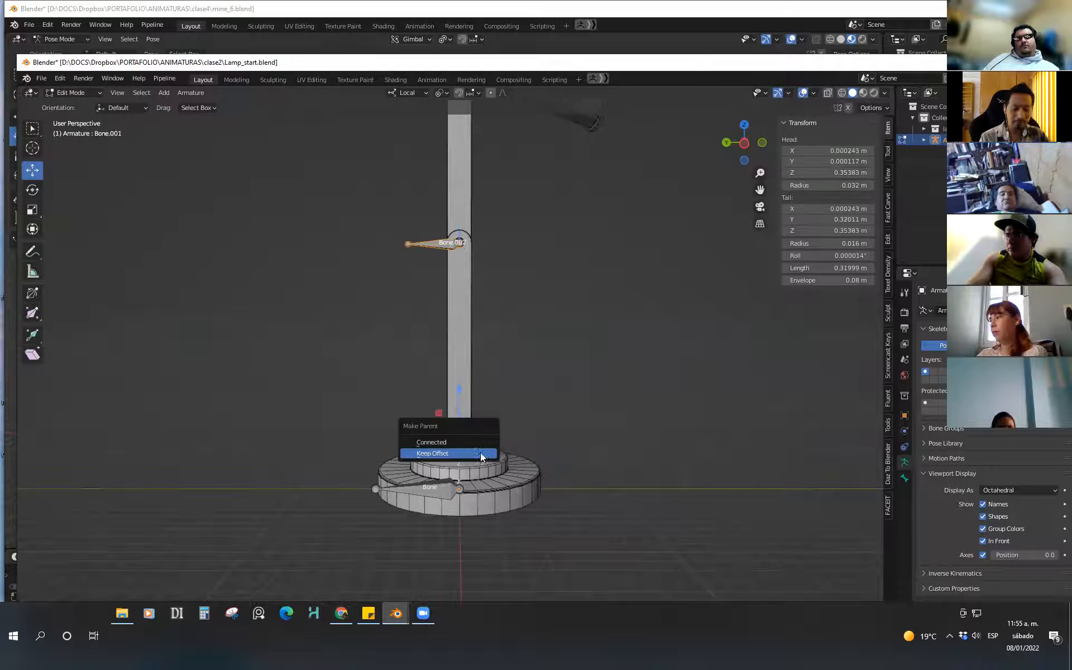
click(480, 452)
Parent the lower joint's bone to the base bone with Keep Offset
scroll(481, 441, up, 3)
click(405, 421)
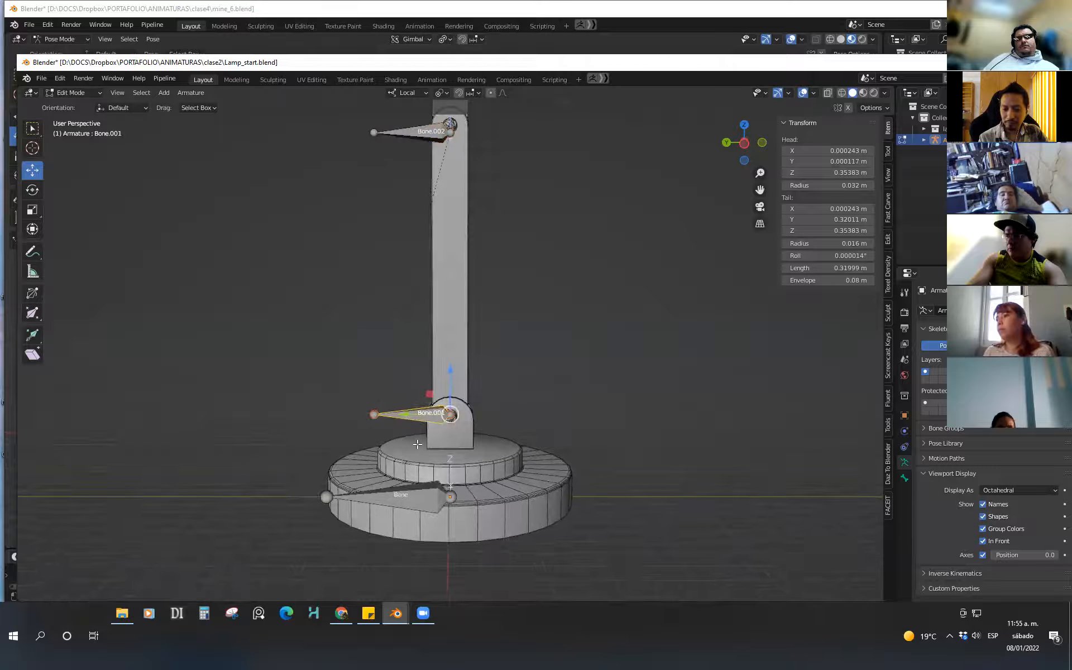
shift+click(448, 495)
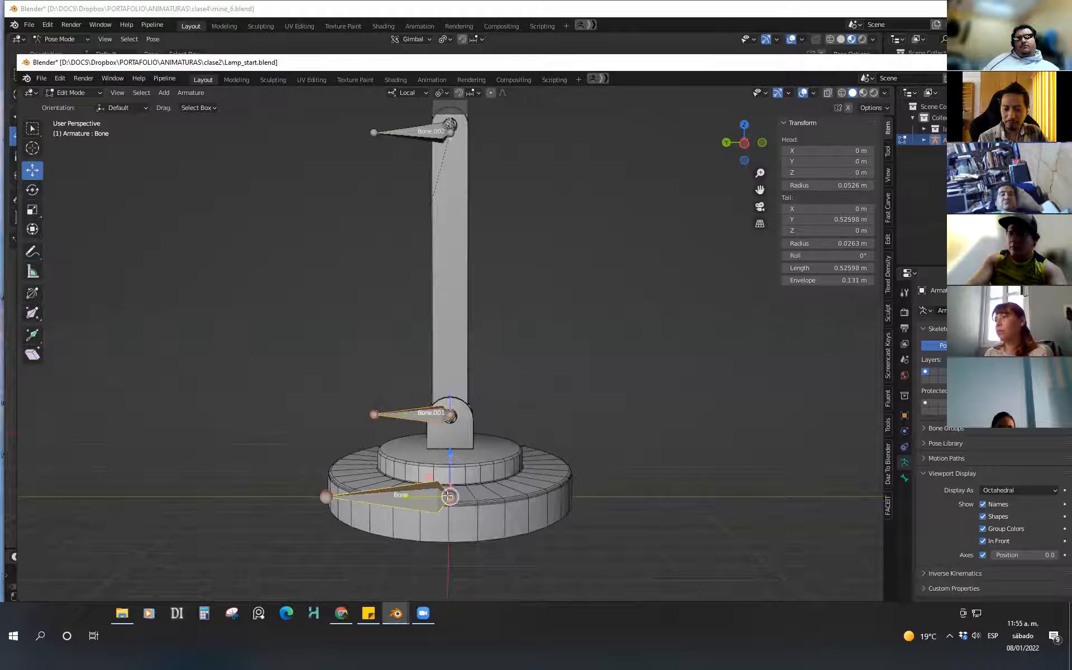
key(ctrl+p)
click(494, 491)
Examine the parent relationship lines between the lamp's bones, selecting the middle and lampshade joint bones in turn
scroll(497, 458, down, 4)
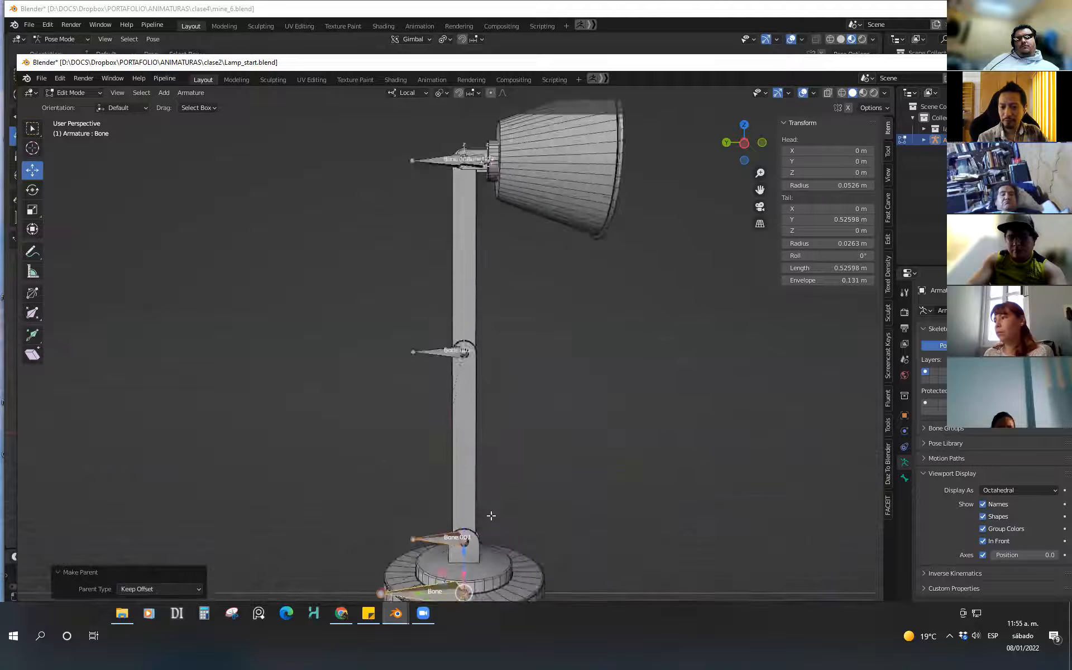
shift+middle_drag(501, 432, 488, 417)
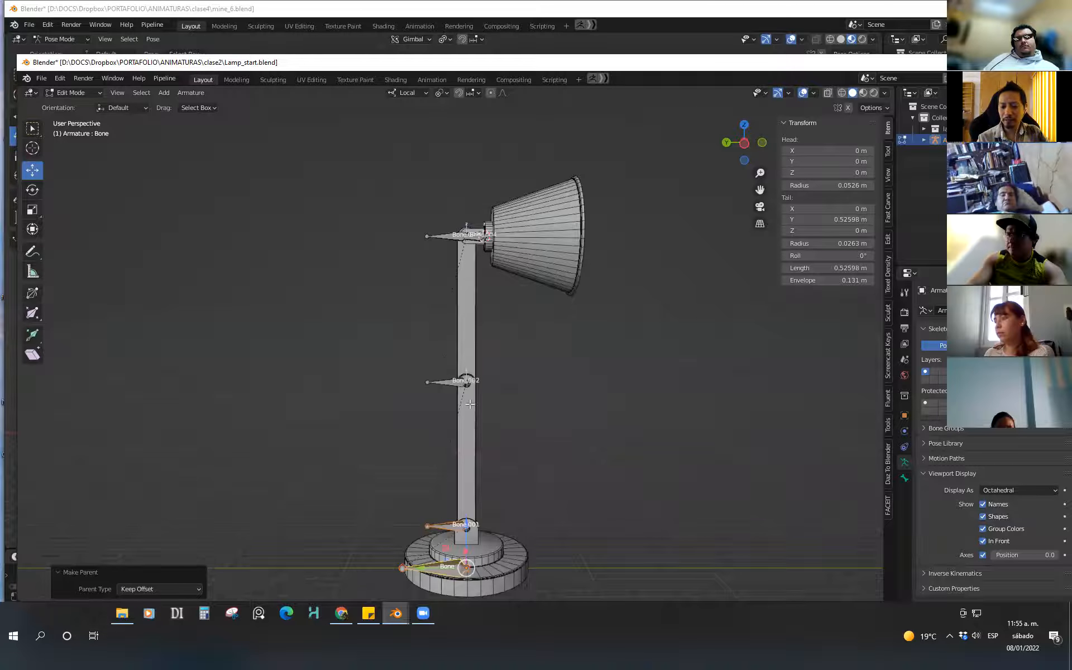
scroll(470, 404, up, 2)
scroll(472, 380, down, 2)
scroll(473, 352, up, 4)
shift+middle_drag(482, 350, 472, 304)
click(391, 489)
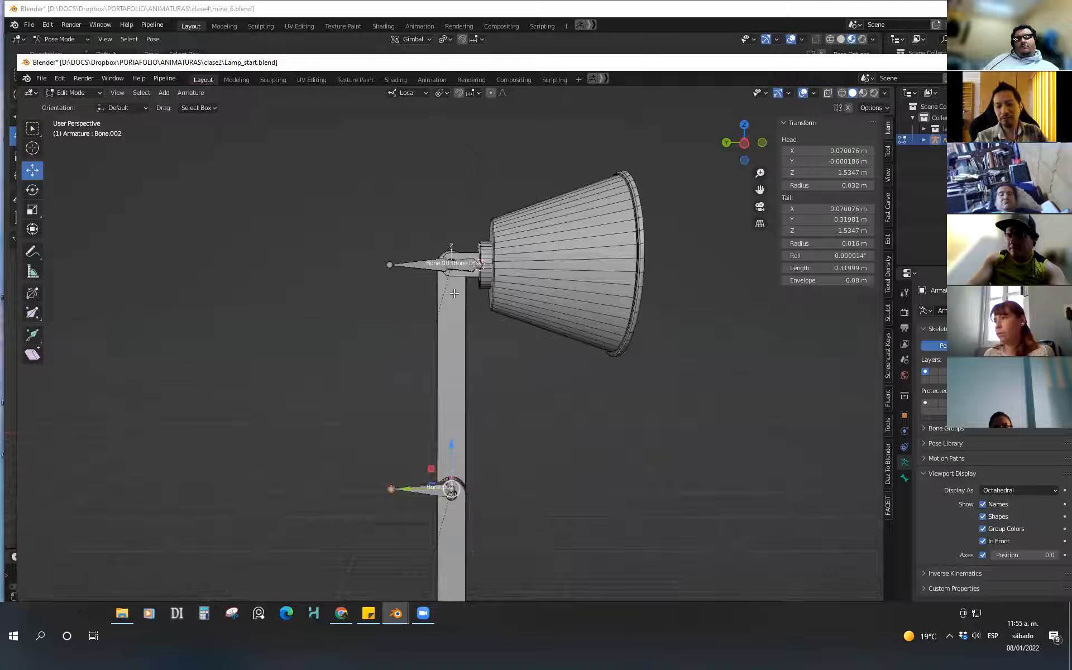
scroll(514, 447, down, 3)
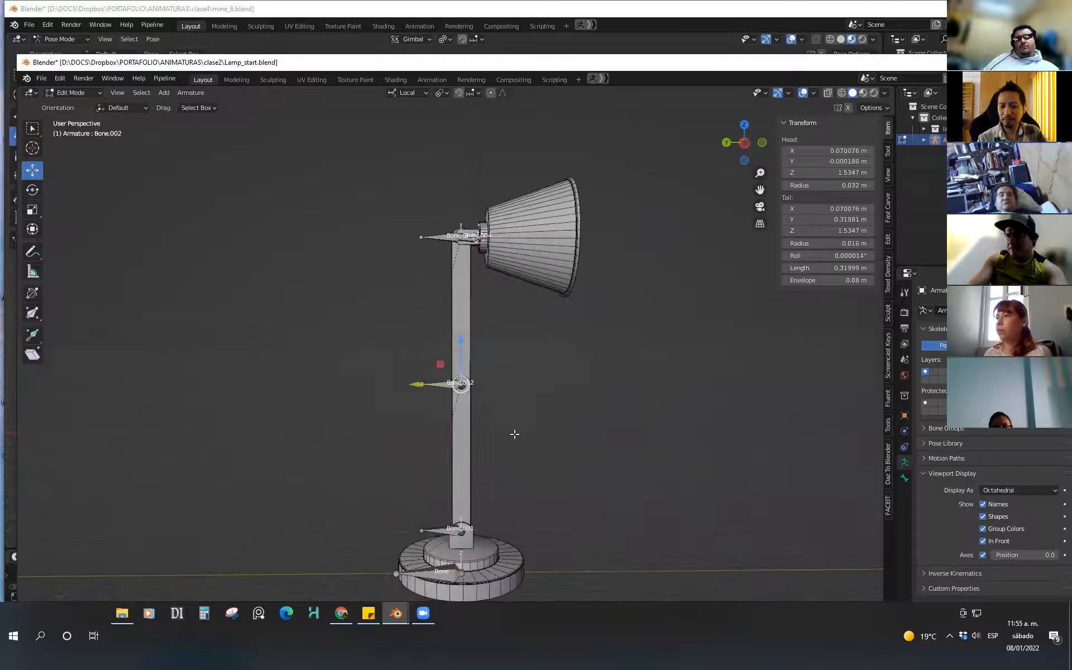
scroll(498, 435, up, 2)
scroll(503, 366, up, 2)
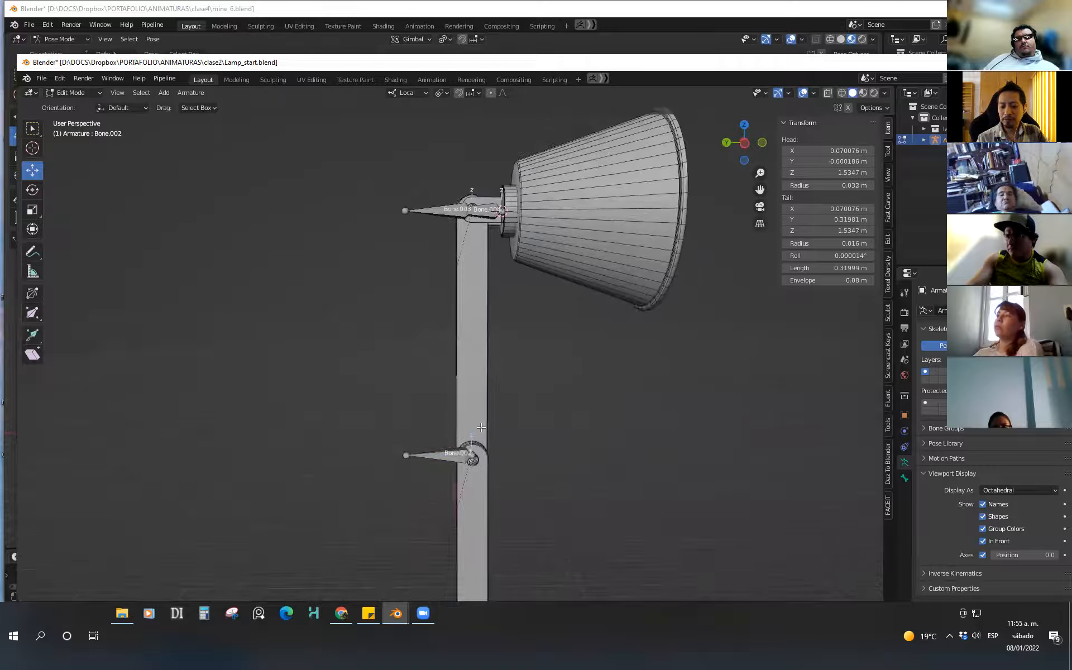
click(448, 456)
click(543, 437)
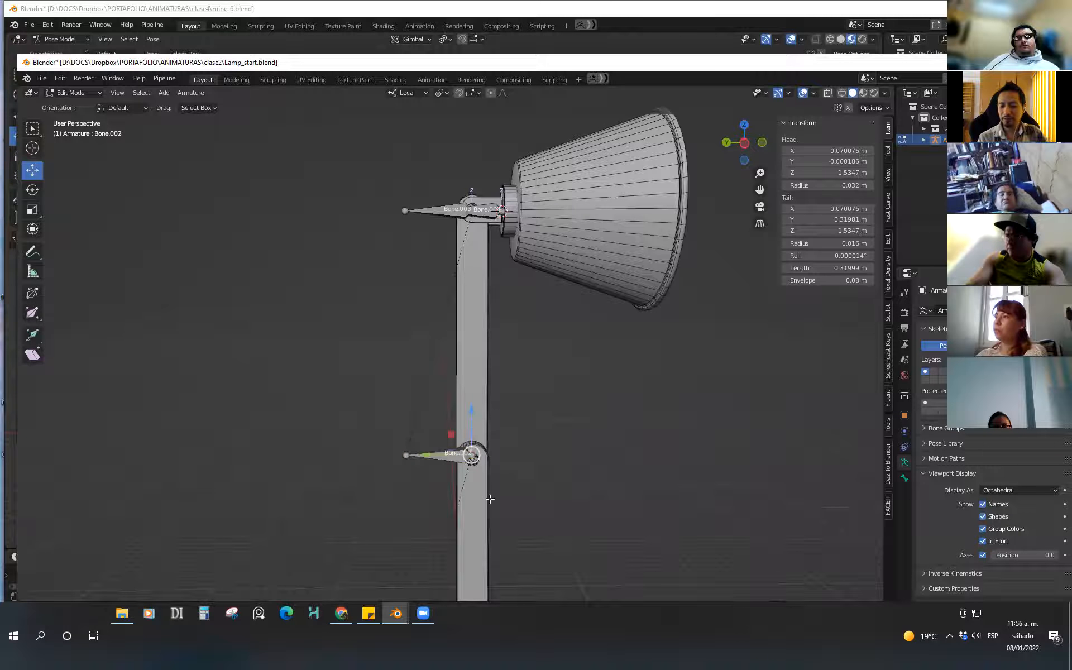
click(472, 454)
click(472, 211)
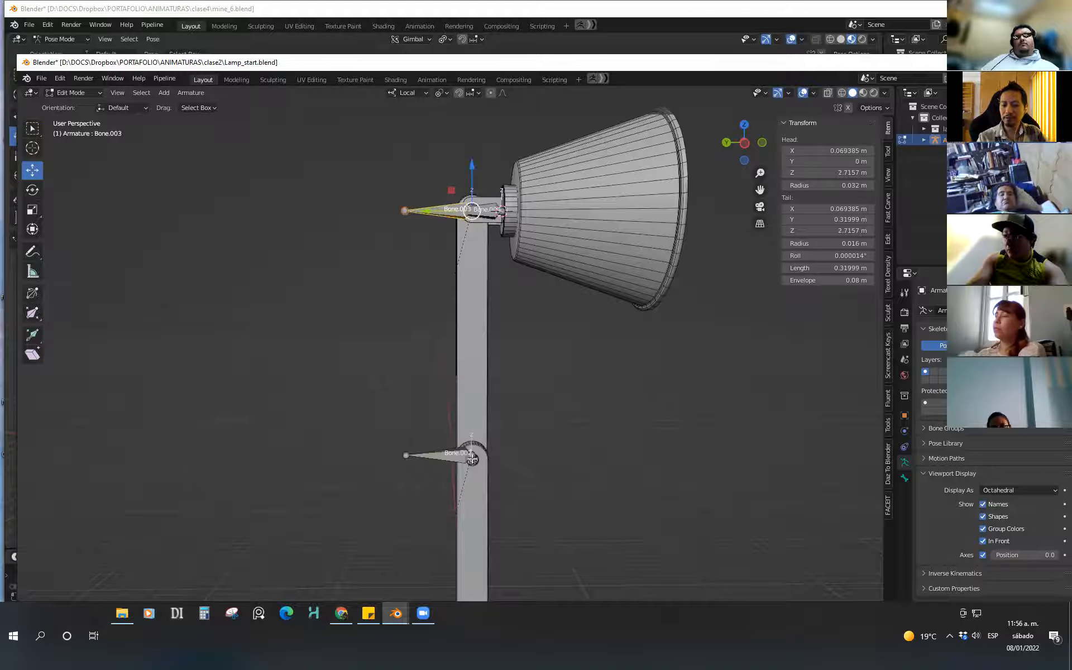
shift+middle_drag(511, 441, 500, 421)
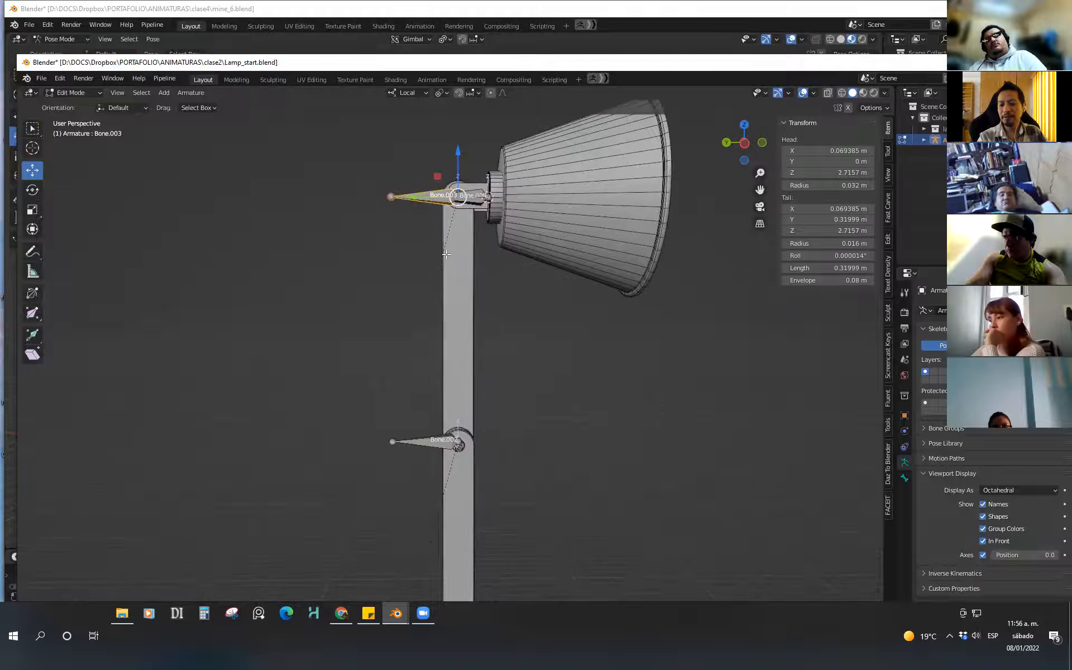
click(514, 414)
click(468, 446)
click(533, 416)
click(462, 444)
scroll(498, 385, down, 3)
shift+middle_drag(514, 385, 491, 336)
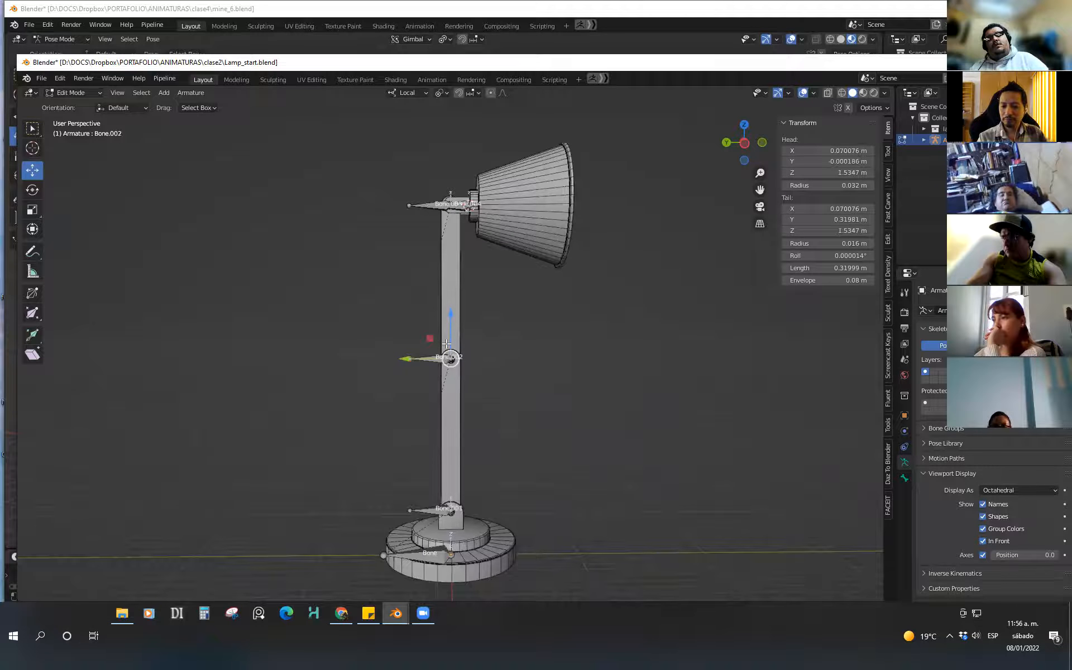
Switch the armature to Pose Mode
shift+middle_drag(462, 280, 501, 313)
scroll(502, 310, up, 5)
key(ctrl+Tab)
click(522, 367)
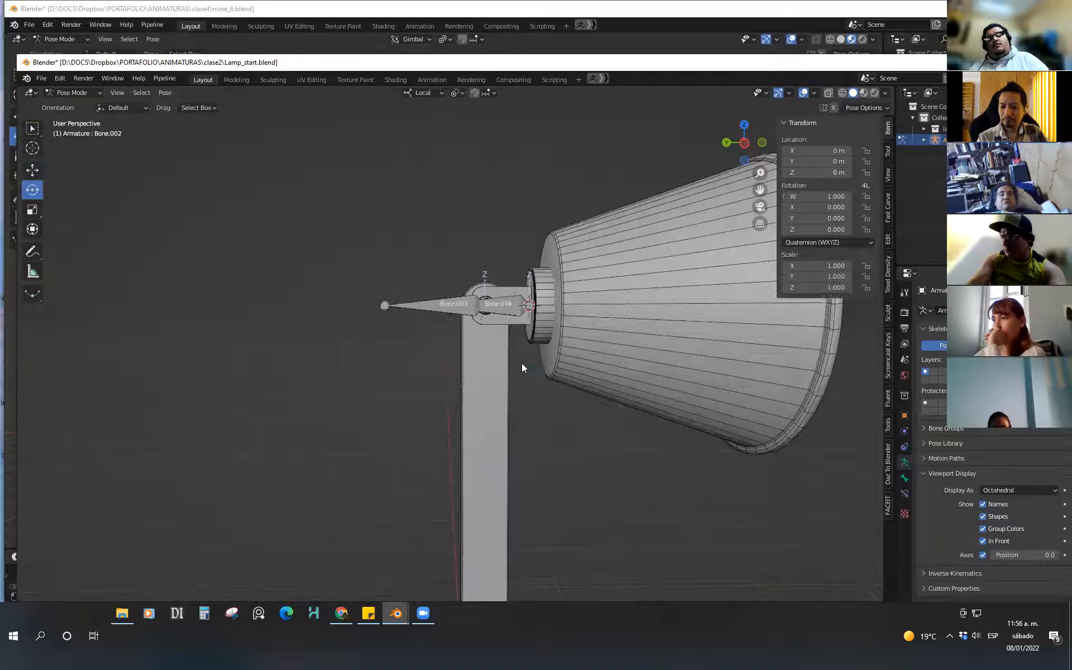
Test the bone hierarchy by moving and rotating the base bone, discarding the changes
scroll(524, 374, down, 8)
scroll(508, 408, up, 2)
click(467, 495)
click(448, 545)
key(g)
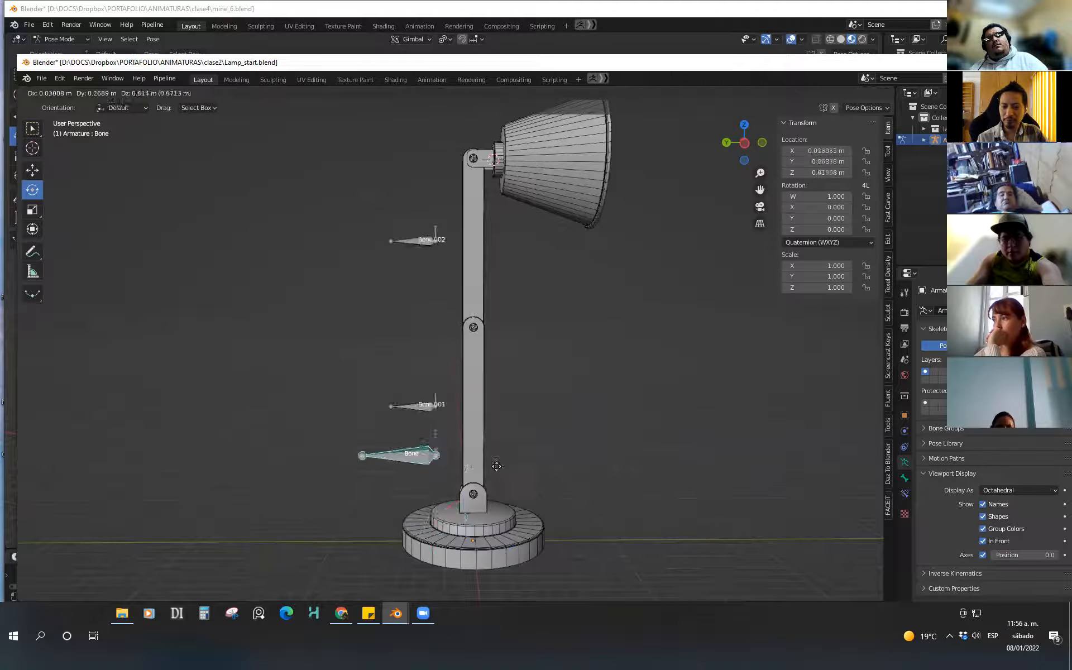
right_click(496, 466)
drag(486, 501, 499, 446)
key(ctrl+z)
click(469, 492)
key(ctrl+z)
Test rotating the middle joint's bone by about 56° around its local X axis, and cancel the rotation
click(444, 329)
key(r)
key(x)
key(x)
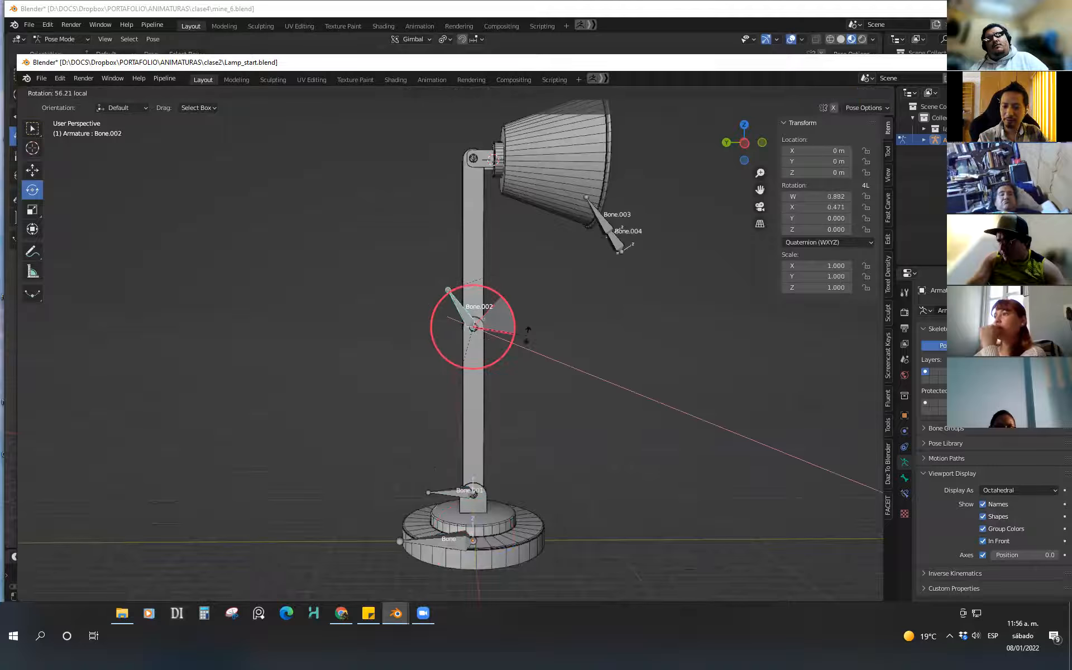
right_click(531, 318)
Test rotating the lampshade joint's bone and undo it, then select the collar bone and check its placement
scroll(532, 307, up, 3)
click(449, 294)
drag(495, 267, 481, 232)
key(ctrl+z)
click(495, 206)
click(479, 300)
click(537, 413)
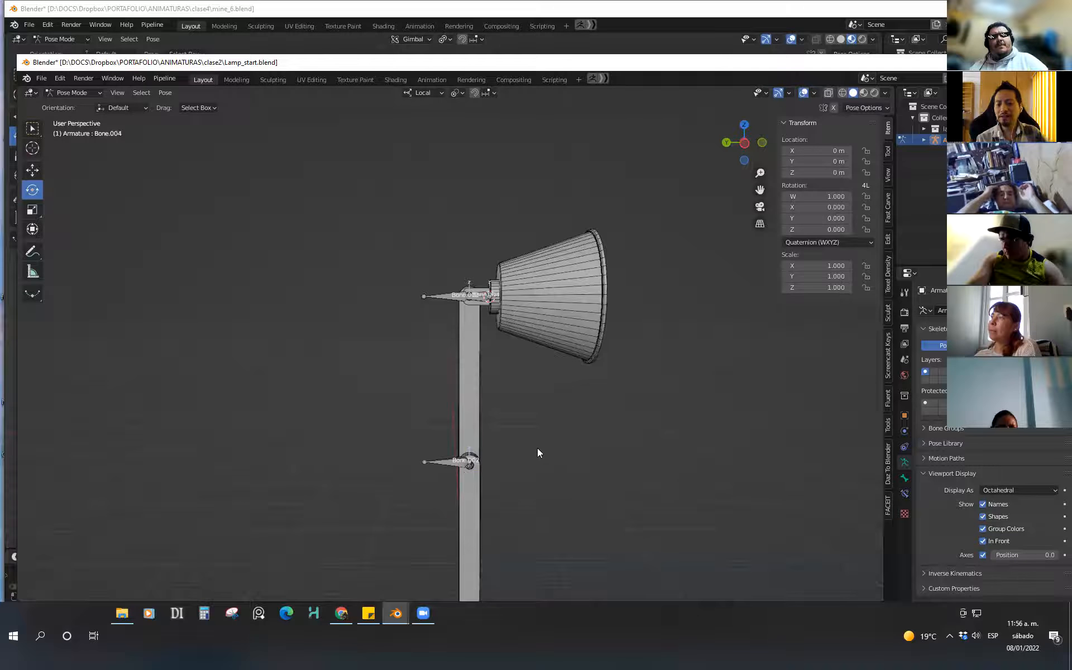
Frame the whole lamp and maximize the Lamp_start.blend window
scroll(553, 467, down, 4)
shift+middle_drag(559, 472, 534, 426)
scroll(535, 428, up, 1)
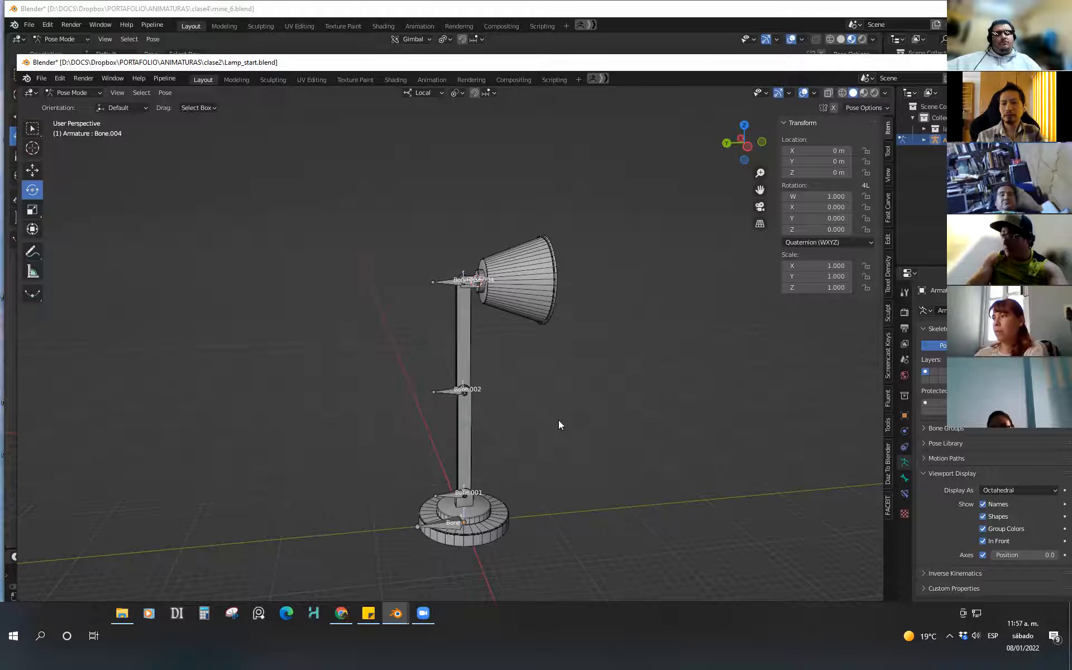
click(1043, 62)
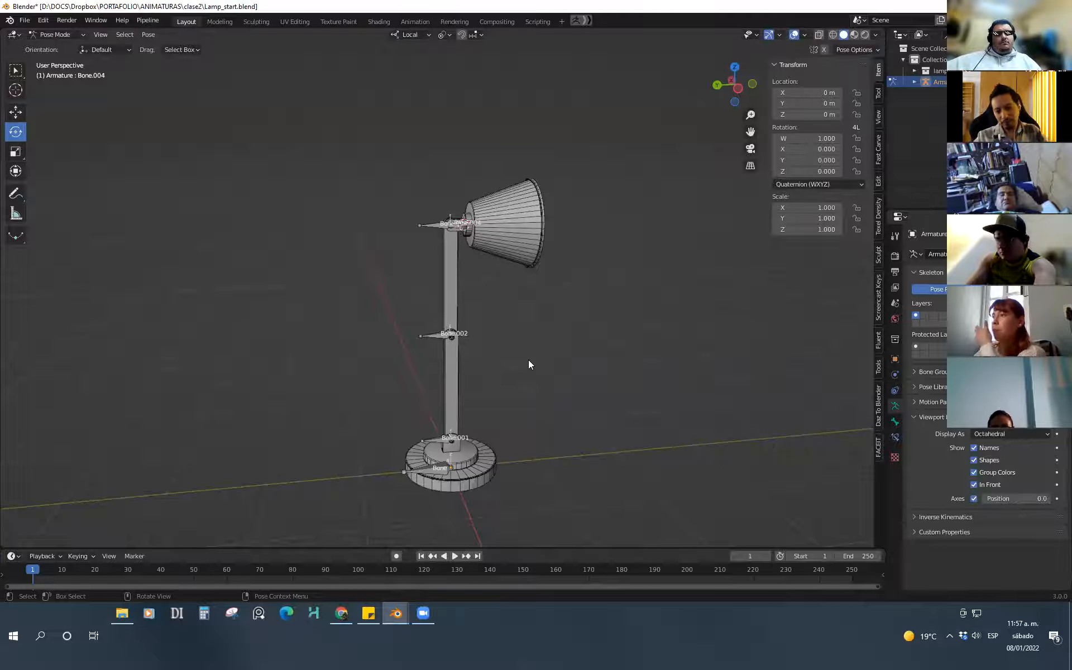
Examine the lamp's bones from several angles, from the lampshade collar down to the base
middle_drag(530, 394, 529, 420)
scroll(527, 416, up, 1)
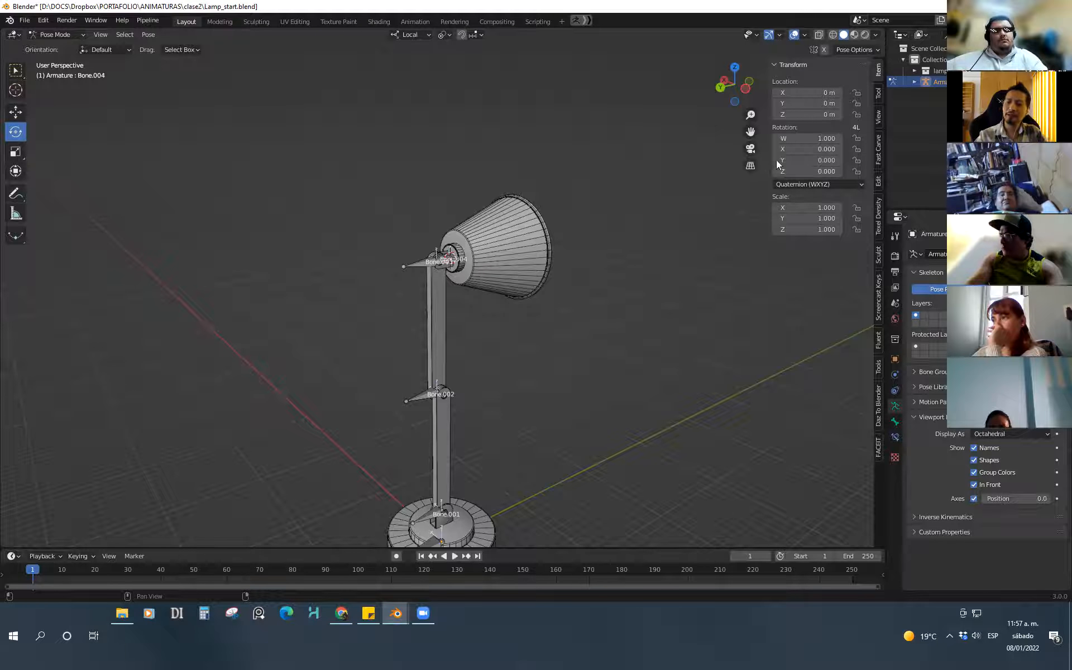
middle_drag(586, 371, 527, 400)
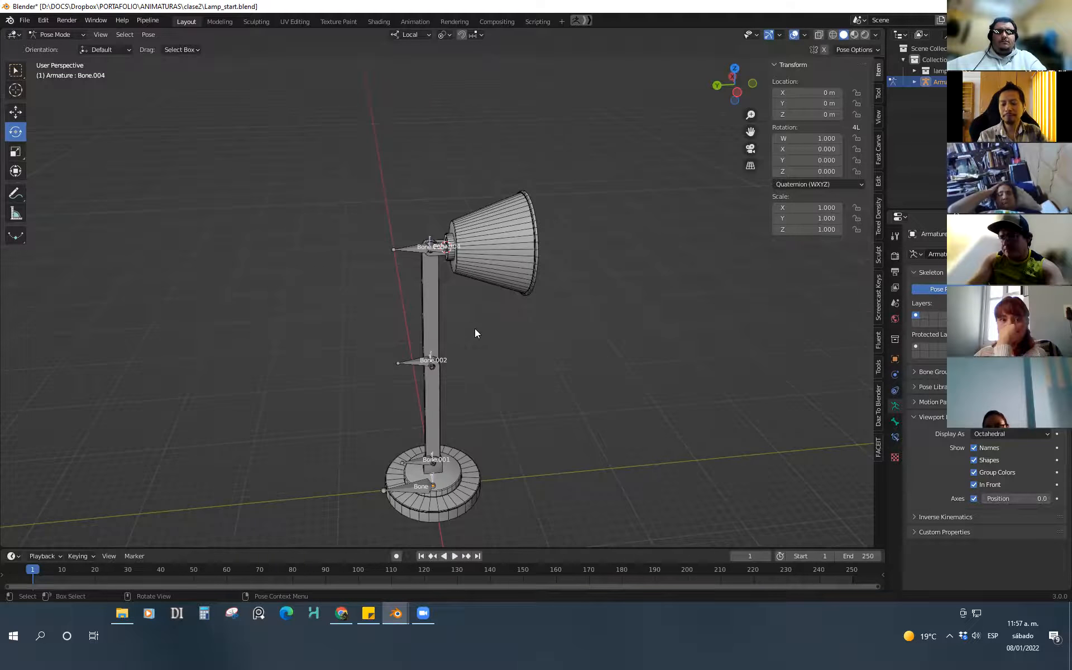
shift+middle_drag(458, 276, 475, 330)
scroll(475, 329, up, 6)
middle_drag(485, 385, 503, 271)
scroll(483, 366, down, 2)
scroll(517, 274, down, 2)
shift+middle_drag(528, 360, 503, 315)
scroll(507, 375, down, 2)
scroll(507, 378, down, 1)
shift+middle_drag(508, 385, 501, 361)
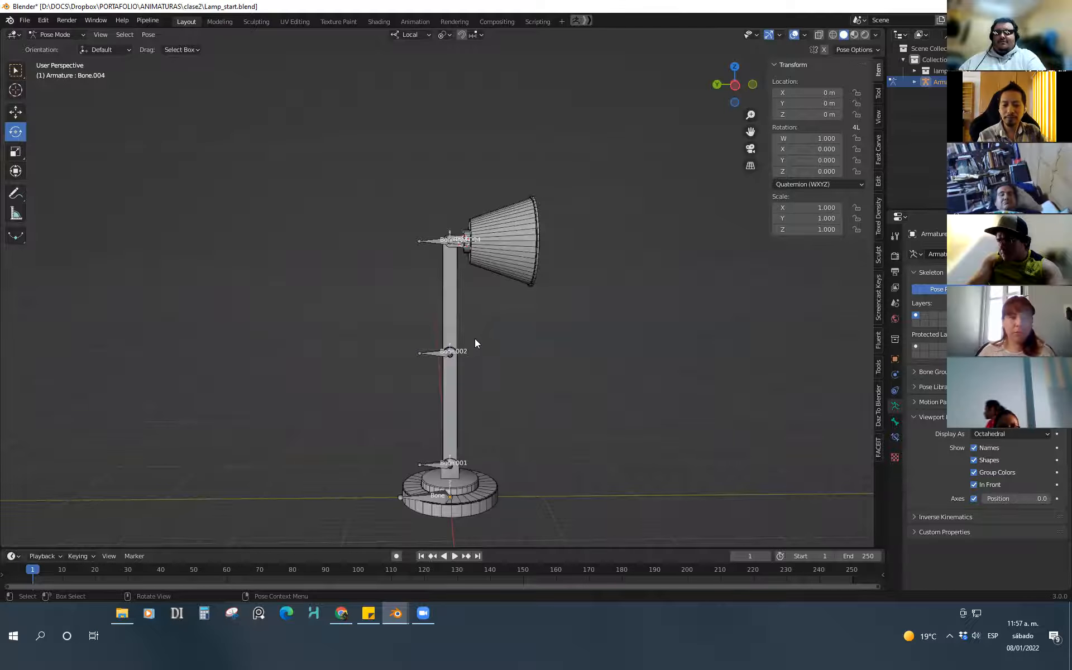
Test rotating the middle joint's bone and cancel the rotation
middle_drag(474, 338, 484, 347)
scroll(456, 321, up, 4)
click(429, 352)
drag(471, 313, 489, 346)
drag(489, 344, 475, 318)
right_click(474, 319)
Switch the armature from Pose Mode to Object Mode and clear the selection
shift+middle_drag(521, 342, 546, 545)
scroll(496, 296, up, 3)
scroll(556, 316, up, 2)
middle_drag(539, 379, 484, 328)
key(Tab)
scroll(481, 327, down, 6)
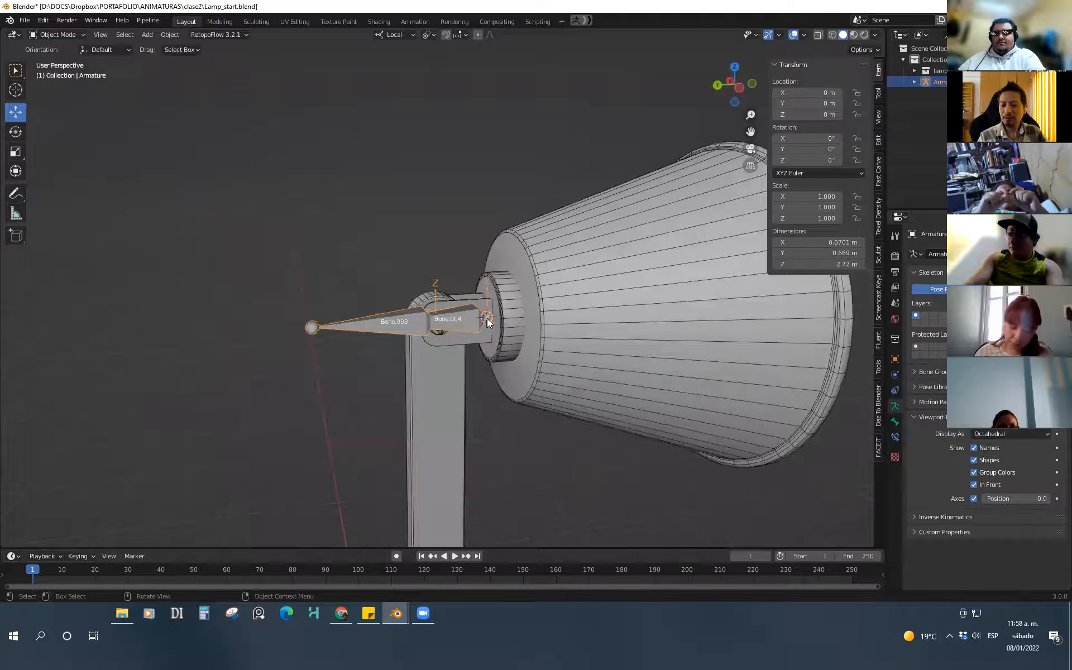
middle_drag(531, 413, 533, 402)
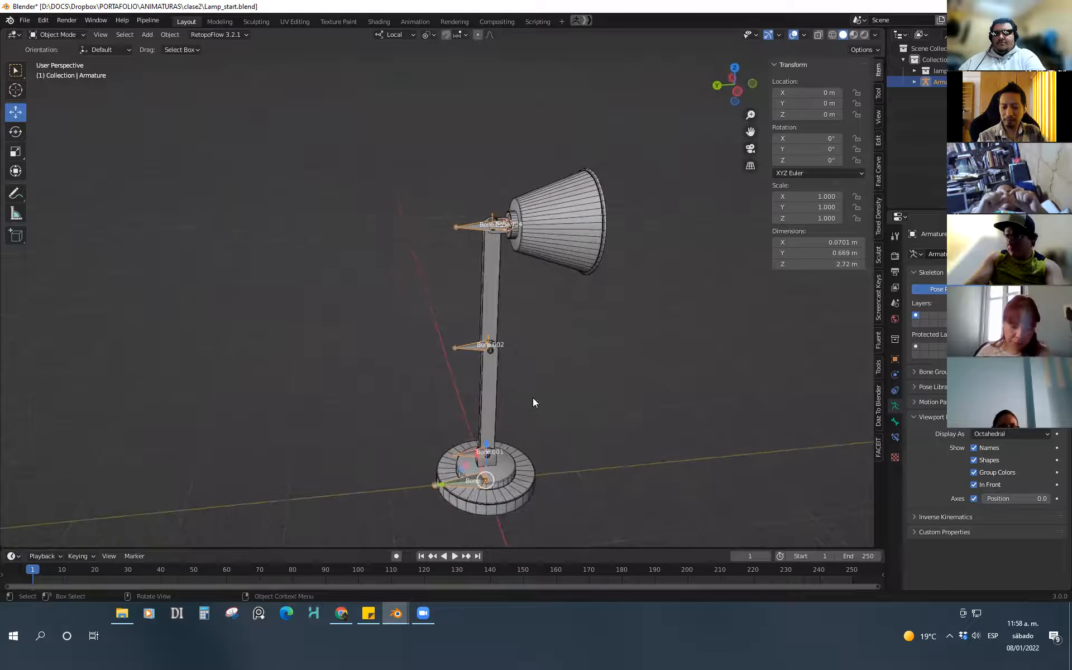
scroll(492, 239, up, 4)
shift+middle_drag(492, 239, 537, 410)
scroll(537, 410, up, 3)
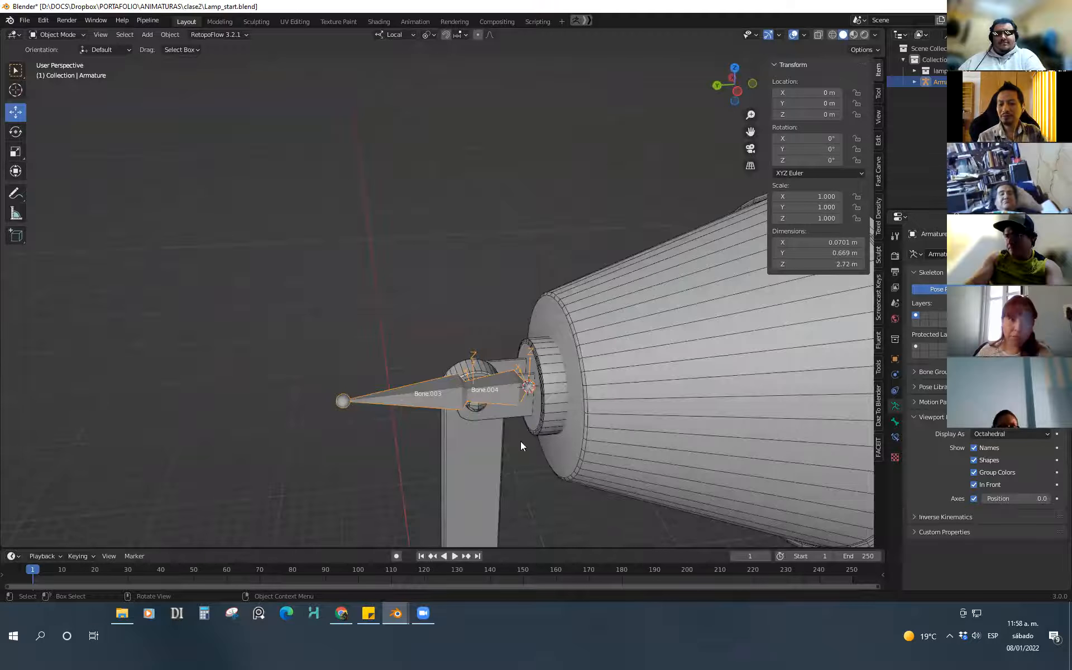
click(525, 461)
scroll(519, 475, down, 6)
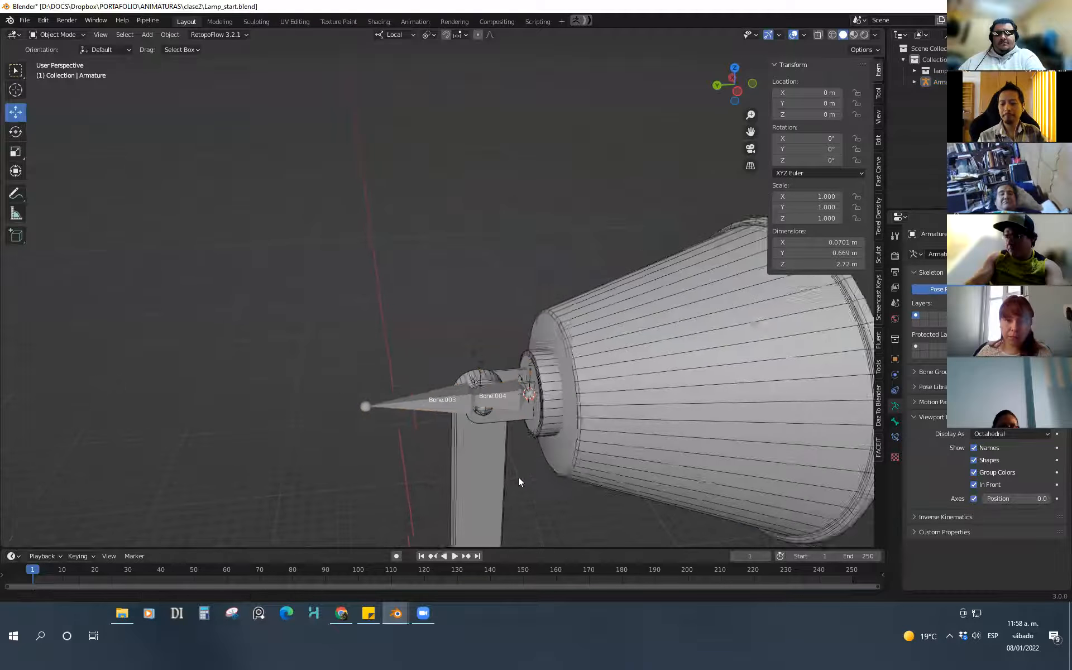
Examine how the collar bone and the lampshade joint's bone sit against the collar and hinge
shift+middle_drag(495, 379, 502, 324)
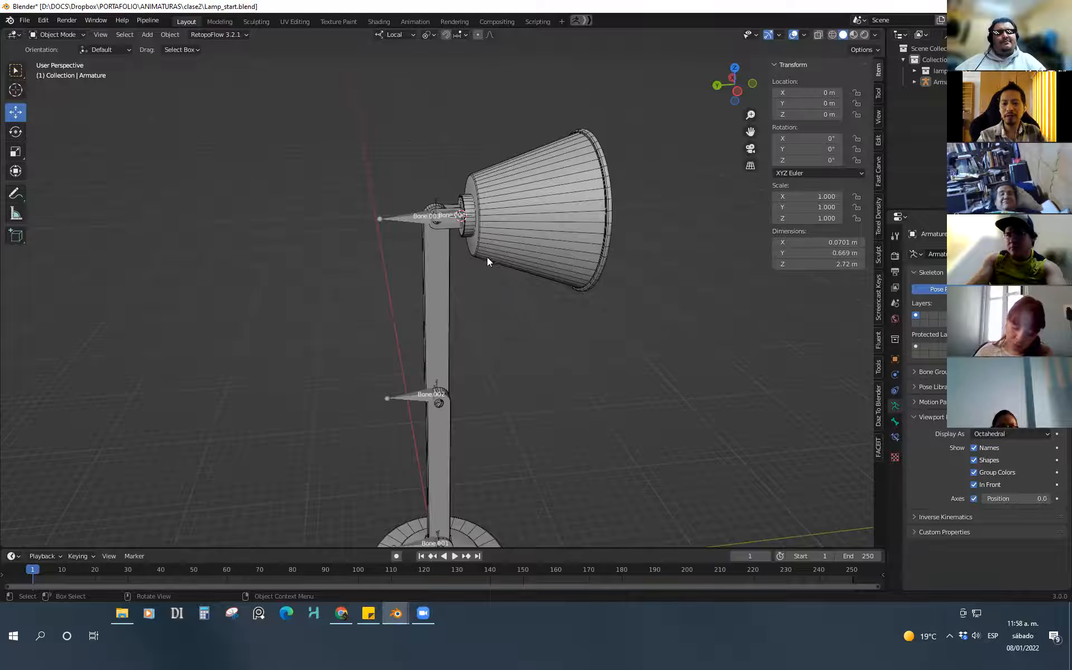
scroll(476, 196, up, 2)
scroll(476, 196, up, 1)
shift+middle_drag(476, 197, 522, 379)
scroll(519, 385, up, 6)
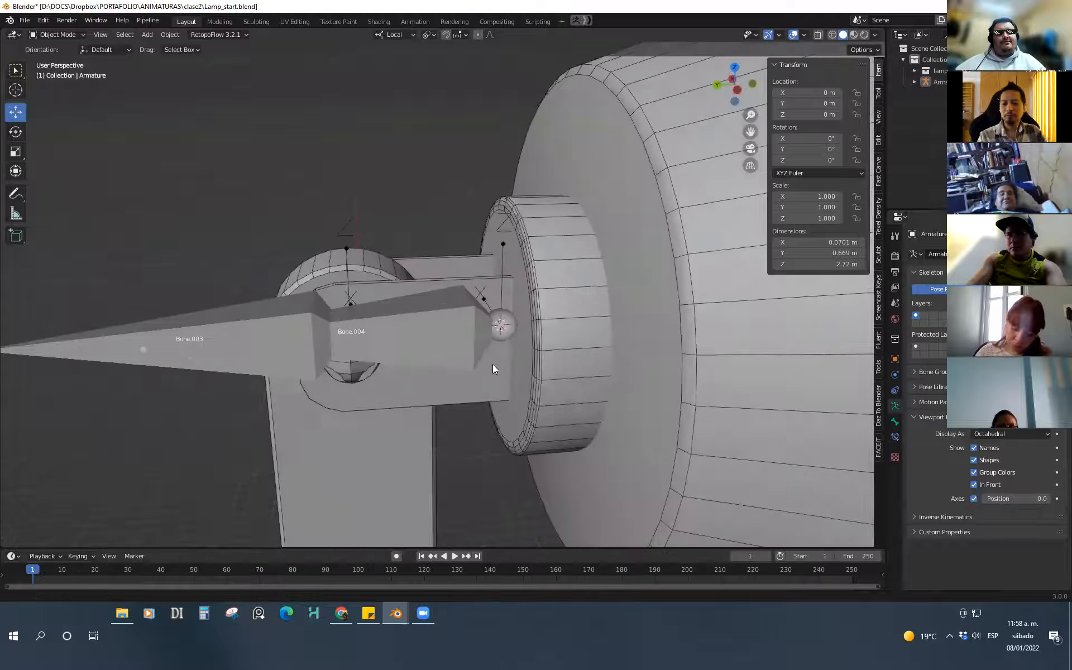
scroll(484, 393, down, 1)
scroll(485, 393, down, 4)
scroll(491, 455, up, 4)
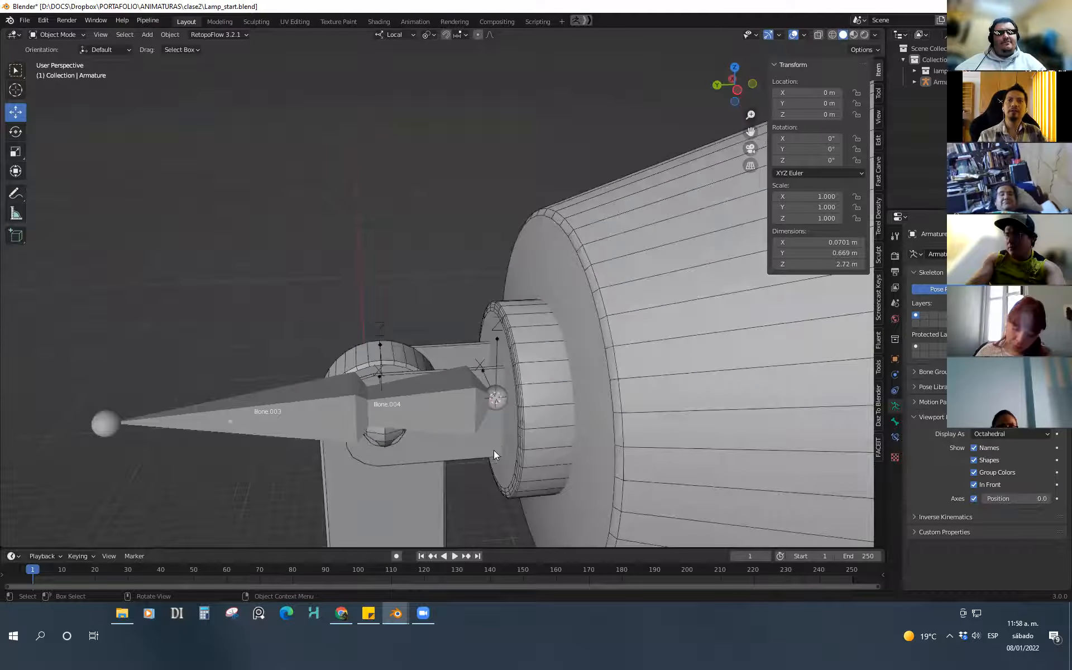
scroll(483, 489, down, 3)
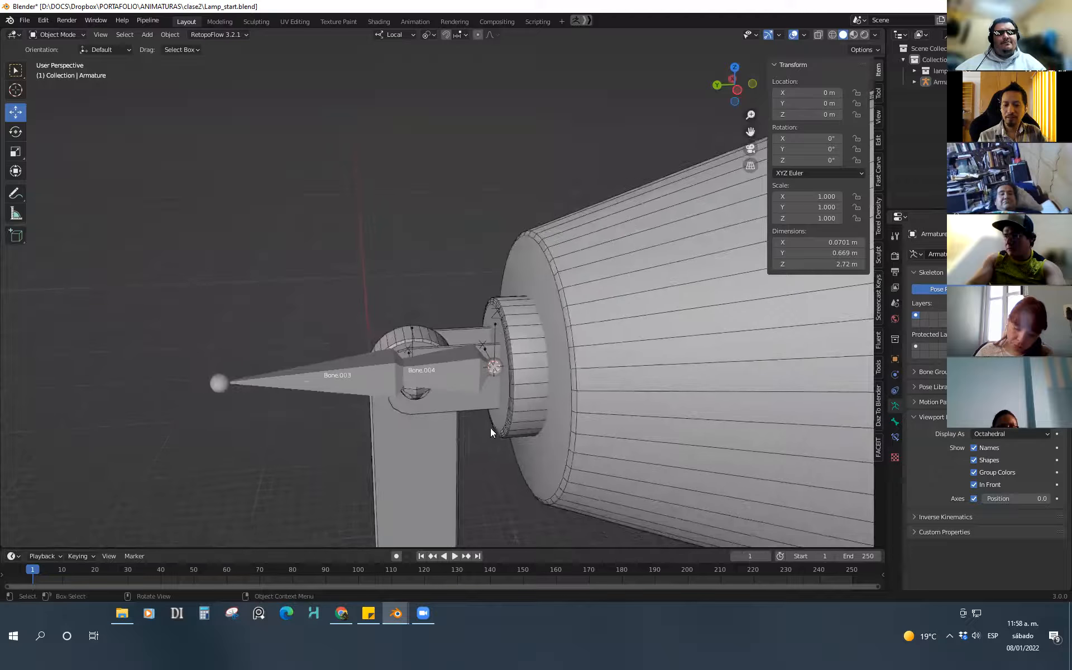
mouse_move(491, 458)
middle_down()
mouse_move(481, 437)
mouse_move(486, 449)
middle_up()
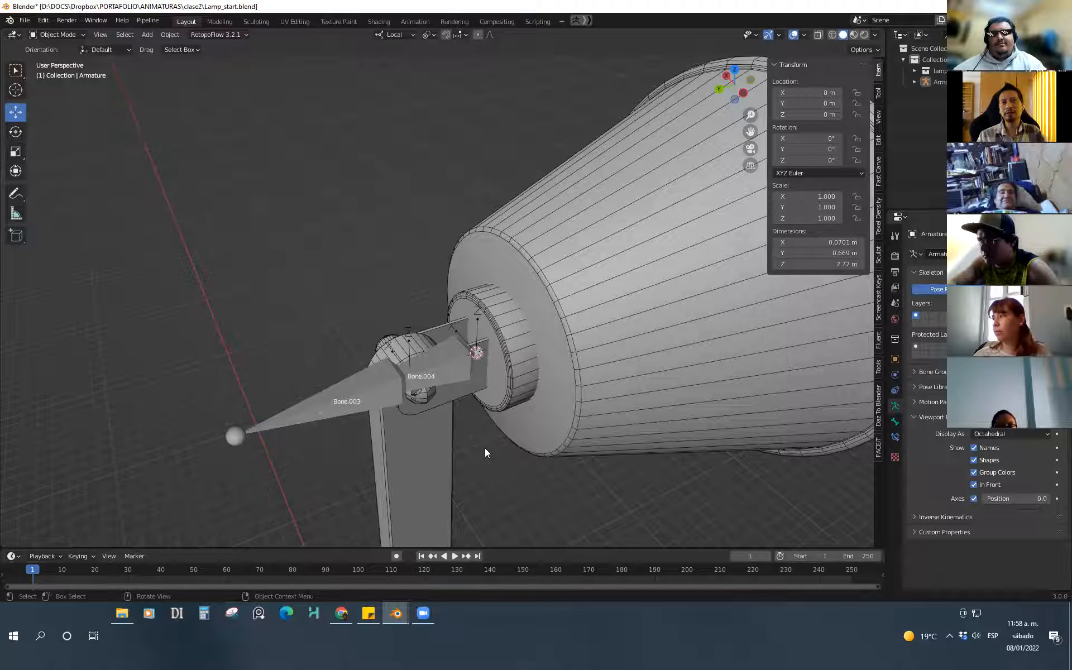
Select the lampshade mesh to check its extent, clear the selection and view the whole lamp
click(557, 431)
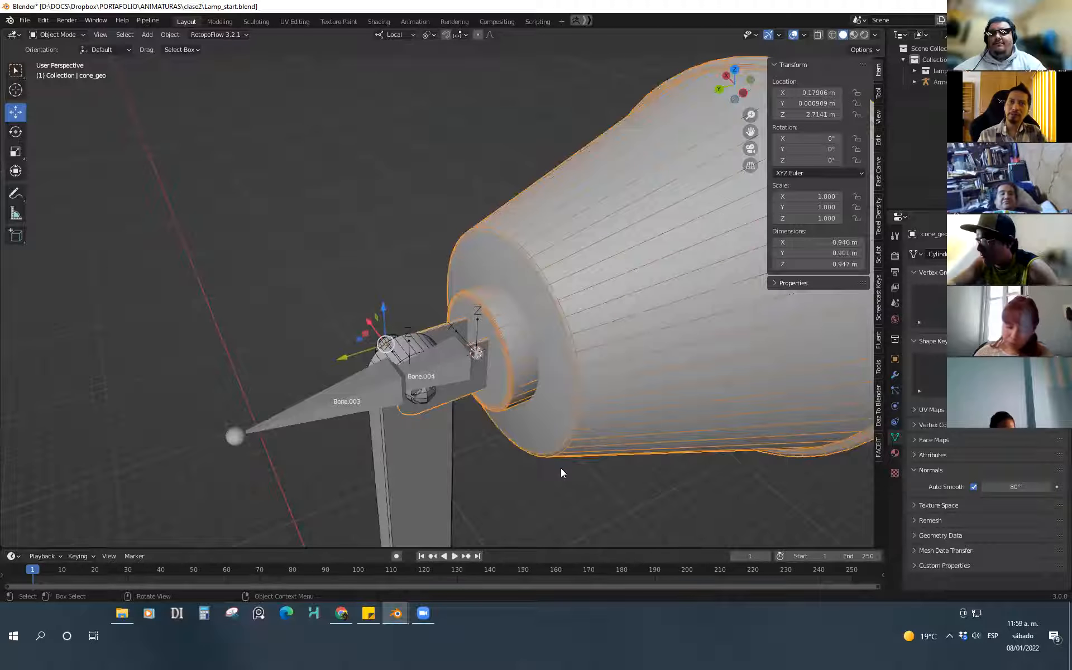
click(545, 483)
click(554, 449)
click(541, 461)
middle_drag(510, 452, 533, 383)
scroll(526, 455, down, 3)
scroll(523, 347, up, 2)
scroll(523, 346, down, 2)
scroll(498, 339, down, 3)
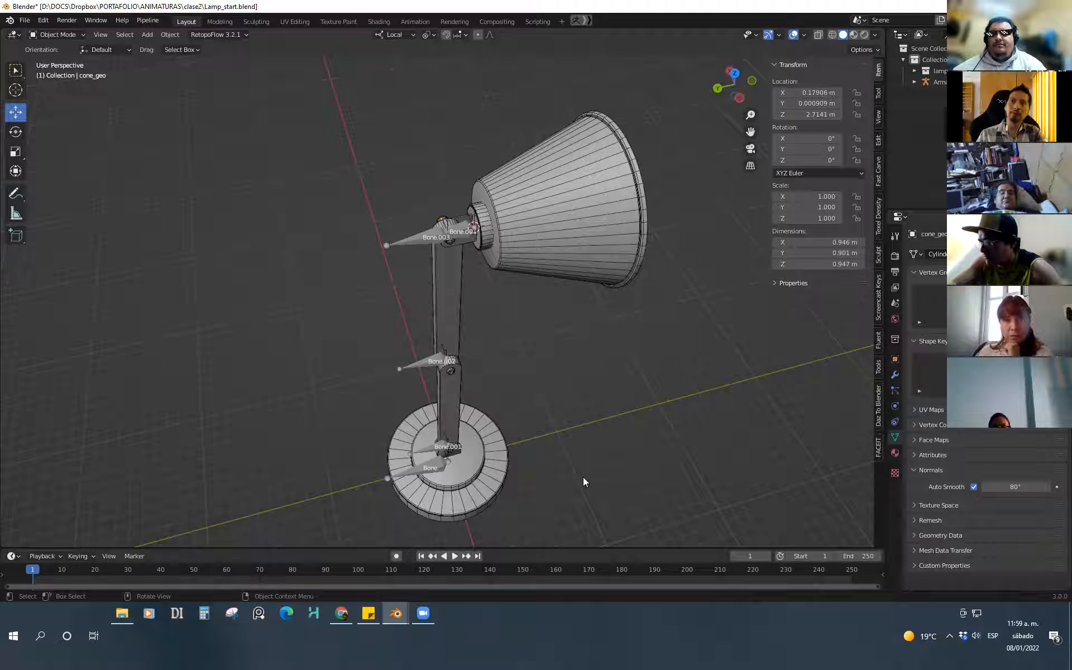
Select the bulb inside the lampshade to check it as a separate mesh, and clear the selection
middle_drag(552, 423, 519, 366)
click(518, 367)
middle_drag(538, 415, 552, 450)
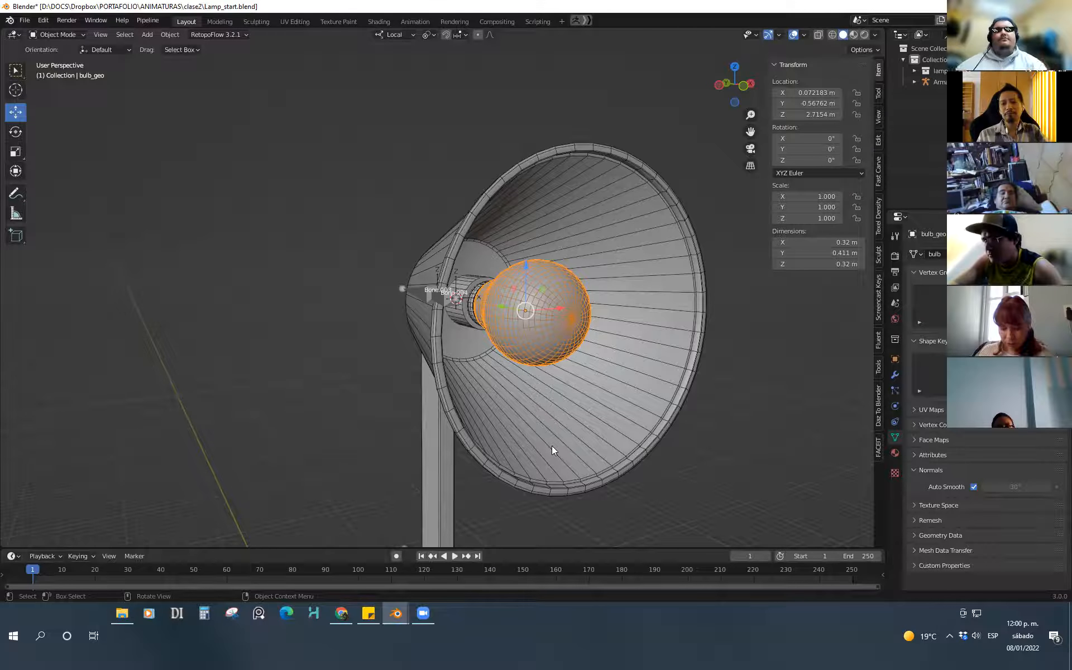
key(alt+a)
middle_drag(669, 471, 570, 464)
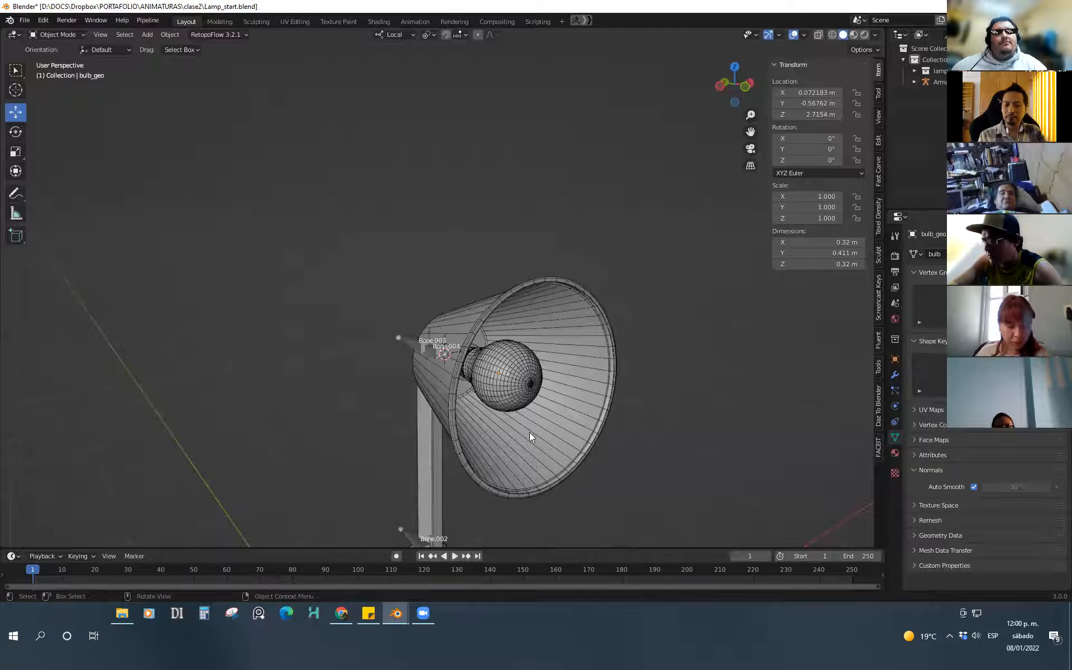
mouse_move(514, 442)
middle_down()
mouse_move(545, 392)
mouse_move(551, 410)
mouse_move(514, 446)
middle_up()
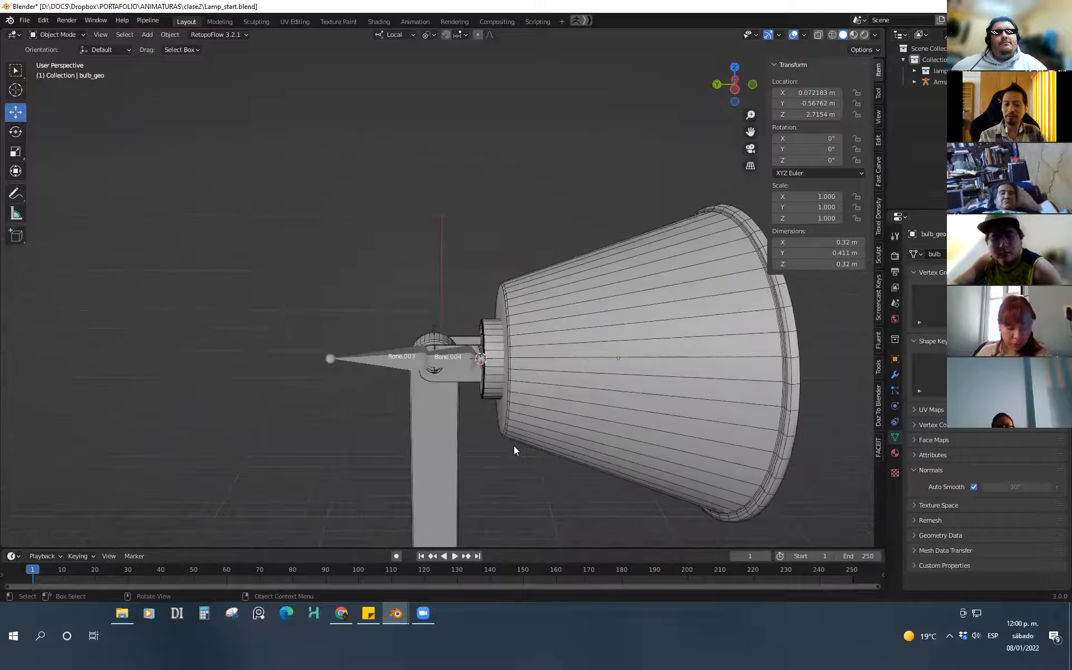
Examine the lampshade collar and its bone closely from behind
scroll(514, 446, up, 2)
shift+middle_drag(510, 379, 503, 428)
scroll(500, 405, up, 1)
ctrl+middle_drag(503, 428, 522, 450)
ctrl+middle_drag(522, 450, 577, 468)
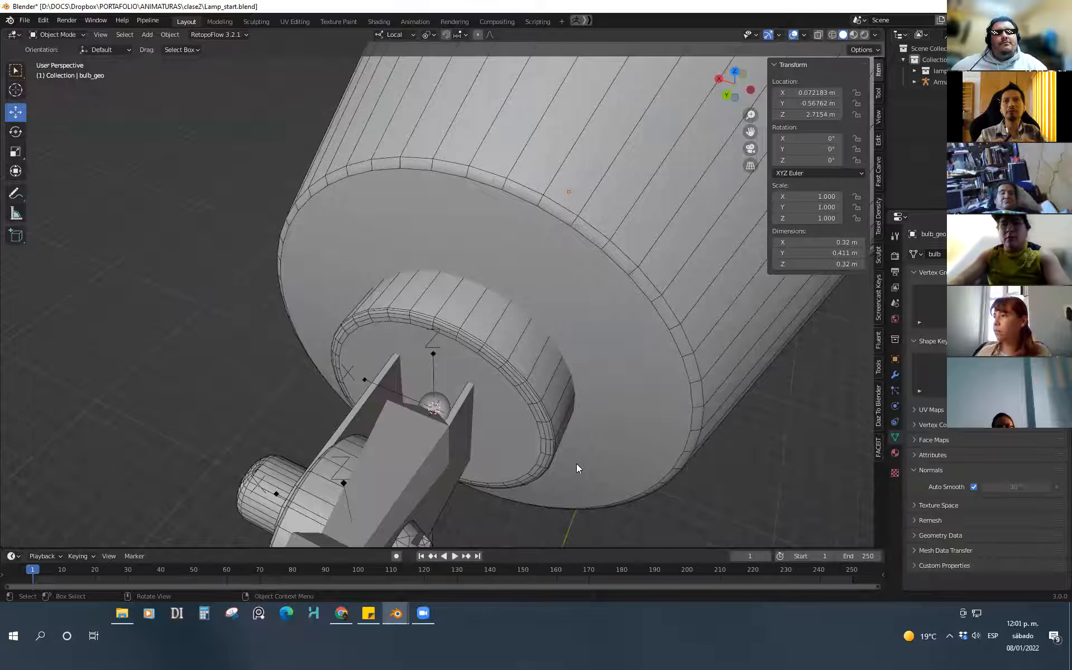
middle_drag(548, 437, 503, 411)
click(580, 426)
middle_drag(580, 426, 499, 394)
Select the collar bone in the armature's Edit Mode and return to Object Mode
scroll(507, 386, up, 5)
click(515, 374)
scroll(503, 431, down, 6)
middle_drag(502, 431, 492, 390)
scroll(521, 363, up, 5)
key(ctrl+Tab)
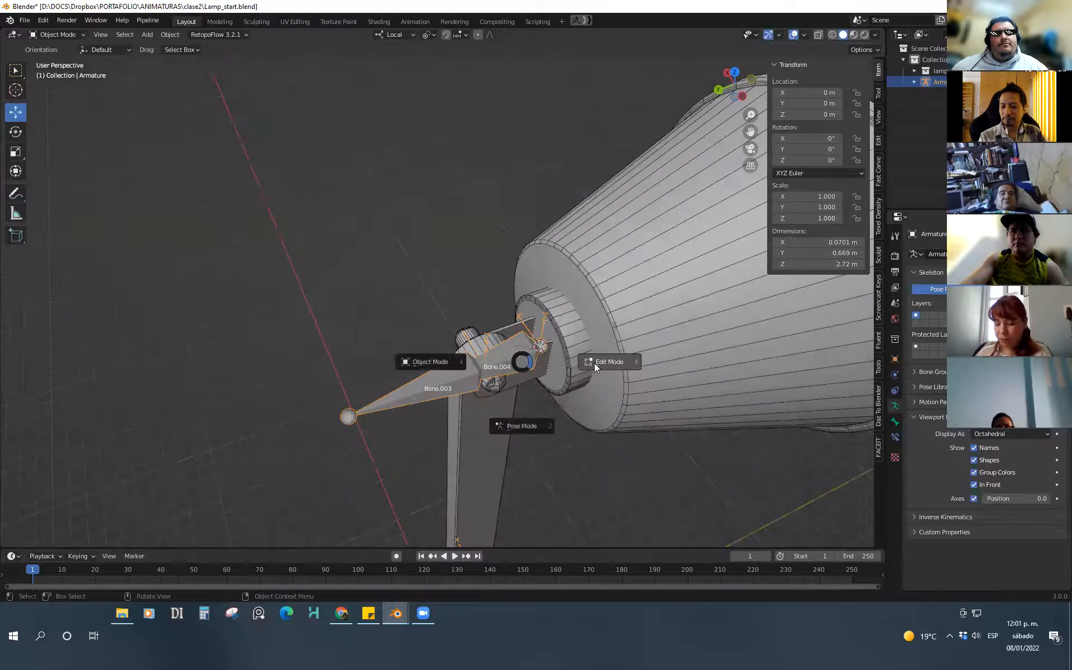
click(595, 367)
scroll(525, 385, up, 3)
click(523, 351)
middle_drag(548, 330, 530, 403)
scroll(548, 328, down, 3)
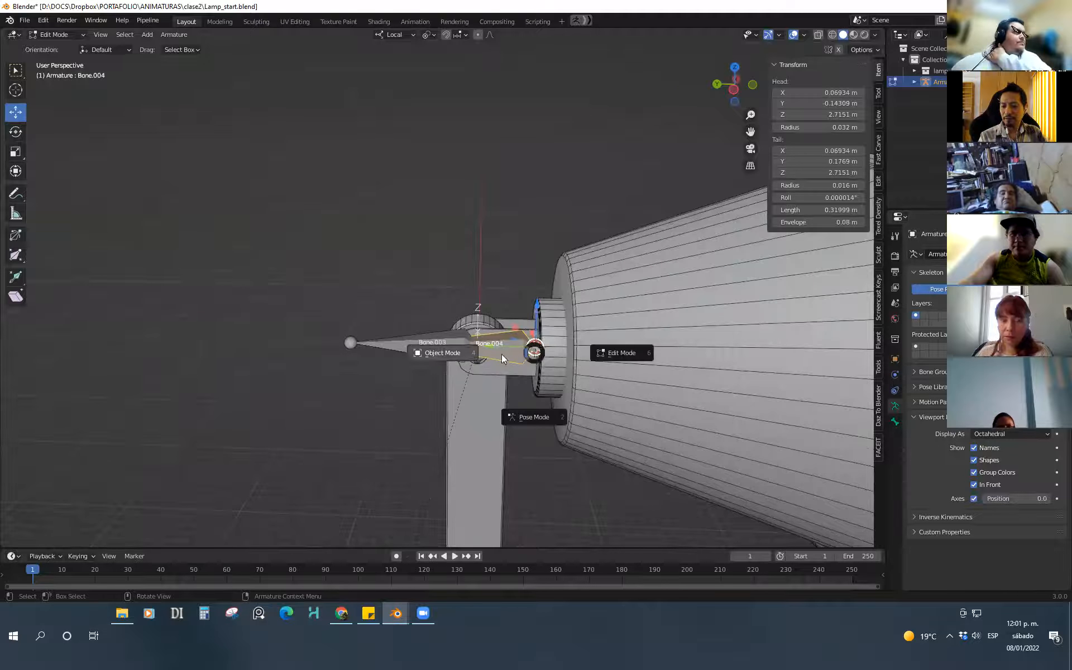
key(Tab)
Select the lampshade together with the bulb meshes inside it, adding the armature last as the active object
scroll(520, 418, up, 4)
click(555, 392)
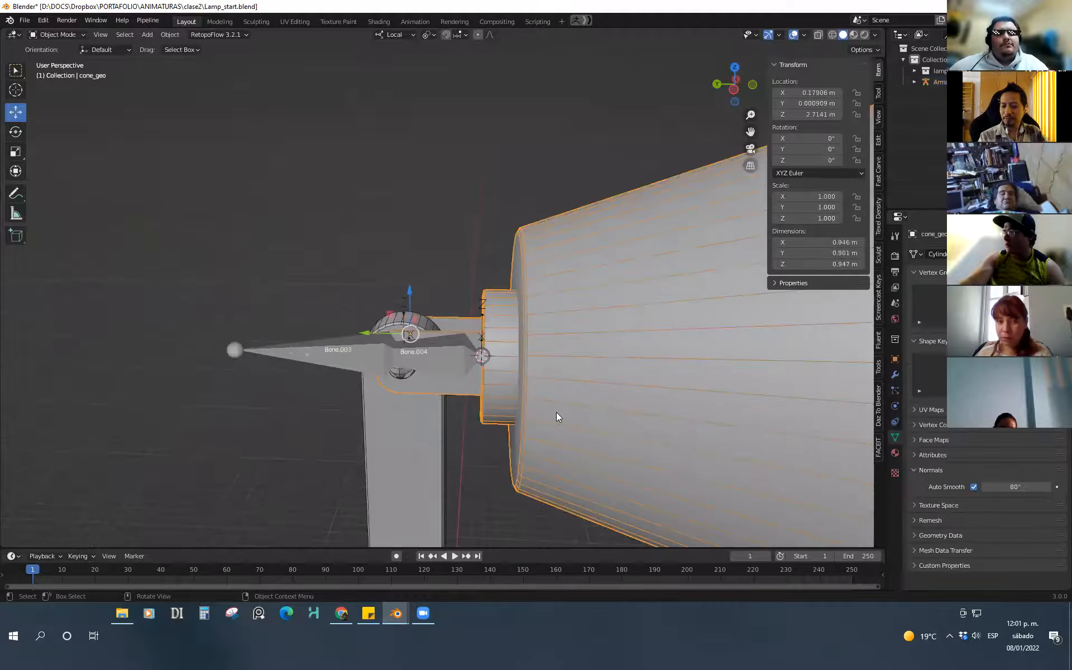
middle_drag(615, 421, 669, 408)
scroll(668, 441, down, 5)
middle_drag(668, 455, 500, 383)
scroll(501, 371, up, 3)
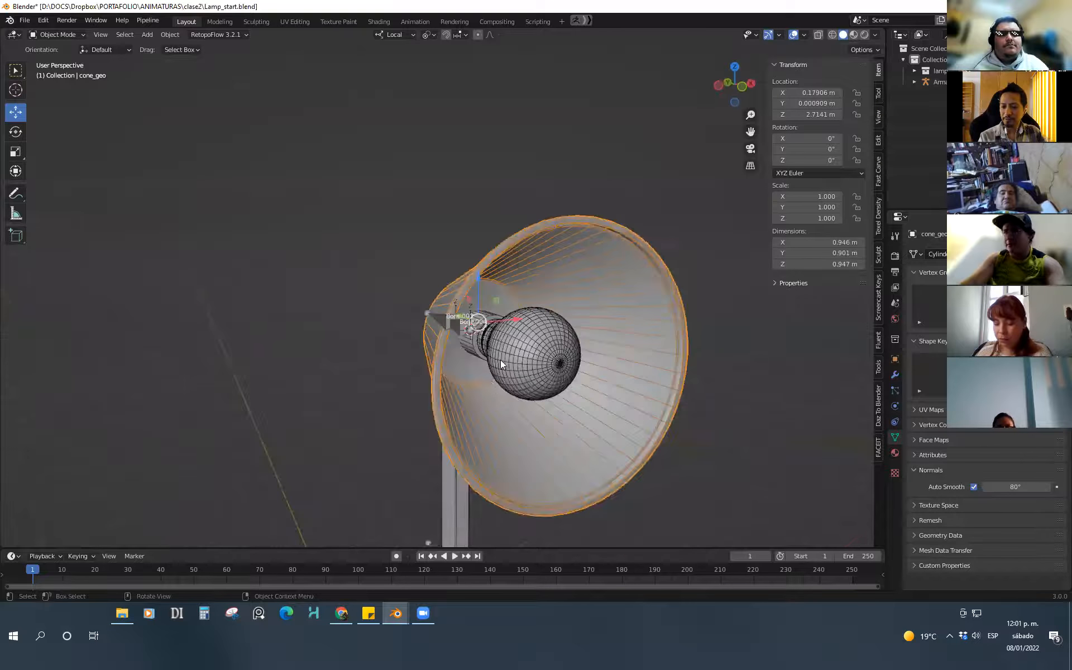
shift+click(479, 355)
shift+click(460, 329)
shift+click(485, 385)
middle_drag(485, 386, 445, 306)
shift+click(445, 306)
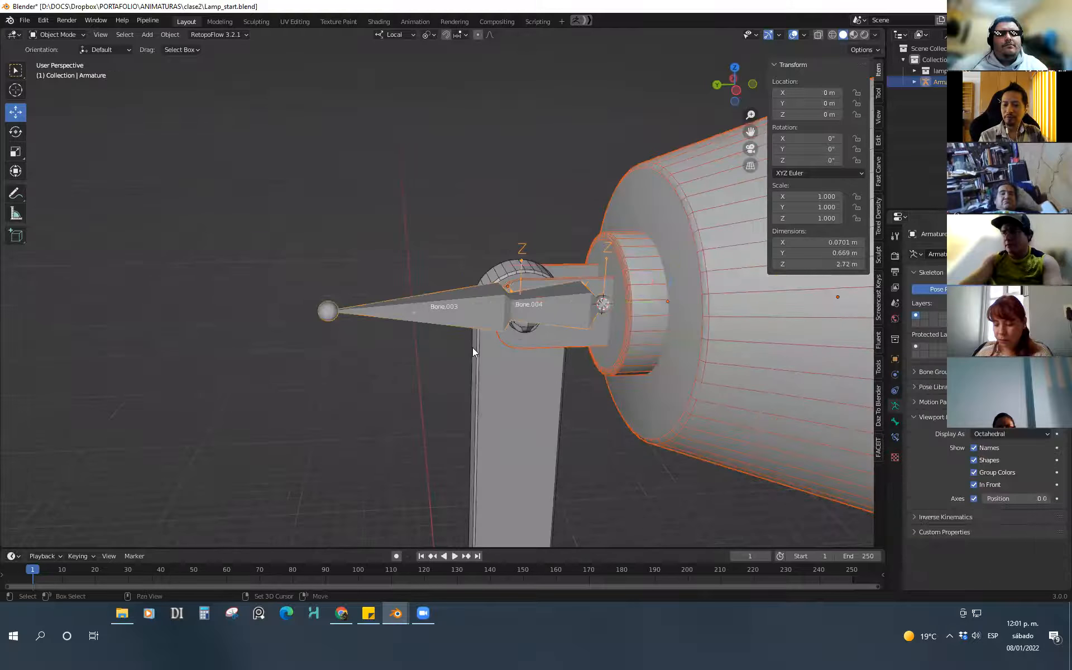
Parent the selected lampshade and bulb meshes to the collar bone using Bone Relative
scroll(470, 386, down, 5)
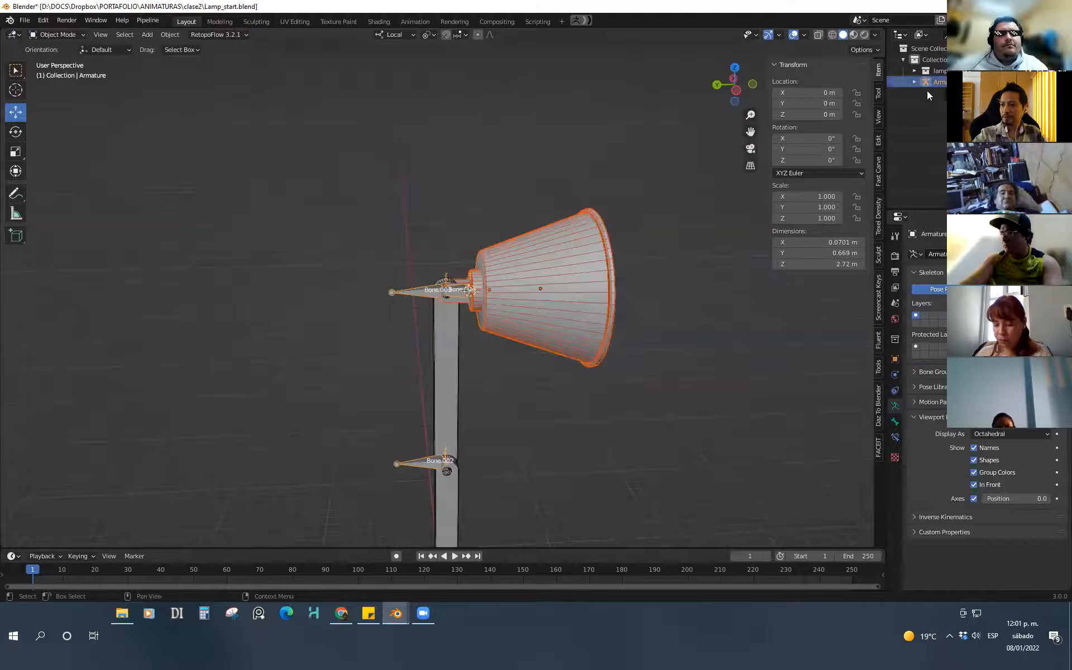
shift+middle_drag(468, 355, 493, 473)
scroll(485, 431, up, 3)
mouse_move(487, 410)
shift+middle_down()
mouse_move(496, 362)
mouse_move(491, 418)
shift+middle_up()
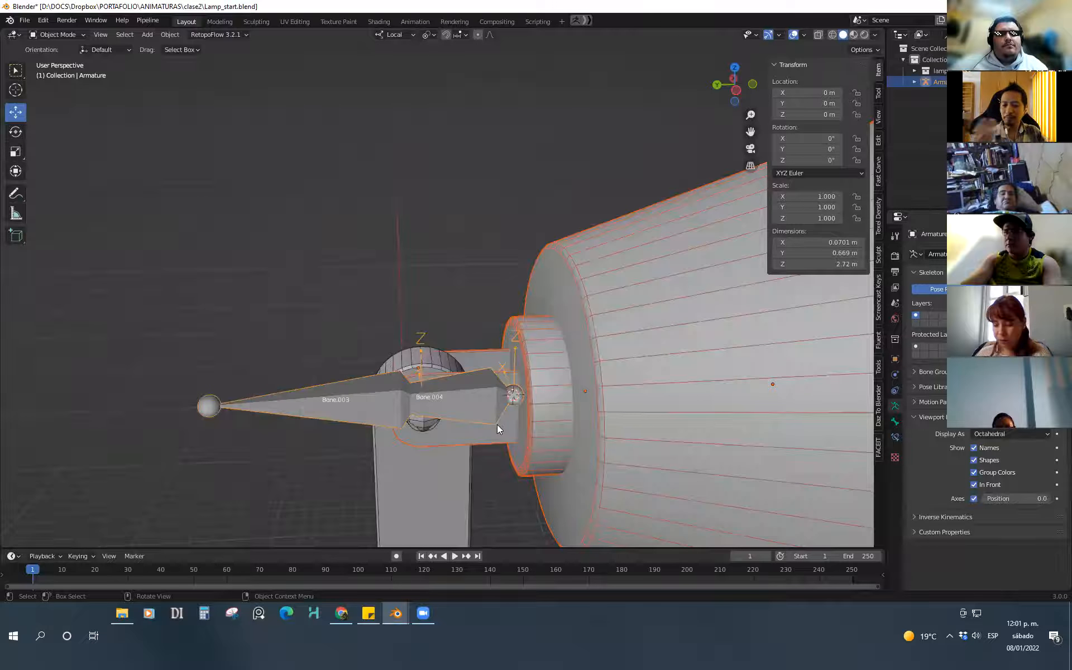
ctrl+middle_drag(489, 419, 480, 405)
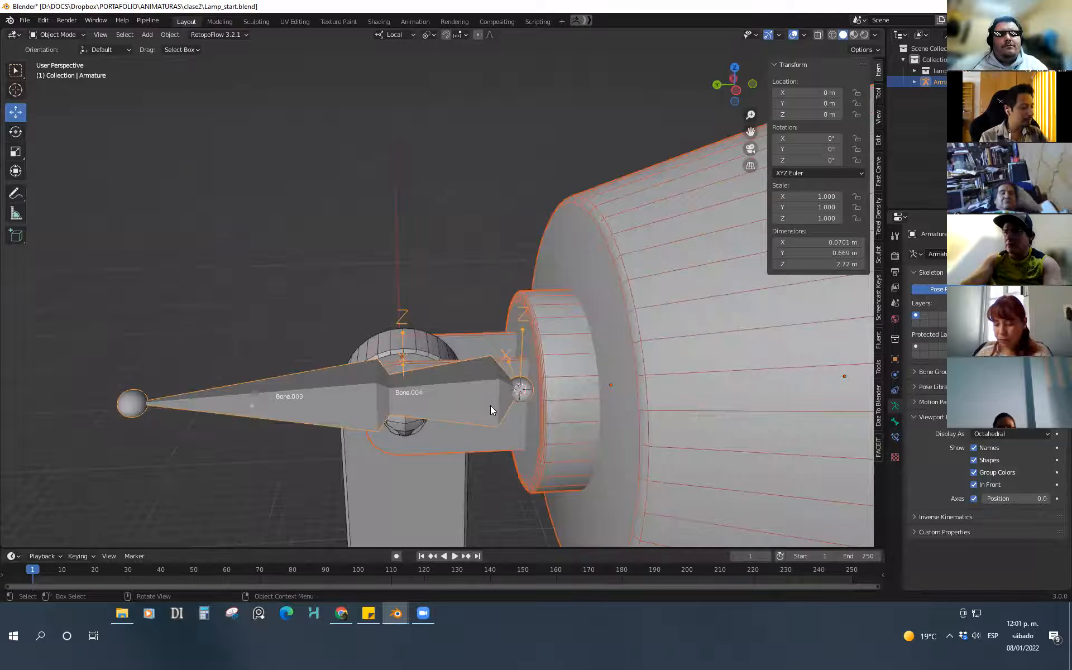
key(ctrl+p)
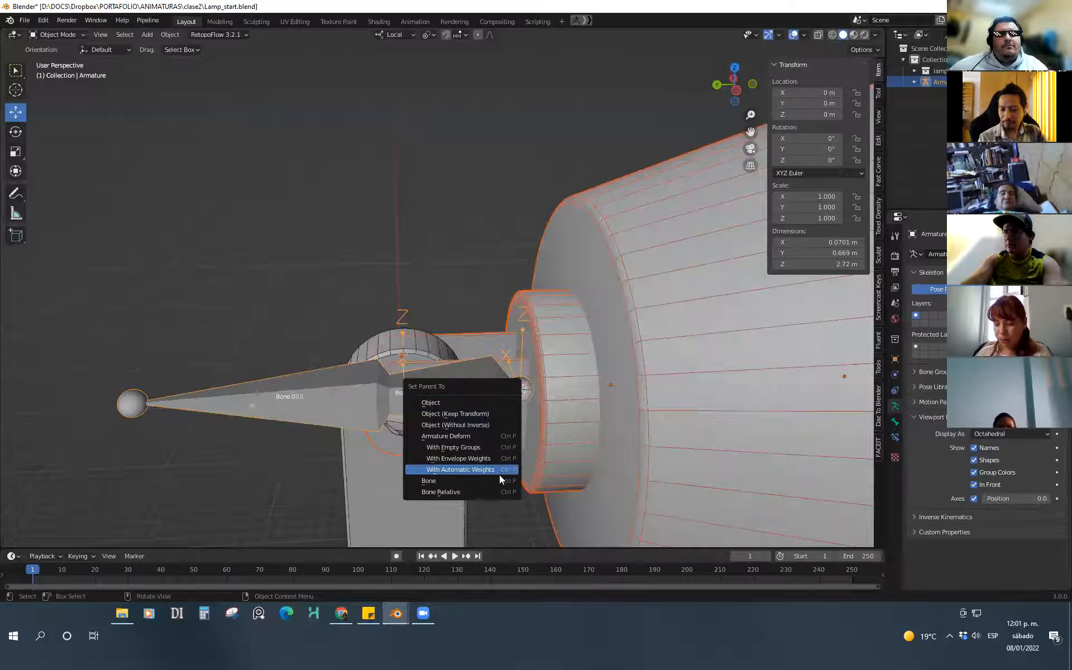
click(492, 492)
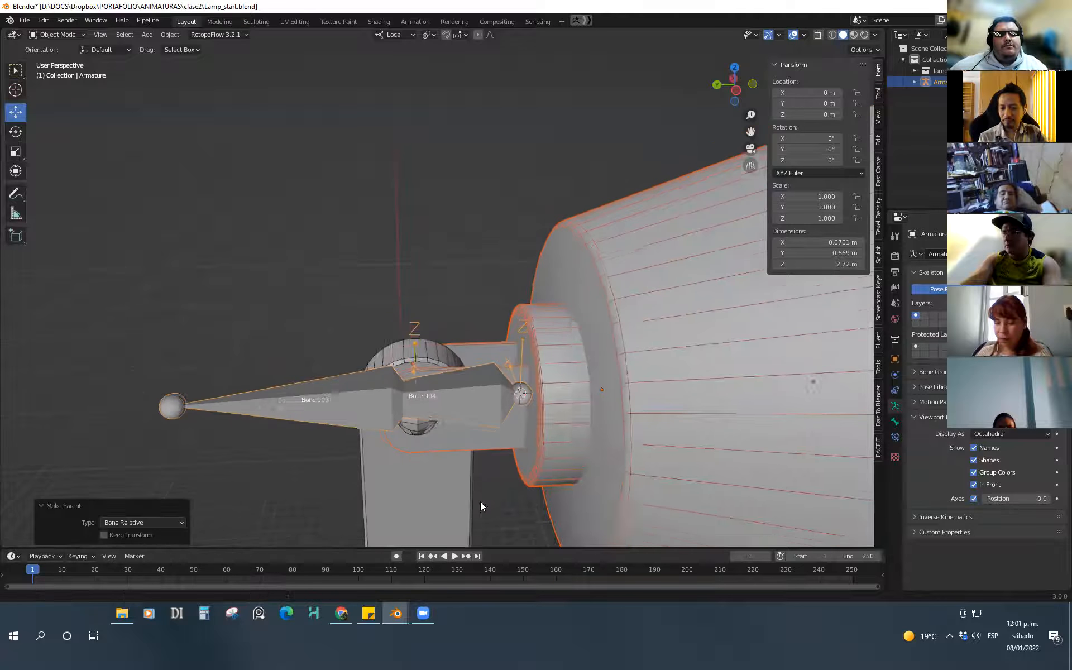
Test rotating the collar bone in Pose Mode and cancel each rotation
scroll(481, 501, down, 1)
key(Tab)
click(492, 470)
scroll(500, 468, down, 1)
click(501, 468)
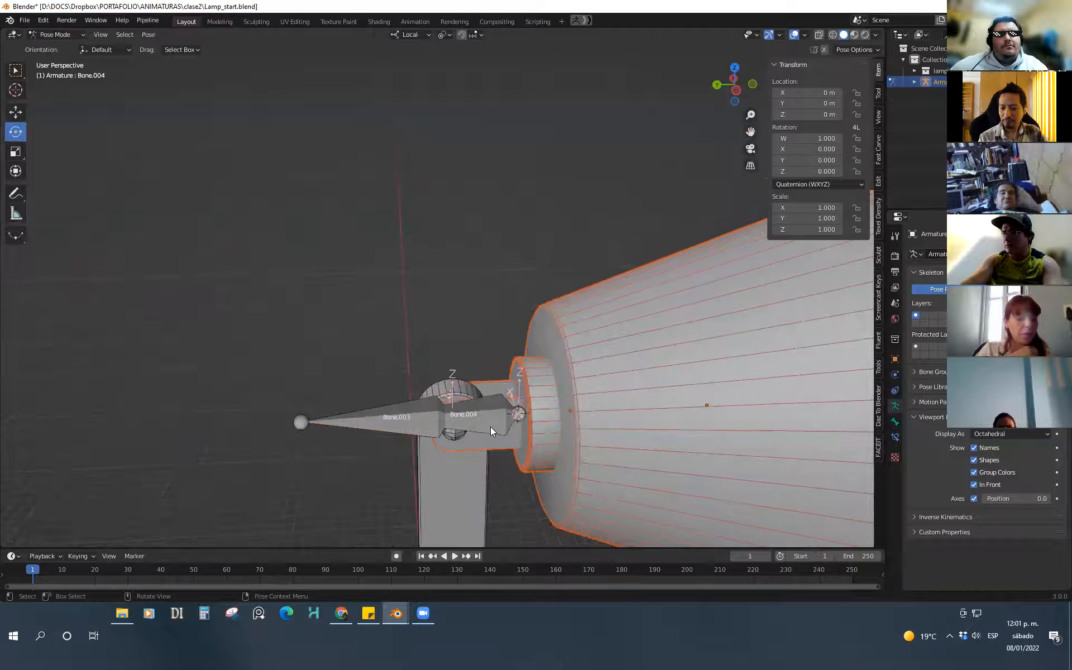
click(490, 426)
drag(520, 388, 598, 410)
right_click(599, 410)
middle_drag(598, 410, 481, 350)
drag(483, 352, 497, 395)
right_click(497, 395)
scroll(498, 398, up, 2)
drag(480, 338, 498, 391)
right_click(498, 390)
scroll(505, 390, down, 3)
Repeat the collar bone's rotation test closer up from other angles, undoing each rotation
middle_drag(517, 433, 469, 394)
shift+middle_drag(503, 353, 505, 408)
scroll(505, 407, up, 4)
drag(514, 384, 523, 407)
key(ctrl+z)
scroll(525, 405, up, 2)
middle_drag(489, 390, 519, 401)
scroll(519, 402, down, 2)
scroll(508, 396, up, 2)
drag(508, 396, 429, 440)
key(ctrl+z)
drag(497, 395, 521, 402)
key(ctrl+z)
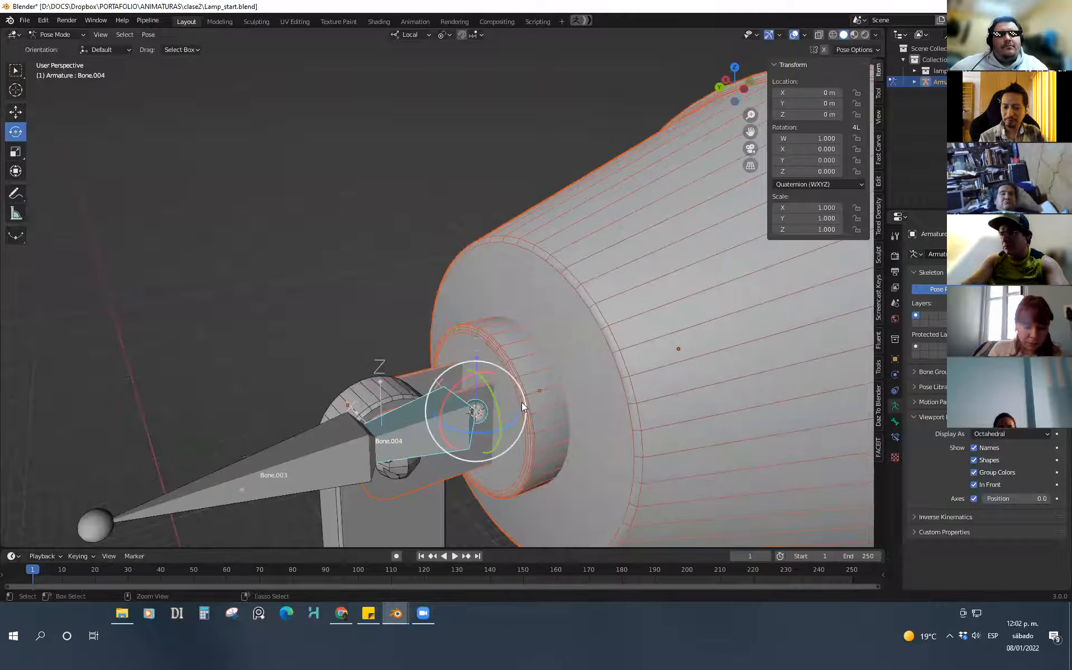
Return the armature to Object Mode and check the hinge at the lampshade joint
scroll(521, 402, down, 2)
key(ctrl+Tab)
click(458, 428)
mouse_move(459, 429)
middle_down()
mouse_move(482, 458)
mouse_move(455, 396)
mouse_move(447, 421)
mouse_move(468, 428)
middle_up()
scroll(423, 385, up, 2)
click(422, 400)
click(423, 400)
Check from both sides which separate meshes make up the lampshade joint by selecting and deselecting them
middle_drag(424, 397, 538, 492)
click(457, 428)
middle_drag(410, 472, 524, 411)
click(503, 427)
shift+middle_drag(531, 268, 509, 385)
click(484, 384)
click(521, 403)
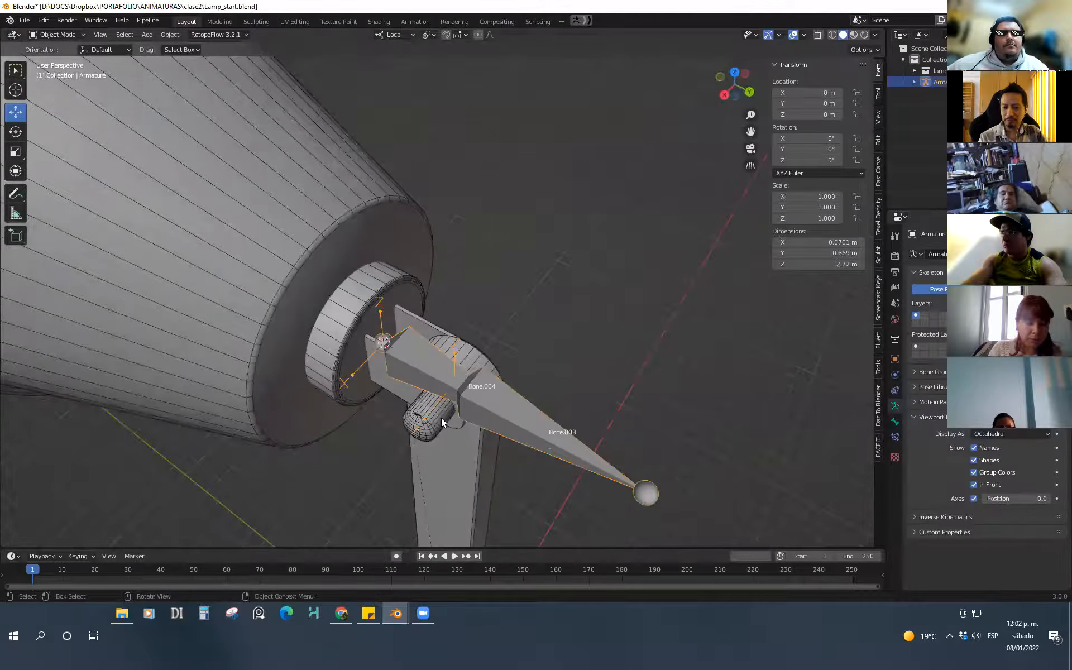
click(376, 377)
key(alt+a)
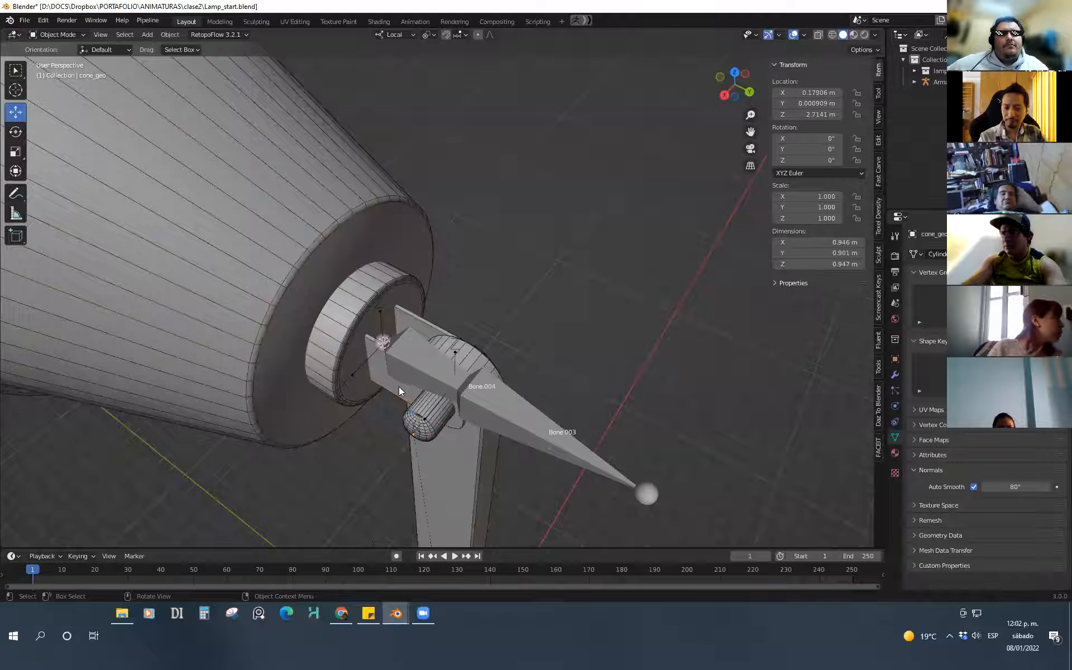
click(399, 386)
click(430, 425)
Make the lampshade joint's bone active in Pose Mode and return the armature to Object Mode
middle_drag(517, 409, 613, 422)
shift+click(611, 420)
key(ctrl+Tab)
click(542, 425)
click(542, 426)
key(Tab)
click(610, 428)
click(530, 426)
key(Tab)
Parent the hinge pin at the lampshade joint to that joint's bone
click(511, 436)
click(610, 419)
shift+click(545, 380)
shift+click(537, 428)
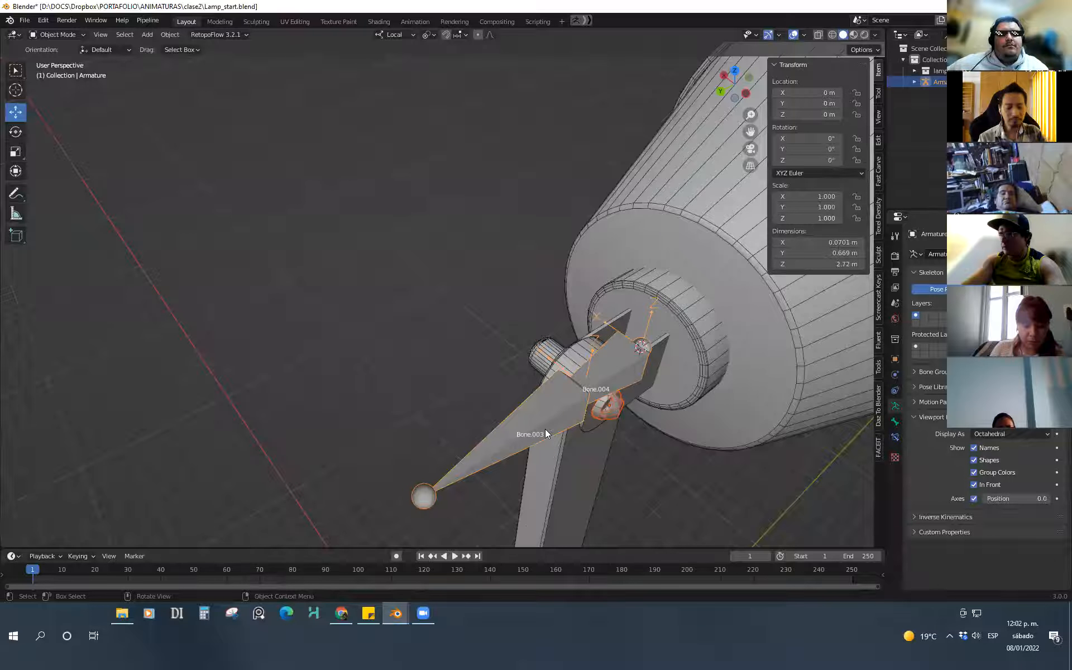
key(ctrl+p)
click(539, 432)
Test rotating the lampshade joint's bone in Pose Mode, including about -54.7° around local X, and undo each rotation
key(Tab)
click(567, 478)
click(526, 437)
drag(569, 380, 602, 434)
key(ctrl+z)
middle_drag(601, 434, 594, 401)
drag(603, 383, 571, 418)
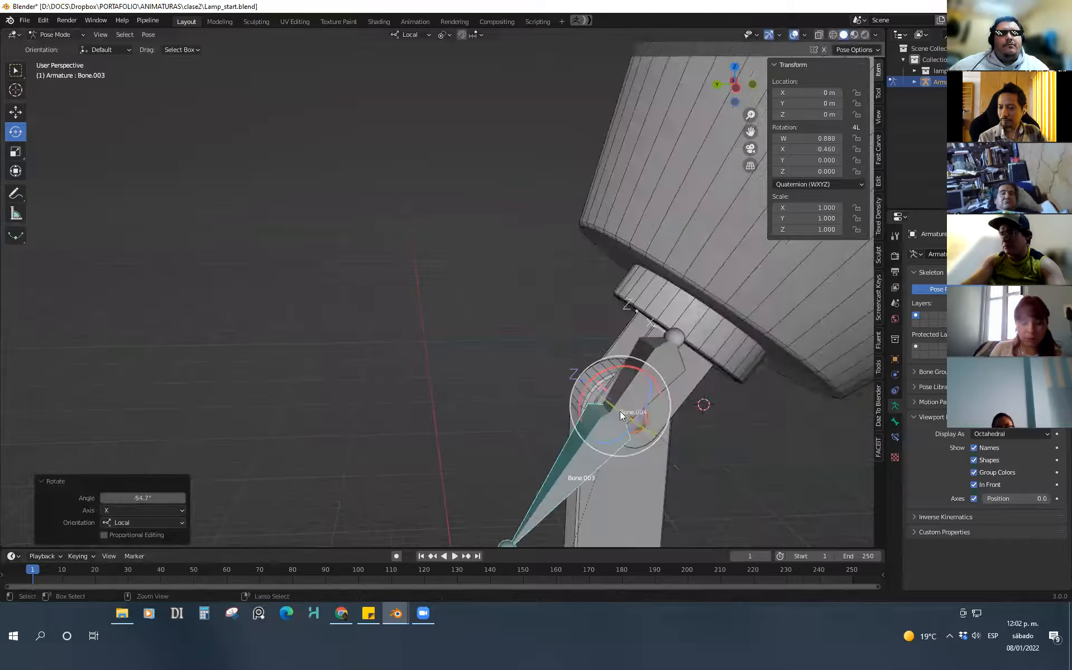
key(ctrl+z)
Rotate the lampshade joint's bone by about -42° around its local X axis
scroll(597, 423, down, 2)
shift+middle_drag(597, 424, 564, 357)
scroll(592, 426, down, 2)
scroll(591, 423, down, 2)
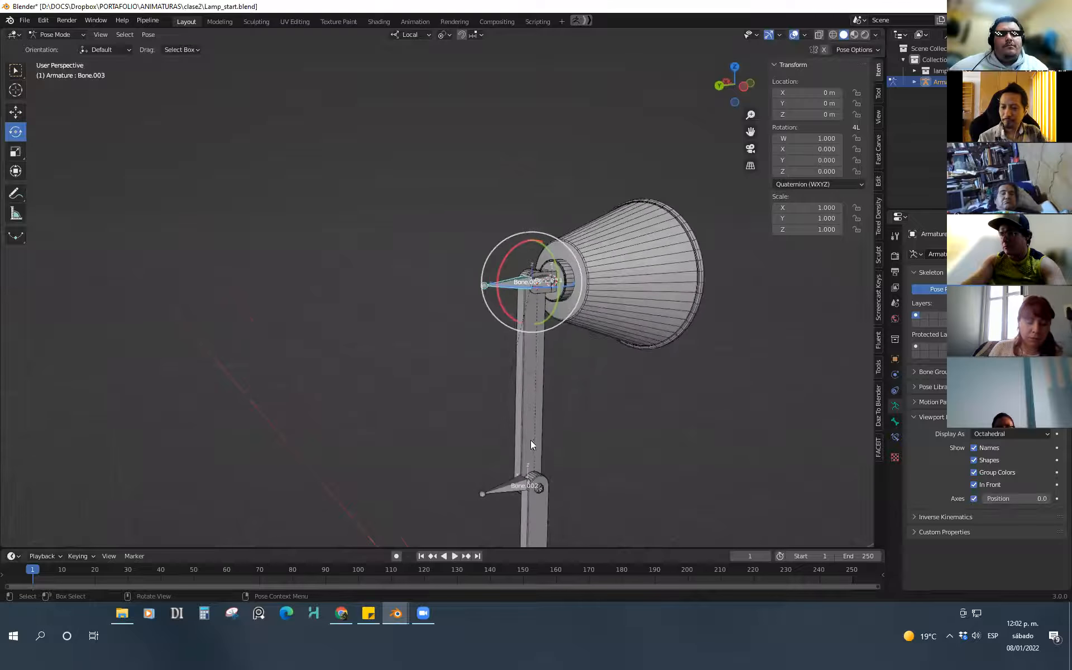
middle_drag(531, 445, 546, 340)
shift+middle_drag(531, 380, 502, 441)
scroll(505, 439, up, 2)
click(492, 393)
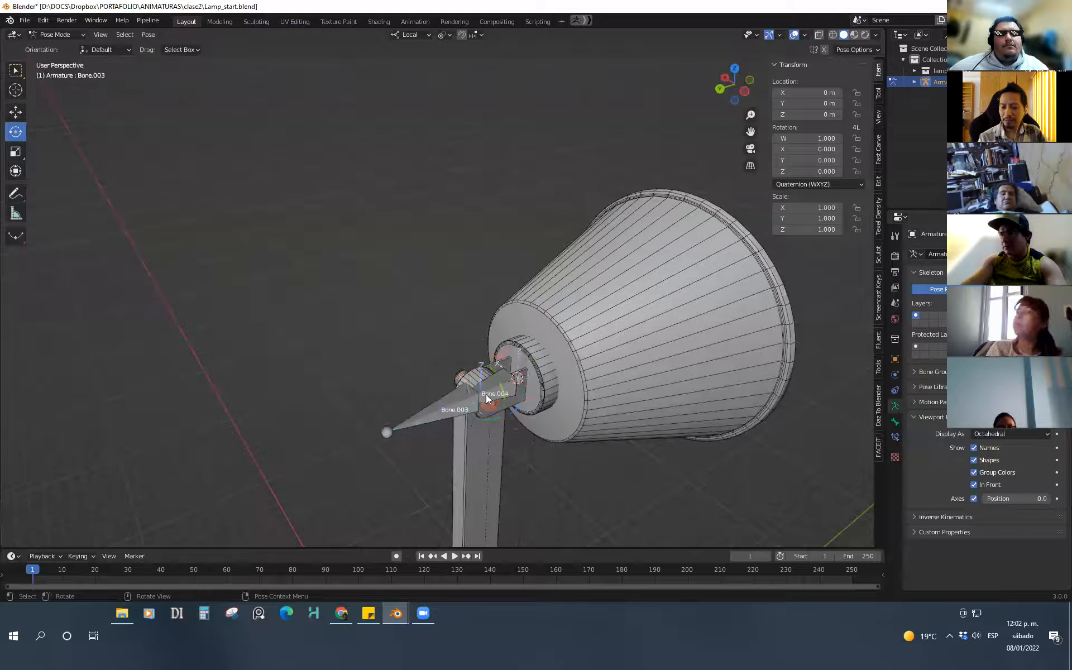
click(442, 420)
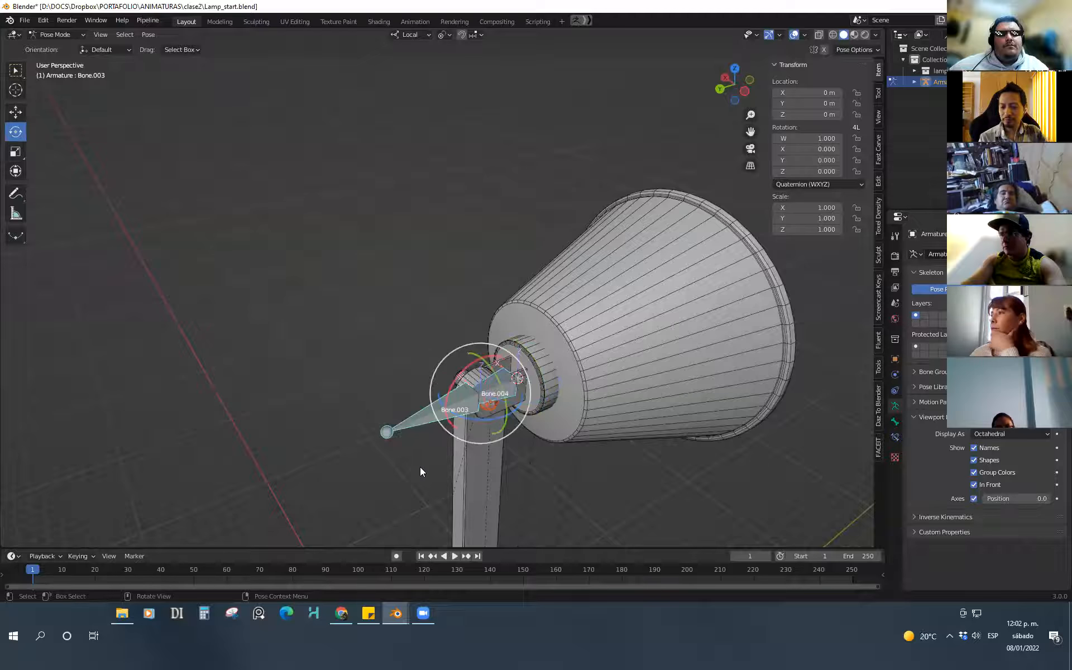
drag(461, 374, 440, 398)
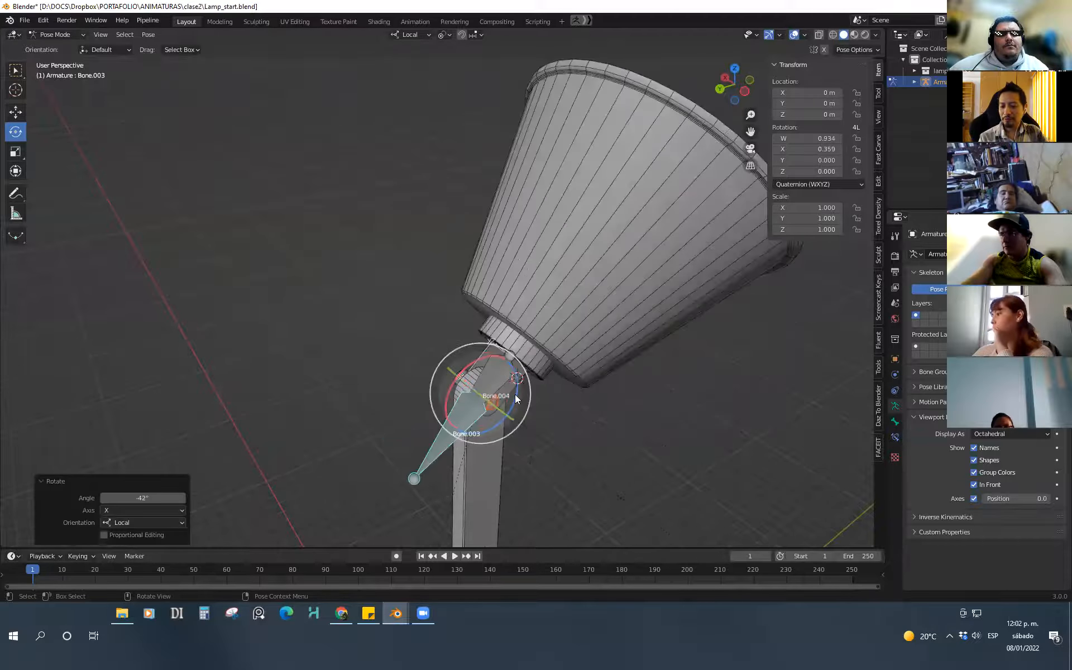
Undo the last rotation of the lampshade joint's bone
key(ctrl+z)
click(523, 455)
click(509, 407)
click(445, 419)
shift+middle_drag(502, 403, 491, 313)
scroll(489, 402, down, 2)
scroll(490, 410, up, 3)
shift+middle_drag(522, 452, 510, 358)
click(493, 392)
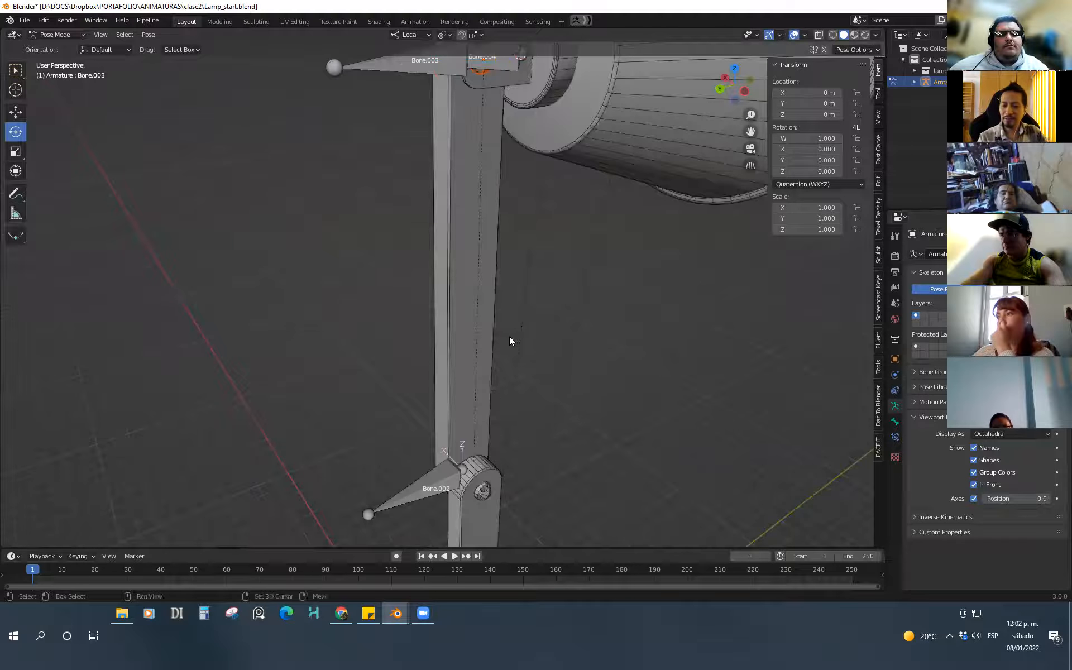
Make the middle joint's bone active in Edit Mode and return the armature to Object Mode
scroll(499, 351, down, 2)
key(ctrl+Tab)
click(469, 364)
click(486, 339)
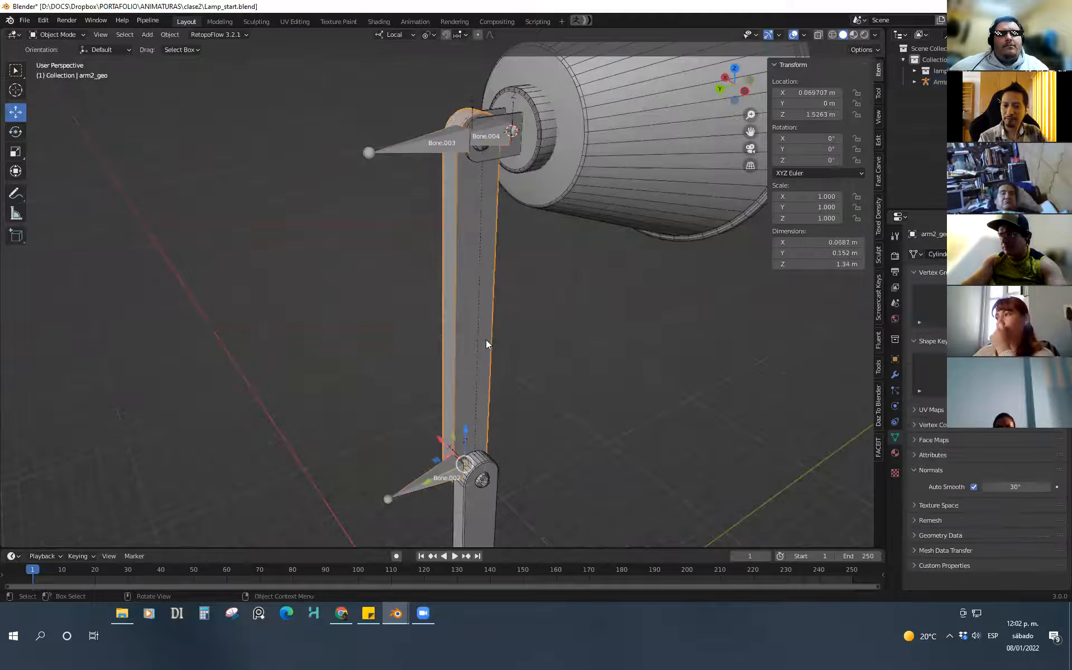
middle_drag(486, 339, 496, 383)
click(421, 506)
key(Tab)
click(516, 501)
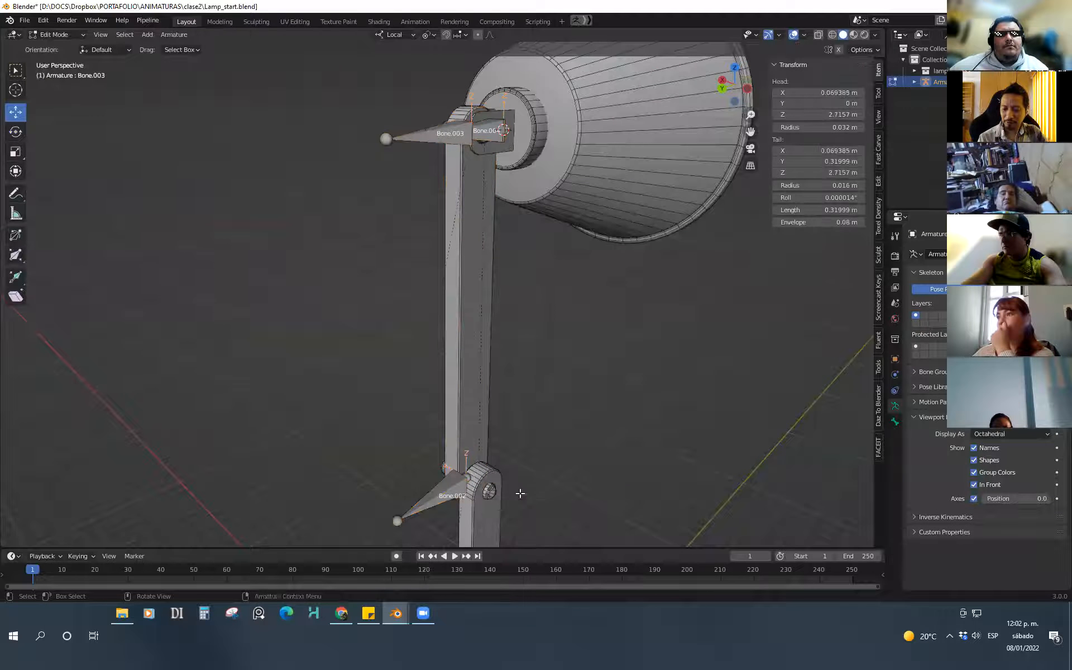
shift+middle_drag(519, 493, 510, 411)
click(451, 417)
key(Tab)
click(488, 346)
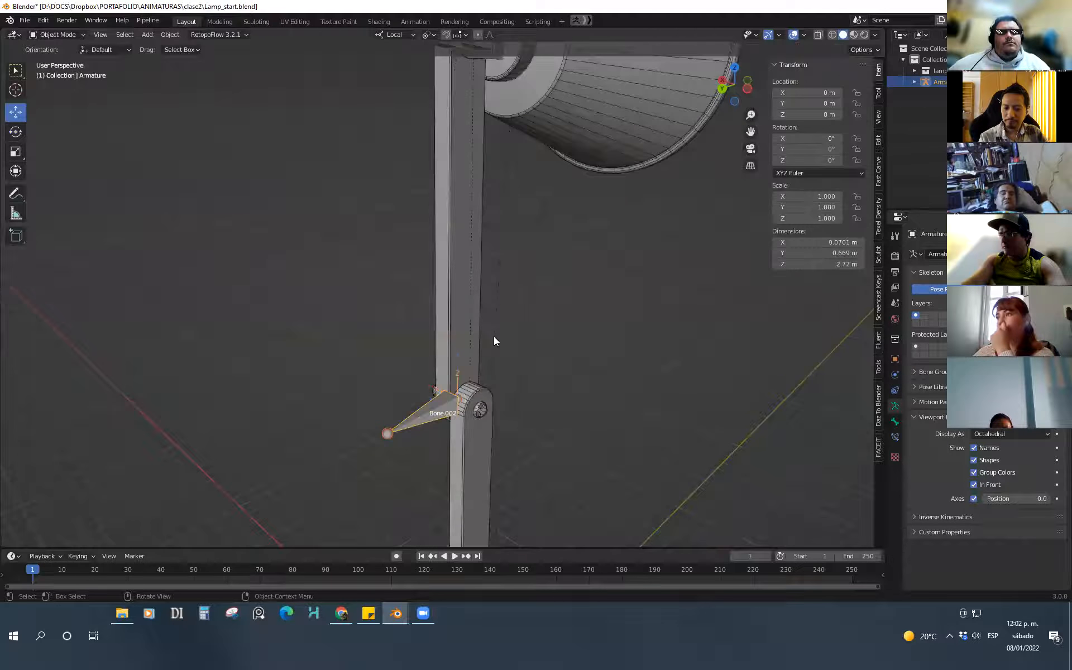
Parent the upper arm and the middle joint's hinge pin to the middle joint's bone with Bone Relative
click(472, 327)
middle_drag(476, 311, 362, 346)
click(363, 350)
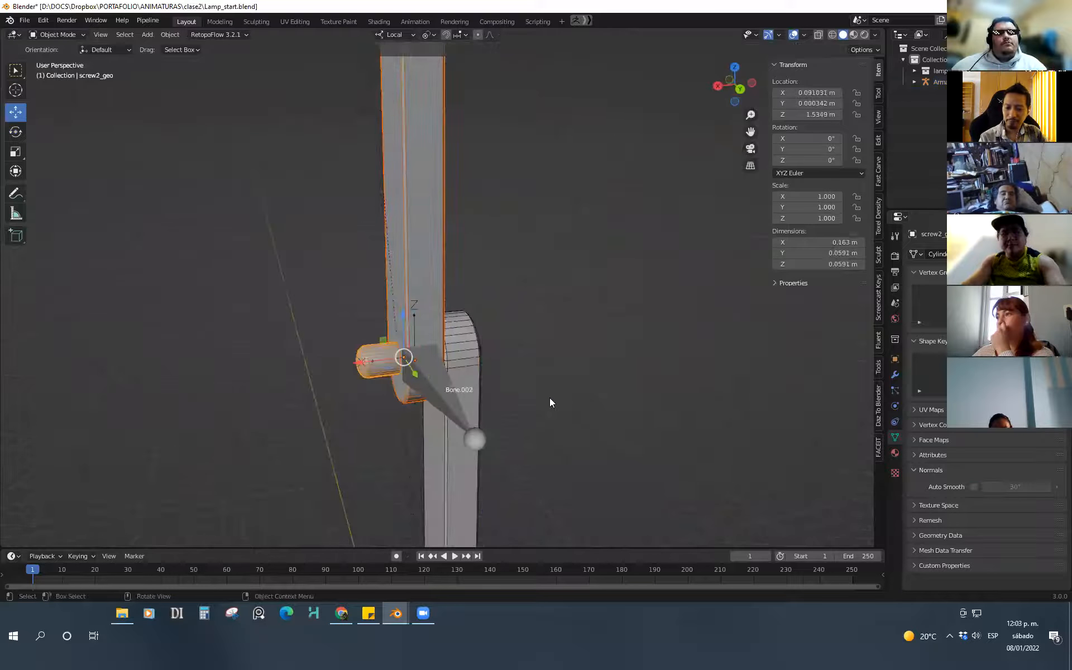
middle_drag(550, 397, 523, 359)
click(459, 341)
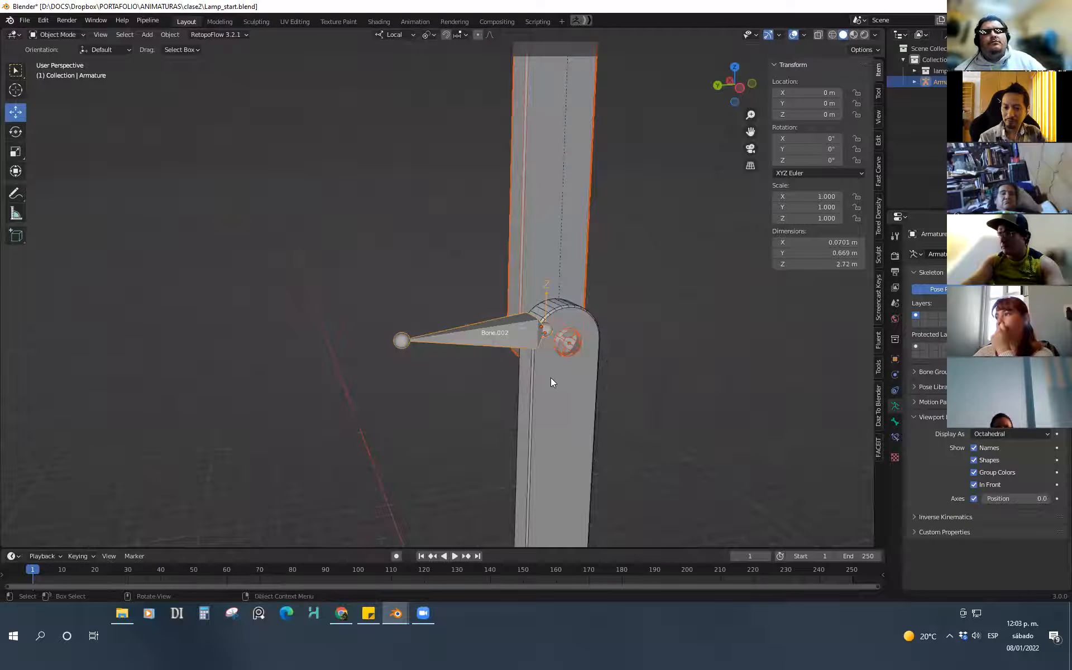
key(ctrl+p)
click(551, 375)
middle_drag(572, 366, 560, 344)
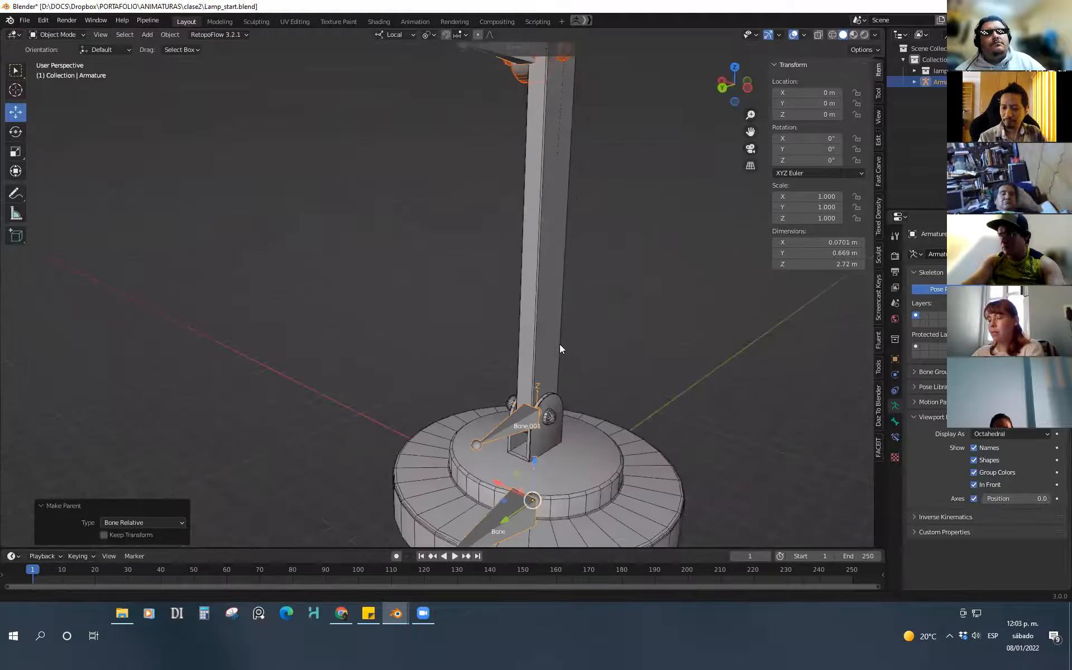
scroll(560, 345, up, 2)
click(567, 371)
middle_drag(508, 397, 591, 407)
scroll(541, 410, up, 2)
click(483, 418)
shift+click(561, 374)
Make the bone at the lower arm's hinge active in Edit Mode and return the armature to Object Mode
click(549, 448)
key(ctrl+Tab)
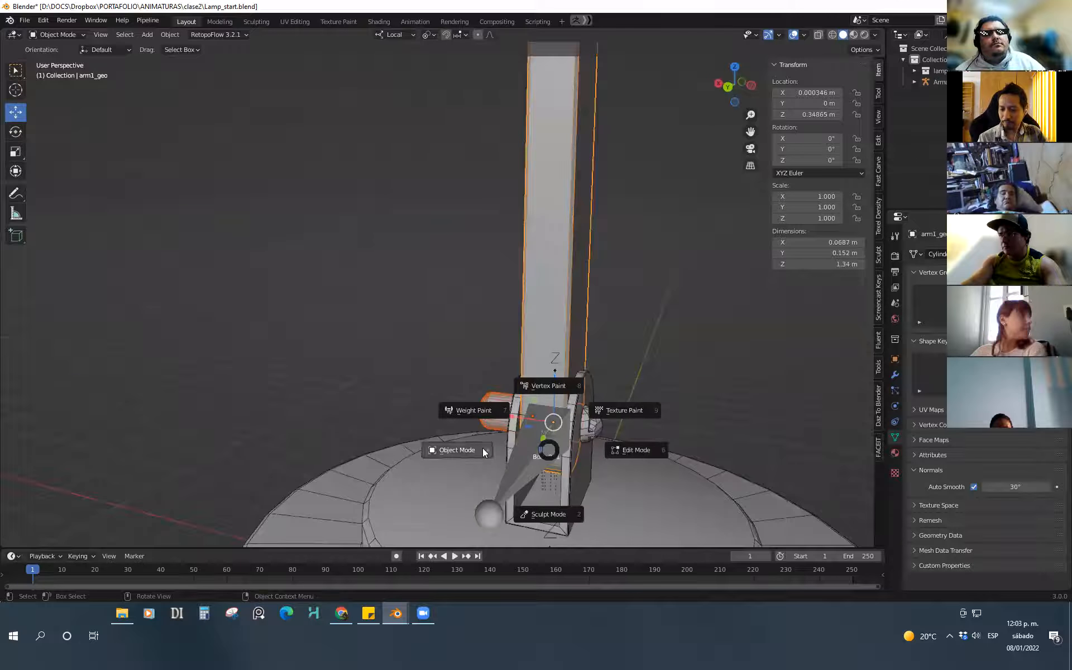
key(ctrl+Tab)
click(630, 460)
key(ctrl+Tab)
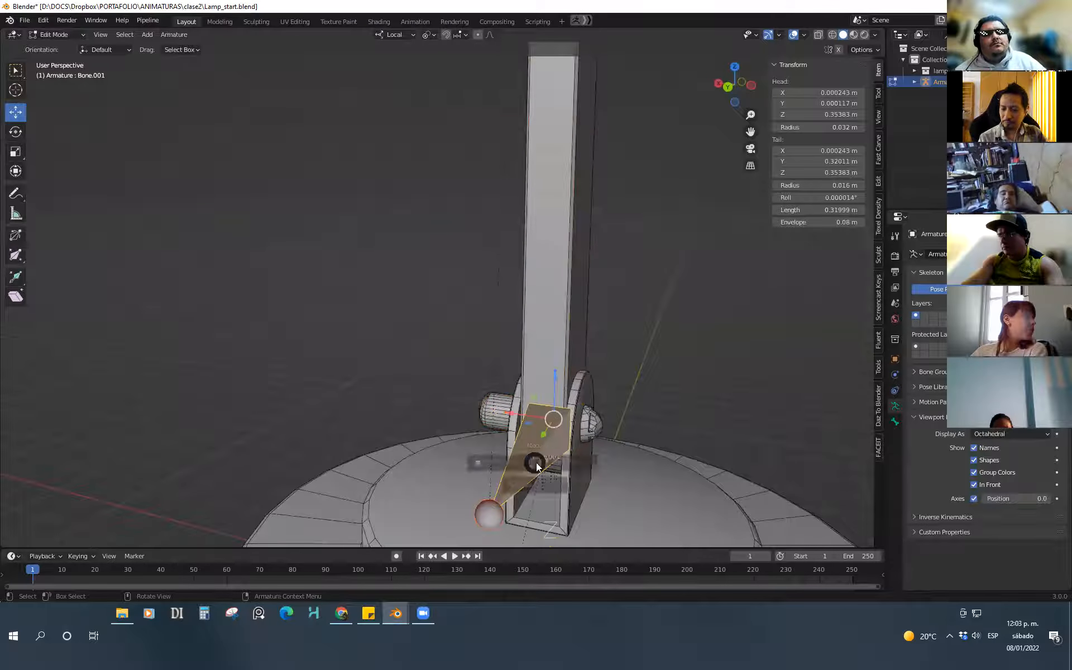
click(446, 463)
Parent the lower arm with its hinge pin and cap to the lower hinge's bone using Bone Relative
key(alt+a)
middle_drag(604, 408, 664, 400)
click(551, 336)
middle_drag(605, 461, 578, 431)
click(486, 424)
shift+click(549, 339)
shift+click(665, 421)
middle_drag(676, 443, 642, 467)
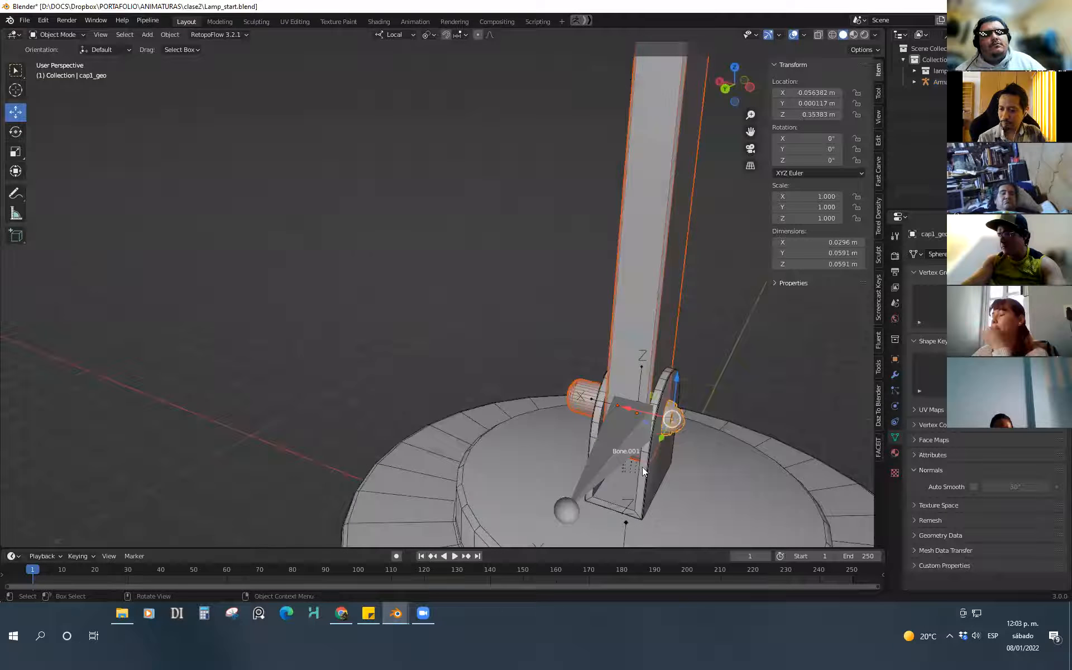
shift+click(582, 478)
key(ctrl+p)
click(653, 439)
middle_drag(653, 439, 639, 329)
scroll(640, 328, up, 4)
key(Tab)
key(Escape)
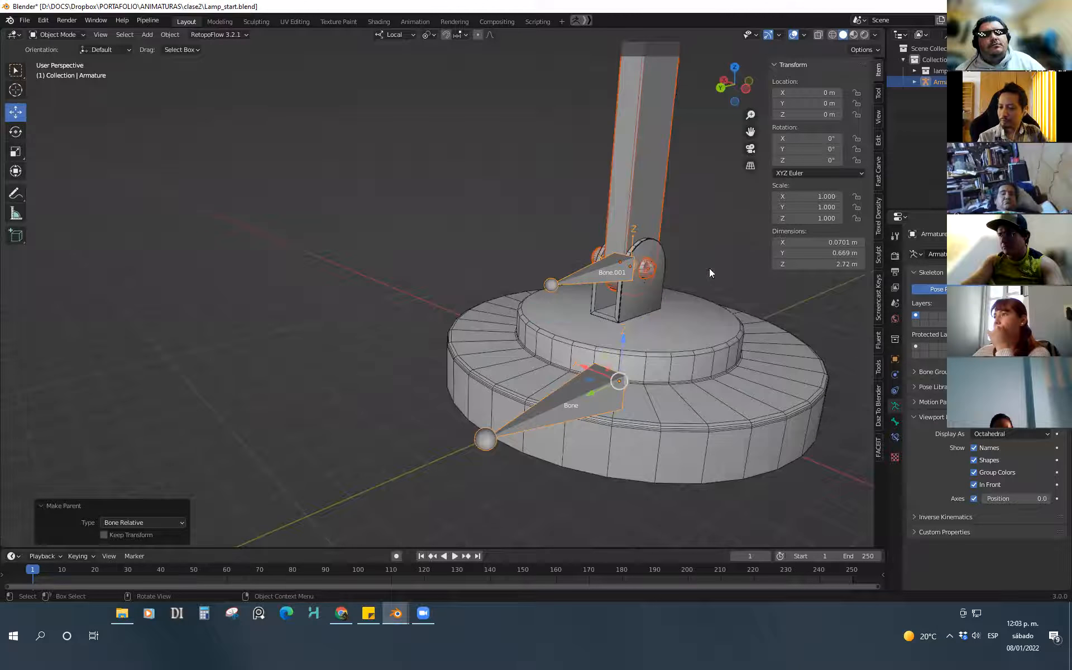
click(597, 393)
key(Tab)
click(682, 392)
click(713, 268)
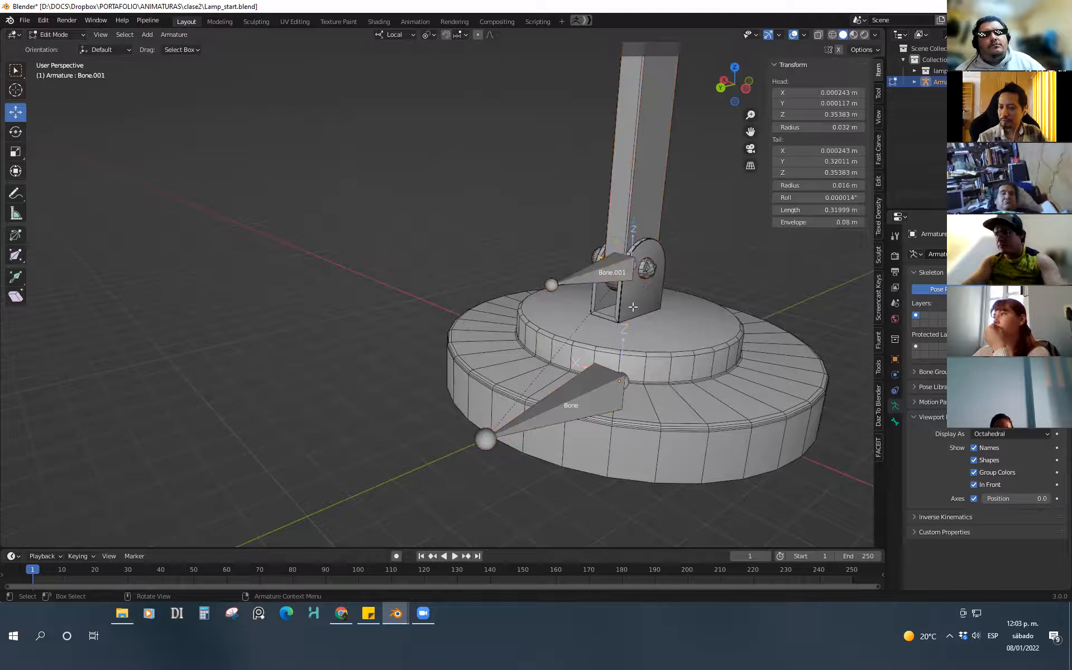
key(Tab)
click(563, 322)
click(641, 303)
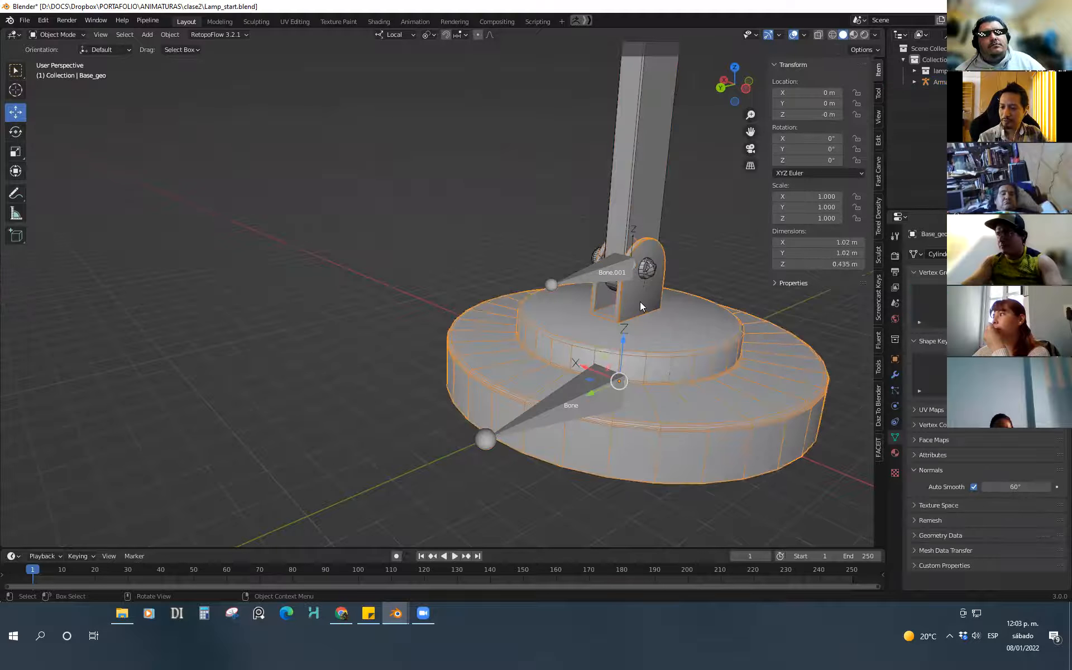
Make the root bone in the lamp base active in Edit Mode and return the armature to Object Mode
click(528, 428)
key(Tab)
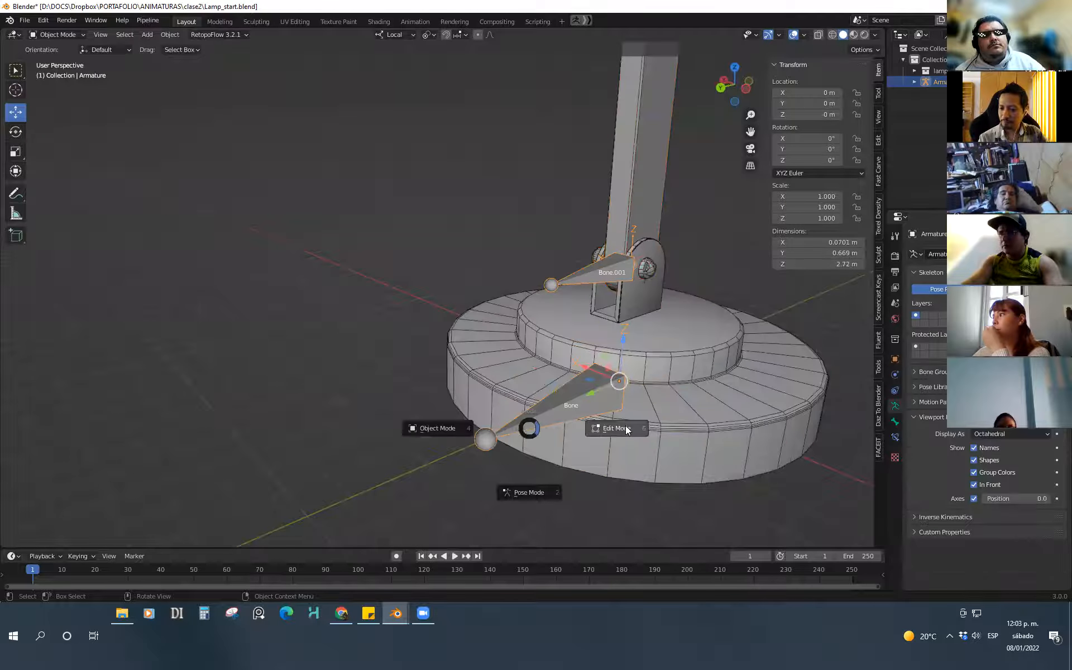
click(625, 429)
click(543, 421)
key(Tab)
click(698, 266)
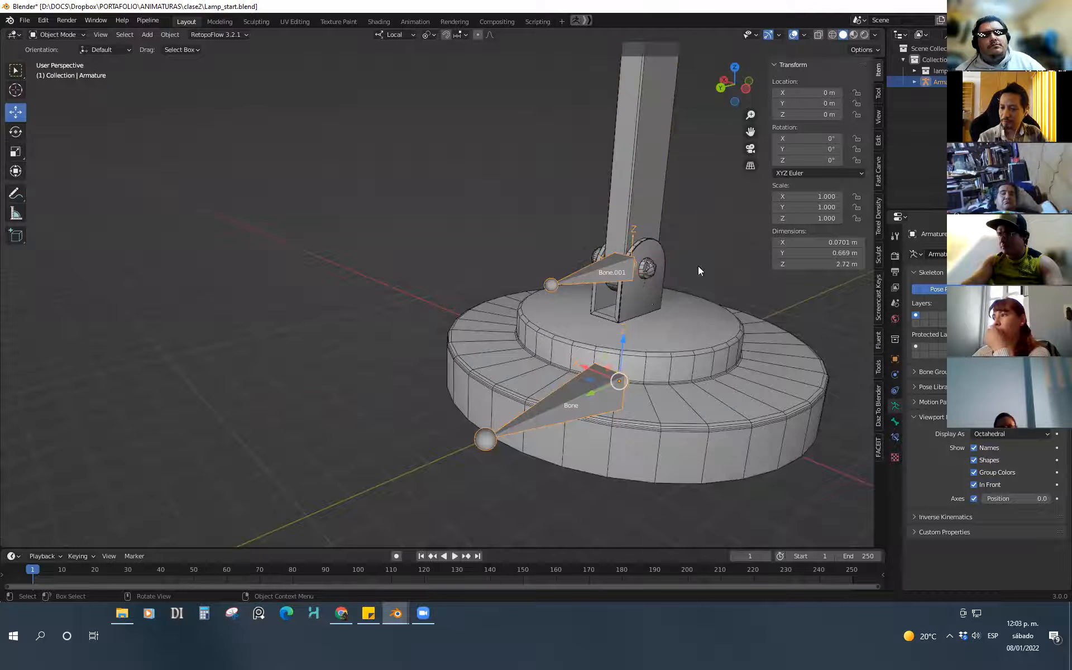
Parent the lamp base mesh to the root bone
click(649, 300)
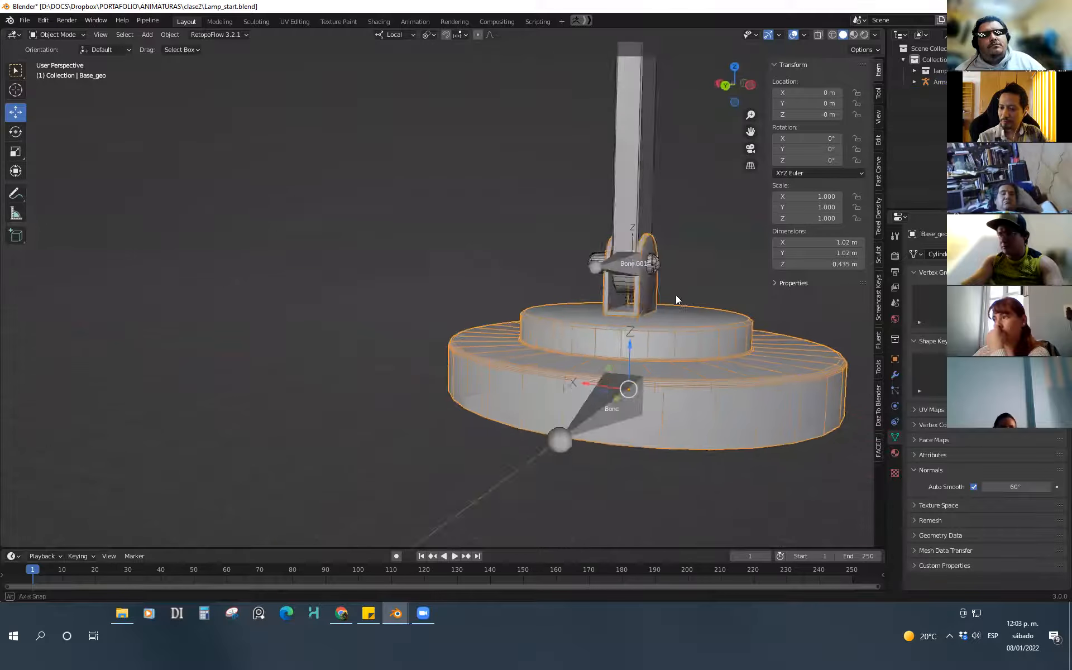
shift+click(528, 430)
key(ctrl+p)
click(604, 421)
Test moving the root bone in Pose Mode and undo the move
scroll(614, 424, down, 6)
middle_drag(615, 418, 522, 436)
key(ctrl+Tab)
click(525, 503)
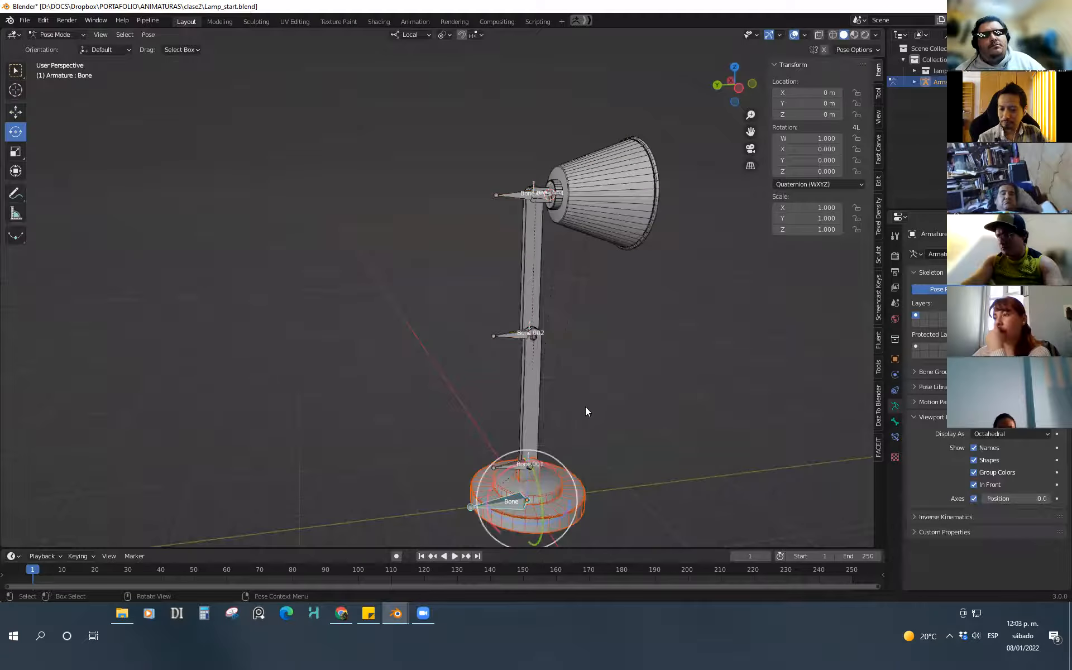
middle_drag(499, 506, 627, 515)
key(g)
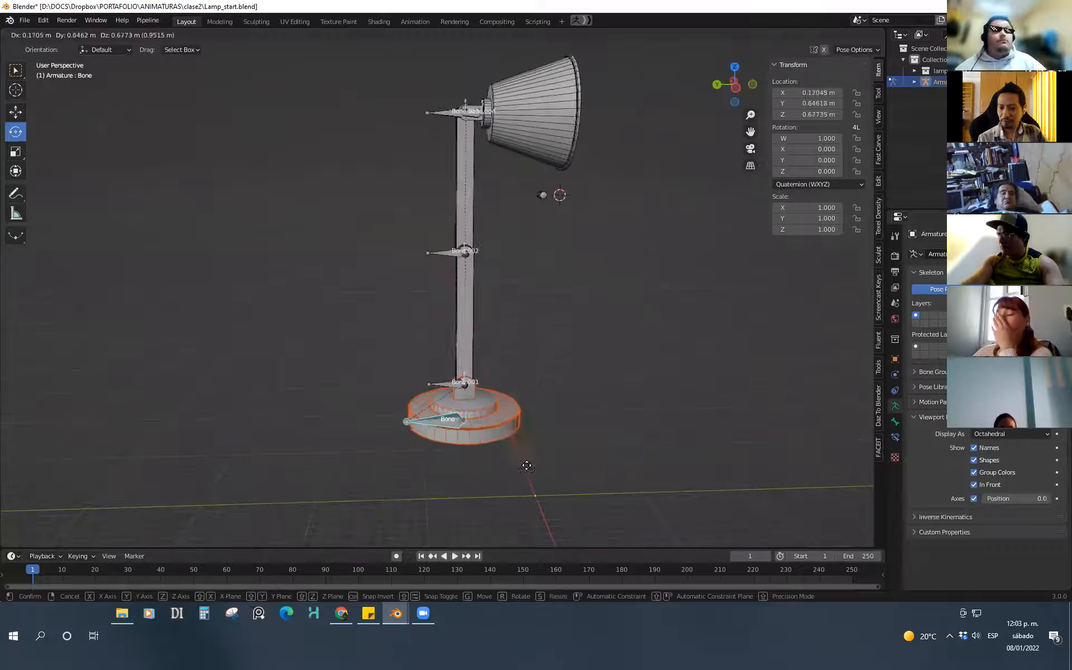
click(463, 436)
key(ctrl+z)
Test moving the lampshade joint's bone and undo the move
shift+middle_drag(550, 288, 552, 455)
scroll(558, 310, up, 5)
middle_drag(567, 303, 503, 463)
click(463, 487)
key(g)
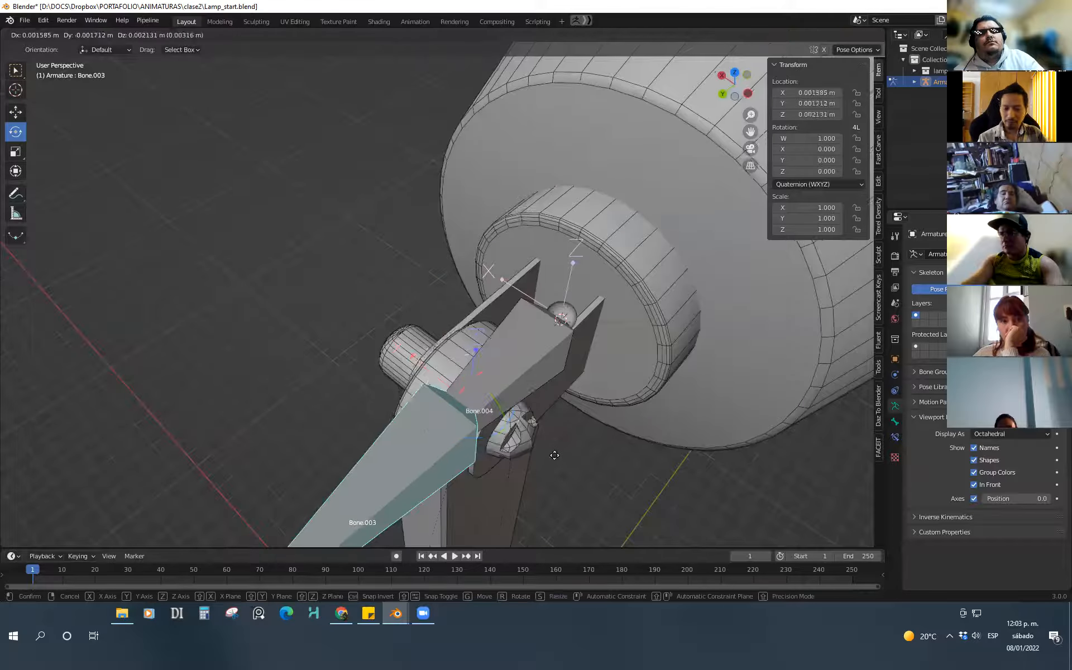
click(438, 371)
key(ctrl+z)
Make the lampshade joint's bone active in Edit Mode and return the armature to Object Mode
middle_drag(562, 441, 443, 456)
key(ctrl+Tab)
click(583, 437)
key(ctrl+Tab)
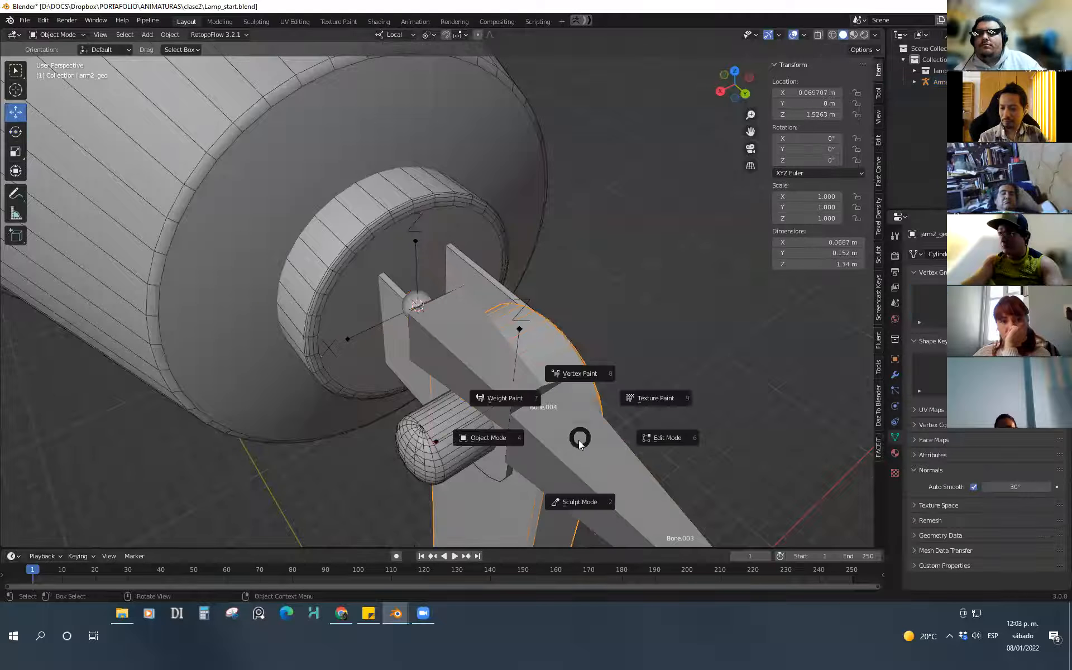
click(507, 440)
click(586, 435)
key(Tab)
click(678, 433)
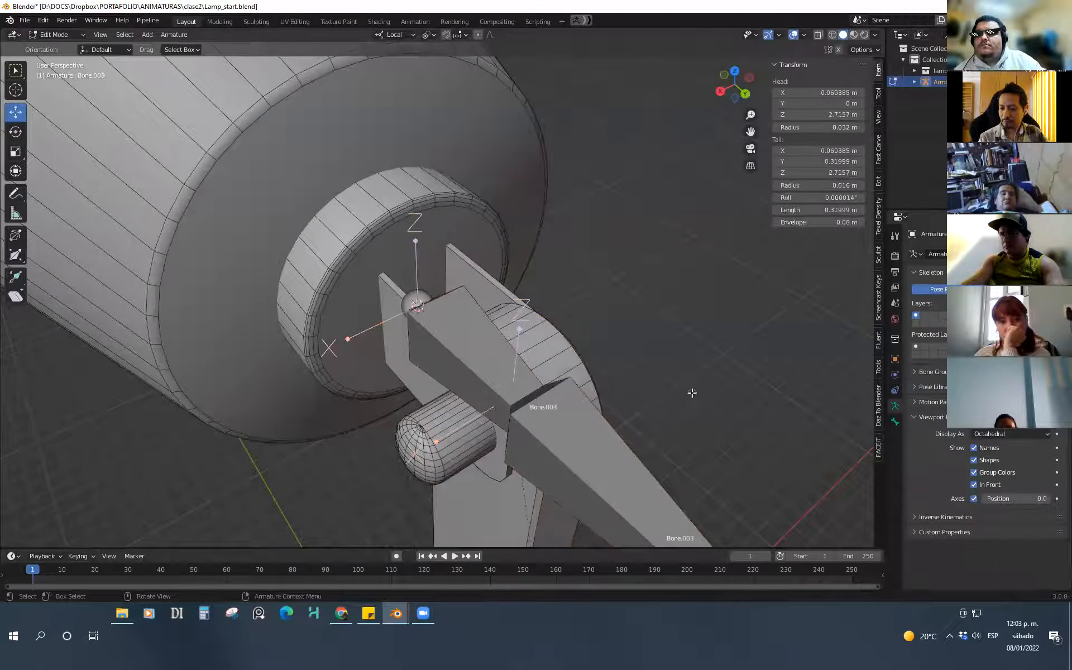
click(595, 463)
key(Tab)
click(445, 431)
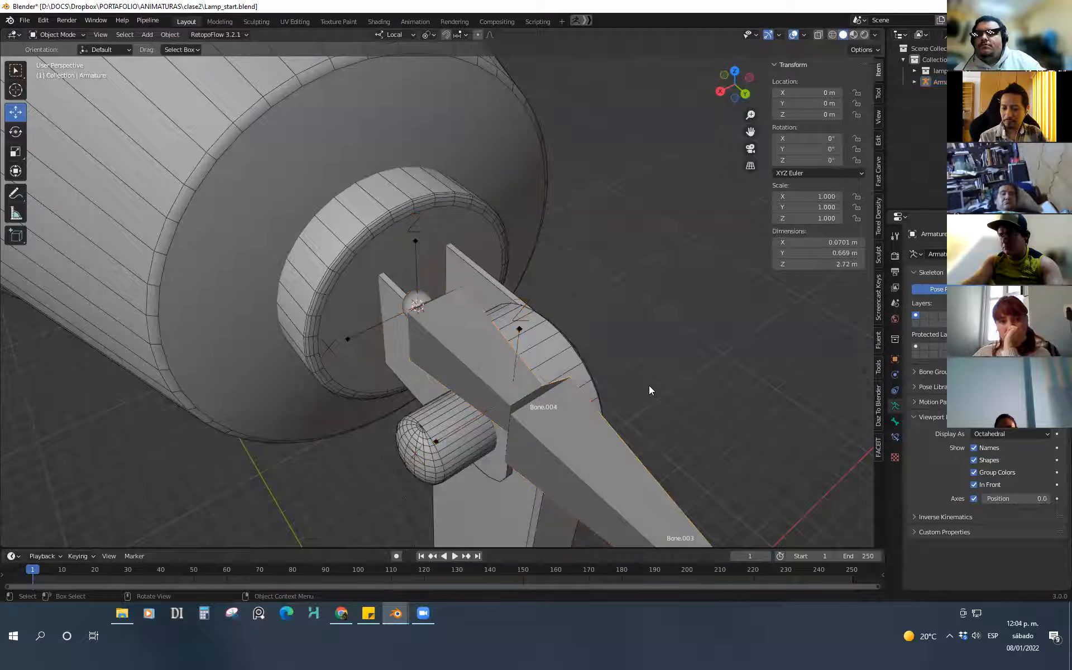
Parent the rounded hinge pin at the lampshade joint to that joint's bone with Bone Relative
click(451, 458)
shift+click(614, 457)
key(ctrl+p)
click(608, 460)
Test rotating the lampshade joint's bone around its local X axis in Pose Mode and undo each rotation
middle_drag(628, 456, 623, 448)
key(Tab)
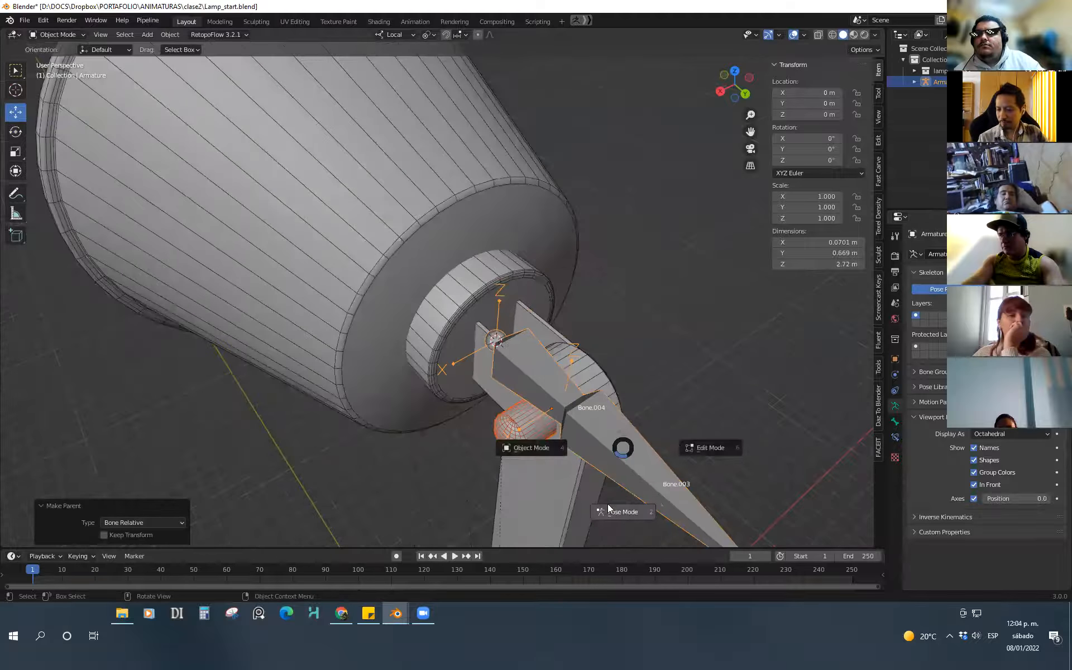
click(607, 504)
scroll(588, 543, down, 5)
middle_drag(687, 468, 646, 365)
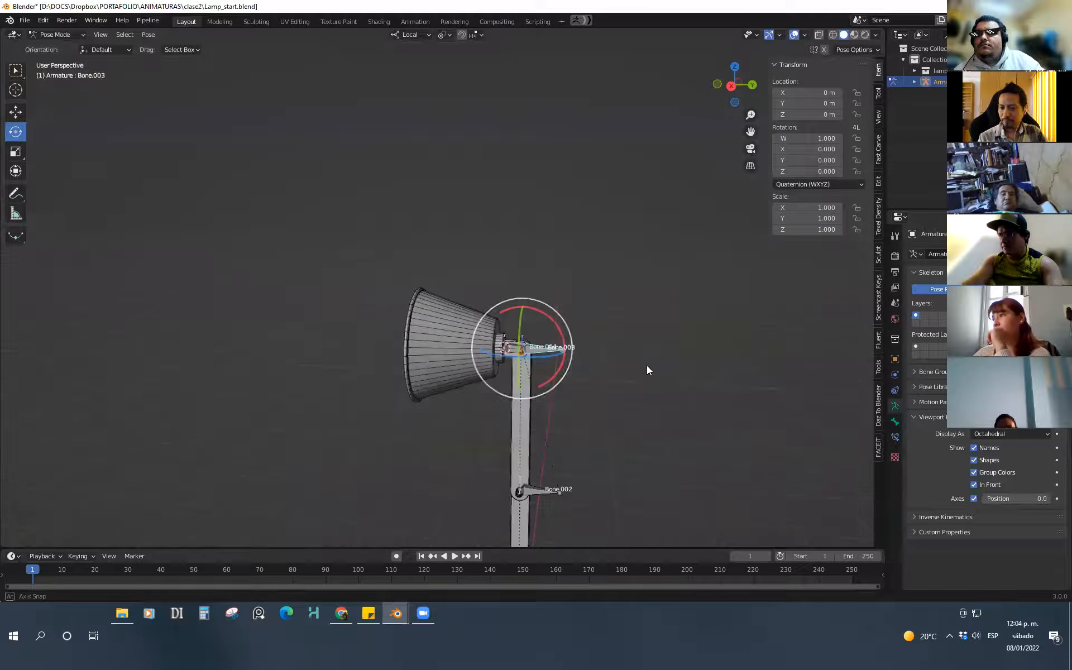
drag(557, 325, 569, 369)
key(ctrl+z)
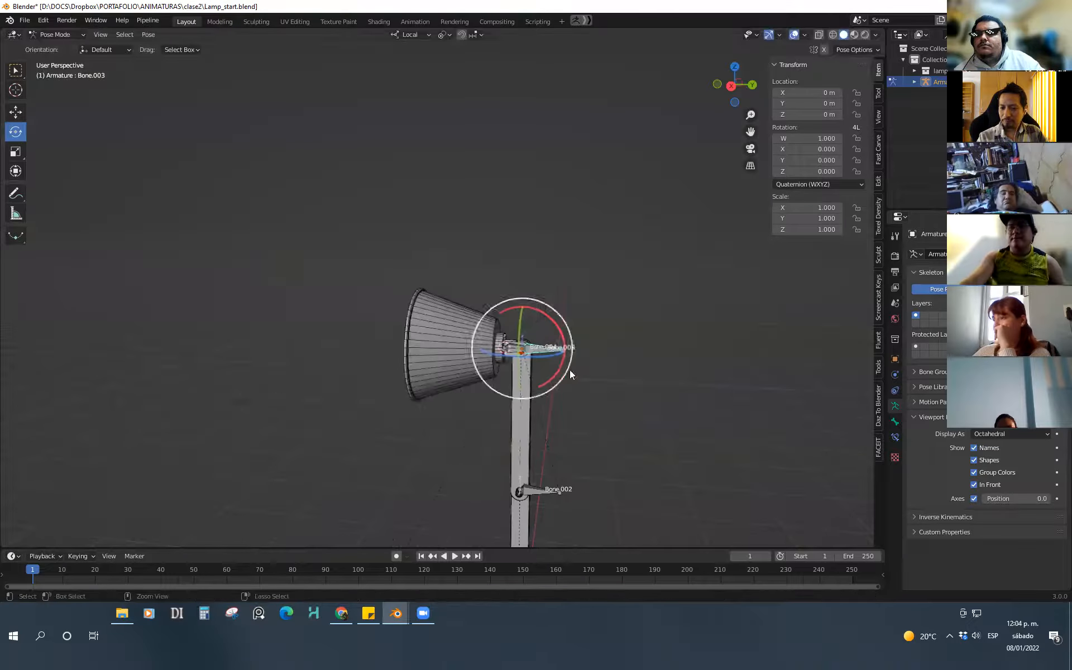
shift+middle_drag(570, 370, 575, 268)
scroll(586, 352, down, 3)
click(582, 314)
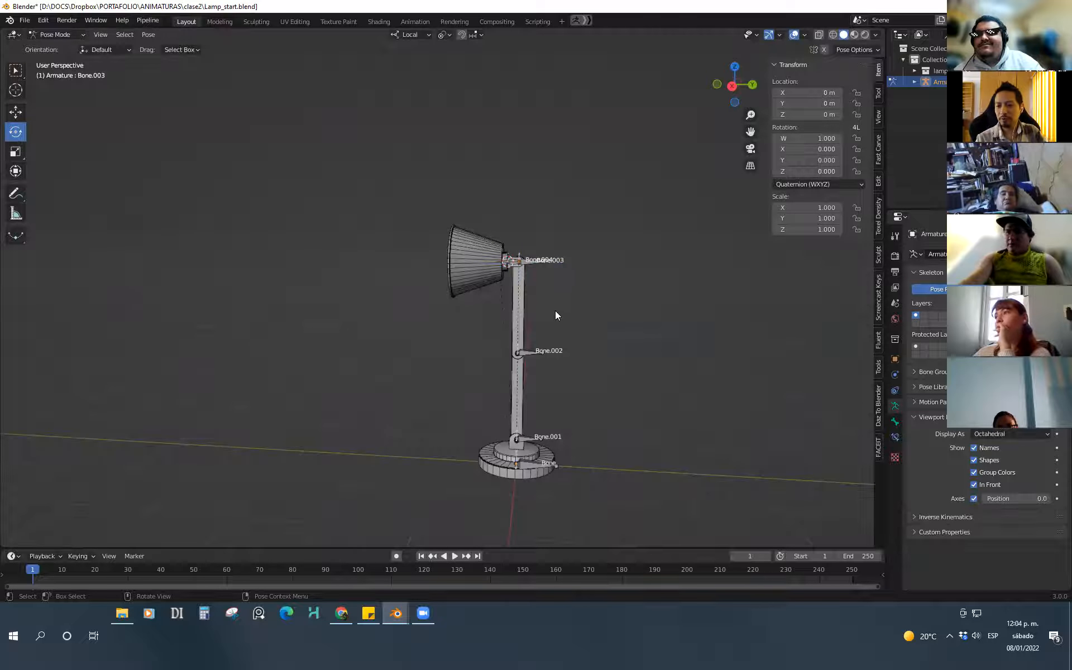
scroll(532, 260, up, 2)
click(531, 267)
drag(539, 226, 589, 261)
key(ctrl+z)
Test rotating the middle joint's bone and undo each rotation
click(542, 408)
drag(560, 415, 564, 337)
key(ctrl+z)
click(541, 436)
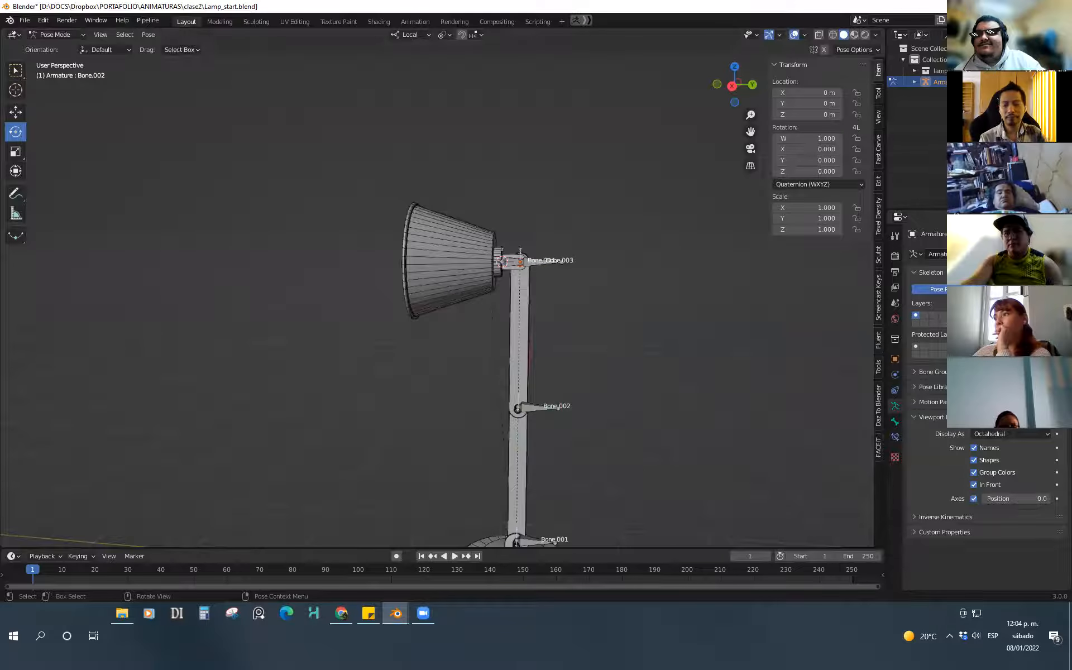
click(539, 409)
drag(550, 388, 499, 357)
key(ctrl+z)
key(ctrl+z)
Repeat the rotation test on the middle joint's bone with the whole lamp in view and undo it
shift+middle_drag(592, 404, 584, 312)
scroll(584, 312, down, 2)
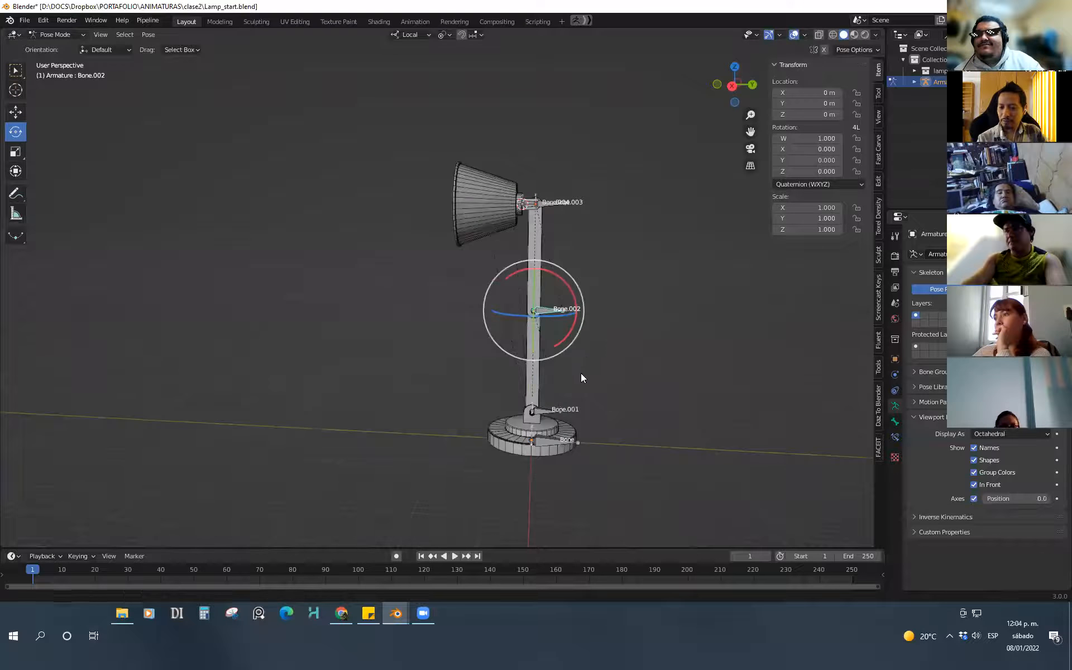
scroll(571, 240, up, 1)
click(570, 251)
shift+middle_drag(528, 283, 552, 345)
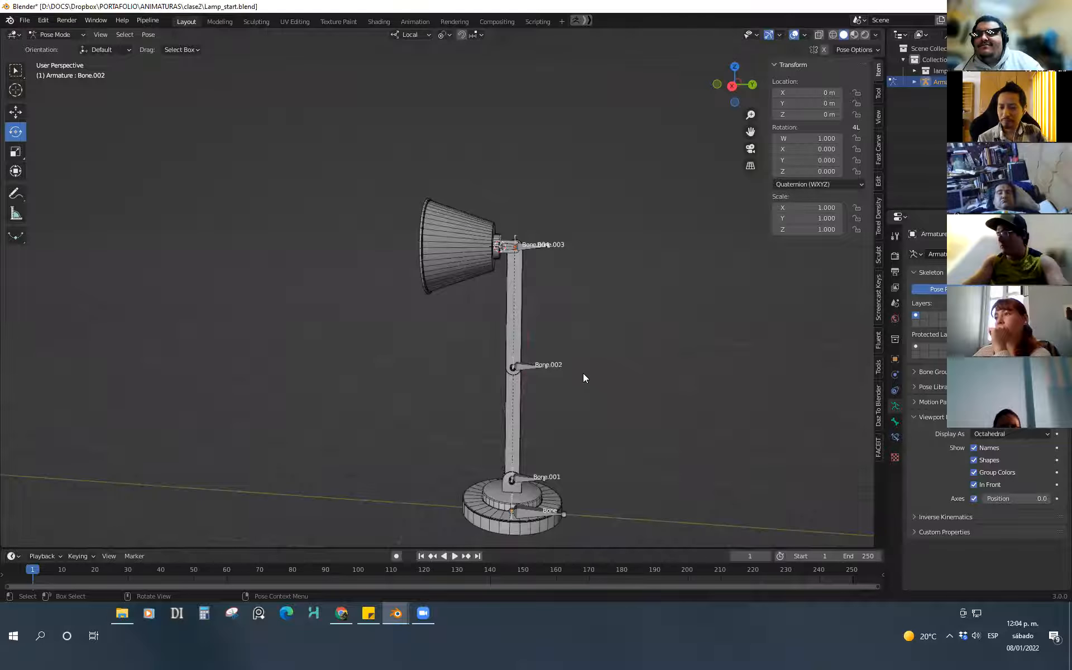
click(542, 367)
drag(550, 347, 487, 258)
key(ctrl+z)
click(588, 288)
Turn off Relationship Lines in the viewport overlays
shift+middle_drag(568, 293, 577, 355)
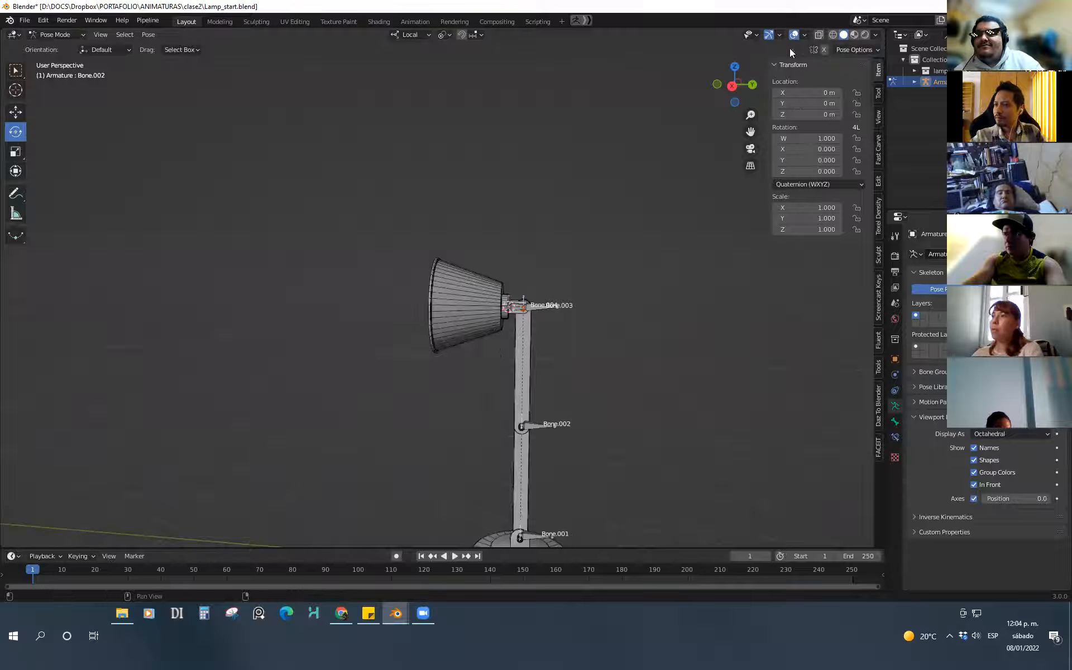
click(805, 35)
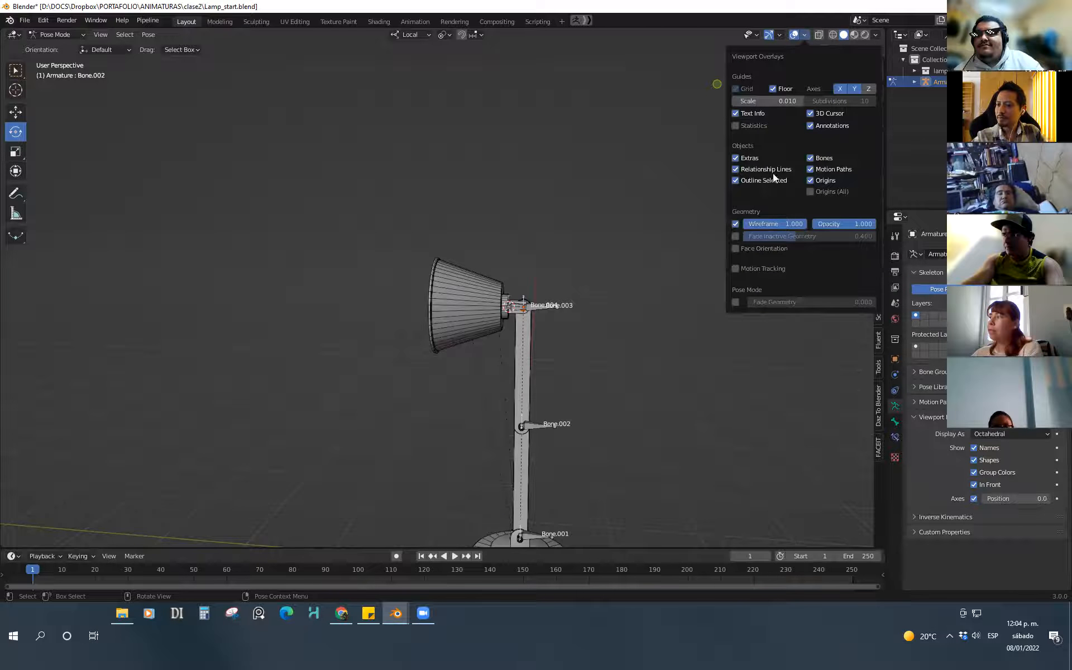
click(736, 169)
shift+middle_drag(716, 198, 713, 164)
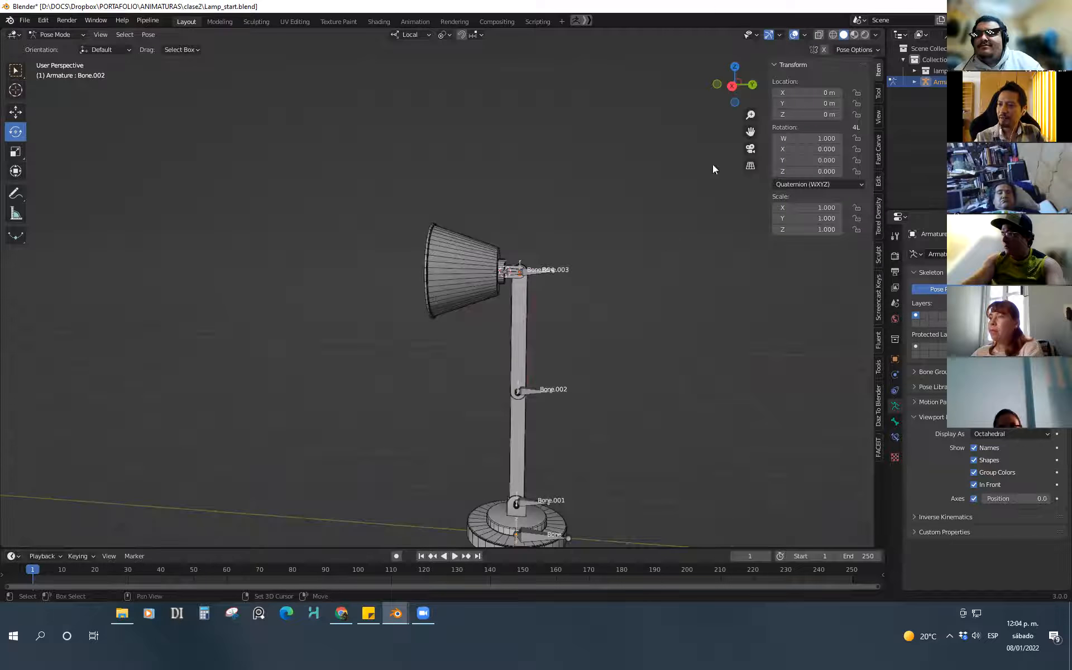
click(804, 35)
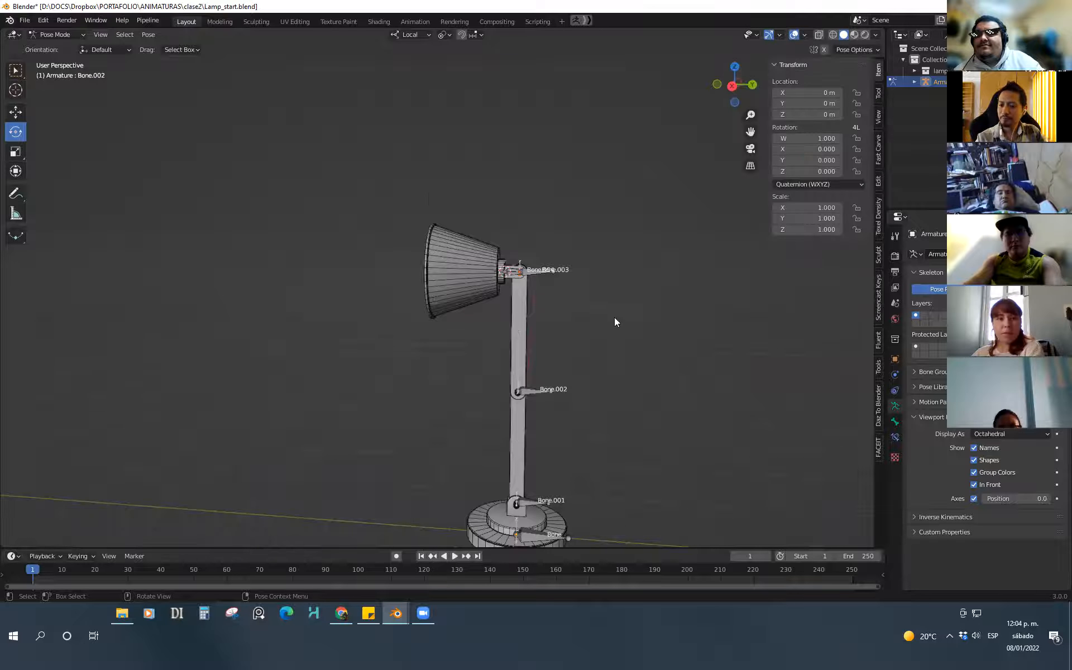
Bend the upper arm forward by rotating the middle joint's bone, and tilt the lampshade with its joint's bone
shift+middle_drag(549, 396, 553, 326)
click(553, 328)
drag(552, 295, 505, 274)
click(422, 261)
drag(441, 251, 465, 306)
click(496, 242)
Lean the lower arm backward by rotating its hinge's bone, and readjust the lampshade's tilt with its joint's bone
click(539, 436)
drag(555, 411, 663, 347)
click(664, 348)
click(590, 266)
drag(617, 276, 623, 225)
click(672, 409)
Try moving and scaling the whole lamp with the base's bone, cancelling both transforms
middle_drag(672, 410, 579, 466)
click(576, 469)
key(g)
right_click(638, 470)
key(s)
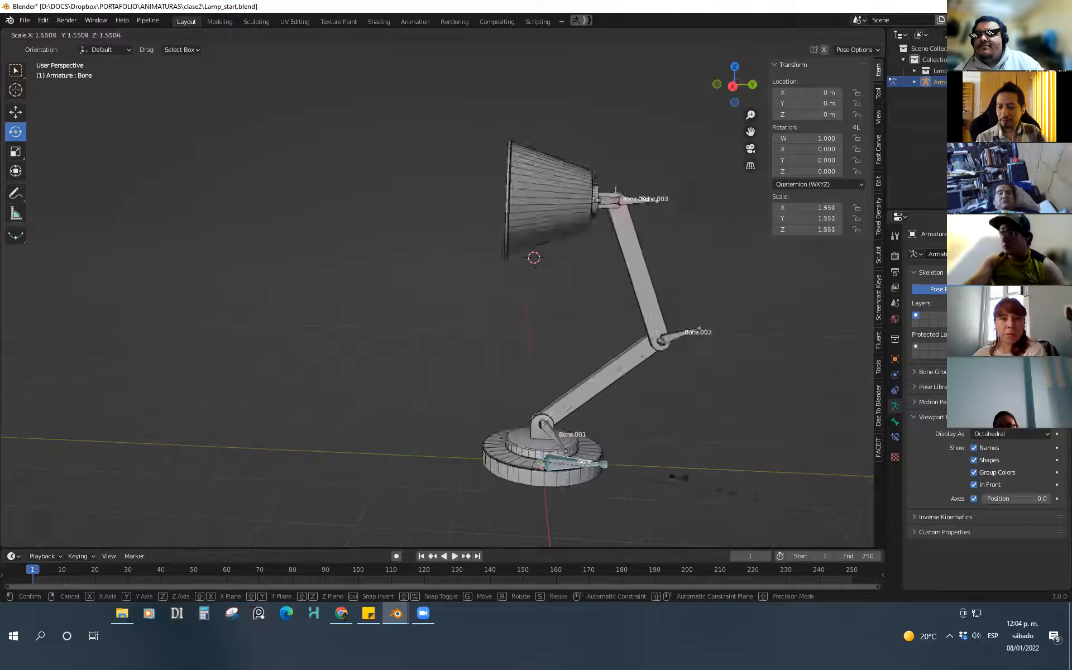
right_click(705, 479)
Undo the posing rotations of the arm and lampshade bones back to the upright lamp
key(ctrl+z)
key(ctrl+z)
key(ctrl+z)
key(ctrl+z)
key(ctrl+z)
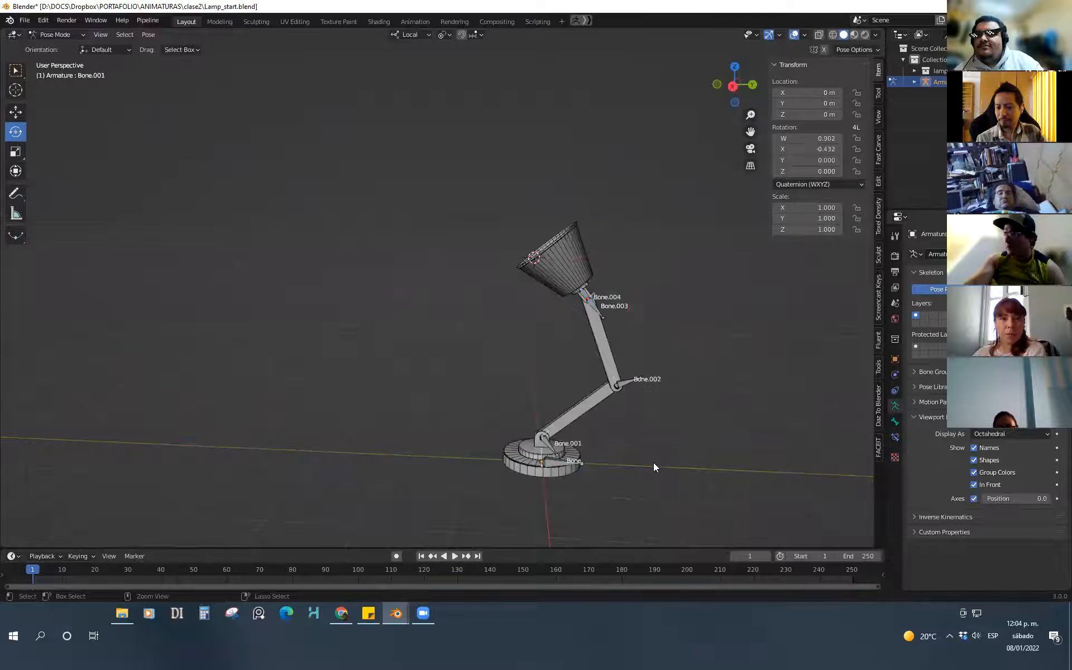
key(ctrl+z)
key(ctrl+z)
key(ctrl+z)
key(ctrl+z)
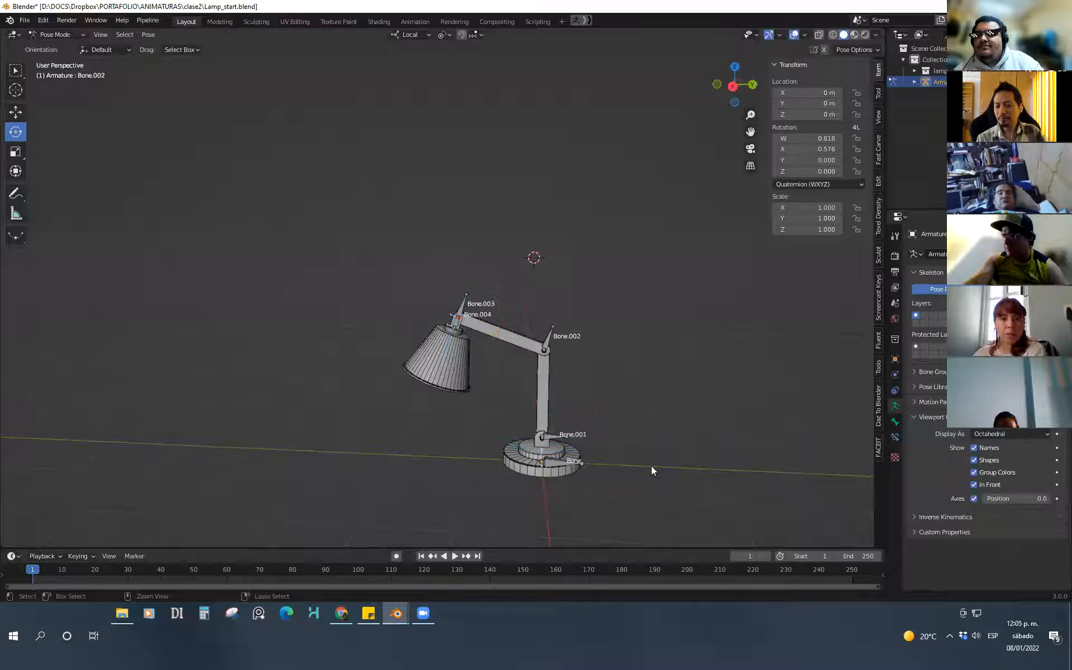
middle_drag(669, 447, 625, 388)
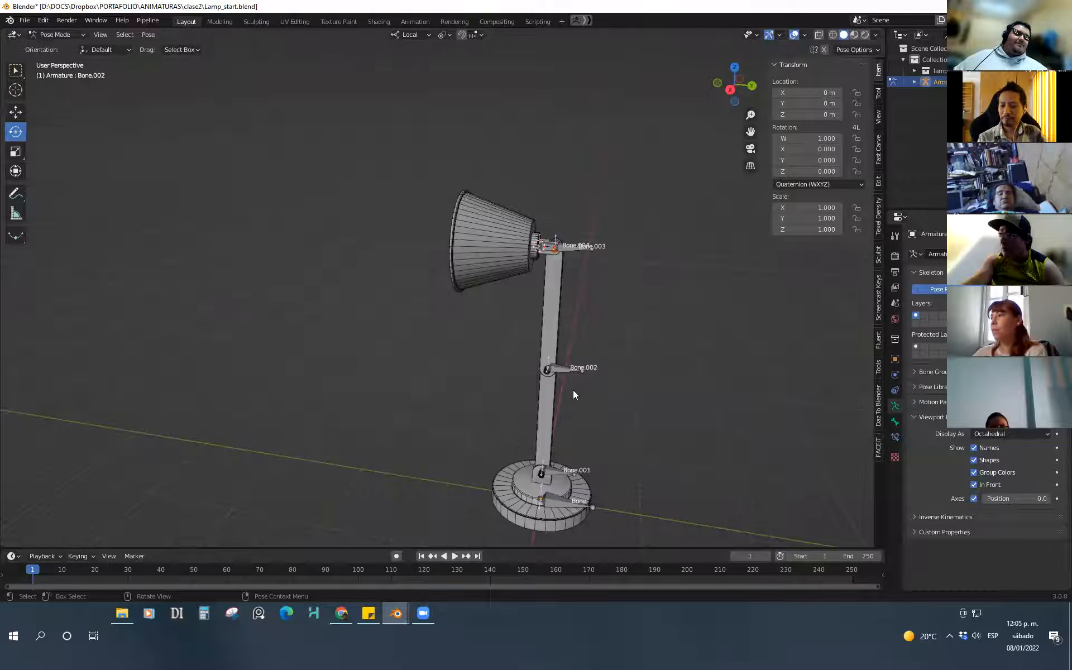
Bend the upper arm forward with the middle joint's bone and lean the lower arm with its hinge's bone
middle_drag(634, 397, 581, 379)
drag(583, 348, 598, 444)
click(447, 332)
click(555, 489)
drag(559, 398, 627, 424)
Undo the latest arm bends until the lamp stands straight again, and deselect its bones
key(ctrl+z)
key(ctrl+z)
key(ctrl+z)
key(ctrl+z)
key(ctrl+z)
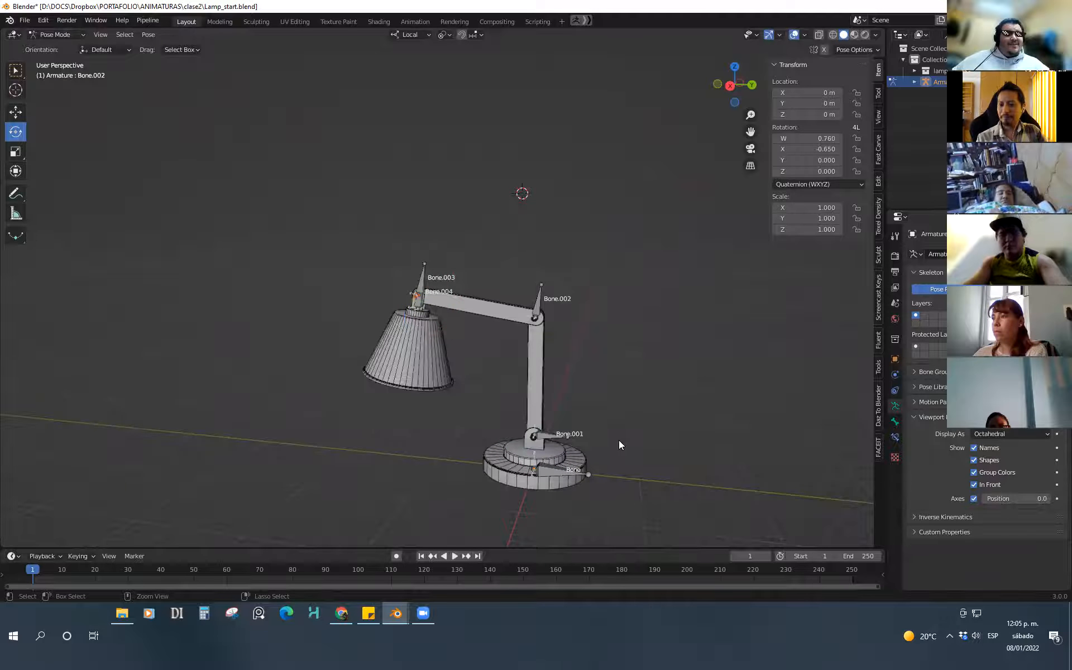
key(ctrl+z)
click(643, 378)
scroll(527, 403, down, 3)
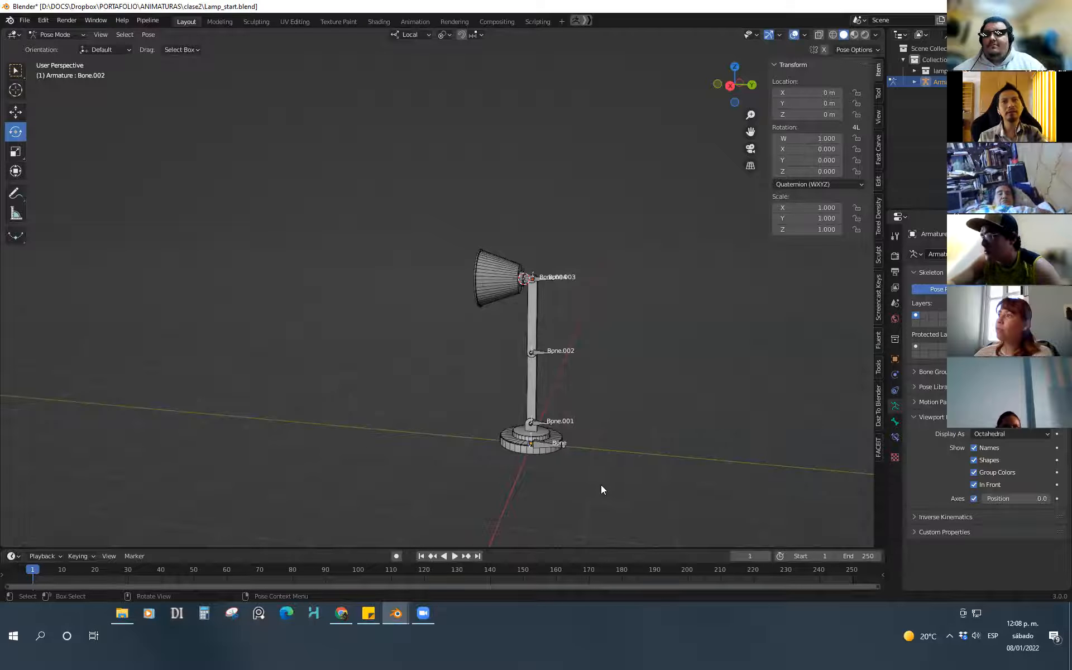
Test the middle joint's bone by rotating it about 76° around its local X axis, and undo the rotation
middle_drag(631, 431, 631, 474)
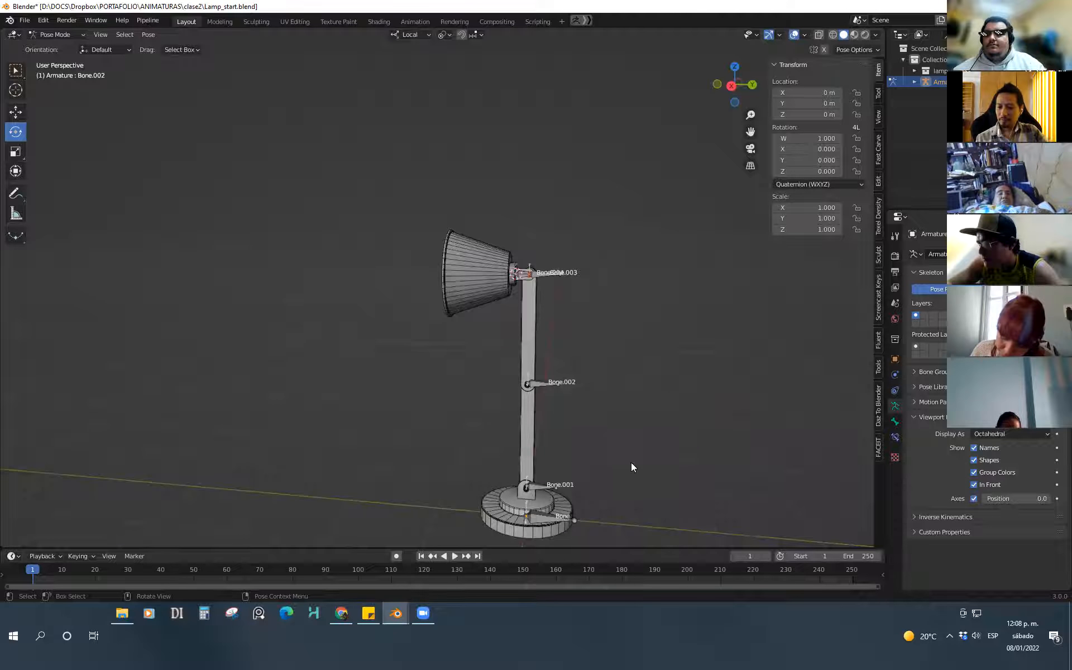
middle_drag(624, 423, 540, 408)
scroll(545, 400, up, 3)
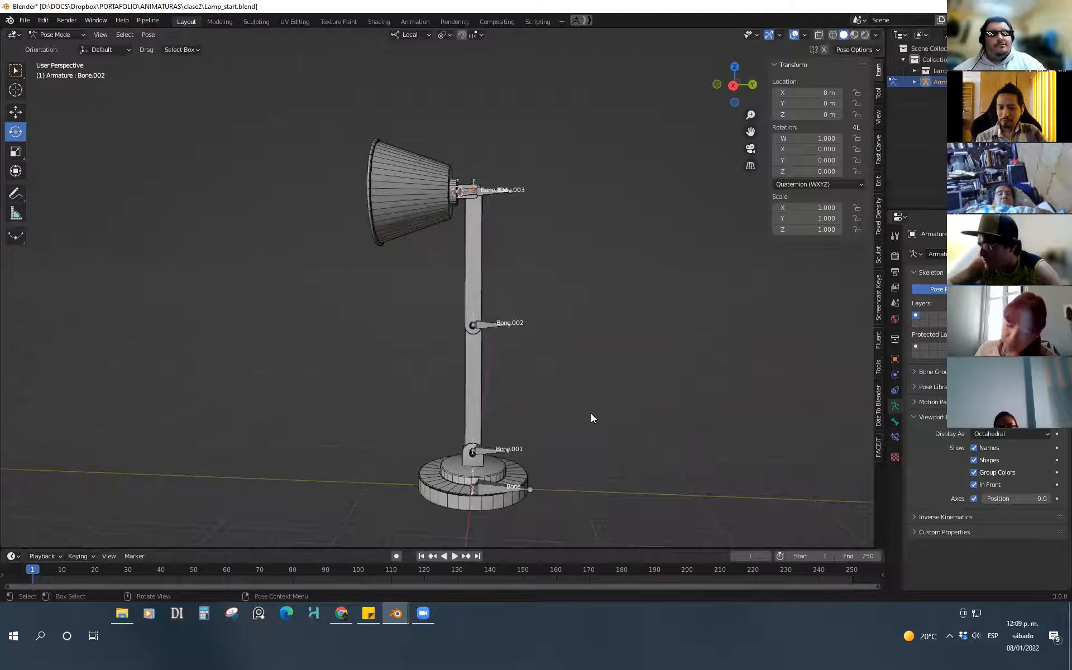
middle_drag(561, 448, 593, 454)
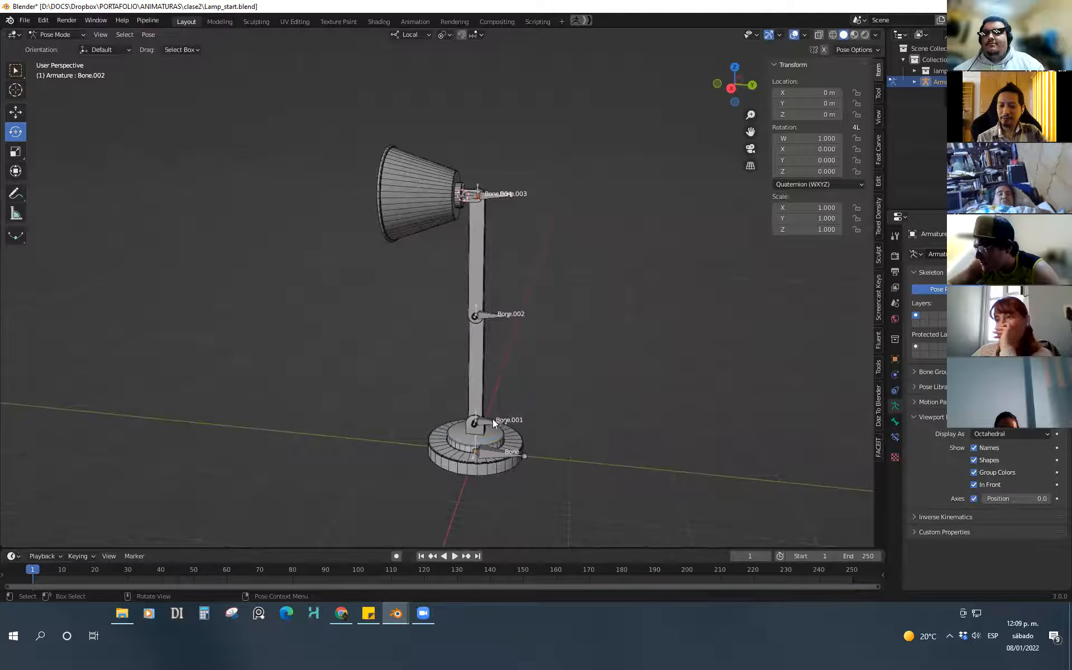
middle_drag(574, 406, 574, 415)
click(496, 316)
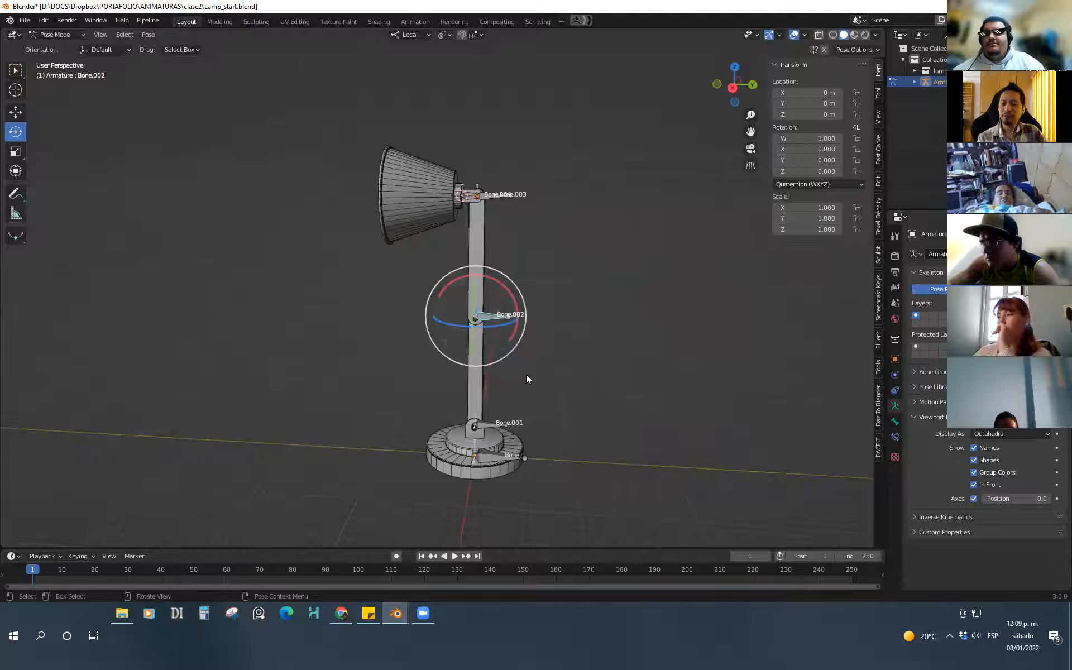
drag(510, 303, 452, 278)
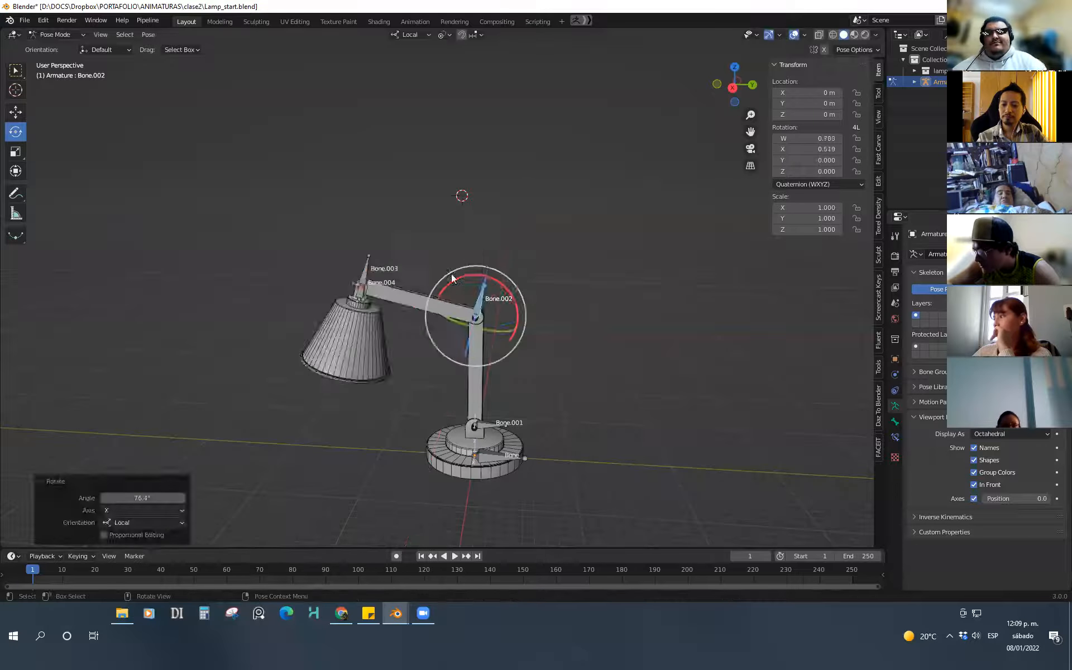
key(ctrl+z)
key(ctrl+z)
Tilt the lampshade downward by rotating its joint's bone about 44° around its local X axis
click(505, 197)
drag(514, 176, 490, 162)
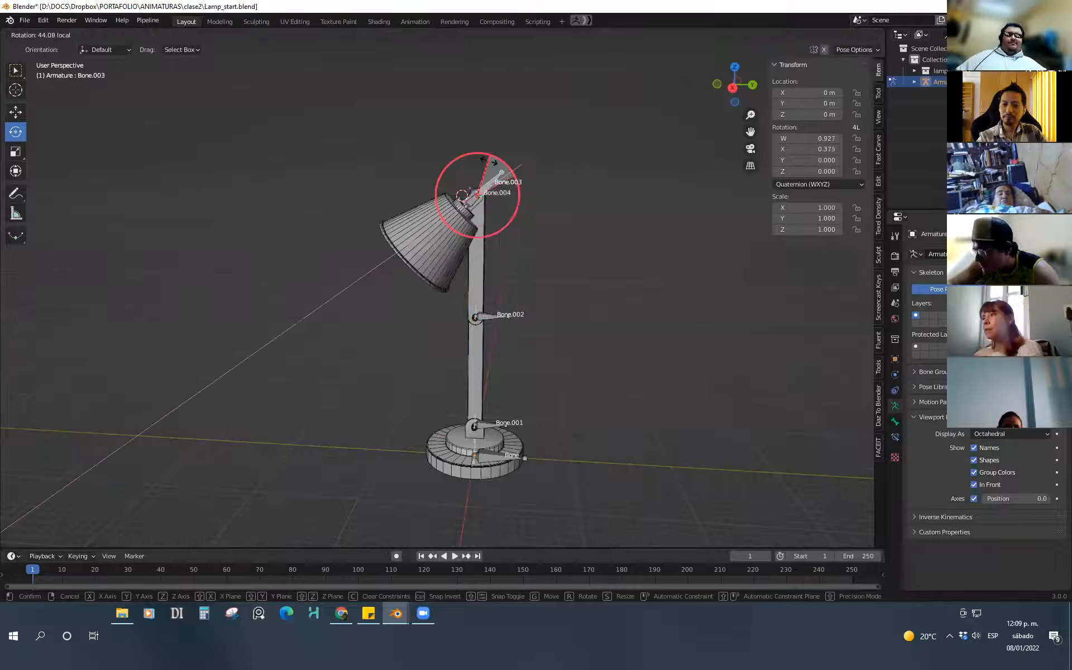
Cancel the rotation in progress on Bone.003 at the top of the lamp arm
key(Escape)
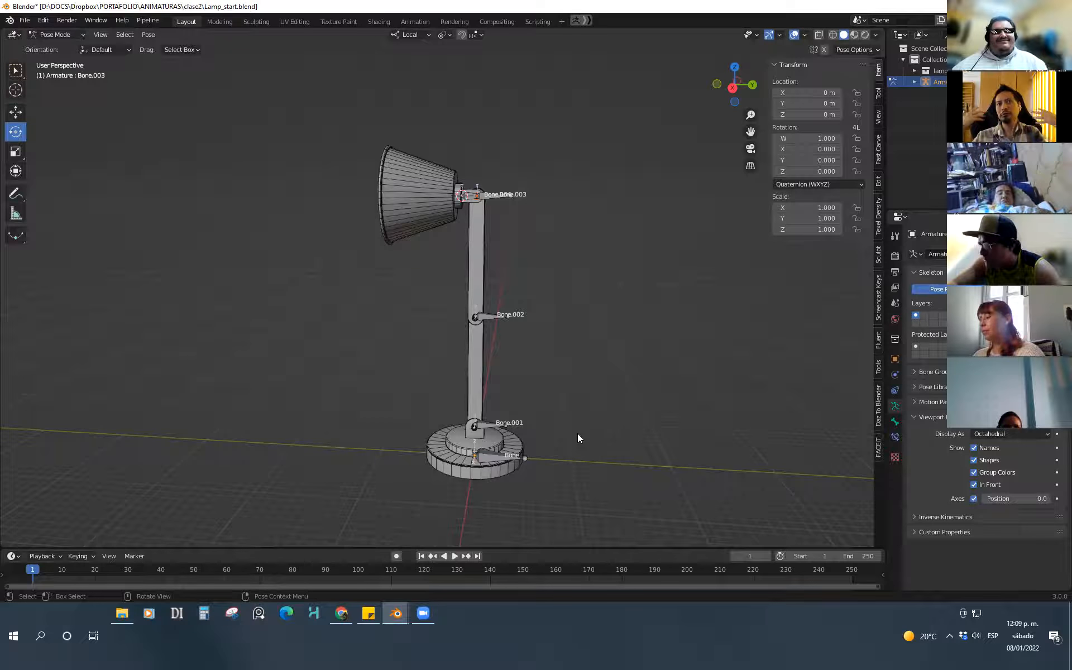
scroll(556, 399, up, 2)
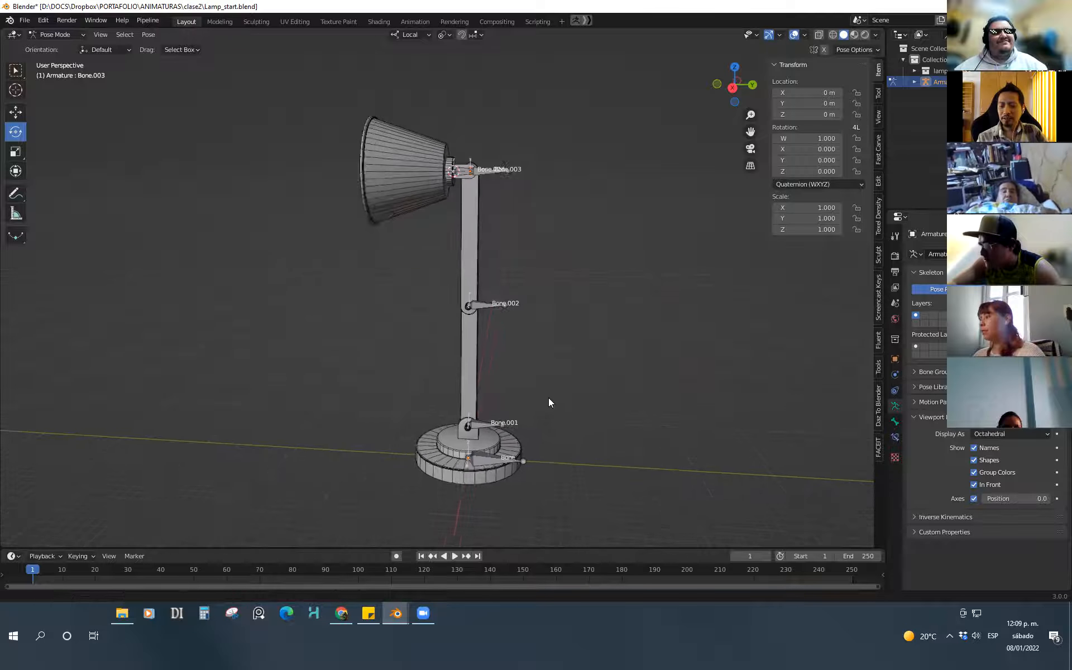
middle_drag(554, 445, 608, 418)
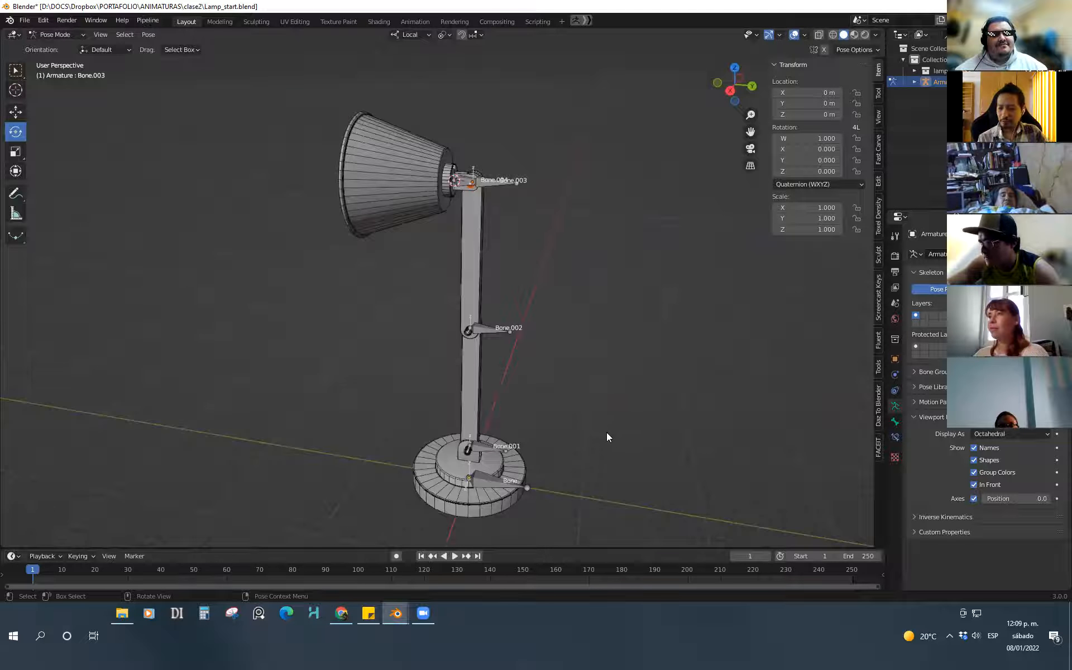
Select the lamp's bones one after another from the base to the head to examine the rig
click(490, 479)
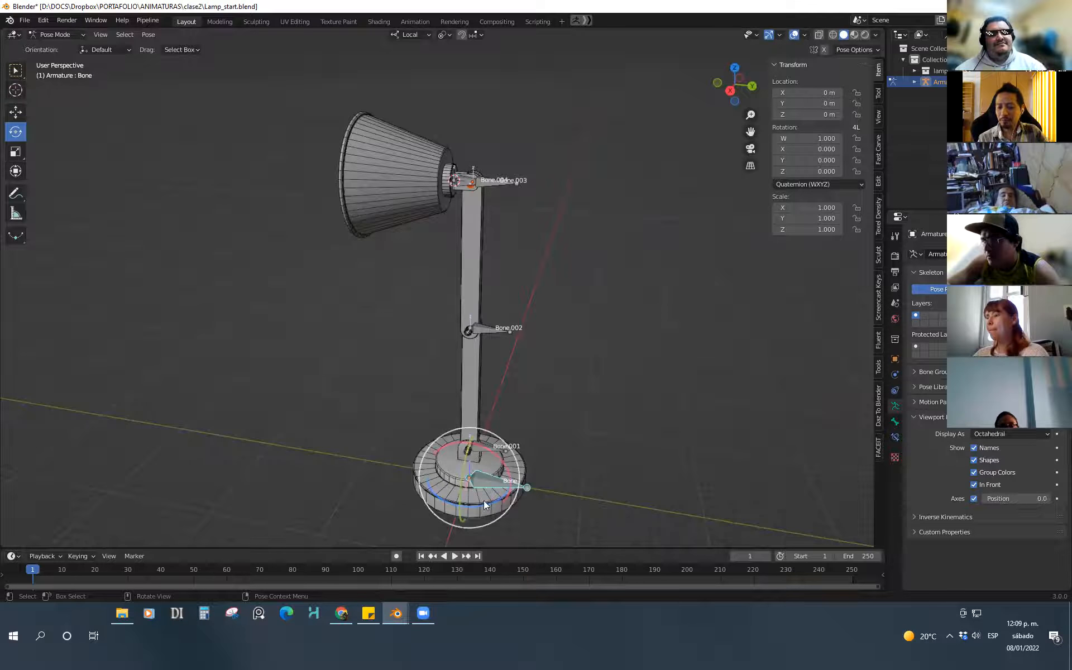
click(510, 446)
click(505, 329)
click(482, 193)
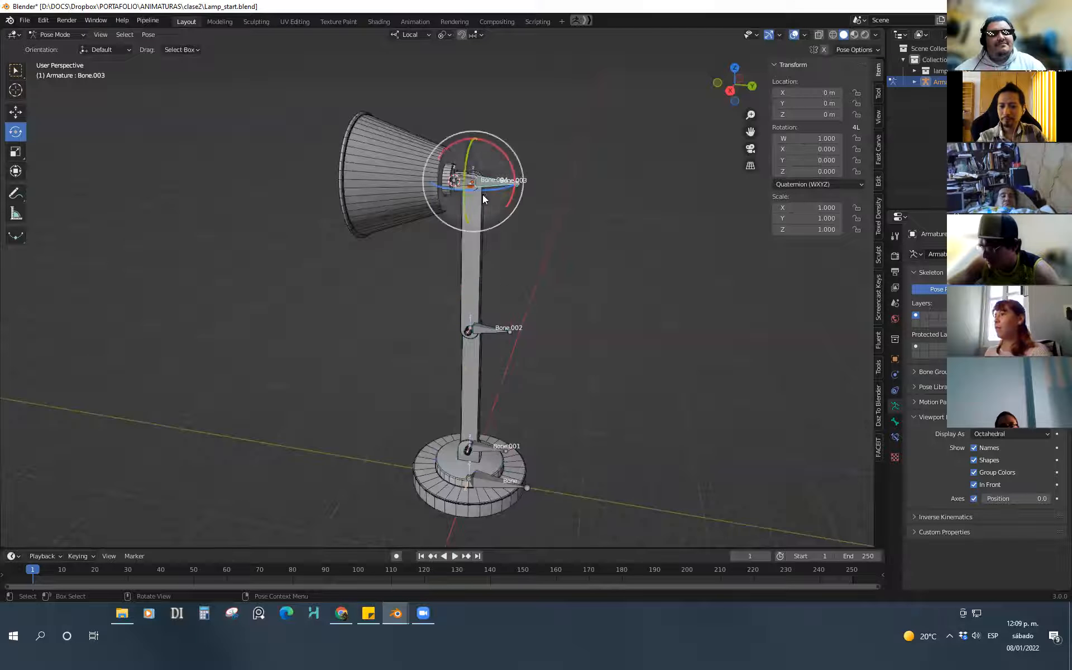
click(468, 182)
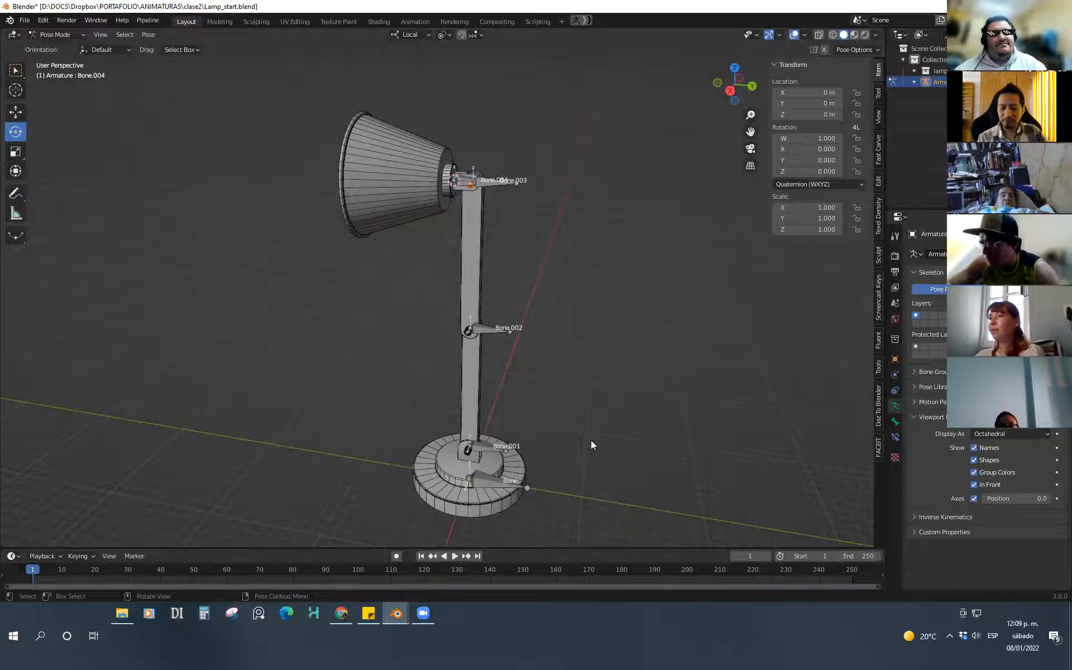
click(500, 451)
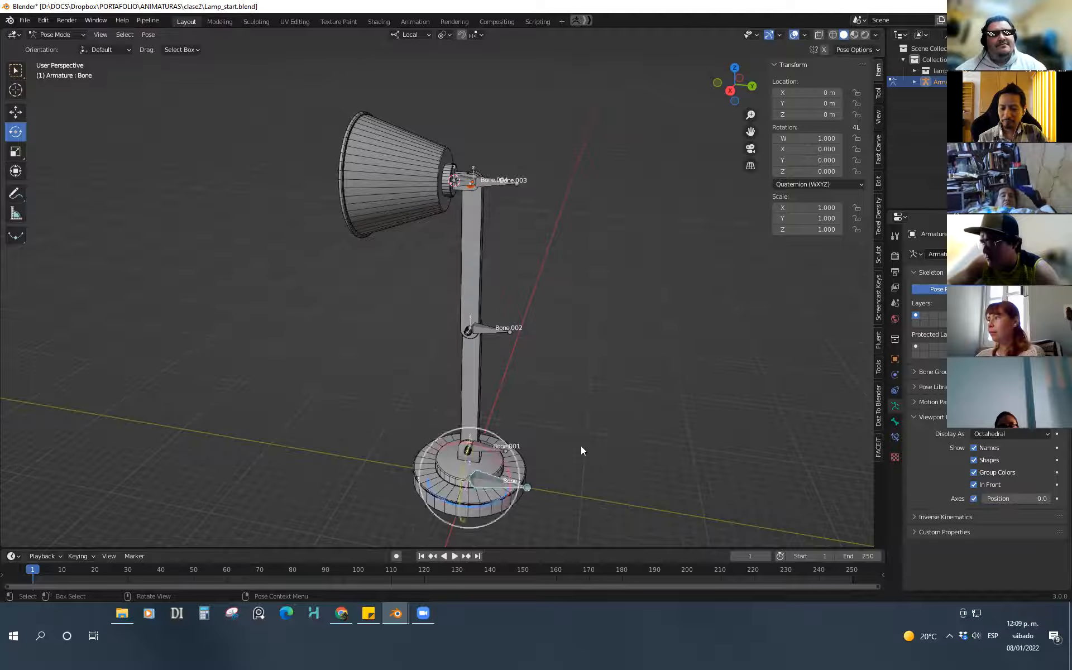
scroll(582, 449, down, 2)
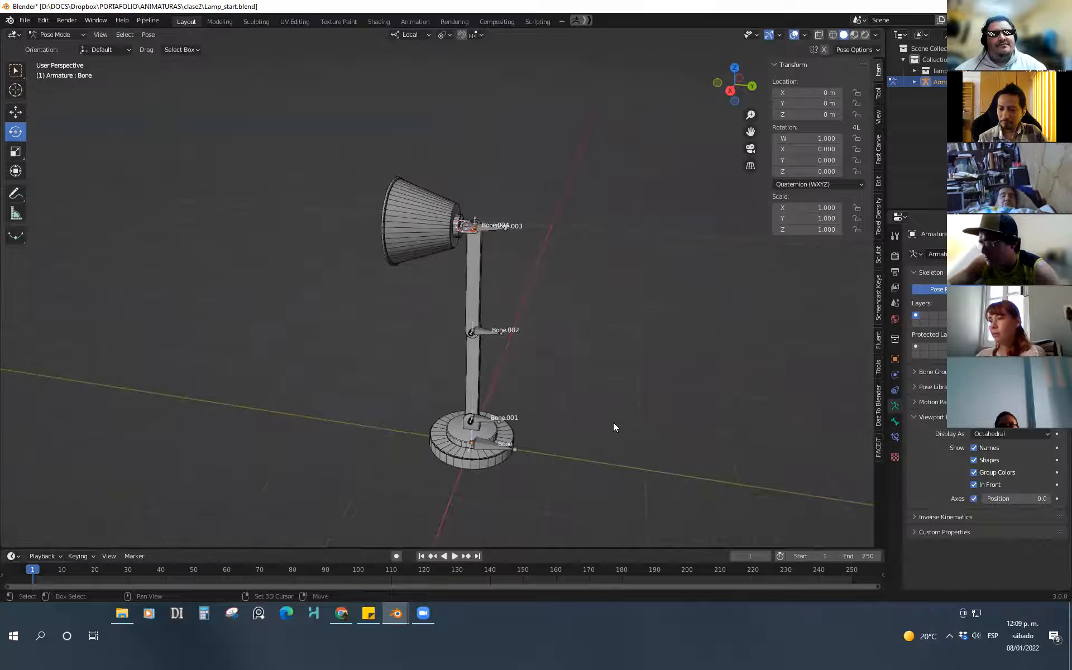
In Object Mode, add a 0.02 m cube beside the lamp and send the 3D cursor to the world origin
key(ctrl+Tab)
click(414, 332)
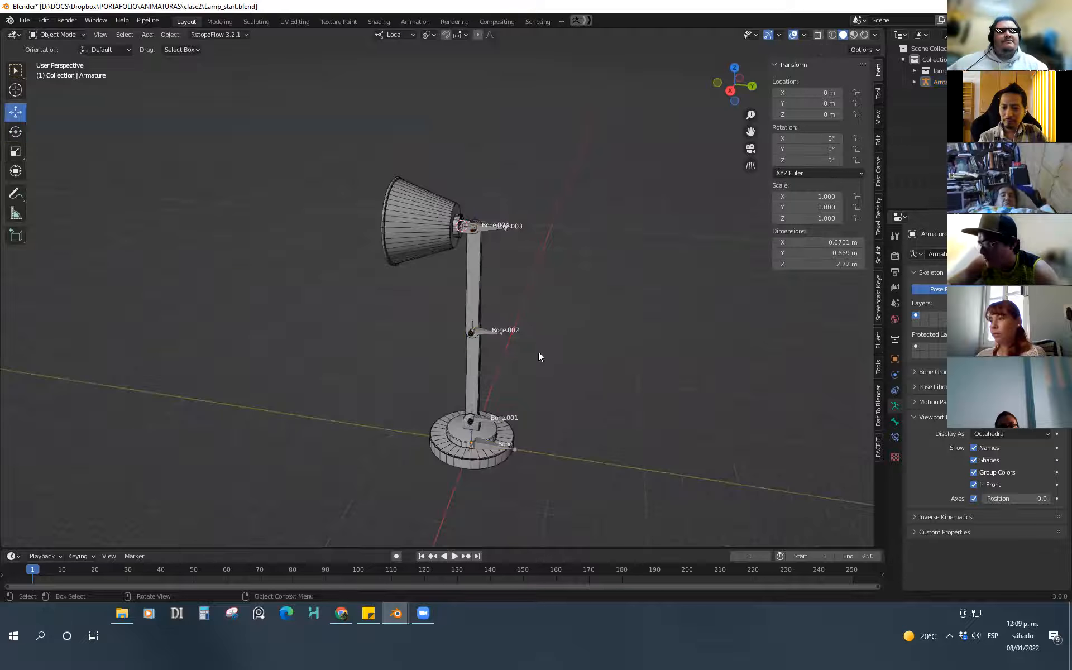
key(shift+a)
mouse_move(626, 352)
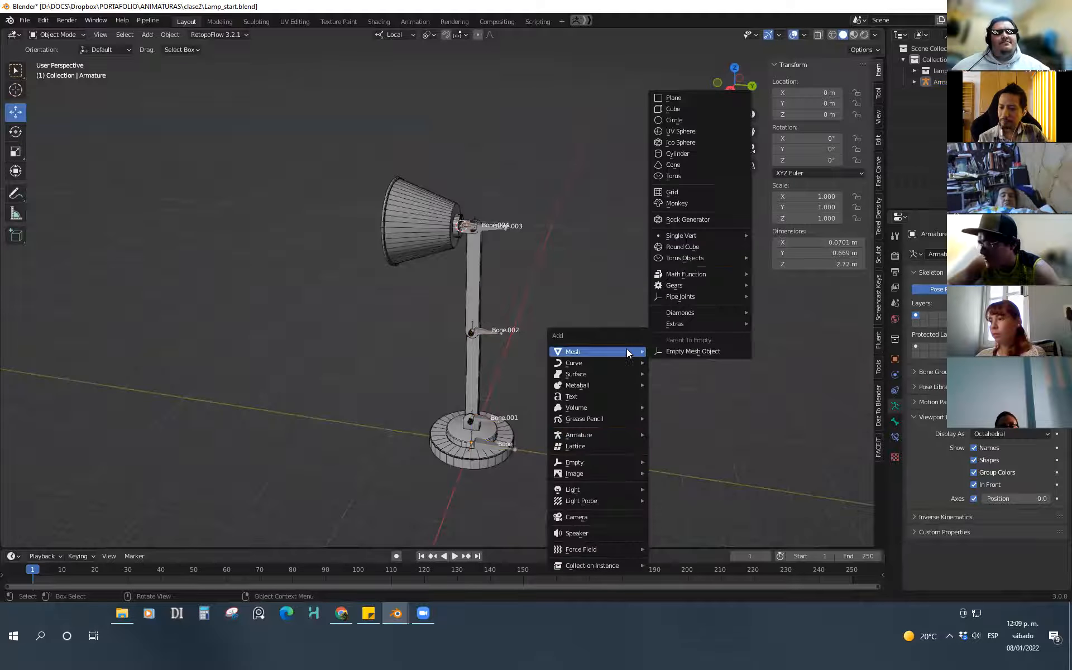
click(681, 107)
drag(482, 208, 626, 353)
click(682, 363)
key(shift+s)
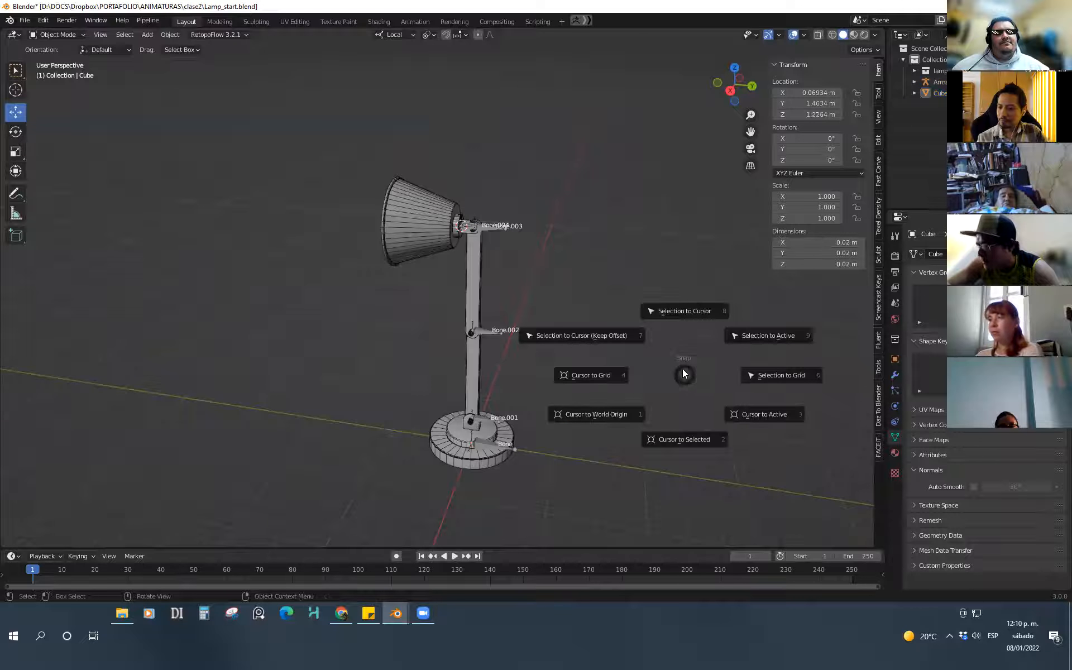
click(624, 414)
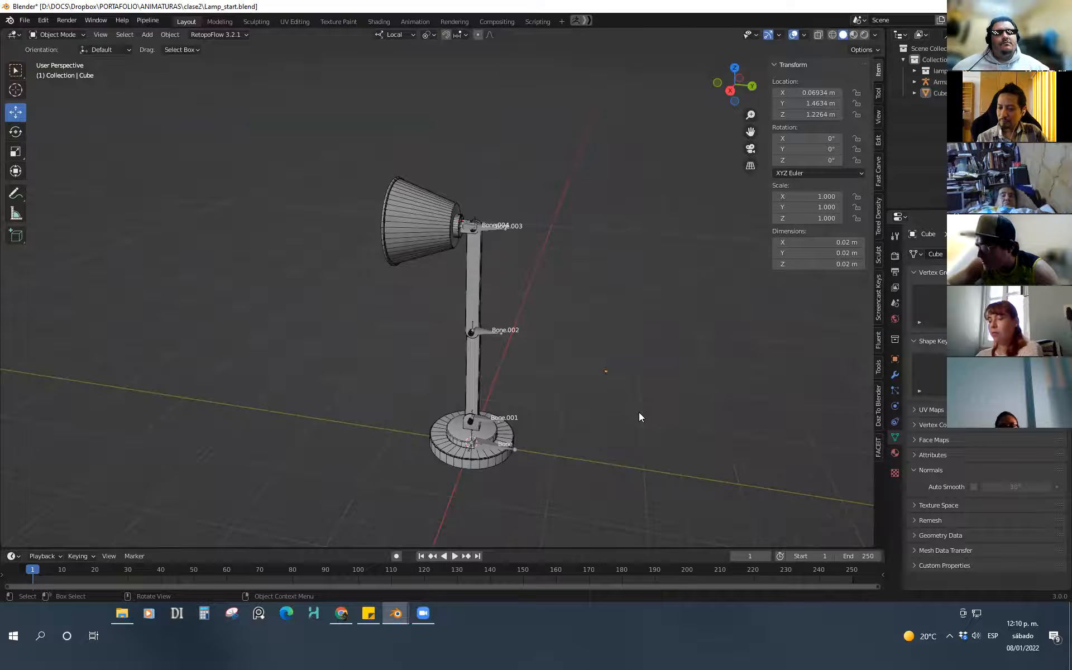
Scale the new cube up uniformly by about 6.36, to about 0.127 m per side
scroll(639, 412, up, 5)
click(603, 351)
key(s)
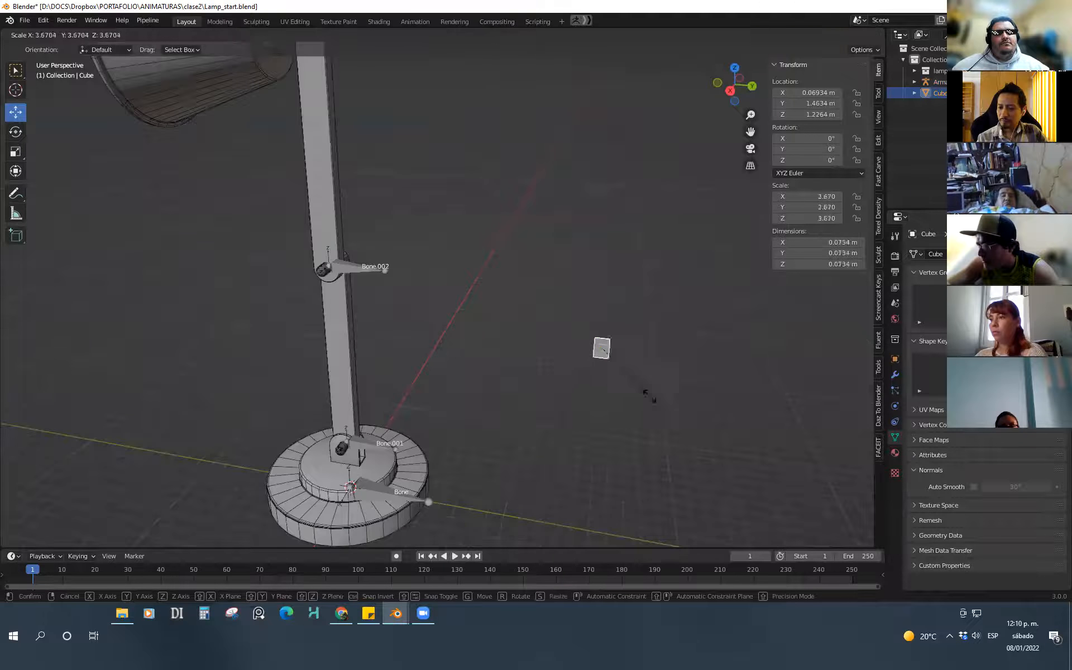
click(655, 406)
scroll(617, 338, up, 3)
shift+middle_drag(618, 337, 638, 411)
scroll(613, 430, up, 2)
scroll(682, 398, up, 1)
Delete only the cube's faces in Edit Mode, leaving a wireframe, and return to Object Mode
key(ctrl+Tab)
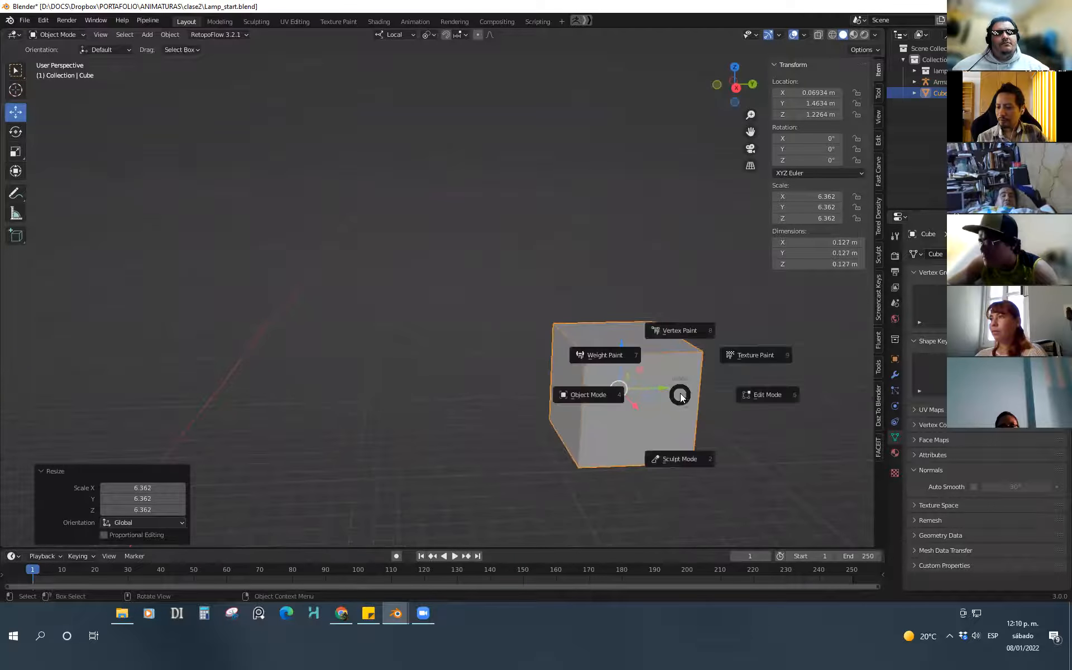
click(760, 394)
key(ctrl+Tab)
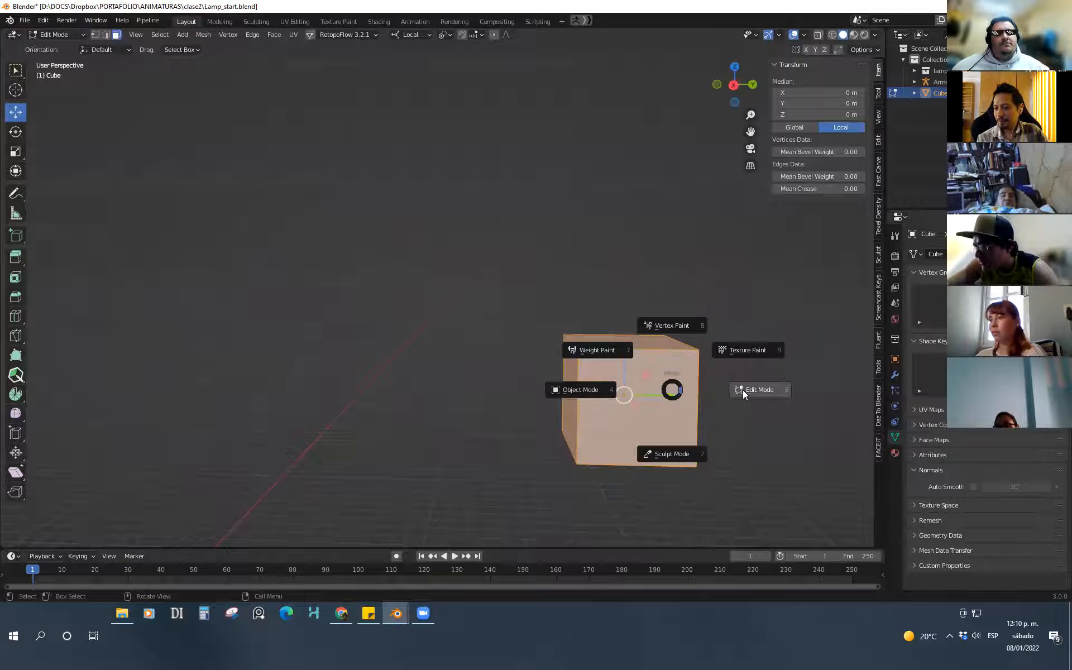
click(744, 392)
shift+middle_drag(666, 415, 739, 478)
click(711, 383)
key(a)
middle_drag(590, 462, 544, 456)
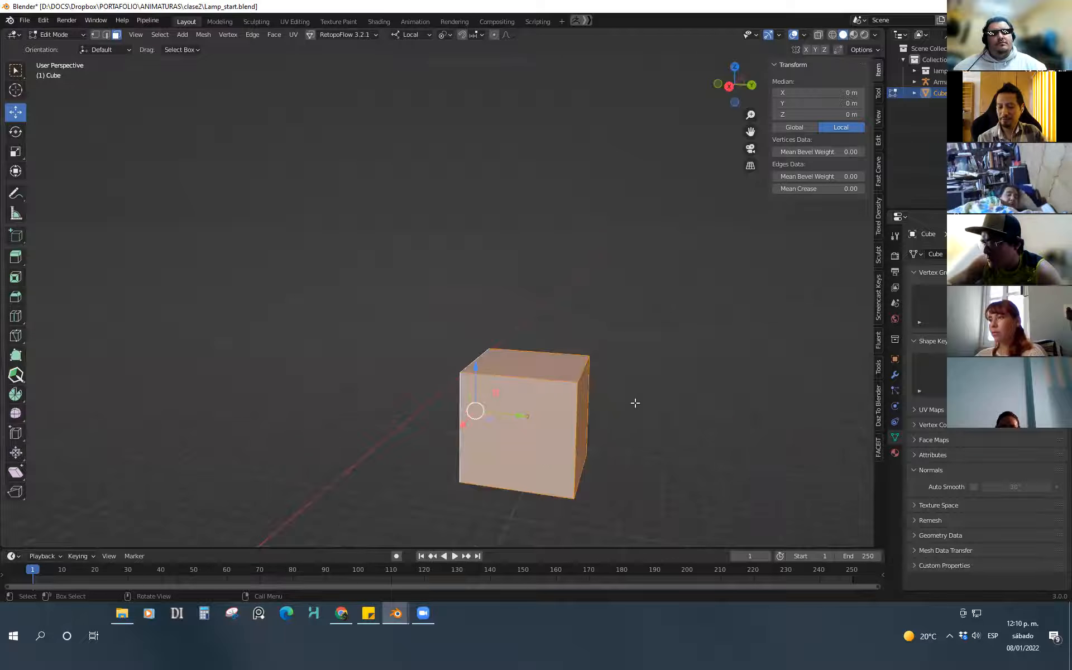
middle_drag(634, 402, 581, 421)
key(x)
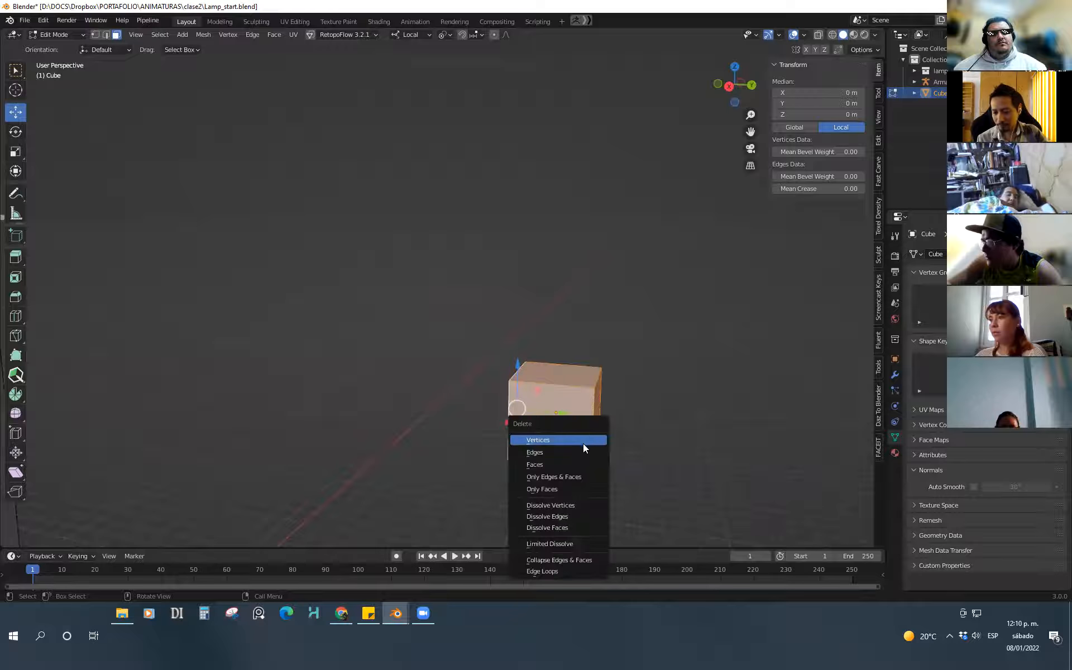
click(575, 489)
key(Tab)
Try moving the wireframe cube away from its place beside the lamp, undo the move and deselect it
middle_drag(567, 368, 607, 404)
click(608, 402)
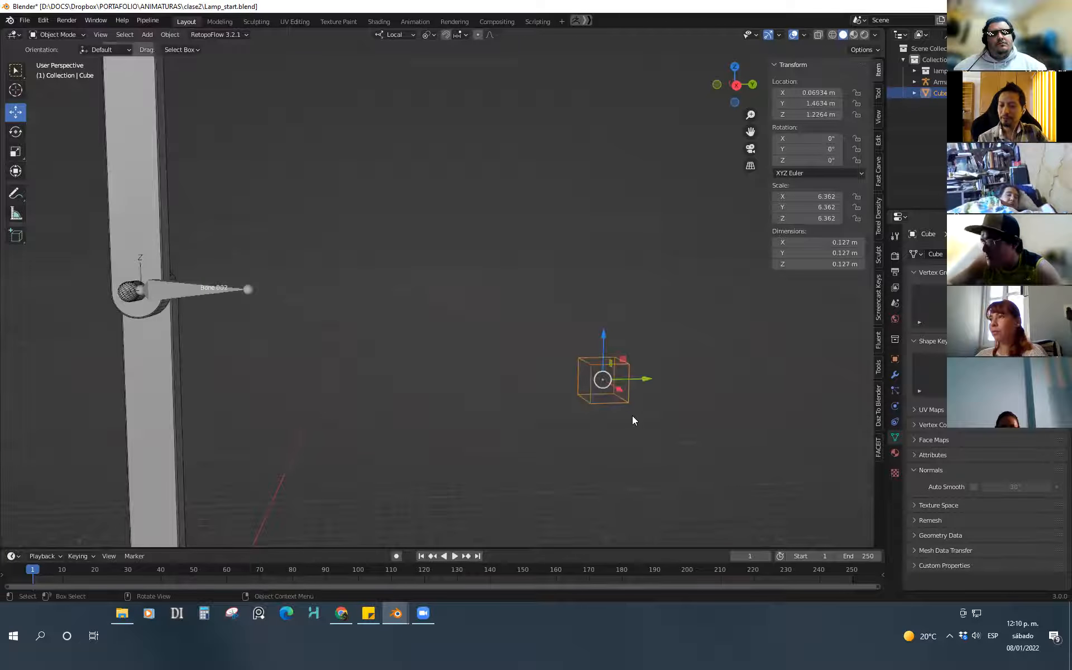
drag(623, 362, 487, 290)
key(ctrl+z)
scroll(558, 390, down, 3)
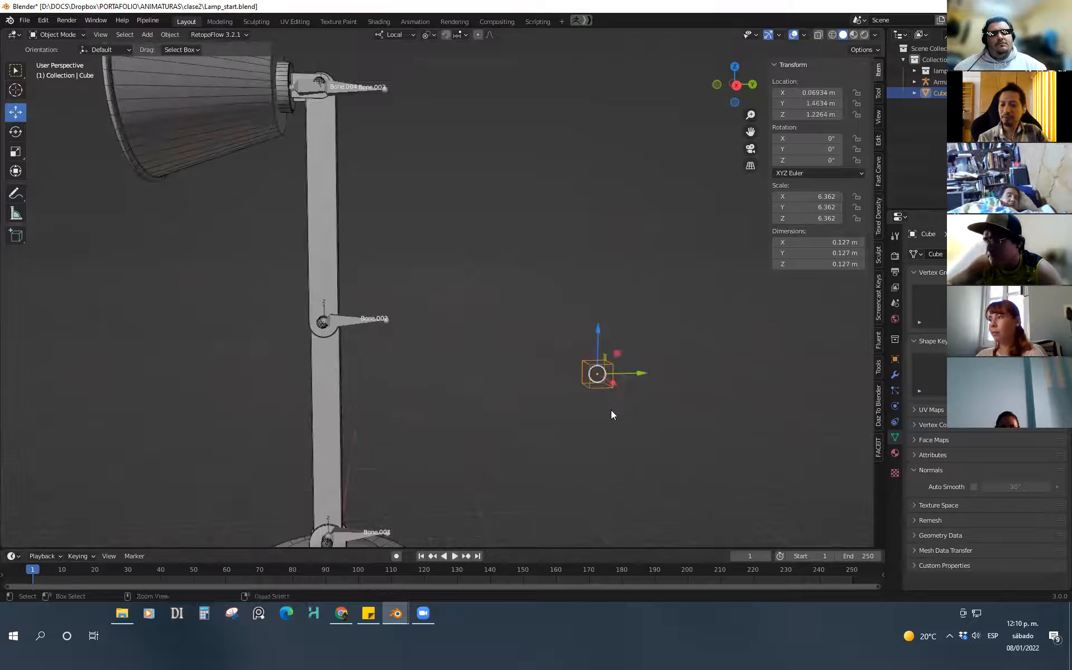
scroll(610, 410, down, 2)
shift+middle_drag(601, 441, 557, 408)
click(559, 415)
click(556, 353)
click(562, 416)
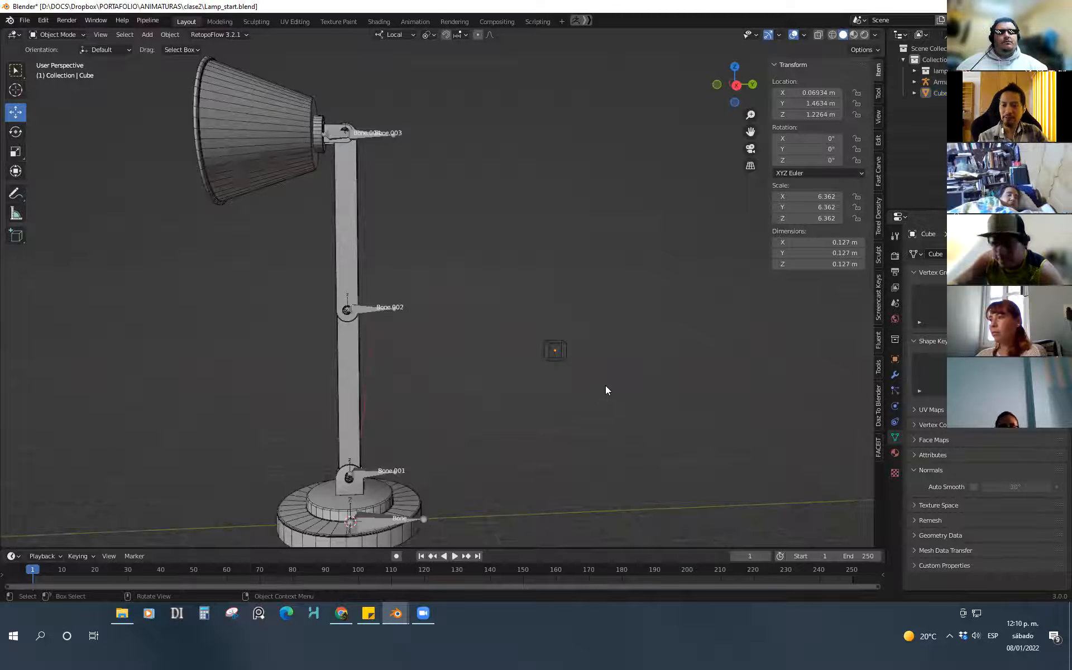
Select the lamp's armature, switch it to Pose Mode and select Bone.003 at the top joint
shift+middle_drag(567, 362, 604, 432)
scroll(620, 377, up, 1)
shift+middle_drag(548, 463, 524, 392)
middle_drag(476, 421, 462, 464)
shift+middle_drag(480, 342, 489, 560)
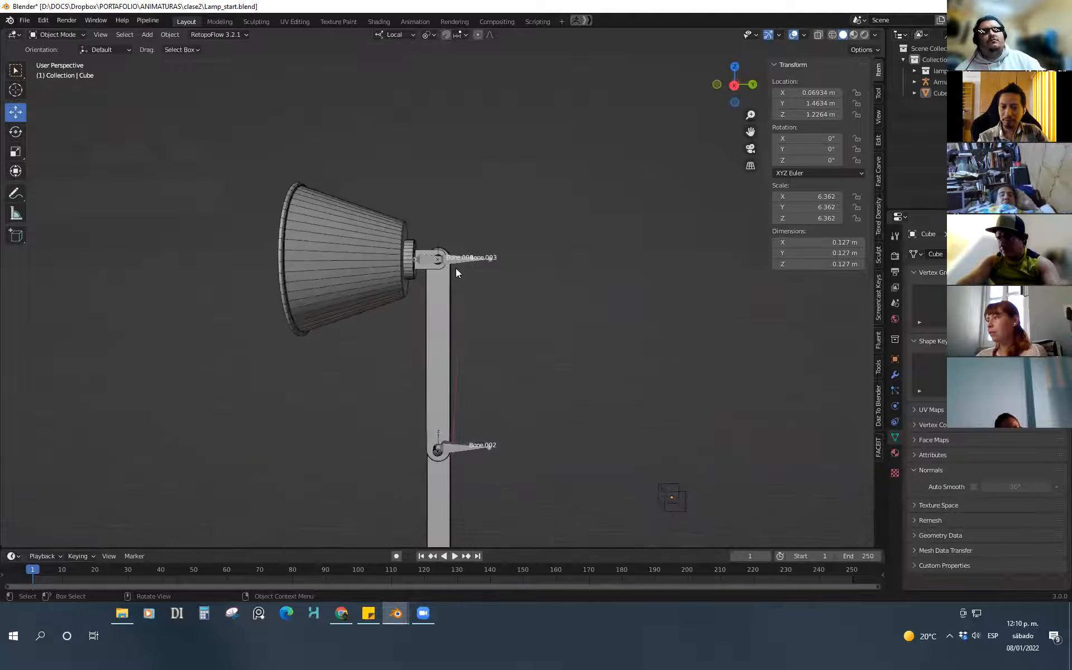
click(456, 264)
shift+middle_drag(590, 436, 515, 392)
key(ctrl+Tab)
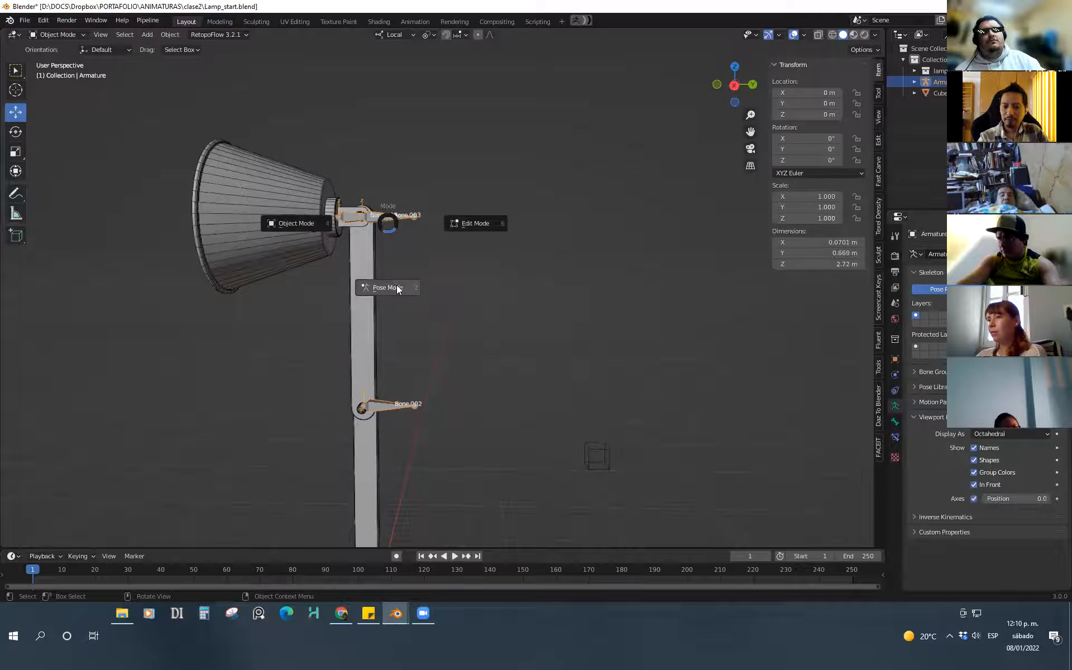
click(397, 285)
click(393, 220)
shift+middle_drag(462, 369, 431, 339)
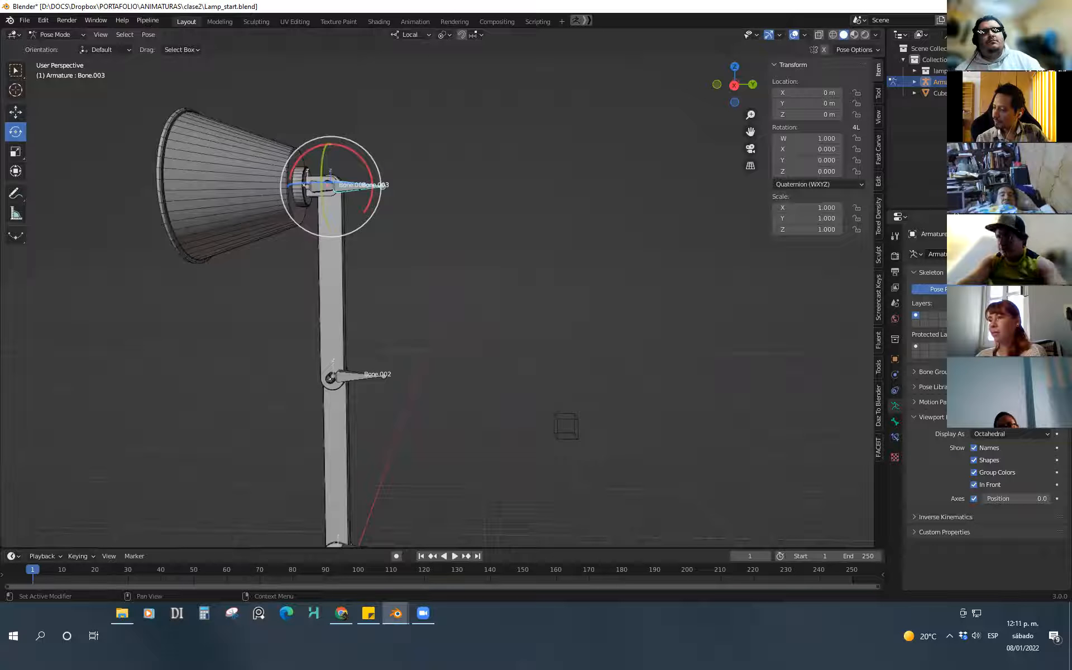
Assign the wireframe cube as the custom display shape of Bone.003
click(1004, 434)
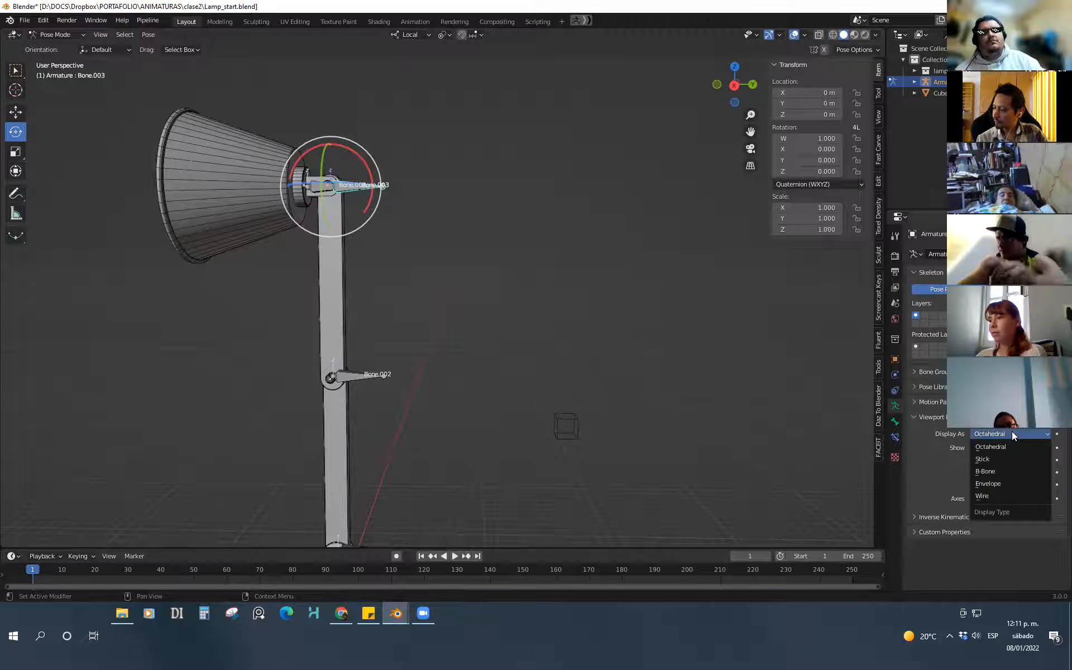
click(896, 423)
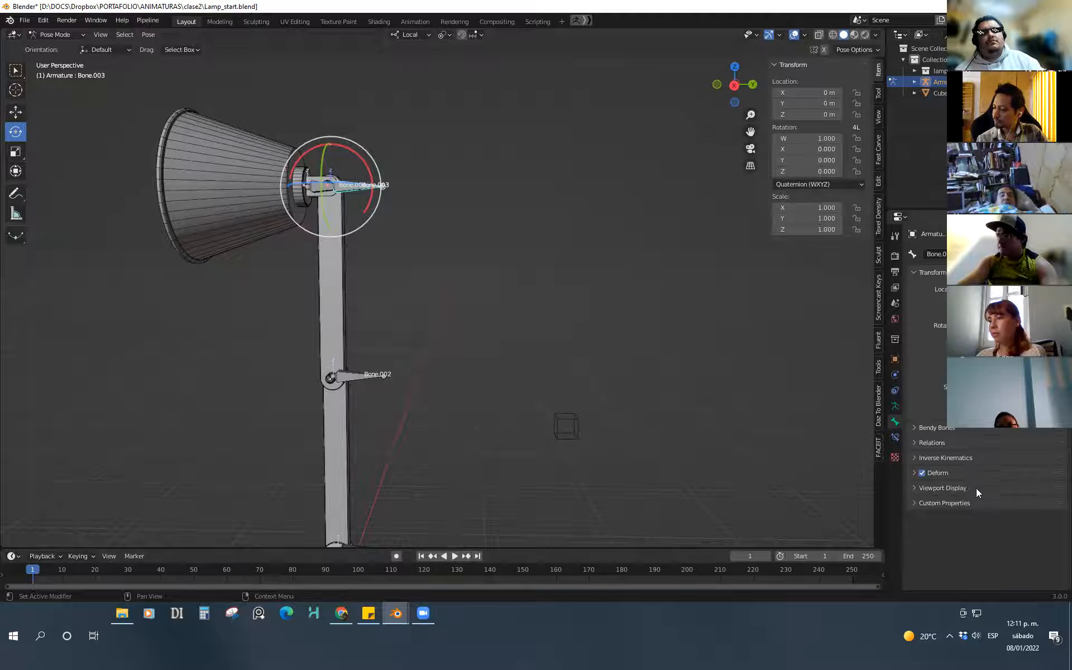
click(915, 488)
scroll(970, 487, down, 5)
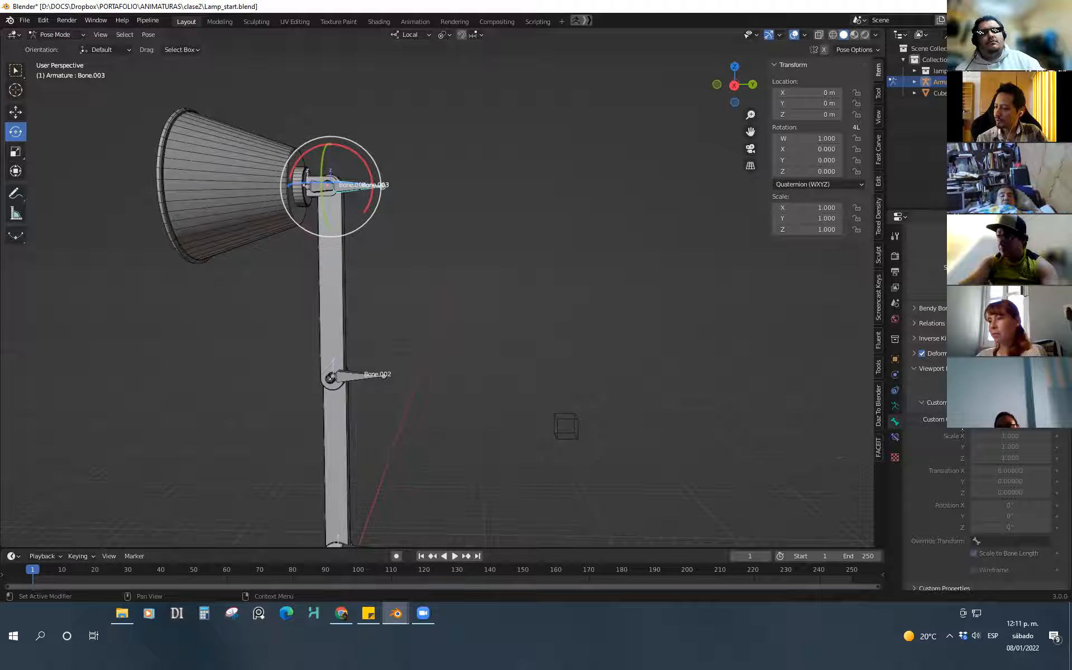
click(1044, 420)
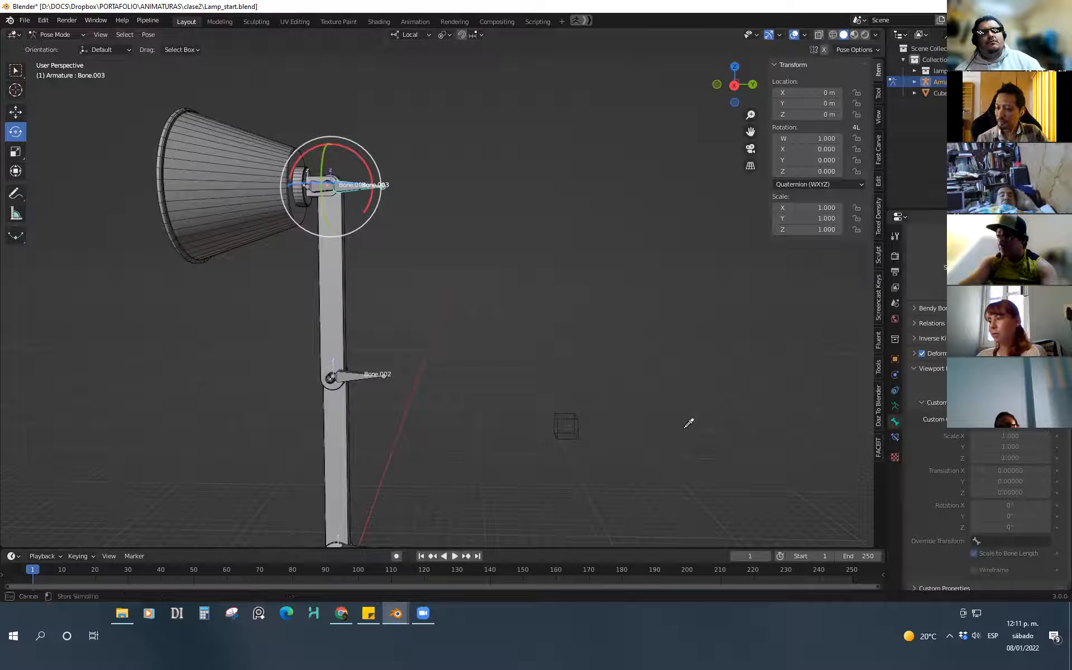
click(580, 418)
shift+middle_drag(513, 358, 609, 538)
scroll(489, 396, up, 2)
shift+middle_drag(457, 353, 476, 455)
scroll(526, 375, up, 3)
scroll(625, 427, down, 3)
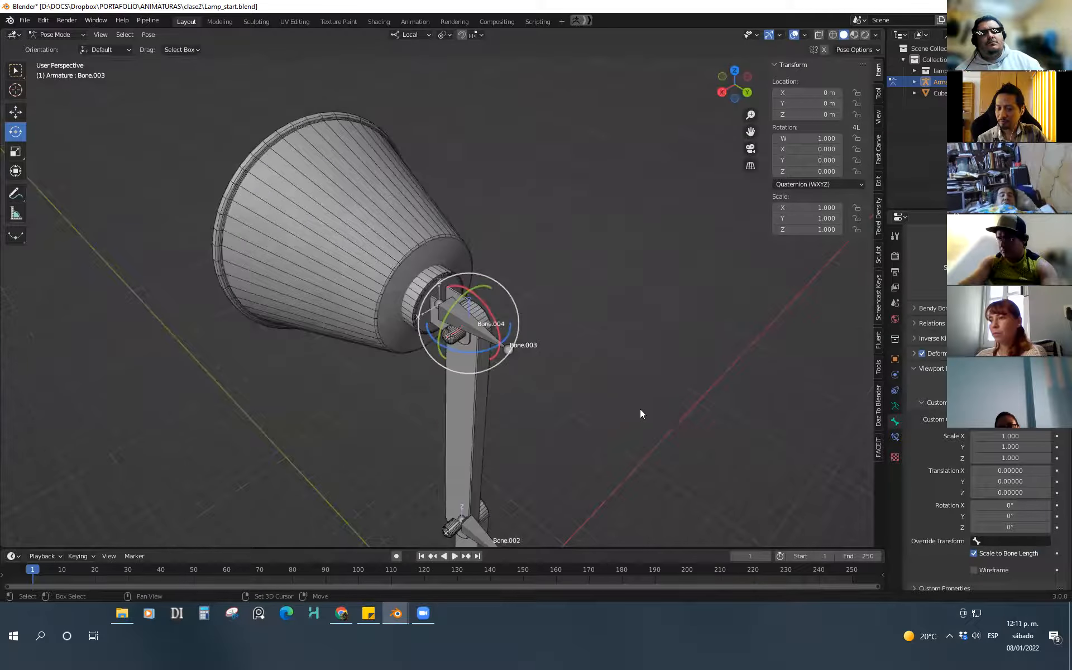
shift+middle_drag(650, 441, 620, 408)
Return the armature to Object Mode and select the wireframe cube beside the lamp
key(Tab)
click(597, 395)
scroll(615, 335, down, 5)
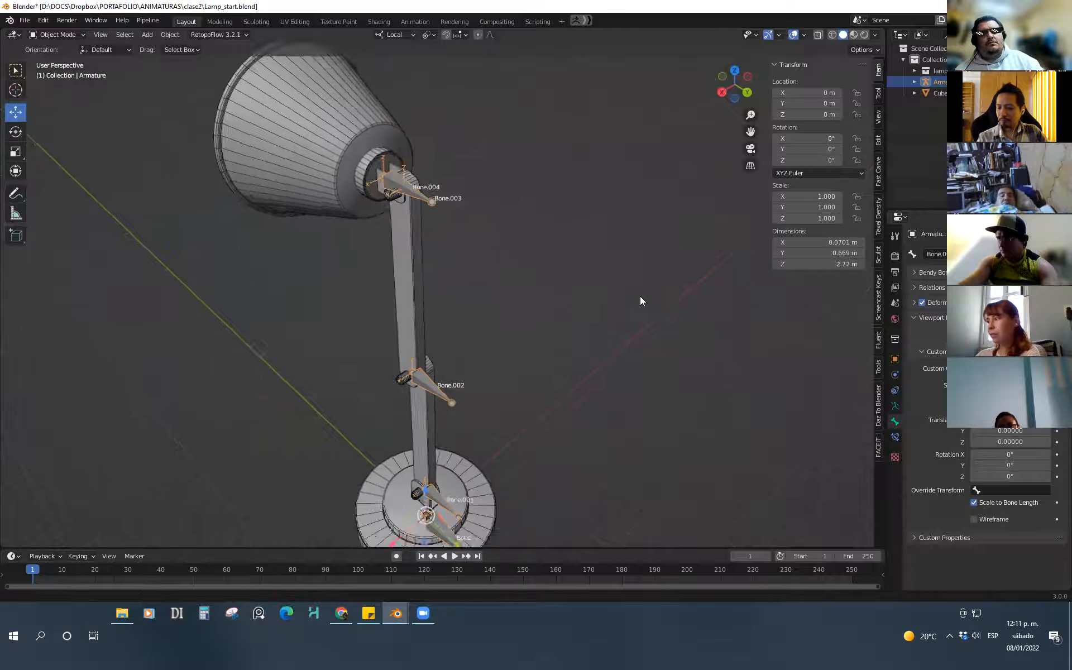
click(641, 504)
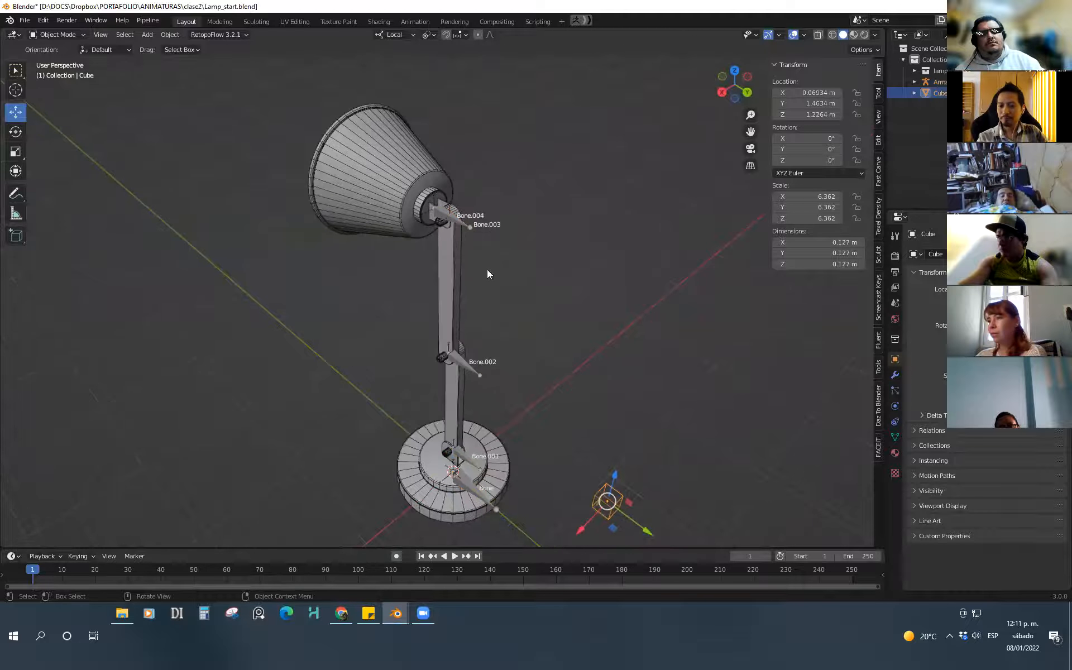
middle_drag(456, 211, 630, 300)
Try to rescale the wireframe cube and undo the change
key(s)
click(700, 488)
key(ctrl+z)
middle_drag(681, 470, 625, 440)
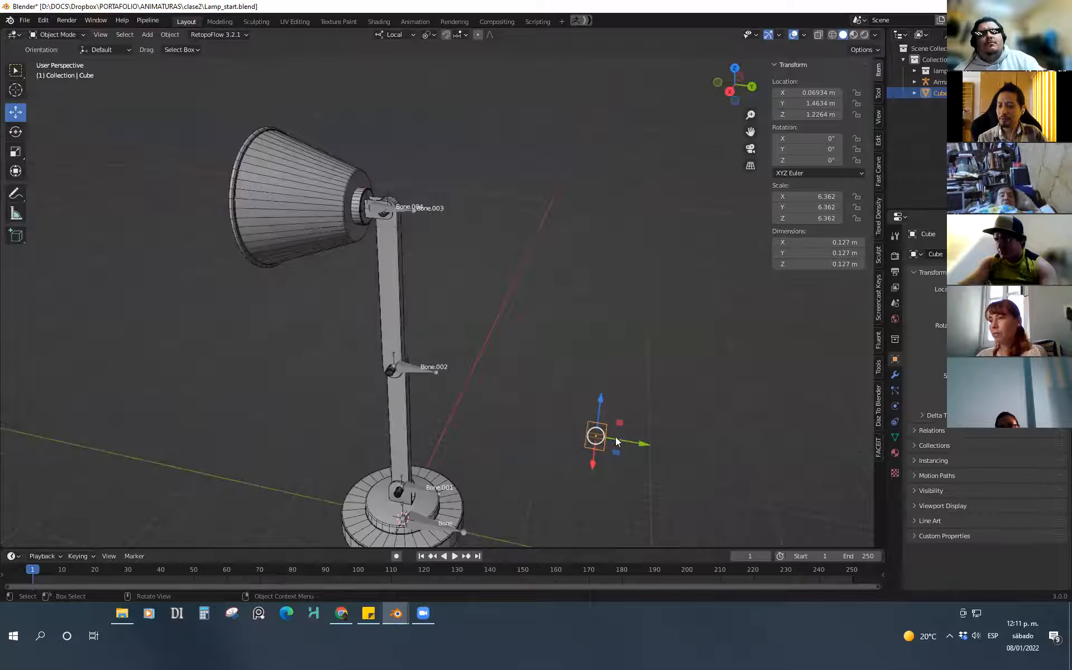
Move the wireframe cube up beside the lamp head, to about Y 0.893 m and Z 2.773 m, and apply its scale
drag(619, 423, 586, 235)
scroll(589, 392, up, 3)
drag(603, 355, 627, 286)
key(ctrl+z)
middle_drag(631, 390, 635, 383)
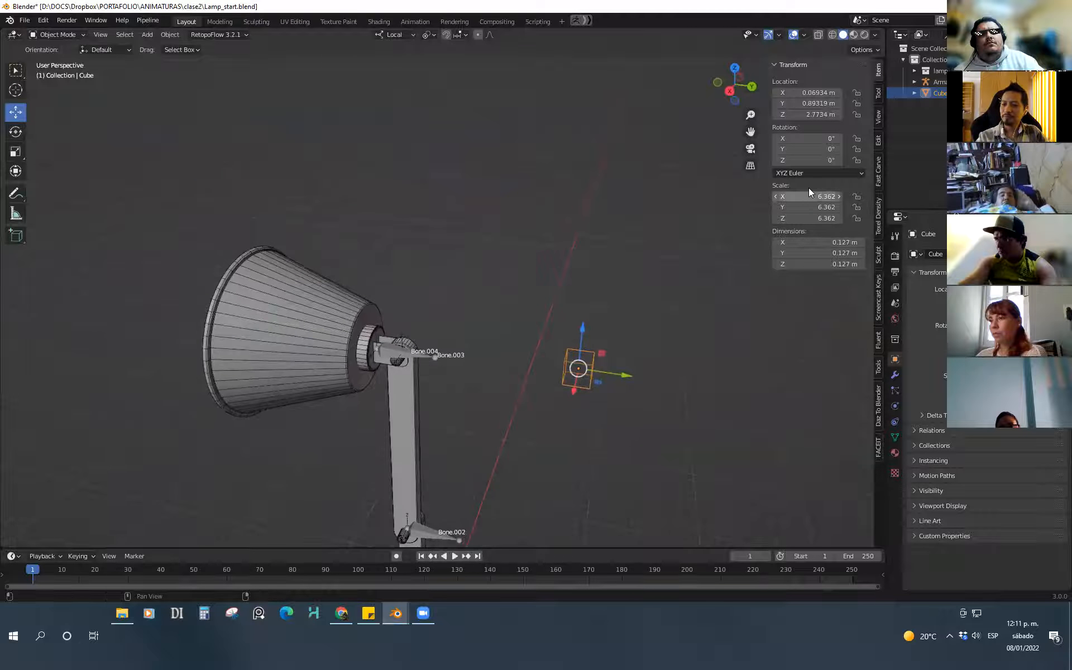
key(ctrl+a)
click(609, 445)
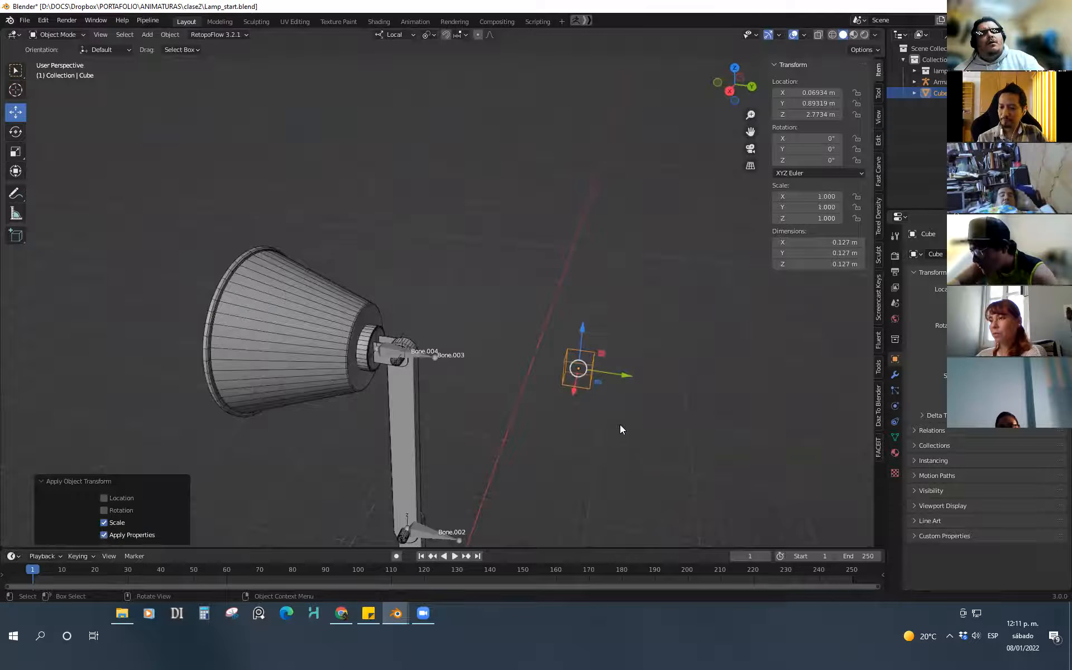
key(ctrl+Tab)
click(677, 376)
key(ctrl+Tab)
click(539, 375)
middle_drag(611, 375, 612, 441)
scroll(609, 438, up, 2)
click(607, 379)
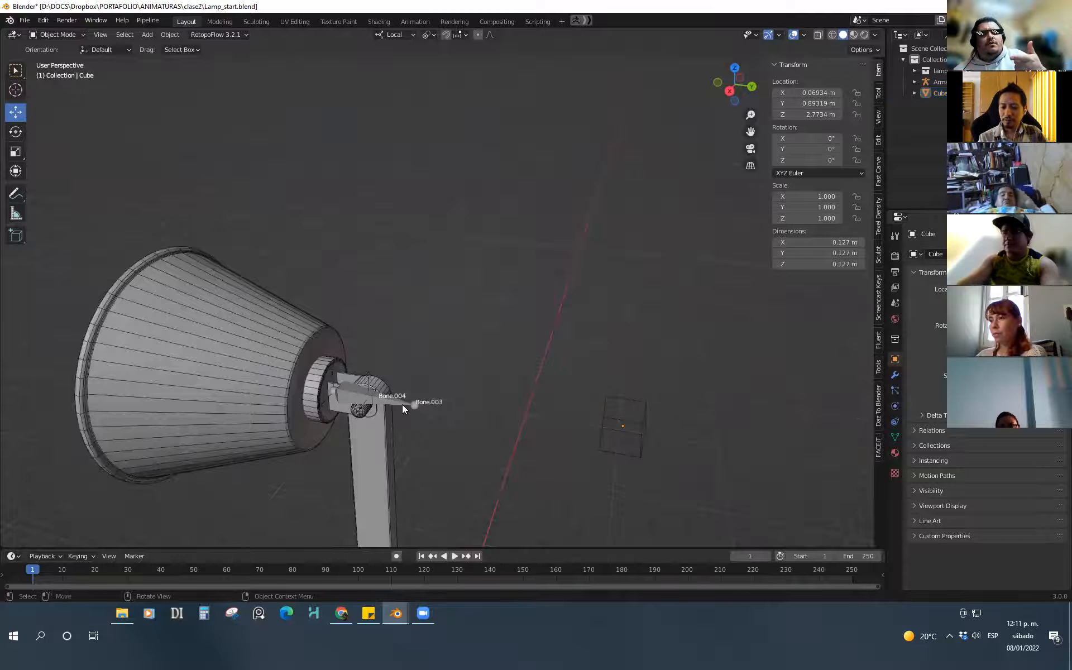
Put the armature in Pose Mode and select Bone.003 to inspect its custom shape settings
click(402, 406)
key(ctrl+Tab)
click(405, 469)
click(400, 405)
middle_drag(409, 416, 421, 422)
scroll(421, 422, up, 5)
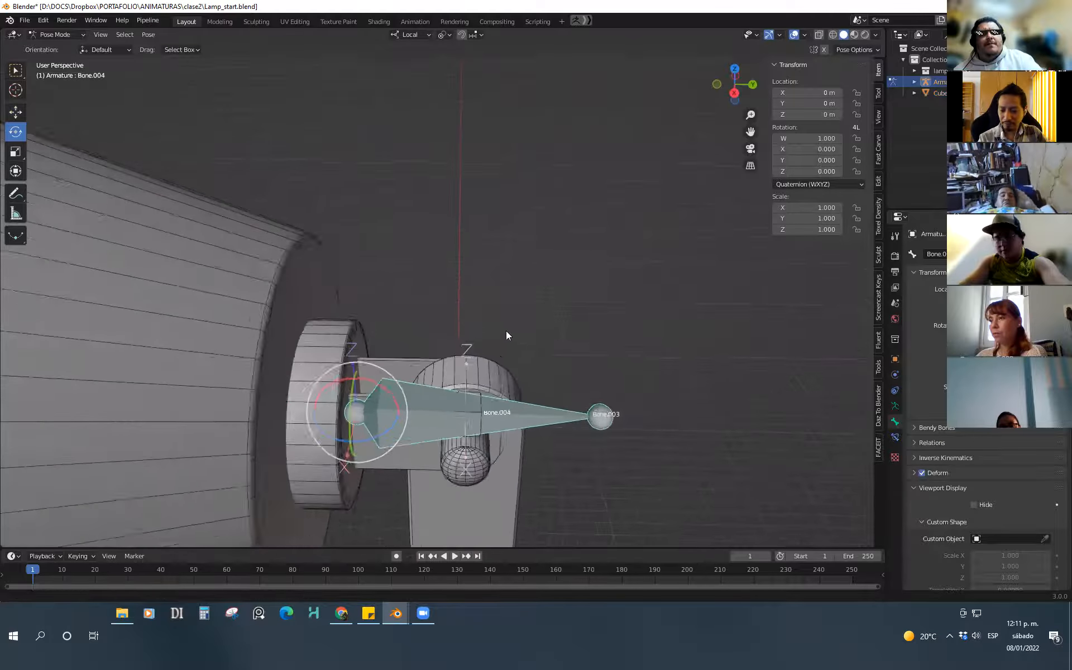
scroll(492, 419, up, 4)
click(486, 410)
middle_drag(500, 412, 506, 369)
scroll(965, 445, down, 4)
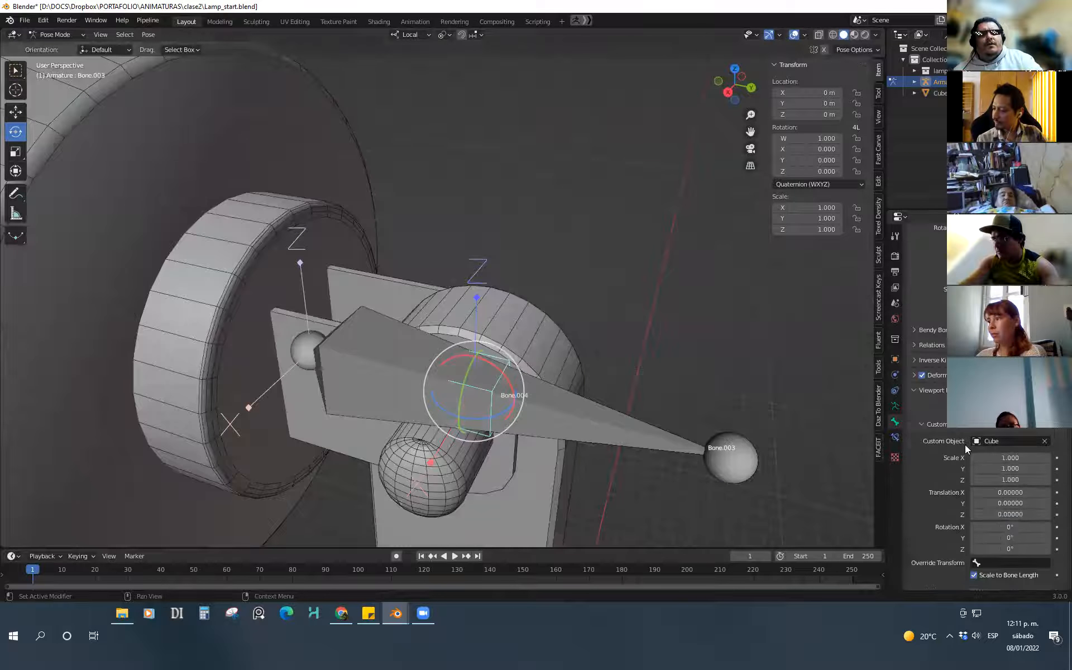
scroll(741, 481, down, 2)
Return the armature to Object Mode and select the wireframe cube beside the lamp head
shift+middle_drag(742, 482, 583, 425)
mouse_move(583, 424)
ctrl+middle_down()
mouse_move(590, 493)
mouse_move(619, 400)
mouse_move(682, 472)
mouse_move(694, 455)
mouse_move(567, 438)
ctrl+middle_up()
key(Tab)
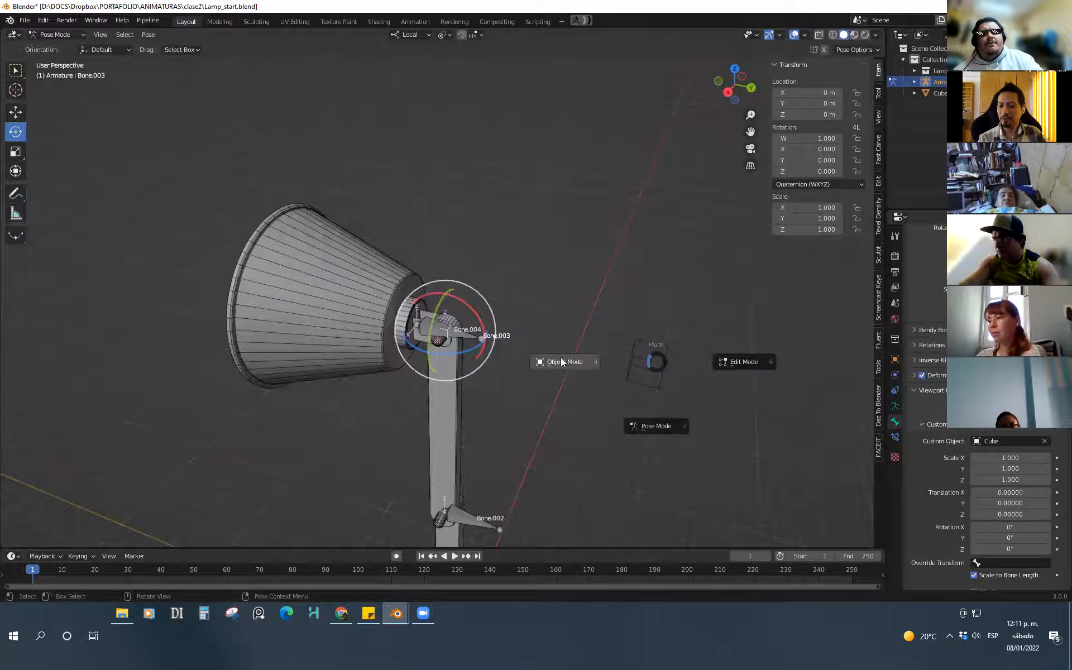
click(561, 362)
click(665, 372)
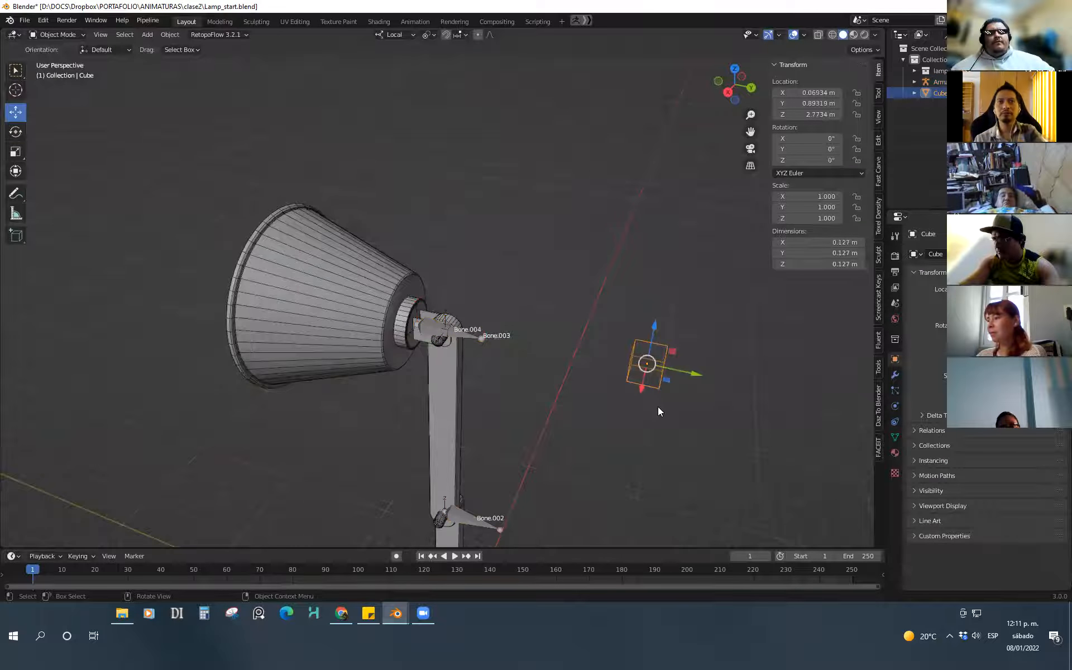
click(619, 417)
ctrl+middle_drag(619, 417, 643, 422)
click(672, 408)
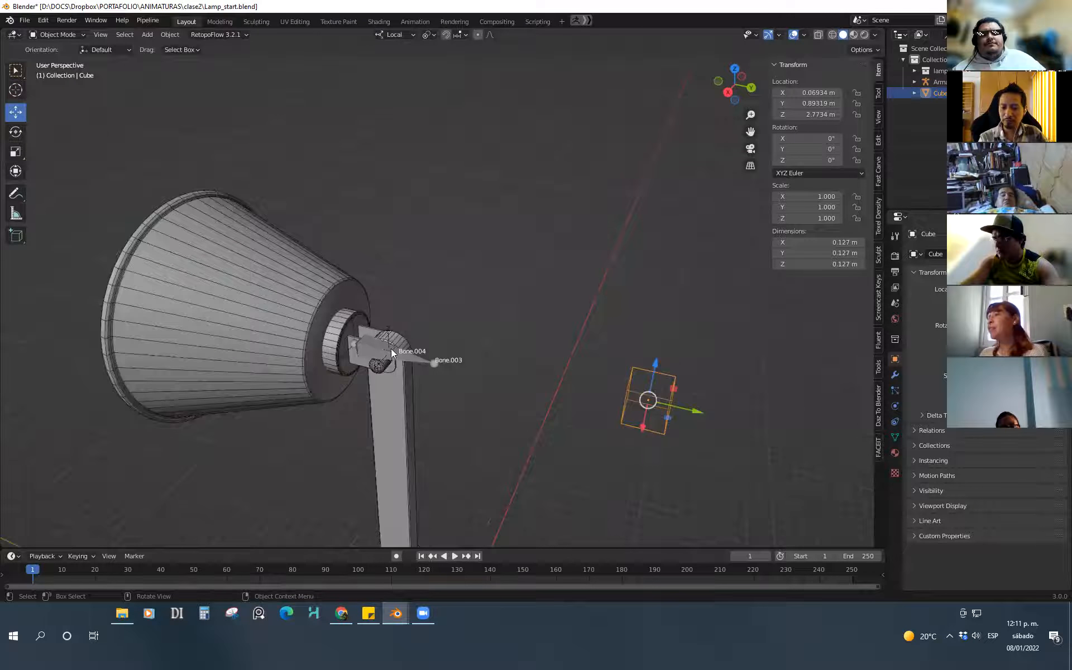
click(391, 350)
key(Tab)
click(393, 402)
key(Tab)
click(603, 402)
Scale up the wireframe cube's whole mesh in Edit Mode to about 0.316 m per side
click(667, 395)
key(Tab)
click(761, 403)
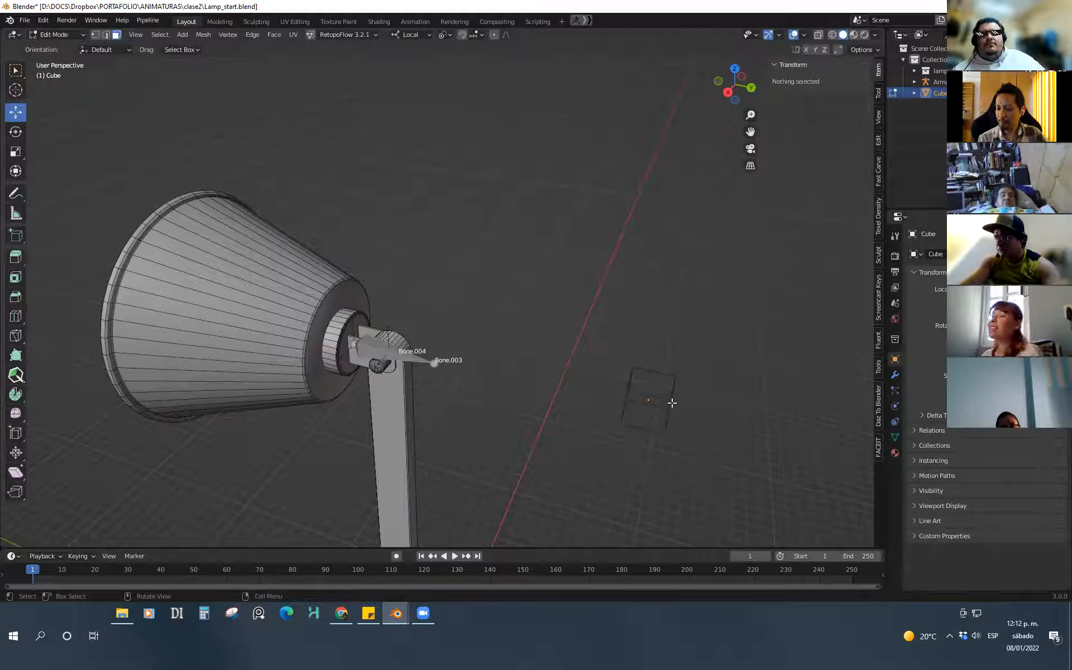
key(Tab)
click(773, 408)
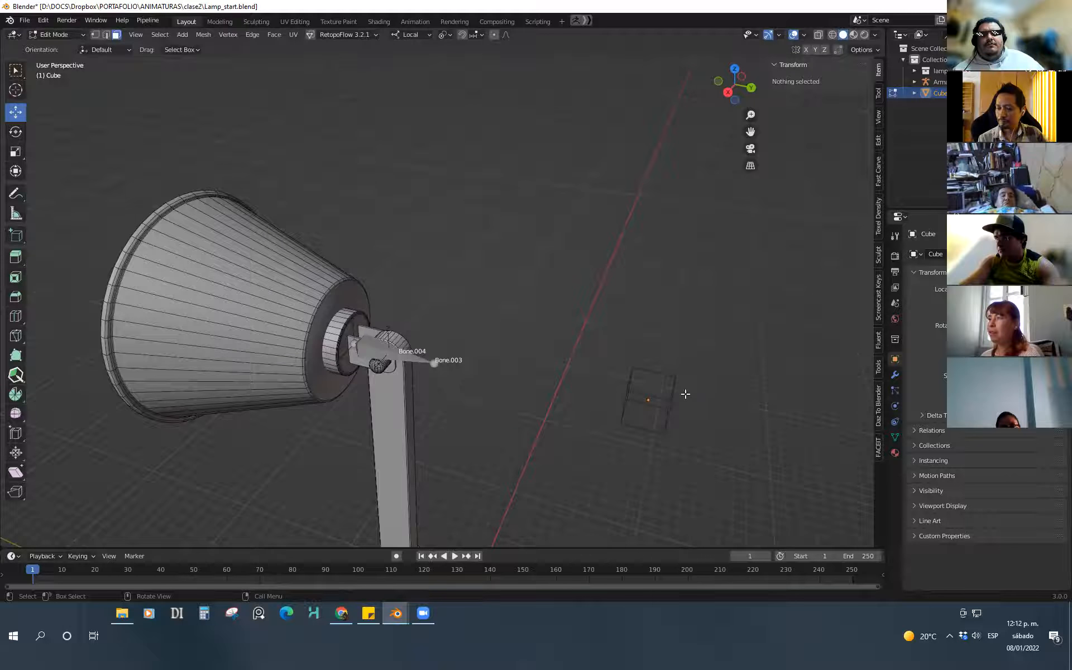
drag(714, 347, 615, 435)
key(s)
click(692, 452)
middle_drag(666, 445, 670, 411)
Return the enlarged cube to Object Mode and apply its scale
key(Tab)
click(645, 433)
click(770, 424)
click(733, 394)
key(ctrl+a)
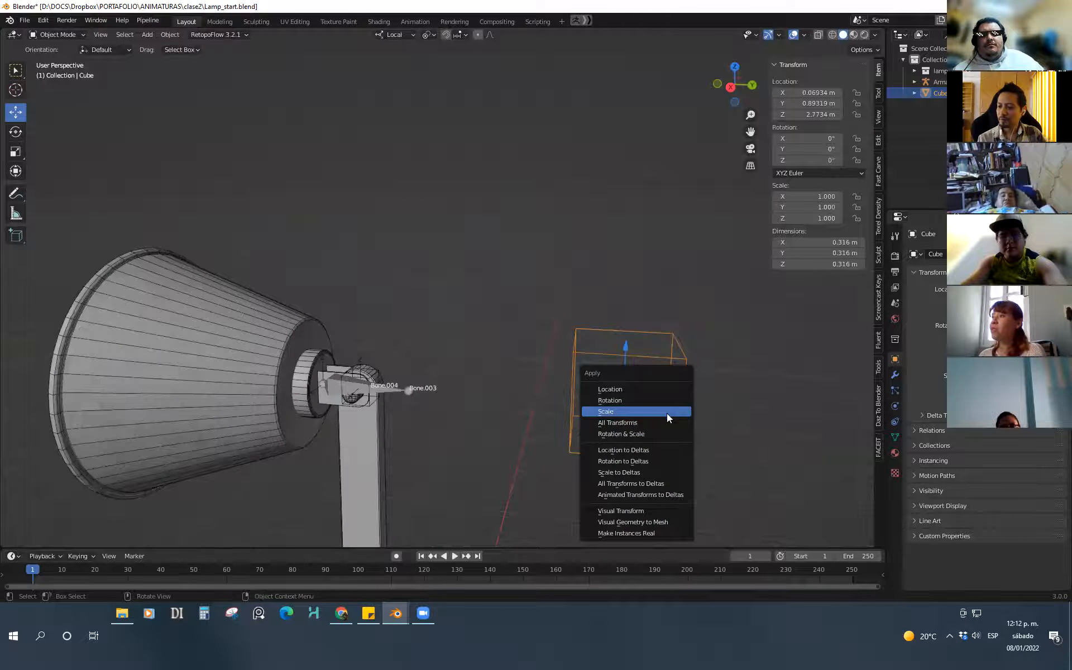
click(671, 412)
key(Tab)
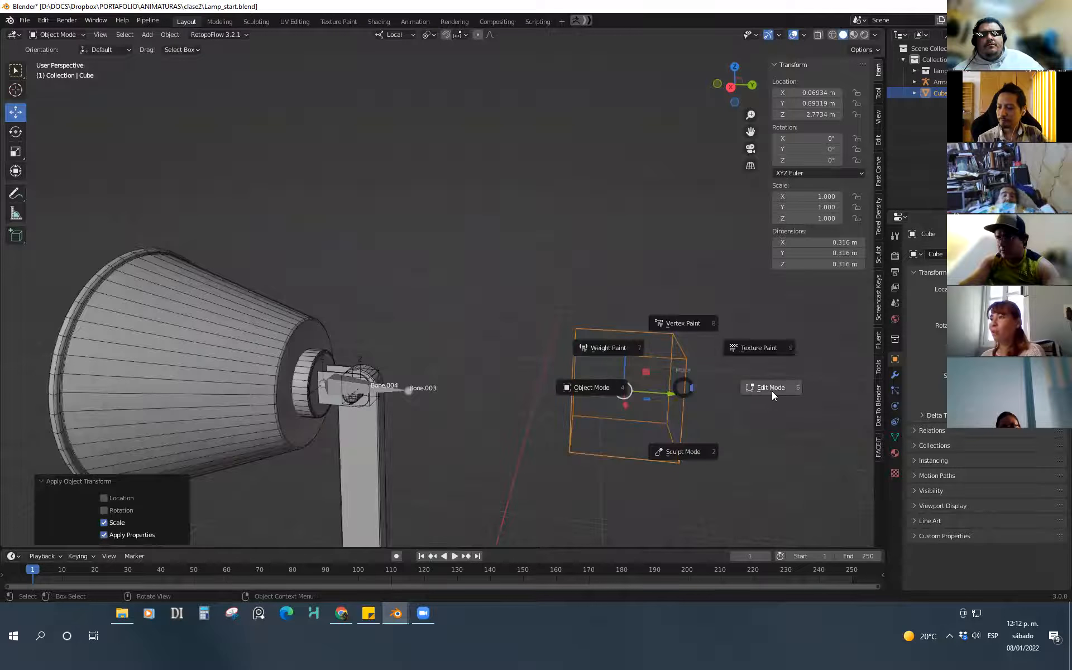
click(772, 391)
drag(720, 364, 788, 394)
key(ctrl+z)
key(Tab)
click(586, 409)
click(685, 396)
Put the armature in Pose Mode, select Bone.003 and bring up its custom shape transform settings
middle_drag(510, 435, 452, 378)
scroll(452, 378, up, 2)
click(438, 372)
key(Tab)
click(440, 433)
click(445, 366)
click(439, 374)
middle_drag(493, 378, 505, 381)
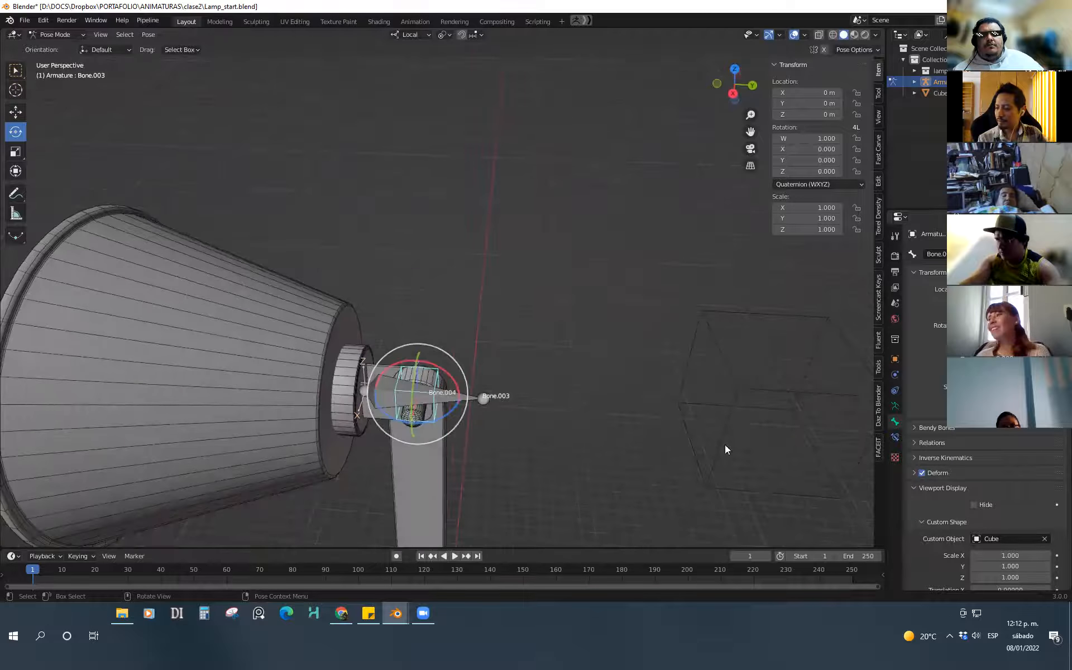
scroll(928, 537, down, 5)
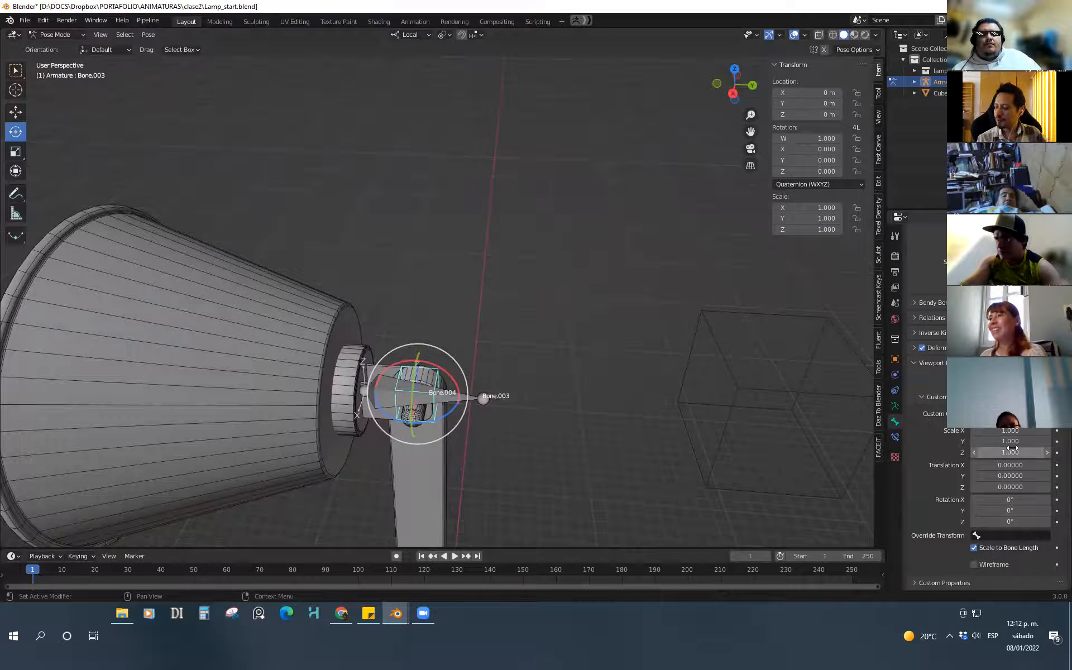
scroll(673, 463, down, 1)
middle_drag(673, 467, 687, 413)
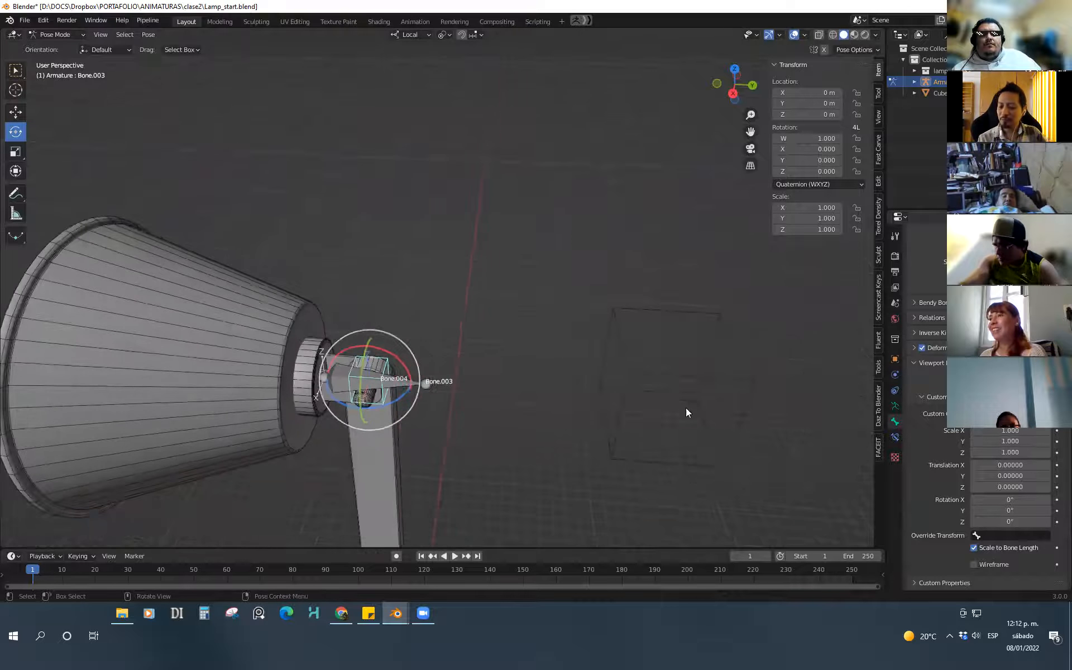
Try stretching Bone.003's custom shape to an X scale of 5 and undo the change
click(738, 381)
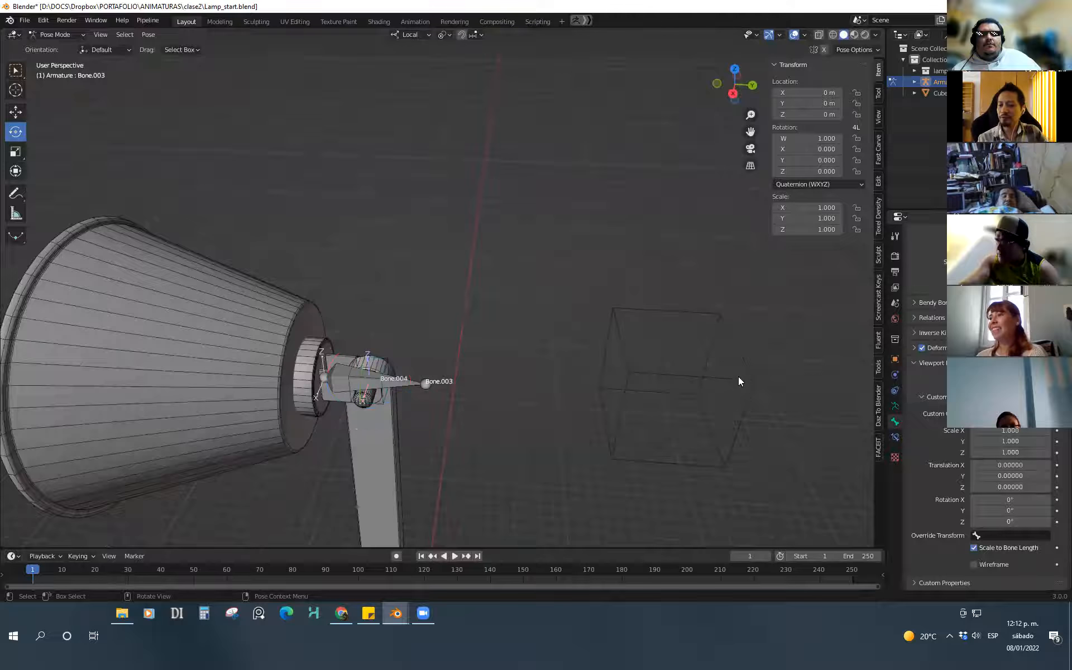
click(395, 368)
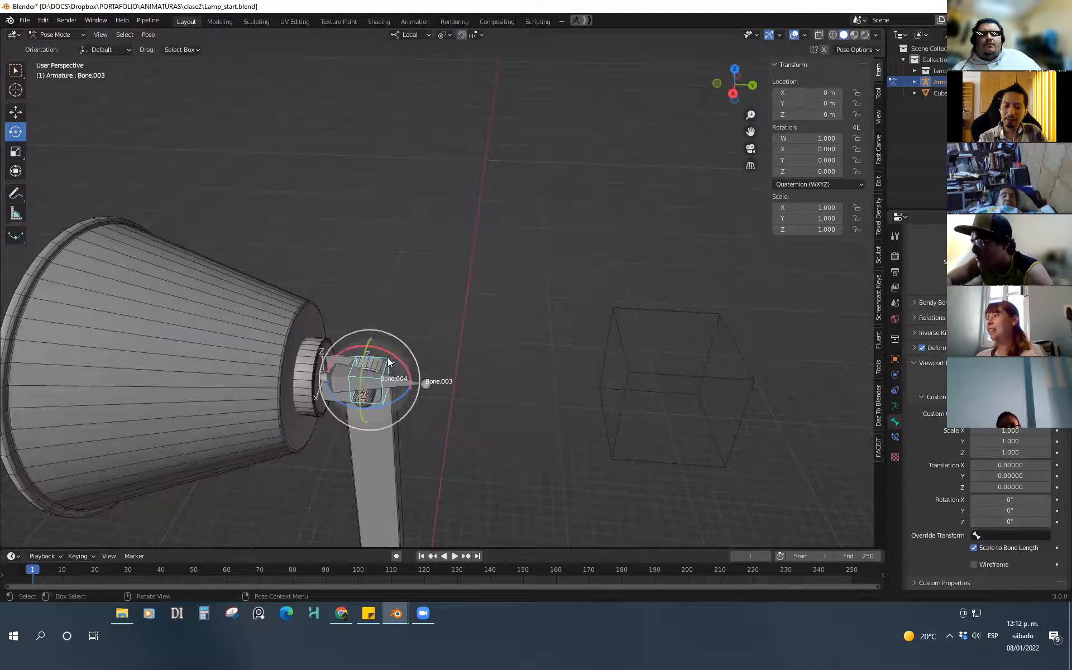
click(641, 377)
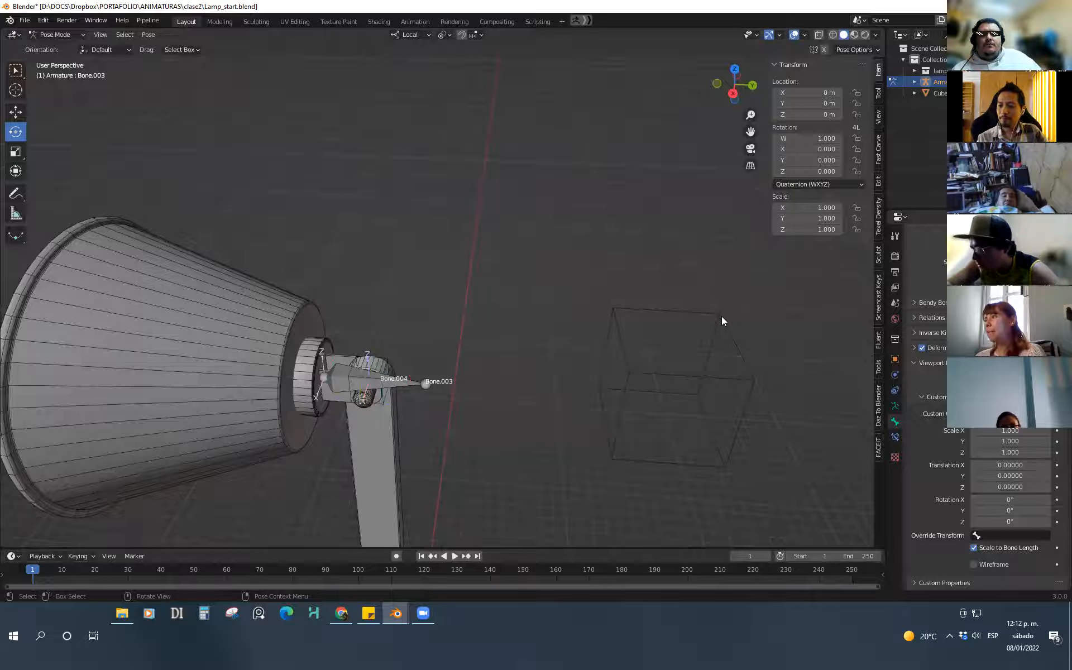
click(383, 362)
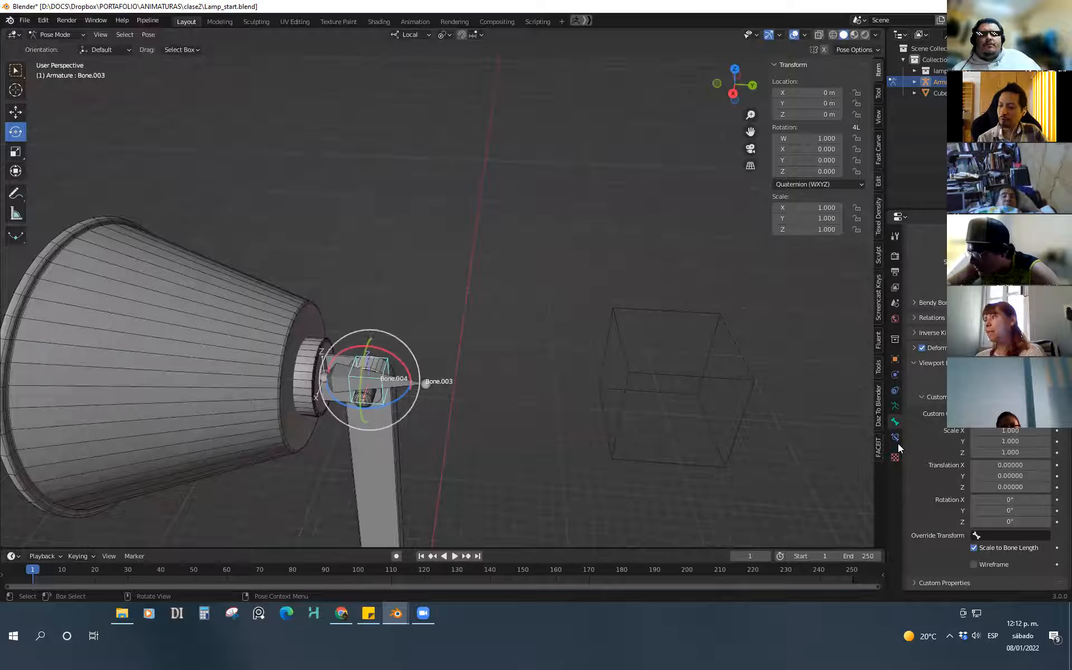
drag(1023, 431, 1042, 431)
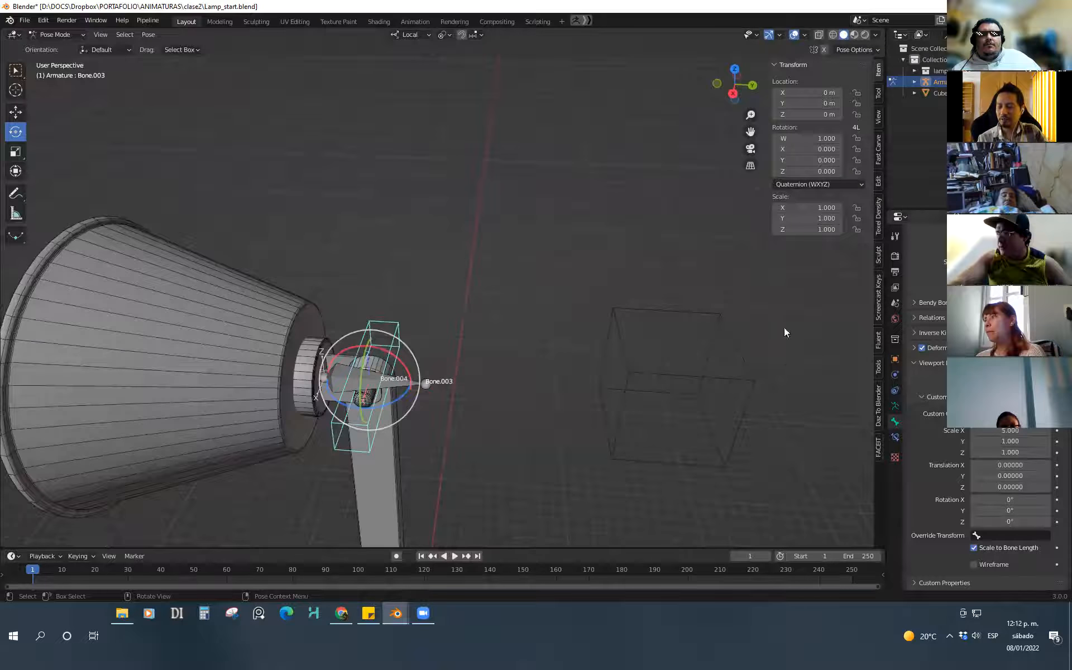
key(ctrl+z)
key(ctrl+shift+z)
key(ctrl+z)
click(561, 493)
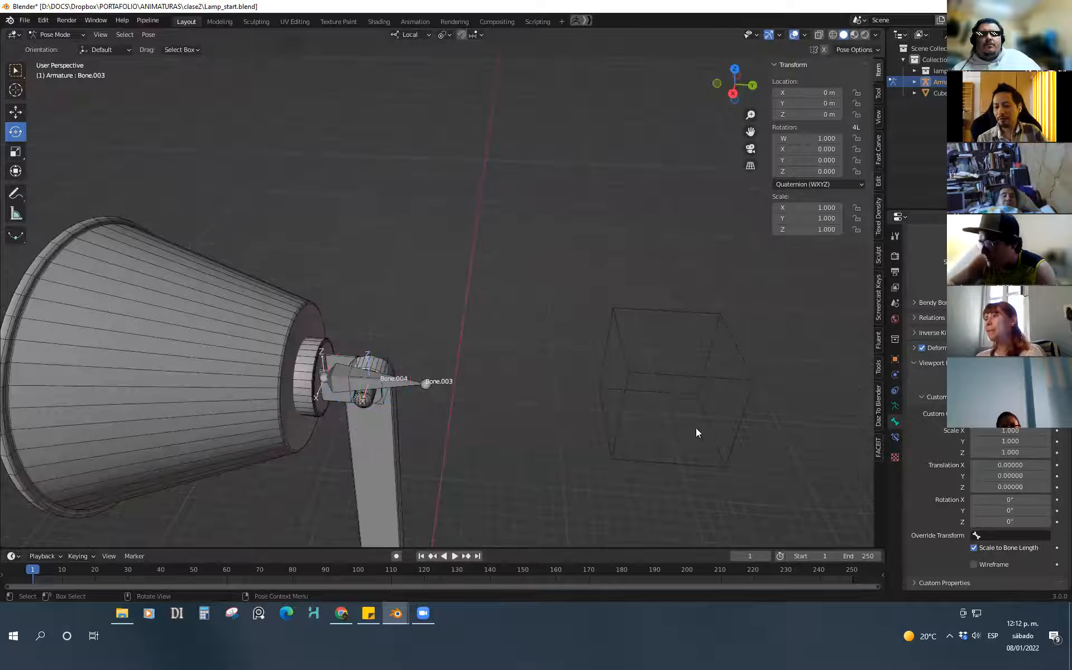
Enlarge Bone.003's custom shape evenly on the X, Y and Z scale axes and return to Object Mode
mouse_move(1010, 431)
mouse_down()
mouse_move(1025, 431)
mouse_move(1009, 441)
mouse_up()
key(ctrl+Tab)
click(405, 377)
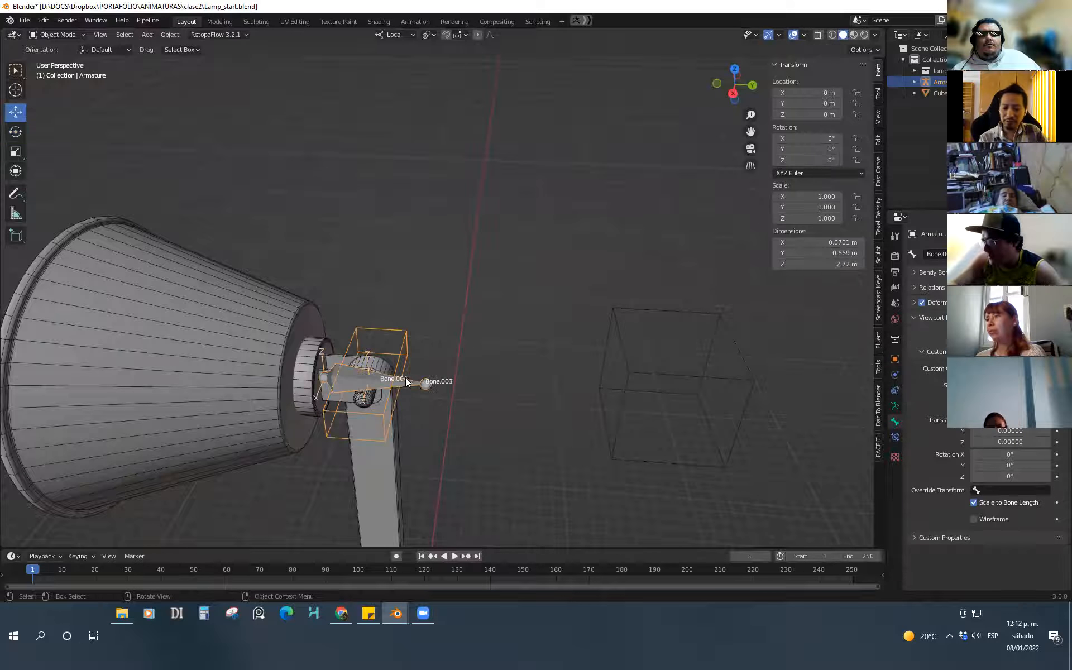
Assign the wireframe cube as Bone.004's custom display shape in Pose Mode and return to Object Mode
key(ctrl+Tab)
click(450, 373)
click(424, 383)
click(358, 380)
key(ctrl+Tab)
click(354, 432)
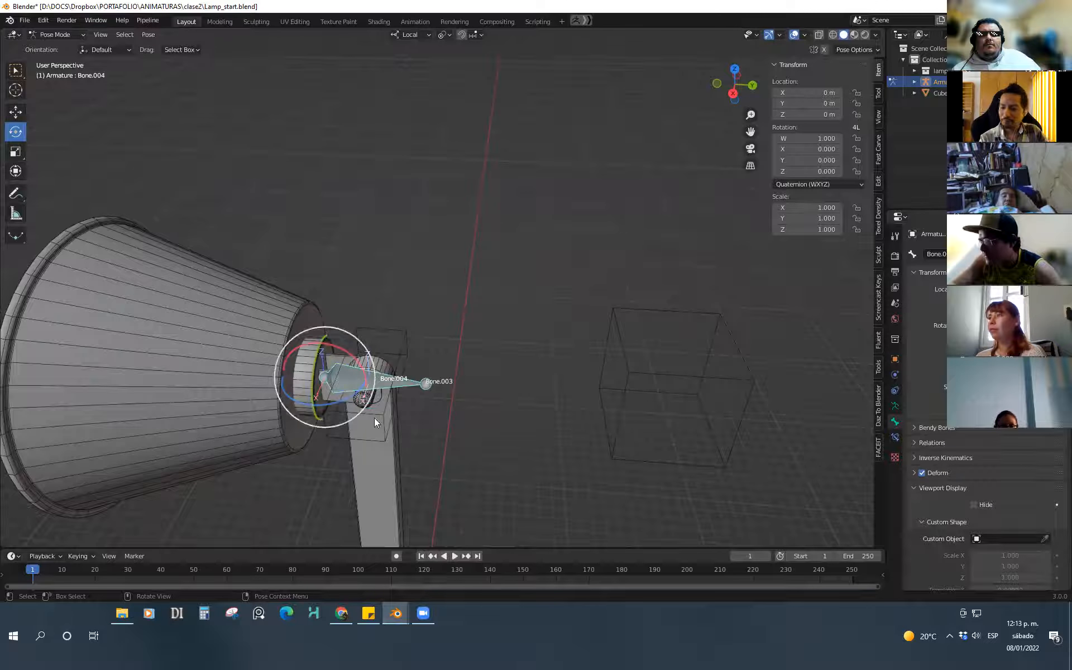
click(1044, 539)
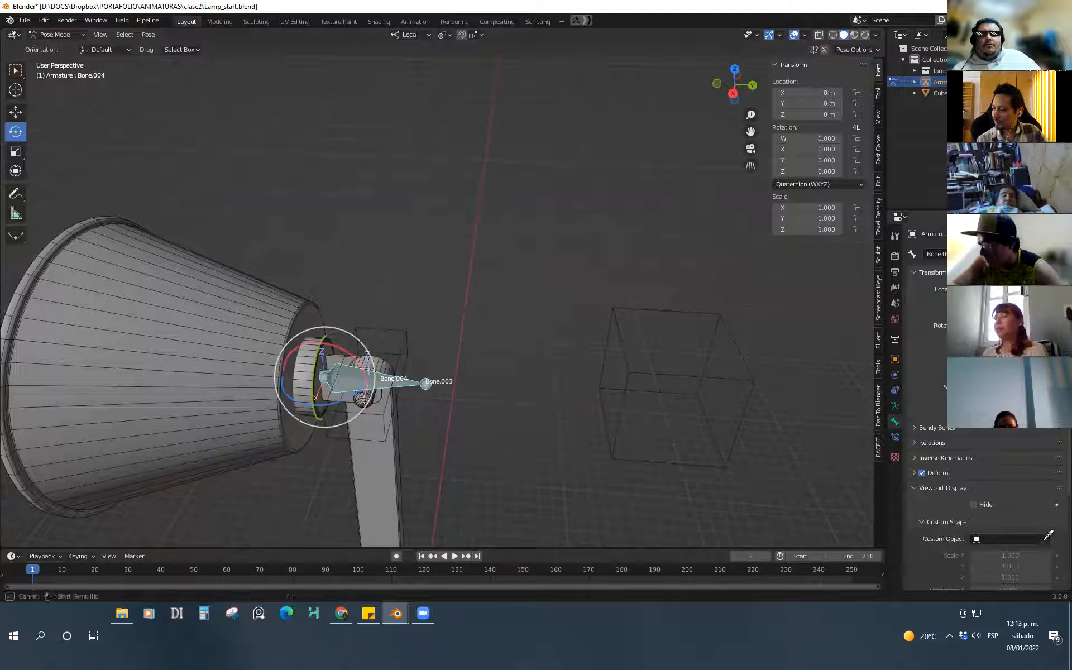
click(738, 383)
key(ctrl+Tab)
click(450, 391)
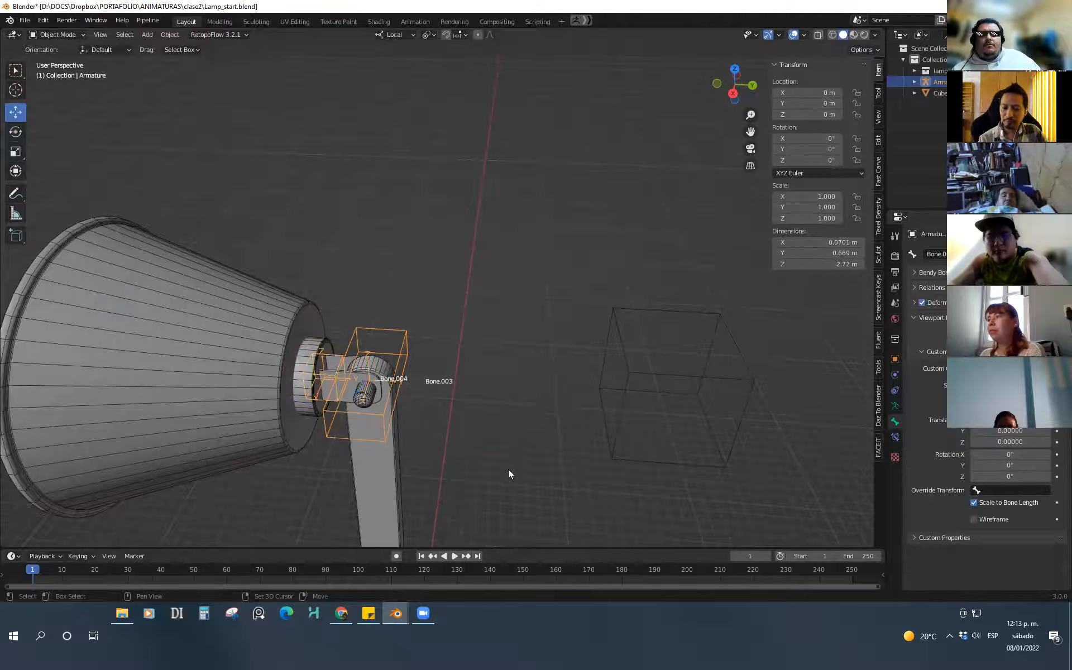
Assign the wireframe cube as the custom display shape of Bone.002 at the middle joint and return to Object Mode
shift+middle_drag(508, 469, 476, 417)
scroll(560, 357, down, 3)
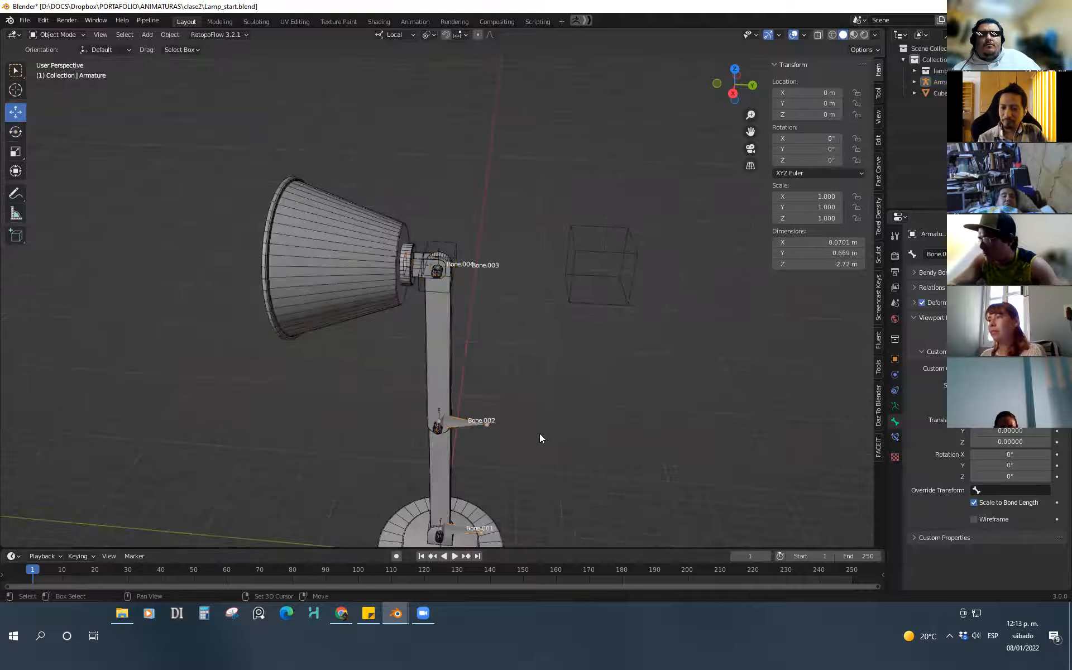
key(ctrl+Tab)
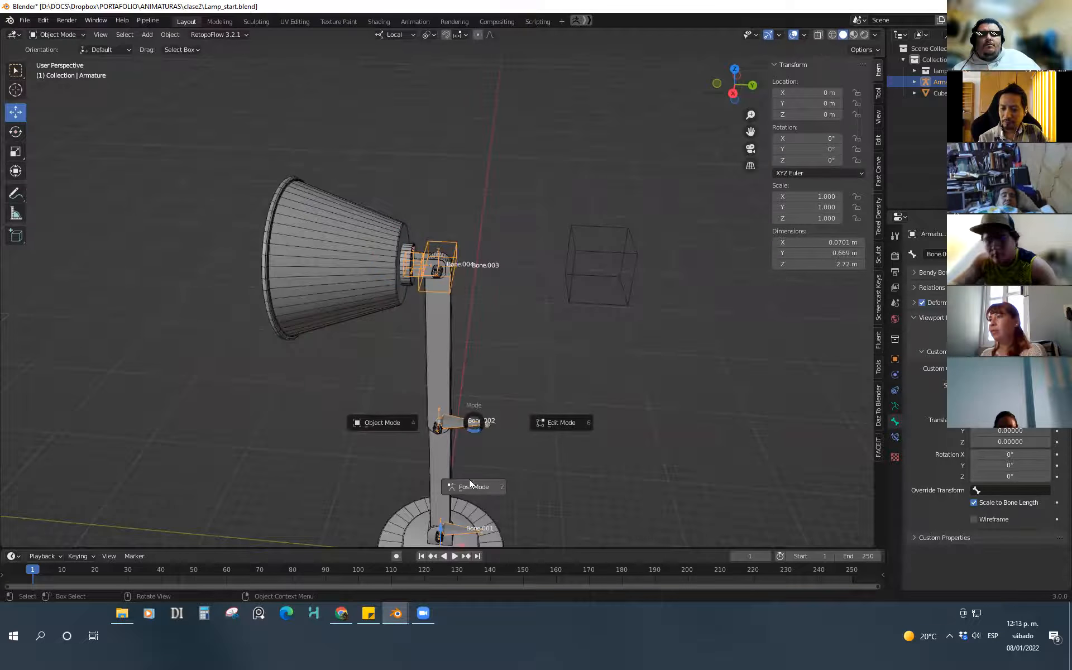
click(470, 483)
click(469, 422)
click(1044, 538)
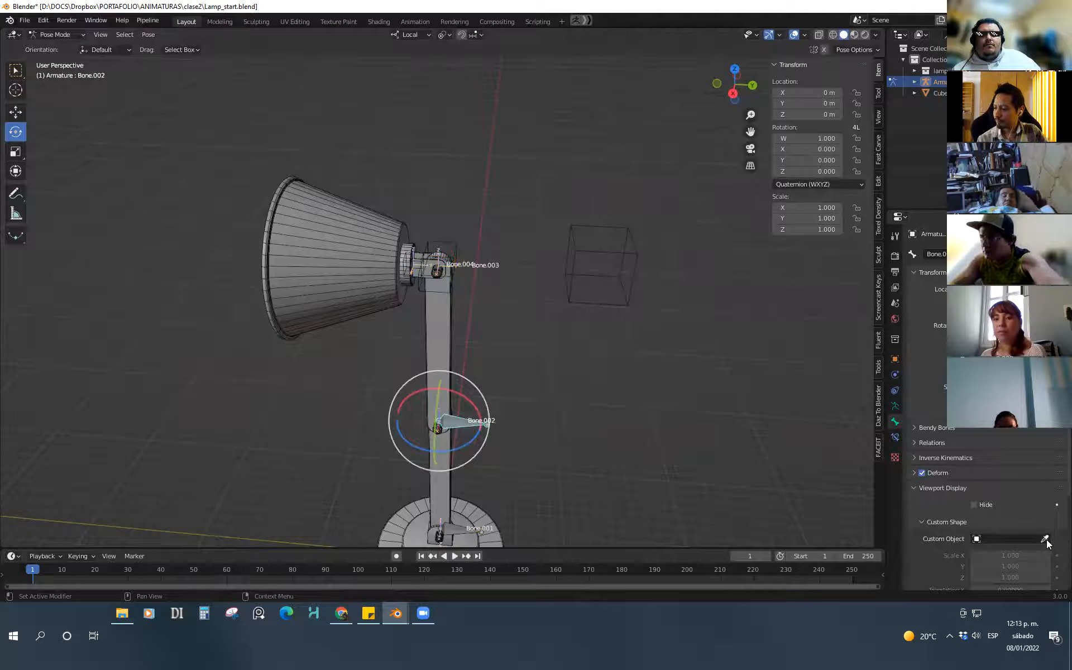
click(621, 299)
key(Tab)
click(462, 355)
Back in Pose Mode, set the Z scale of Bone.002's custom shape to 4.3
shift+middle_drag(494, 323, 522, 353)
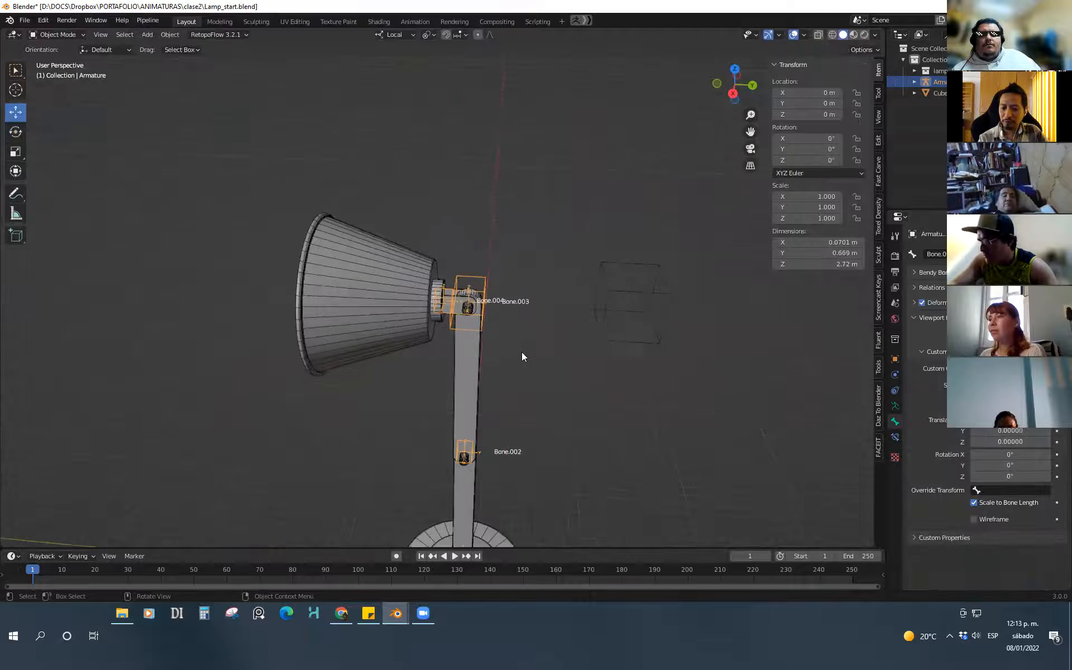
scroll(521, 353, up, 2)
key(Tab)
click(475, 322)
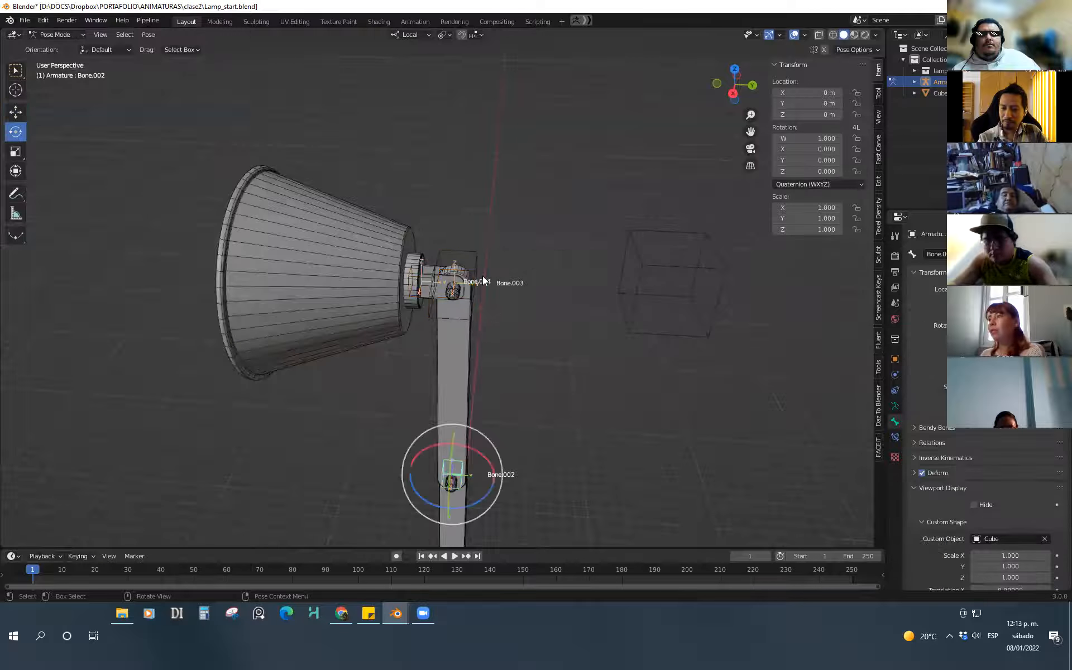
scroll(995, 463, down, 4)
drag(1004, 486, 1031, 489)
middle_drag(539, 483, 667, 431)
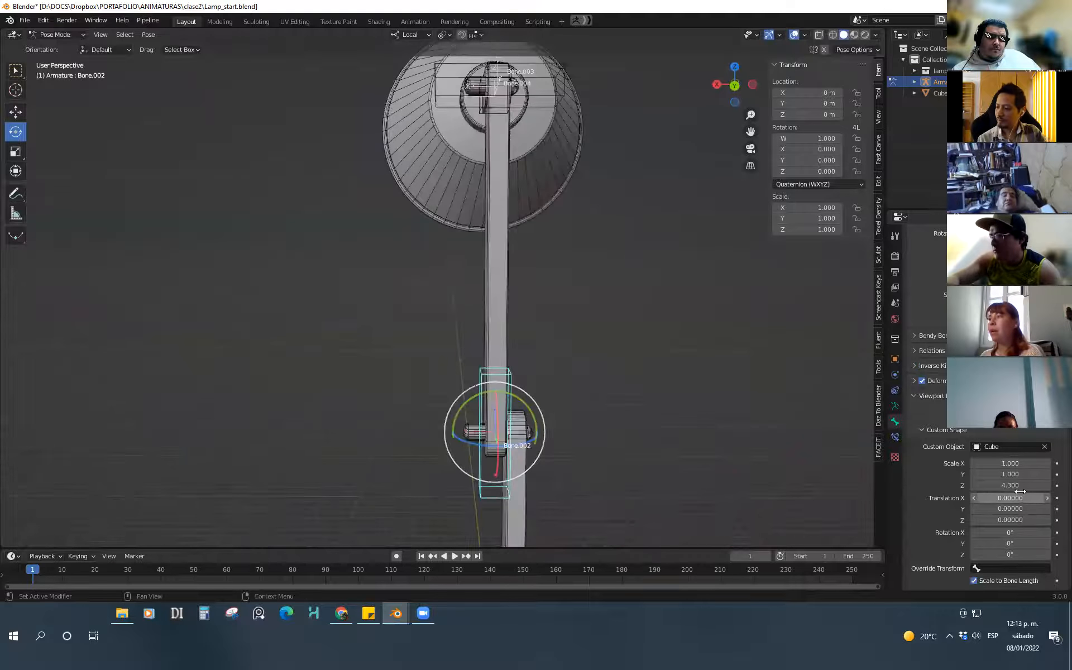
Set the Z translation of Bone.002's custom shape to 0.21 and its Y scale to 2
drag(1010, 519, 1019, 522)
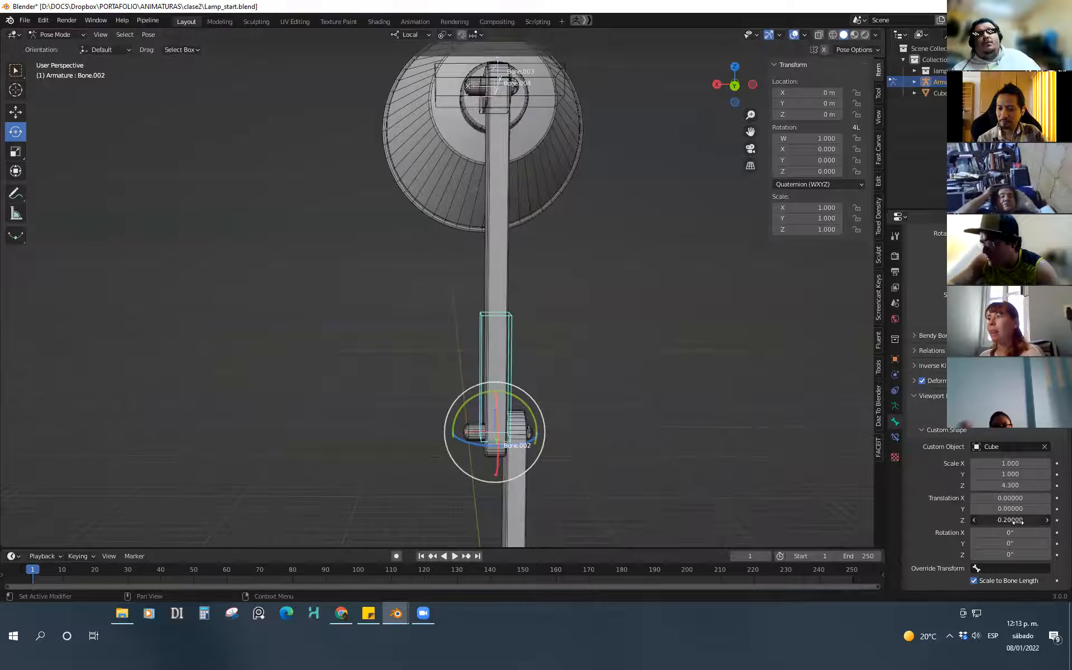
mouse_move(708, 444)
middle_down()
mouse_move(623, 457)
mouse_move(715, 442)
middle_up()
drag(1011, 485, 1019, 477)
click(723, 457)
scroll(720, 455, down, 2)
middle_drag(669, 471, 639, 453)
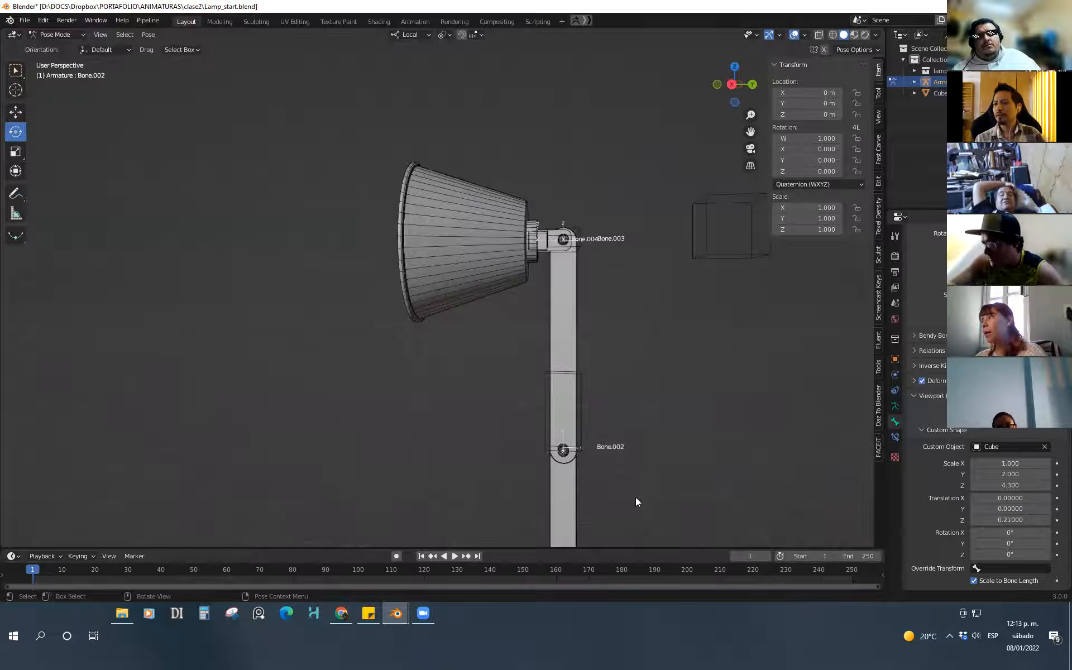
Select the base bones Bone and Bone.001 in turn to inspect their custom shape settings
middle_drag(664, 357, 594, 407)
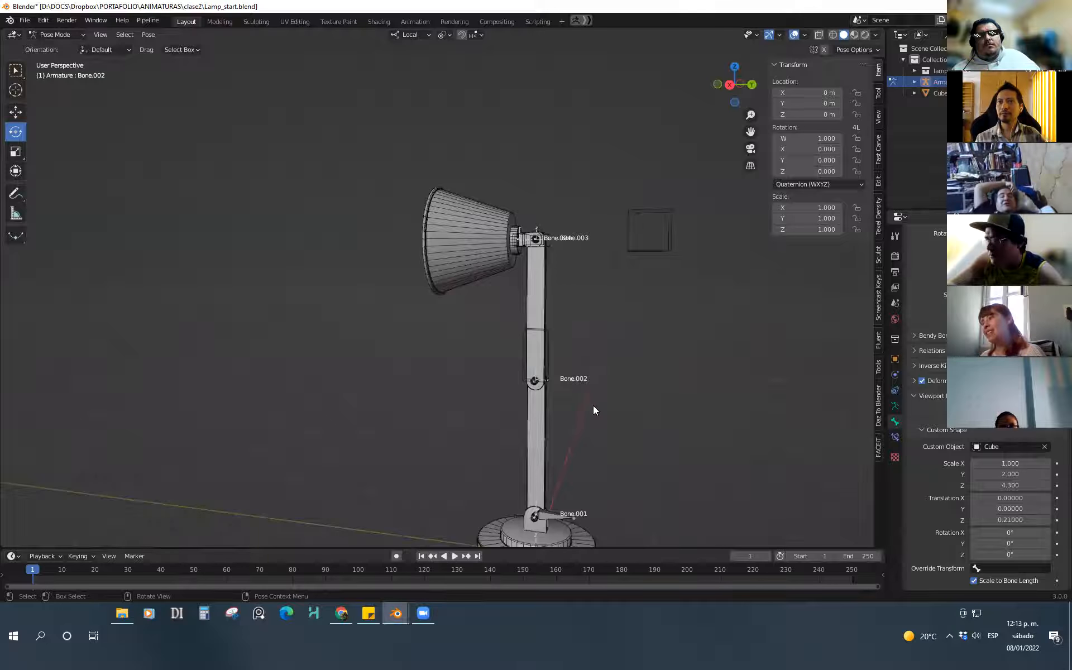
middle_drag(578, 365, 578, 457)
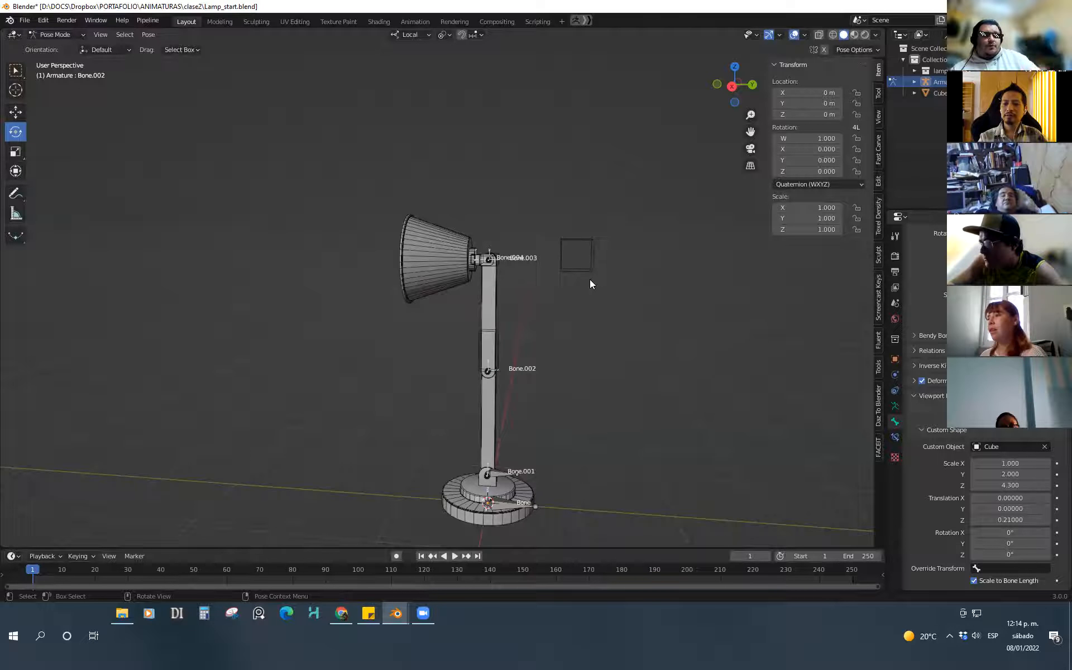
click(512, 504)
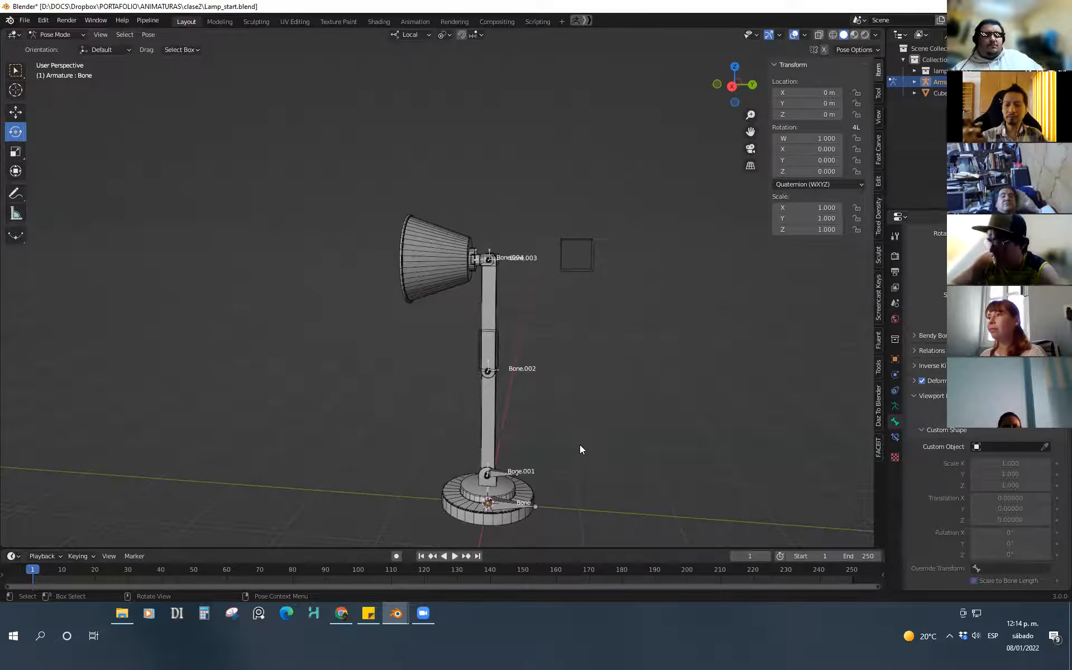
click(506, 471)
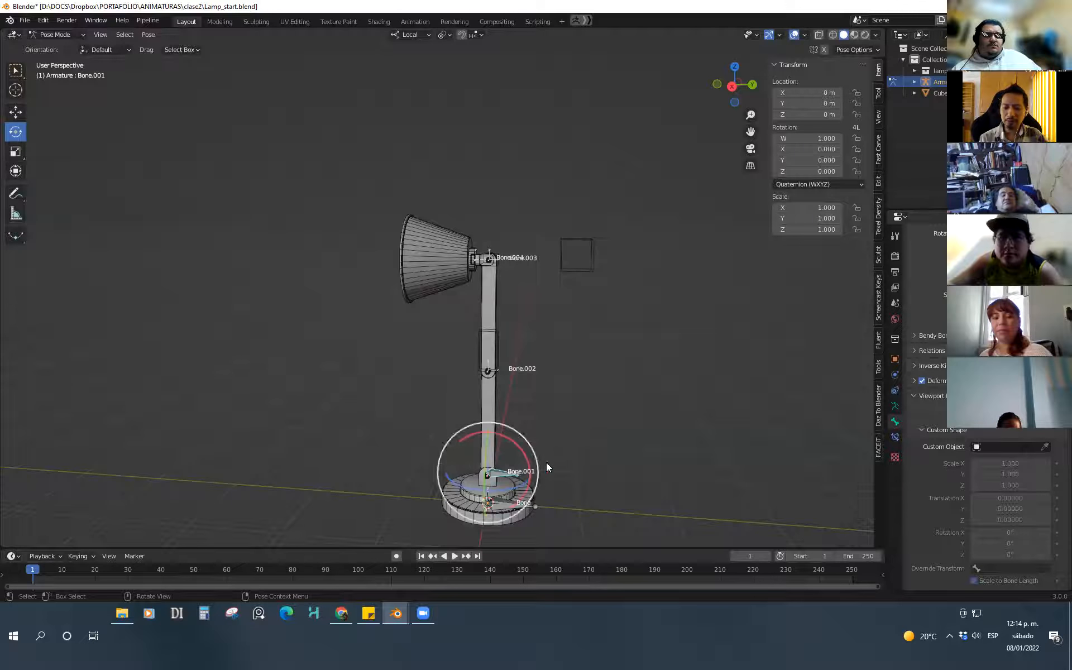
click(607, 423)
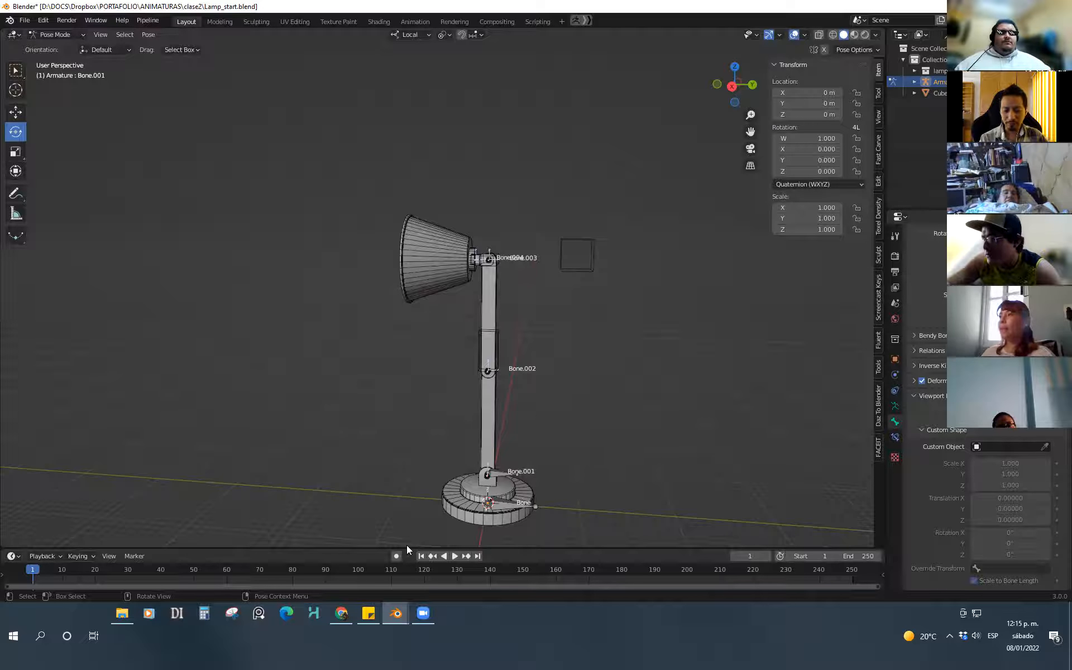
Switch to the Char_girl_V02-13.blend window and look over the rigged girl character with its custom bone shapes
mouse_move(396, 613)
click(631, 564)
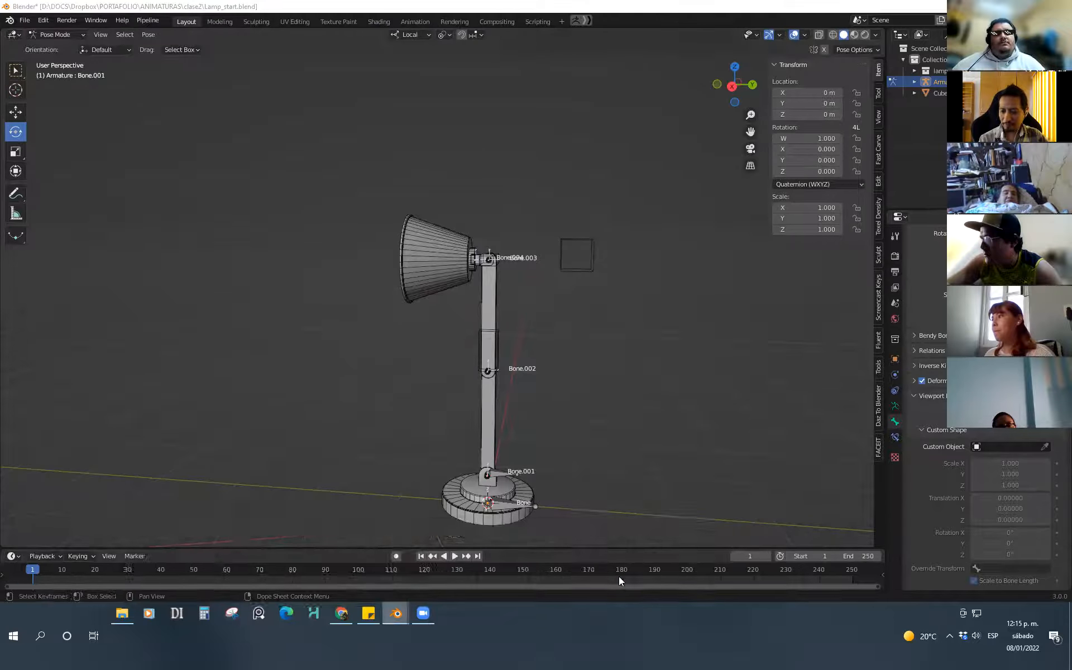
mouse_move(395, 613)
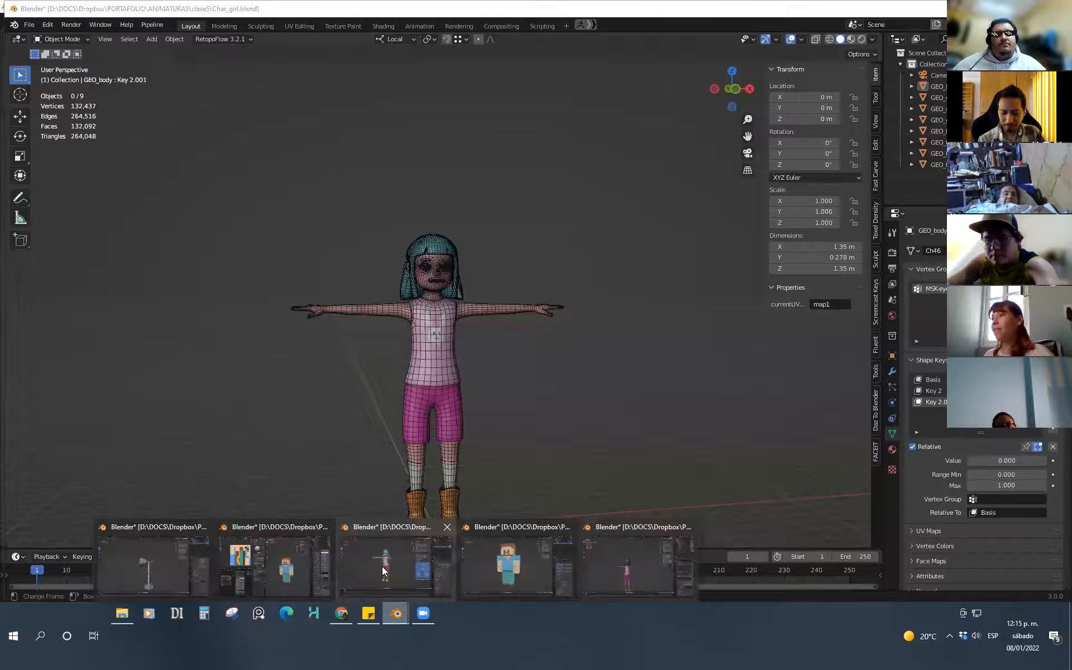
click(382, 567)
shift+middle_drag(523, 372, 542, 411)
scroll(516, 367, up, 1)
middle_drag(524, 338, 504, 314)
middle_drag(504, 372, 509, 453)
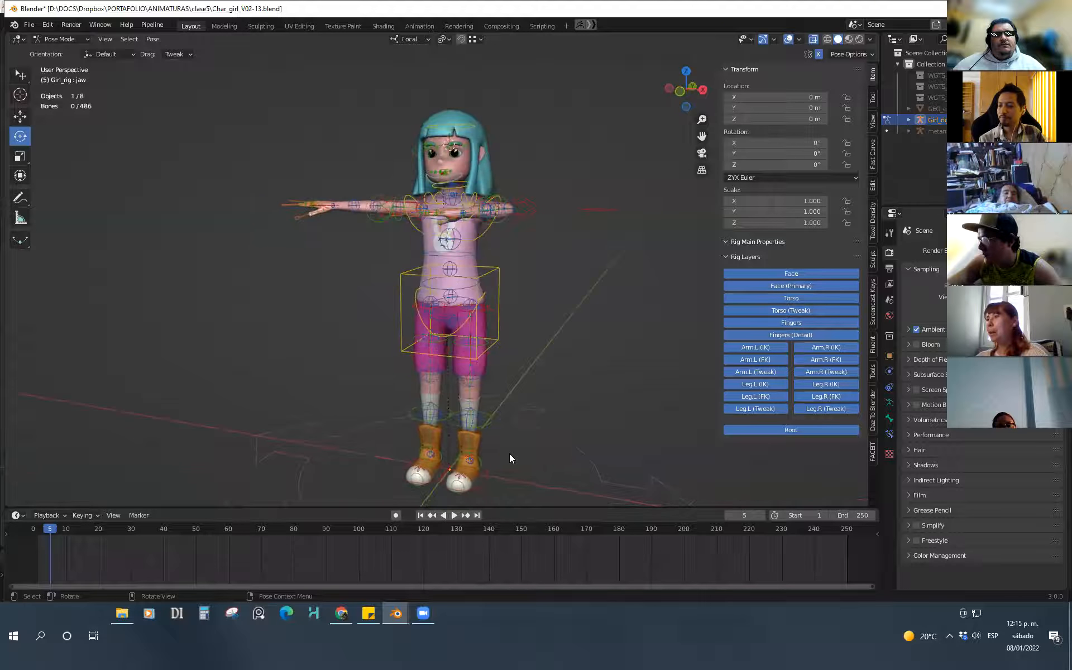
Put the girl's rig in Object Mode, turn off its custom bone shapes and display its bones as Octahedral
click(889, 419)
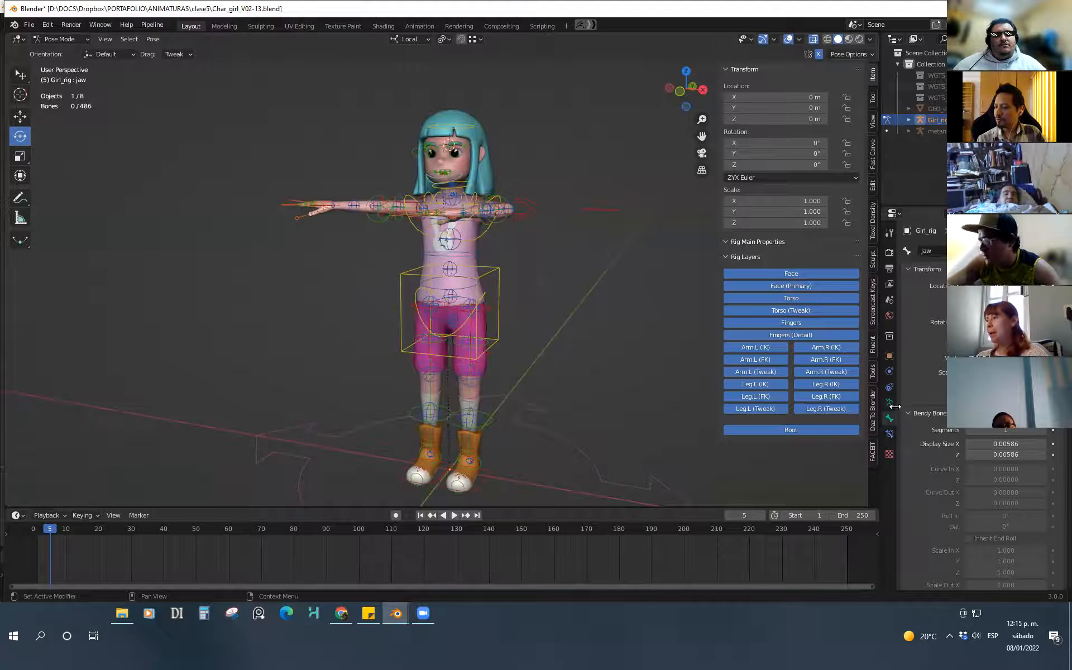
click(890, 403)
key(ctrl+Tab)
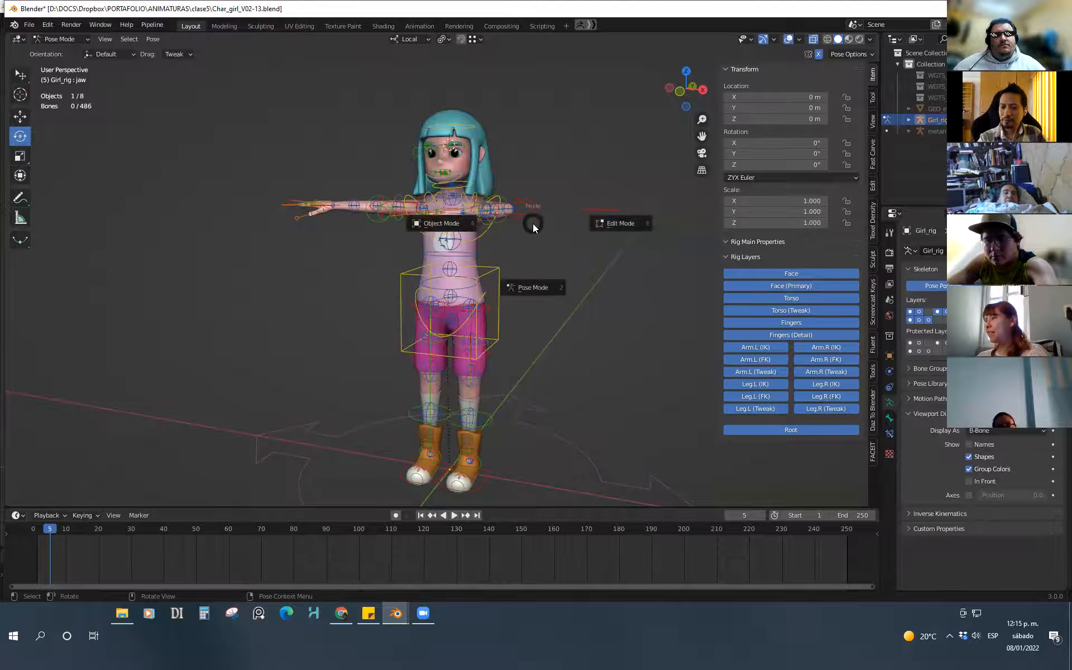
click(497, 230)
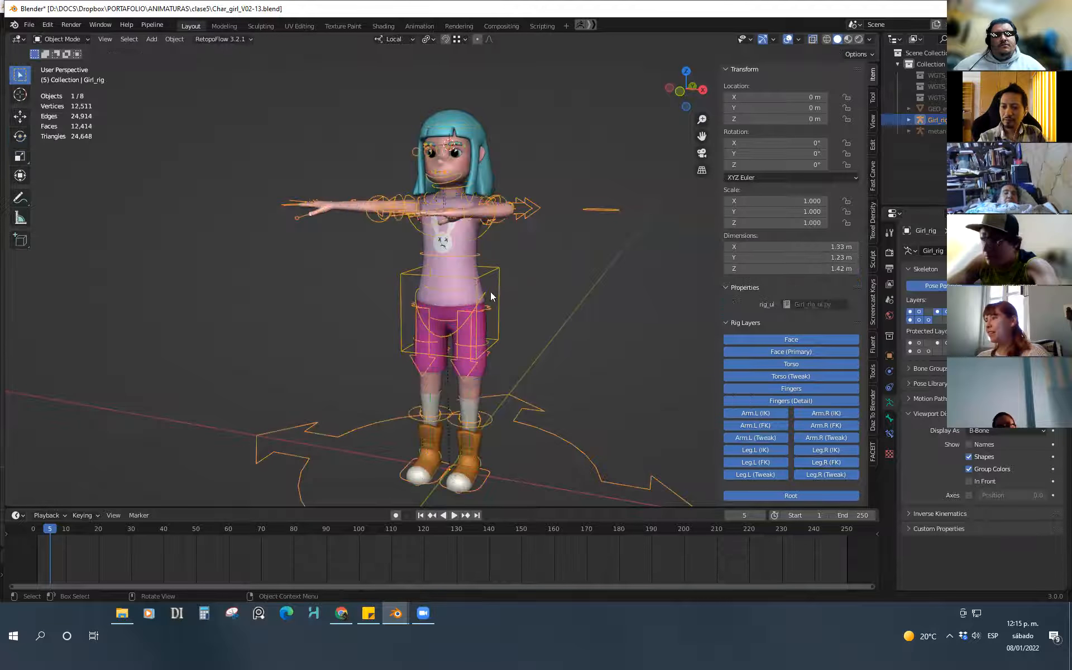
click(968, 457)
click(1013, 432)
click(1003, 443)
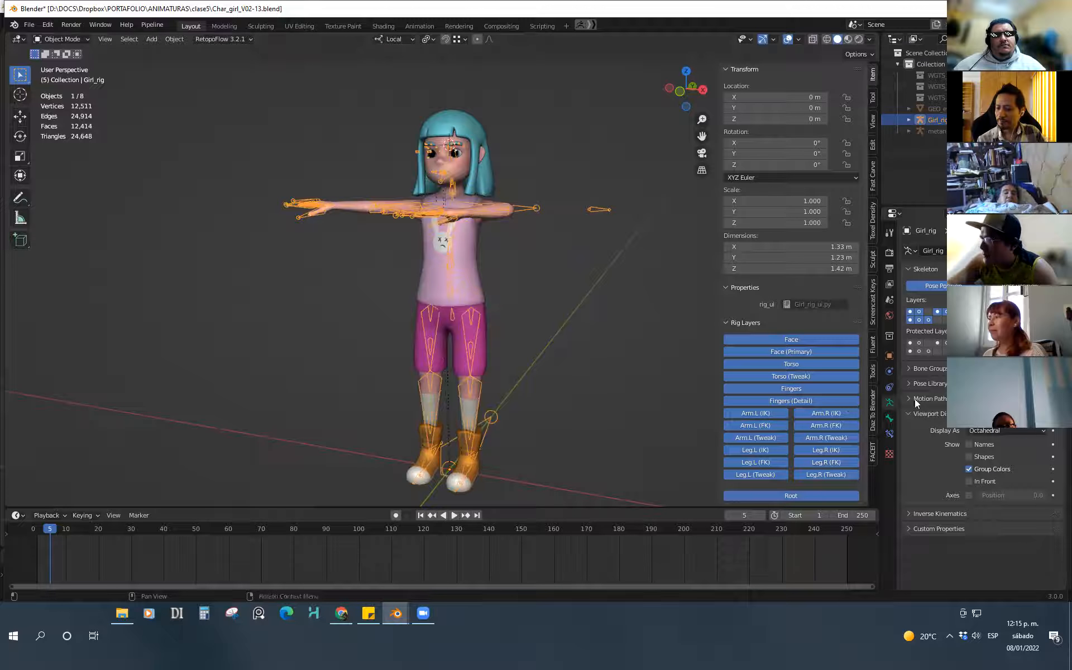
click(890, 420)
click(889, 402)
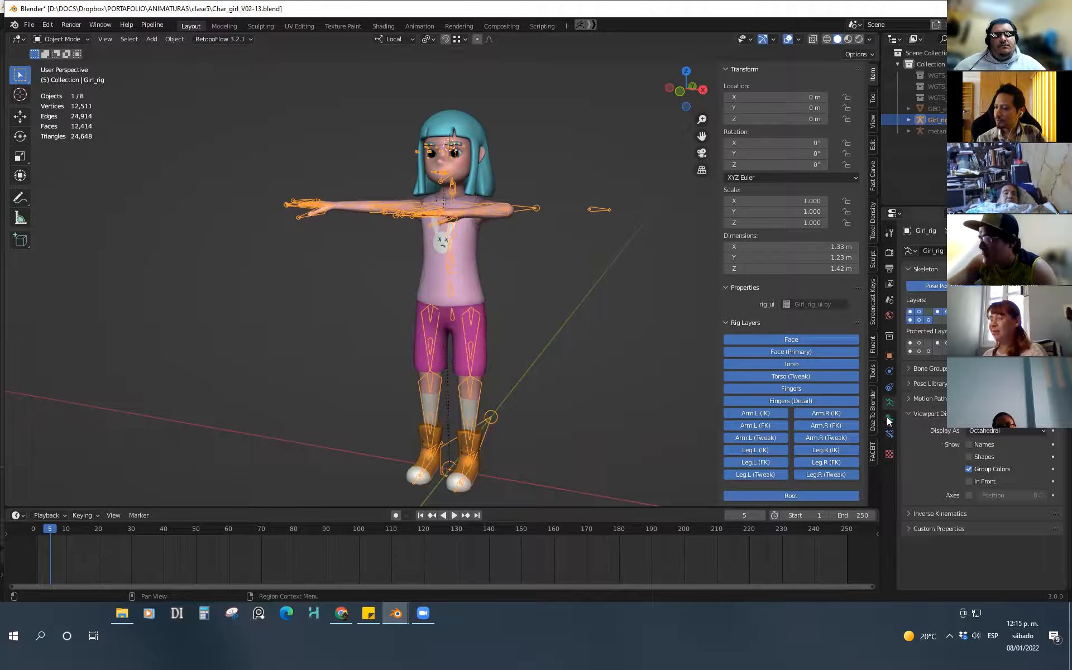
Set the girl's rig to display its bones in front of the mesh
shift+click(1041, 320)
middle_drag(525, 341, 638, 405)
scroll(546, 394, up, 4)
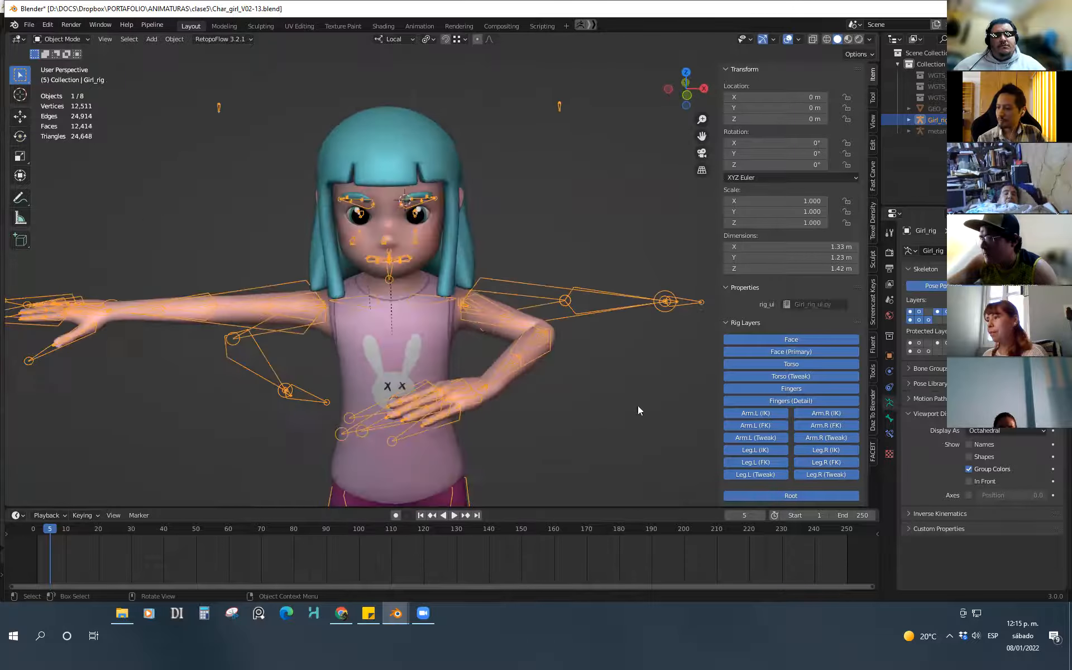
click(972, 483)
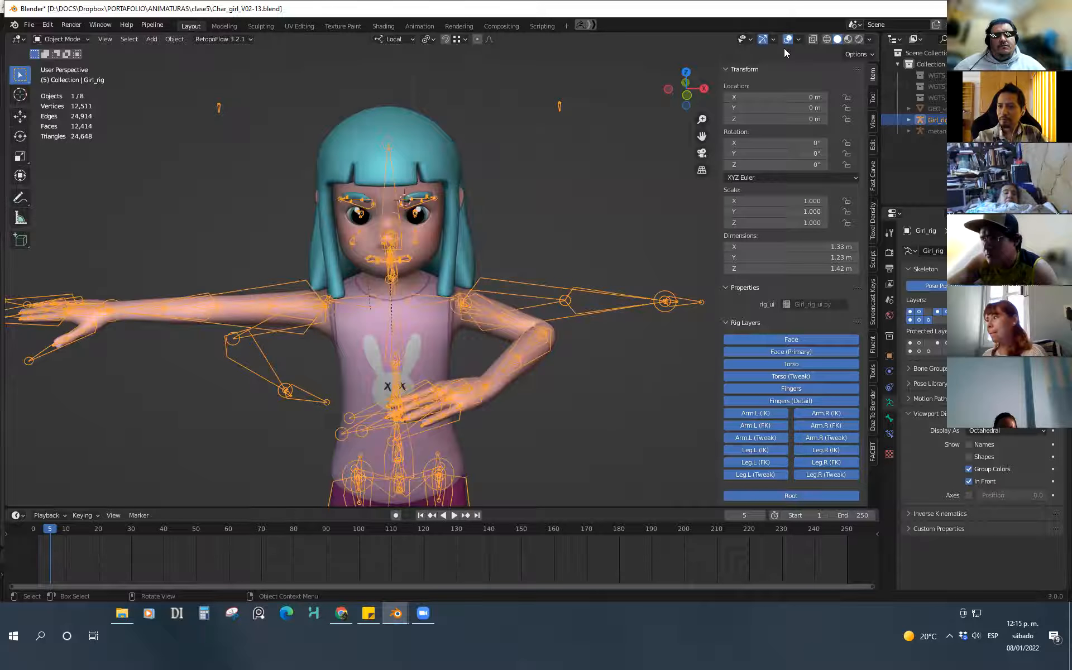
Deselect the rig and examine the octahedral bones in the girl's arms, legs, boots and torso from several angles
ctrl+middle_drag(458, 302, 485, 313)
shift+middle_drag(485, 313, 449, 323)
mouse_move(515, 433)
shift+middle_down()
mouse_move(508, 358)
mouse_move(497, 424)
shift+middle_up()
shift+middle_drag(490, 330, 539, 403)
shift+middle_drag(525, 496, 498, 310)
ctrl+middle_drag(498, 310, 503, 351)
shift+middle_drag(522, 310, 560, 242)
ctrl+middle_drag(524, 238, 553, 374)
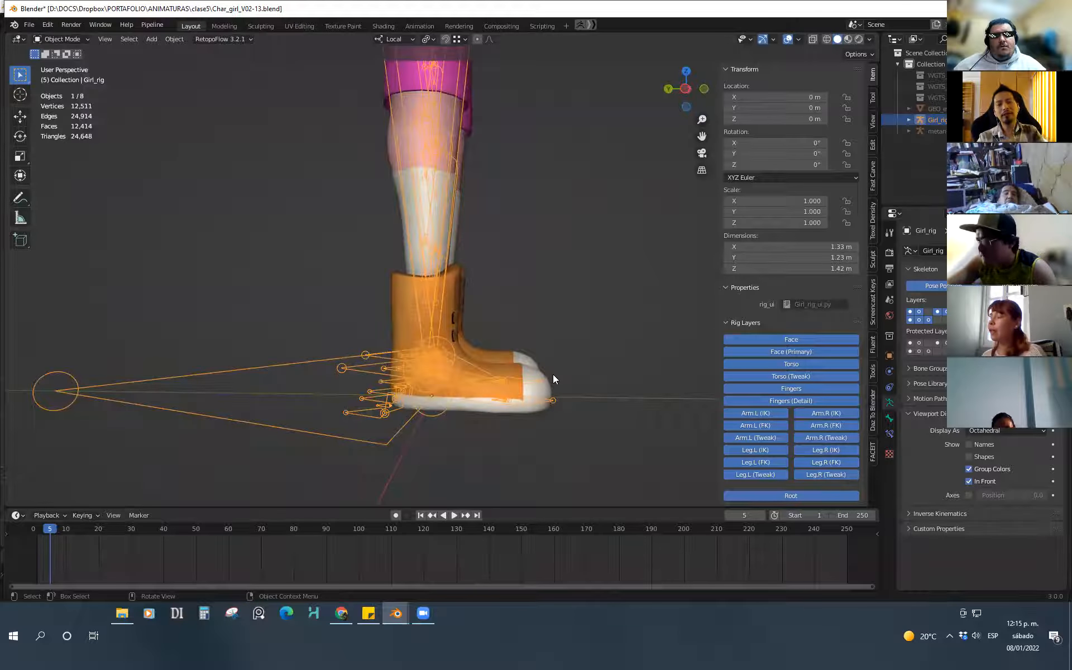
click(567, 416)
middle_drag(567, 416, 542, 437)
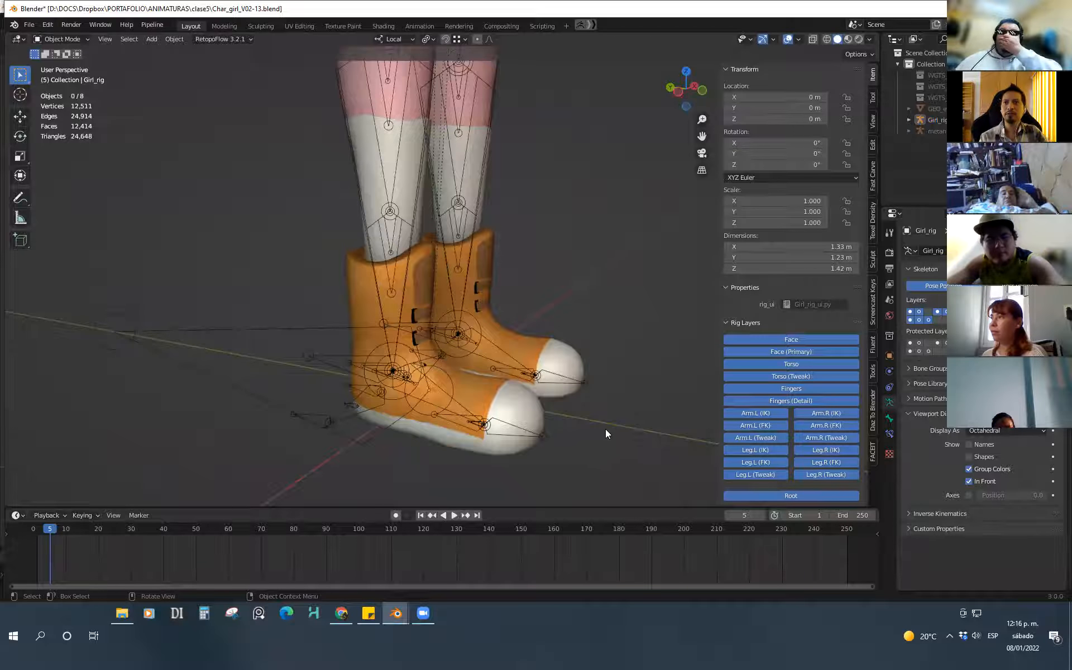
middle_drag(576, 386, 560, 465)
middle_drag(488, 301, 464, 362)
scroll(507, 316, up, 3)
middle_drag(536, 371, 464, 211)
shift+middle_drag(598, 417, 524, 411)
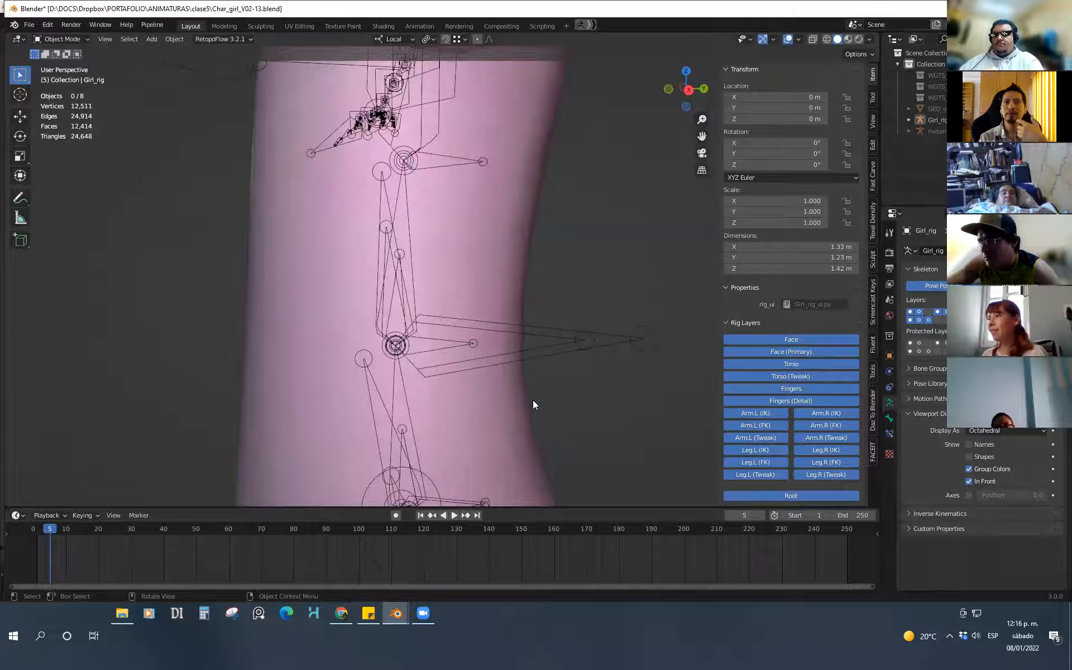
Turn the custom bone shapes of the girl's rig back on and return the rig to Pose Mode
click(969, 457)
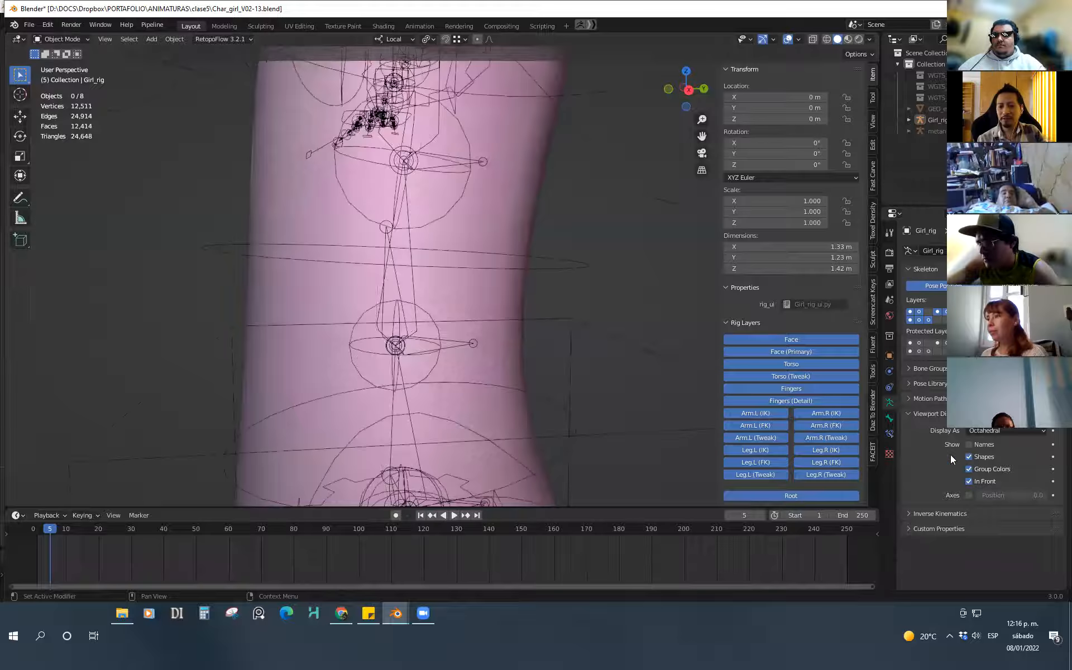
scroll(472, 439, down, 5)
middle_drag(467, 455, 518, 385)
scroll(530, 404, down, 2)
scroll(518, 385, down, 1)
key(ctrl+Tab)
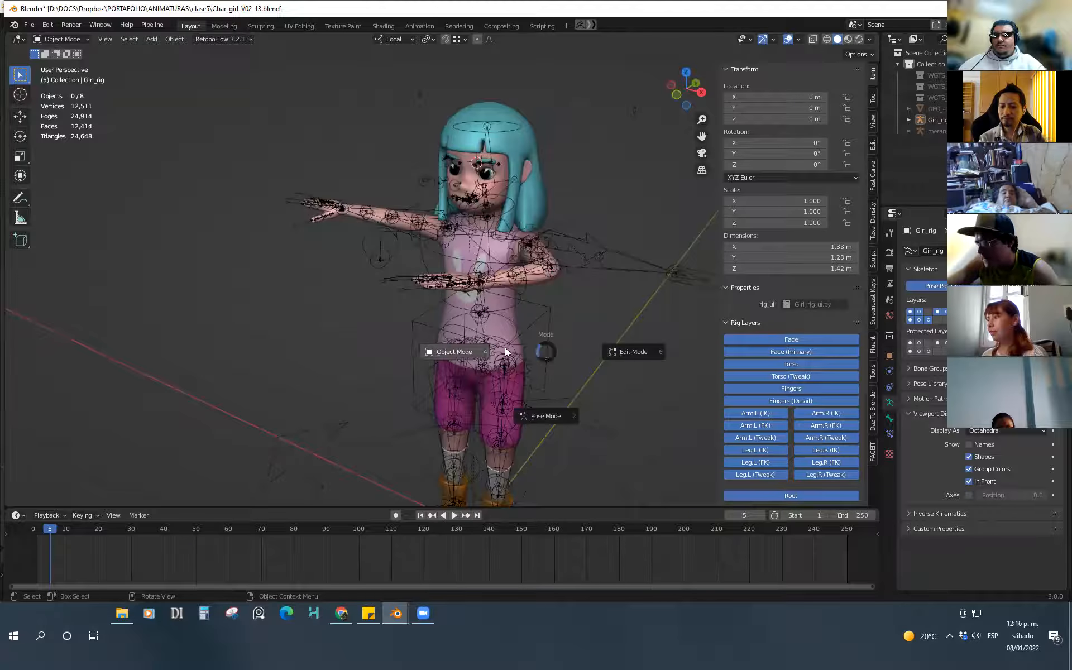
click(549, 340)
key(ctrl+Tab)
click(543, 392)
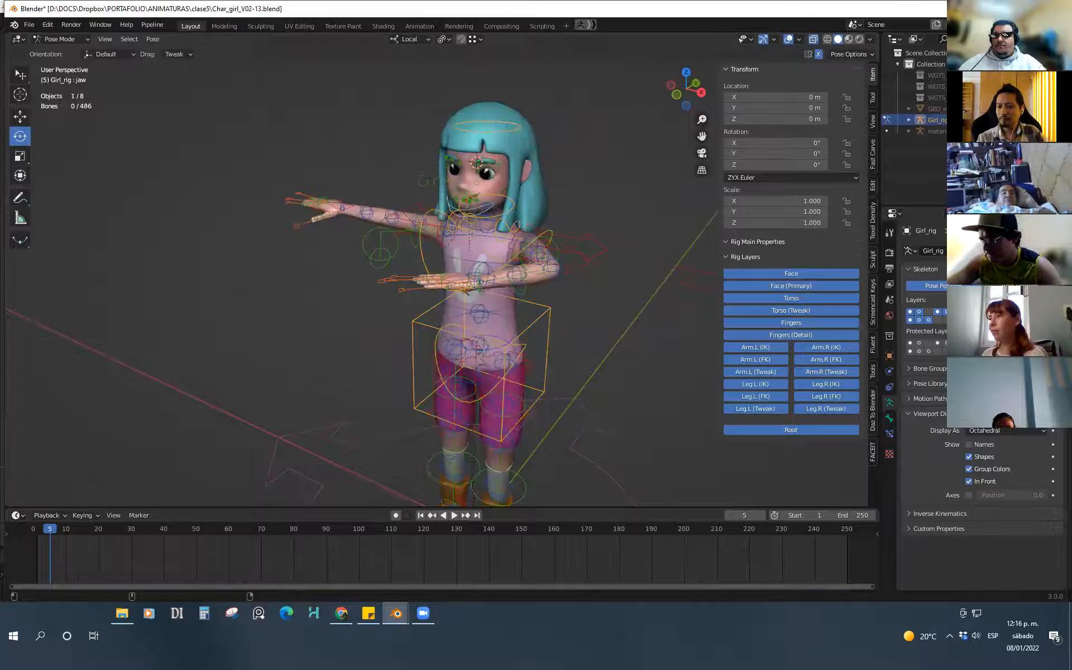
middle_drag(560, 375, 595, 425)
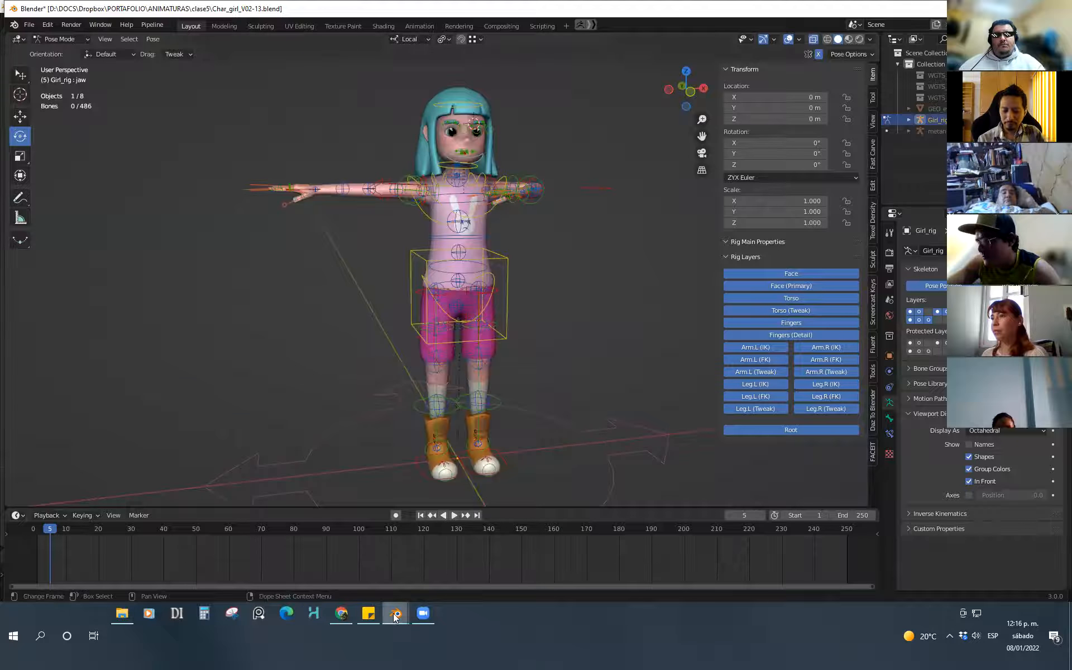
Switch back to Lamp_start.blend and put the lamp armature in Edit Mode near the base
mouse_move(396, 613)
click(180, 572)
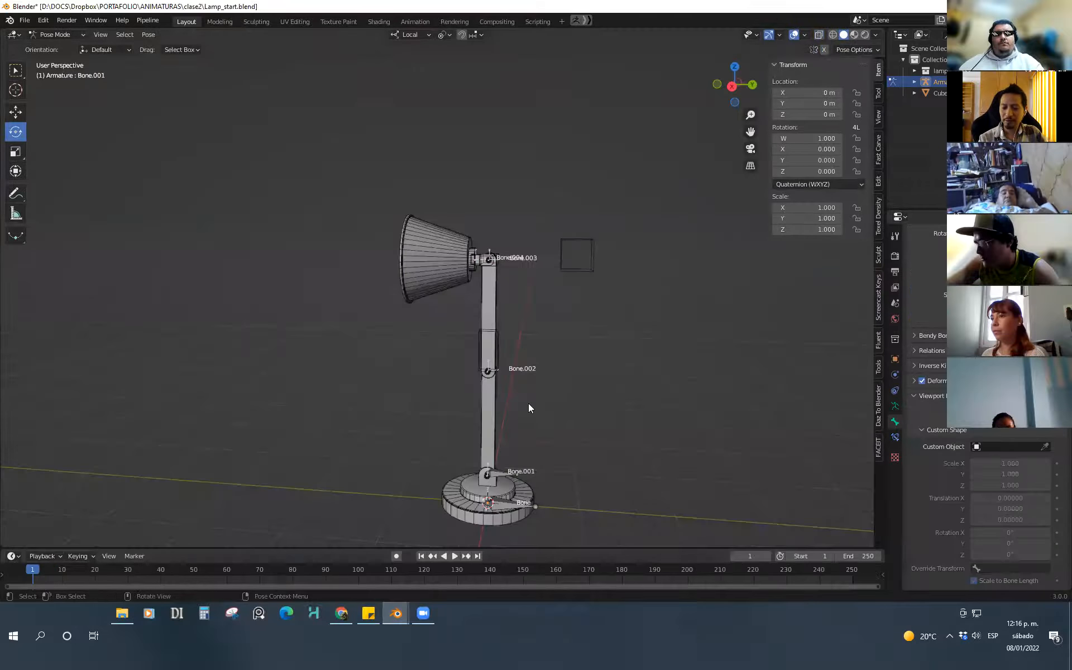
middle_drag(522, 324, 537, 335)
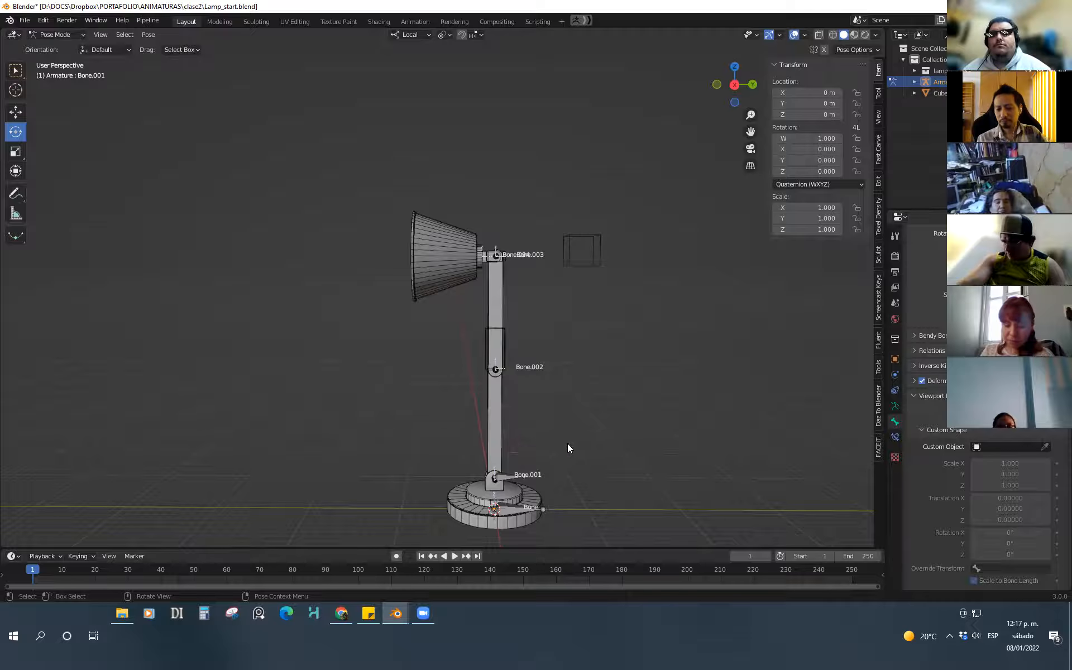
scroll(567, 444, up, 5)
shift+middle_drag(559, 422, 554, 463)
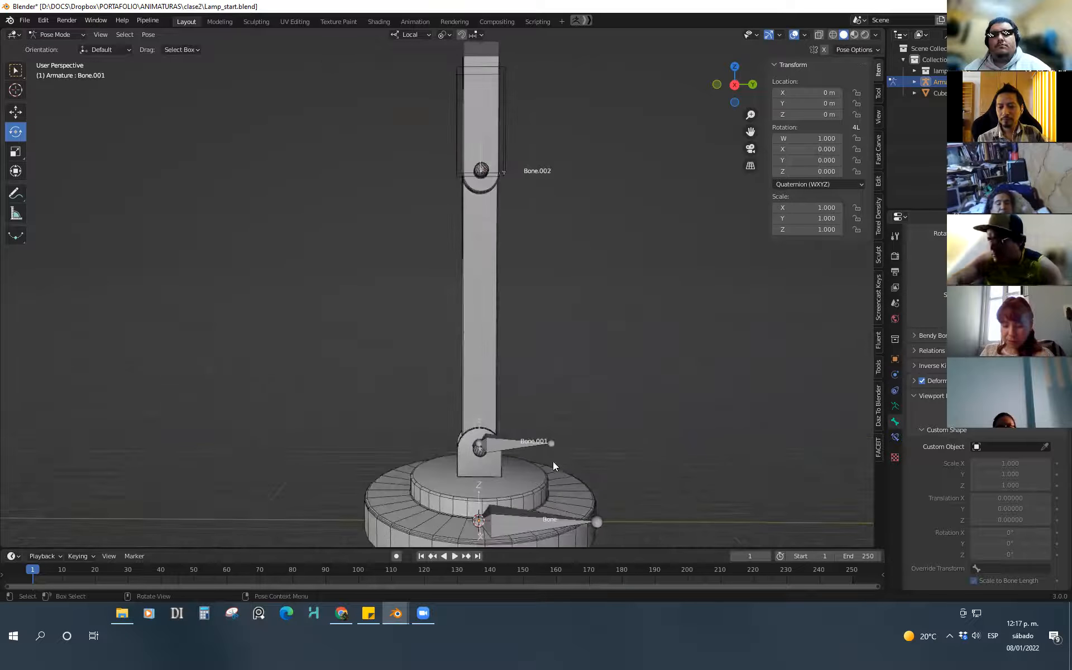
key(ctrl+Tab)
click(614, 448)
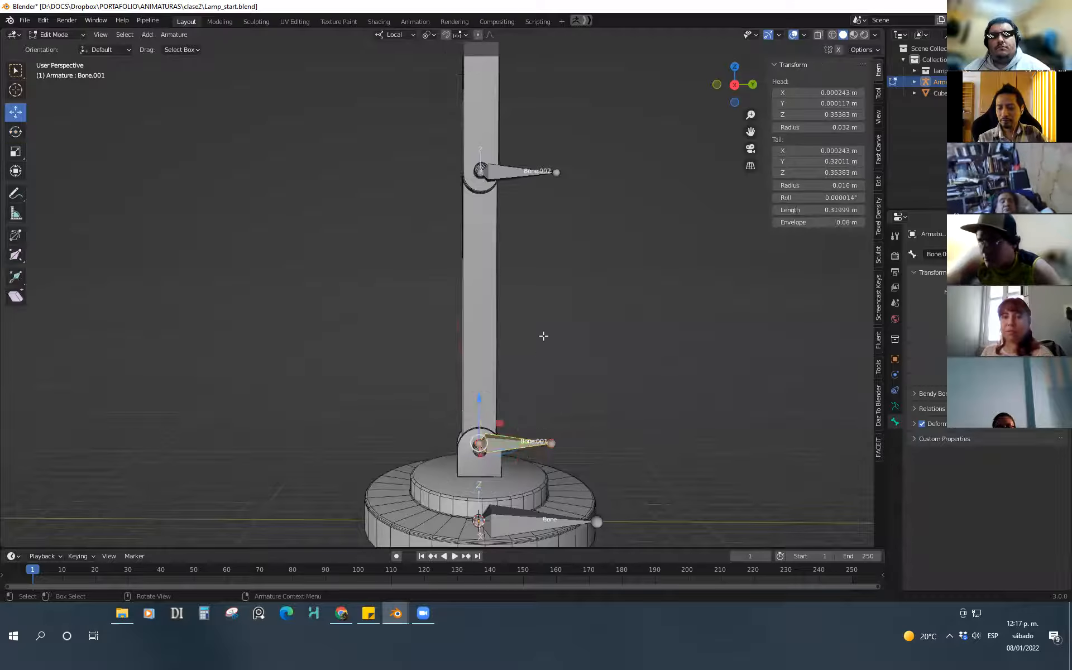
Check the lamp armature's viewport display options and collapse them again
click(895, 406)
click(930, 417)
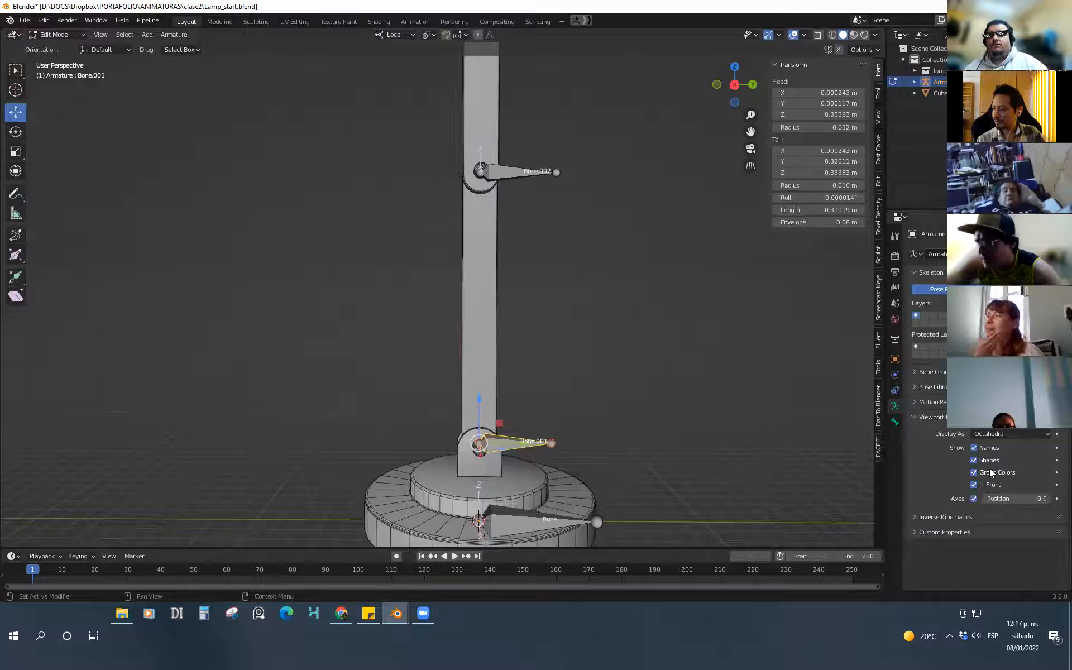
click(916, 418)
Snap the tail of Bone.001 to the head of Bone.002 at the lamp's middle joint using Selection to Active
middle_drag(567, 407, 512, 512)
mouse_move(590, 471)
middle_down()
mouse_move(627, 469)
mouse_move(555, 464)
mouse_move(576, 476)
middle_up()
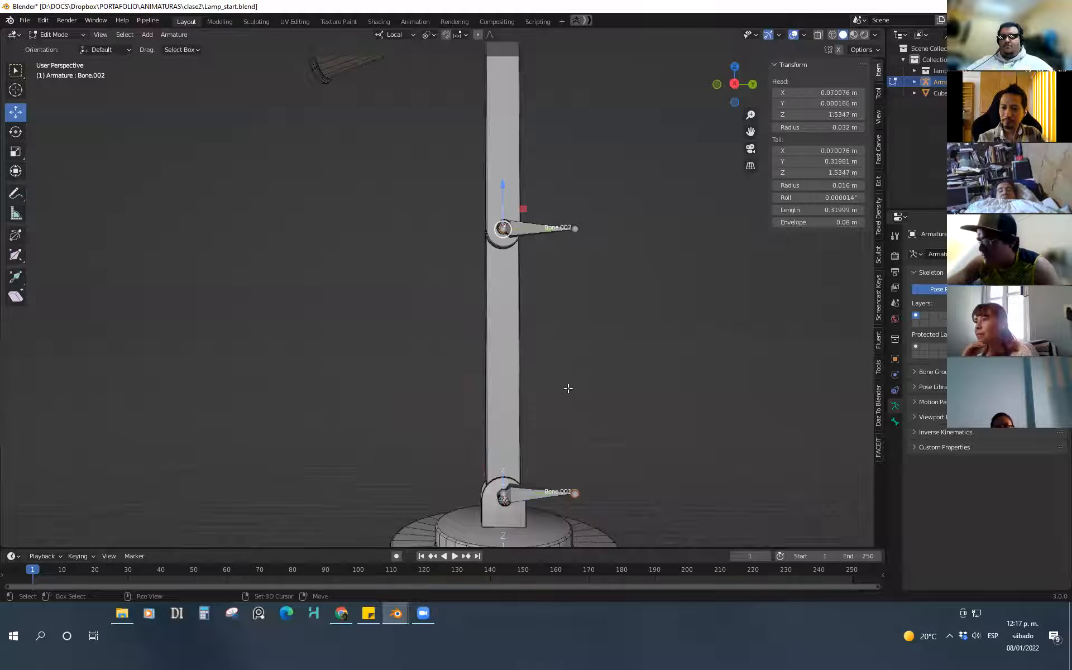
click(503, 228)
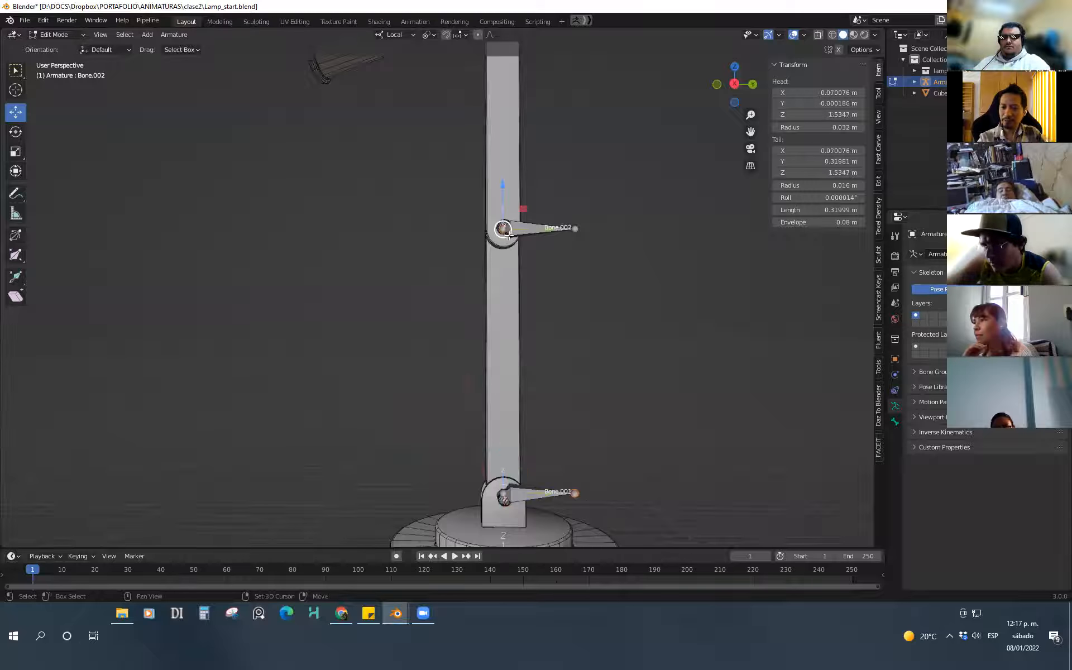
key(shift)
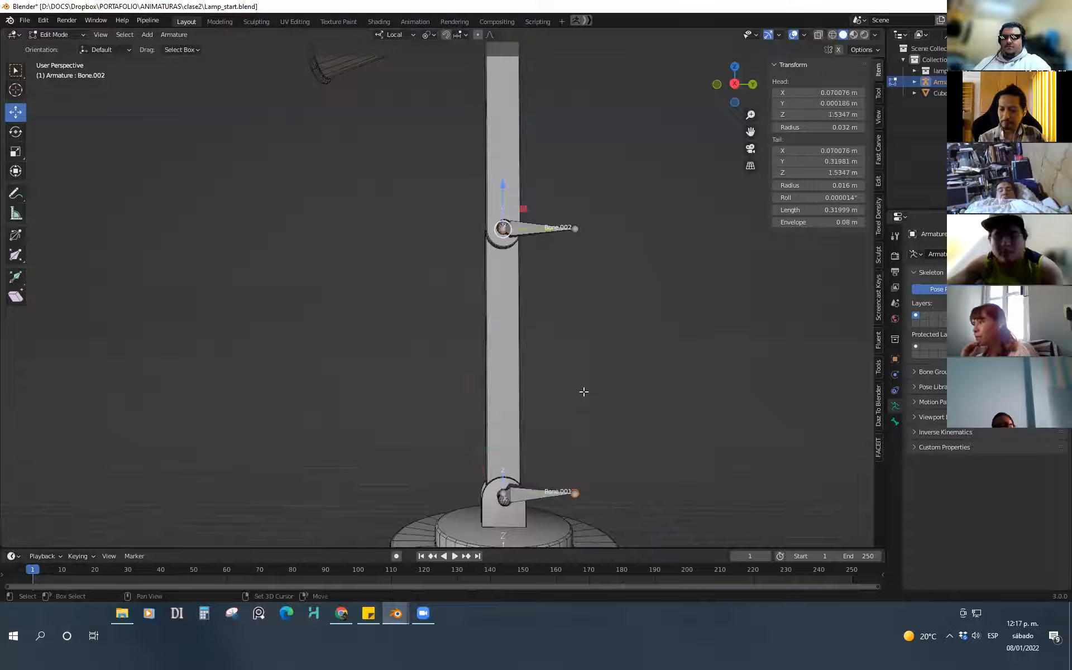
key(shift+s)
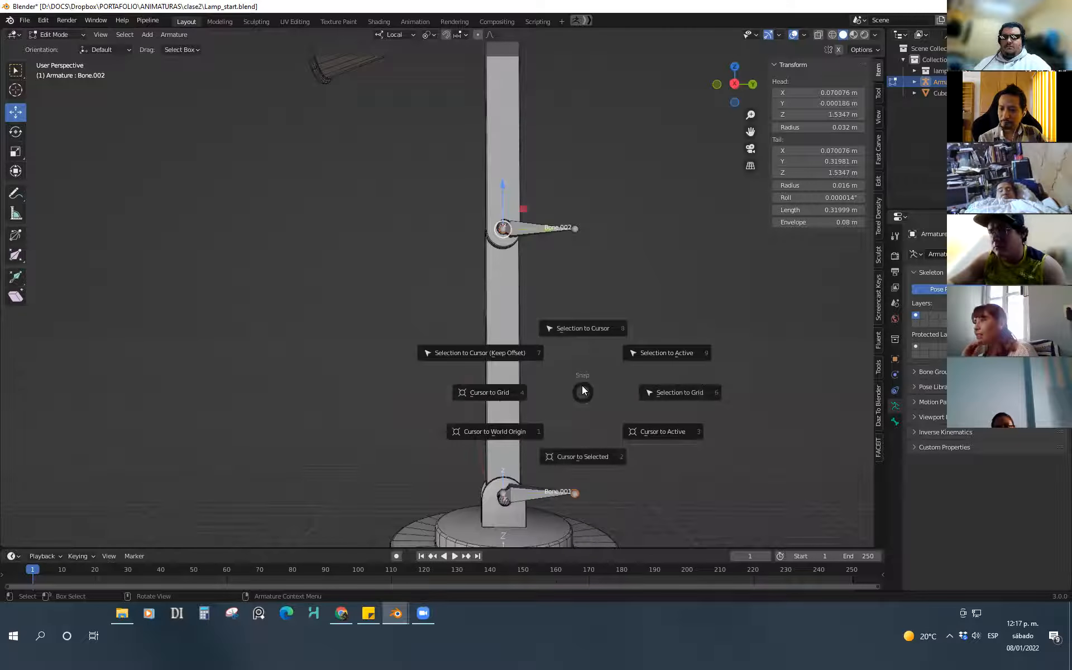
click(671, 351)
Turn on X-ray display to see through to the overlapping bones at the lampshade joint
middle_drag(598, 363, 518, 440)
scroll(505, 280, up, 5)
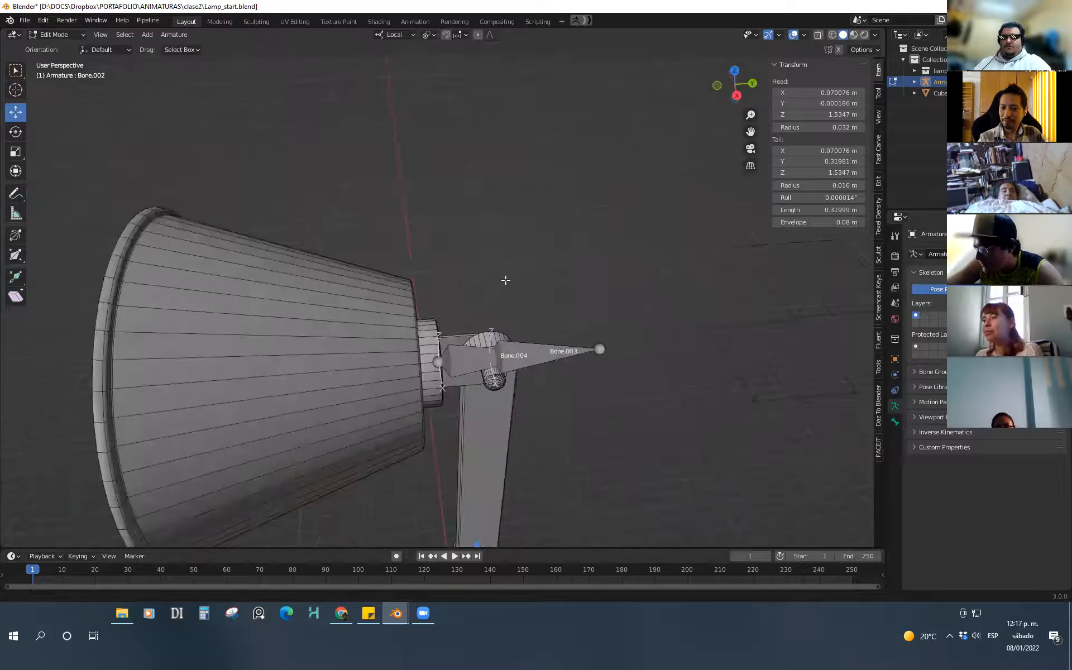
shift+click(495, 363)
click(598, 415)
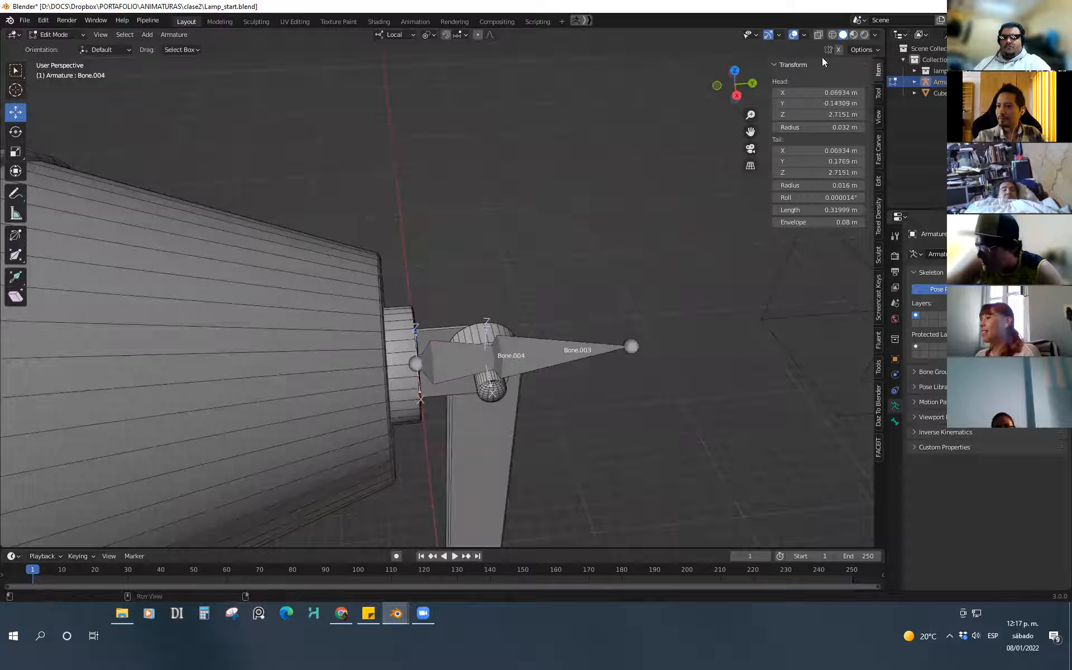
click(818, 37)
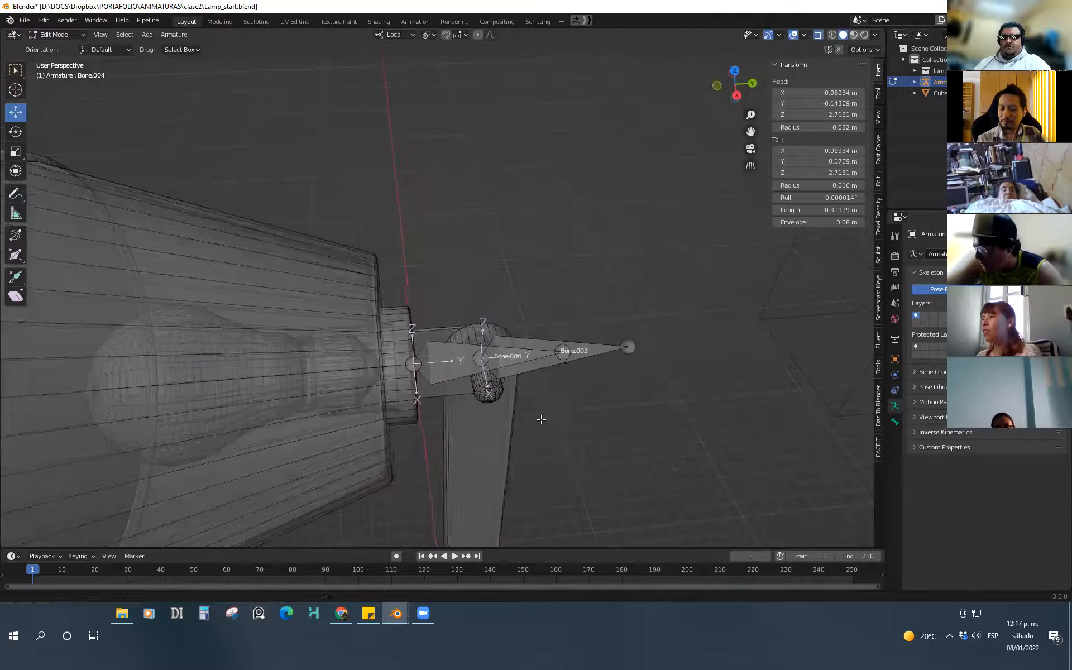
Snap the tail of Bone.002 to the head of Bone.003 using Selection to Active, and turn X-ray off
shift+middle_drag(542, 419, 541, 280)
scroll(540, 411, down, 3)
click(524, 426)
scroll(572, 398, up, 2)
shift+click(548, 145)
key(shift+s)
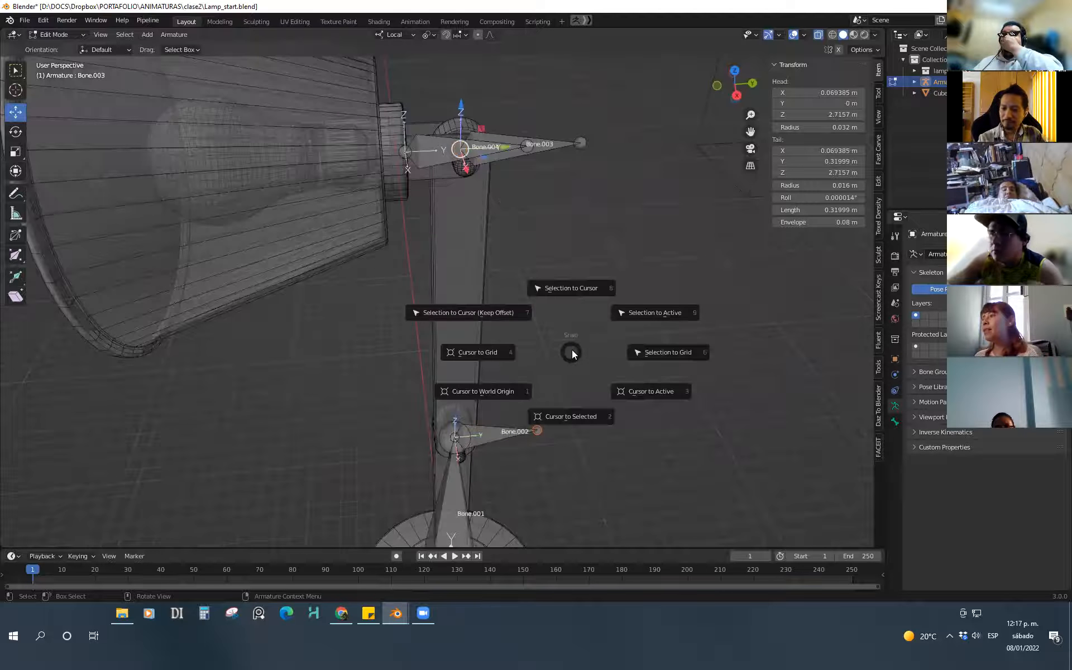
click(664, 311)
click(561, 384)
click(540, 429)
click(540, 428)
key(shift+s)
click(645, 356)
middle_drag(613, 402, 551, 415)
click(818, 36)
Examine the lamp's arm bones, view the base joint from behind and select the head of Bone.001
scroll(659, 216, down, 5)
scroll(567, 339, up, 2)
middle_drag(565, 337, 531, 422)
shift+middle_drag(537, 366, 519, 438)
scroll(516, 418, up, 3)
middle_drag(571, 359, 533, 303)
scroll(507, 355, up, 2)
click(735, 86)
ctrl+middle_drag(534, 303, 487, 322)
scroll(487, 321, down, 2)
shift+middle_drag(535, 431, 530, 184)
shift+middle_drag(540, 464, 531, 330)
click(501, 392)
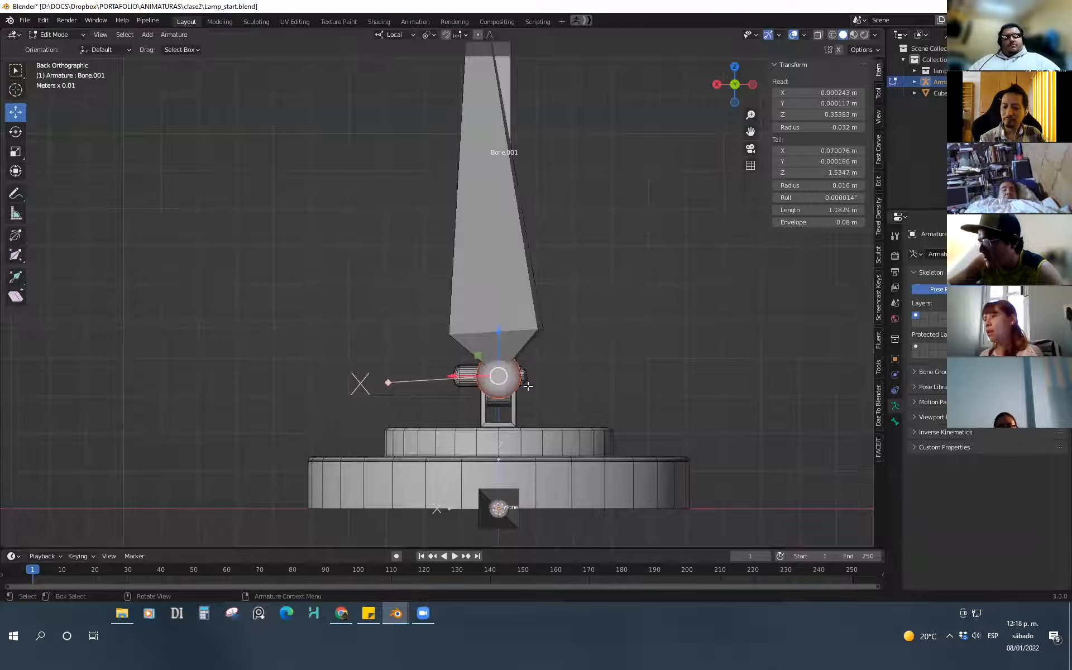
In Pose Mode, rotate Bone.001 about -50.8° around its local X axis to swing the lamp arm
key(ctrl+Tab)
click(520, 439)
middle_drag(520, 439, 561, 436)
drag(561, 438, 566, 478)
middle_drag(609, 469, 632, 396)
ctrl+middle_drag(632, 397, 620, 368)
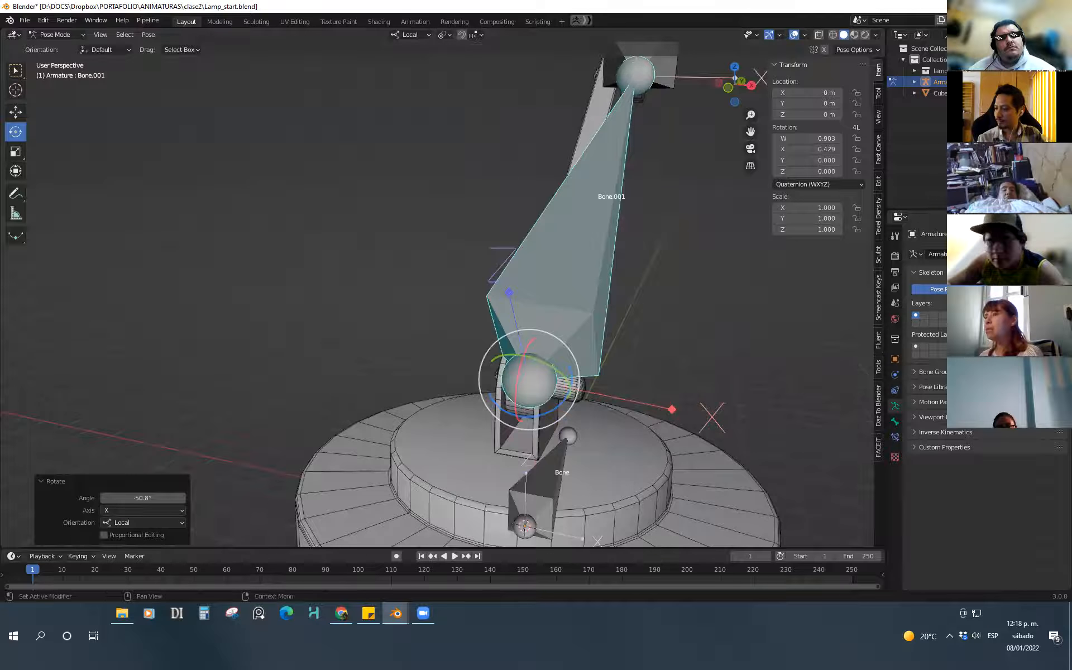
Temporarily hide the armature to examine how the tilted arm sits in the base bracket, and show it again
click(1052, 82)
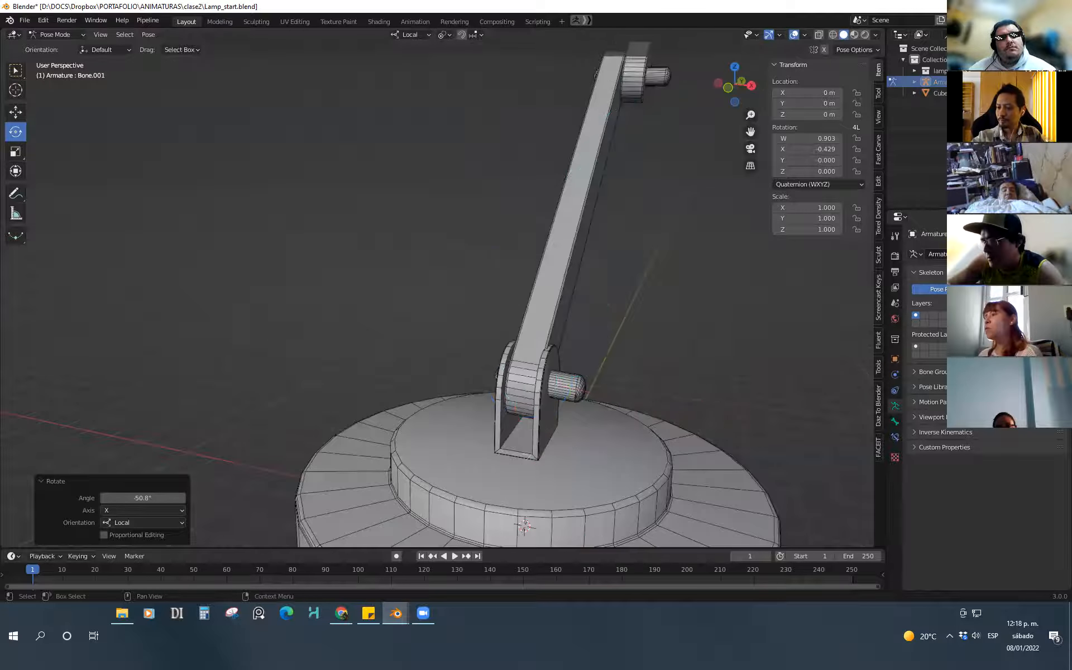
middle_drag(562, 388, 602, 398)
middle_drag(548, 348, 536, 316)
scroll(536, 316, up, 4)
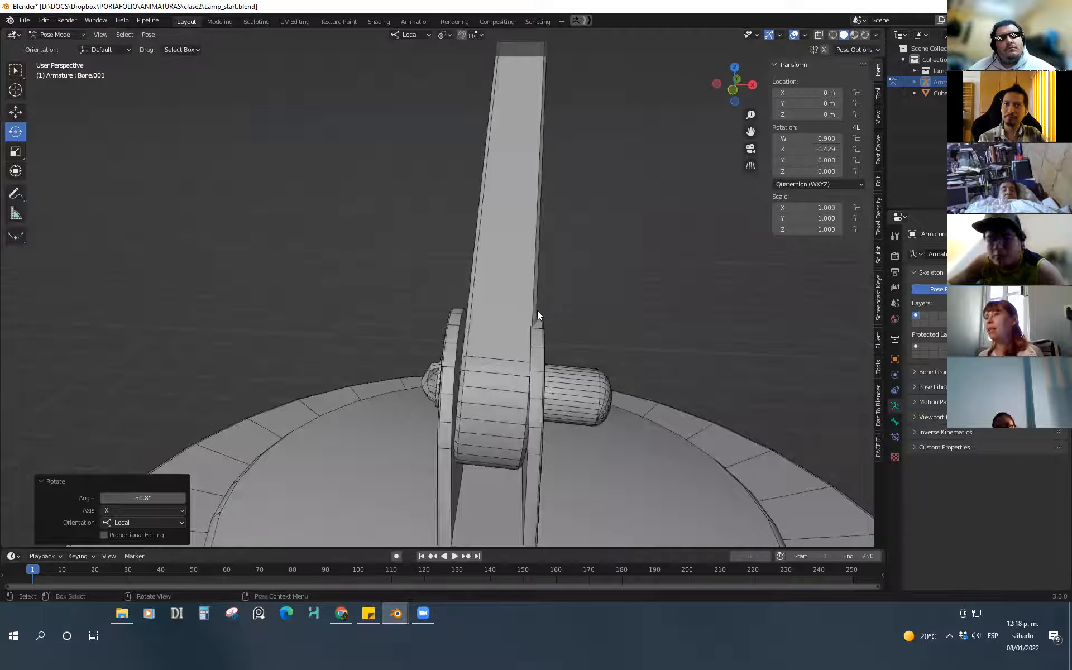
click(1052, 82)
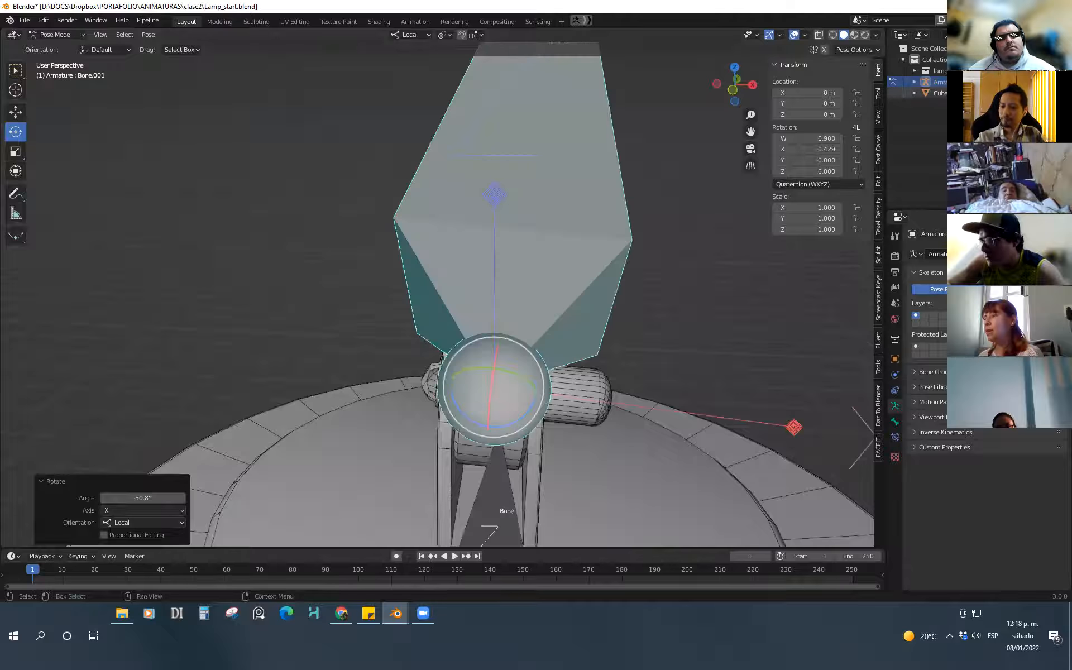
Rotate Bone.001 another -3.14° around its local X axis and hide the armature to examine the base joint
scroll(541, 364, down, 2)
drag(515, 380, 517, 374)
click(1053, 82)
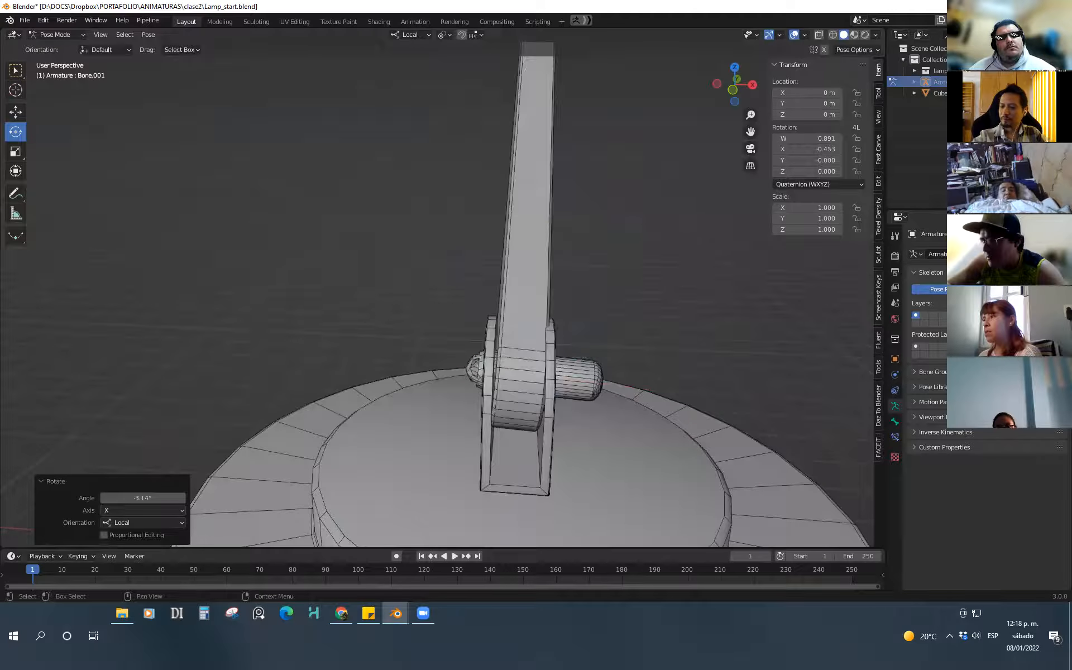
scroll(558, 393, down, 1)
middle_drag(515, 398, 515, 410)
scroll(512, 408, up, 2)
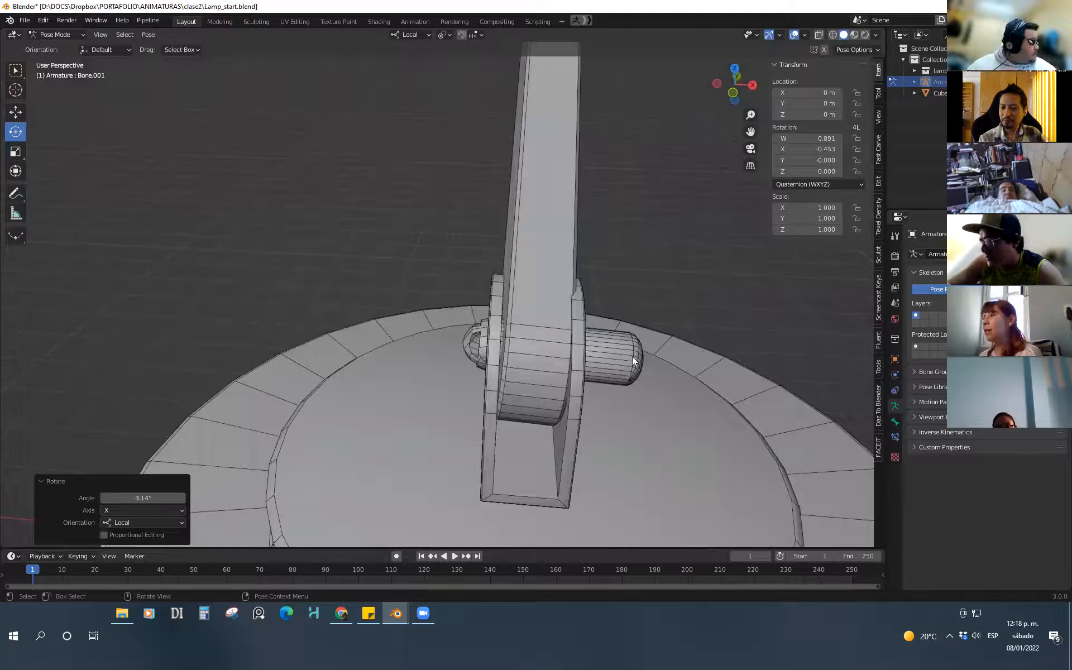
middle_drag(579, 352, 589, 300)
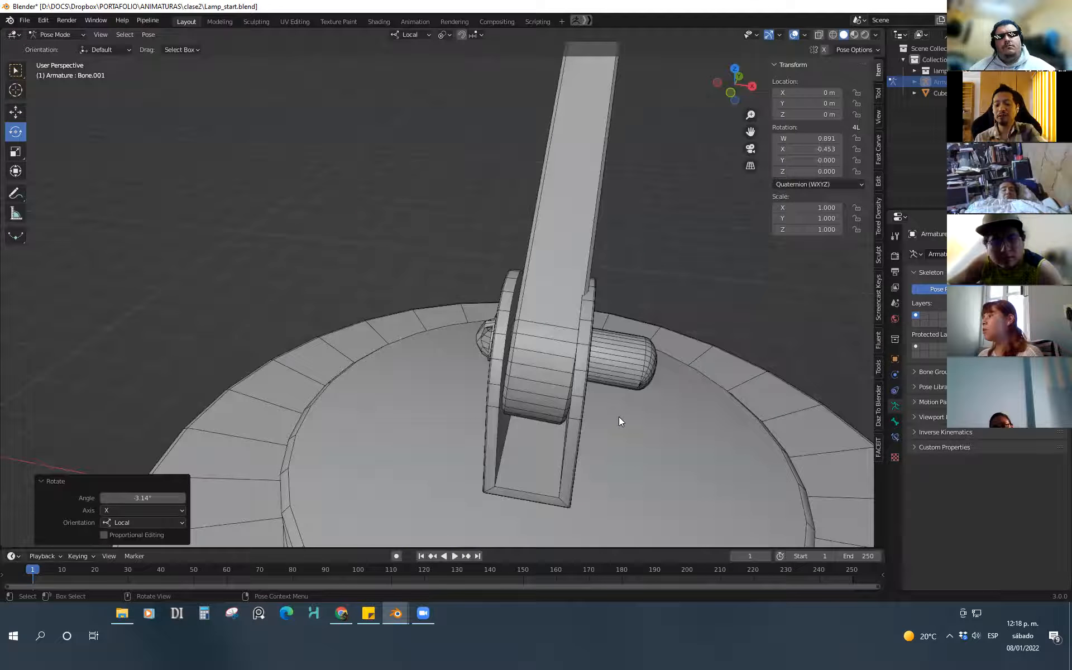
Undo the test rotations of Bone.001 so the lamp arm returns to its rest pose
key(ctrl+z)
key(ctrl+shift+z)
key(ctrl+z)
key(ctrl+z)
scroll(652, 395, down, 4)
shift+middle_drag(676, 386, 597, 425)
scroll(630, 436, down, 4)
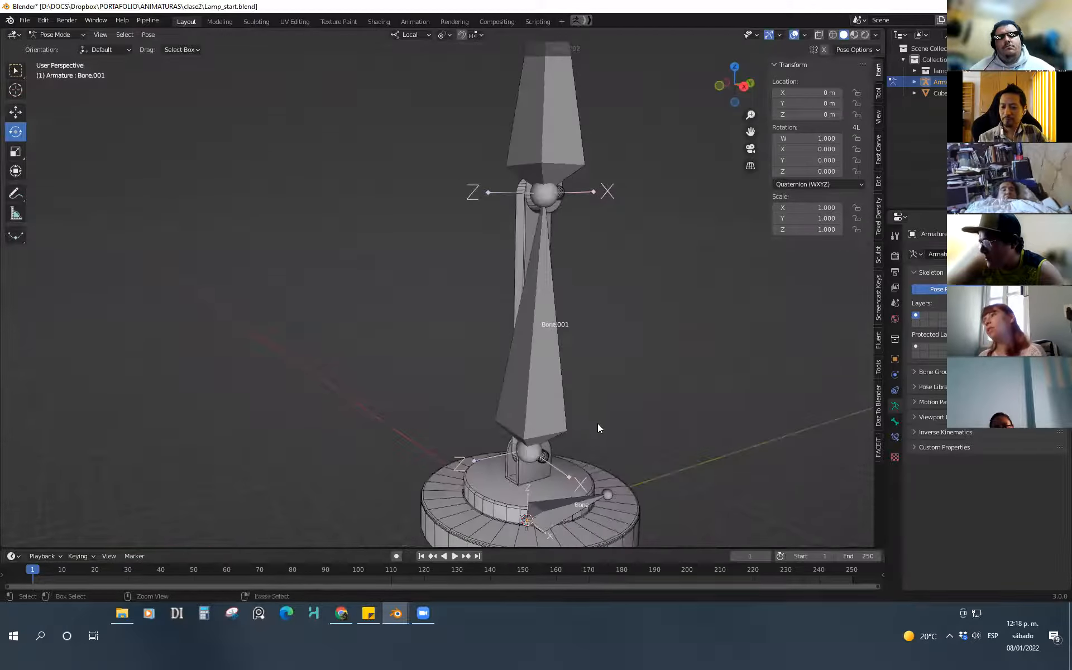
In Edit Mode, undo the realignment of Bone.002 and Bone.001 along the lamp arms
key(Tab)
key(ctrl+z)
key(ctrl+z)
key(ctrl+z)
key(ctrl+z)
key(ctrl+z)
key(ctrl+z)
key(ctrl+z)
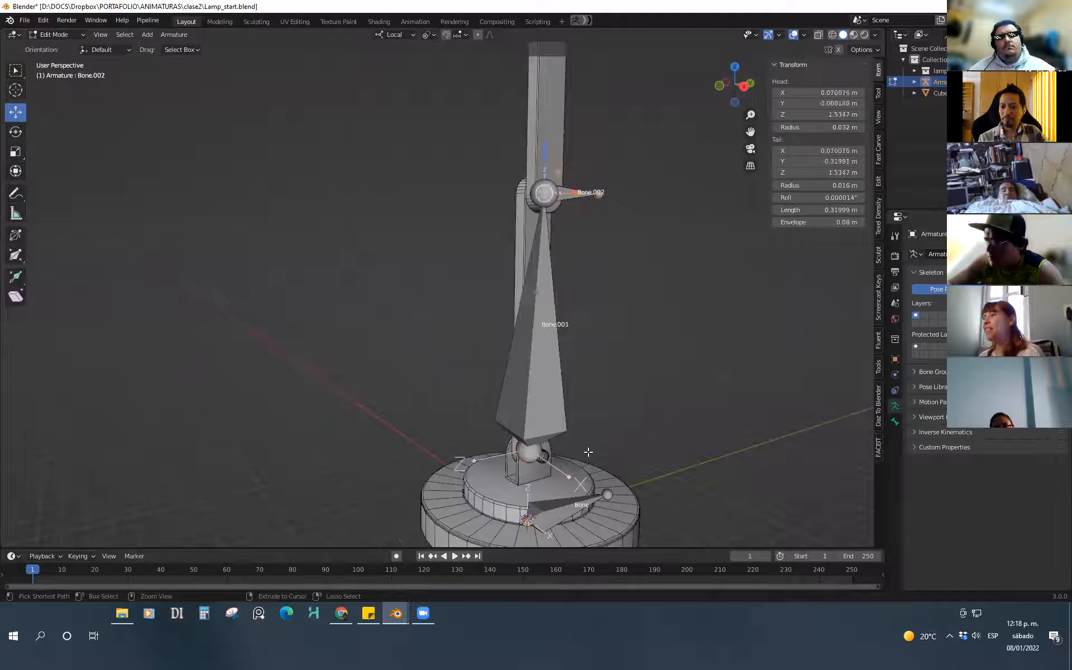
key(ctrl+z)
In Pose Mode, remove the Cube custom shape from Bone.002
middle_drag(588, 452, 542, 388)
key(ctrl+Tab)
click(522, 355)
click(562, 360)
click(525, 363)
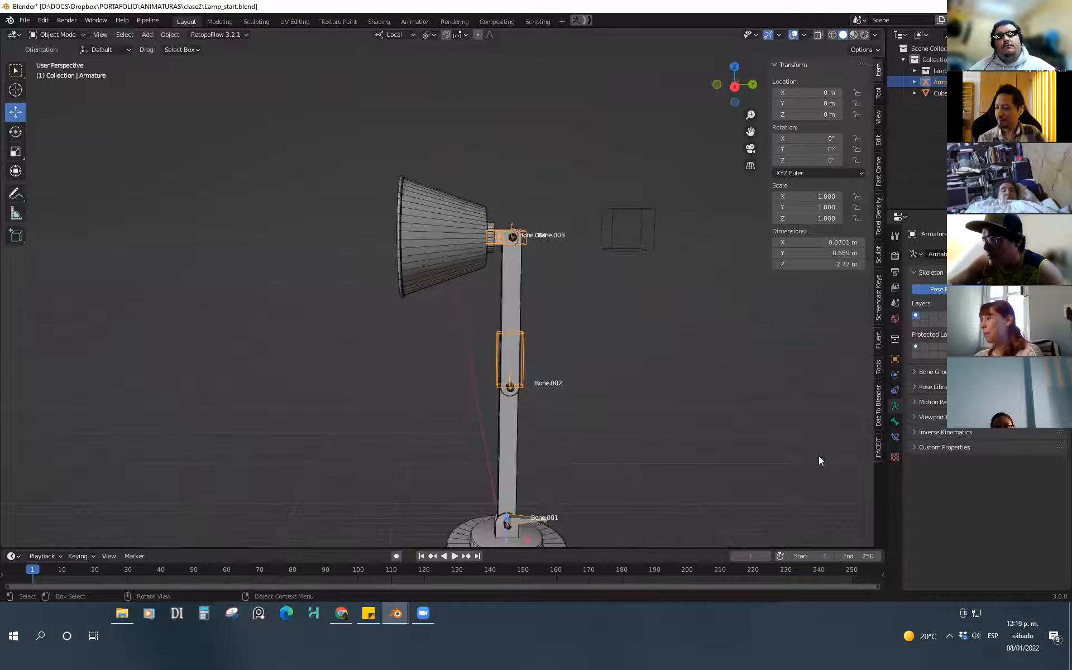
key(ctrl+Tab)
click(520, 426)
click(522, 358)
click(895, 421)
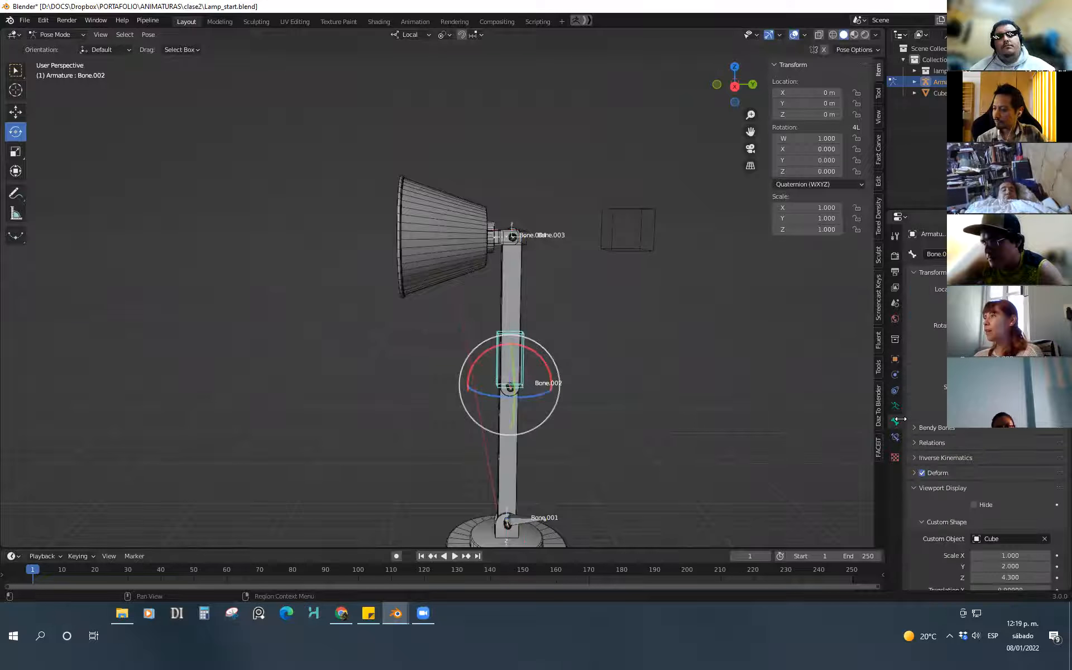
click(1043, 539)
middle_drag(633, 449, 531, 381)
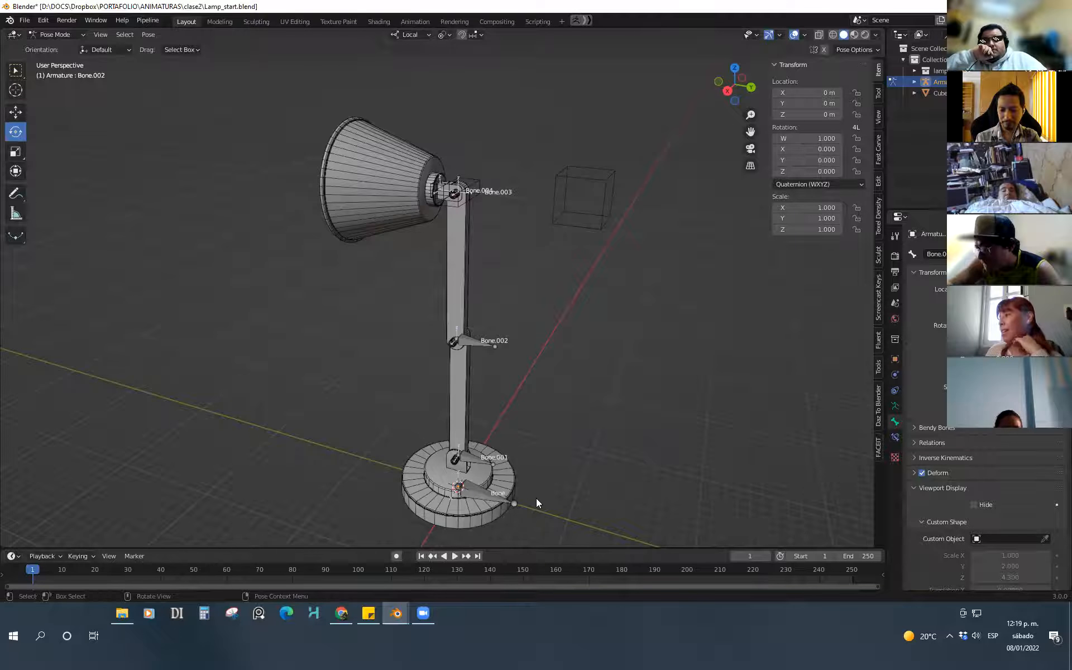
Switch to the mine_start.blend window to view the blocky character, and return to the lamp file
mouse_move(396, 613)
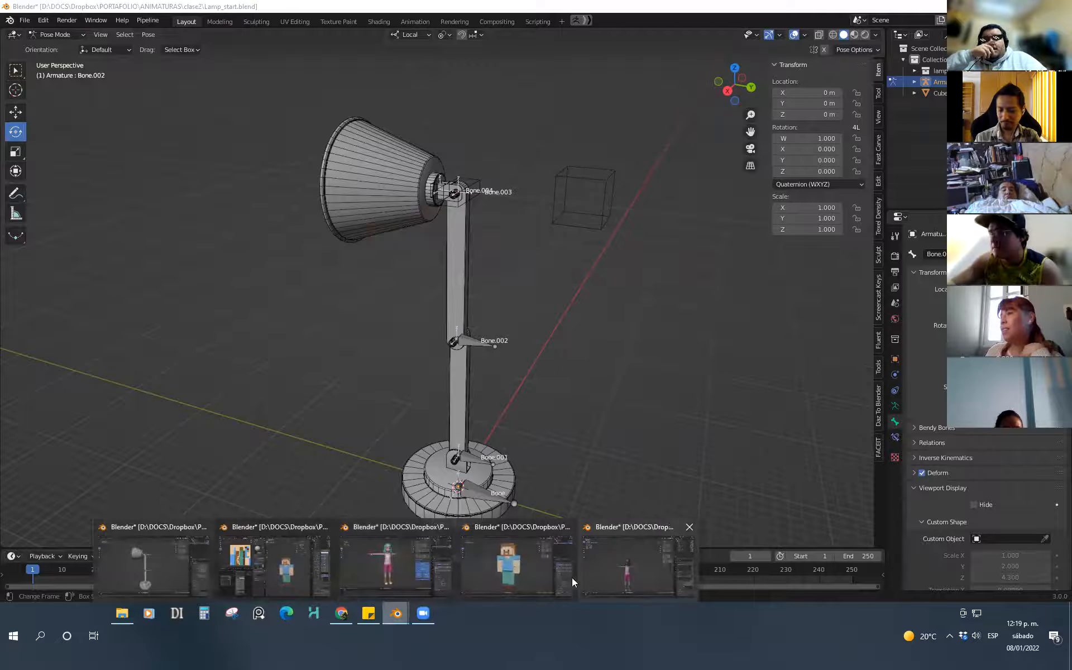
click(305, 572)
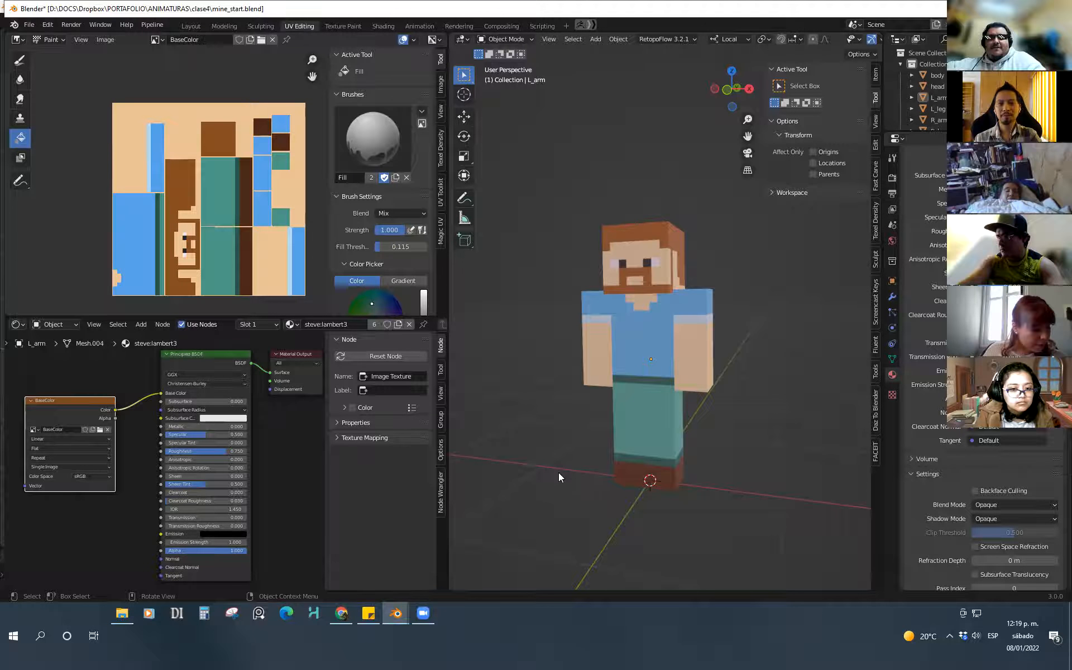
mouse_move(395, 613)
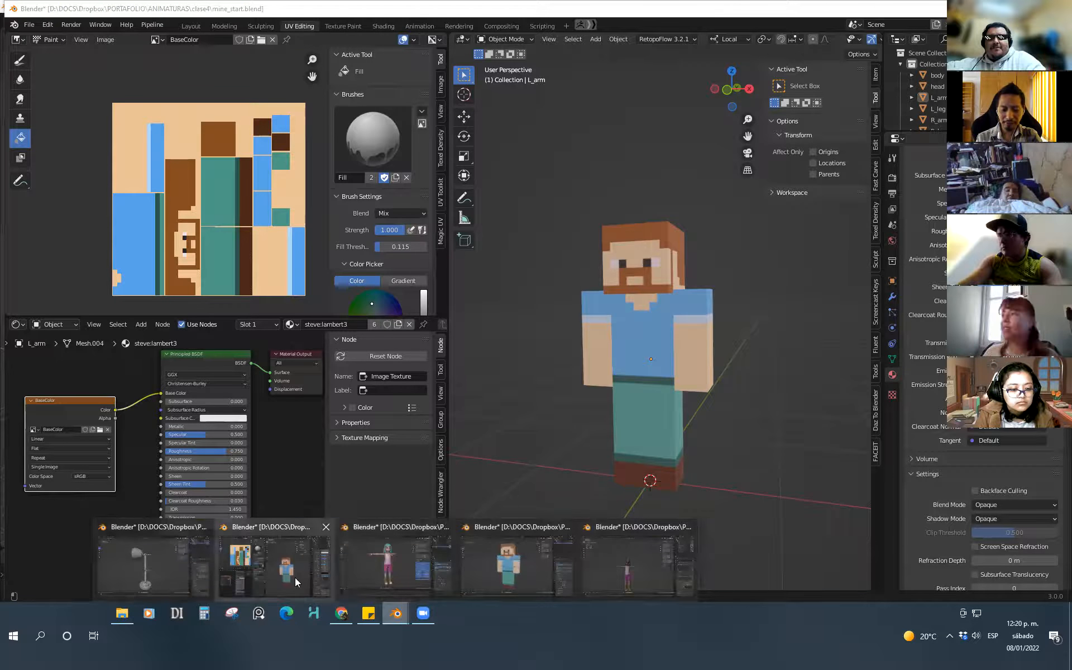
click(205, 578)
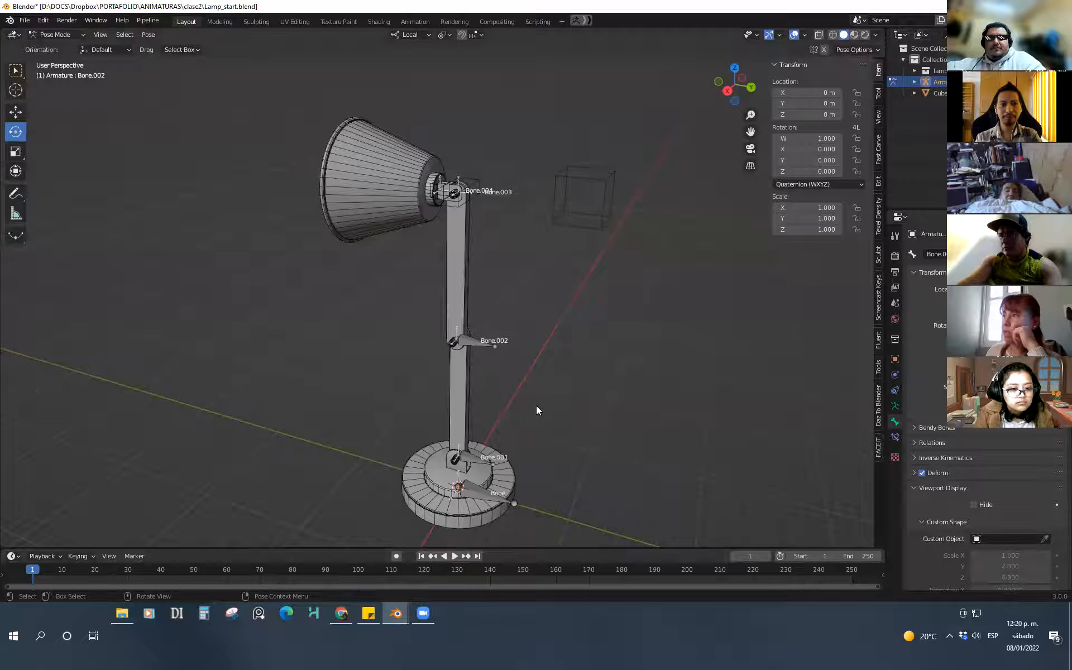
Select Bone.002 in Pose Mode, switch the armature to Edit Mode, and return it to Object Mode
click(486, 492)
middle_drag(555, 463, 480, 432)
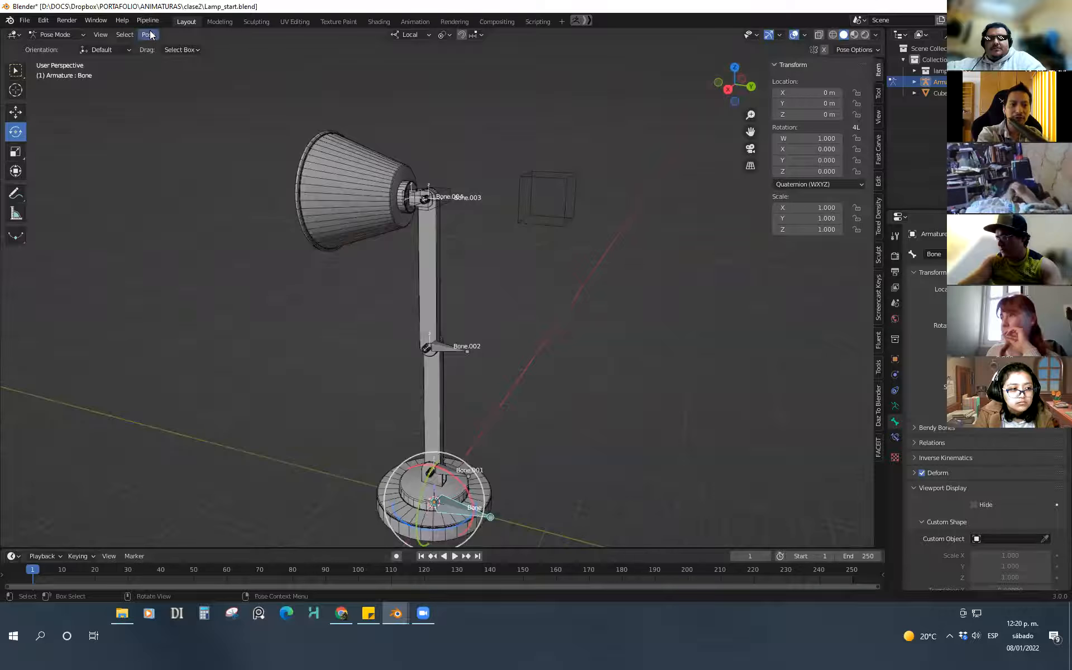
click(448, 348)
key(ctrl+Tab)
click(531, 351)
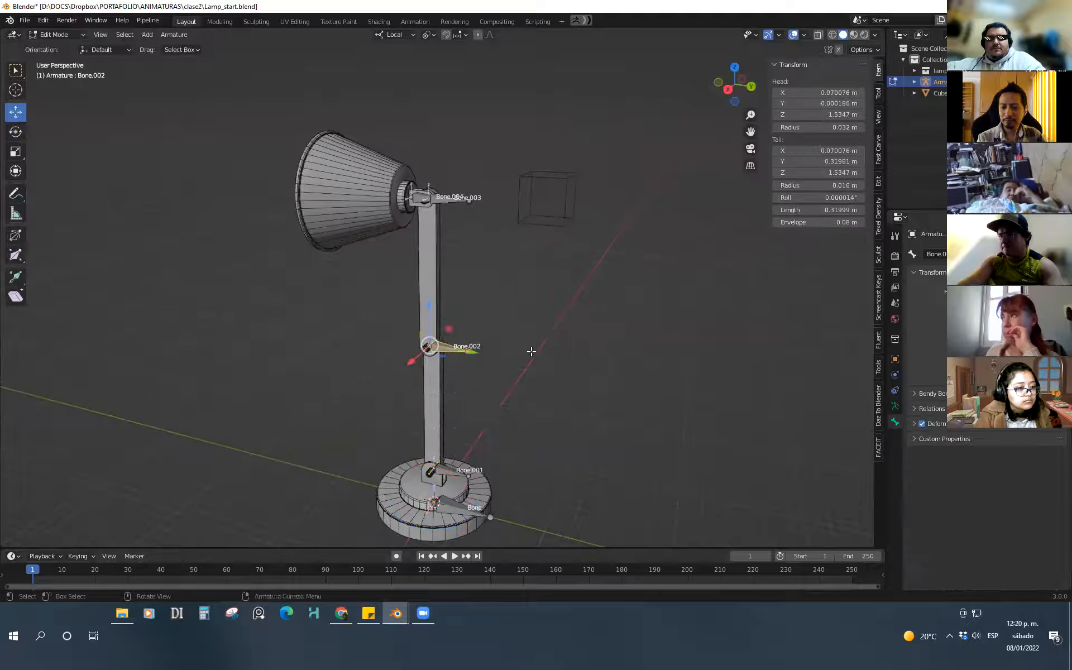
shift+middle_drag(531, 351, 533, 386)
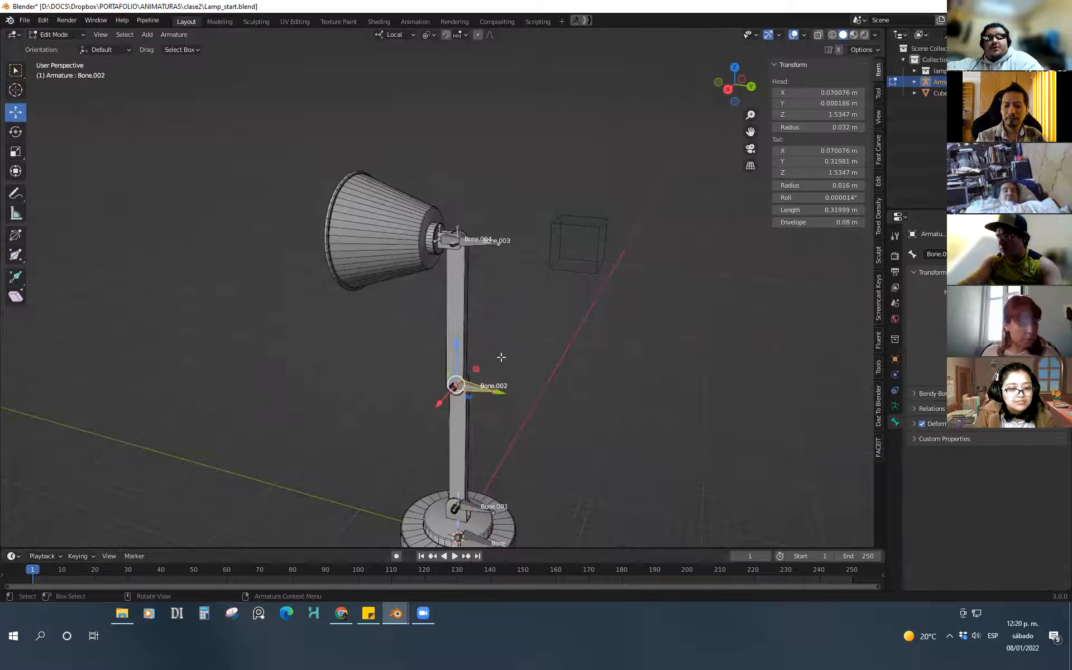
shift+middle_drag(501, 357, 501, 311)
key(ctrl+Tab)
click(418, 351)
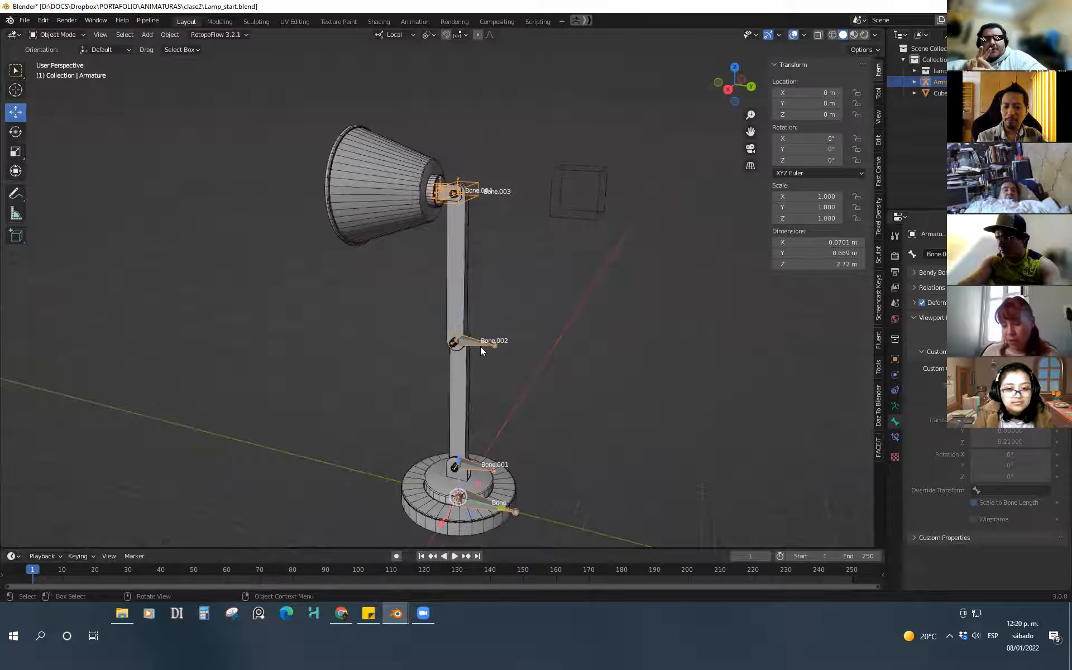
Show the available interaction modes with the armature selected and deselected, staying in Object Mode
key(ctrl+Tab)
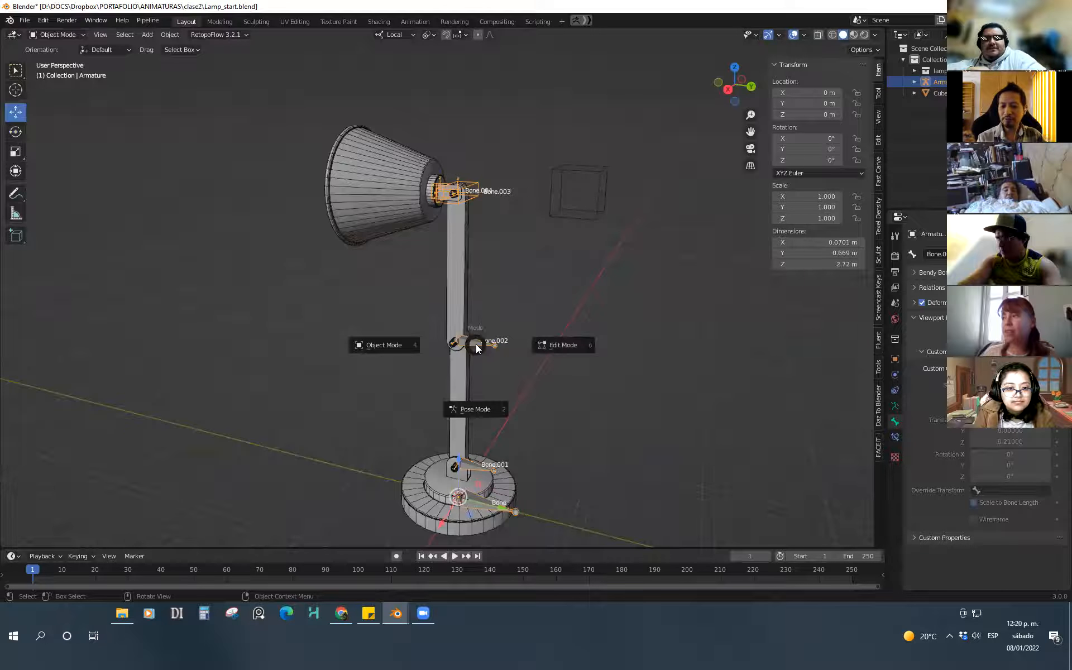
key(Escape)
click(575, 378)
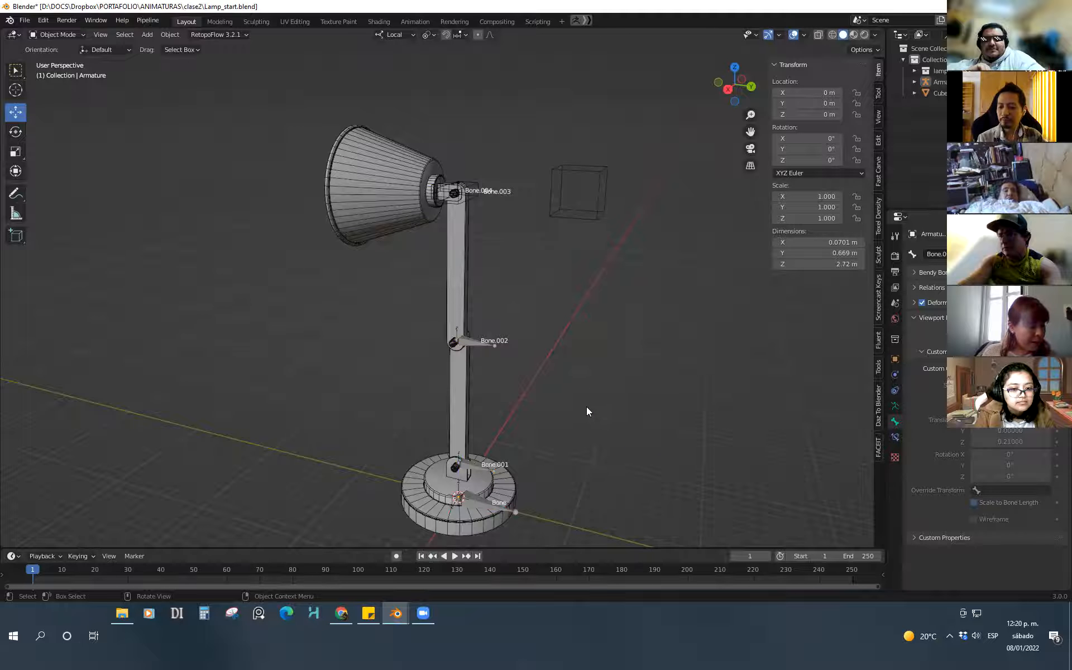
key(ctrl+Tab)
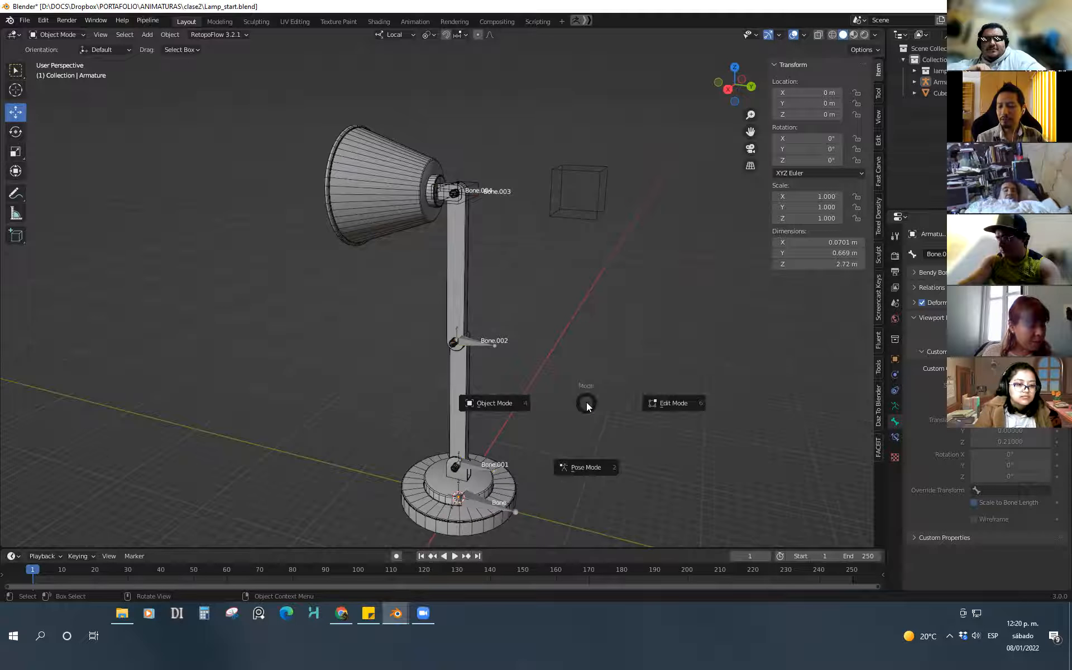
key(Escape)
click(494, 504)
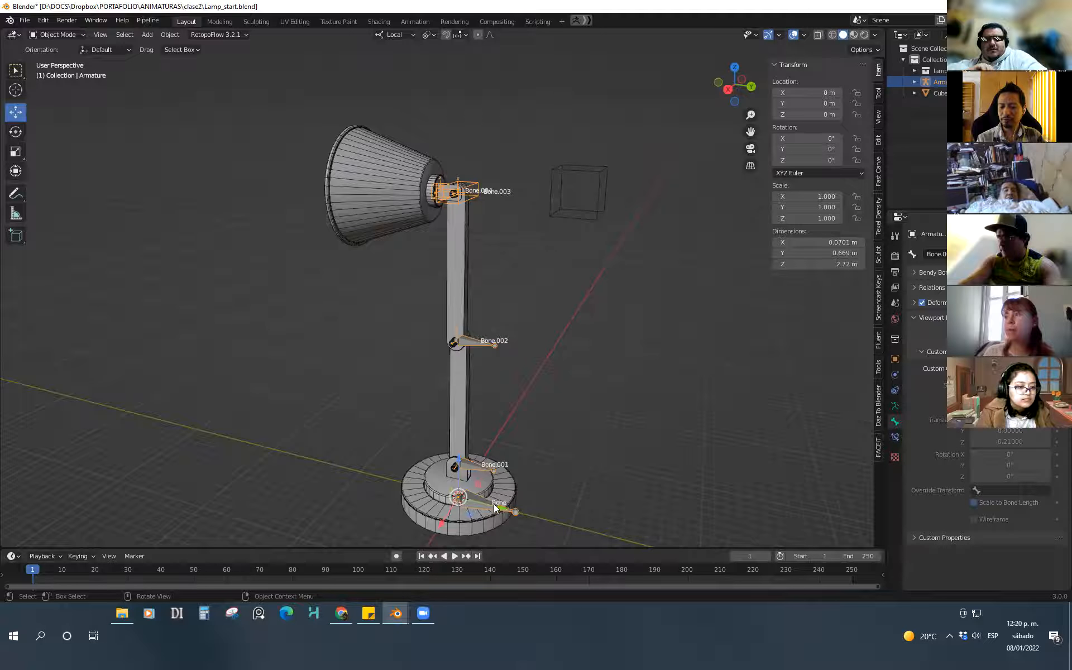
key(ctrl+Tab)
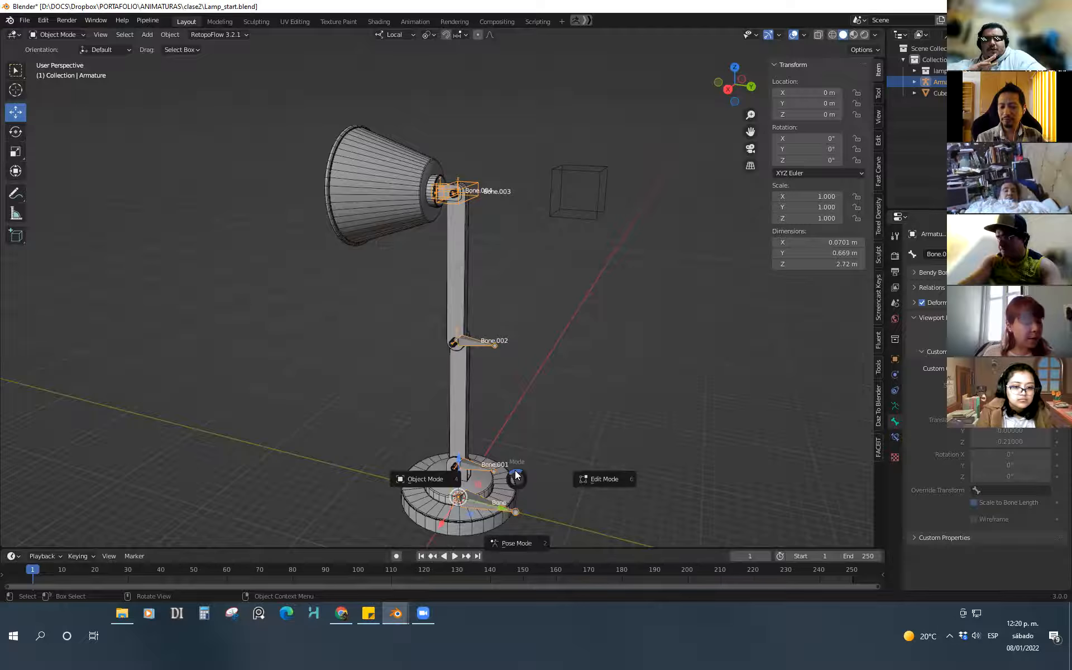
key(Escape)
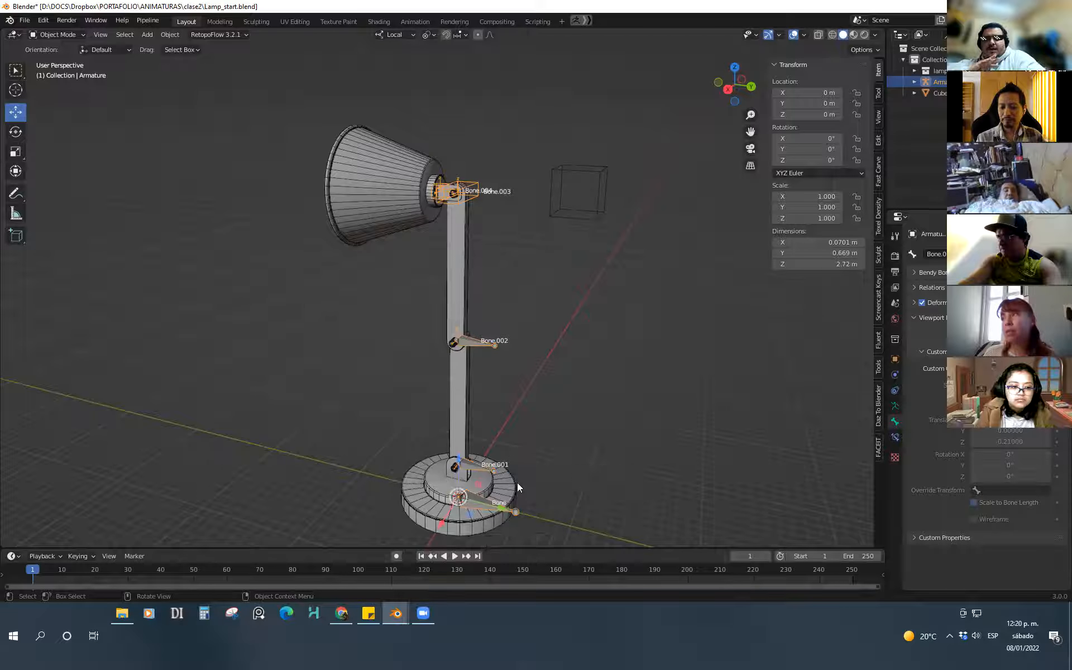
click(537, 421)
In the preferences, clear the add-on search and turn off Tab for Pie Menu in the Keymap settings
click(43, 20)
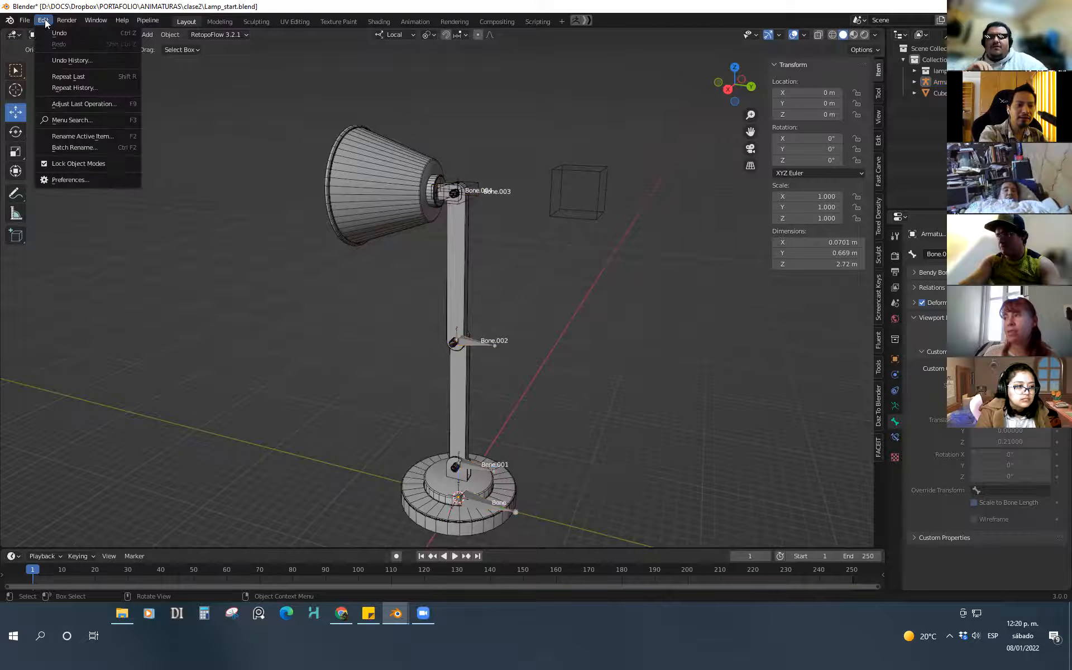
click(93, 180)
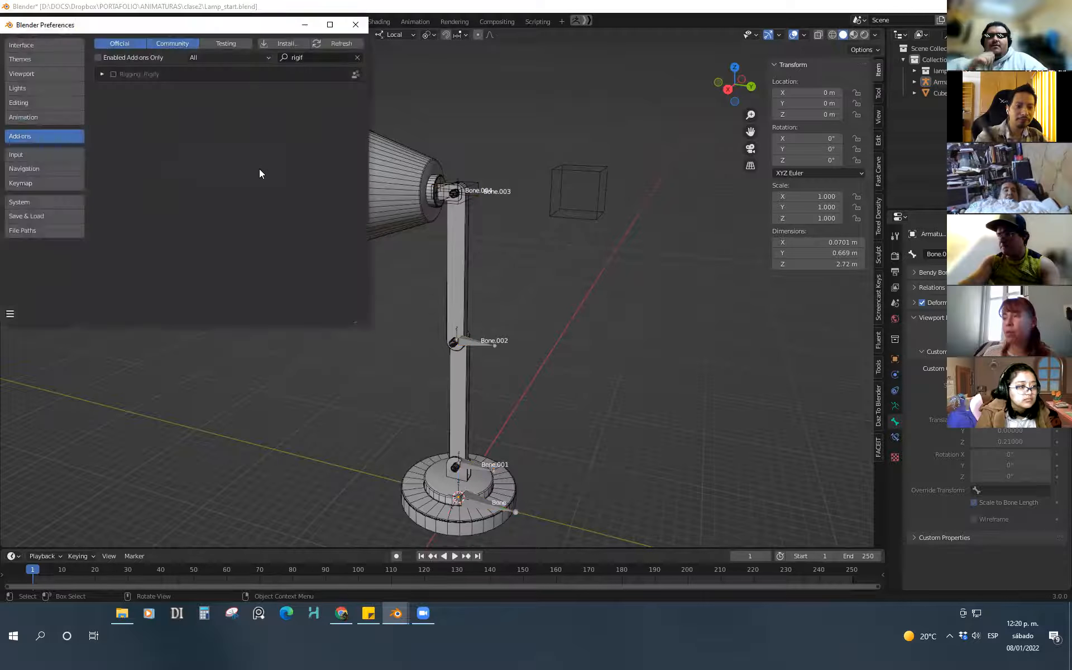
click(357, 57)
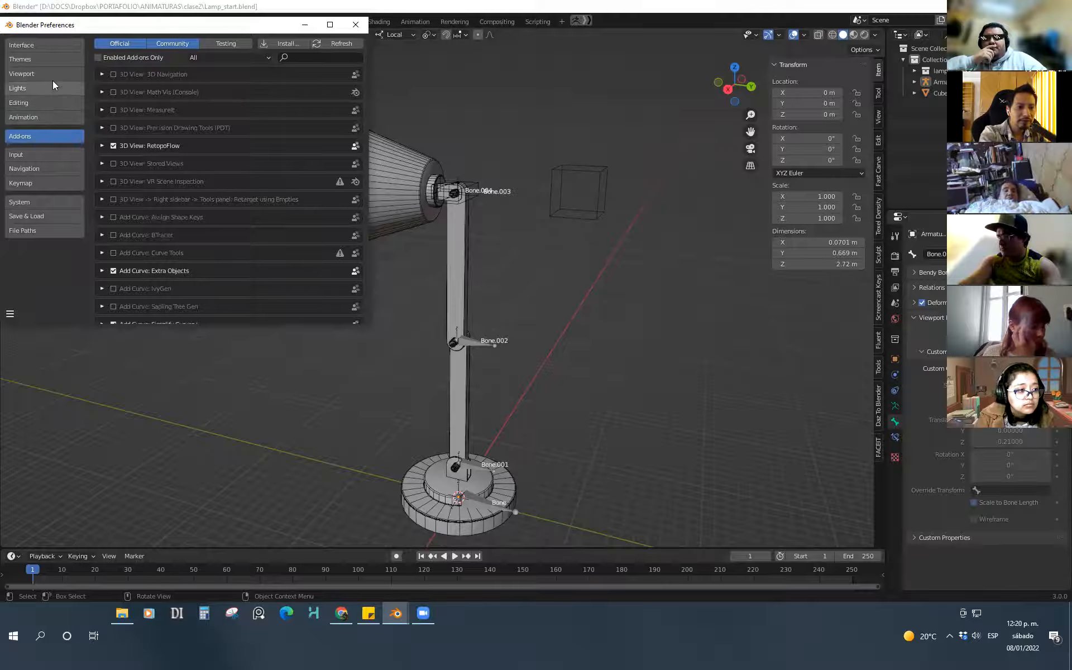
click(48, 45)
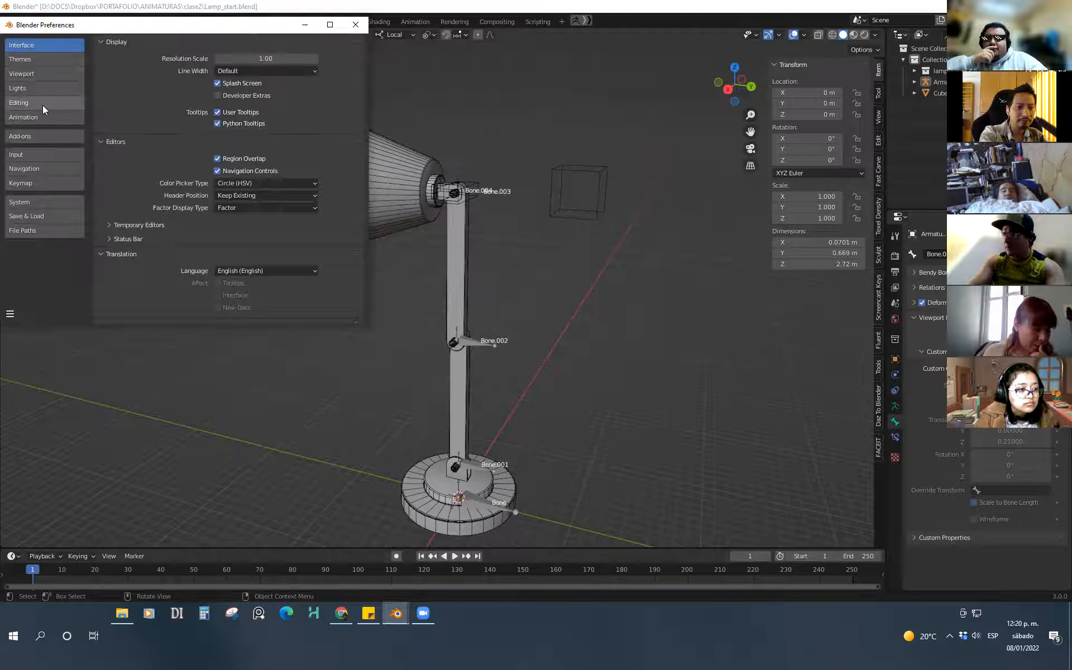
click(40, 157)
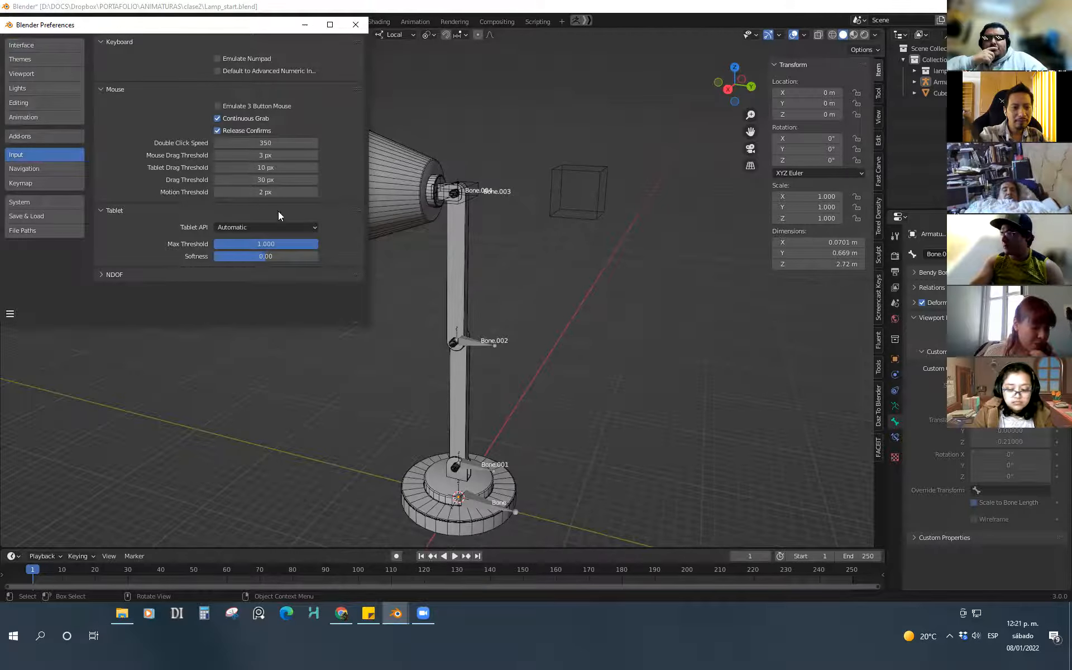
click(43, 168)
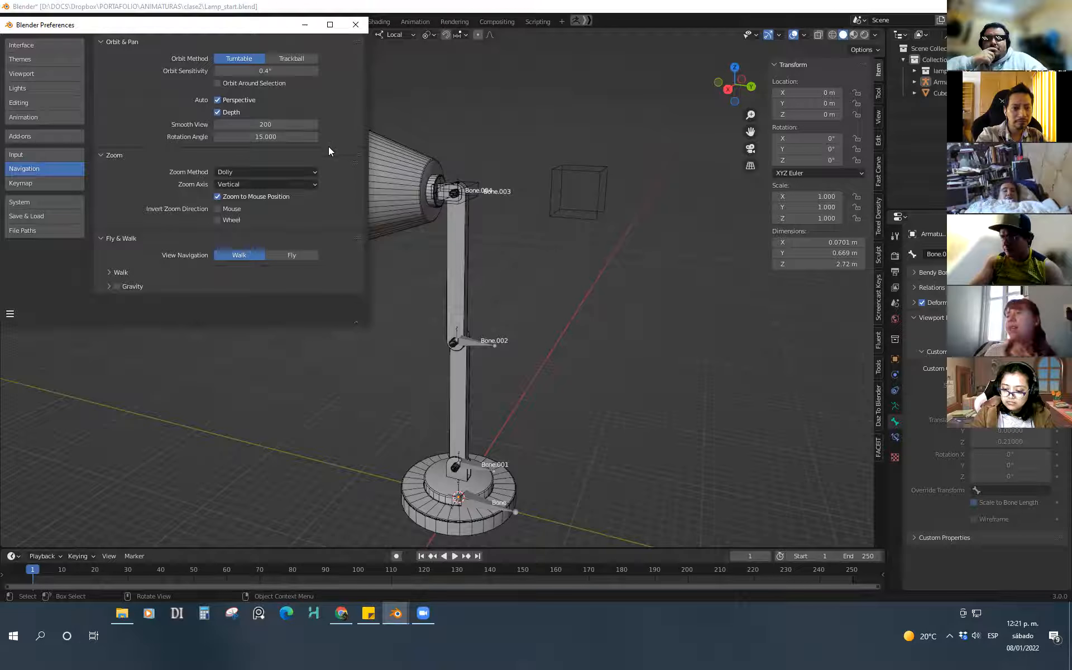
click(49, 182)
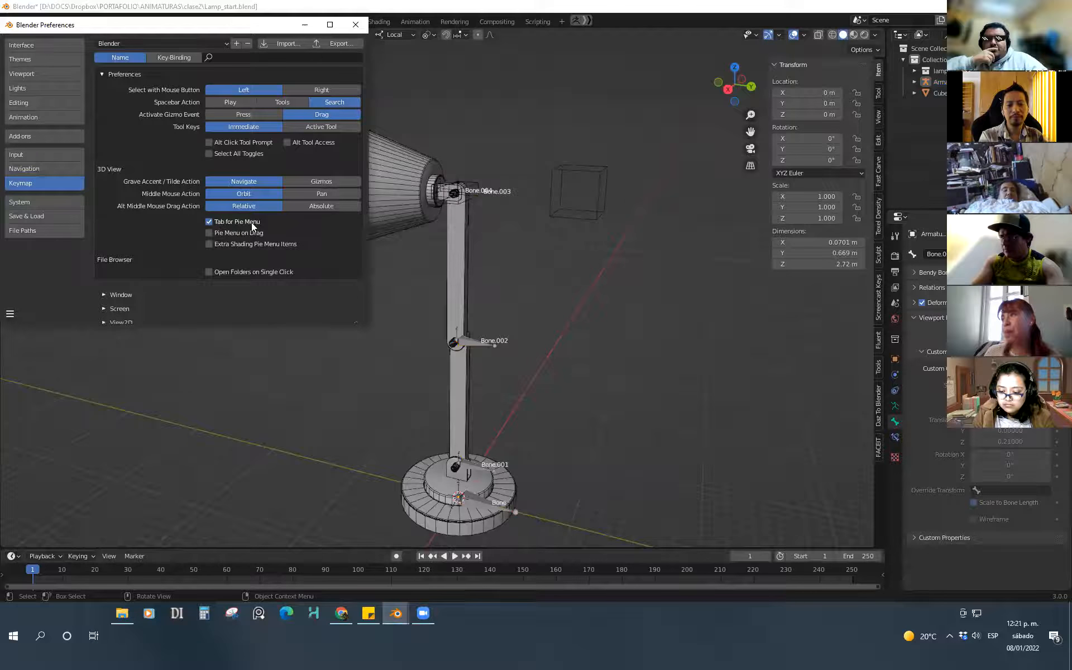
click(221, 224)
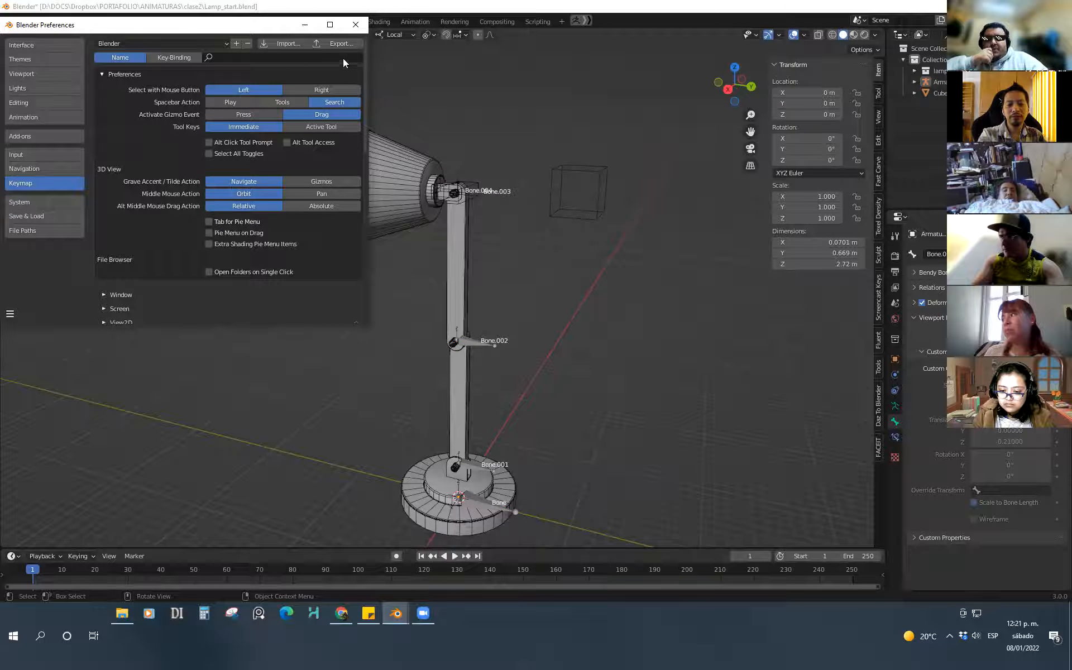
Toggle the armature repeatedly between Object Mode and Edit Mode to test the keymap setting, finishing in Object Mode
click(497, 363)
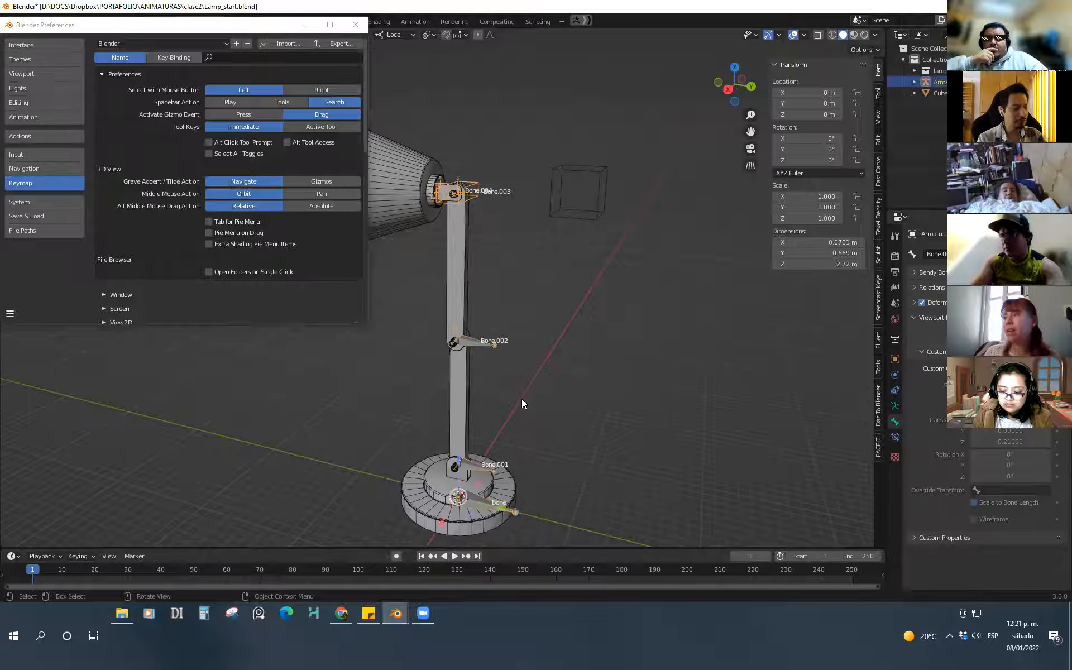
key(Tab)
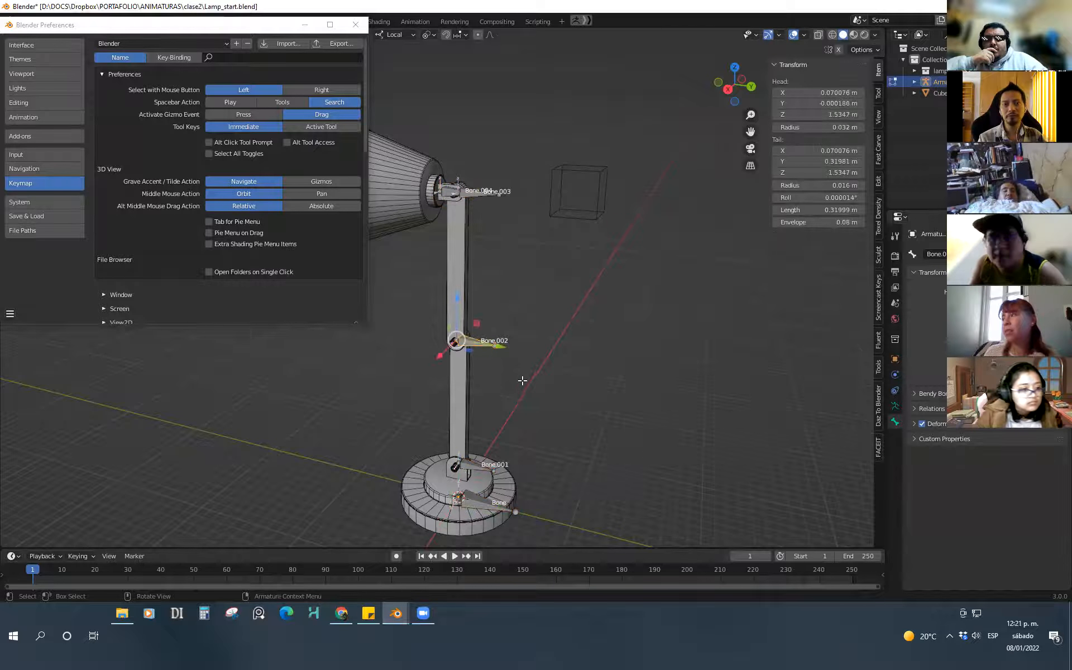
key(Tab)
key(Tab)
key(Tab)
key(Tab)
key(Tab)
key(Tab)
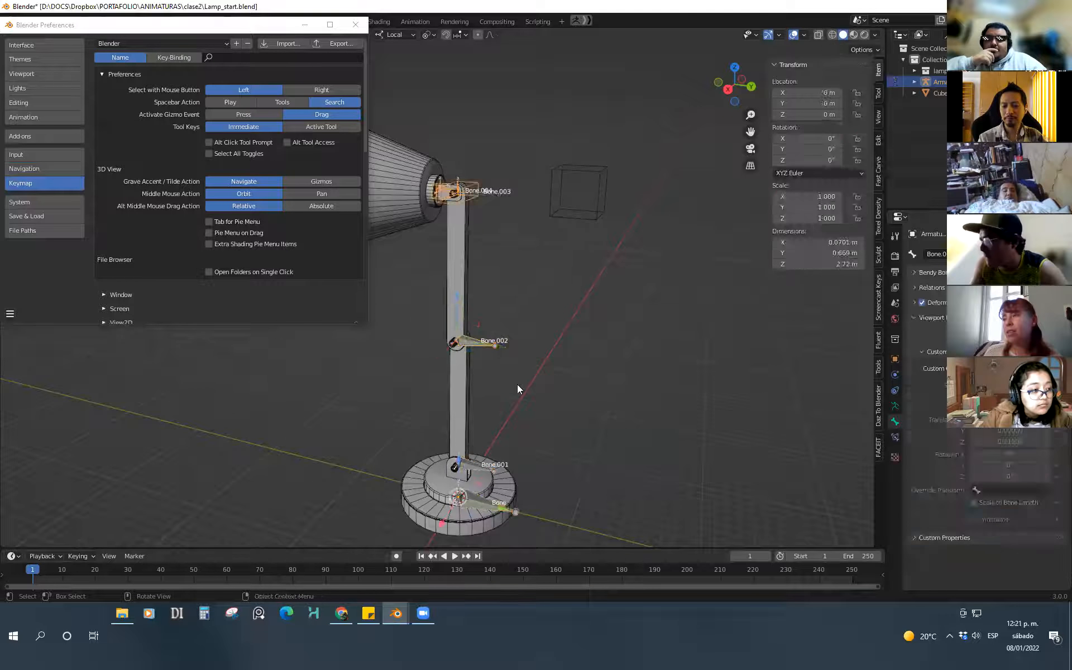
key(Tab)
key(Tab)
key(Tab)
key(Tab)
key(Tab)
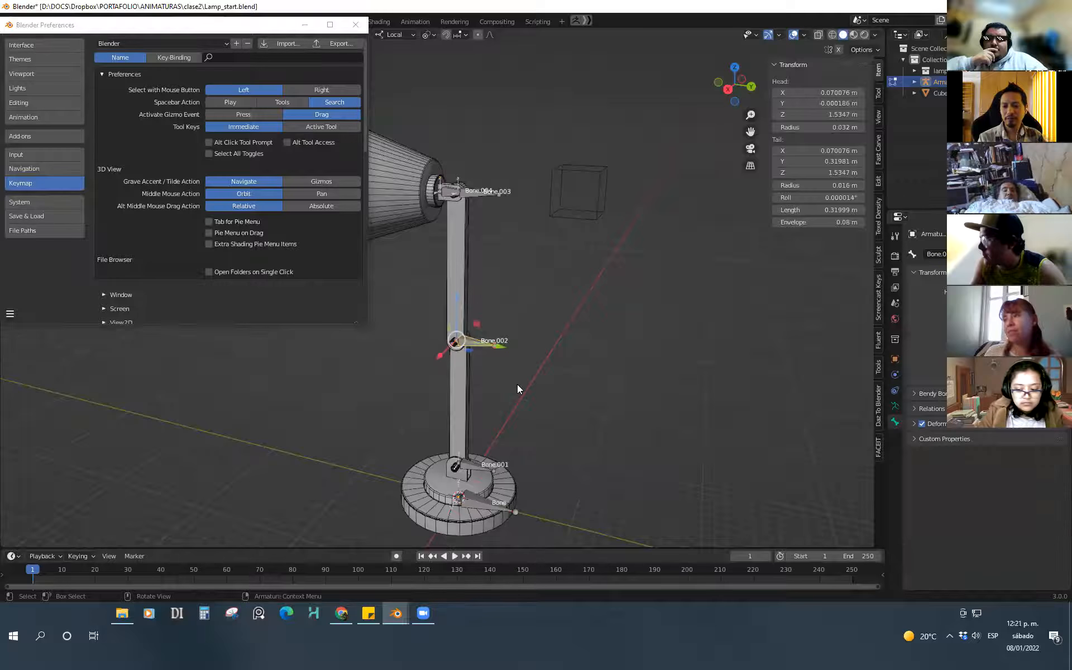
key(Tab)
key(Tab)
click(518, 384)
click(488, 356)
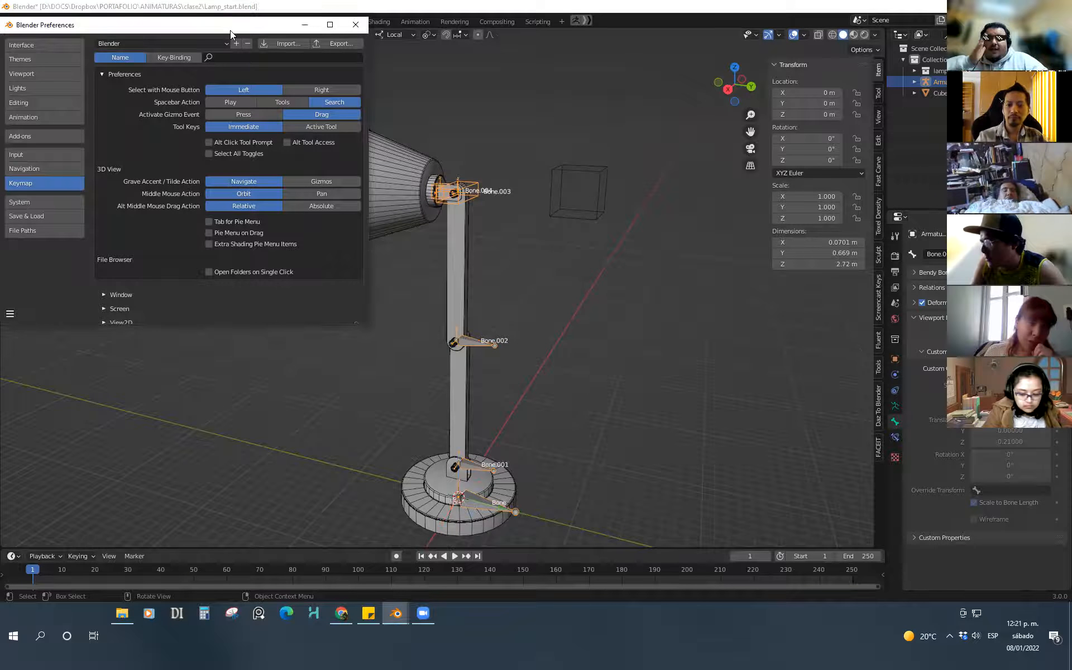
Move the preferences window aside and switch the armature through Pose Mode and Object Mode, finishing in Edit Mode
drag(230, 30, 836, 291)
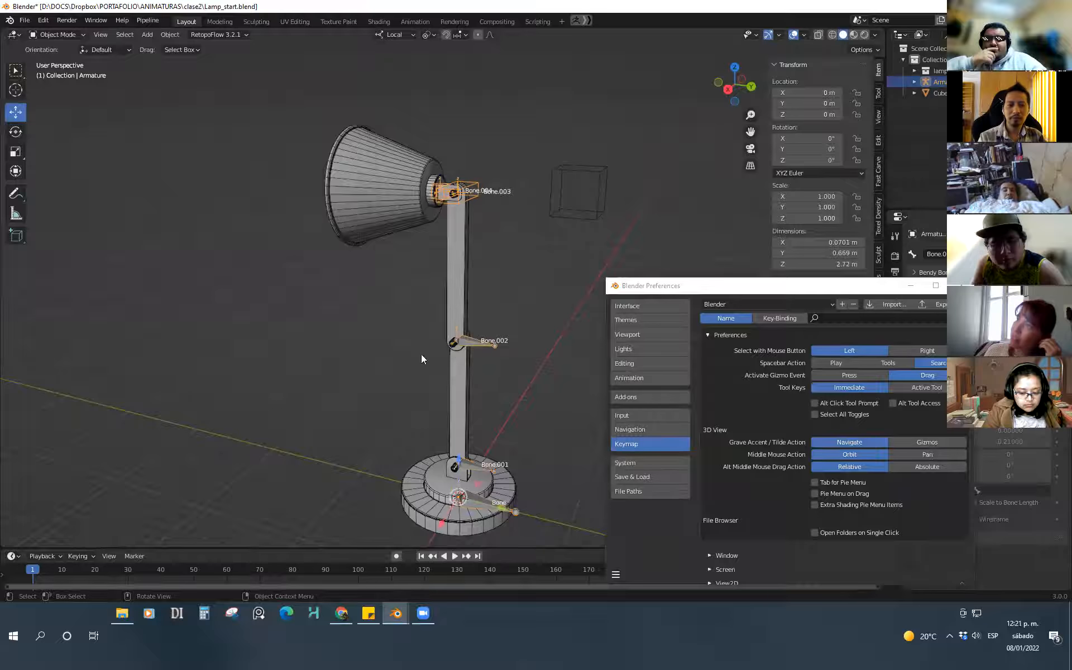
click(502, 346)
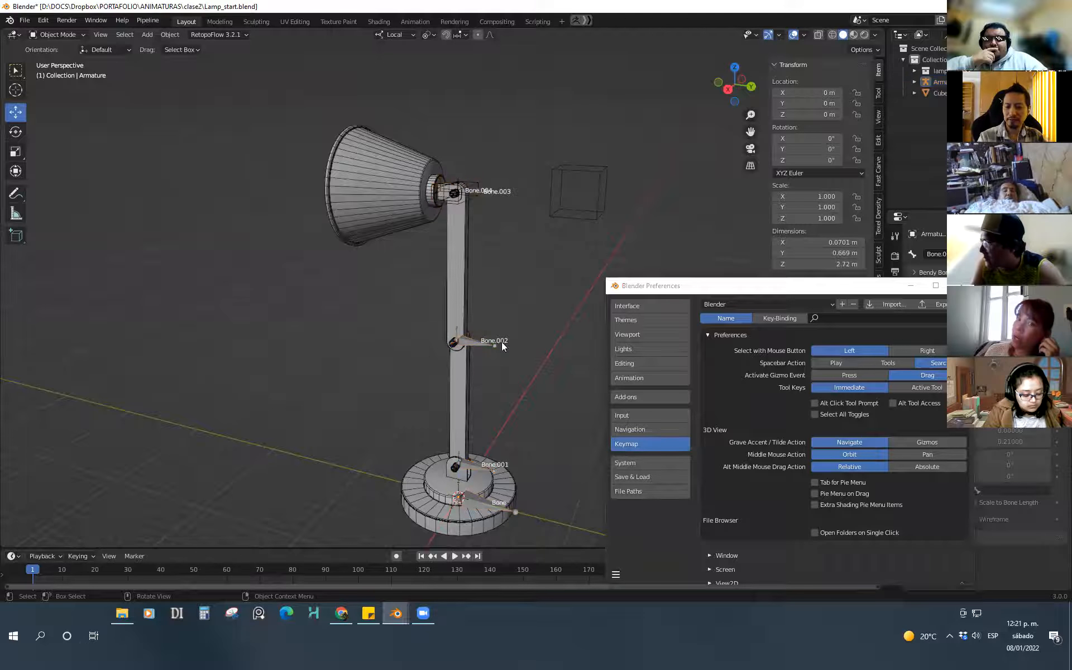
click(480, 506)
click(72, 34)
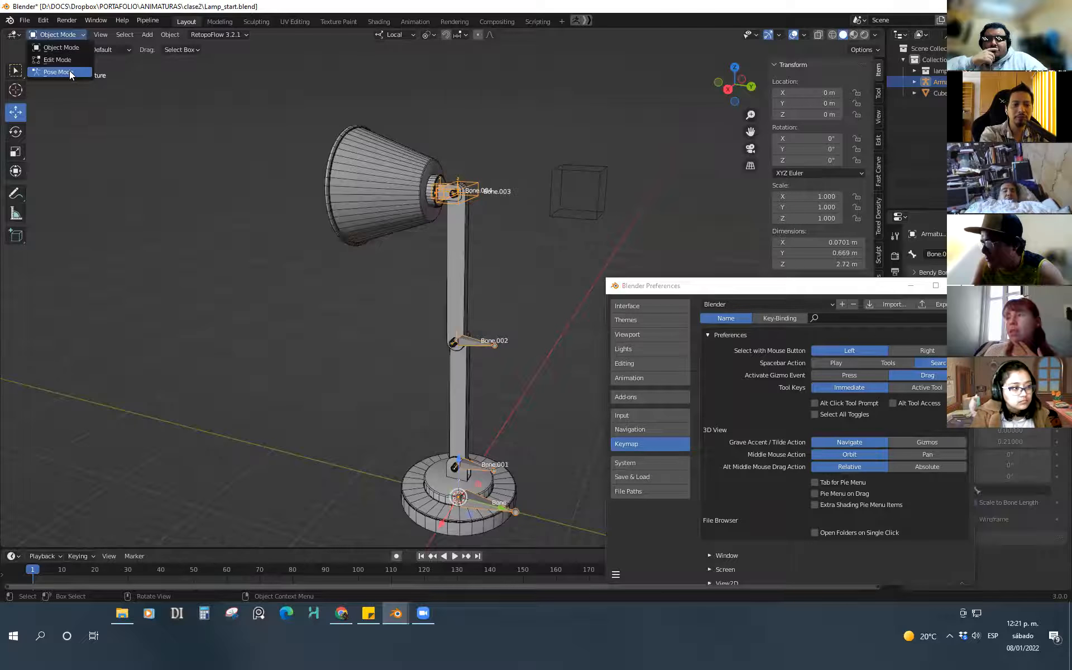
click(70, 72)
click(77, 34)
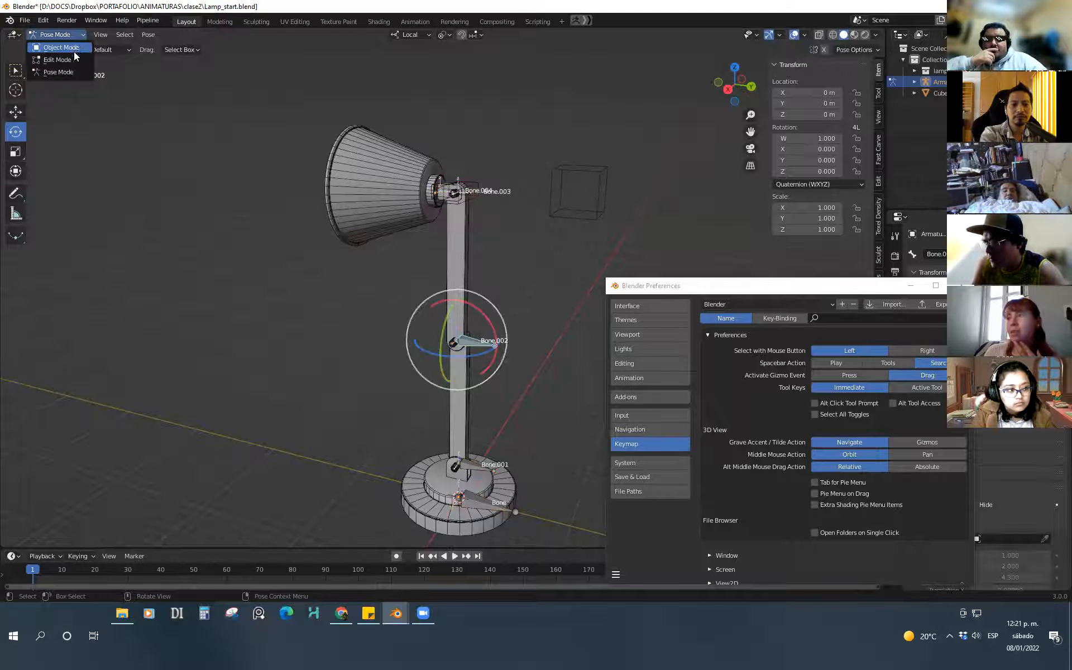
click(75, 60)
click(76, 35)
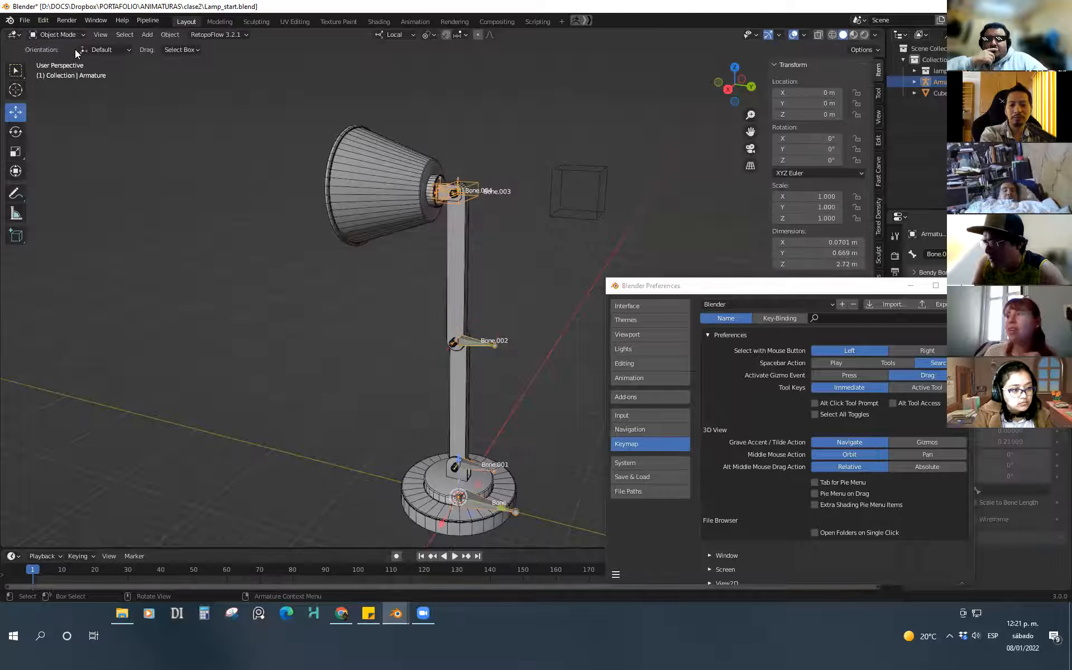
click(81, 35)
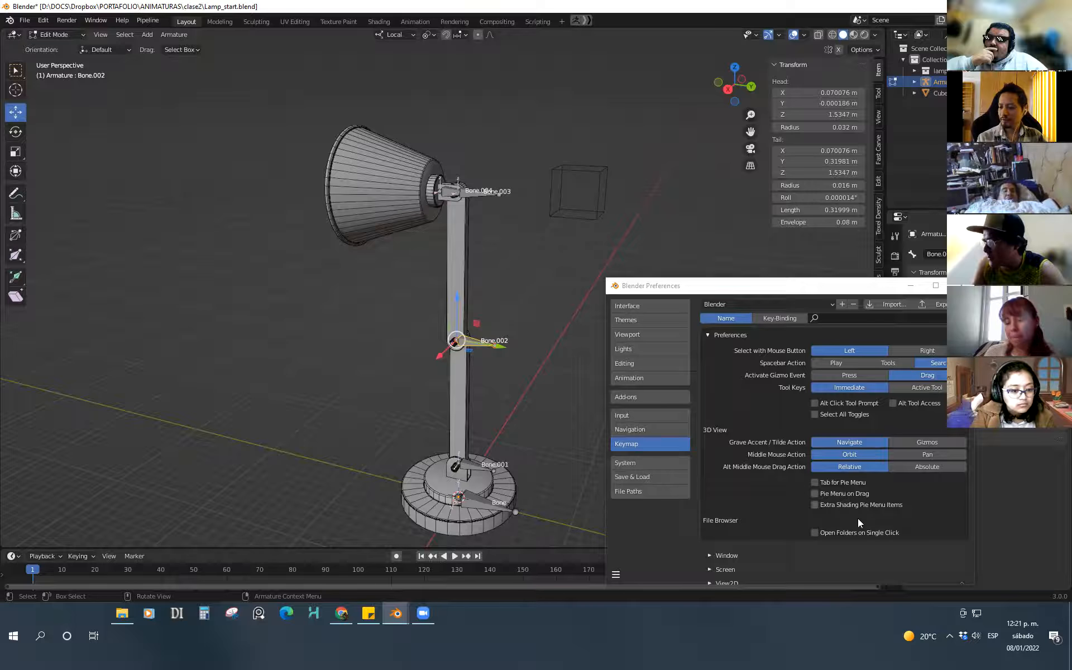
Turn on Tab for Pie Menu in the Keymap preferences and close the preferences window
drag(780, 287, 741, 233)
click(779, 429)
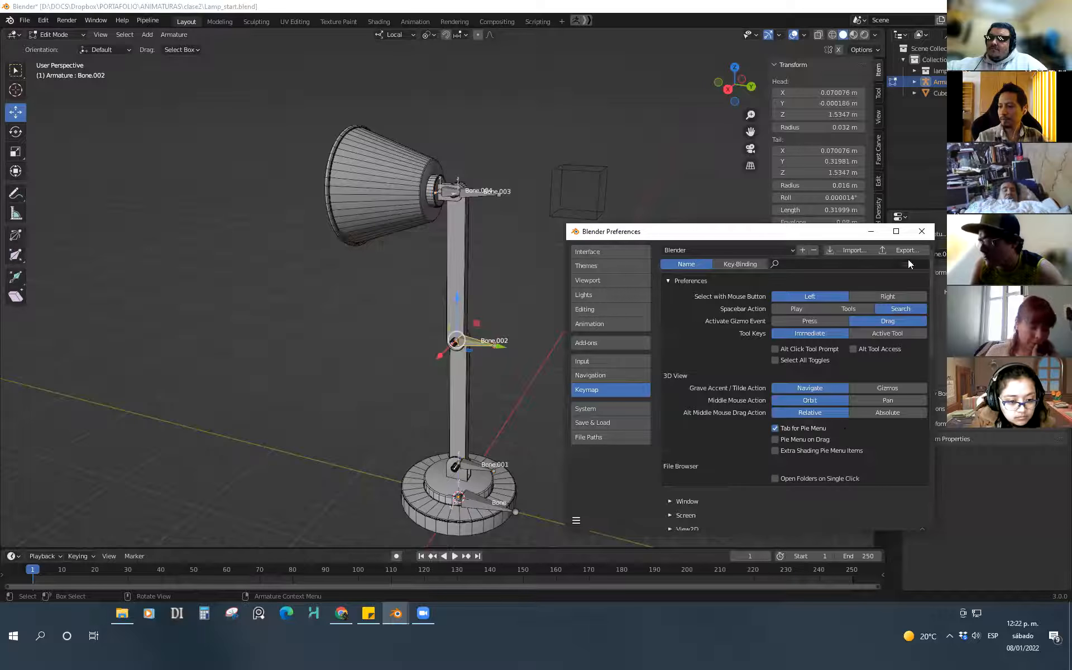
click(921, 231)
Use the mode pie menu to switch the lamp armature to Object Mode, Pose Mode and back to Edit Mode
key(Tab)
click(428, 464)
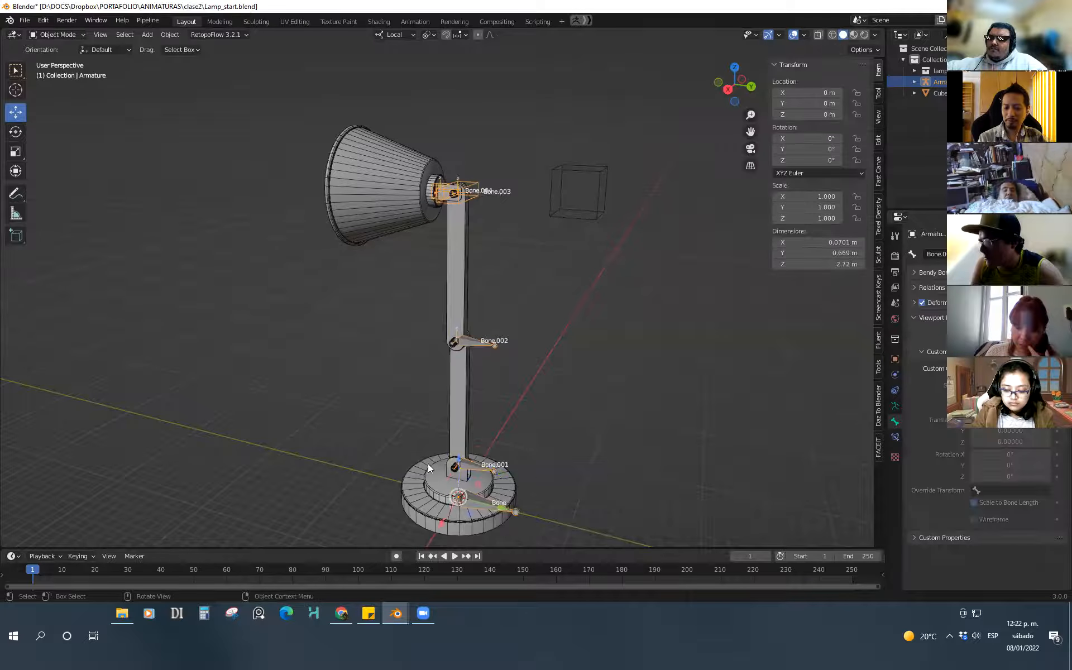
key(Tab)
click(479, 408)
click(477, 345)
key(Tab)
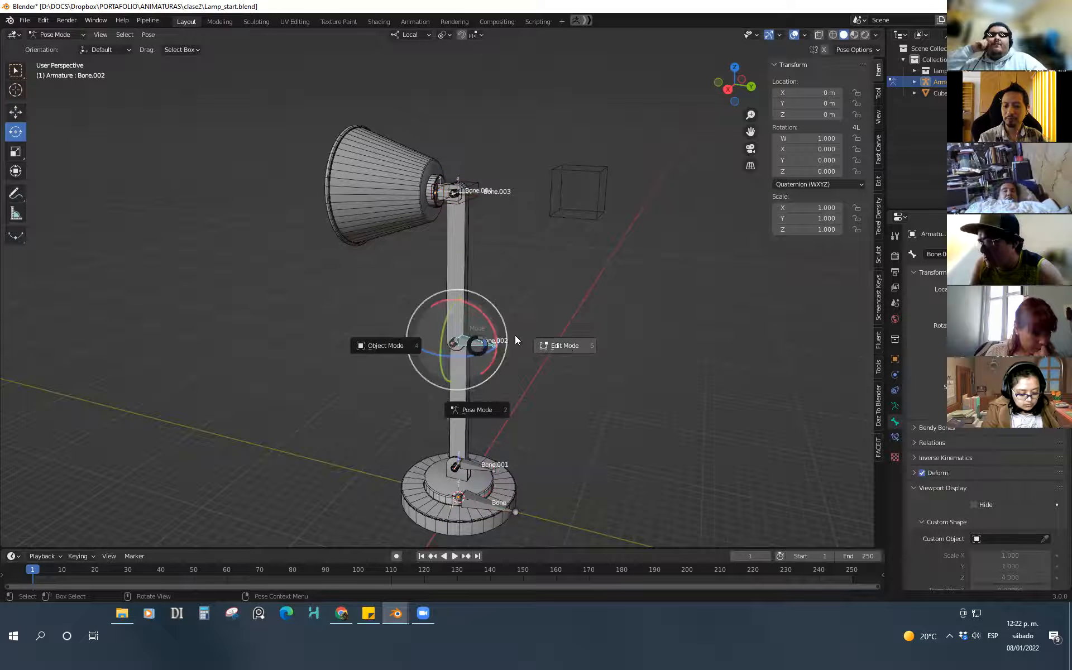
click(561, 345)
Switch the lamp armature from Edit Mode to Pose Mode with the mode pie menu
key(Tab)
click(483, 382)
click(537, 385)
middle_drag(537, 385, 553, 481)
click(501, 400)
middle_drag(531, 391, 460, 377)
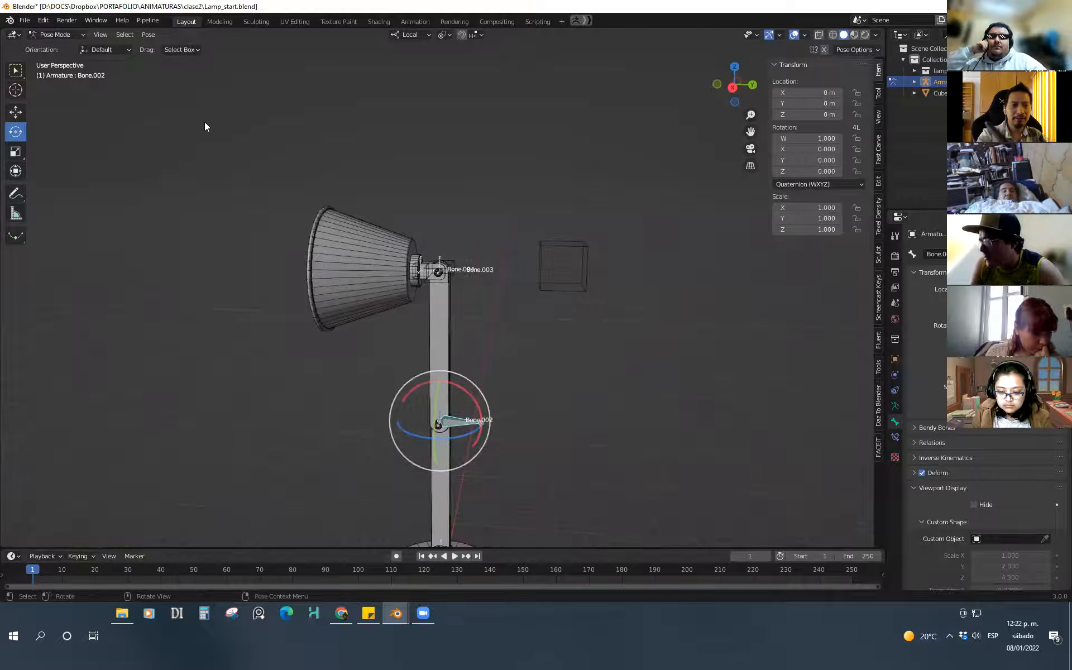
Return the armature to Edit Mode and review the commands available for adding and editing bones
key(ctrl+Tab)
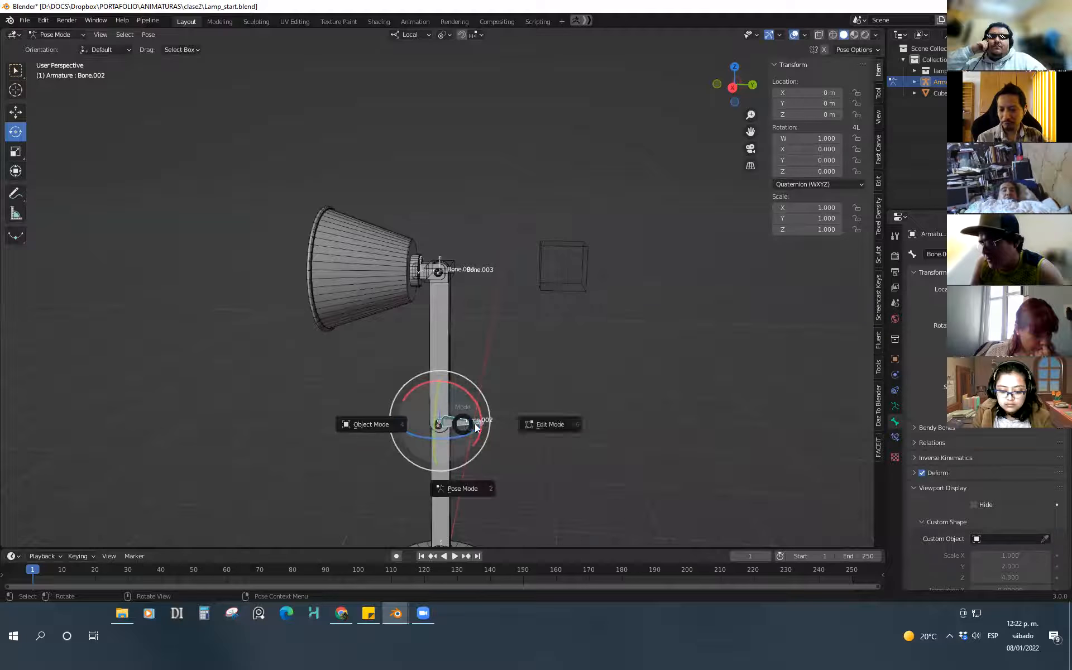
click(492, 427)
click(147, 35)
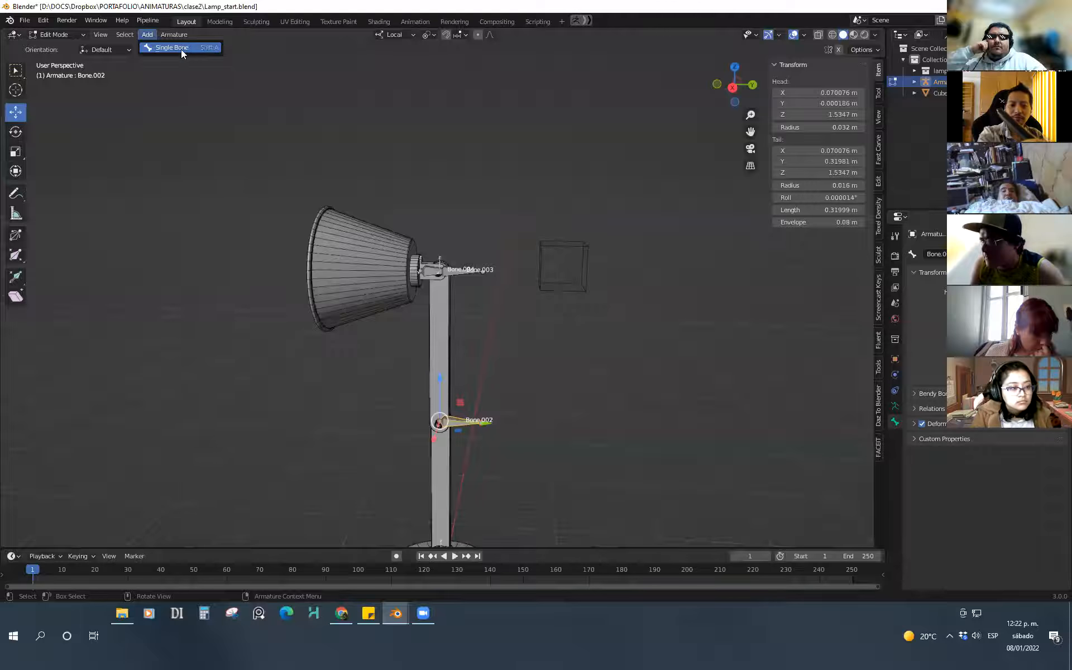
mouse_move(179, 35)
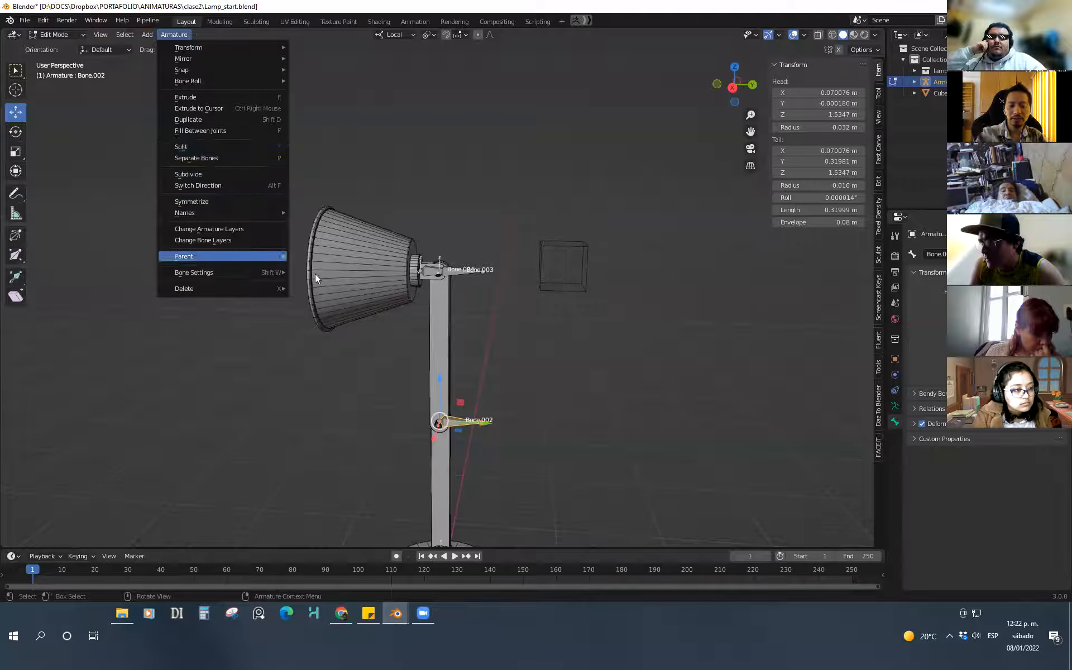
click(570, 418)
shift+middle_drag(539, 453, 545, 336)
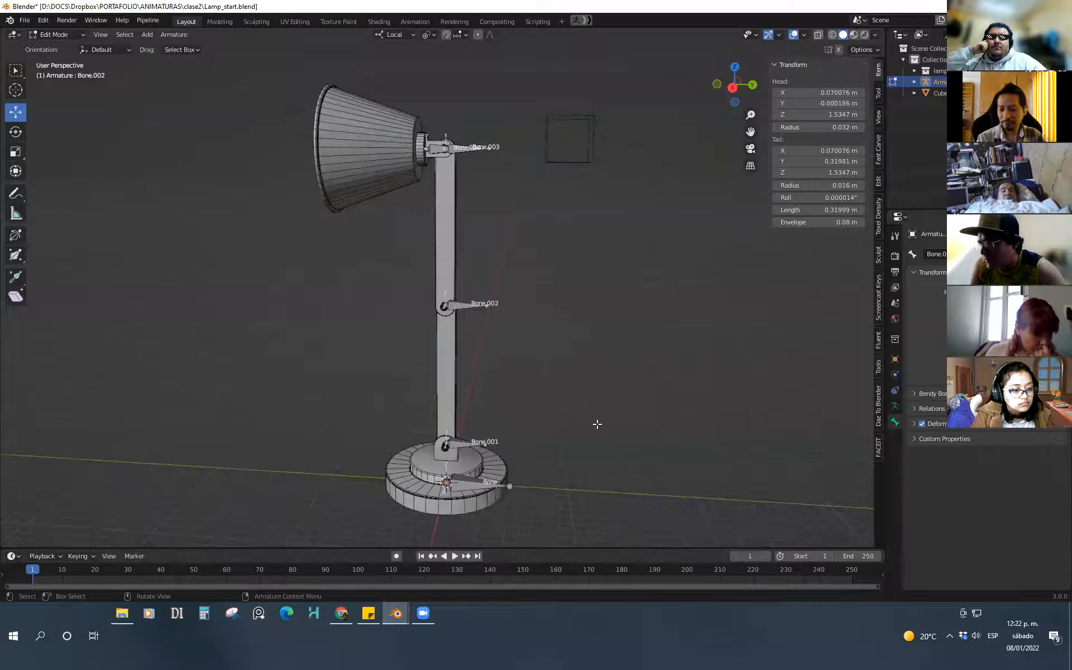
Switch to Object Mode, deselect everything, and hide the armature, the cube and the lamp
key(Tab)
key(alt+a)
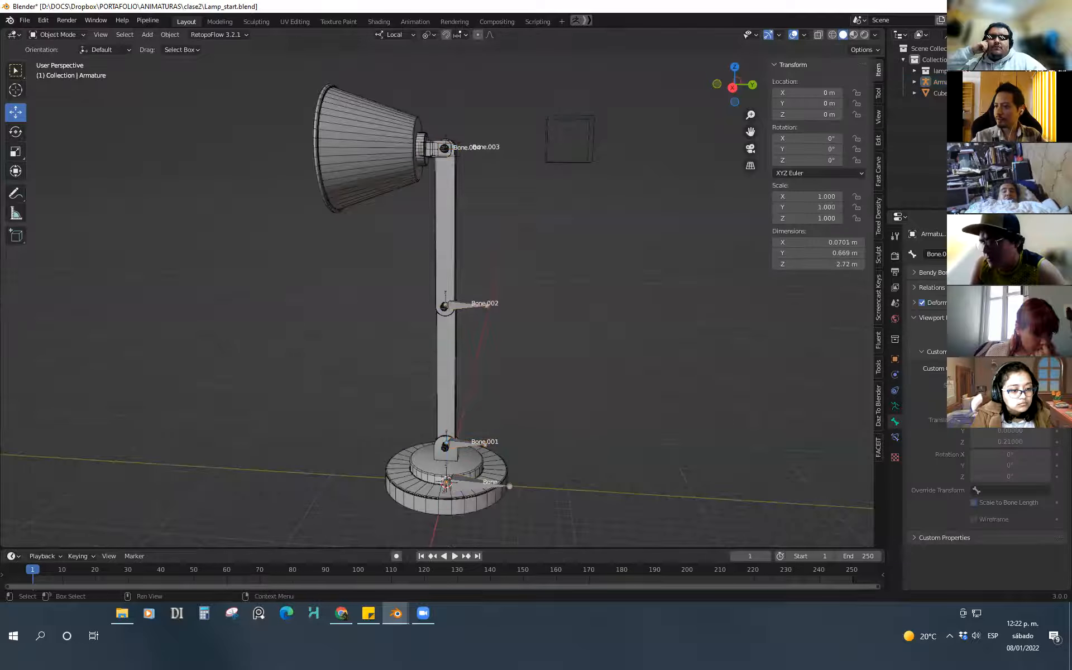
click(1052, 82)
click(1053, 93)
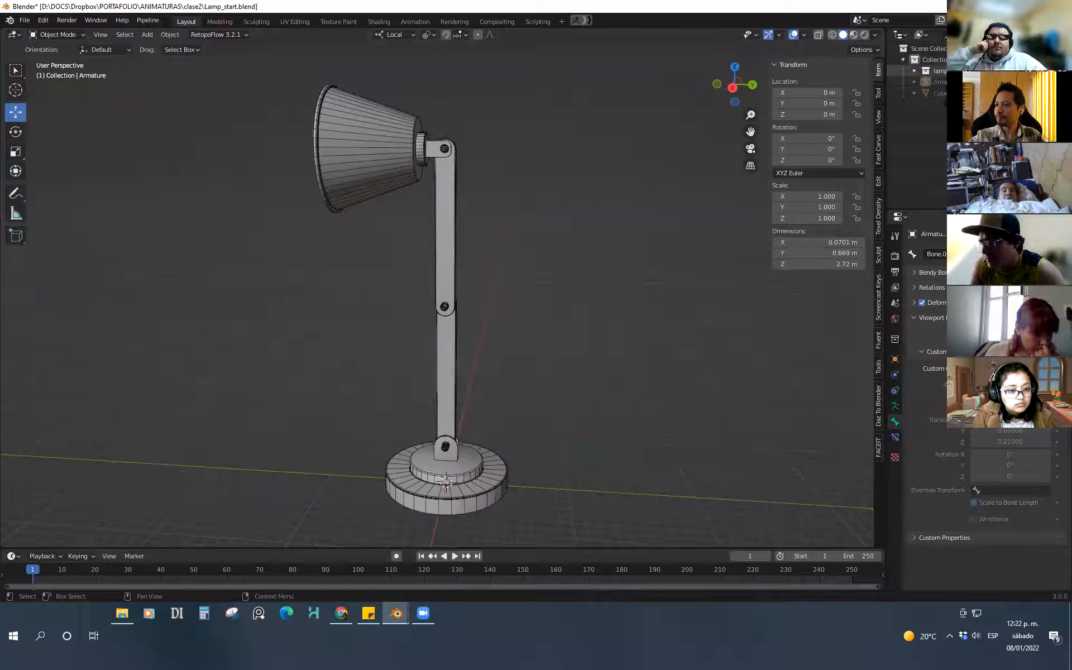
click(1053, 71)
Add a new single-bone armature at the 3D cursor and enter Edit Mode on it
key(shift+a)
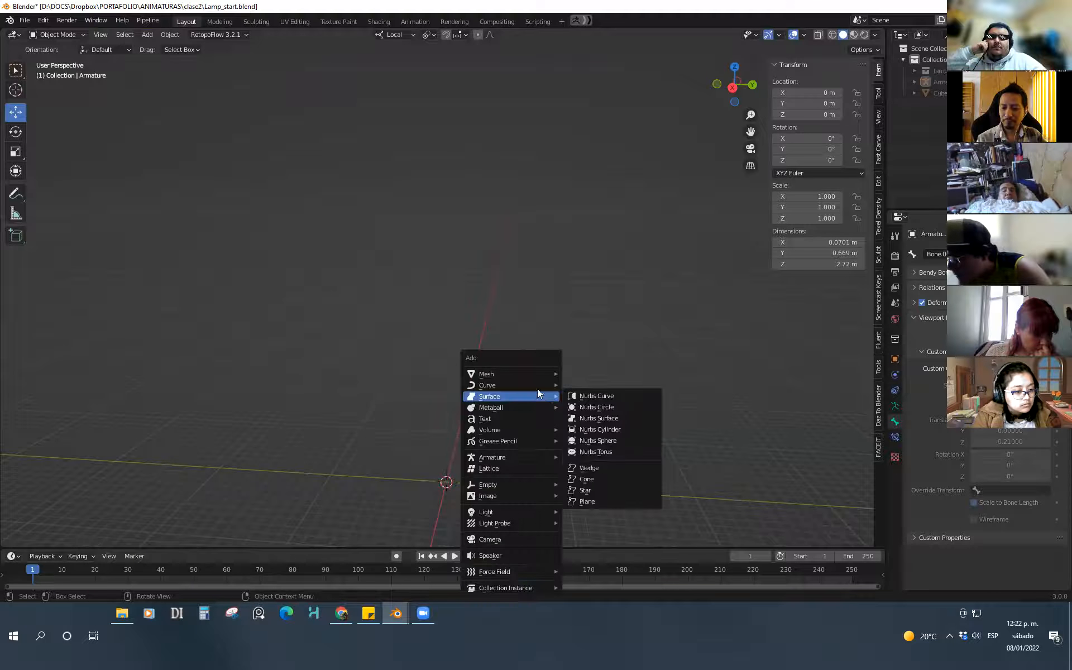
click(584, 457)
scroll(537, 432, down, 1)
key(Tab)
click(542, 408)
Move the new bone's tip up along Z so the bone is about 2.16 m long
middle_drag(546, 416, 458, 350)
key(g)
key(z)
click(488, 280)
scroll(475, 335, down, 1)
click(458, 350)
Subdivide the new bone with the number of cuts set to 10
click(441, 348)
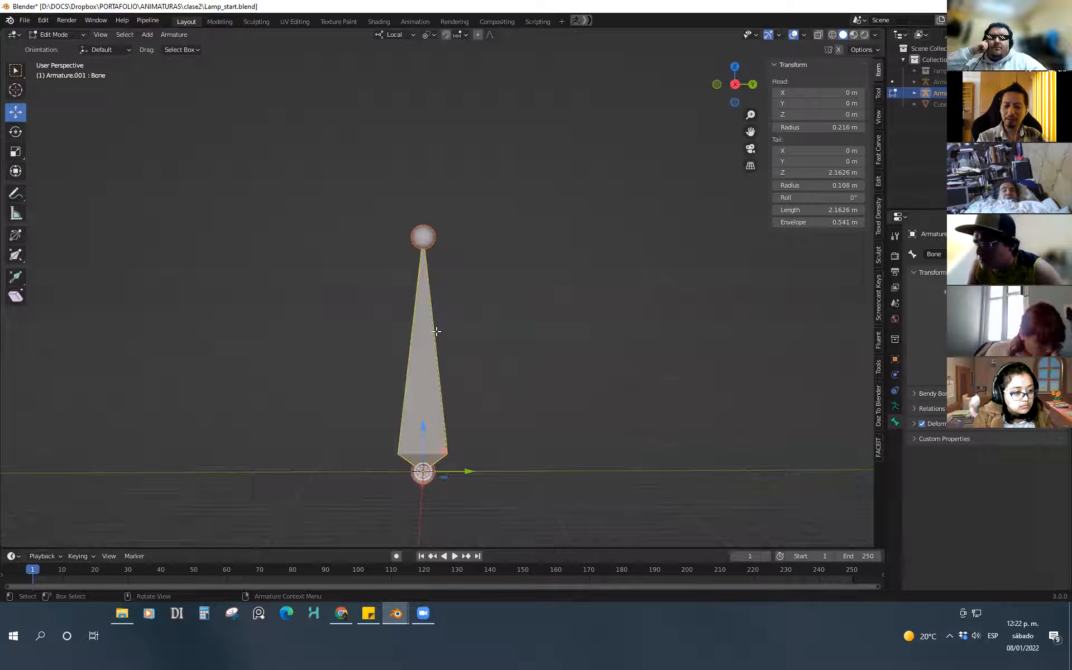
right_click(434, 331)
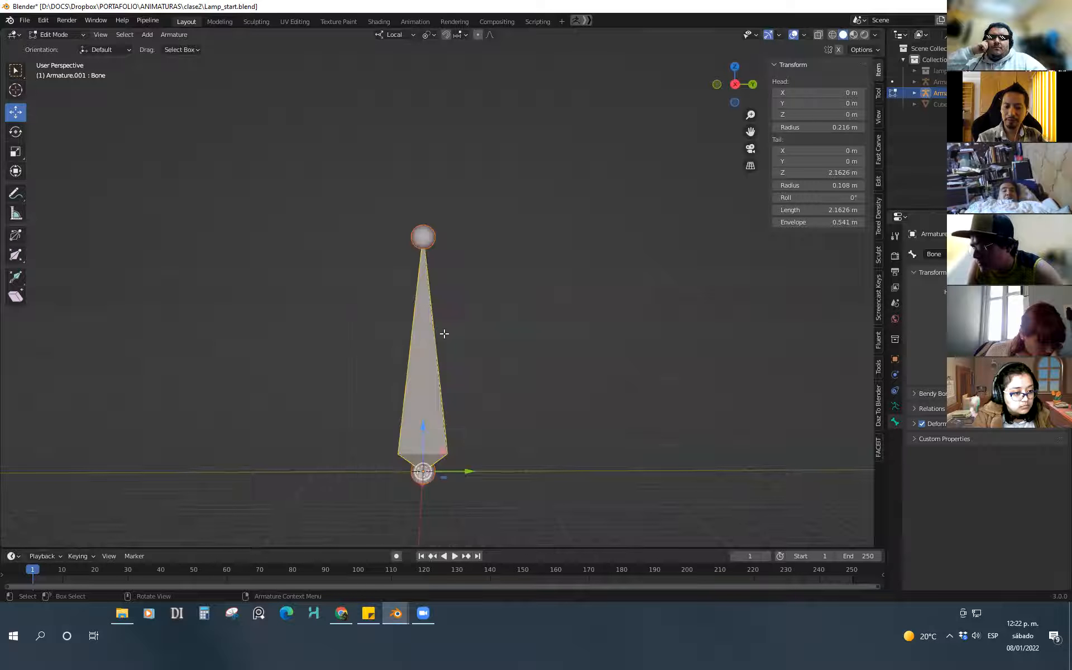
right_click(433, 323)
click(420, 327)
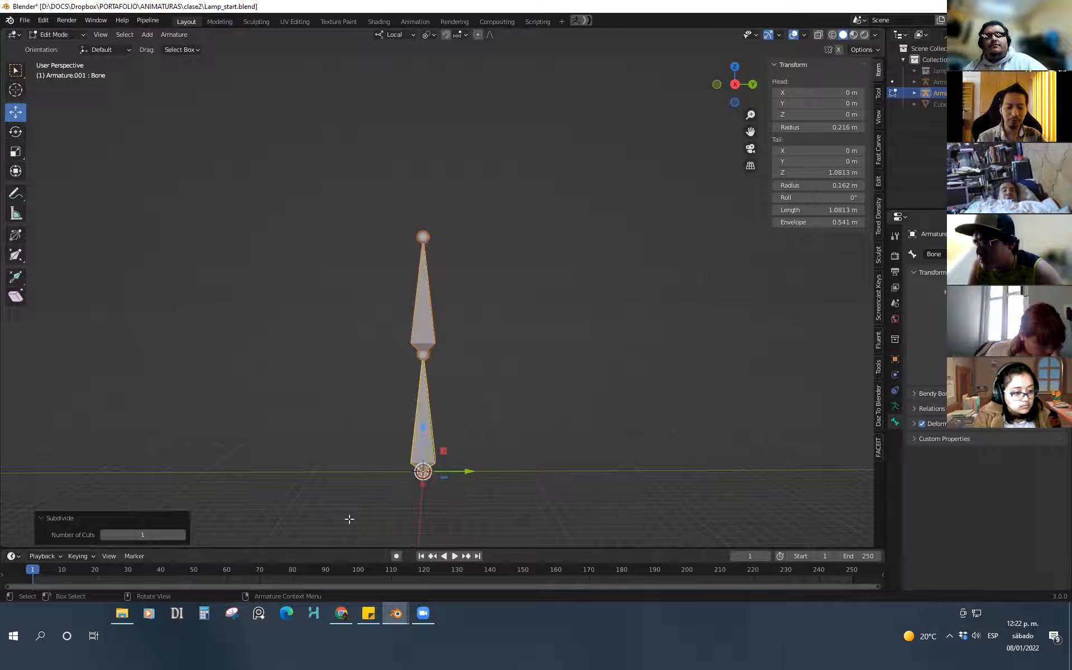
click(181, 535)
click(181, 535)
click(181, 534)
click(181, 535)
click(181, 535)
click(180, 534)
click(181, 535)
click(181, 535)
click(181, 535)
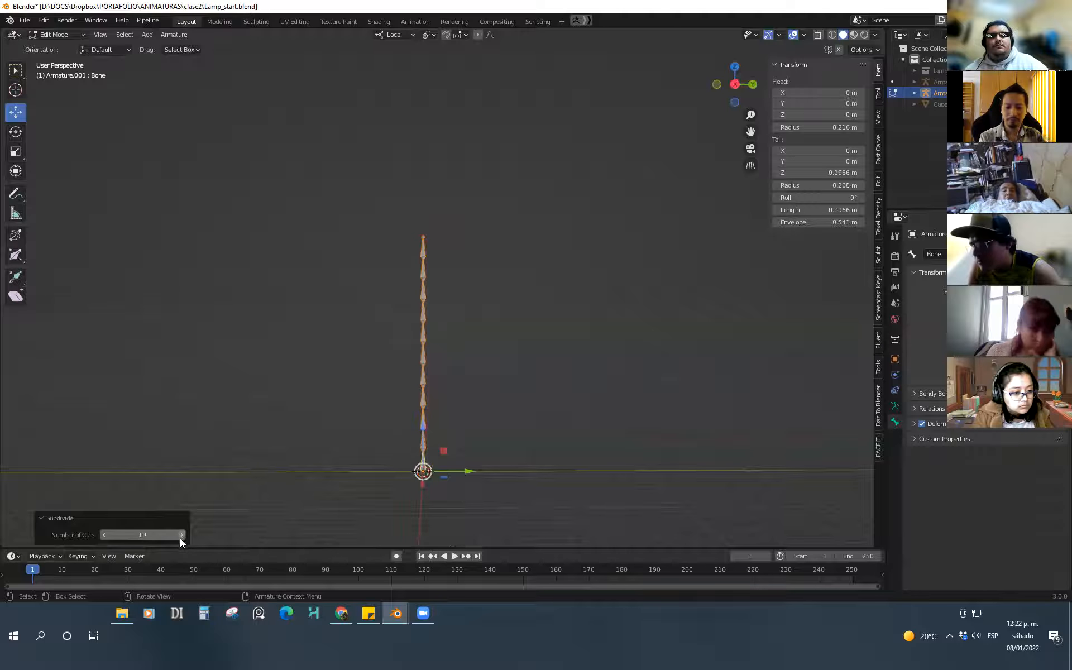
click(101, 535)
Switch the subdivided armature to Object Mode and from there to Pose Mode
key(Tab)
click(335, 378)
scroll(427, 397, up, 2)
key(Tab)
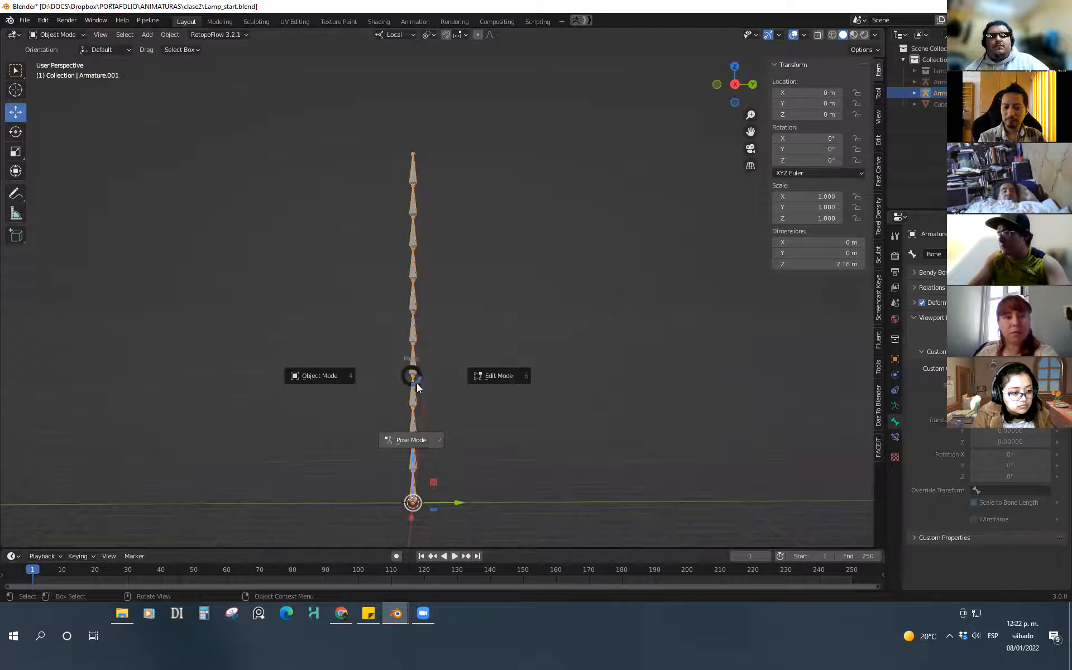
click(414, 441)
shift+middle_drag(476, 436, 498, 425)
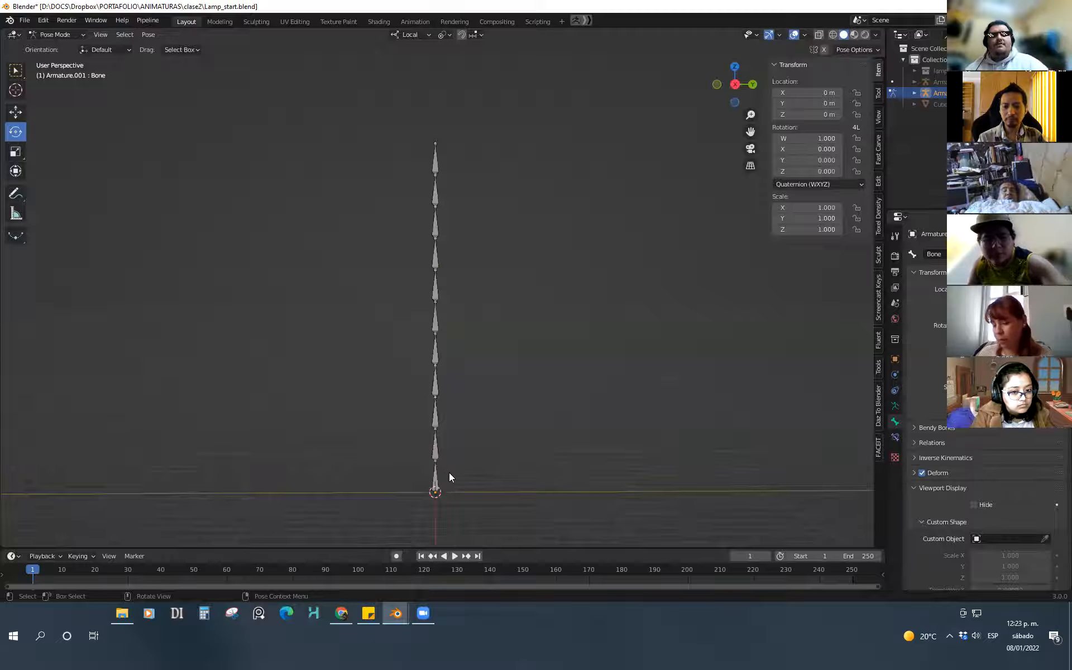
shift+middle_drag(481, 428, 459, 456)
scroll(458, 458, down, 1)
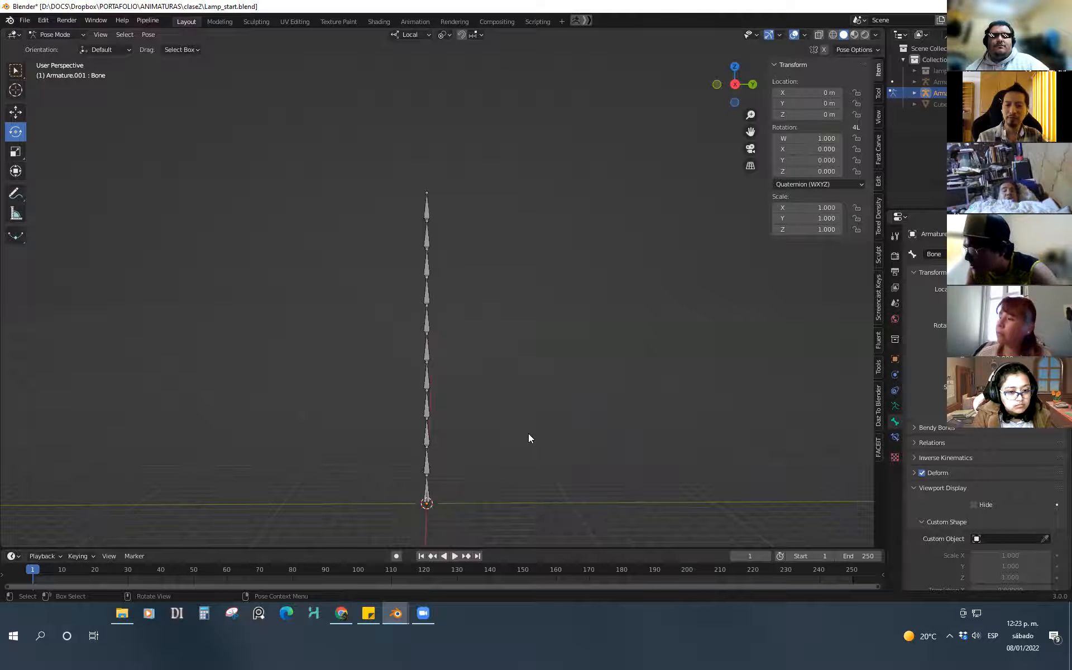
Select the second bone from the base, clear the selection, and box-select the whole bone chain
click(428, 448)
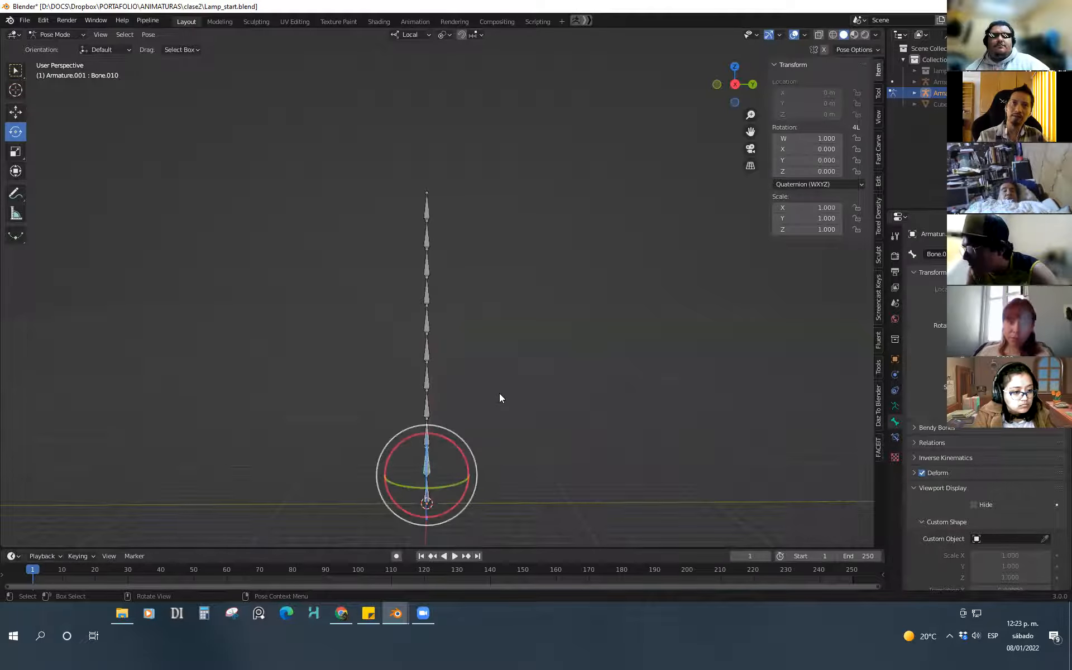
click(489, 375)
scroll(455, 429, up, 1)
drag(469, 132, 375, 494)
click(491, 440)
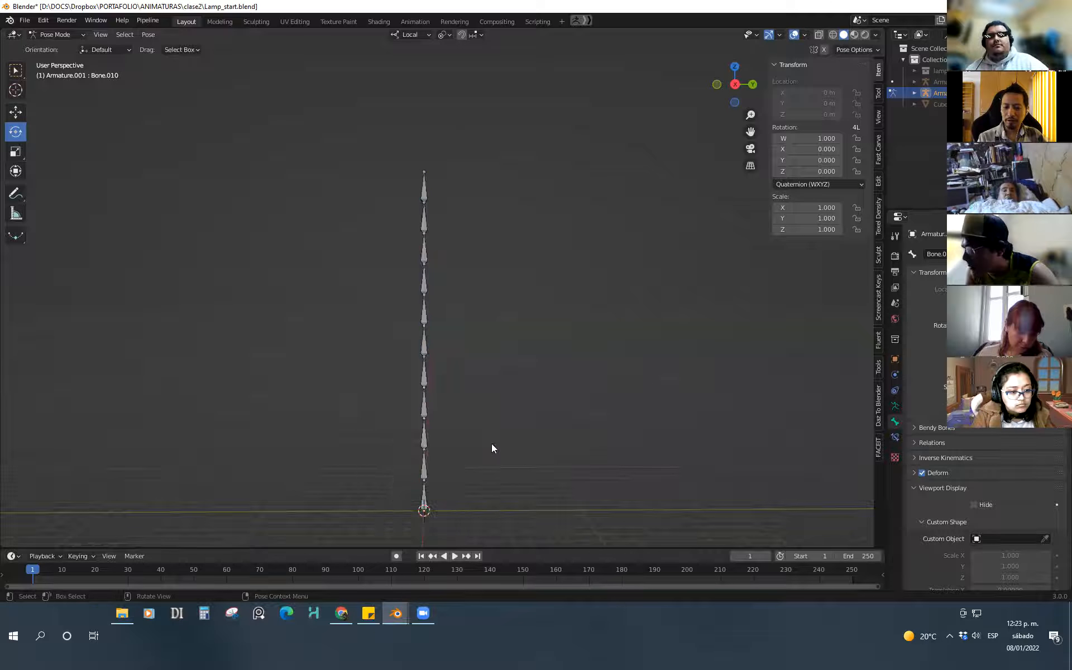
drag(374, 139, 427, 431)
key(ctrl+z)
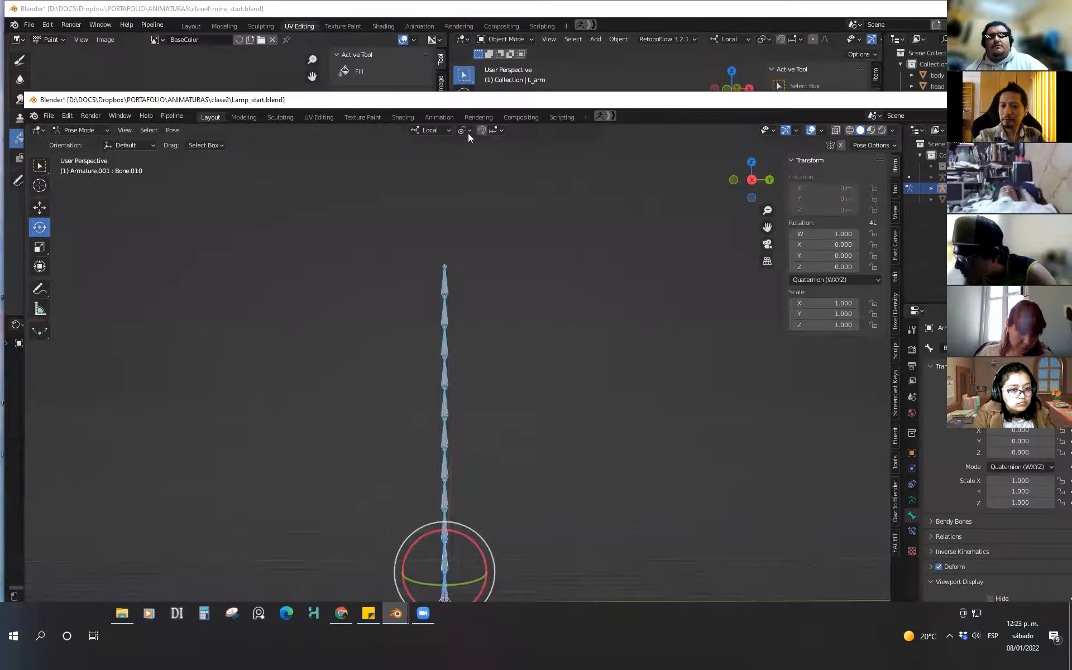
Review the transform pivot point options, try rotating the whole bone chain, and undo the rotation
click(468, 133)
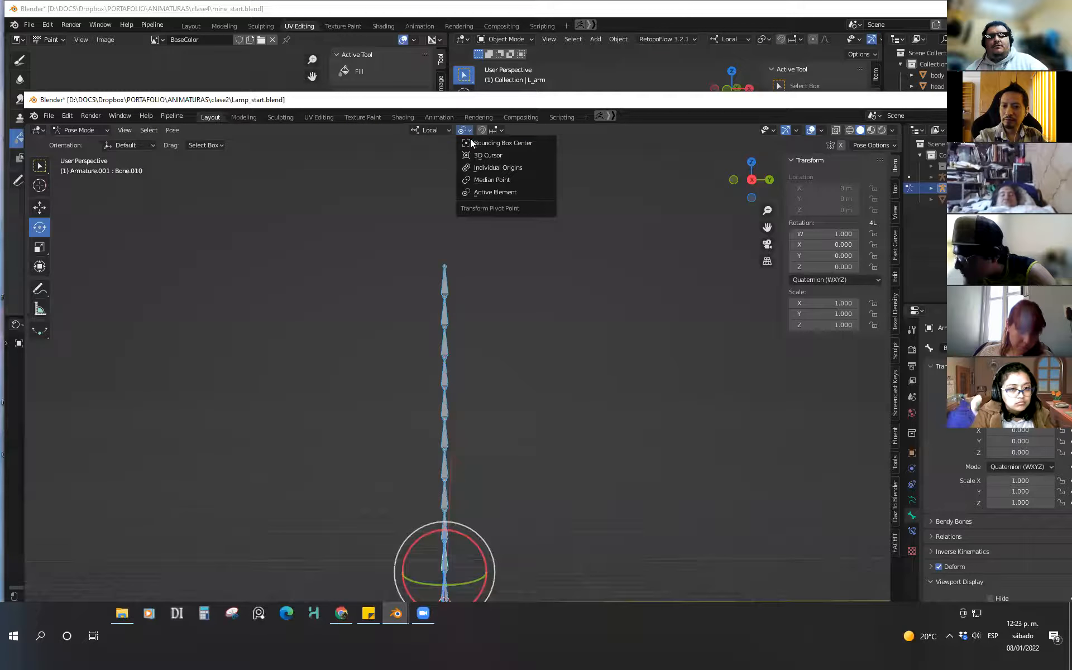
click(510, 180)
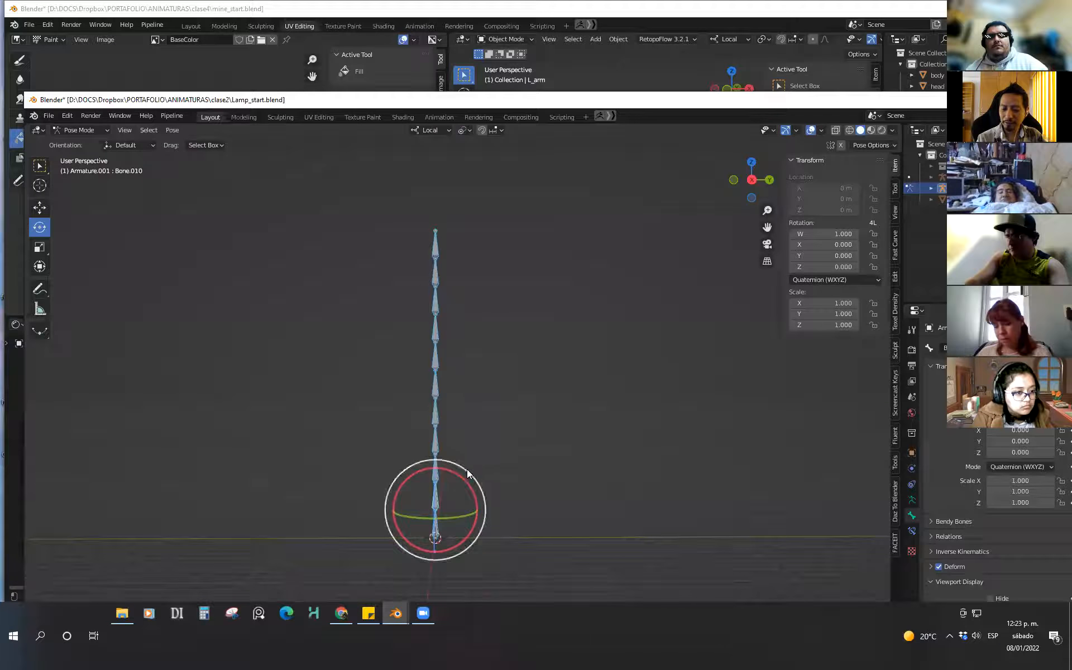
drag(470, 464, 492, 433)
key(ctrl+z)
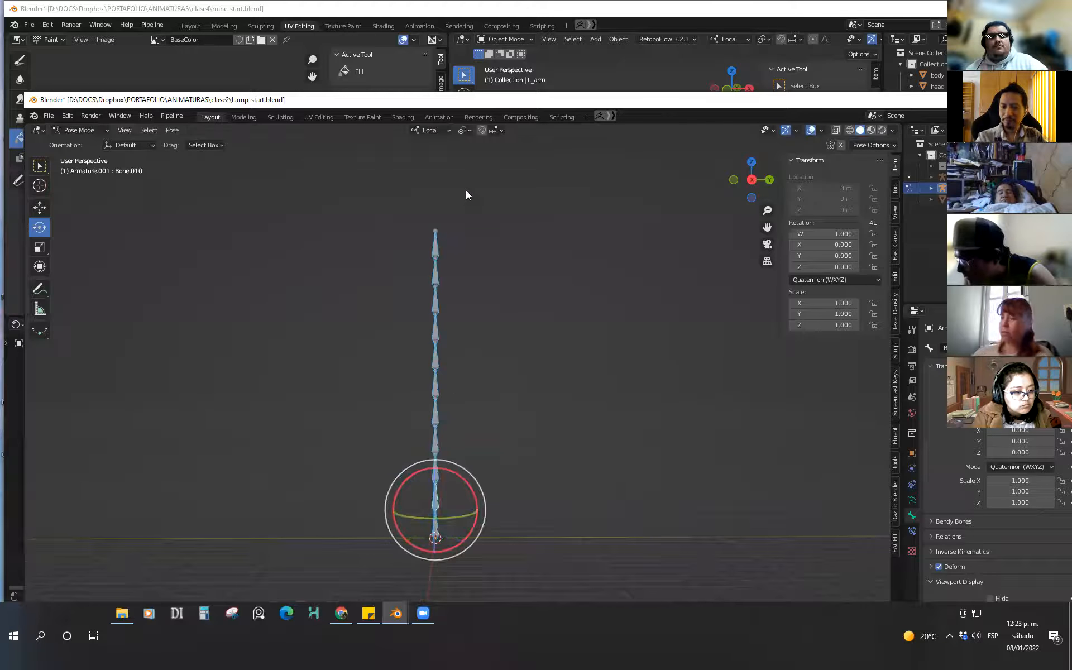
Examine the available transform pivot points and transform orientations for the selected bones
click(467, 131)
click(499, 155)
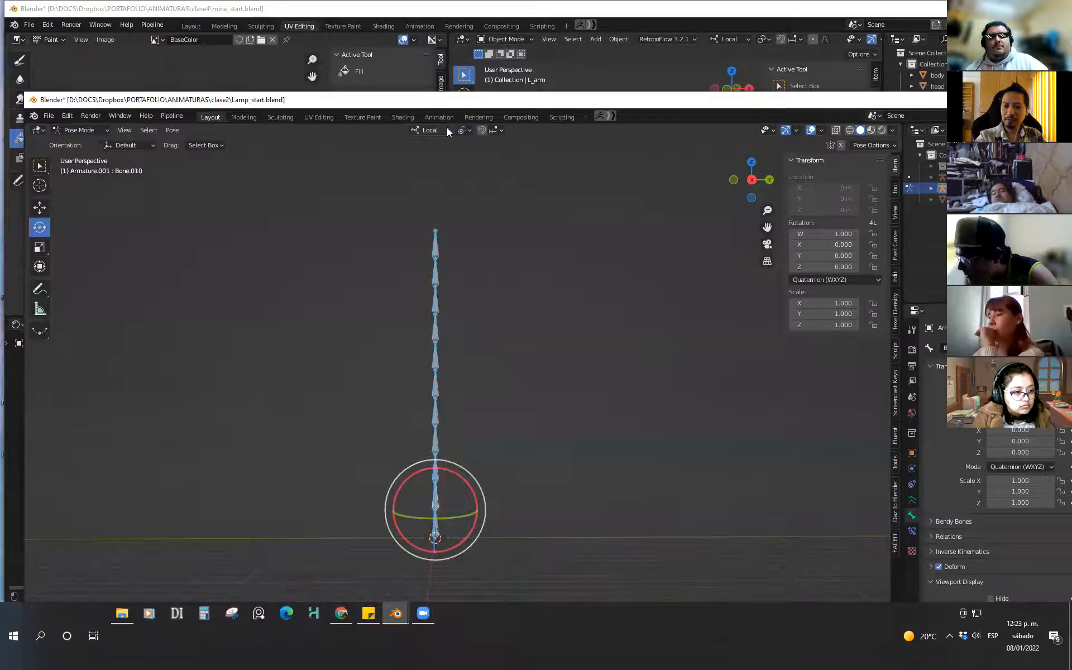
click(447, 129)
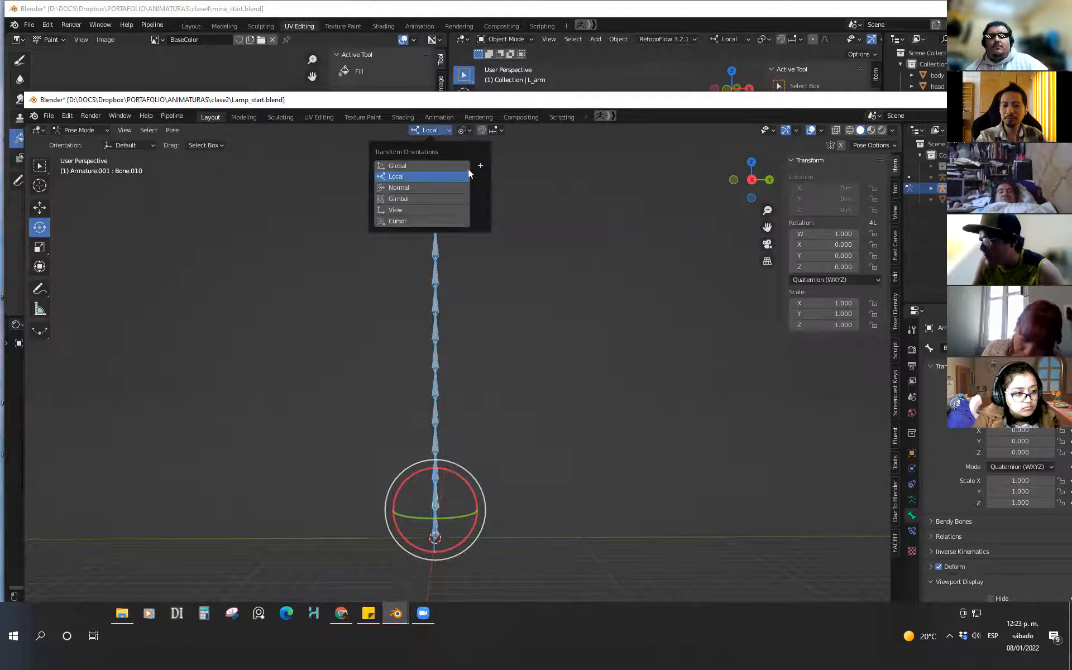
Set the transform pivot point to Individual Origins, try rotating the selected bone chain, and undo the rotation
click(463, 130)
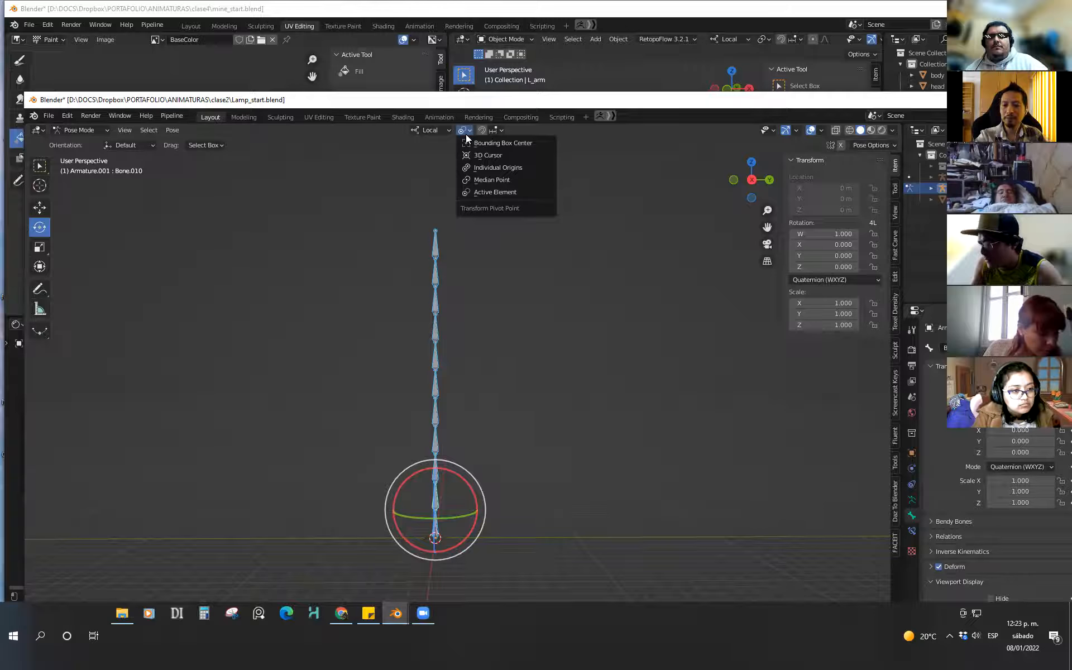
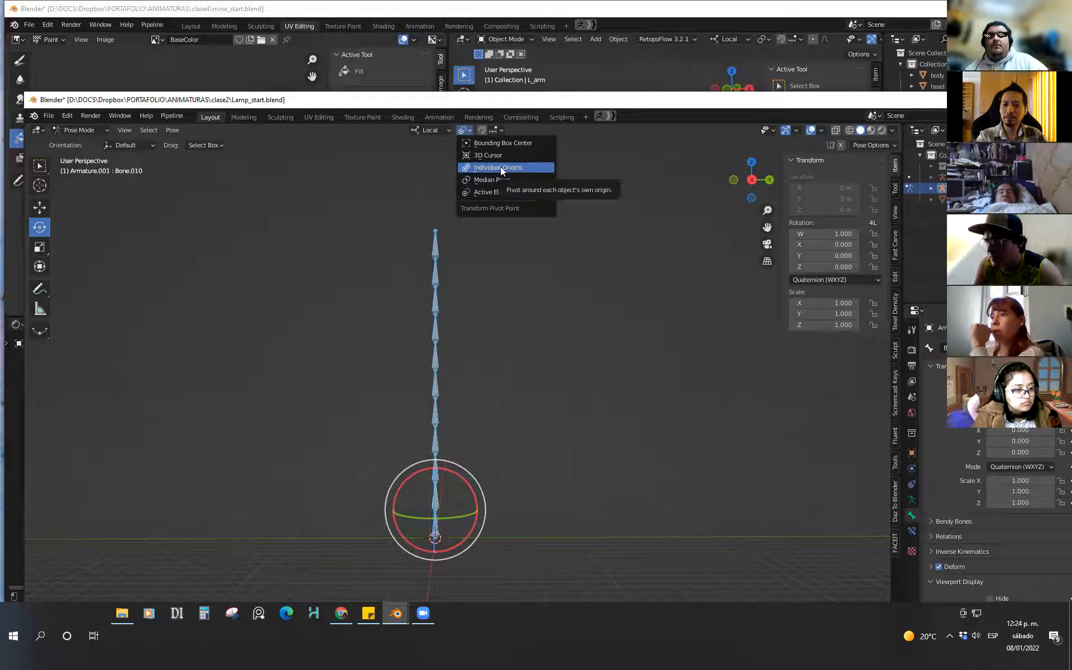
click(509, 166)
mouse_move(468, 512)
mouse_down()
mouse_move(454, 501)
mouse_move(469, 510)
mouse_up()
key(ctrl+z)
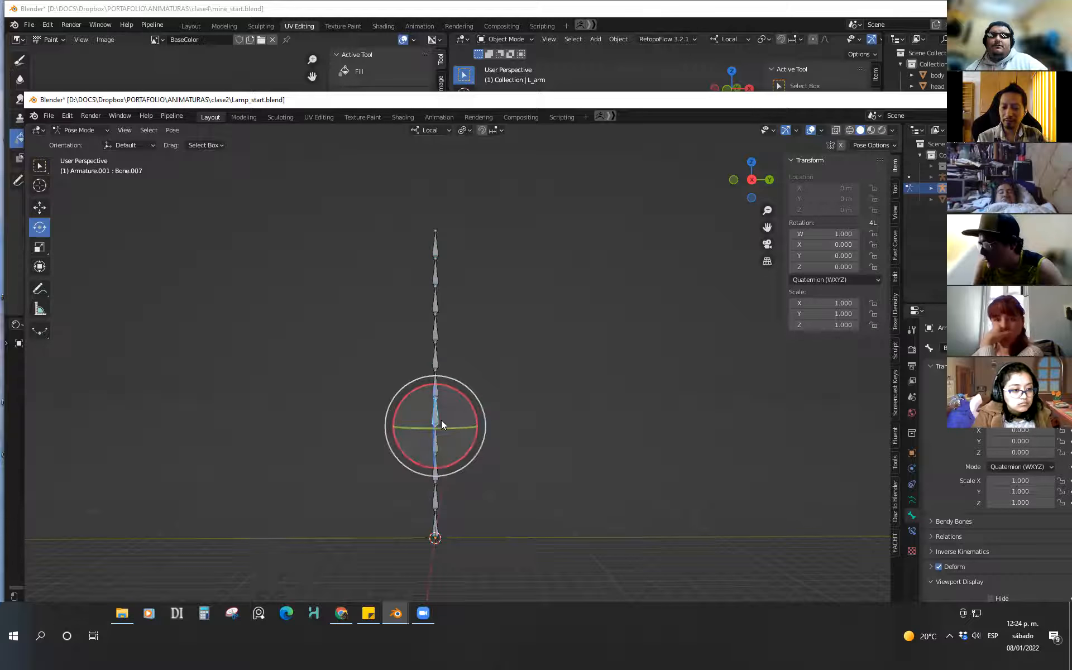
Select single bones along the chain, box-select the whole chain, and try rotating it around the individual bone origins
click(438, 343)
click(437, 276)
click(436, 254)
click(437, 387)
click(438, 387)
click(436, 422)
click(438, 451)
drag(502, 190, 390, 552)
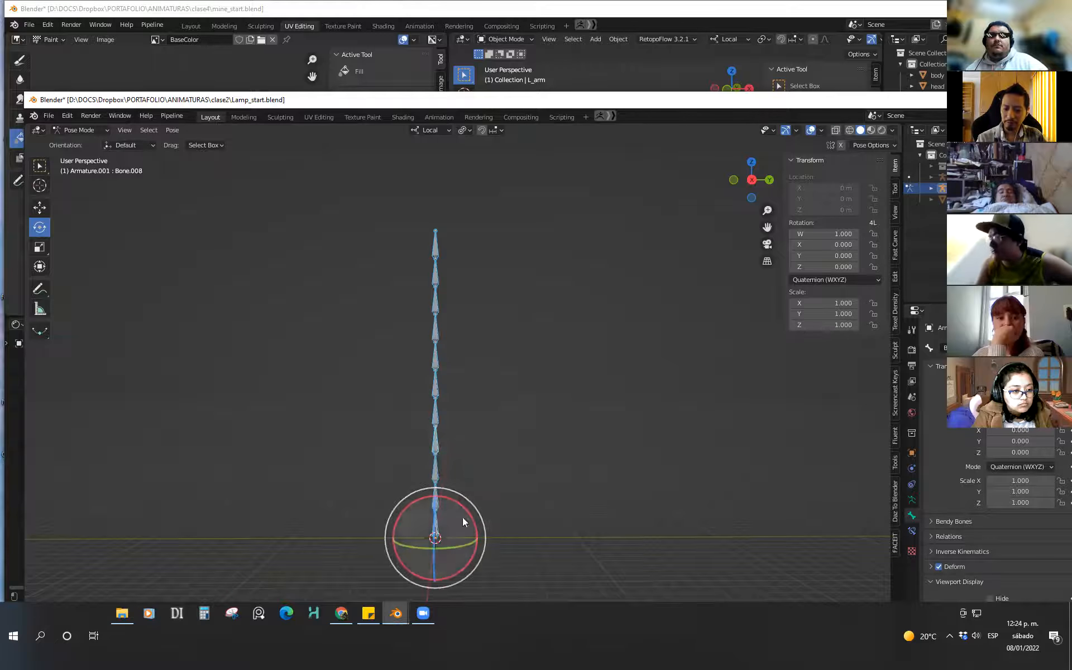
drag(460, 505, 451, 476)
right_click(454, 476)
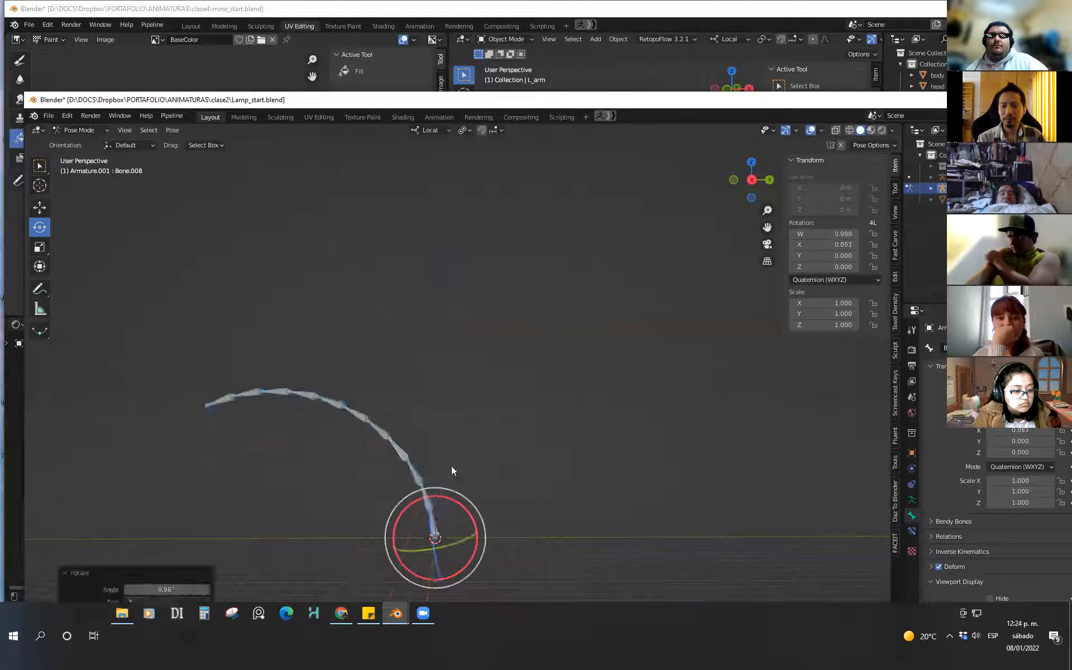
Select a bone in the middle of the chain and select it again in Edit Mode
click(527, 435)
middle_drag(524, 438, 542, 404)
scroll(454, 372, up, 3)
click(445, 371)
key(Tab)
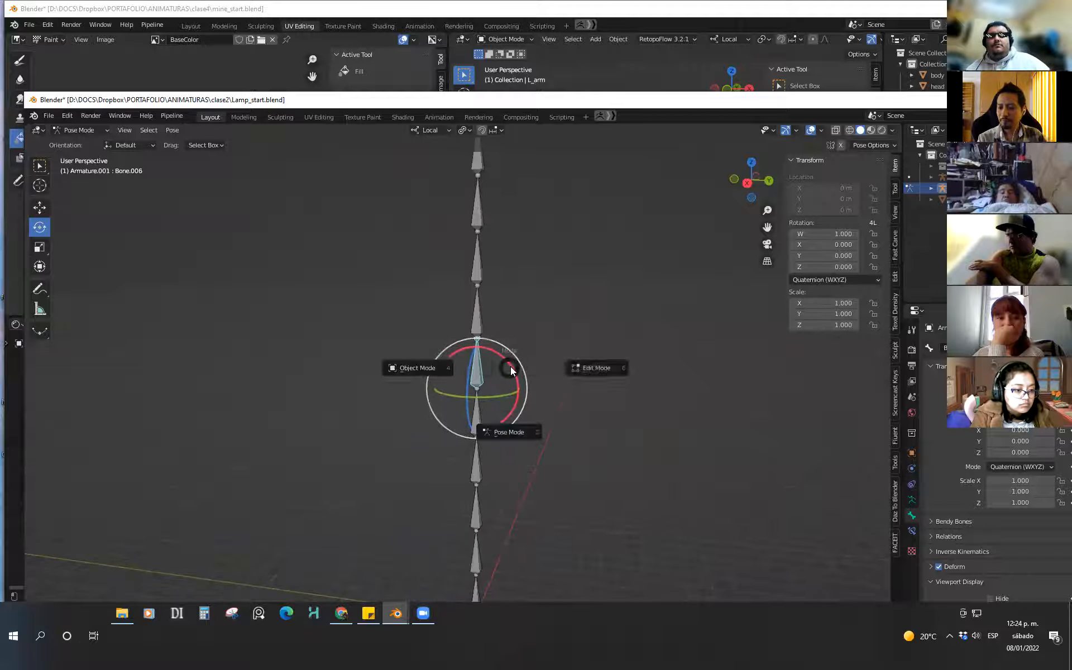
click(583, 376)
click(509, 375)
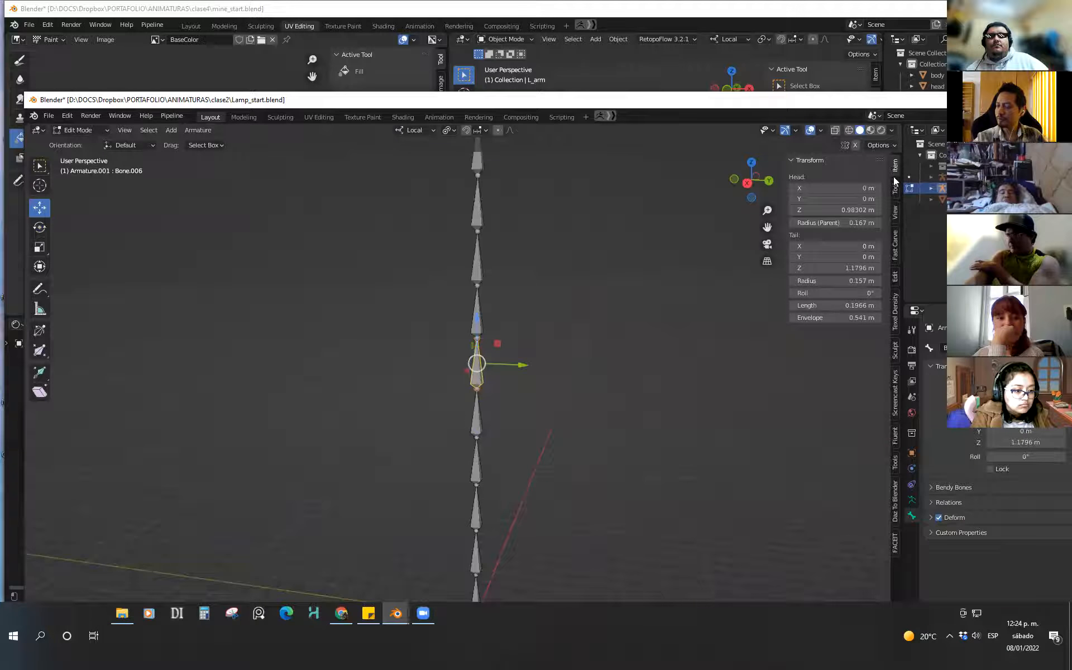
Try adjusting the selected bone's head coordinates and undo the change
shift+middle_drag(577, 385, 561, 336)
middle_drag(682, 303, 669, 352)
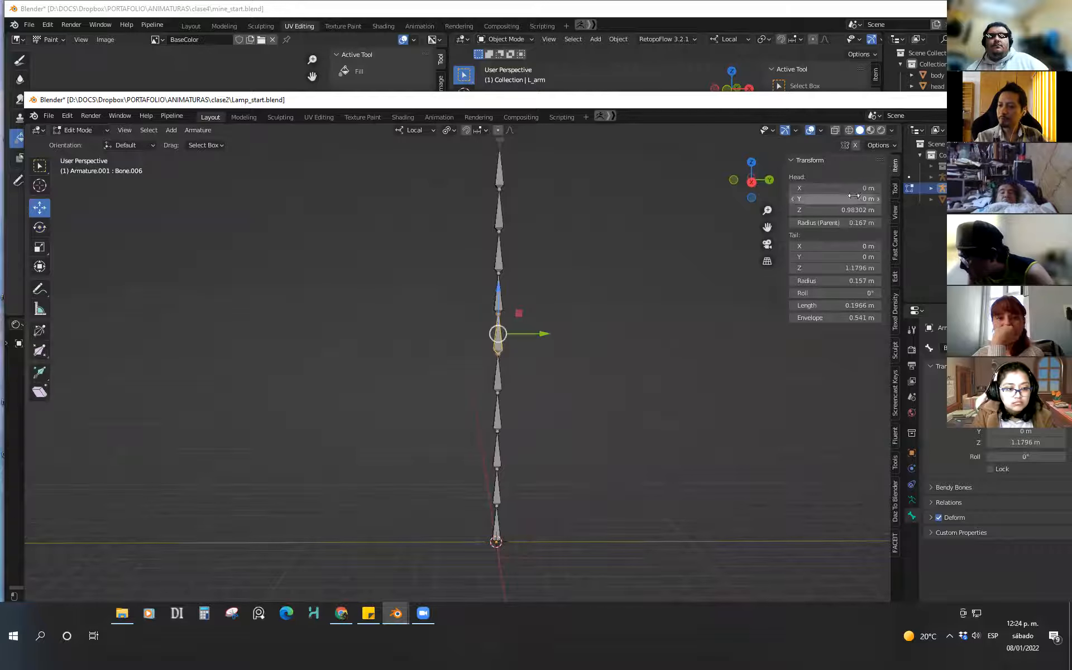
drag(814, 190, 836, 202)
key(ctrl+z)
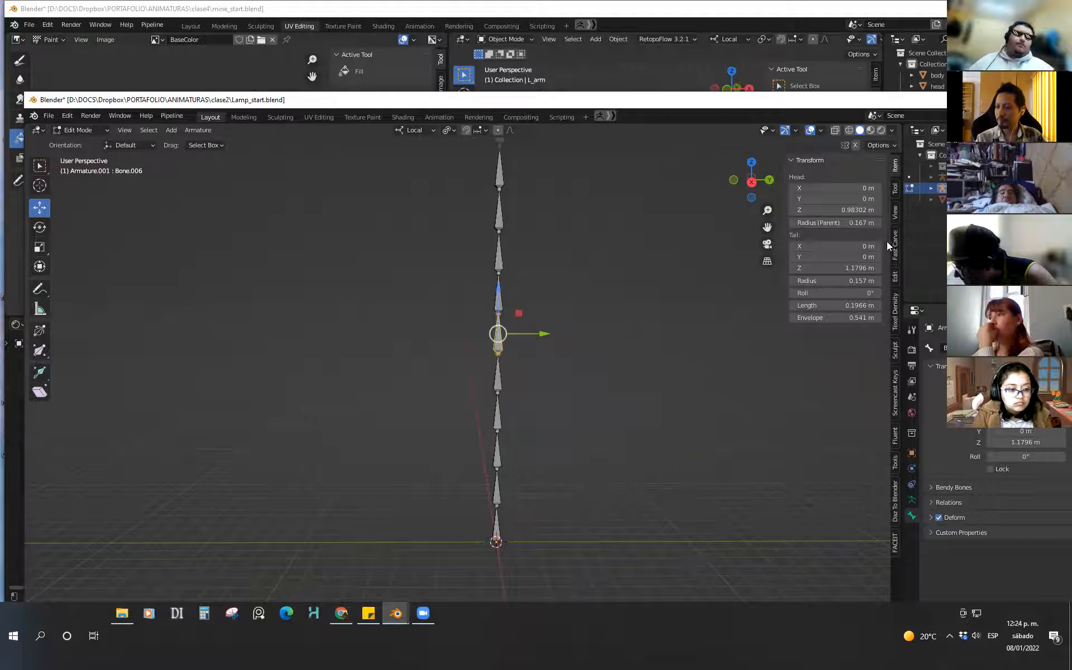
Try rolling the selected bone to -55° and return its roll to 0°
scroll(592, 421, up, 1)
shift+middle_drag(591, 422, 559, 413)
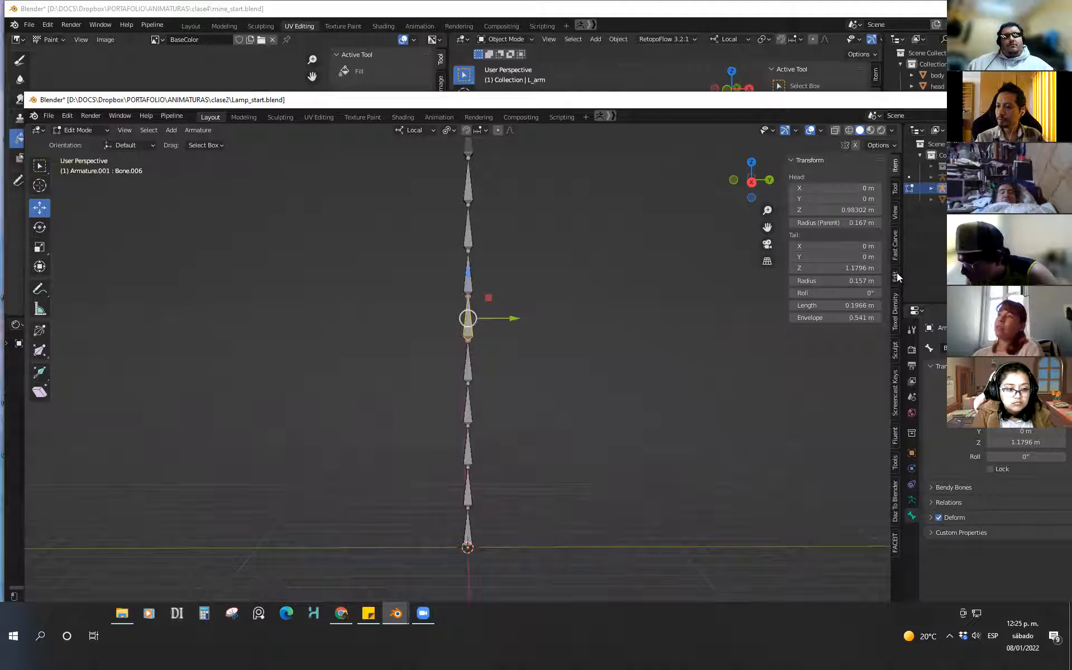
drag(869, 287, 826, 298)
drag(609, 356, 543, 447)
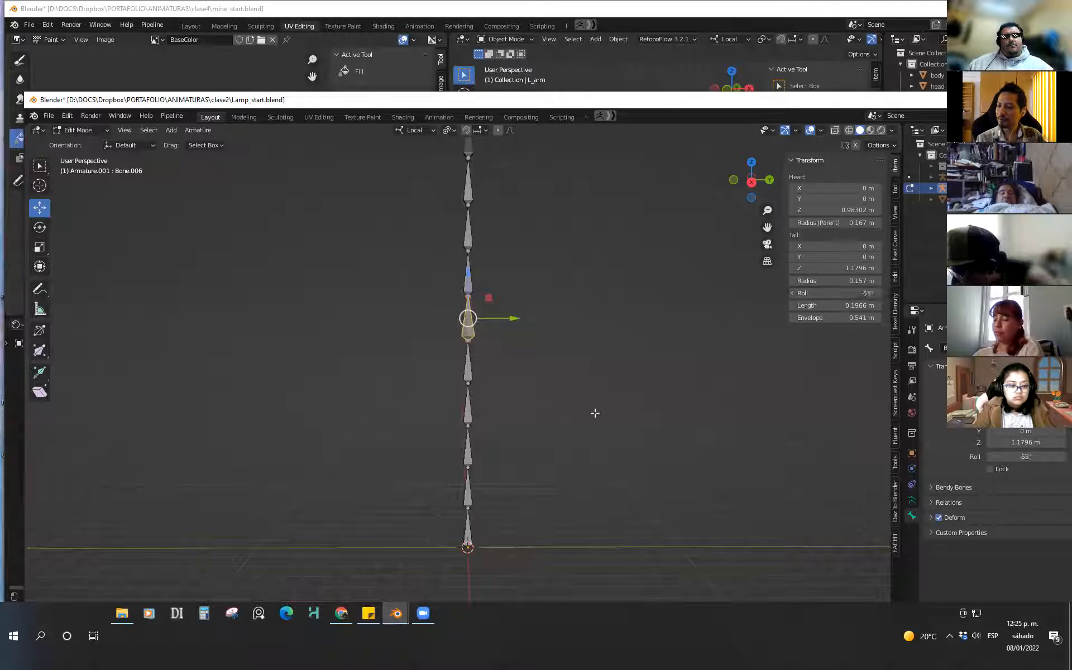
drag(864, 292, 542, 366)
Turn on the display of bone axes in the armature's viewport display settings
scroll(525, 368, up, 7)
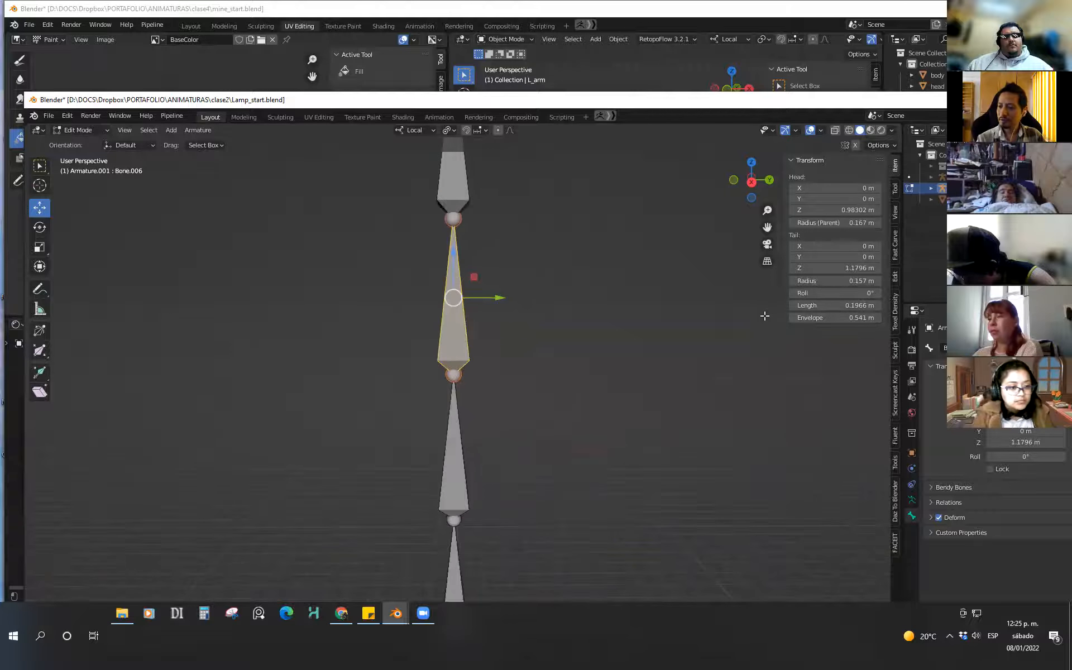
middle_drag(536, 358, 682, 516)
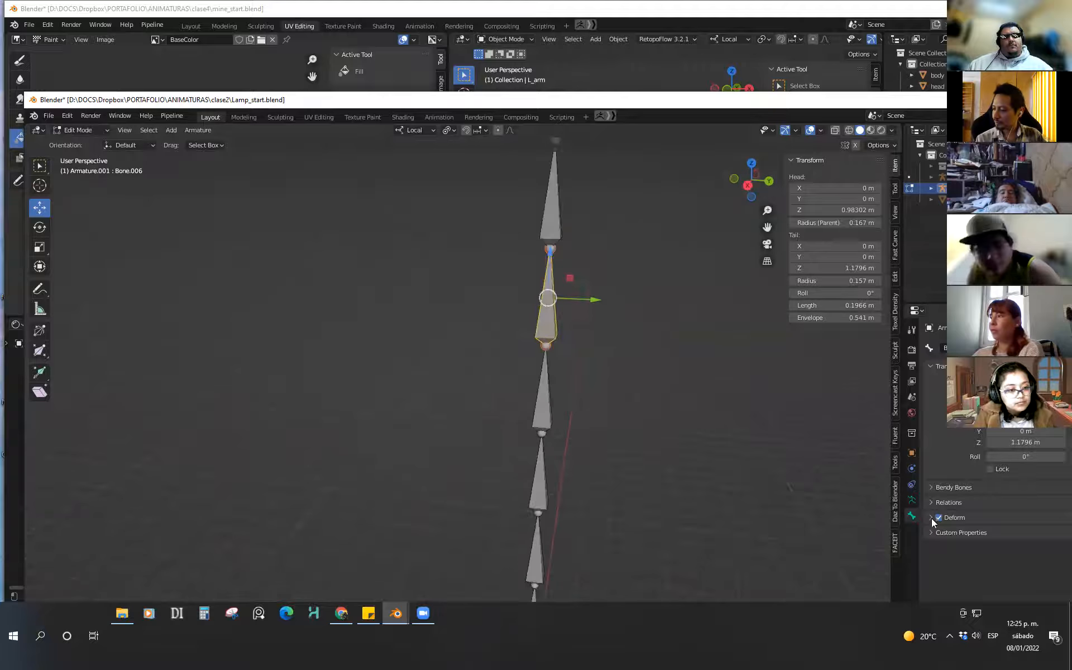
click(911, 500)
click(944, 511)
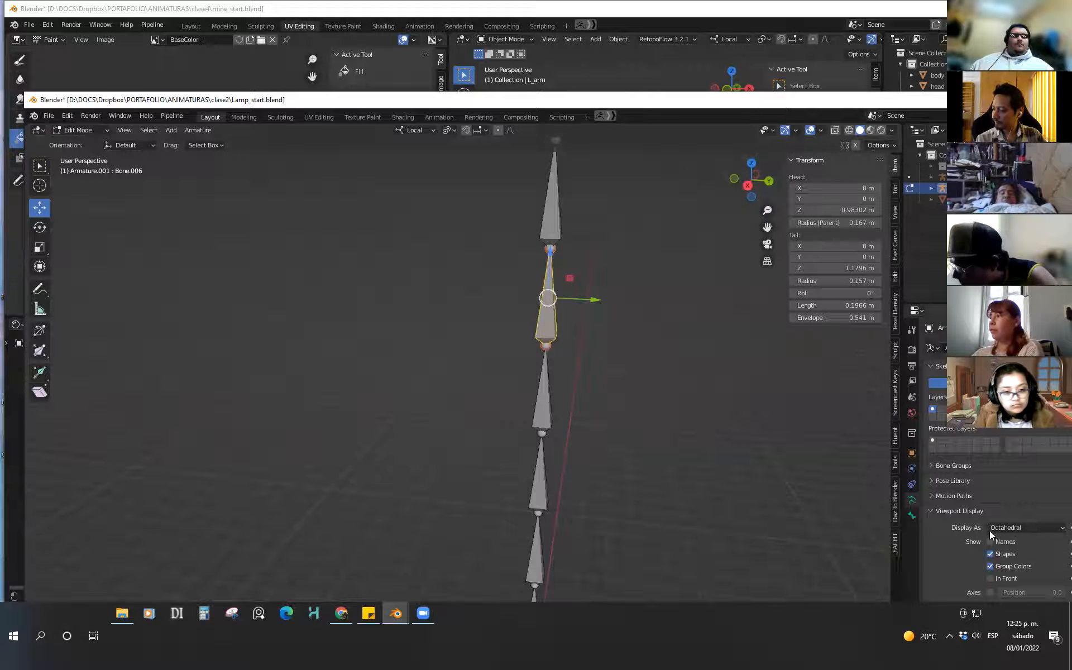
click(990, 592)
Roll the selected middle bone to about -87°, and set its roll to 90°
middle_drag(603, 438, 605, 481)
drag(844, 293, 359, 475)
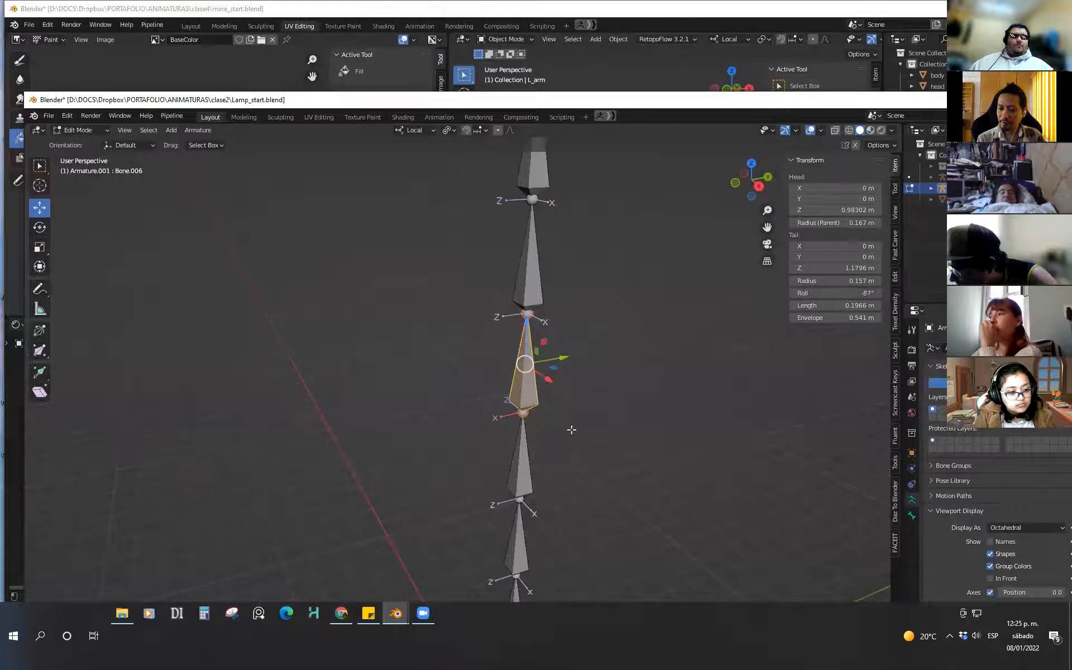
middle_drag(565, 431, 606, 431)
click(864, 295)
text(90)
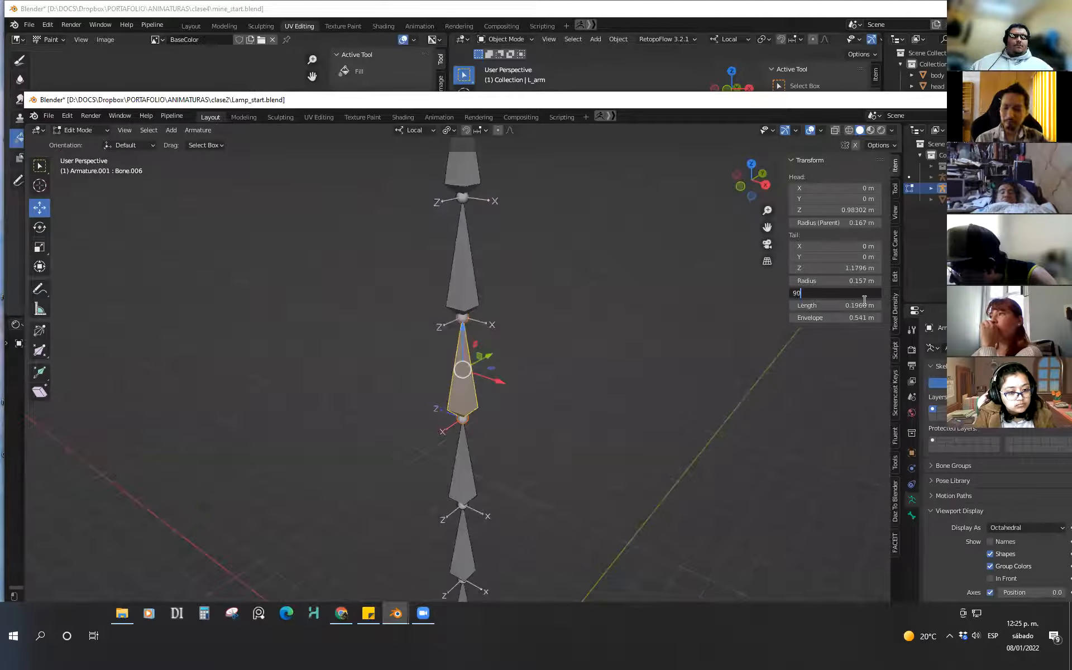
key(Return)
Select Bone.004 higher up the chain and change its roll to about -62°
middle_drag(538, 426, 519, 380)
middle_drag(506, 512, 547, 407)
click(549, 401)
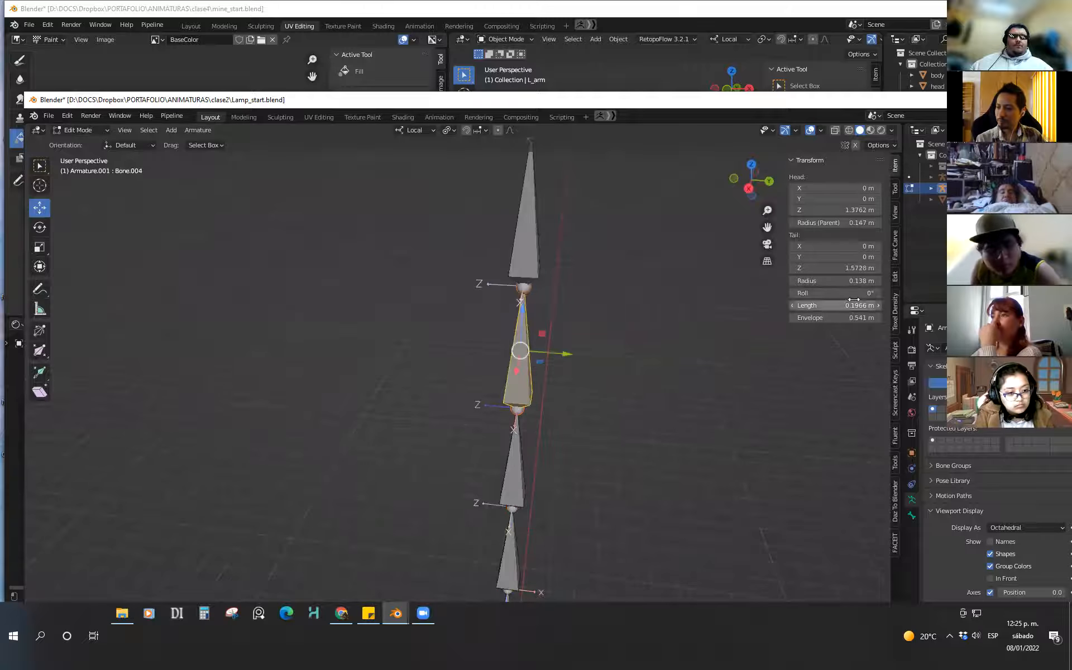
key(ctrl+r)
drag(491, 403, 503, 402)
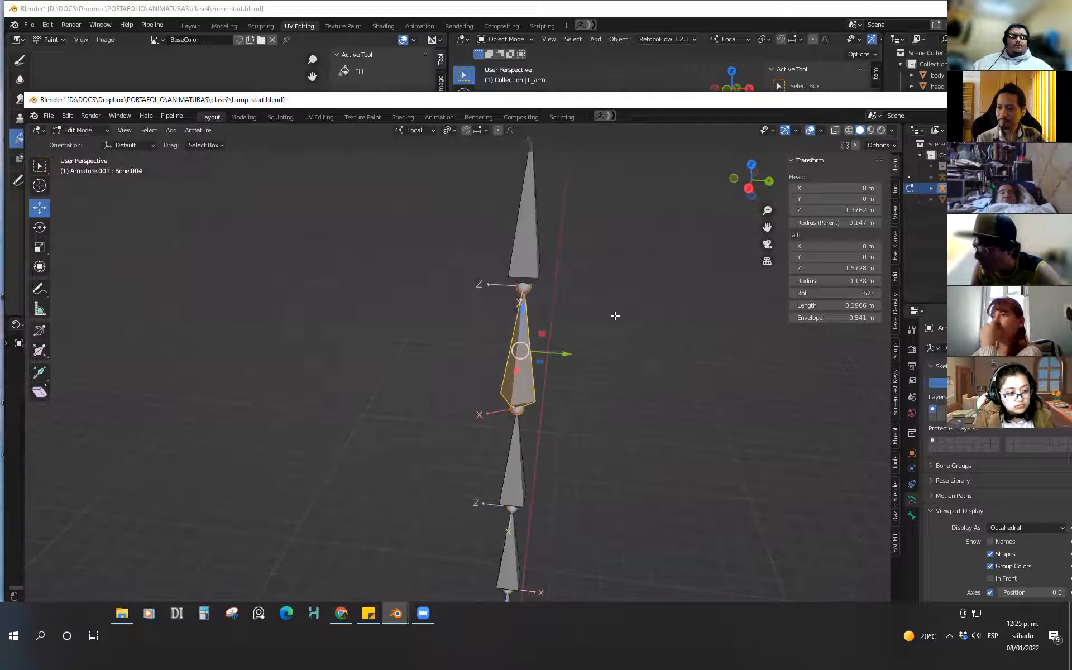
Change the roll of several more bones along the chain by different amounts
shift+middle_drag(579, 340, 553, 535)
click(522, 329)
drag(832, 292, 854, 292)
shift+middle_drag(565, 320, 502, 182)
shift+middle_drag(512, 526, 544, 324)
click(494, 468)
shift+middle_drag(597, 443, 633, 359)
drag(858, 293, 447, 457)
shift+middle_drag(543, 484, 558, 443)
click(530, 511)
drag(861, 293, 391, 544)
Switch the armature to Pose Mode and box-select the whole bone chain
shift+middle_drag(550, 433, 618, 366)
scroll(618, 365, down, 3)
scroll(618, 365, down, 2)
shift+middle_drag(592, 434, 586, 464)
key(ctrl+Tab)
click(558, 440)
scroll(600, 451, down, 2)
drag(596, 268, 486, 598)
shift+middle_drag(611, 483, 610, 414)
Try rotating the selected chain freehand and about the bones' local X axes, undoing each rotation
drag(557, 476, 562, 471)
key(ctrl+z)
key(r)
key(x)
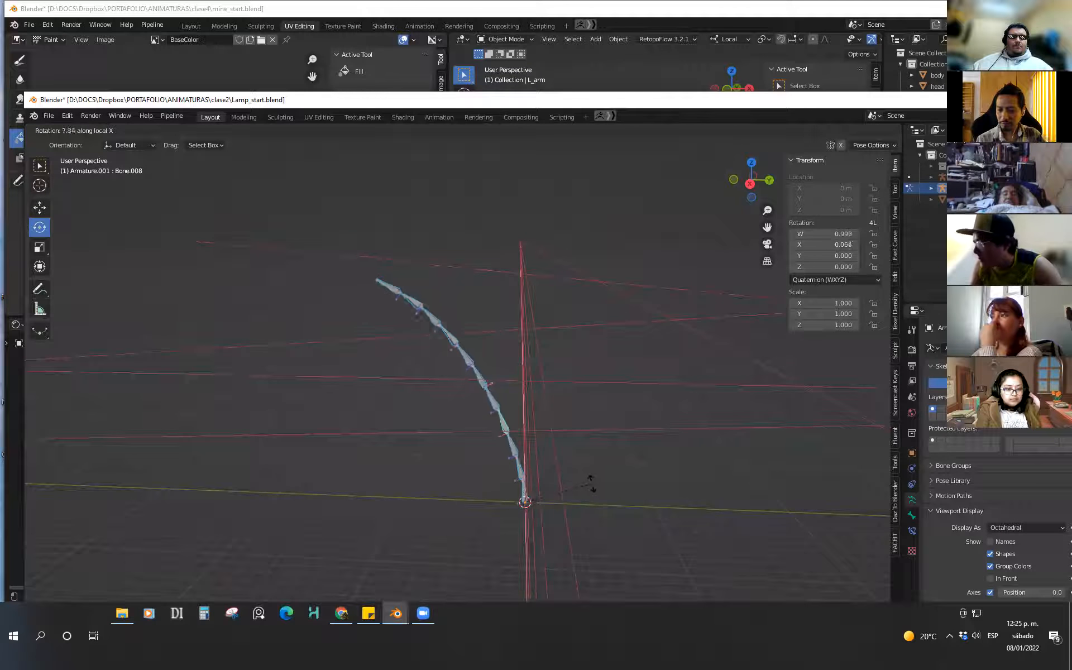
click(578, 470)
key(ctrl+z)
Rotate the selected chain by -24.1° about the bones' local Z axes
key(r)
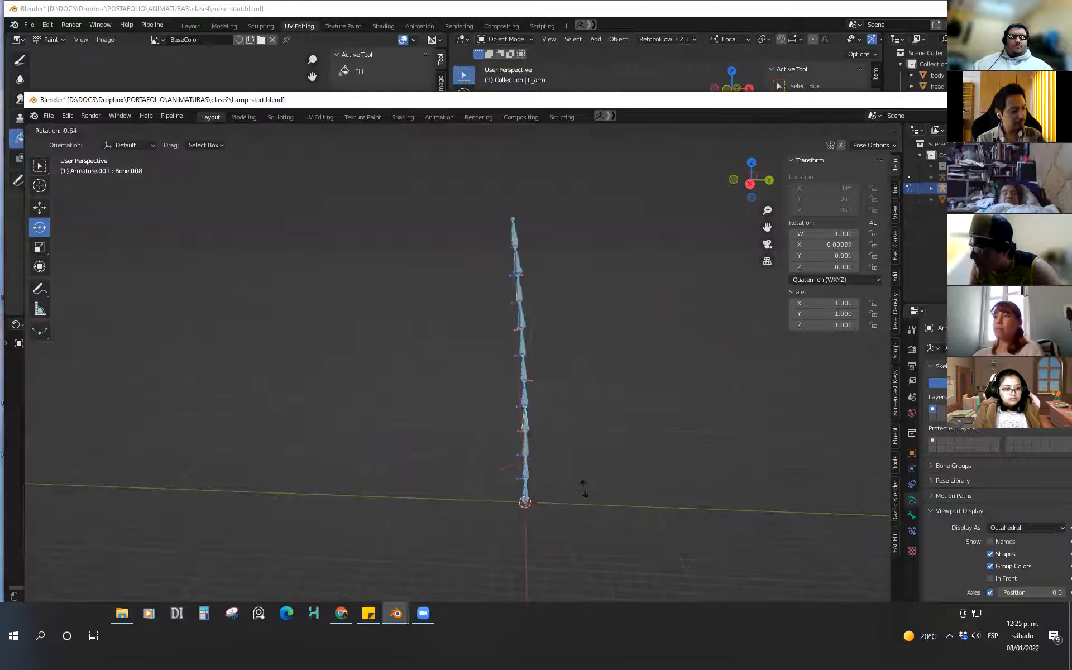
key(x)
key(z)
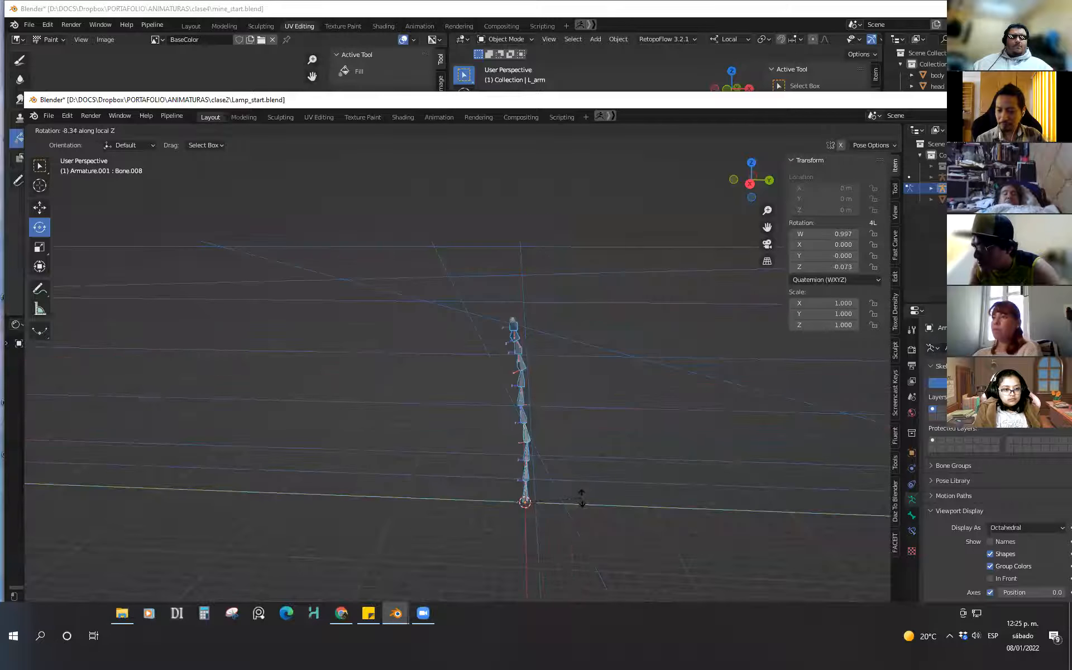
click(580, 511)
middle_drag(596, 510, 615, 436)
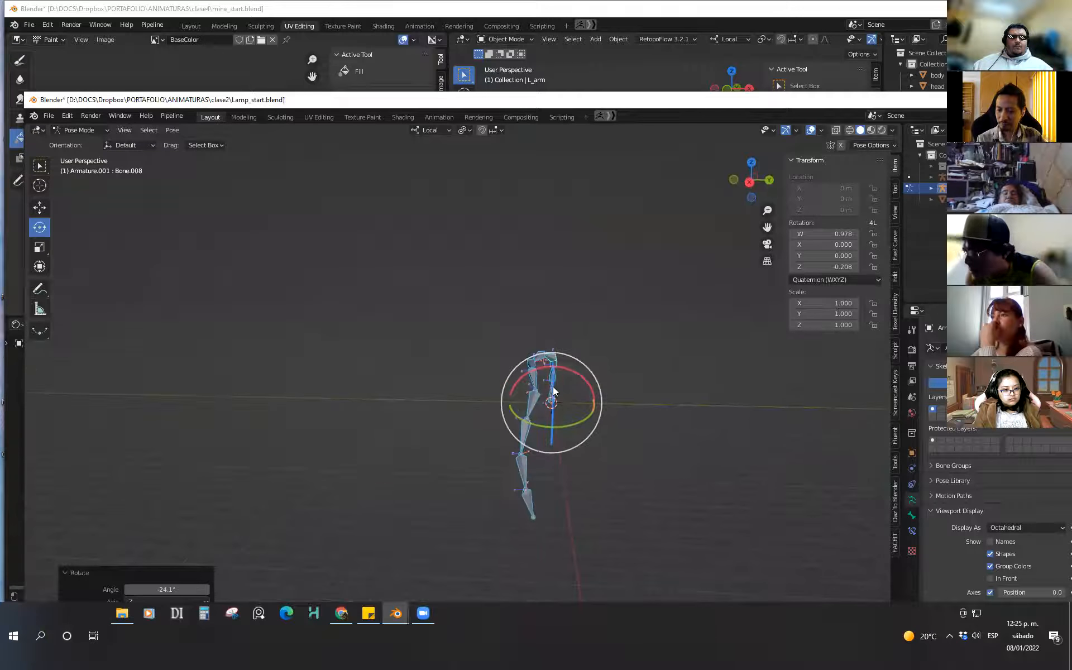
Try another Z rotation on the chain, undo it, and clear the rotation of all selected bones
key(r)
key(z)
key(z)
drag(553, 401, 557, 382)
key(ctrl+z)
middle_drag(620, 431, 512, 451)
key(alt+r)
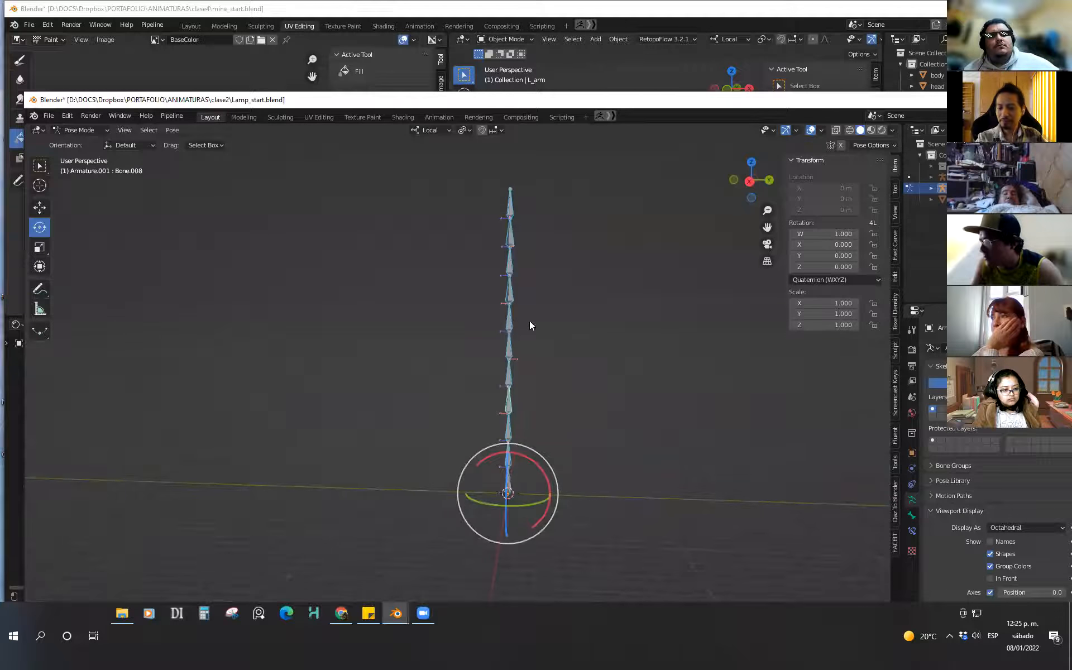
Rotate the selected chain by 52° about each bone's local X axis, and clear the rotation
middle_drag(528, 322, 519, 481)
drag(446, 459, 405, 496)
key(ctrl+z)
middle_drag(527, 509, 469, 368)
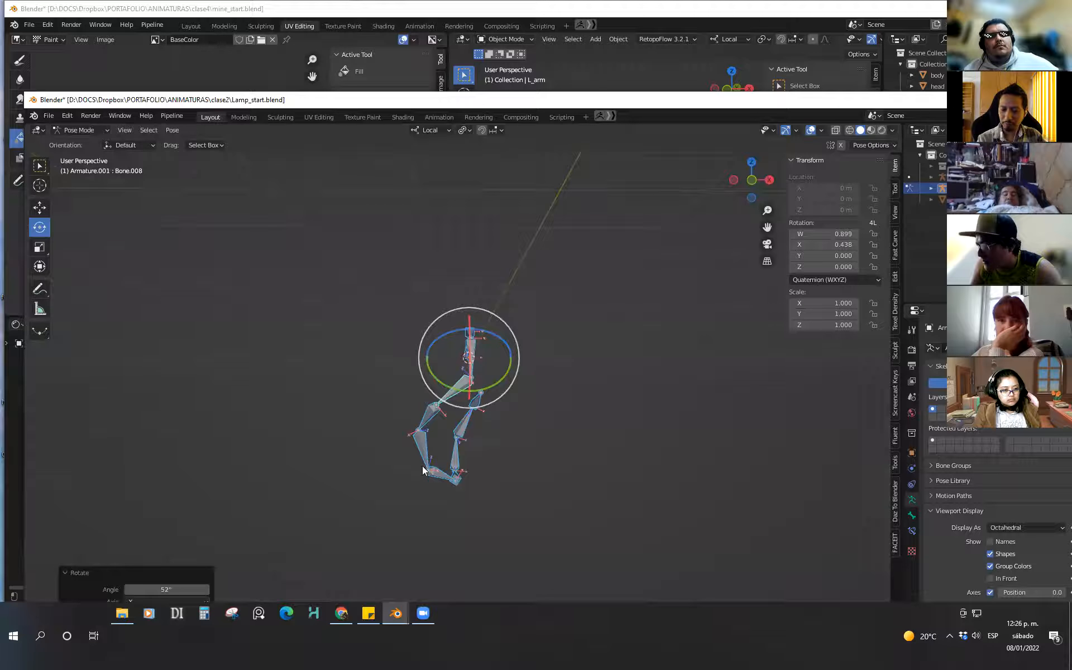
middle_drag(424, 466, 545, 480)
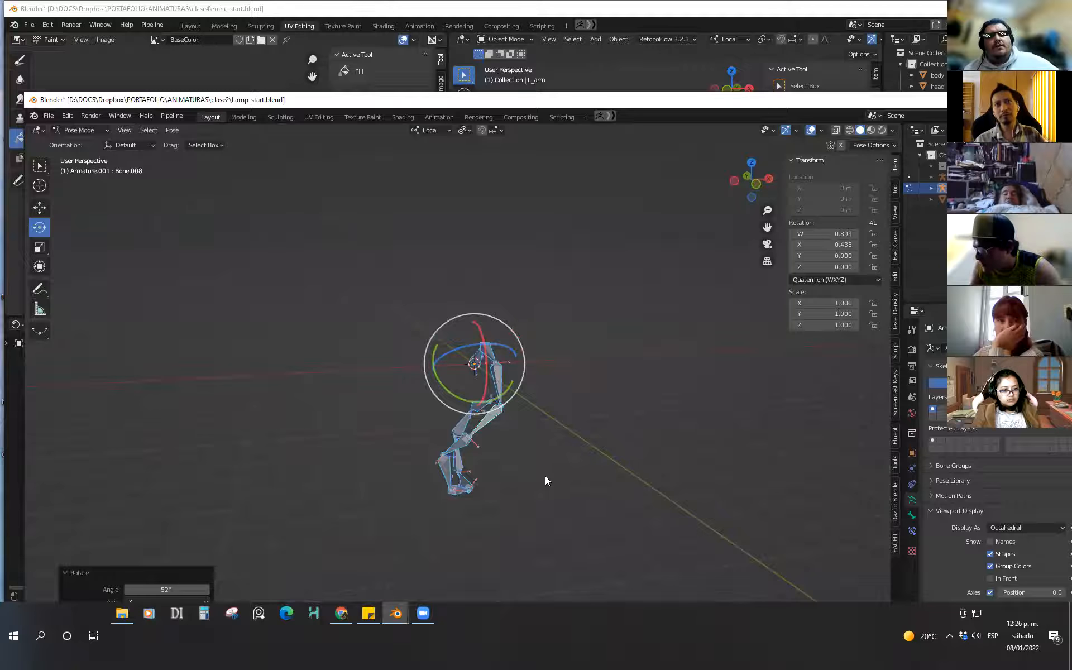
middle_drag(569, 452, 596, 470)
key(alt+r)
shift+middle_drag(609, 302, 550, 476)
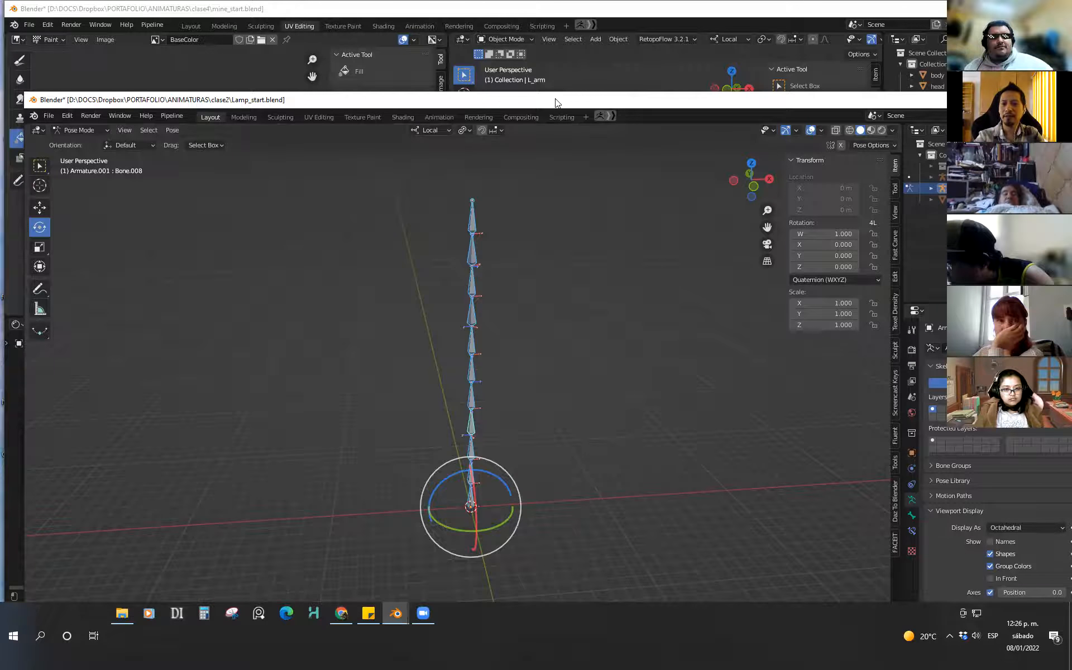
Try one more chain rotation, and undo it along with the earlier pose, bone roll and axes display changes
drag(556, 102, 551, 75)
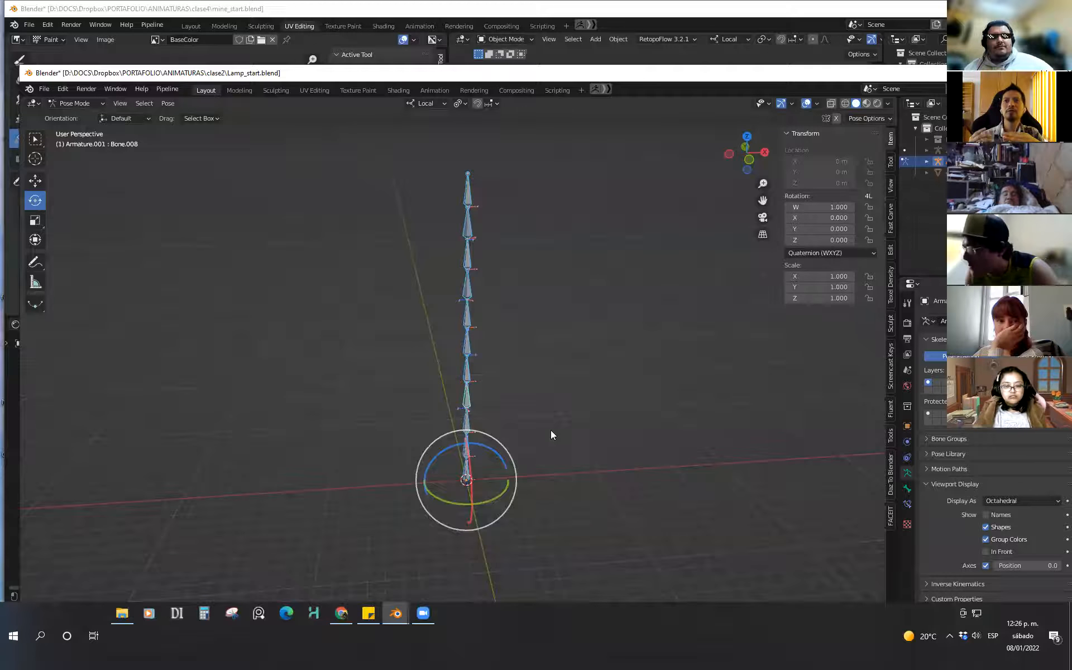
drag(486, 447, 519, 472)
key(ctrl+z)
key(Tab)
key(ctrl+z)
key(ctrl+z)
key(ctrl+z)
key(ctrl+z)
key(ctrl+z)
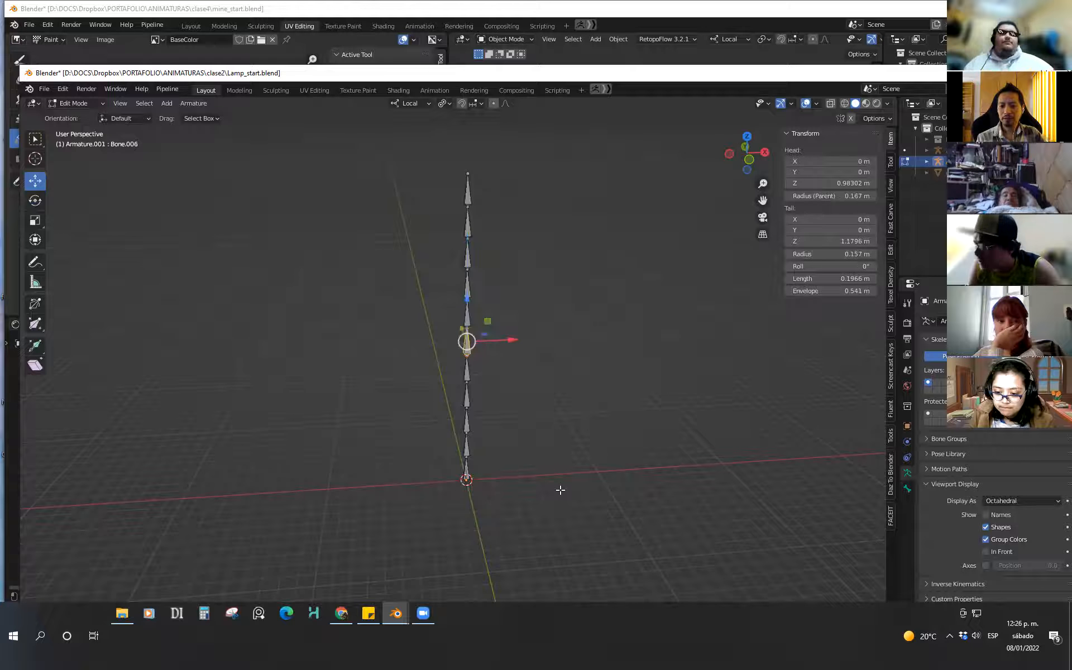
key(ctrl+z)
Switch the bone chain armature to Object Mode and delete it
mouse_move(551, 486)
middle_down()
mouse_move(550, 474)
mouse_move(582, 464)
mouse_move(539, 474)
middle_up()
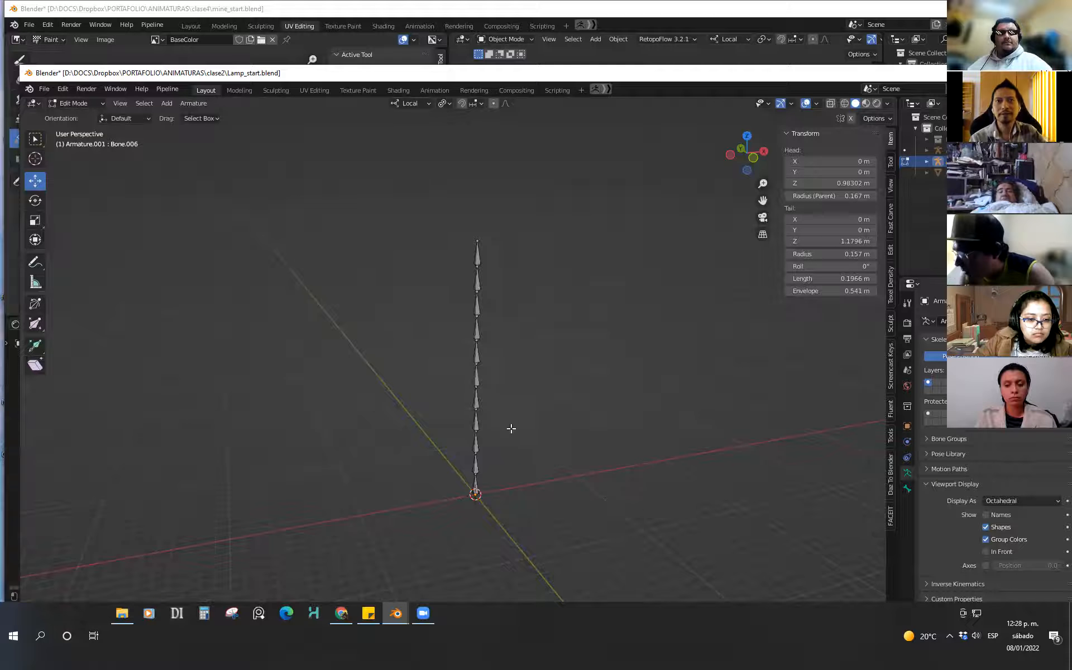
middle_drag(572, 433, 558, 447)
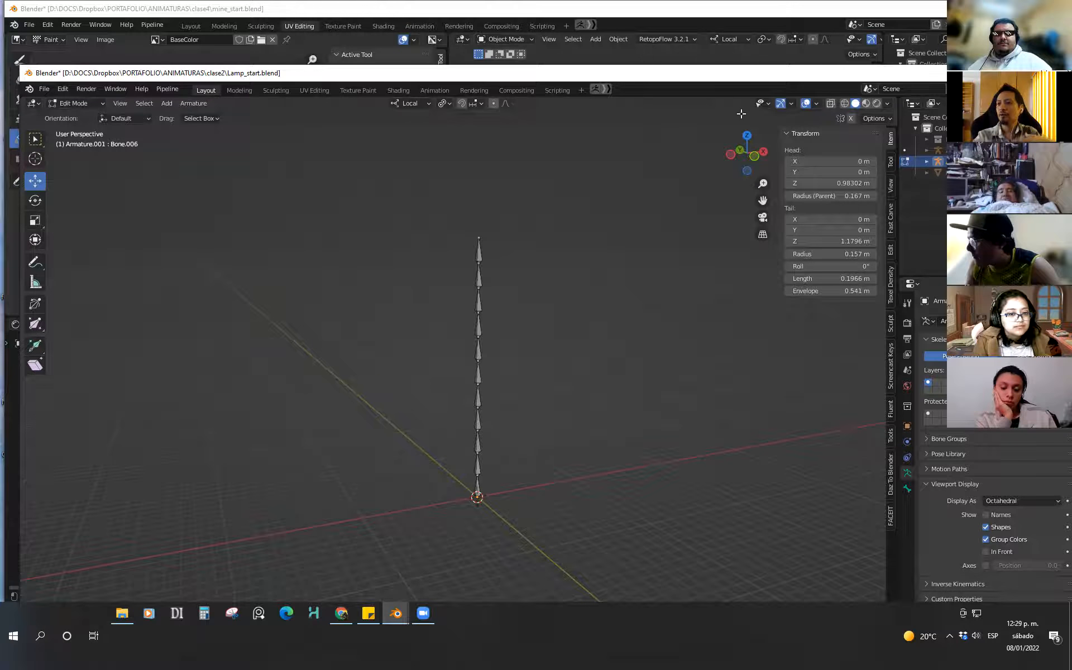
drag(729, 74, 718, 54)
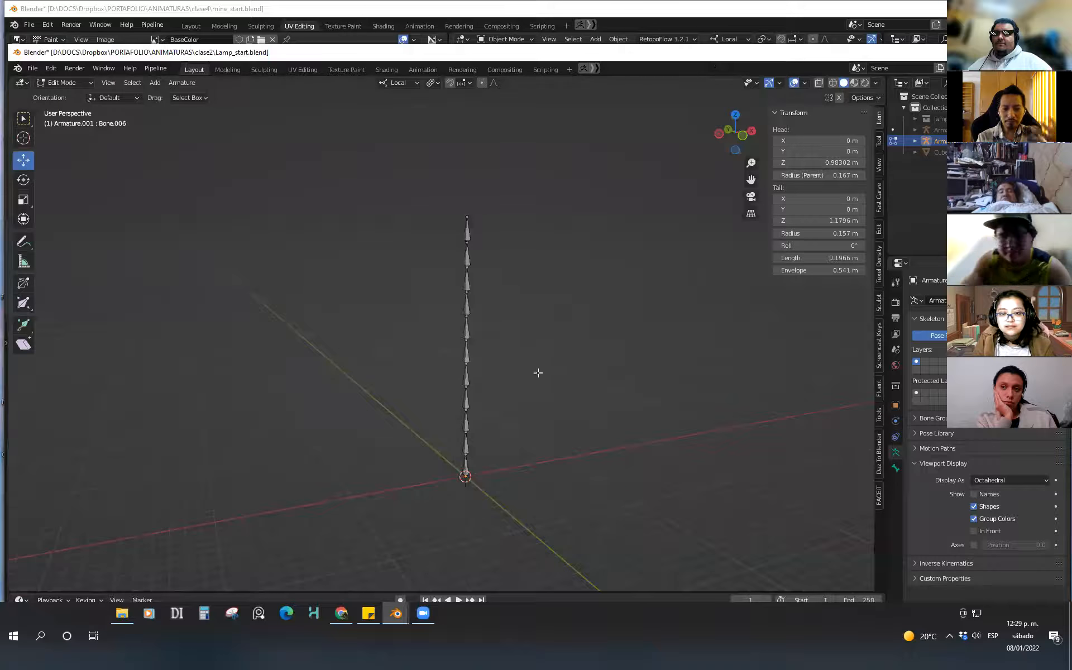
key(ctrl+Tab)
click(456, 413)
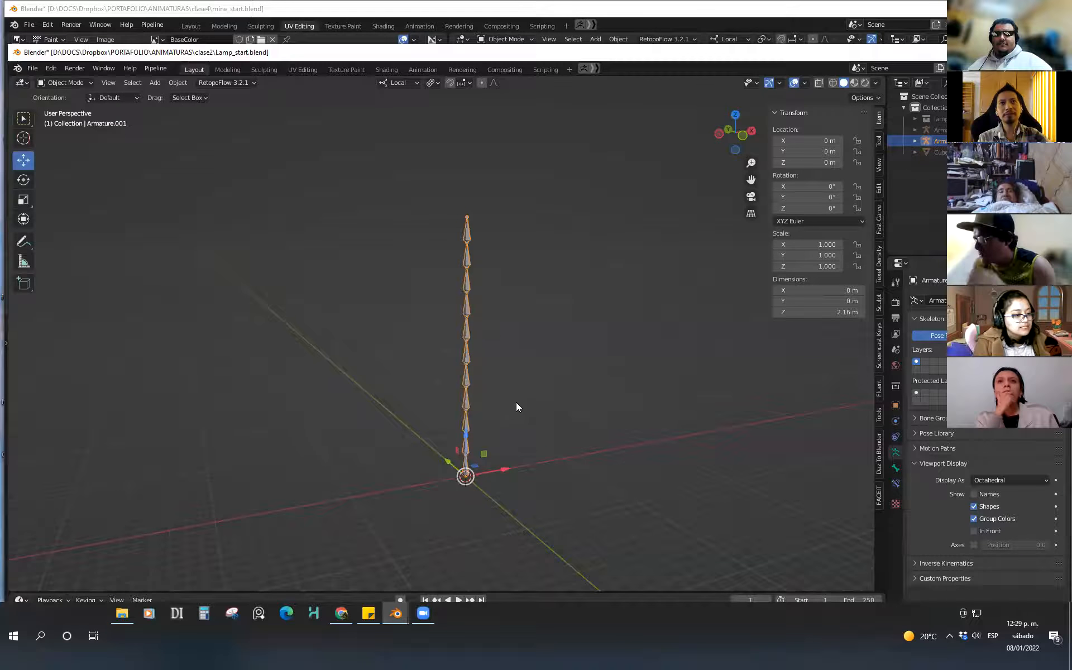
key(Delete)
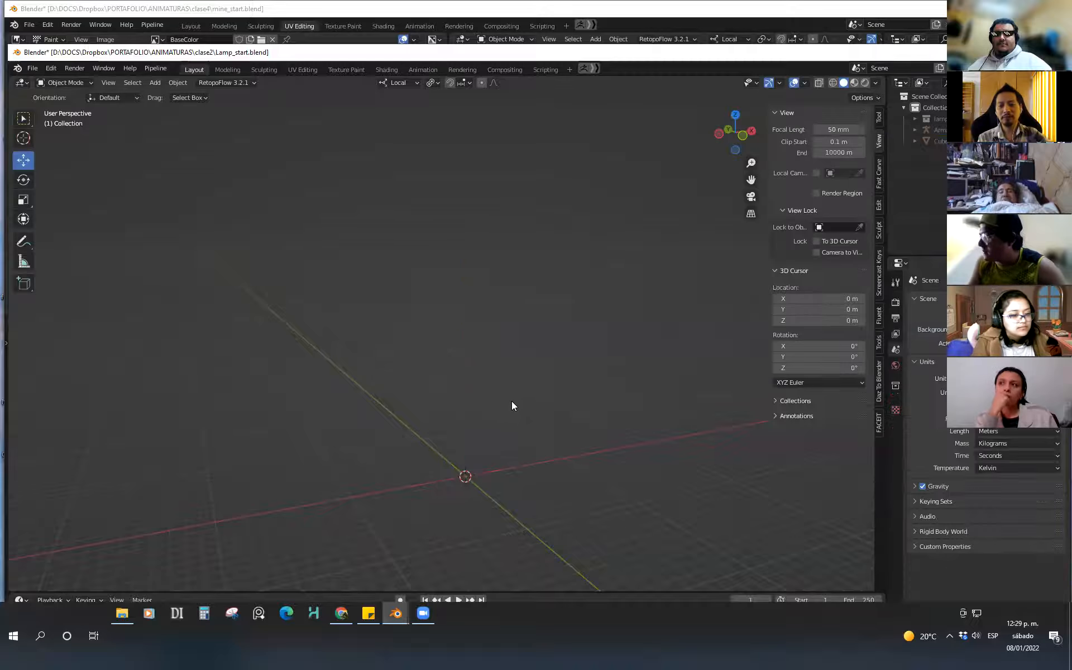
Open the add-on preferences and search the add-ons for "rigg"
click(32, 68)
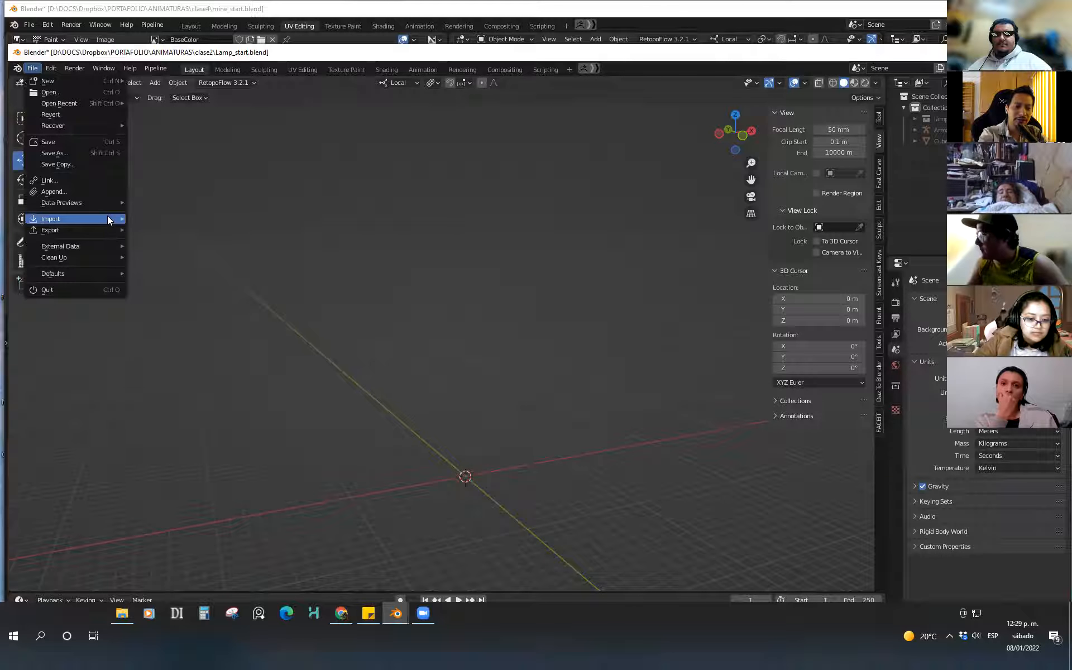
mouse_move(51, 68)
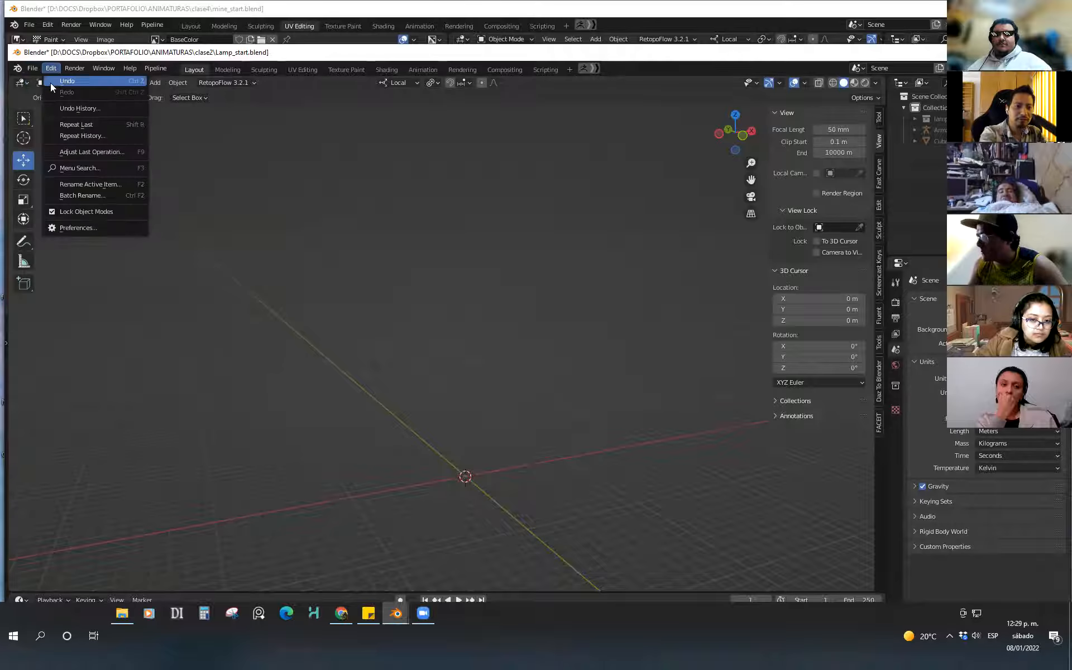
click(98, 227)
click(35, 184)
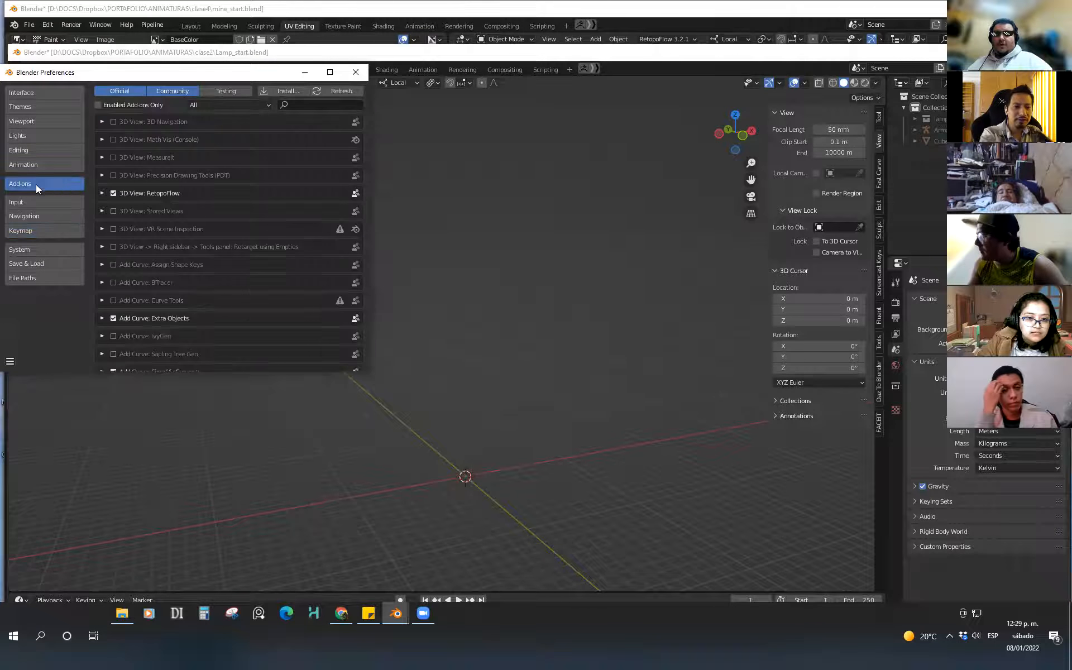
click(316, 107)
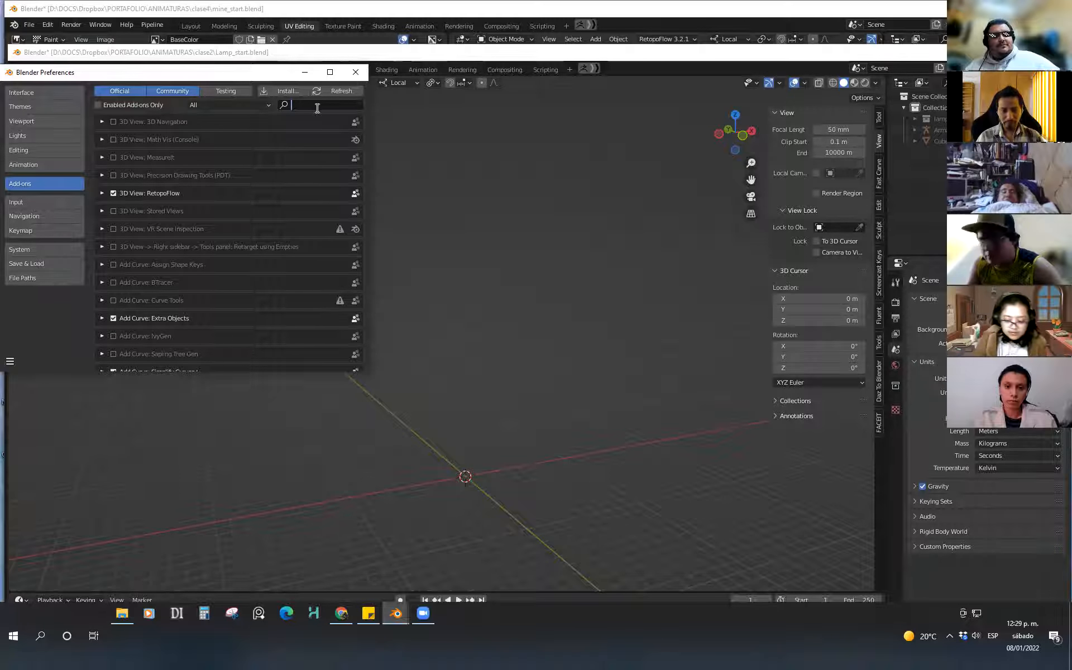
text(rigg)
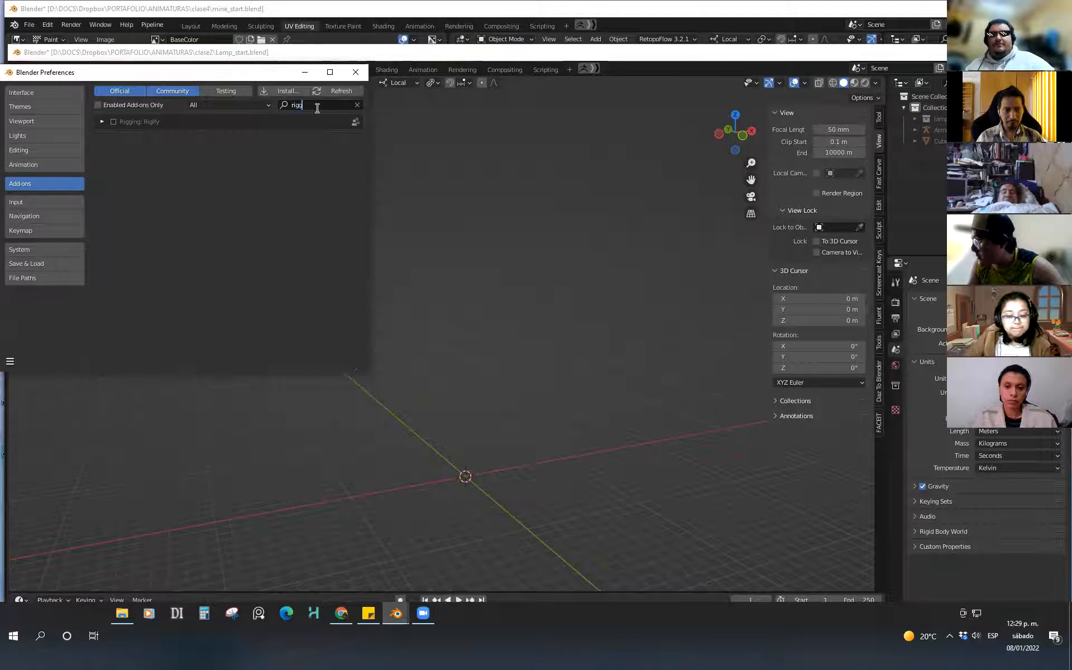
Enable the Rigging: Rigify add-on and close the preferences
click(114, 121)
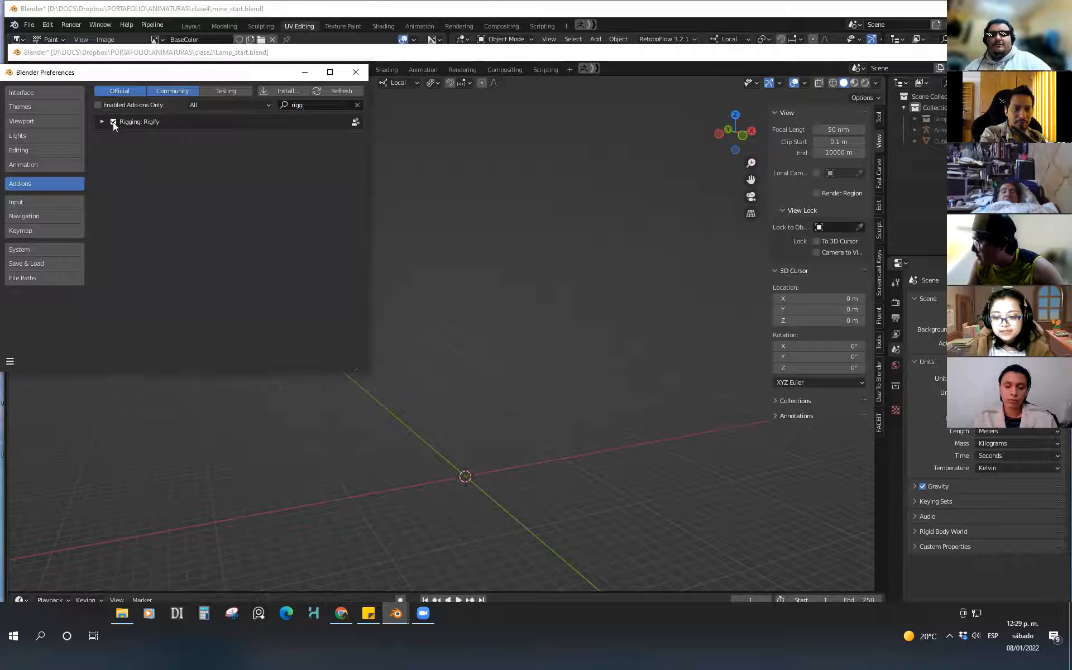
click(355, 72)
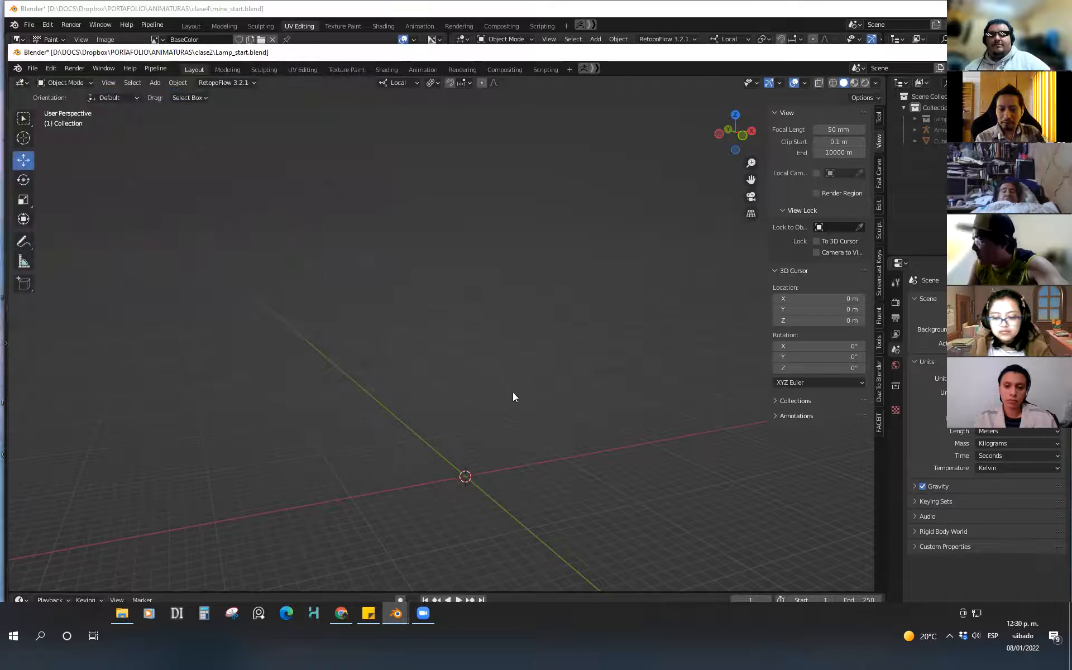
Add a Basic Human meta-rig armature to the scene and view it from the front
key(shift+a)
mouse_move(517, 417)
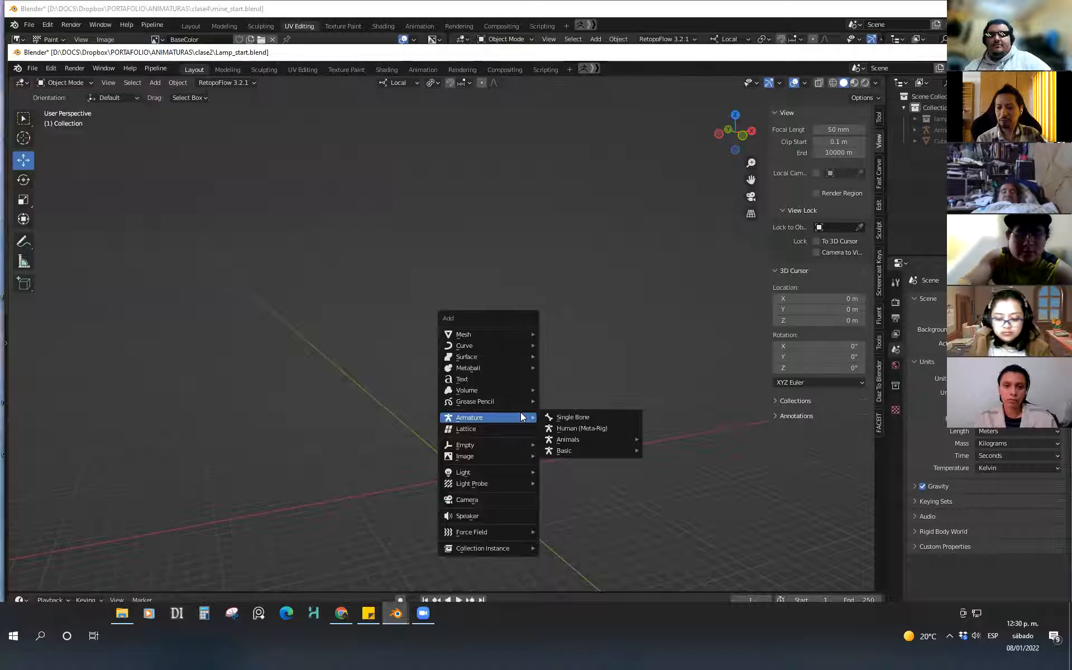
mouse_move(611, 443)
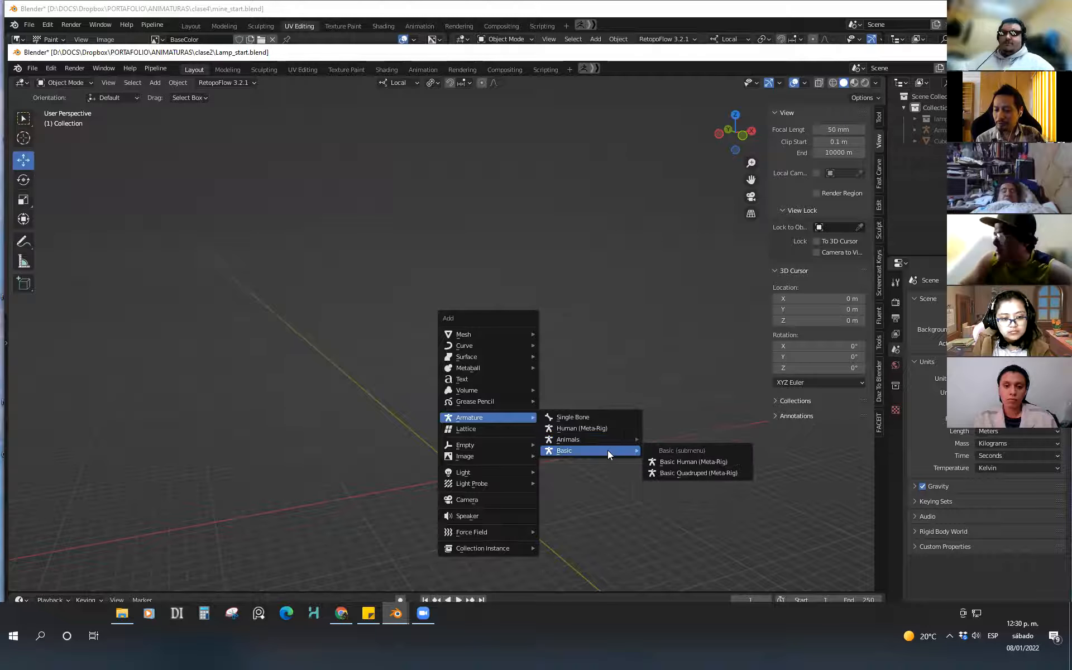
click(715, 462)
middle_drag(536, 417, 524, 393)
scroll(559, 413, up, 3)
middle_drag(586, 428, 578, 407)
middle_drag(533, 369, 516, 353)
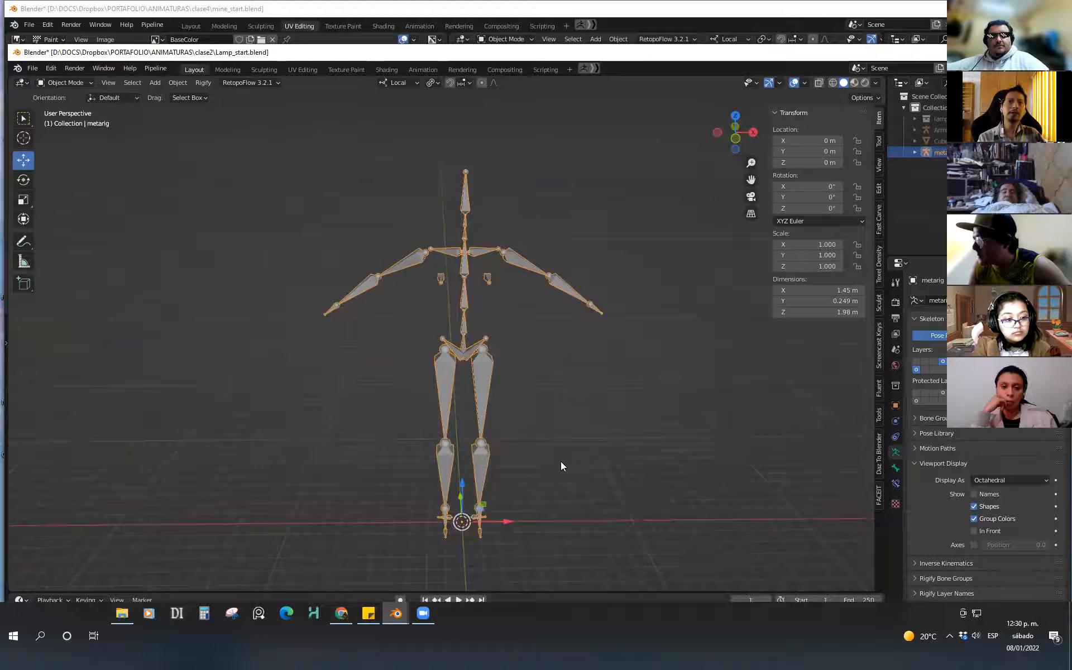
middle_drag(553, 471, 496, 467)
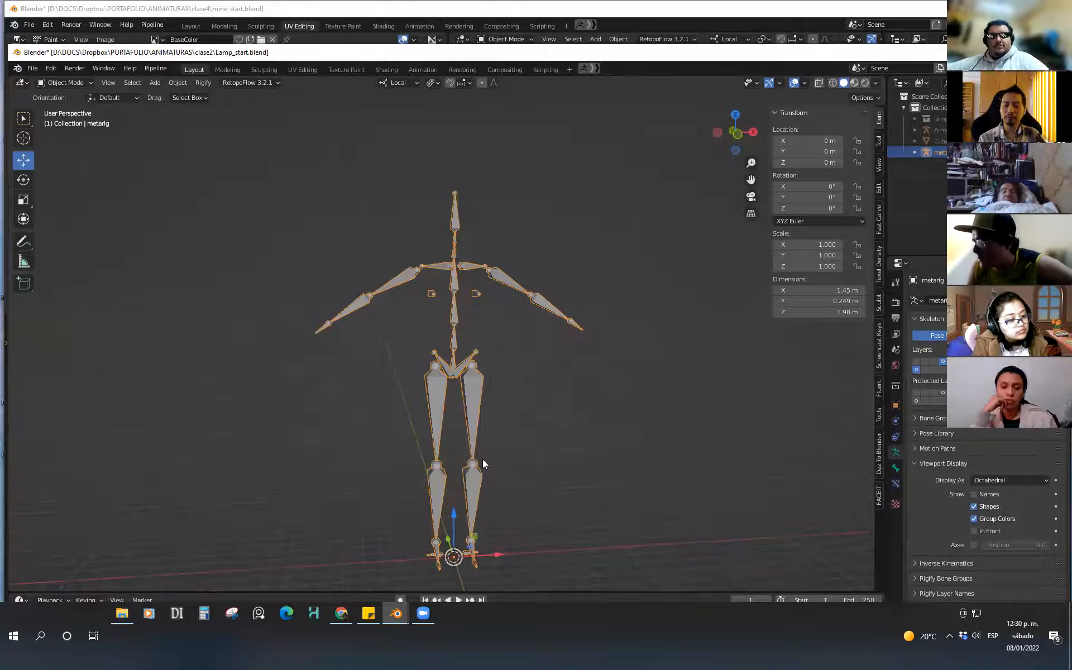
Replace the Basic Human meta-rig with the full Human meta-rig
key(Delete)
key(shift+a)
mouse_move(493, 458)
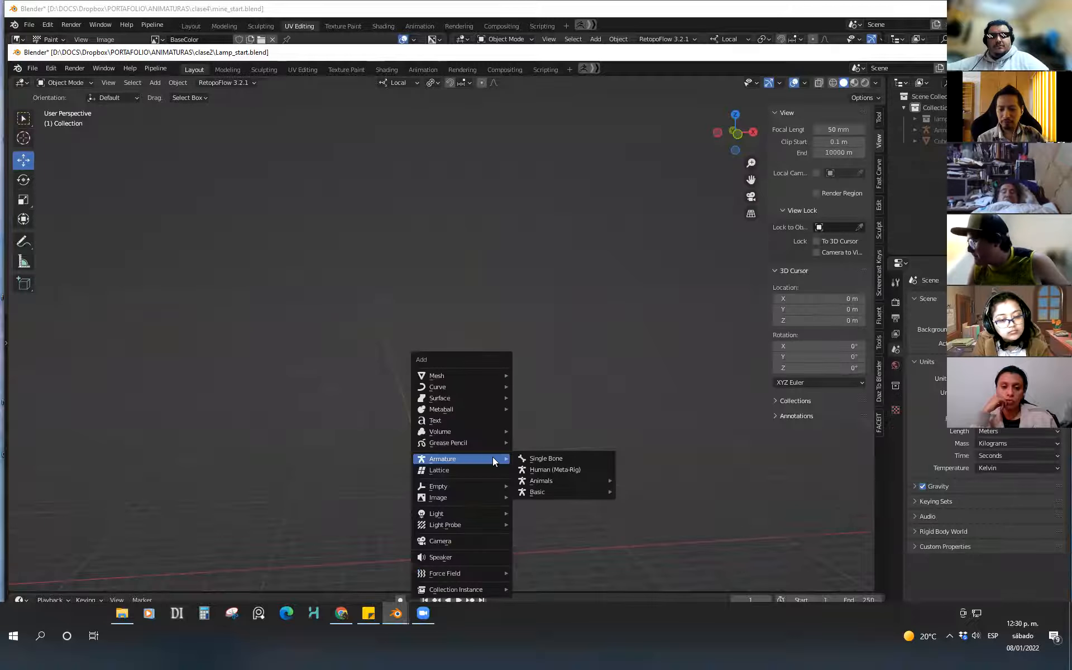
mouse_move(599, 490)
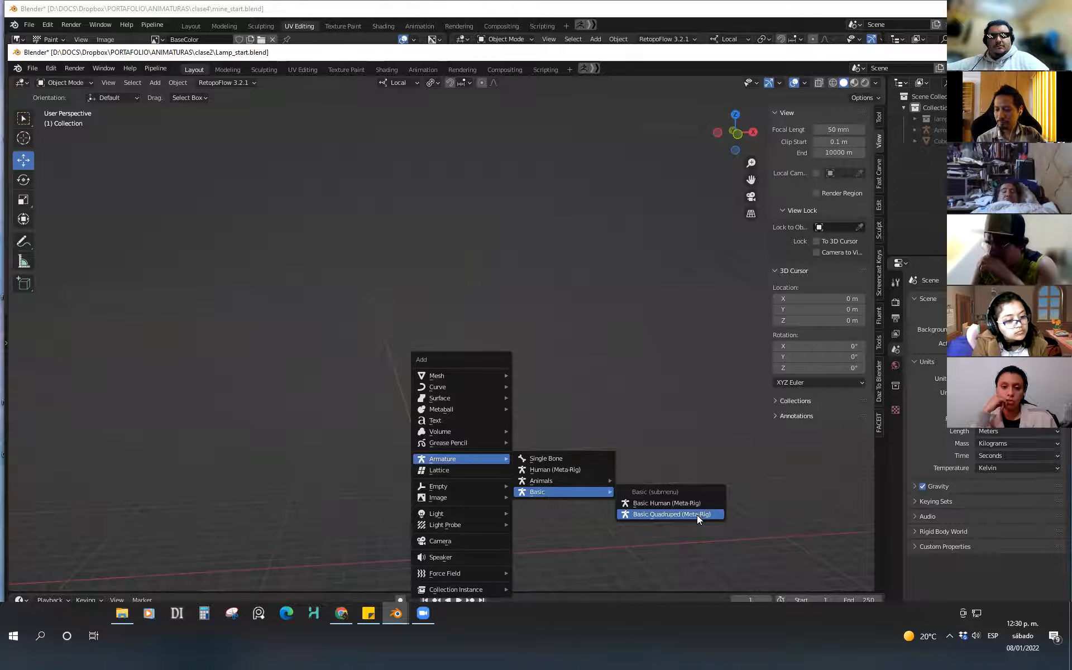
click(589, 469)
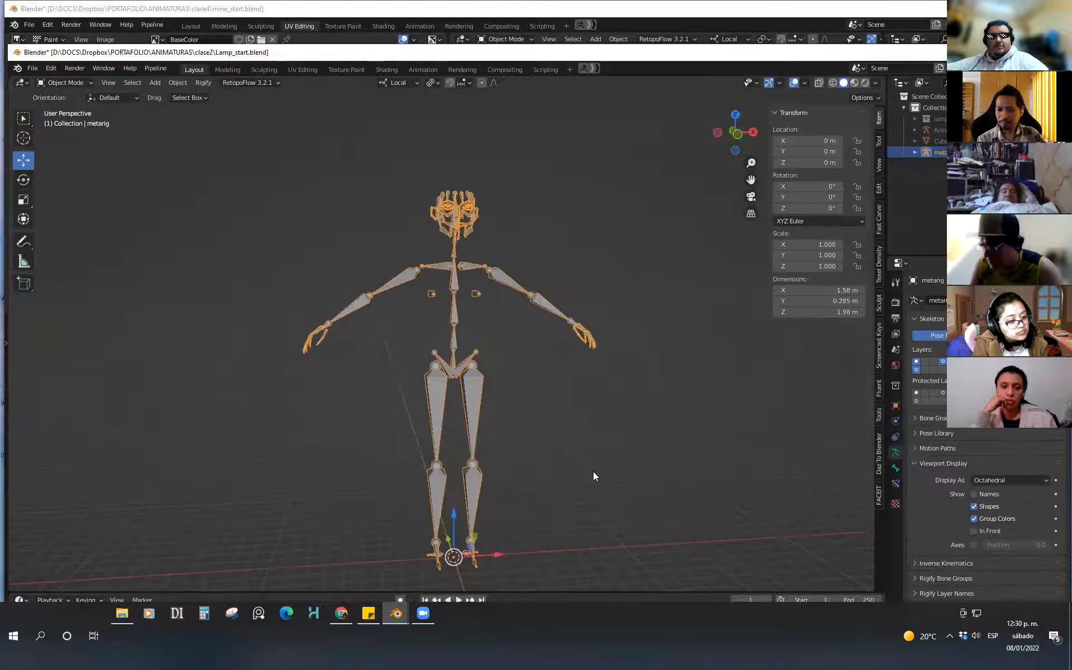
Examine the Human meta-rig's face, hand and body bones up close and from several angles
middle_drag(554, 458, 531, 456)
shift+middle_drag(513, 344, 520, 513)
scroll(515, 425, up, 5)
shift+middle_drag(514, 415, 537, 503)
scroll(542, 492, up, 3)
click(584, 427)
middle_drag(599, 444, 514, 447)
shift+middle_drag(514, 446, 527, 347)
scroll(527, 357, down, 4)
middle_drag(528, 413, 562, 330)
scroll(561, 346, down, 2)
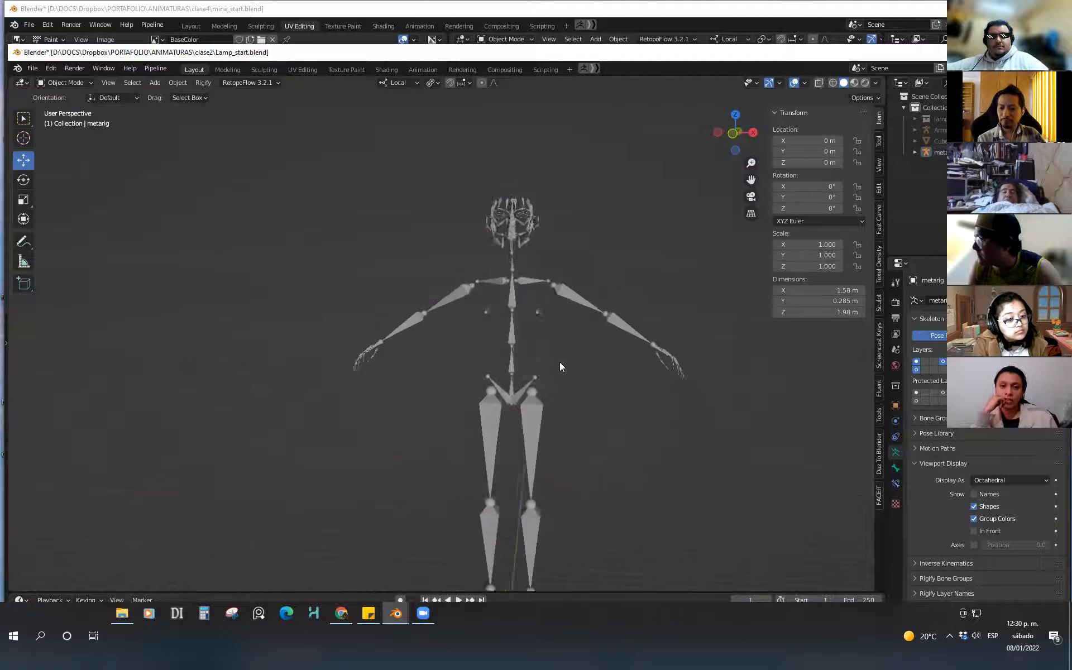
scroll(570, 447, down, 1)
middle_drag(570, 476, 646, 299)
scroll(616, 341, up, 2)
middle_drag(616, 342, 570, 461)
scroll(581, 455, down, 1)
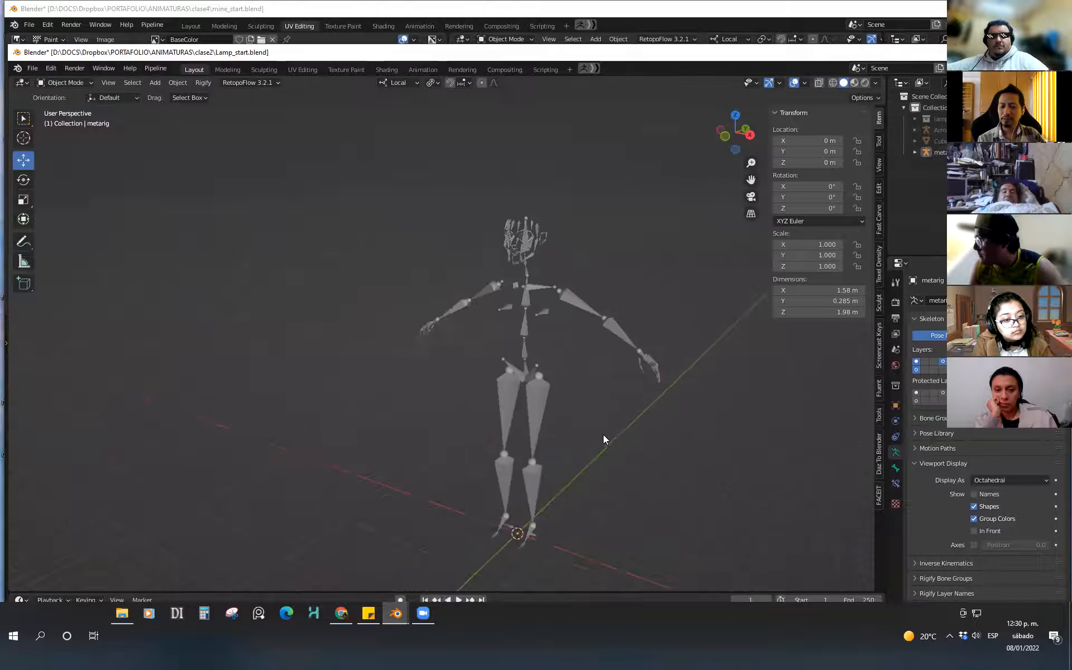
Delete the Human meta-rig and add a Wolf meta-rig in its place
click(546, 500)
key(Delete)
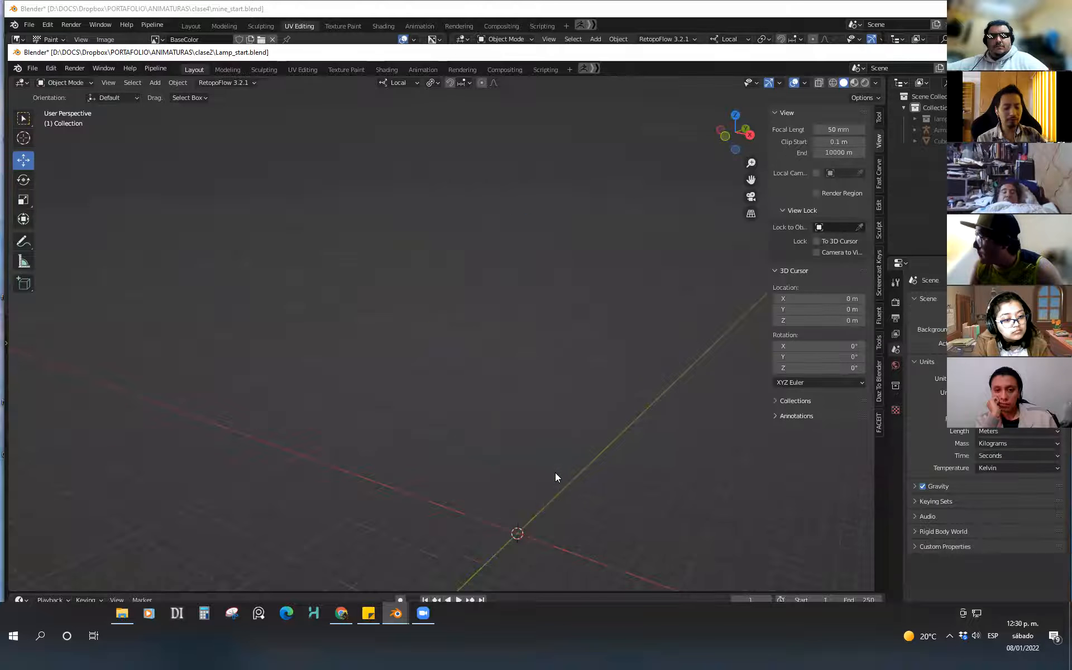
key(shift+a)
mouse_move(553, 474)
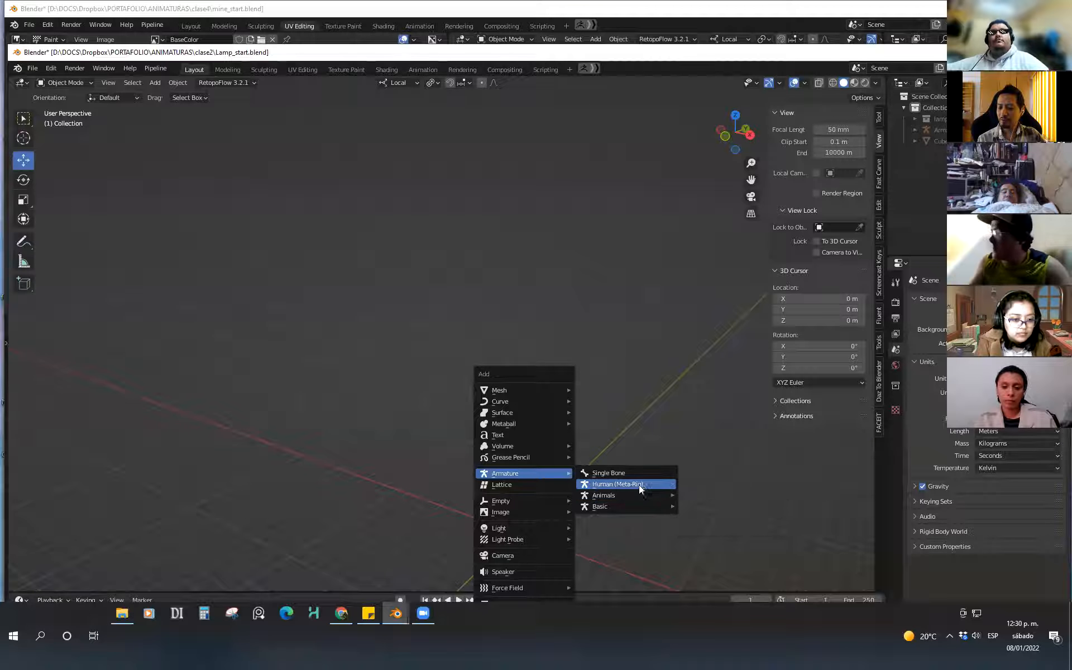
mouse_move(648, 506)
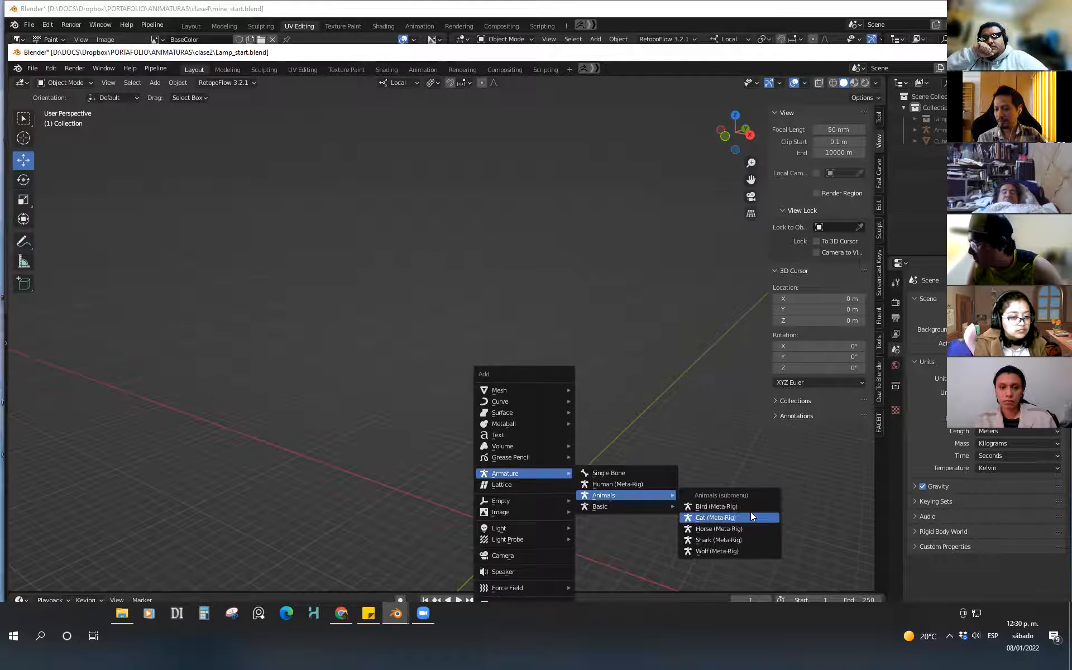
click(724, 550)
middle_drag(726, 548, 675, 461)
click(612, 456)
Delete the Wolf meta-rig, add a Bird meta-rig instead and view it up close
click(675, 462)
key(Delete)
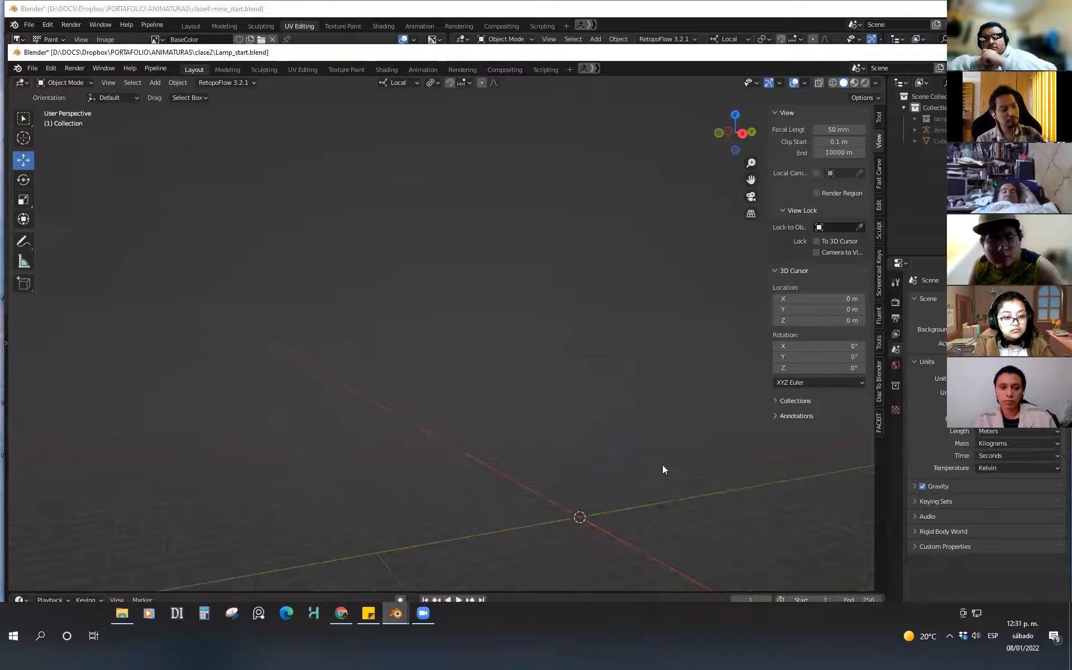
key(shift+a)
mouse_move(664, 466)
mouse_move(780, 499)
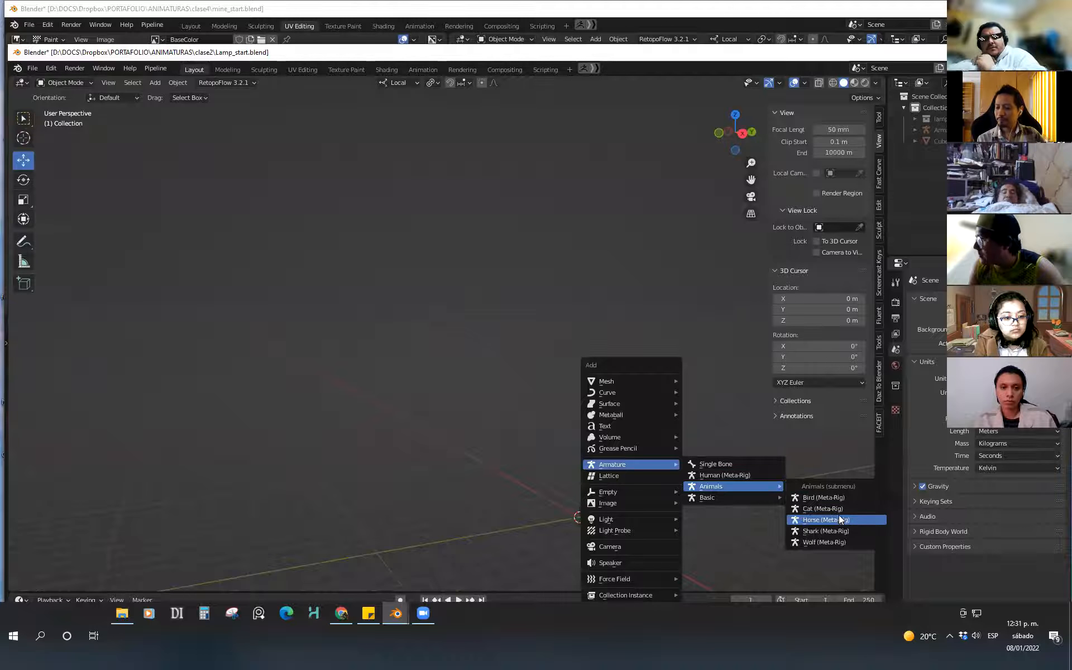
click(829, 497)
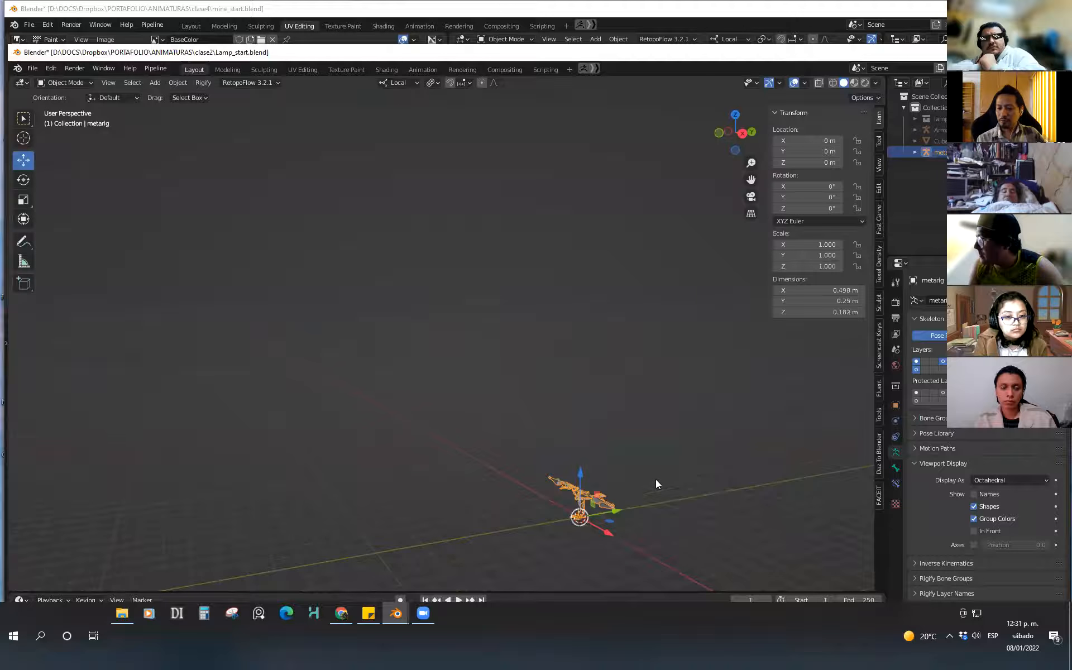
shift+middle_drag(633, 511, 586, 418)
scroll(563, 418, up, 3)
shift+middle_drag(590, 476, 525, 416)
scroll(573, 455, up, 4)
mouse_move(573, 456)
middle_down()
mouse_move(630, 356)
mouse_move(577, 412)
mouse_move(442, 443)
mouse_move(571, 435)
middle_up()
Replace the Bird meta-rig with a Horse meta-rig, leaving it deselected in view
key(Delete)
key(shift+a)
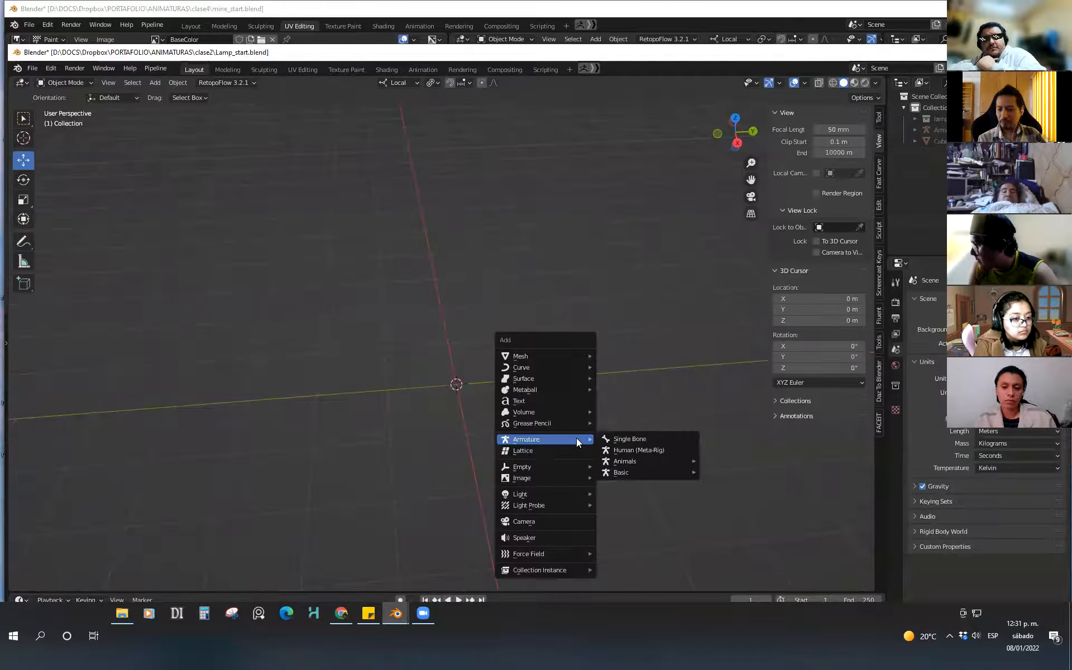
mouse_move(584, 438)
mouse_move(688, 461)
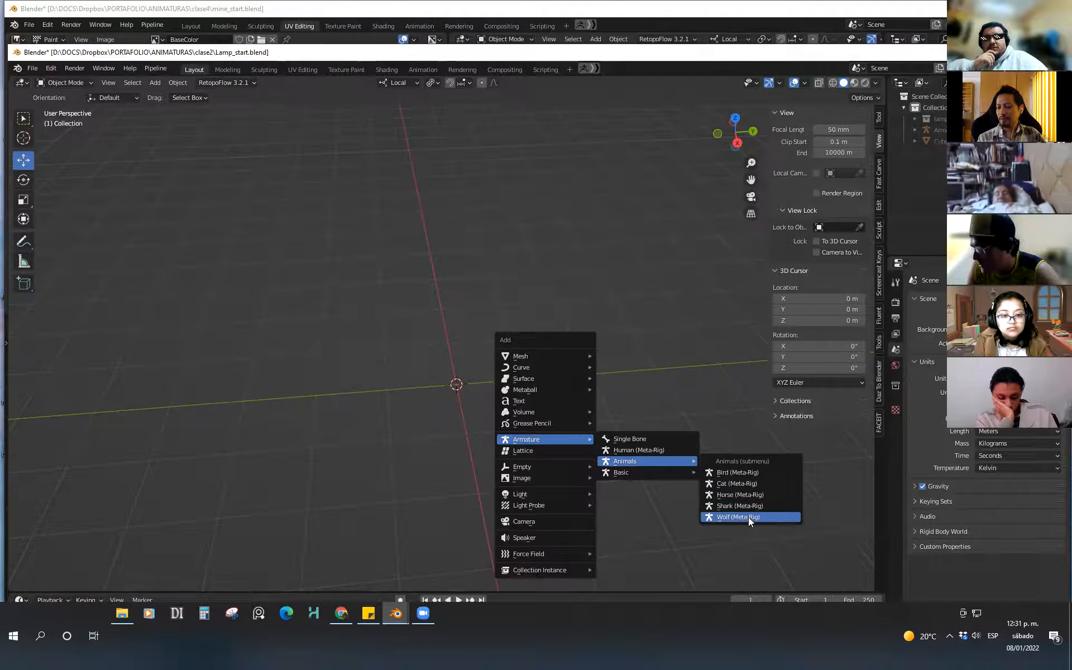
click(749, 496)
scroll(528, 424, down, 8)
middle_drag(590, 429, 597, 456)
scroll(559, 441, up, 1)
click(666, 415)
scroll(596, 457, down, 1)
shift+middle_drag(609, 403, 610, 482)
Add a Bird meta-rig alongside the Horse meta-rig and scale it to about 7 times its size
key(shift+a)
mouse_move(627, 469)
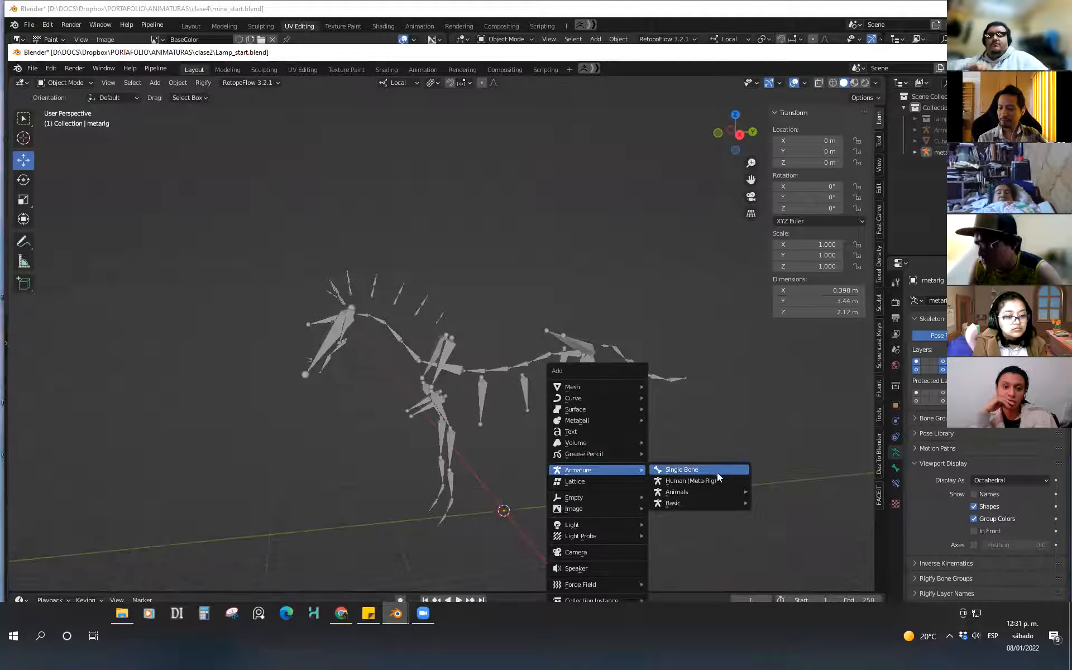
mouse_move(734, 500)
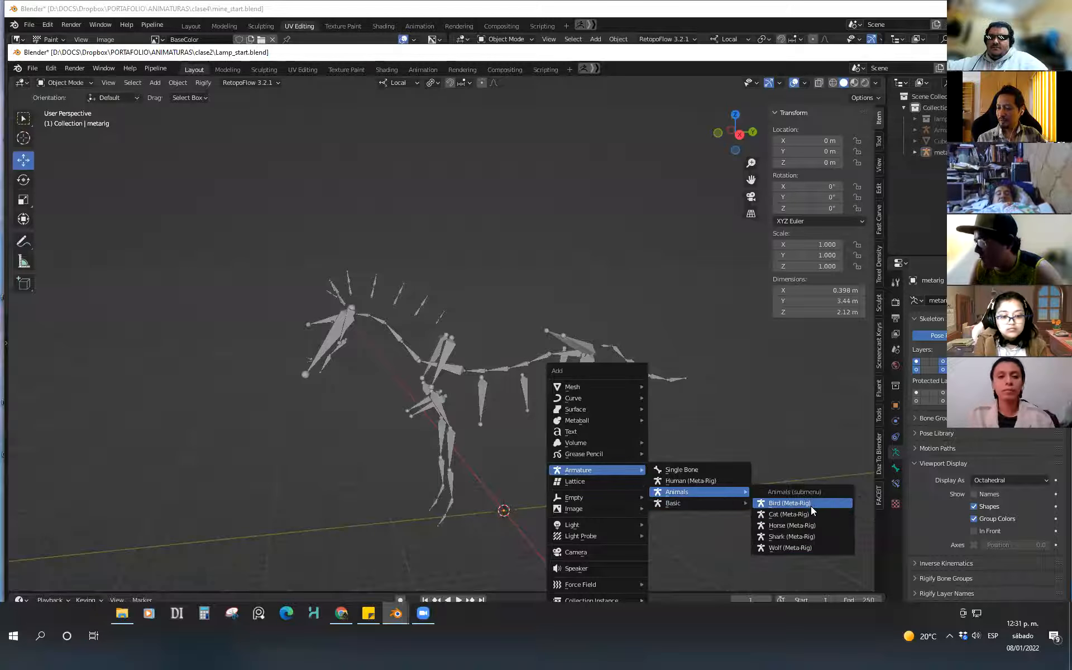
click(810, 506)
key(s)
click(717, 523)
Move the Bird meta-rig about 0.1 m along negative Y and enlarge it by a factor of about 1.7
middle_drag(717, 524, 535, 517)
drag(522, 517, 488, 500)
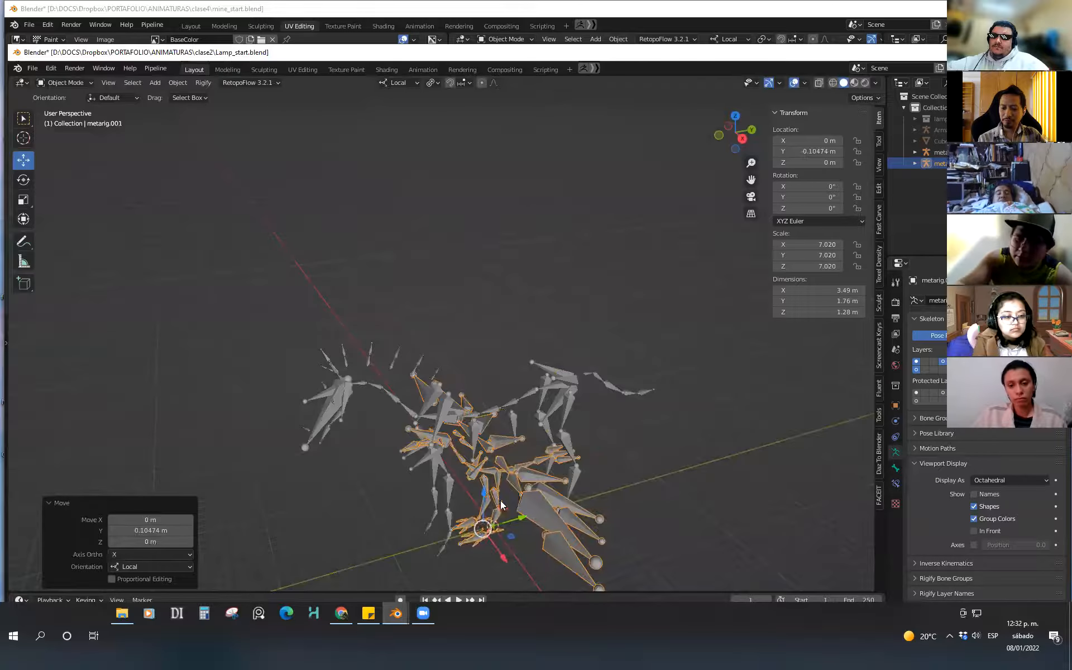
key(s)
click(579, 493)
middle_drag(579, 494, 619, 511)
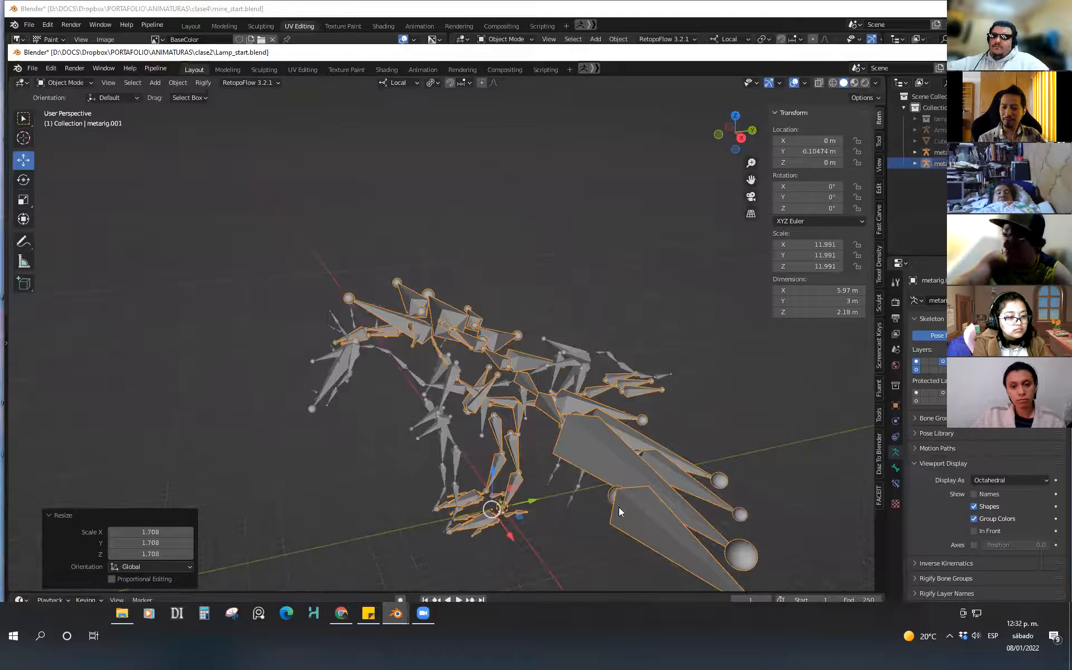
Reposition the enlarged Bird meta-rig along its Y axis to about -0.09 m, overlapping the horse's body
key(g)
key(y)
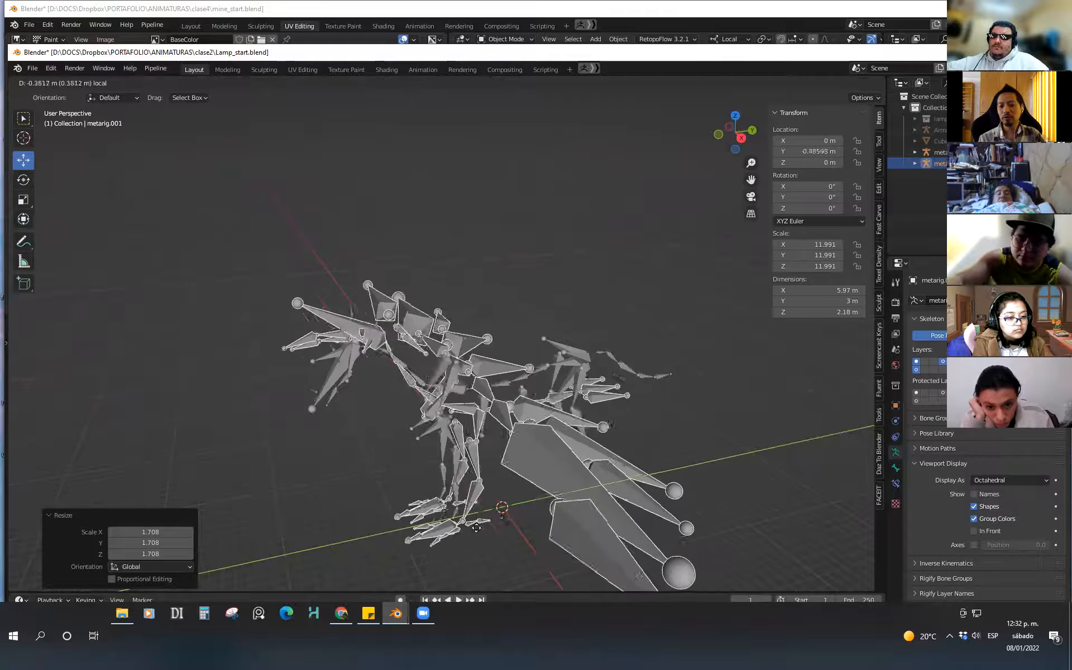
drag(606, 528, 532, 499)
middle_drag(619, 433, 692, 455)
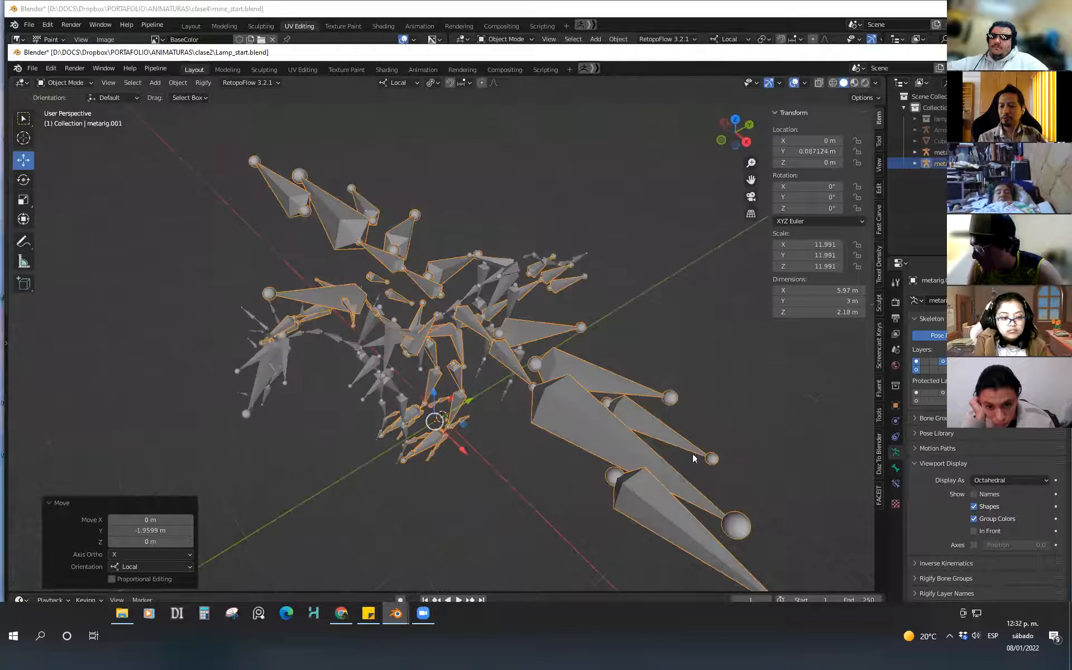
middle_drag(424, 411, 455, 417)
click(481, 404)
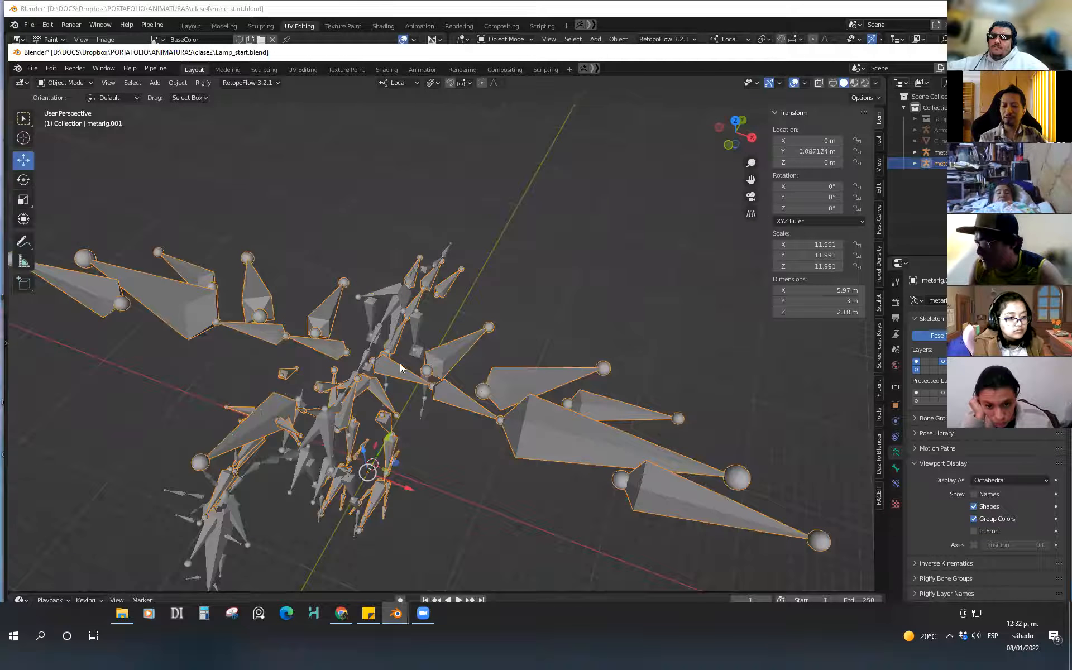
middle_drag(625, 449, 584, 464)
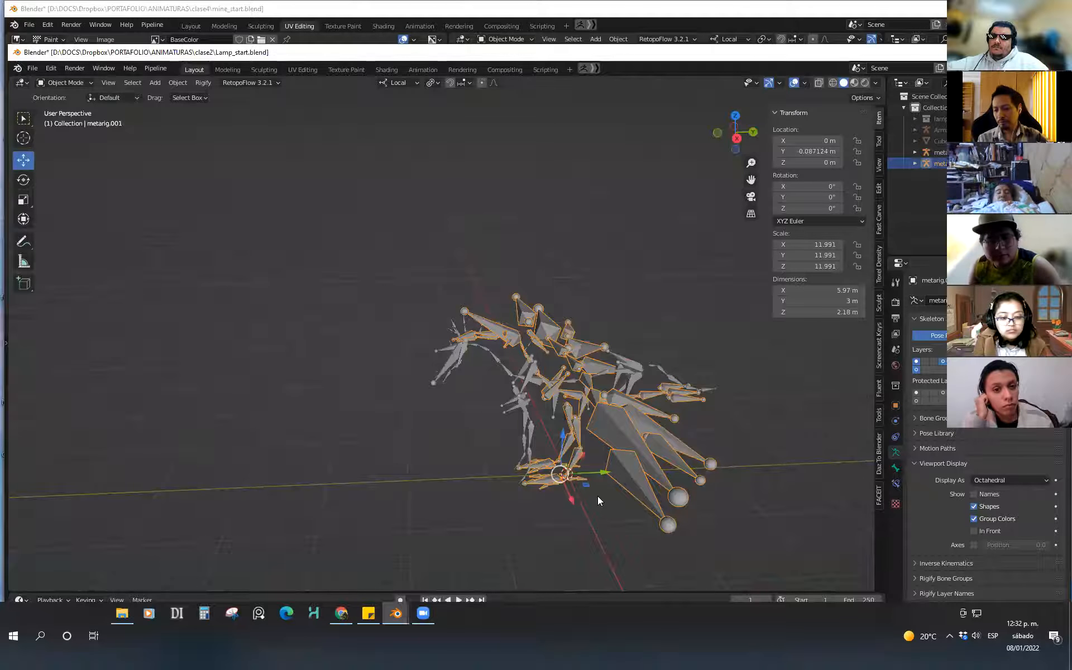
Delete the Bird meta-rig and select the Horse meta-rig
key(Delete)
middle_drag(604, 426, 595, 422)
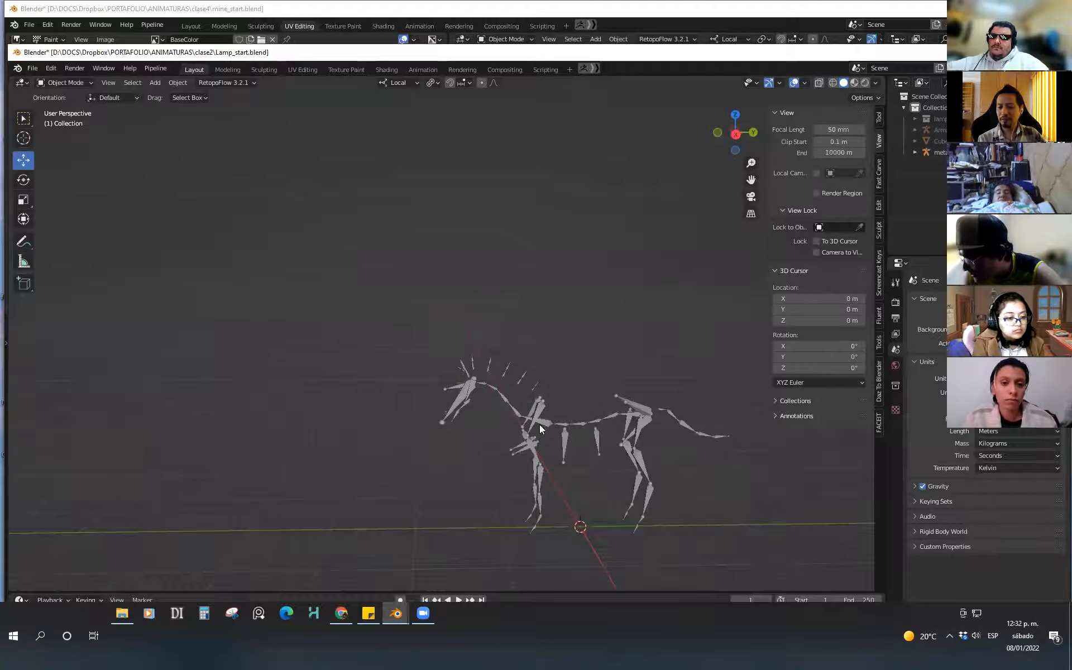
click(534, 408)
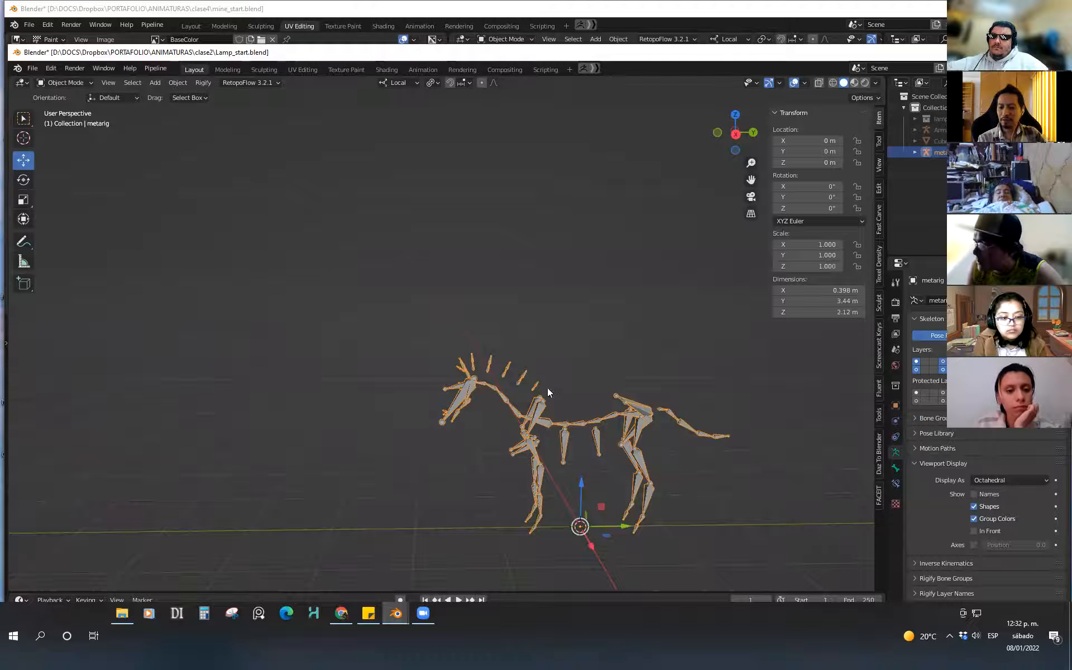
Add a Human meta-rig and move it over the horse's front legs, to about Y -0.63 m and Z 0.39 m
key(shift+a)
mouse_move(607, 472)
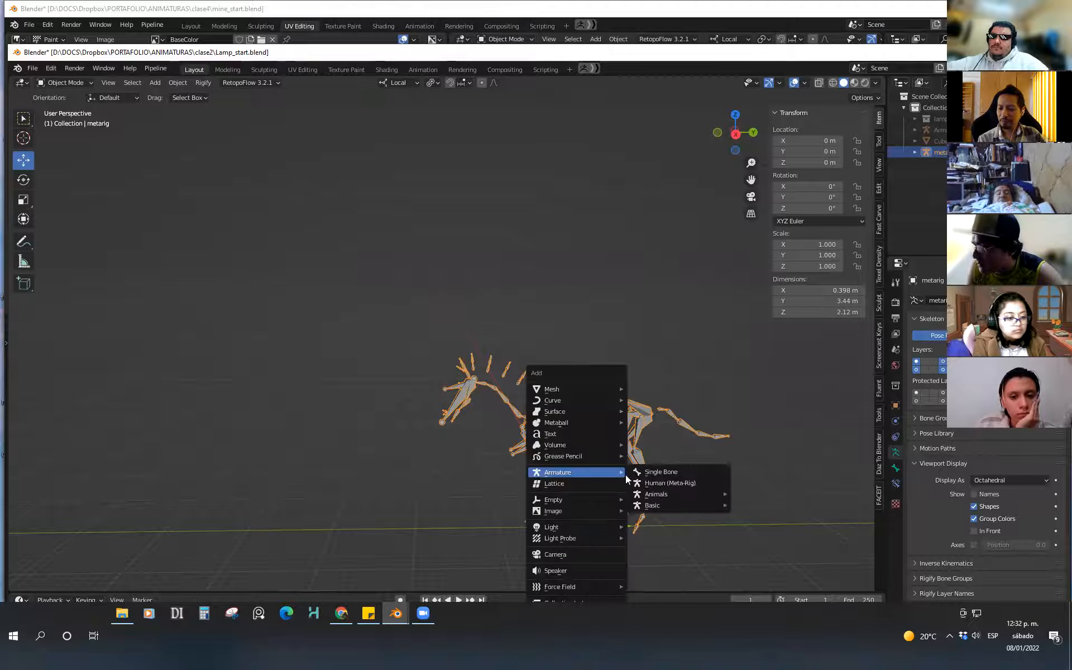
click(689, 483)
drag(601, 509, 548, 477)
click(659, 499)
middle_drag(661, 501, 616, 531)
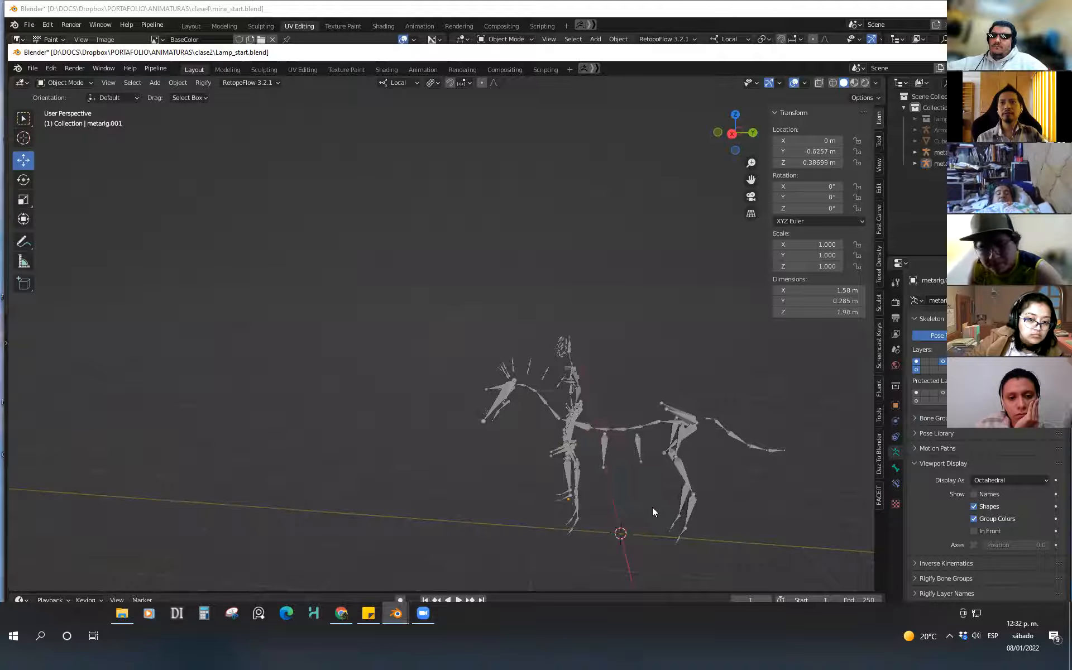
Select both the Human and Horse meta-rigs and delete them
click(600, 435)
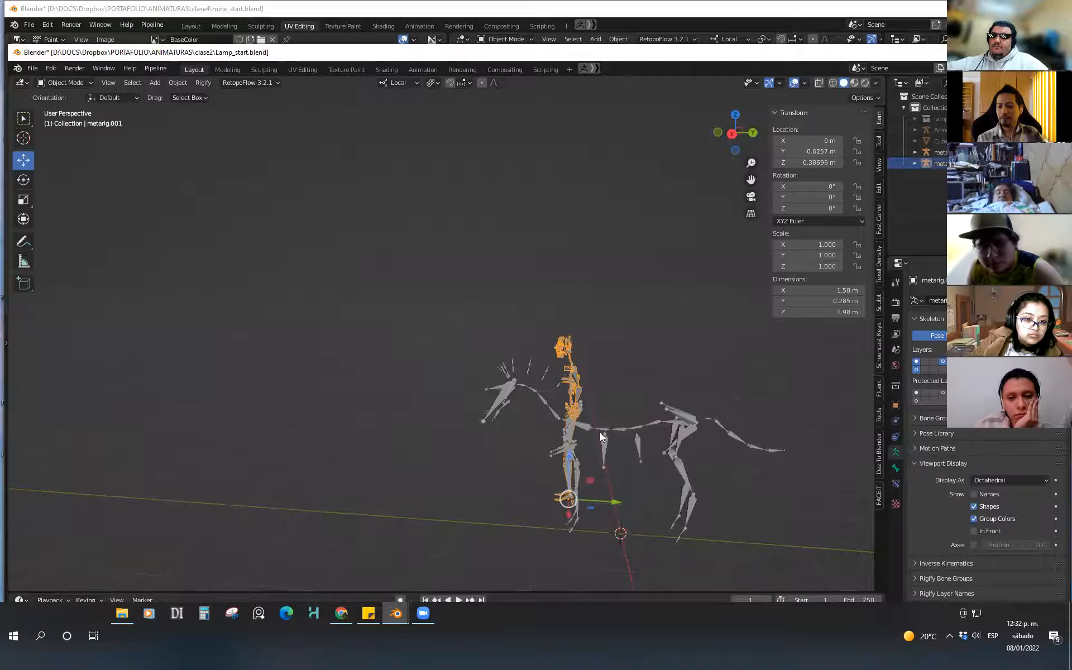
shift+click(688, 420)
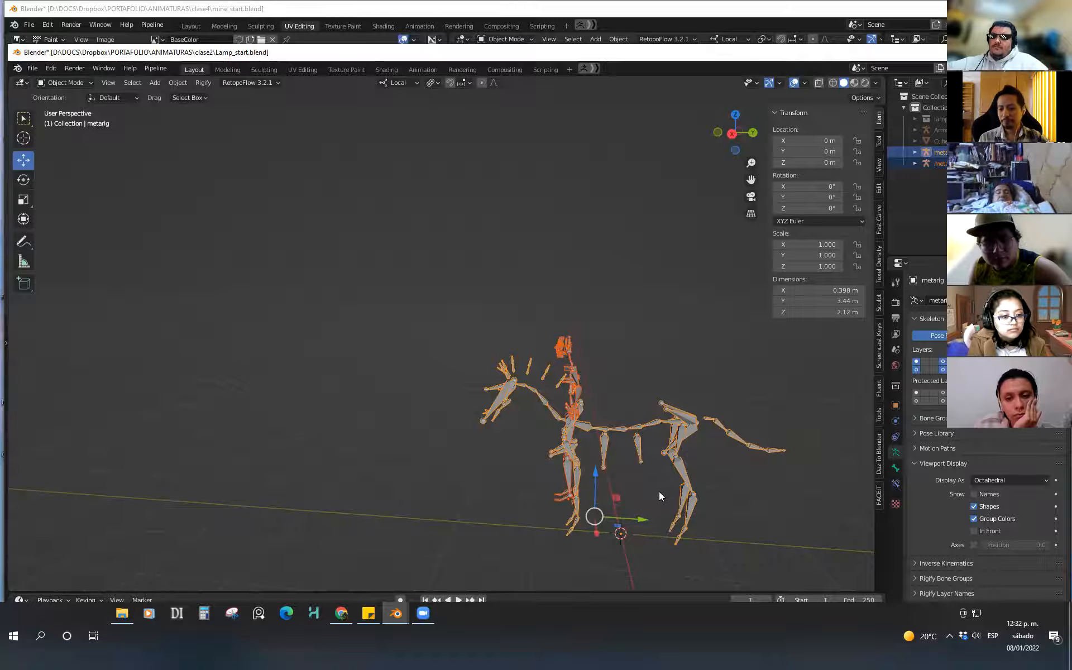
key(Delete)
key(shift+a)
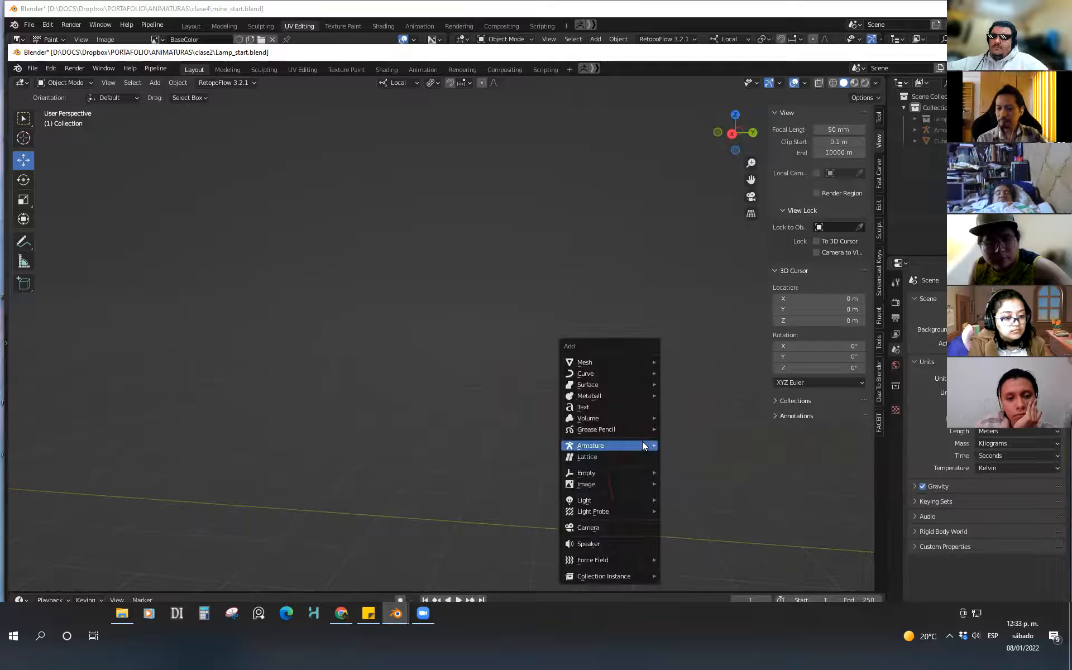
mouse_move(642, 444)
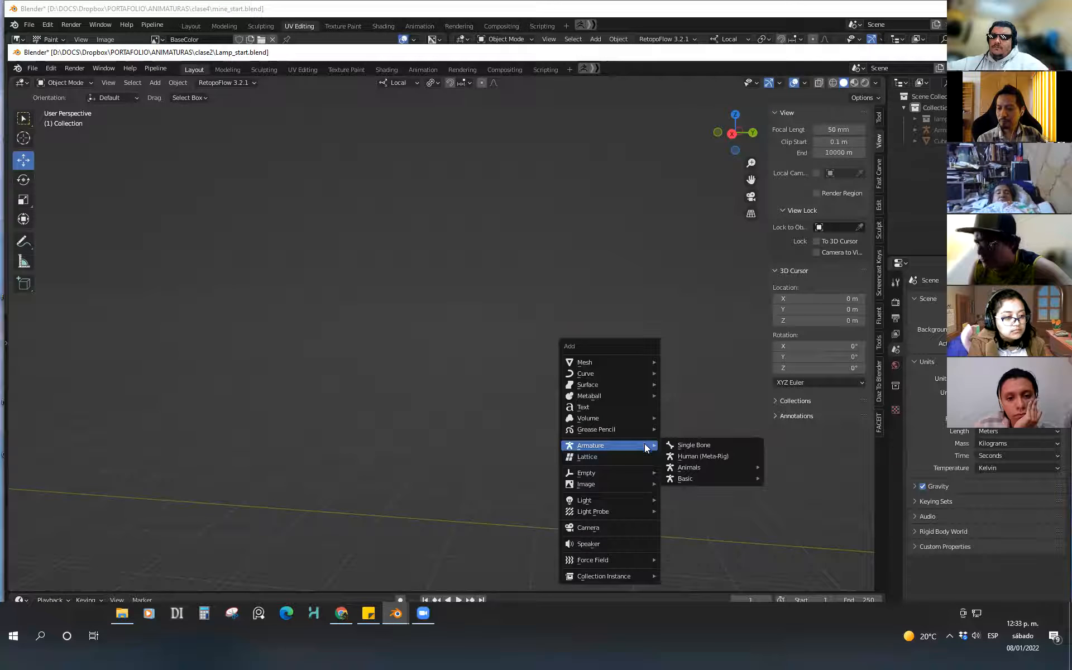
click(732, 456)
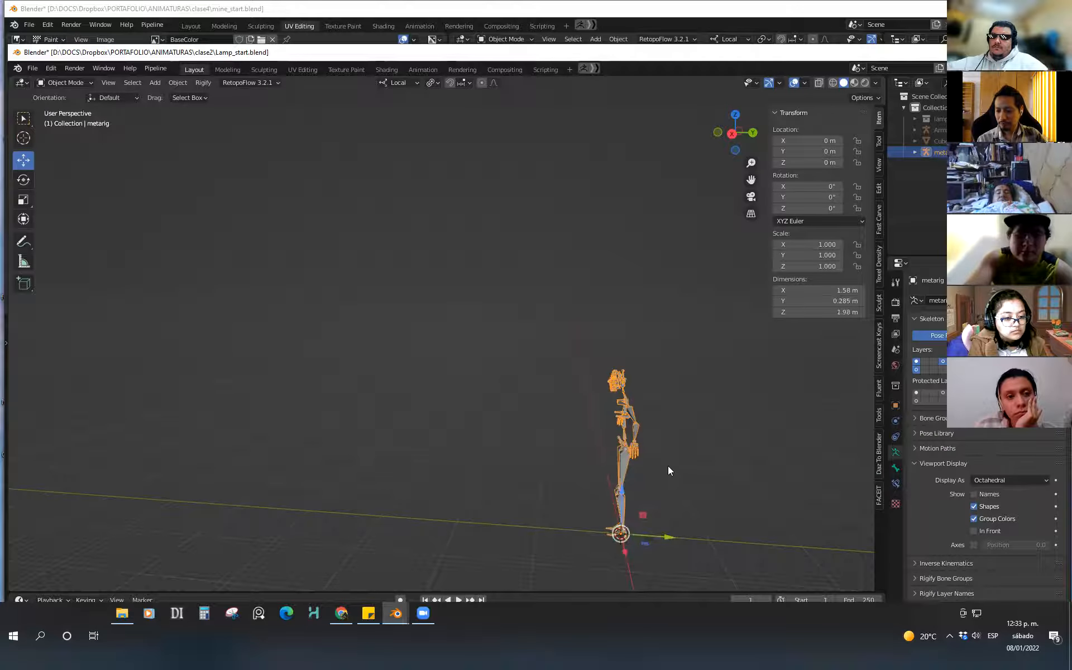
key(Delete)
Add a Basic Human meta-rig to the empty scene
key(shift+a)
mouse_move(657, 469)
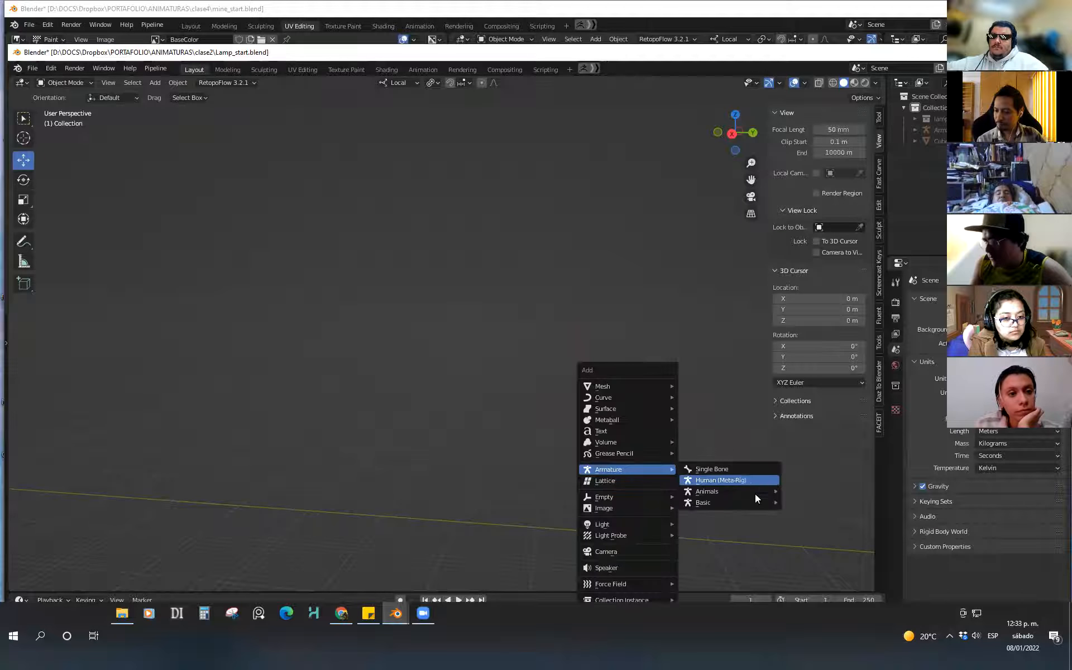
mouse_move(768, 502)
click(854, 514)
middle_drag(856, 514, 546, 468)
scroll(538, 469, up, 5)
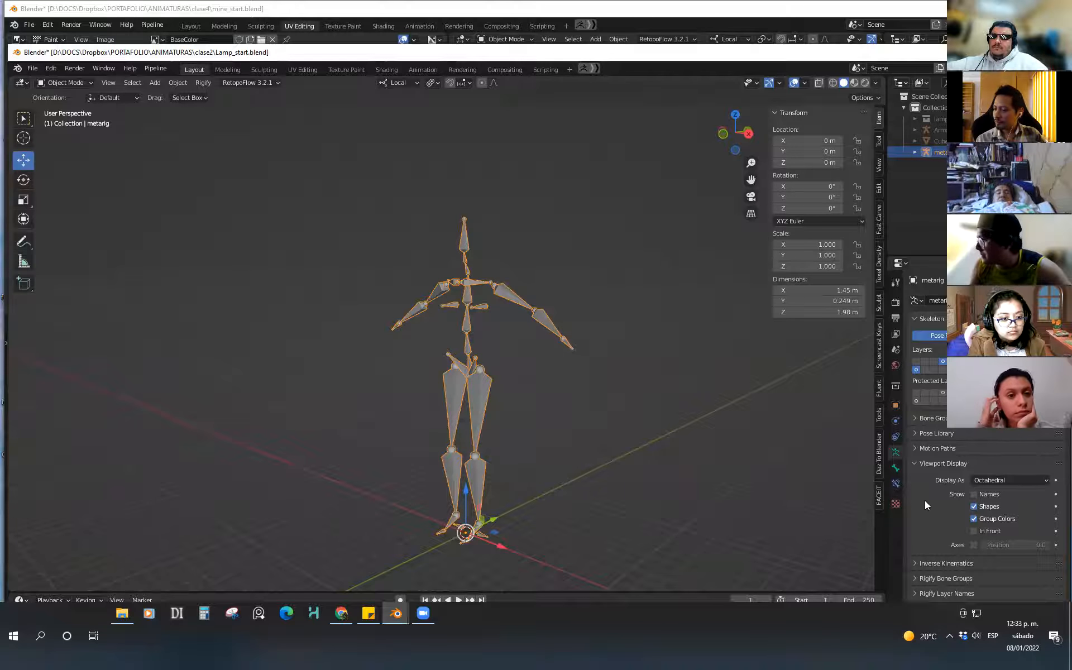
Select the Basic Human meta-rig and generate its Rigify control rig
scroll(938, 428, down, 2)
click(514, 423)
click(479, 427)
middle_drag(518, 471, 510, 504)
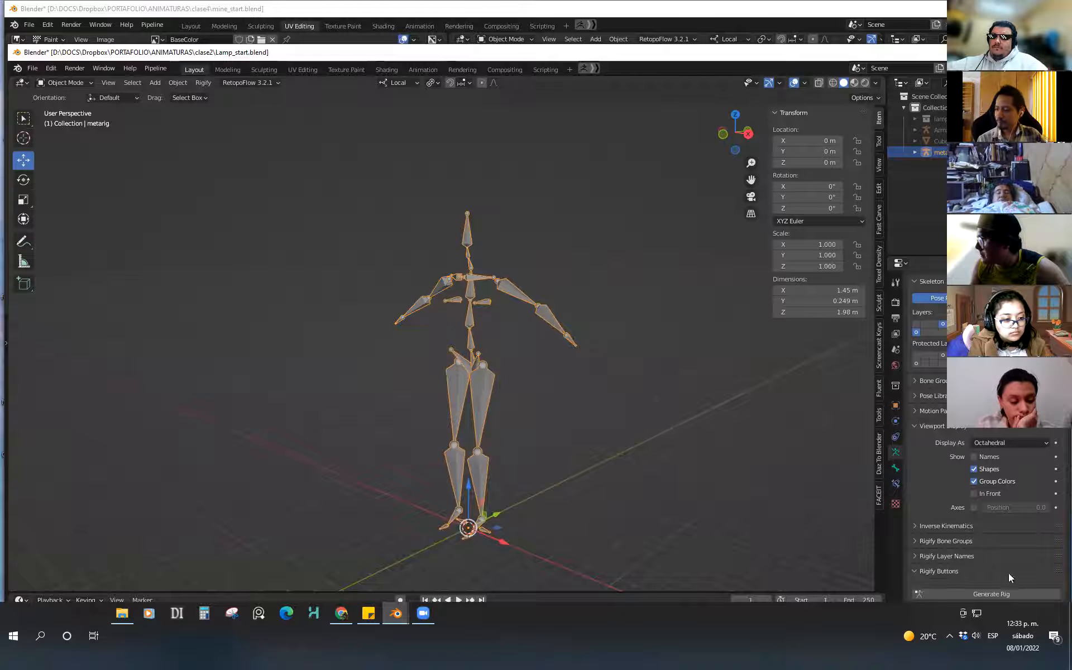
click(993, 594)
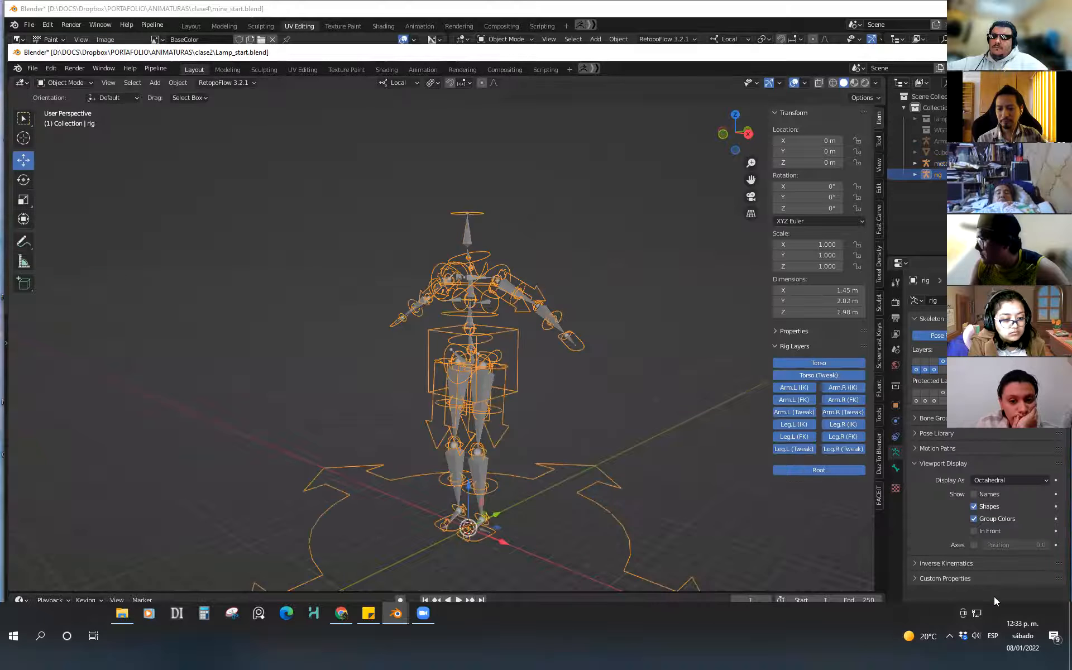
Undo the rig generation and delete the Basic Human meta-rig
click(609, 460)
middle_drag(609, 460, 588, 437)
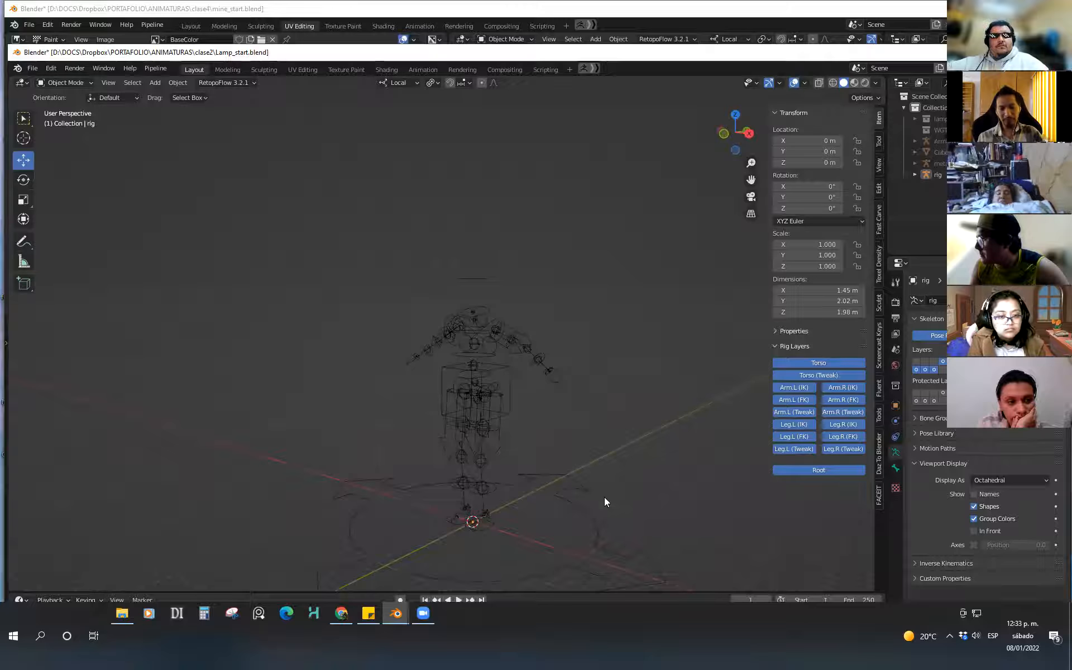
key(ctrl+z)
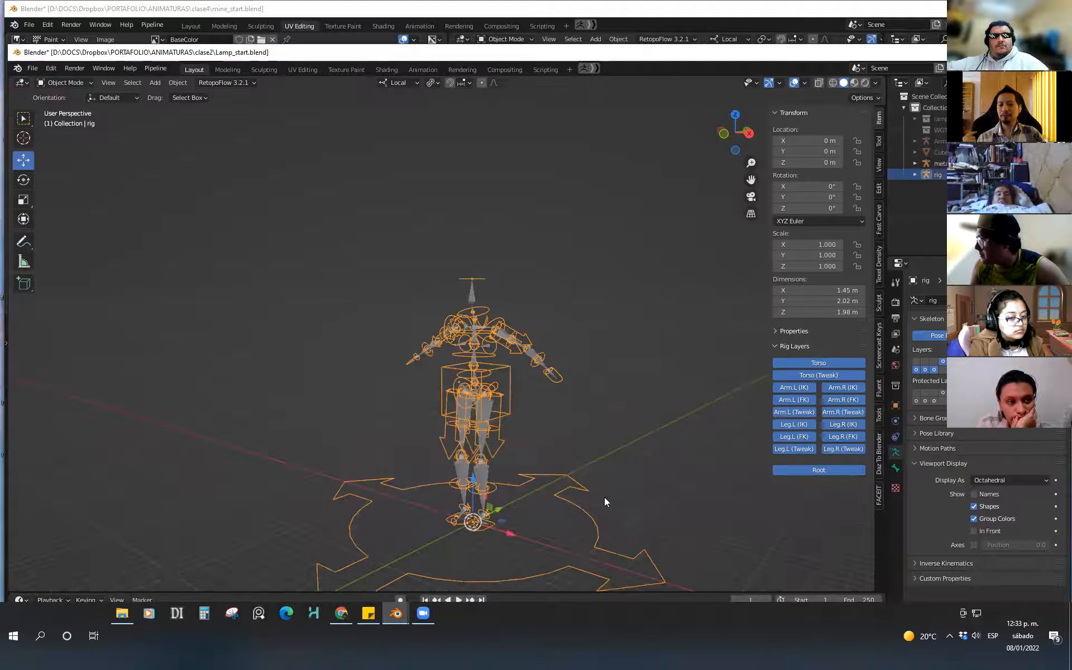
click(581, 449)
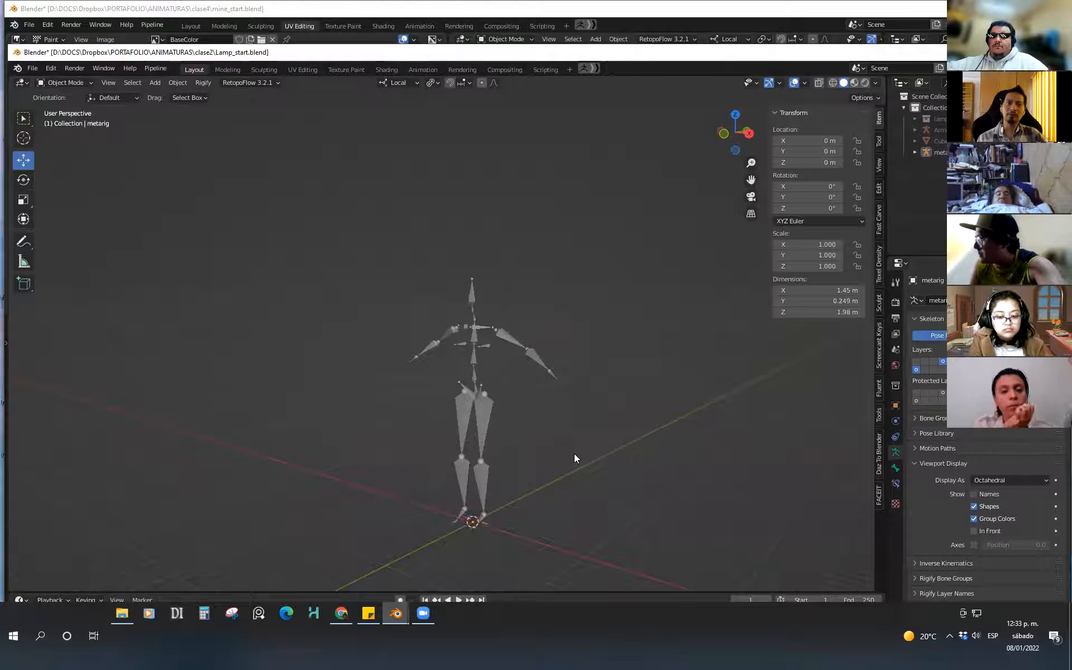
click(495, 446)
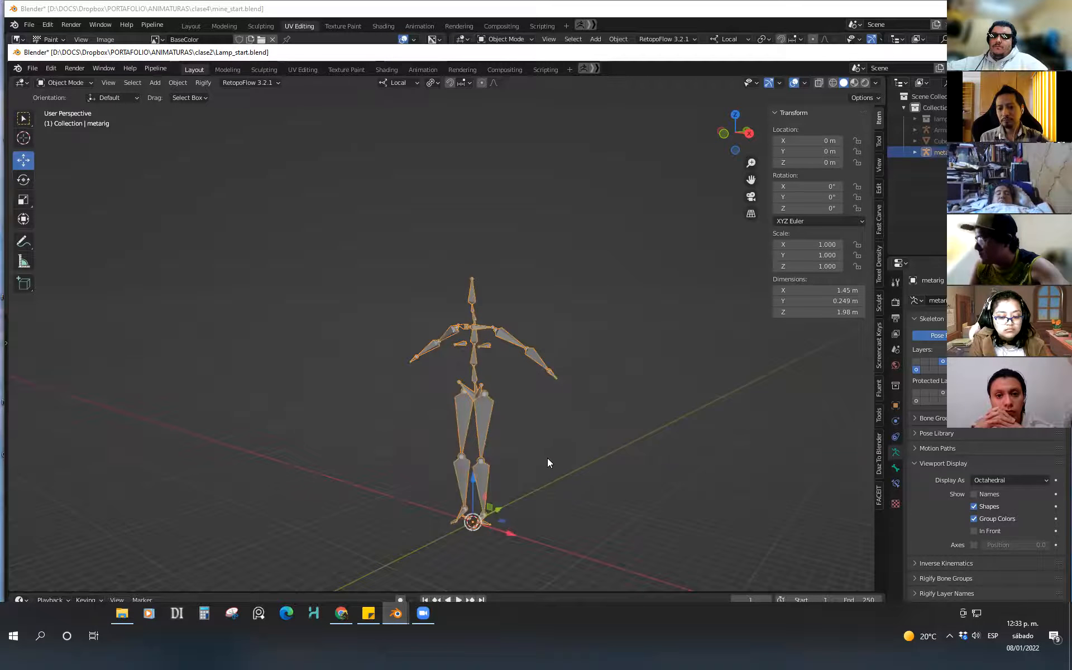
key(Delete)
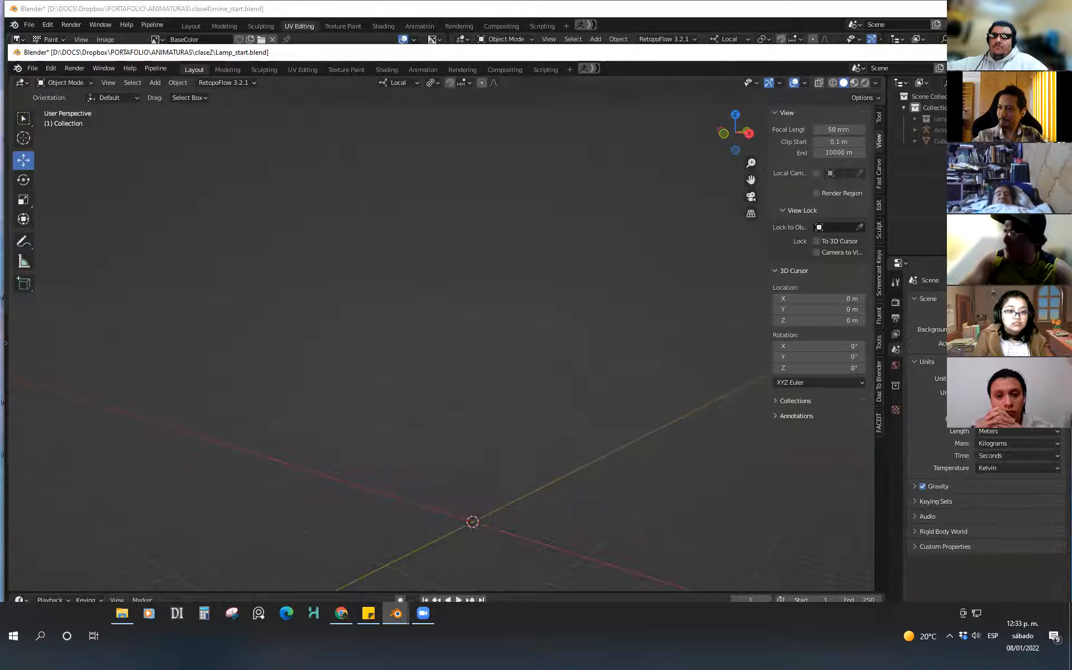
Switch to the Char_girl_V02-13.blend window and examine the facial controls of the girl's rig from several angles
mouse_move(395, 613)
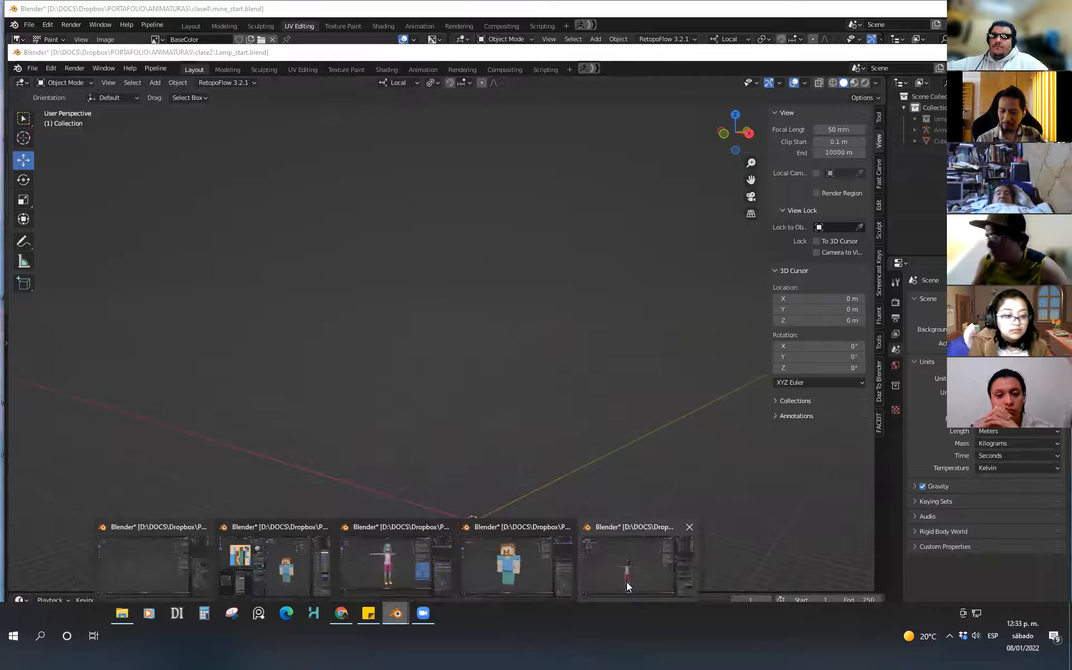
click(402, 574)
middle_drag(575, 411, 530, 476)
scroll(526, 351, up, 1)
middle_drag(526, 351, 539, 458)
scroll(502, 368, up, 2)
middle_drag(489, 339, 471, 384)
scroll(488, 377, up, 4)
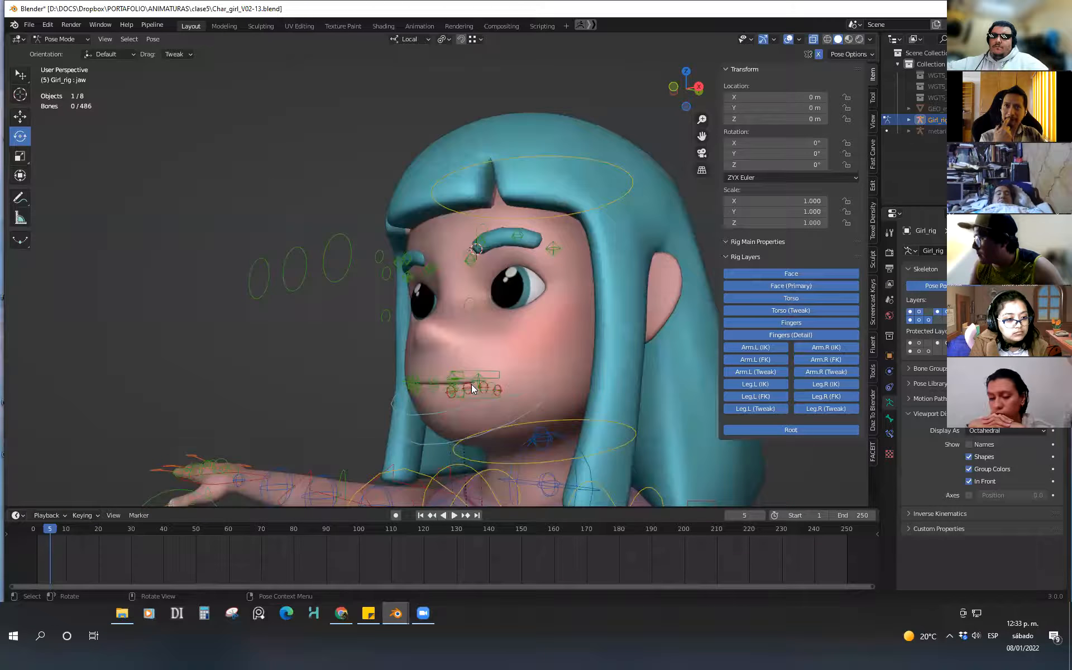
middle_drag(506, 309, 487, 351)
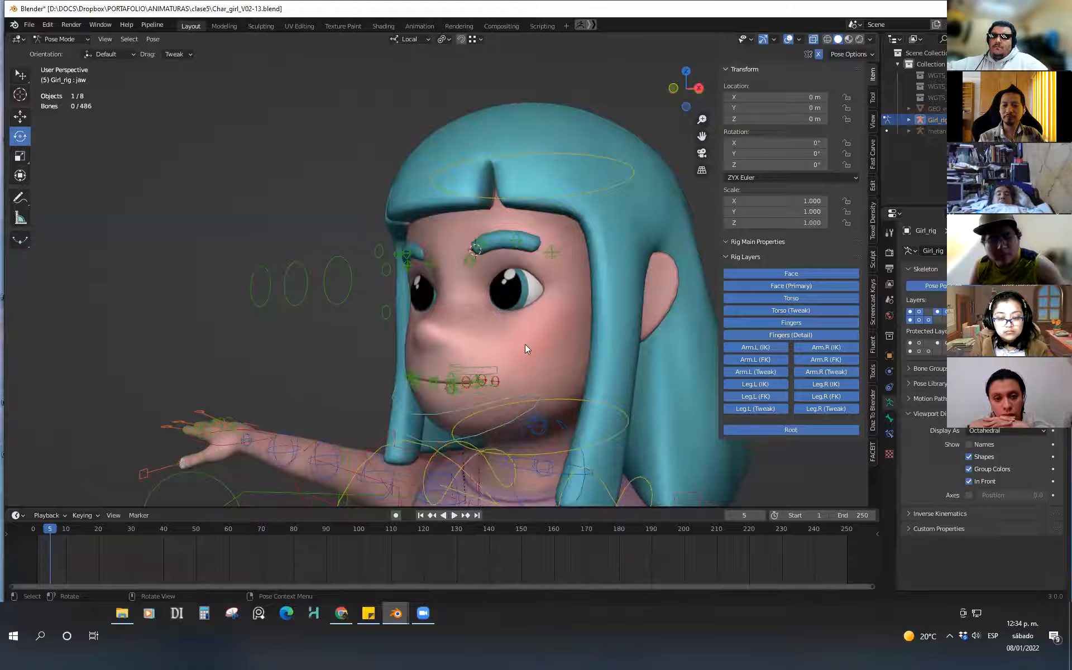
middle_drag(523, 342, 510, 345)
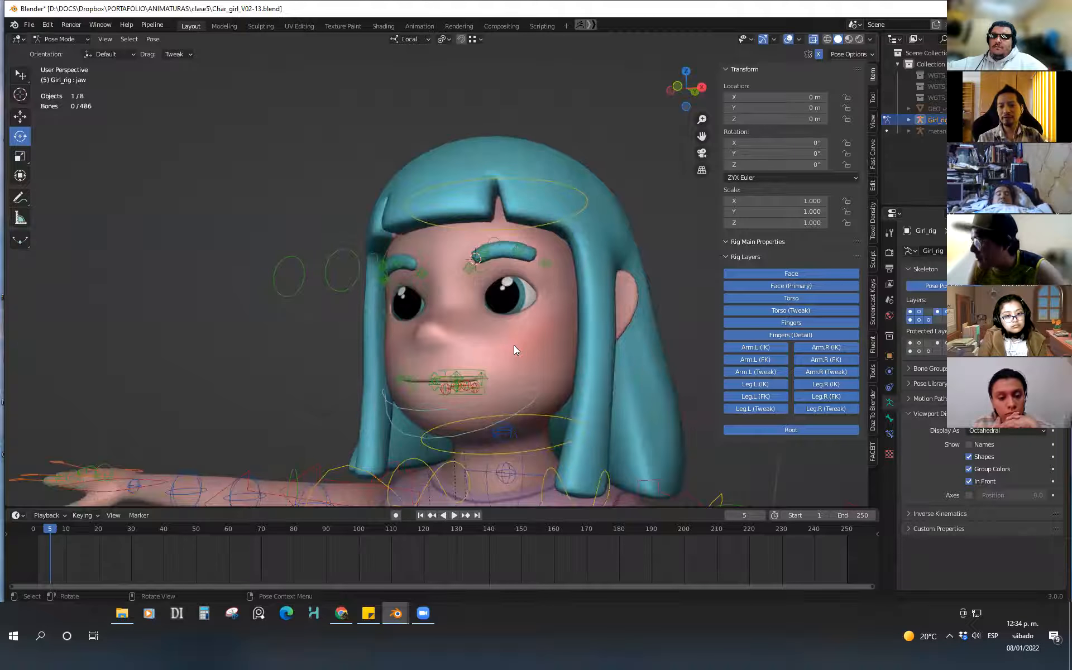
middle_drag(532, 391, 522, 359)
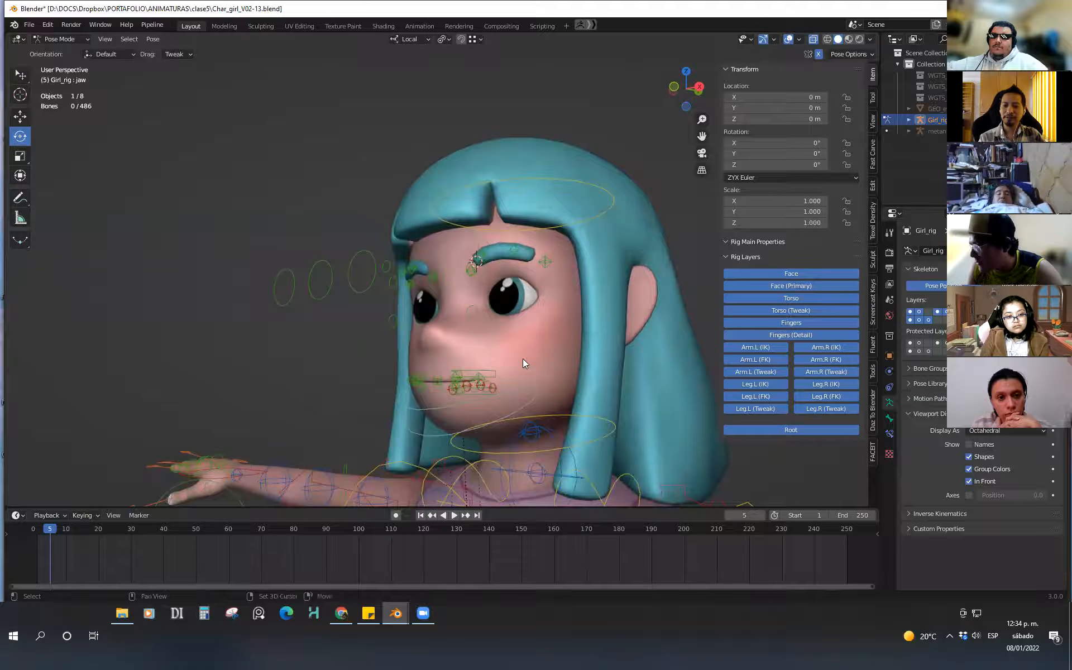
Select the girl's left eyebrow master control and try moving it with the Move tool
scroll(514, 352, up, 3)
middle_drag(469, 320, 447, 294)
click(457, 257)
key(ctrl+Tab)
click(470, 275)
click(22, 118)
drag(449, 223, 535, 322)
click(411, 350)
click(447, 336)
click(494, 335)
click(535, 344)
Undo the trial moves around the girl's left eyebrow
key(ctrl+z)
key(ctrl+z)
key(ctrl+z)
key(ctrl+z)
key(ctrl+z)
key(ctrl+z)
key(ctrl+z)
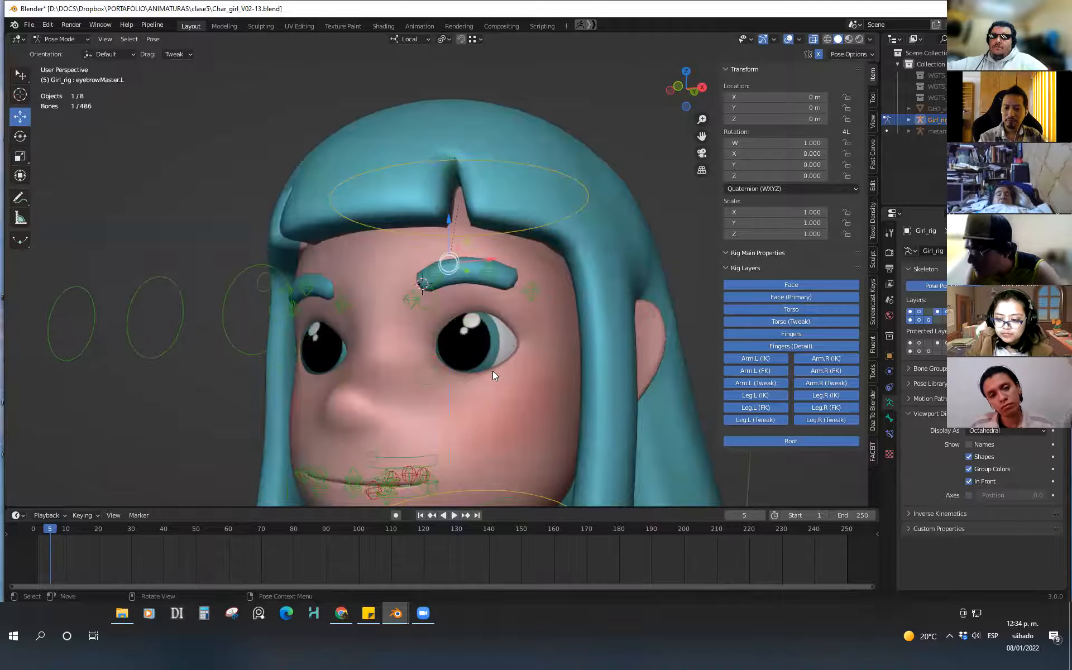
Try moving the girl's left lower eyelid control
middle_drag(493, 371, 502, 367)
click(435, 374)
key(g)
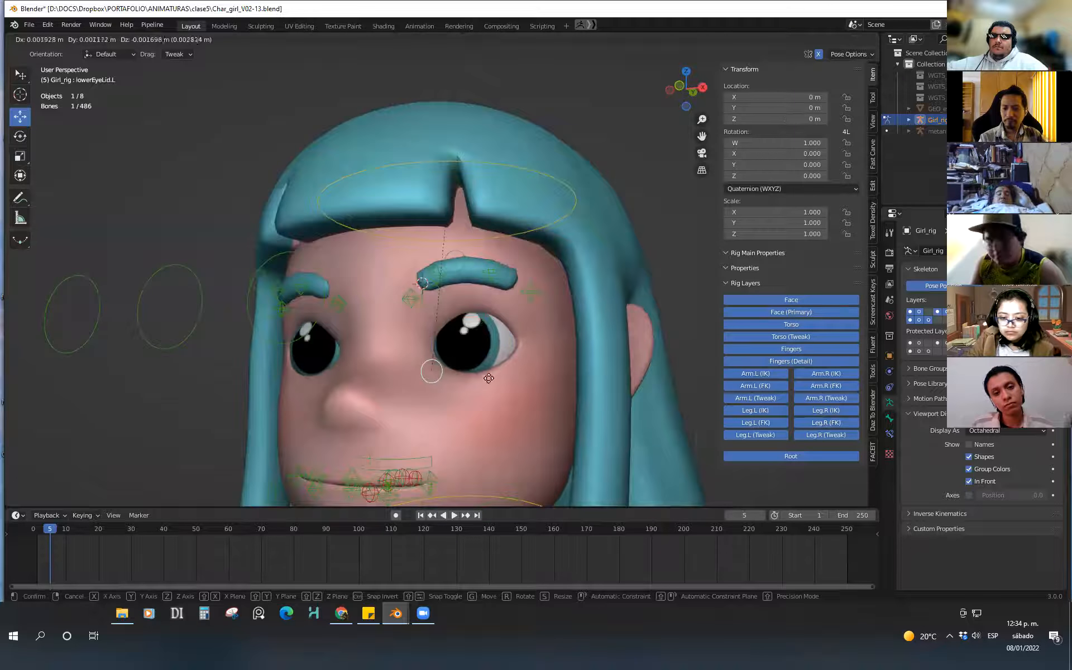
right_click(483, 335)
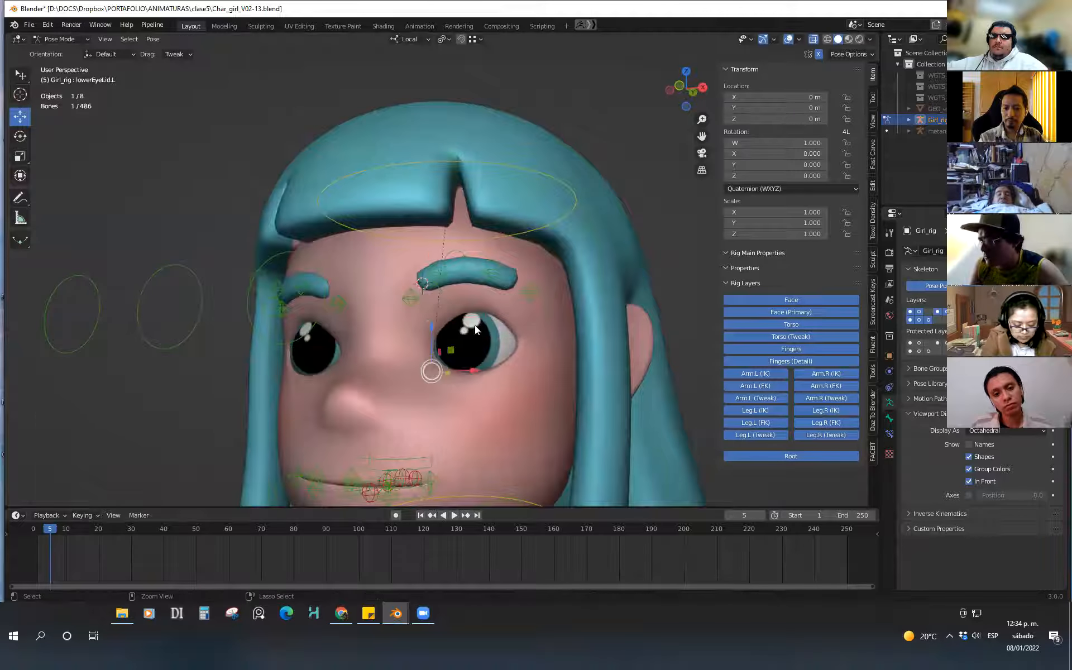
Try lowering the left upper eyelid control along its local Z axis, undoing each trial move
click(431, 301)
key(g)
key(z)
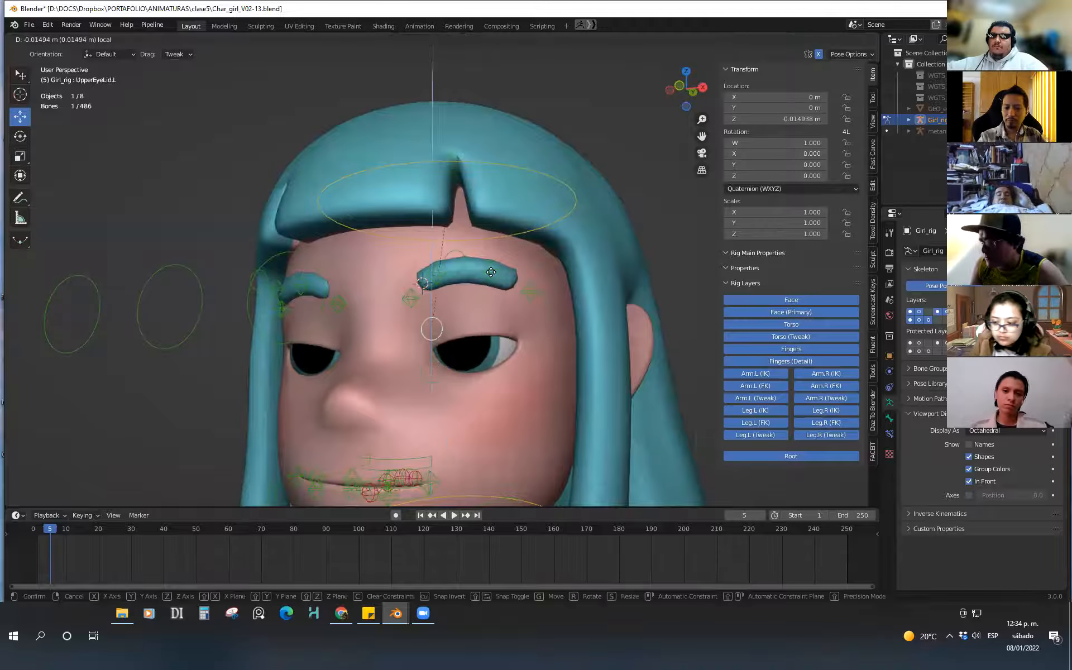
click(512, 317)
middle_drag(513, 317, 522, 406)
key(ctrl+z)
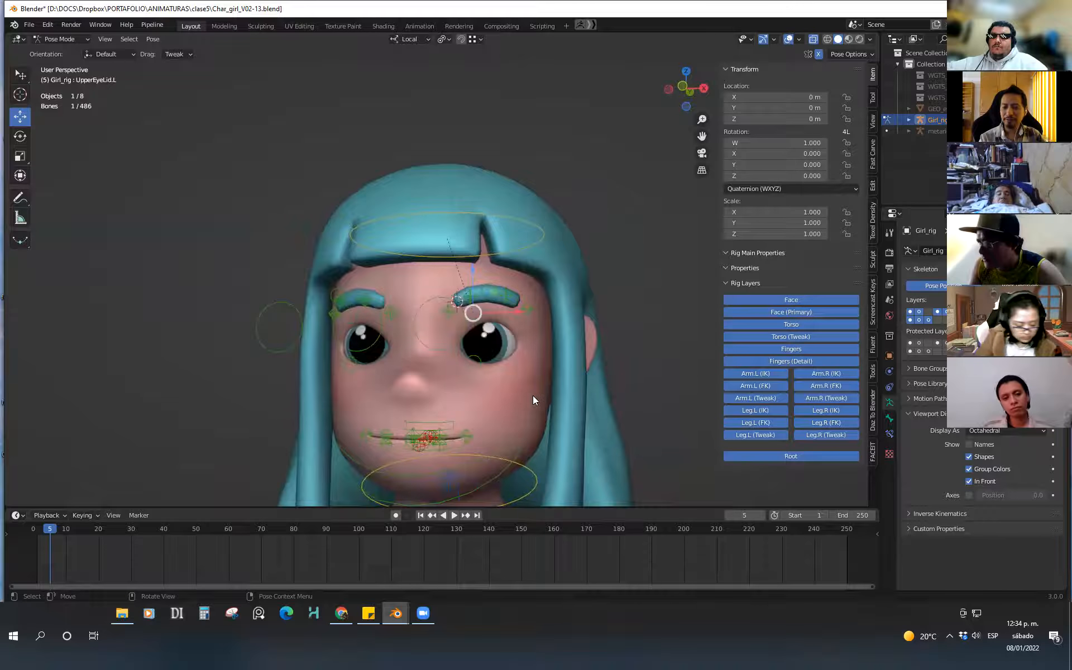
middle_drag(525, 394, 507, 390)
drag(465, 290, 505, 369)
key(ctrl+z)
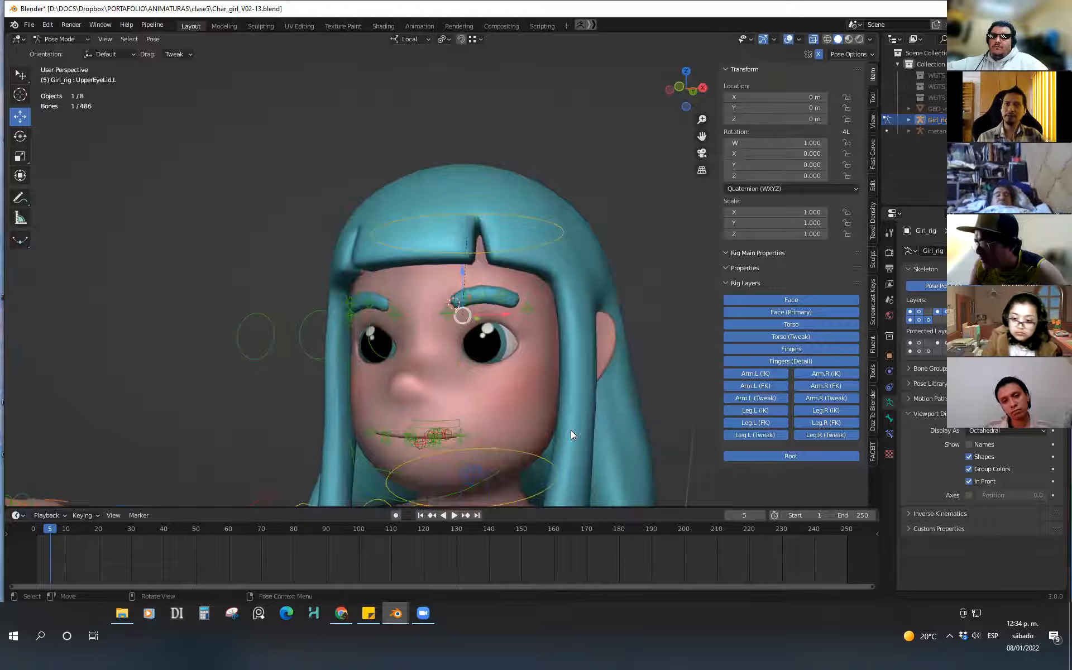
mouse_move(512, 420)
middle_down()
mouse_move(494, 426)
mouse_move(508, 421)
middle_up()
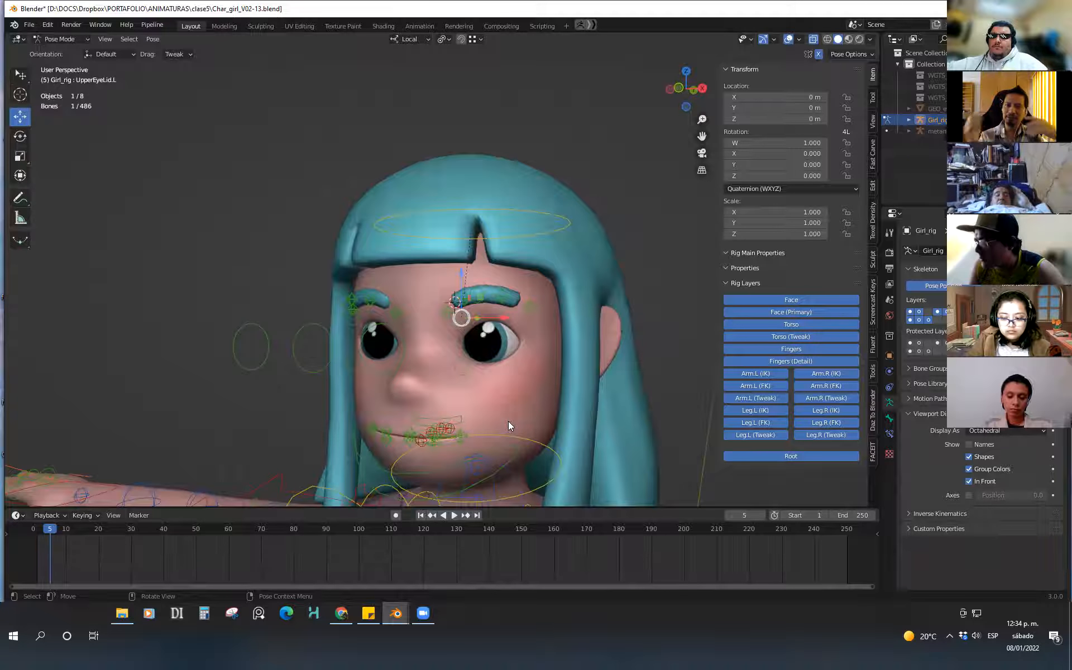
Raise the girl's upper lip with its mouth control, and undo a trial move of the lower control
scroll(523, 412, up, 5)
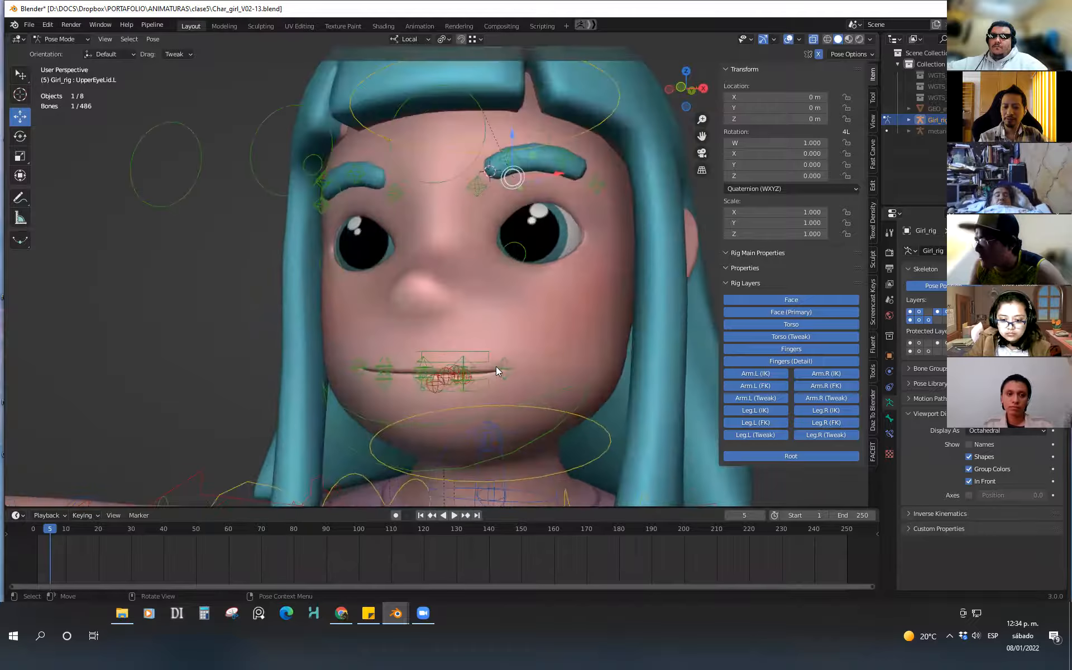
middle_drag(495, 366, 512, 365)
click(472, 366)
drag(467, 323, 471, 247)
click(472, 378)
drag(464, 337, 474, 383)
key(ctrl+z)
Select the jaw control and rotate it about 17.3° around X to open the girl's mouth
middle_drag(543, 412, 370, 433)
click(502, 435)
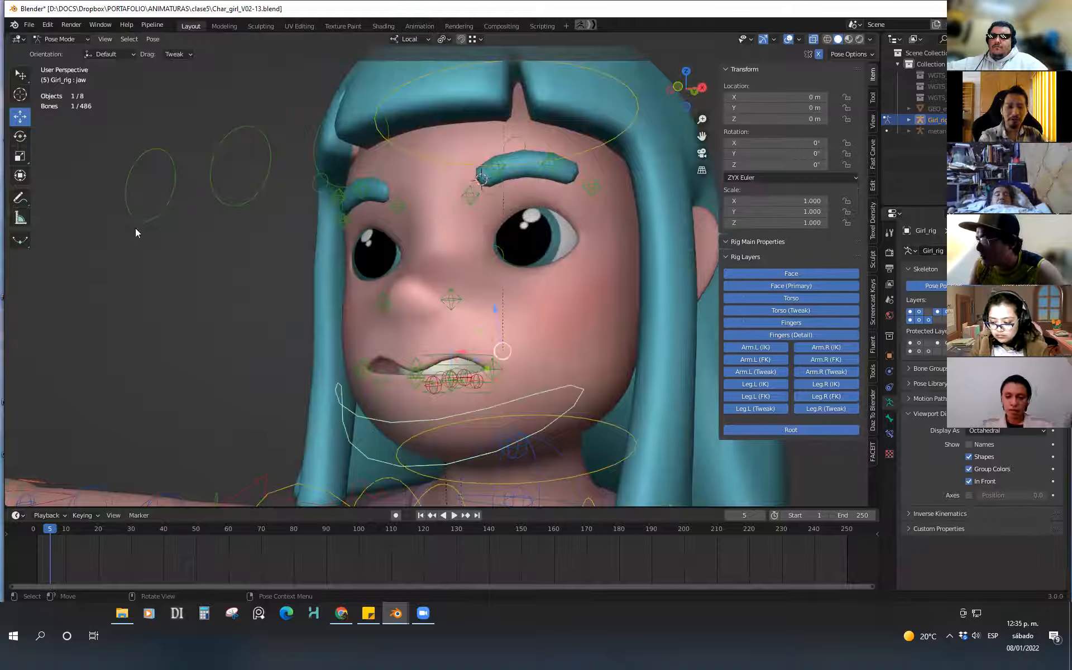
click(24, 138)
mouse_move(487, 330)
mouse_down()
mouse_move(481, 362)
mouse_move(496, 350)
mouse_up()
click(429, 434)
middle_drag(428, 434, 533, 427)
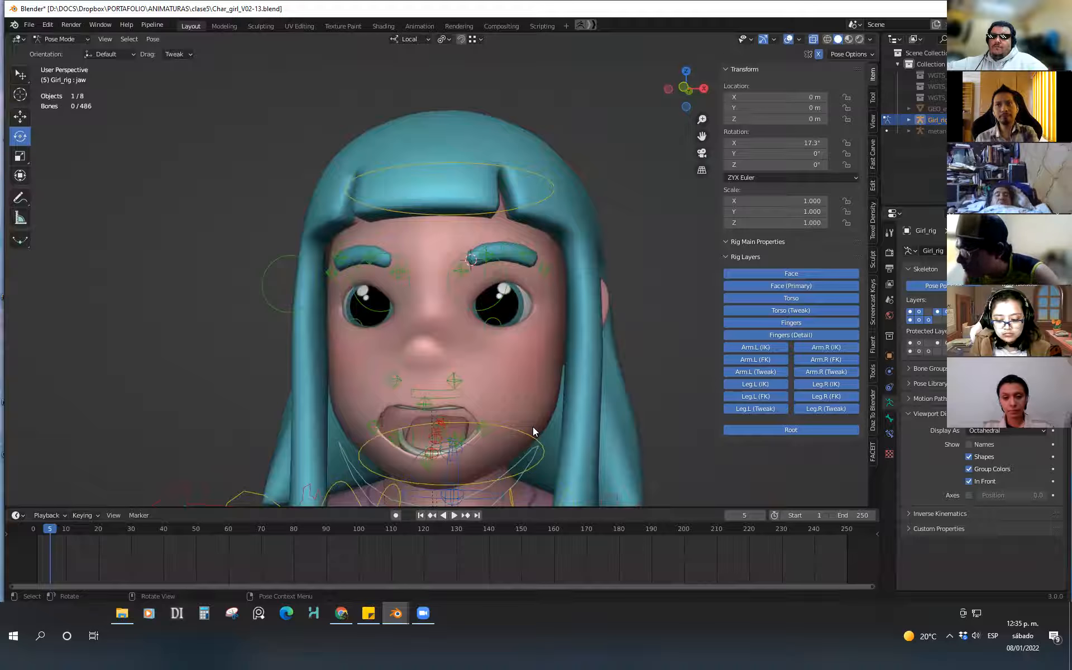
scroll(578, 400, down, 3)
middle_drag(578, 405, 599, 305)
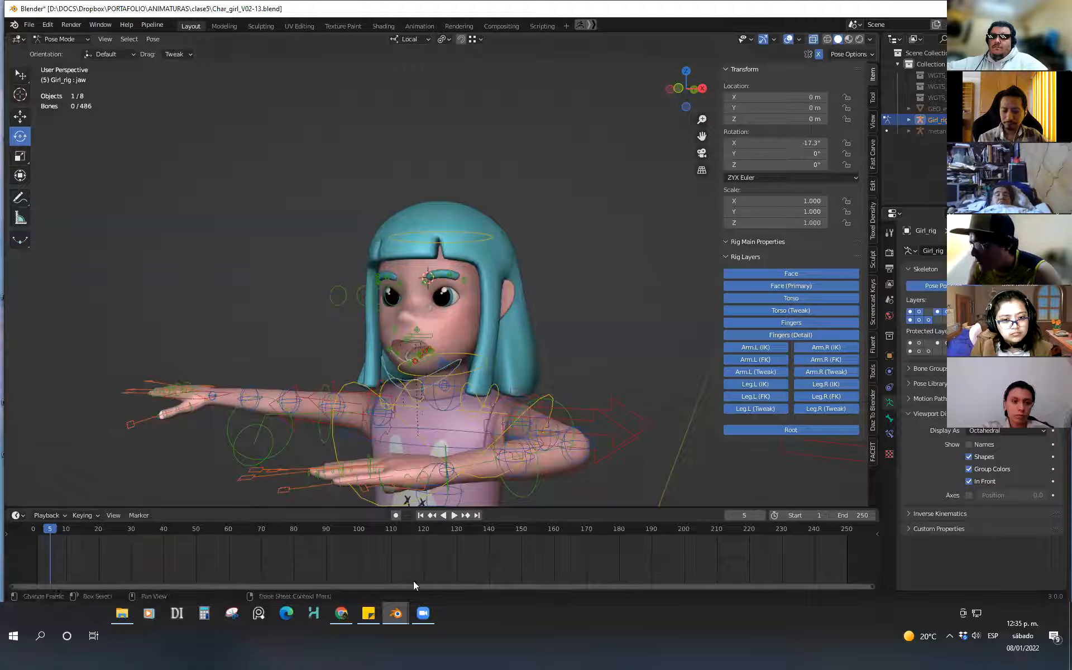
Switch to the mine_start.blend window and compare Solid with Material Preview shading on the blocky character, keeping Material Preview
click(398, 616)
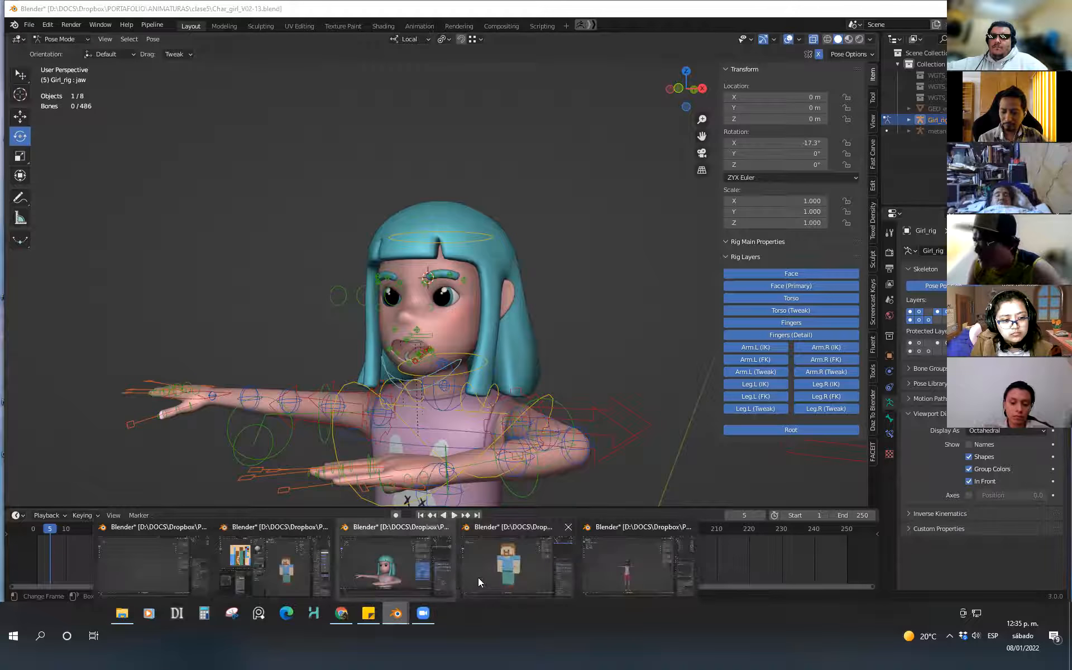
click(294, 573)
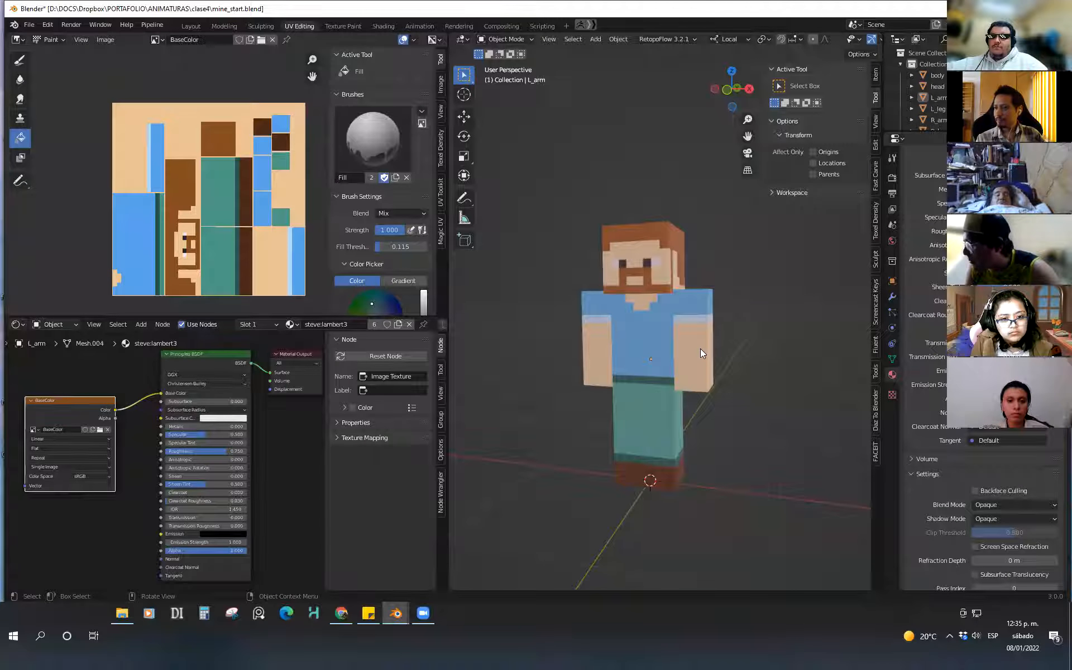
scroll(845, 45, down, 4)
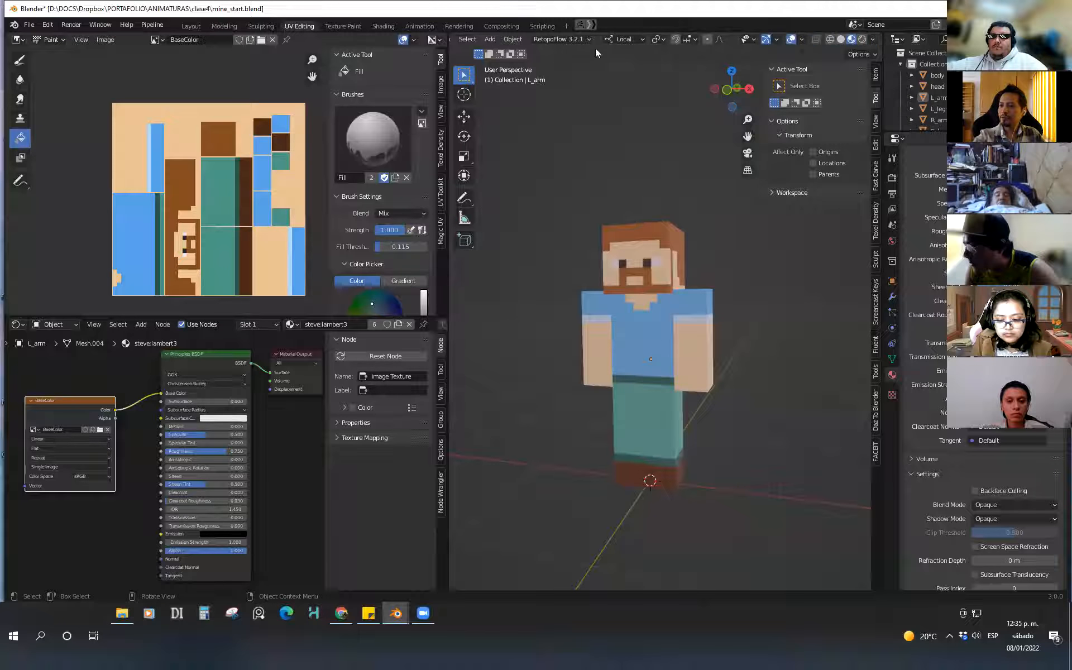
click(842, 41)
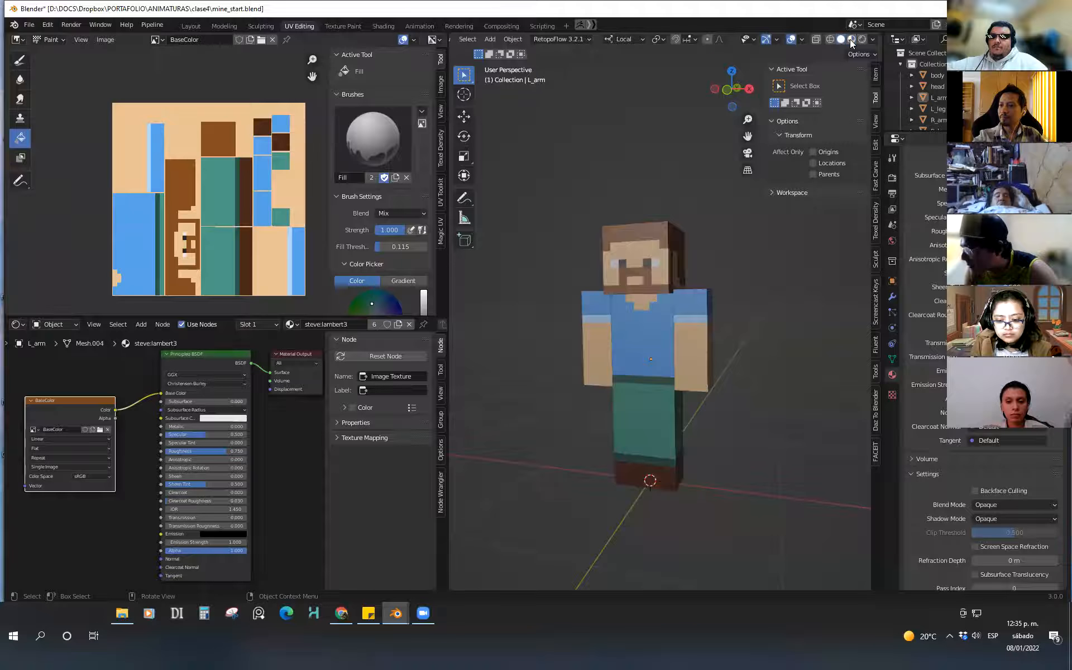
click(851, 40)
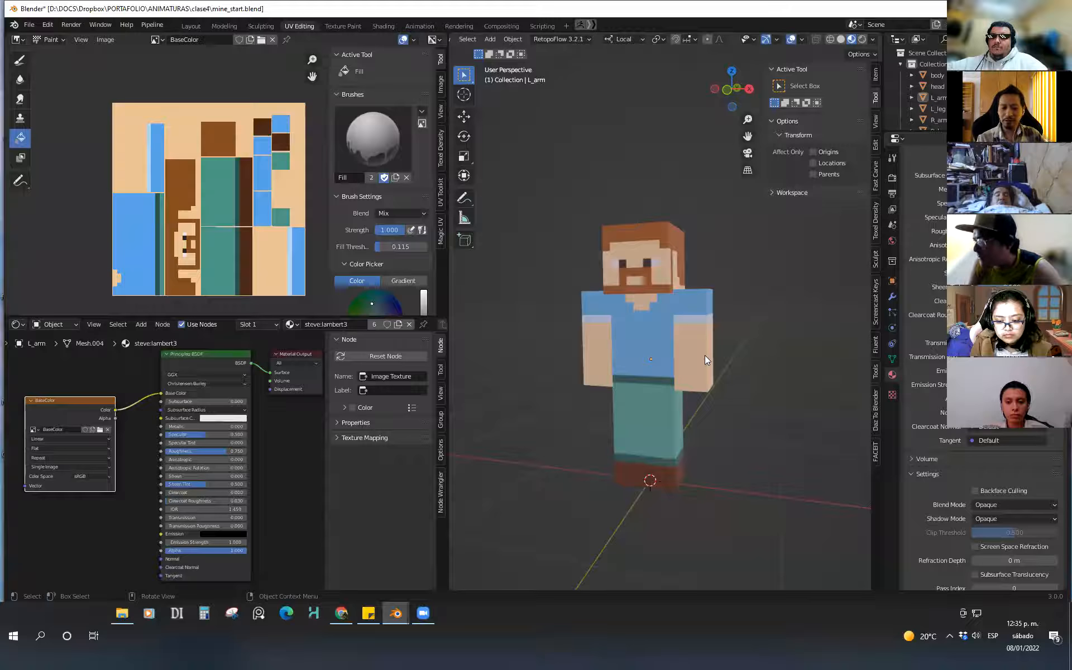
middle_drag(728, 372, 688, 386)
Enable the Wireframe overlay in the 3D viewport to show the mesh edges over the blocky character's textures
click(802, 40)
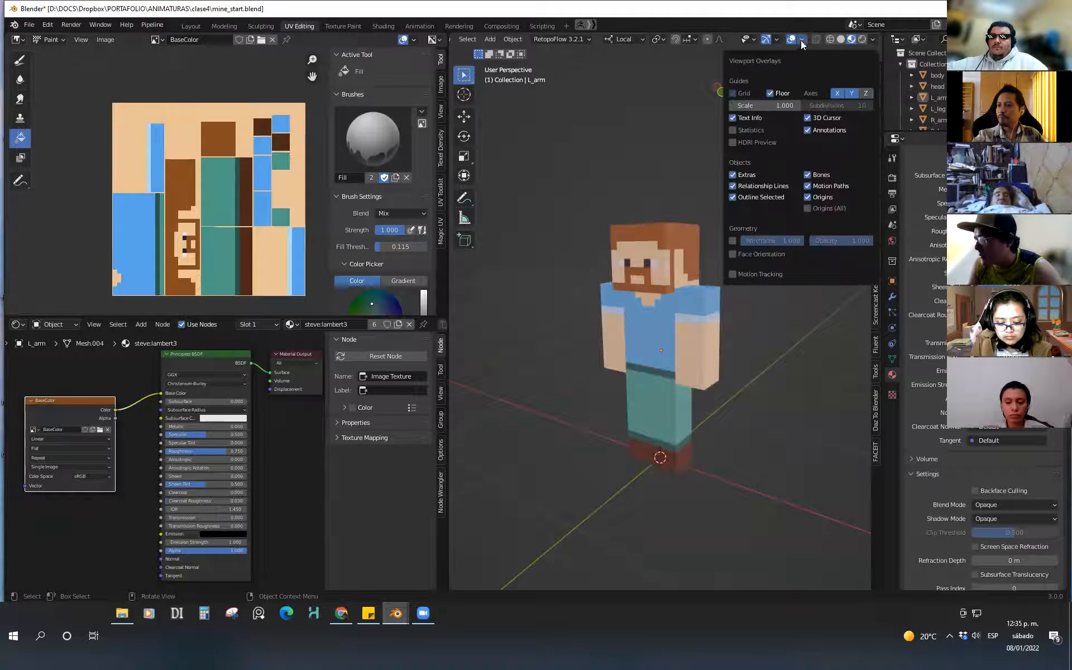
click(732, 240)
scroll(682, 415, up, 3)
middle_drag(682, 416, 704, 416)
key(KP_1)
scroll(697, 380, up, 3)
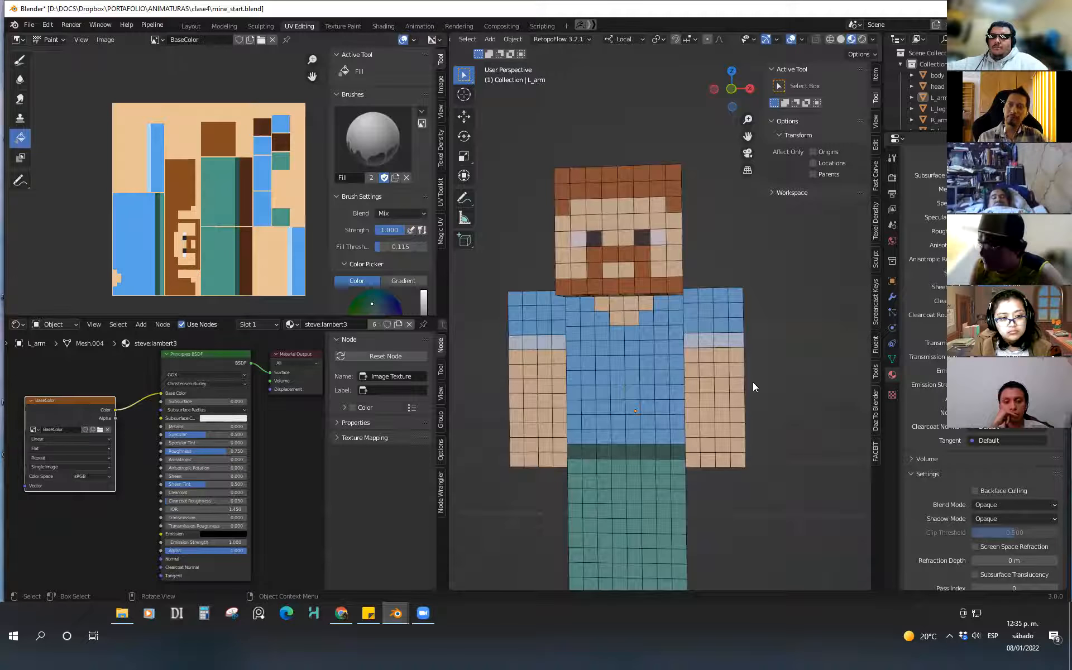
Examine the blocky character's head, arms, torso and legs with their mesh edges from several angles
middle_drag(764, 409, 719, 414)
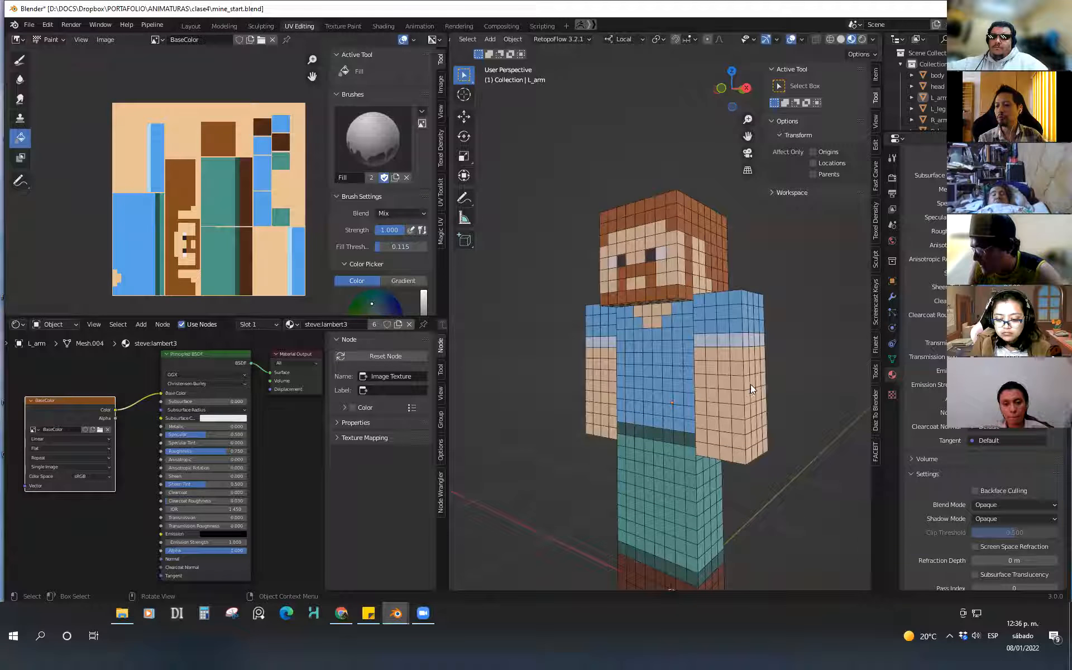
middle_drag(712, 410, 768, 421)
middle_drag(775, 505, 723, 528)
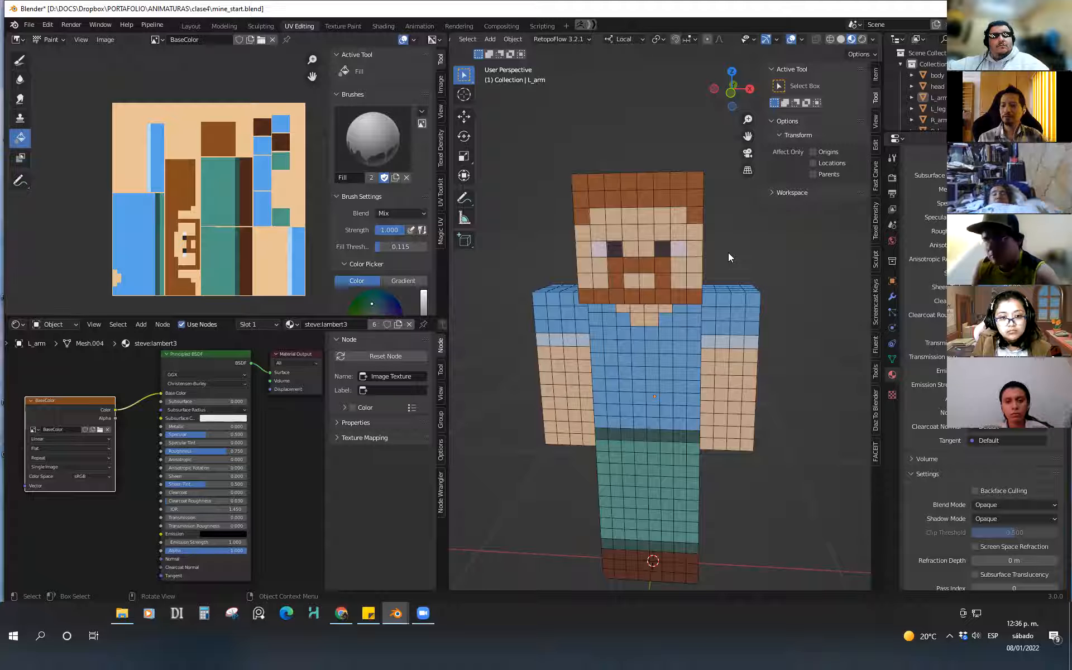
middle_drag(732, 488, 693, 477)
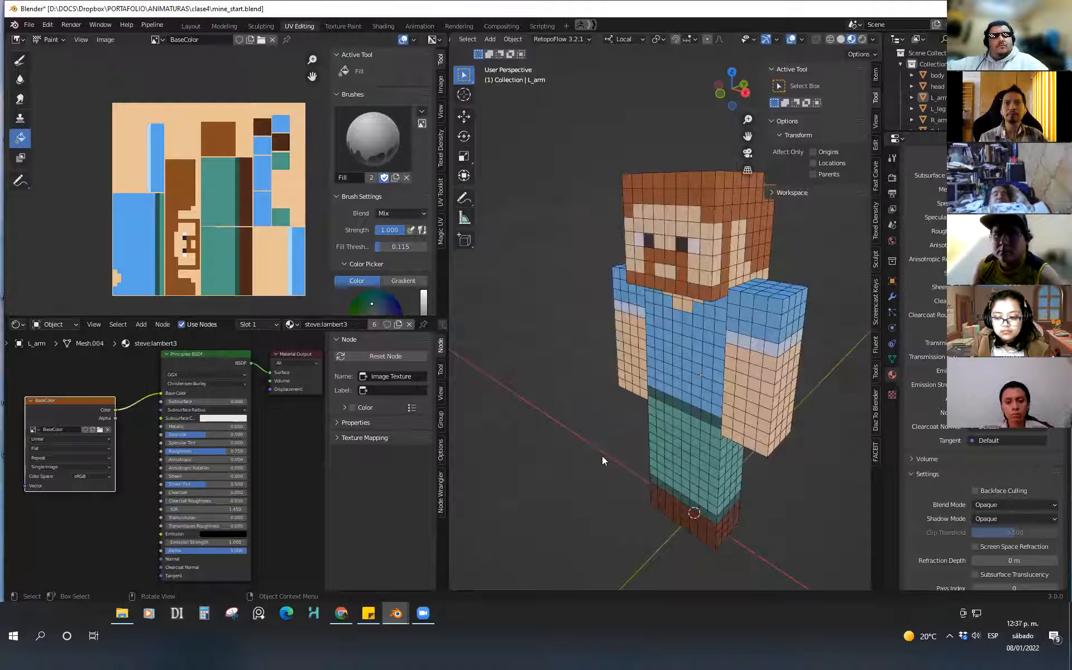
middle_drag(602, 456, 684, 466)
middle_drag(553, 475, 608, 478)
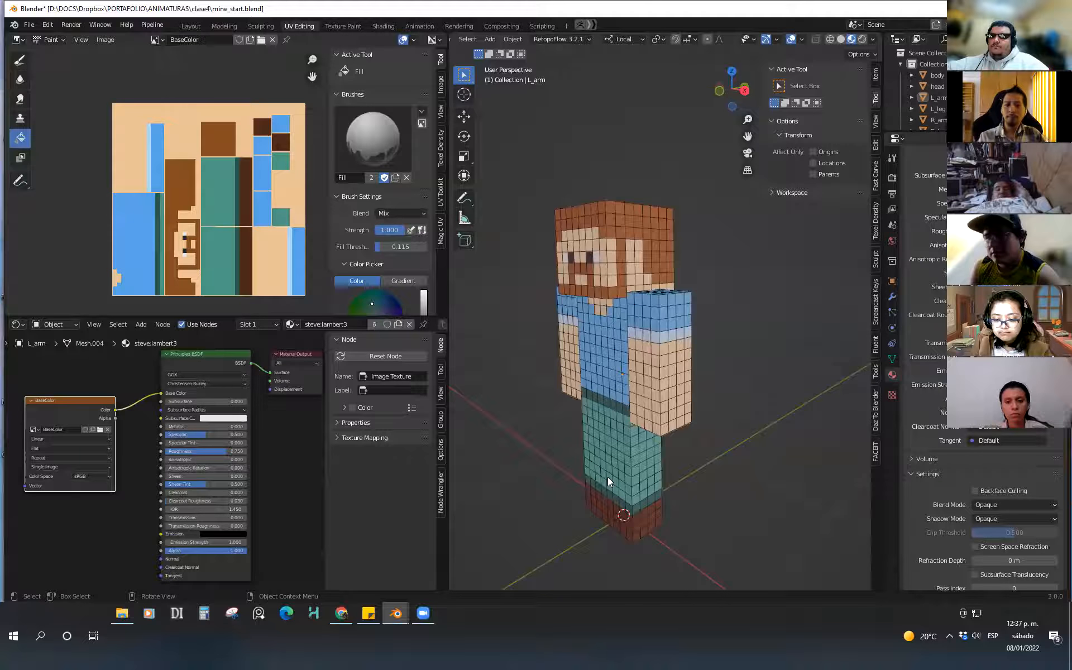
mouse_move(593, 461)
middle_down()
mouse_move(536, 462)
mouse_move(575, 457)
middle_up()
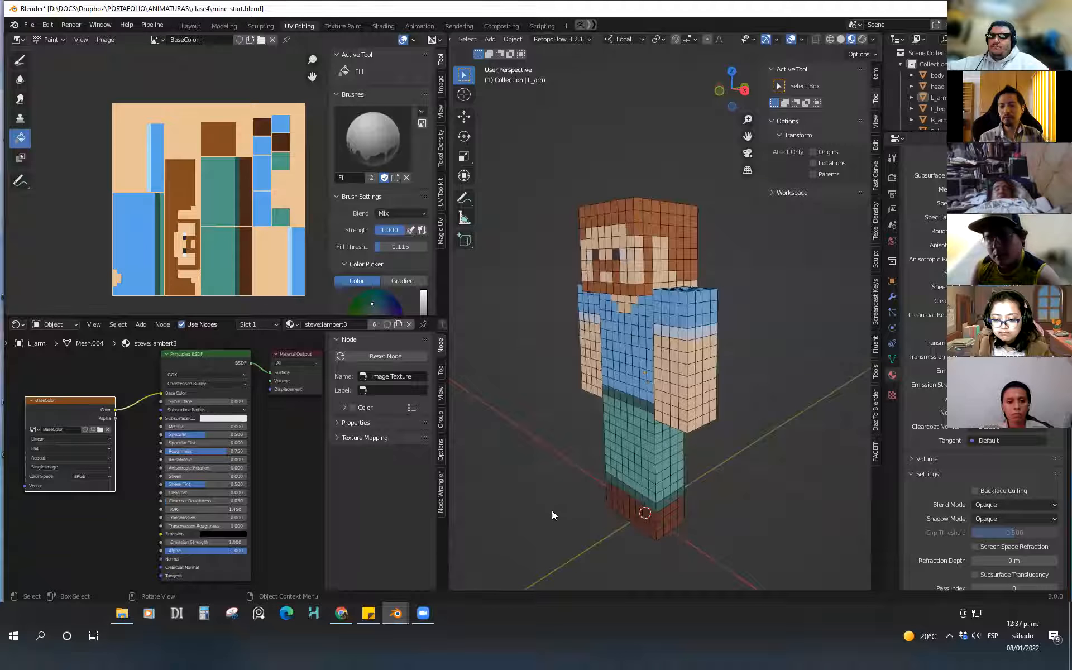
scroll(267, 523, down, 1)
click(282, 520)
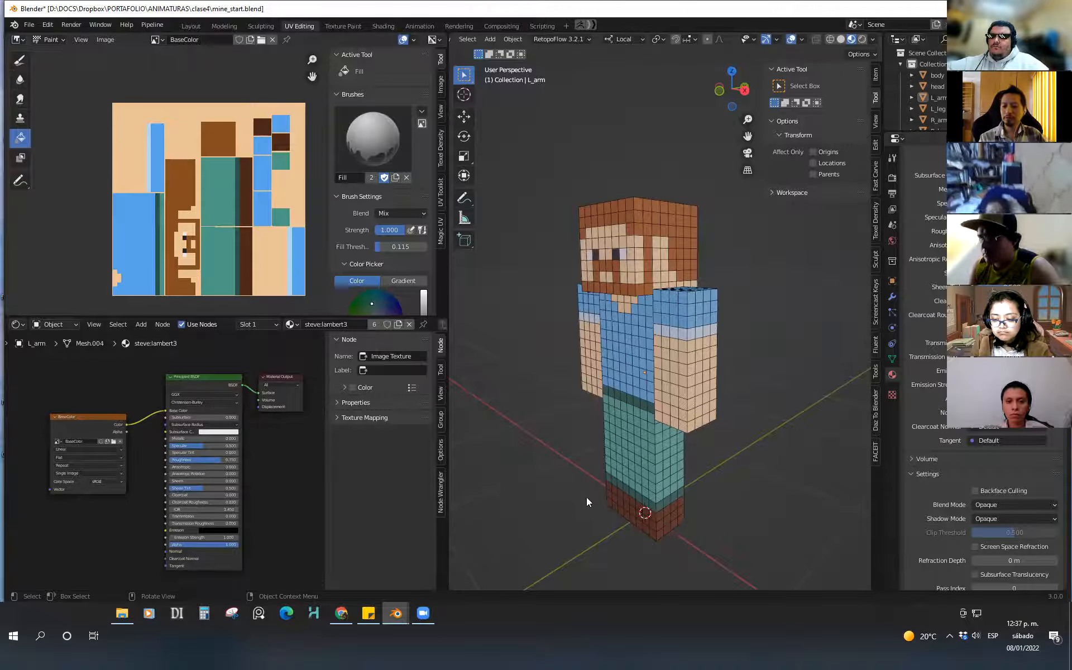
scroll(618, 485, down, 1)
shift+middle_drag(619, 485, 622, 460)
shift+middle_drag(622, 460, 625, 479)
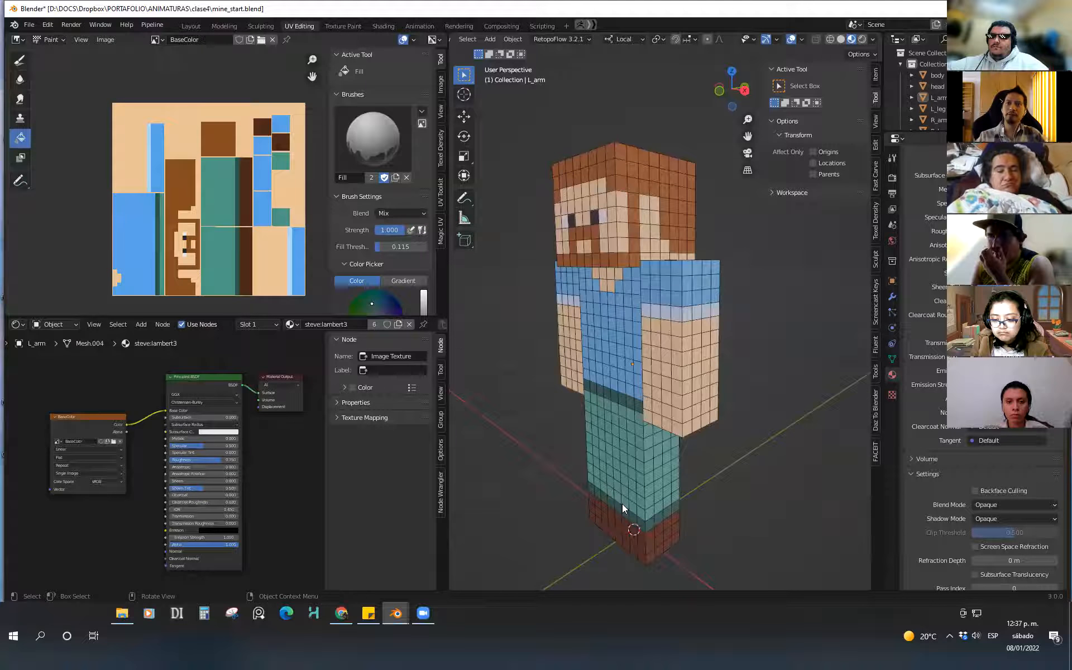
middle_drag(589, 501, 591, 499)
Reposition the Principled BSDF and Image Texture nodes in the character's material, leaving the Image Texture node selected
drag(215, 378, 189, 379)
click(277, 488)
click(280, 464)
drag(90, 431, 77, 409)
click(79, 394)
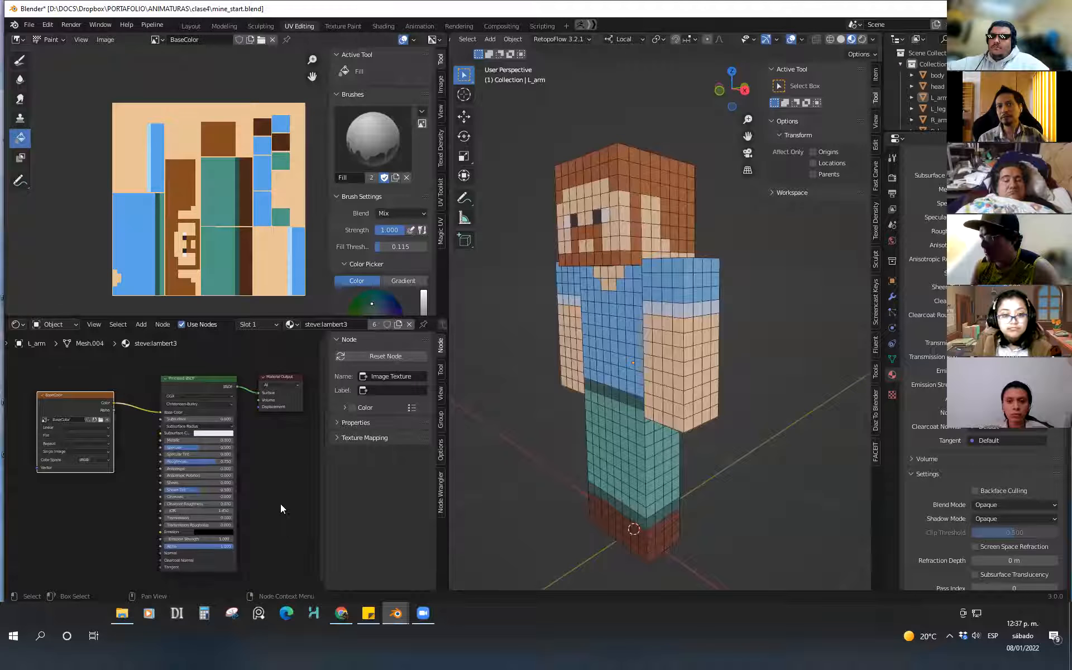
Check the clase5 folder in File Explorer, and switch to the Char_girl_V02-13.blend window in Blender
middle_drag(699, 472, 669, 455)
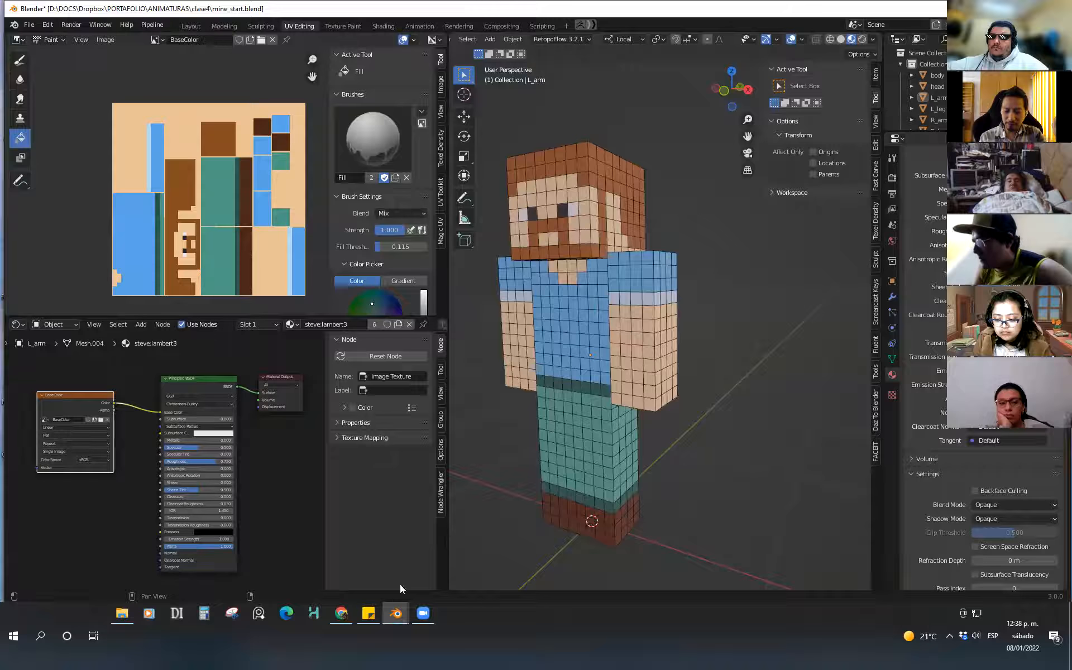
click(122, 613)
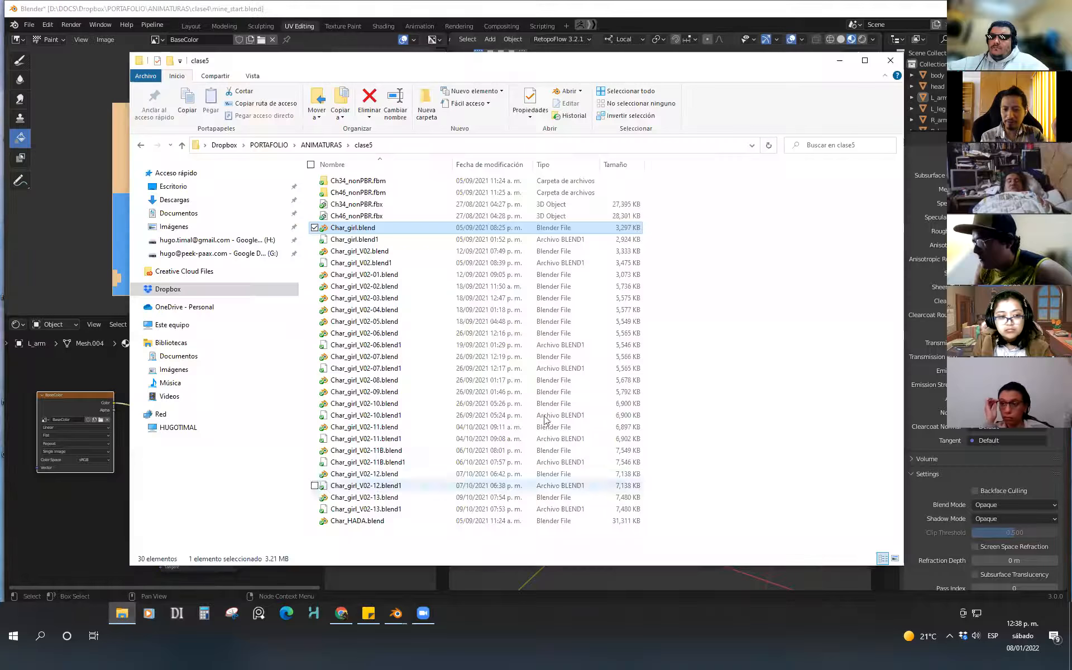
click(394, 620)
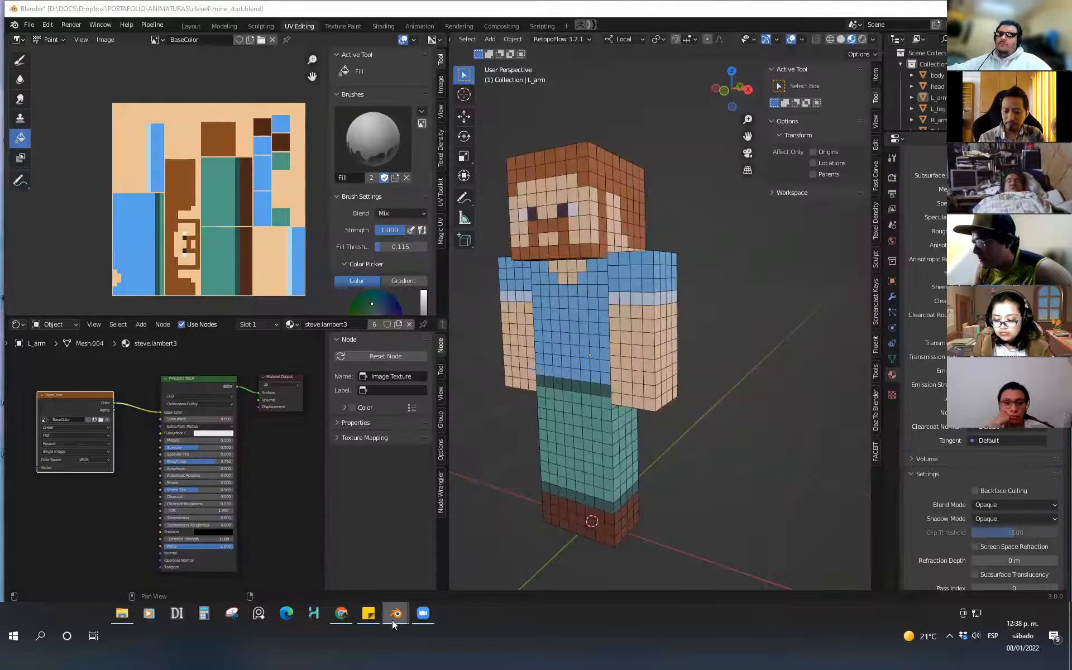
mouse_move(394, 623)
click(410, 578)
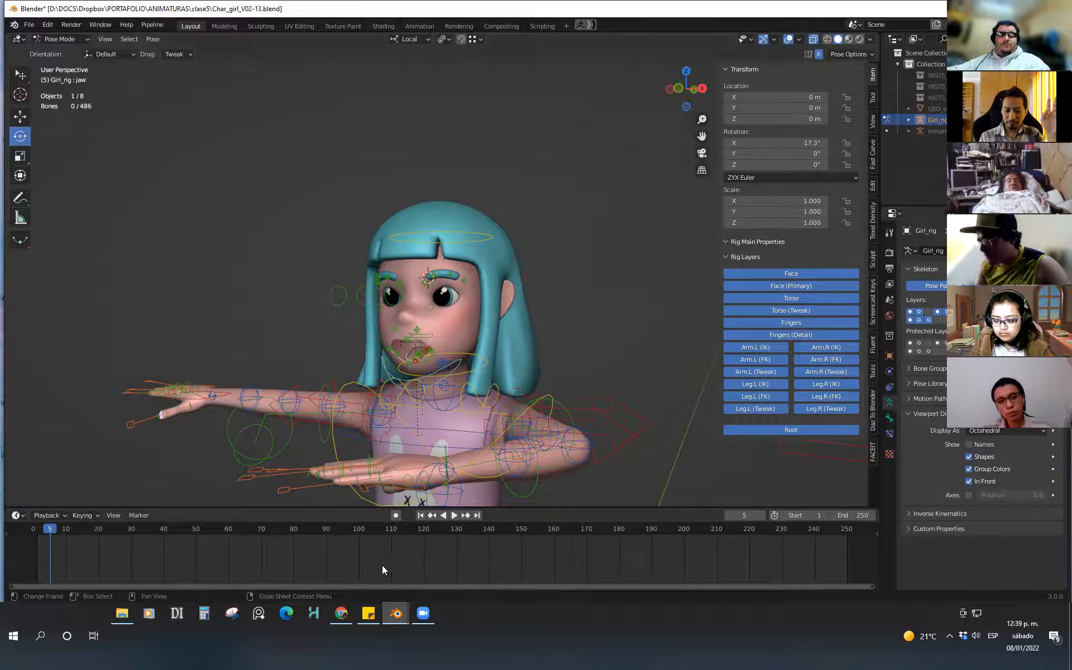
Switch to Chrome, search for "mixamo" in a new tab, and open the Mixamo site's Characters library
click(342, 614)
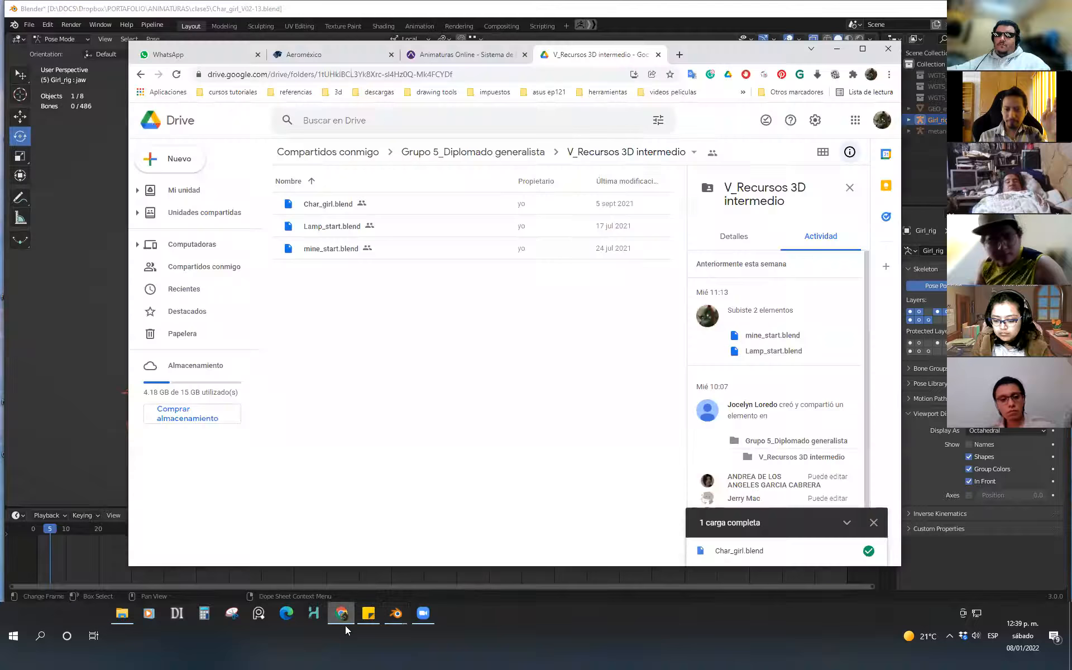
click(680, 59)
text(mixamo)
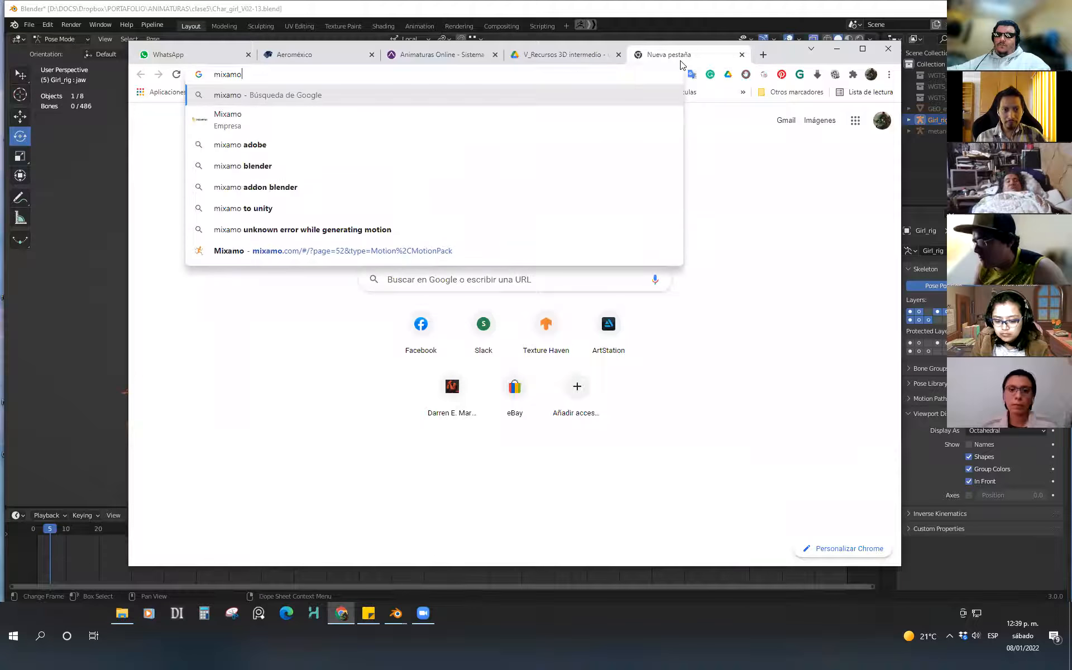
key(Return)
click(265, 227)
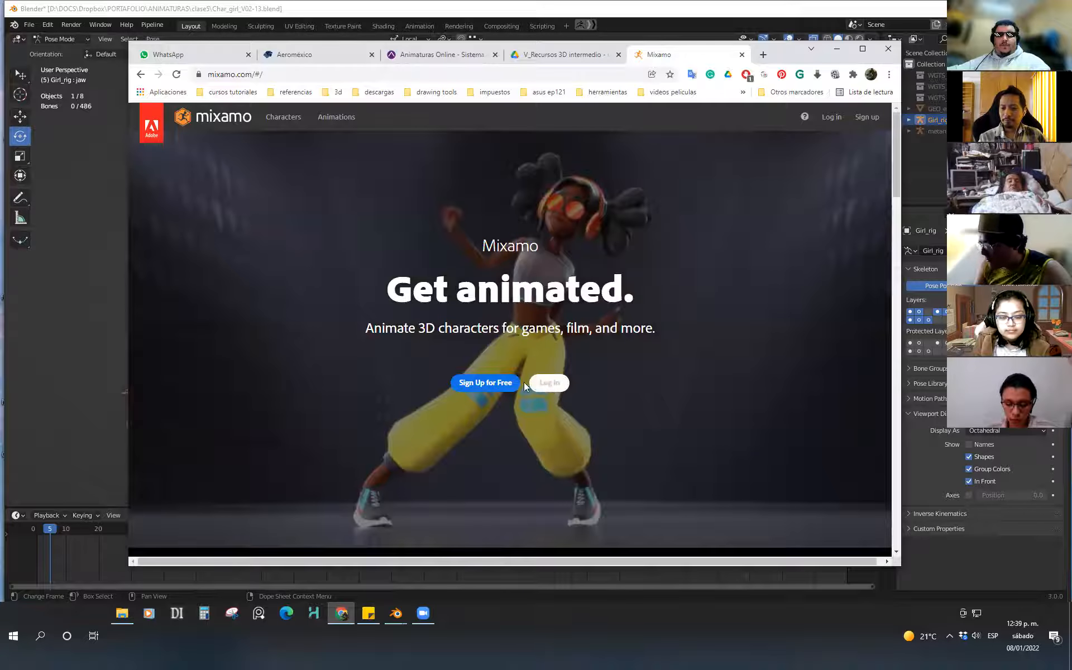
click(294, 122)
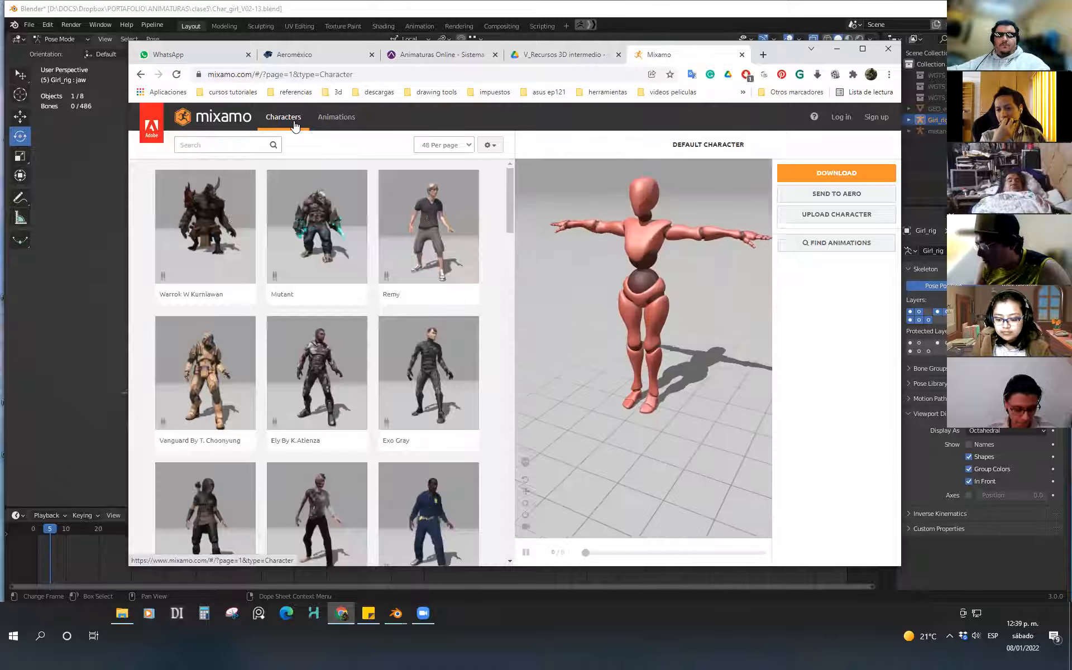
Preview the Ely, The Boss and Pearl characters in the Mixamo library
click(329, 369)
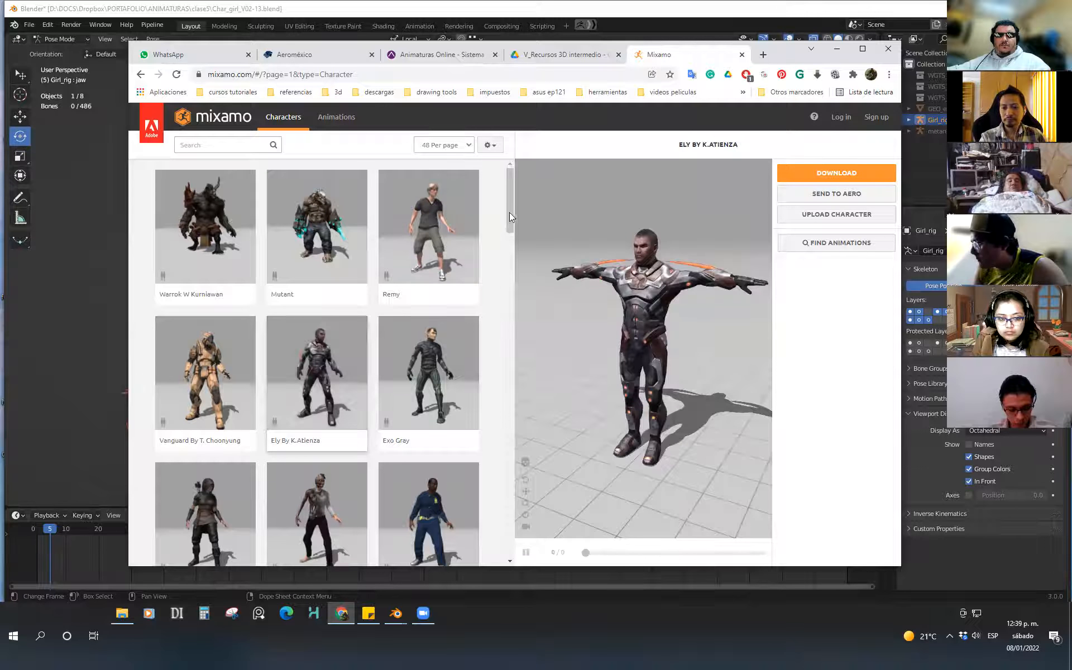
drag(509, 215, 511, 259)
click(301, 443)
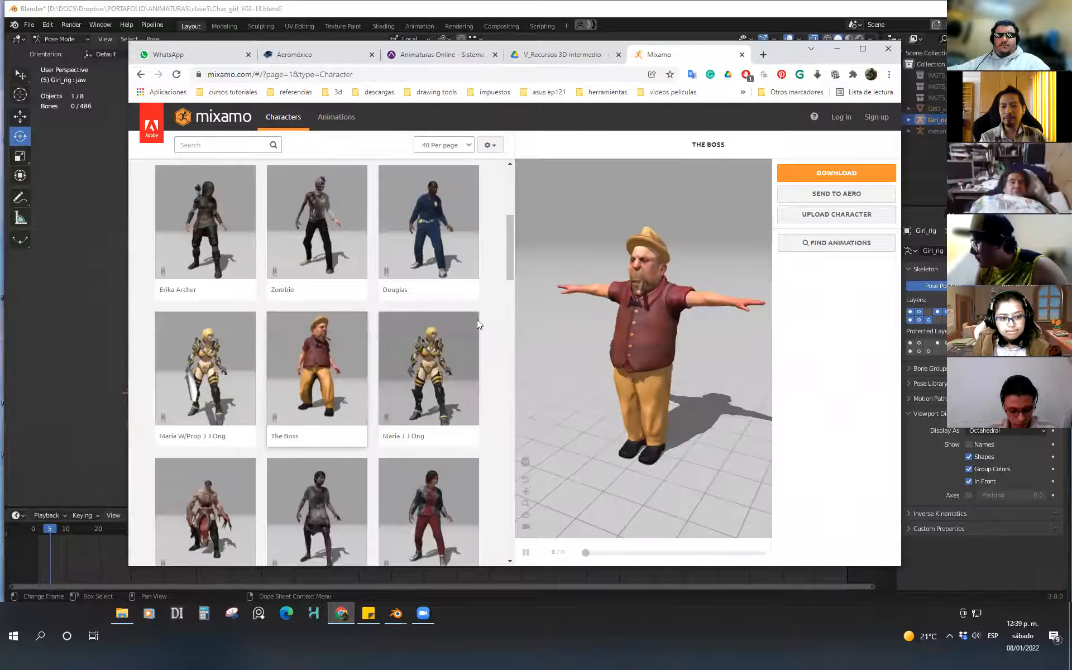
mouse_move(509, 261)
mouse_down()
mouse_move(510, 275)
mouse_move(509, 263)
mouse_up()
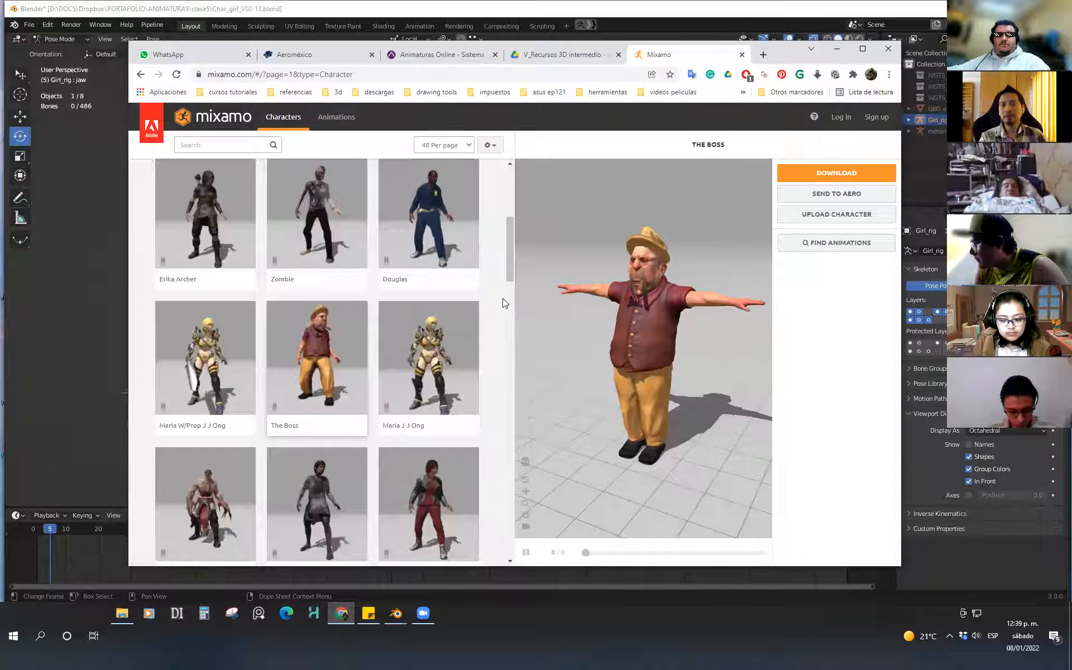
scroll(510, 267, down, 1)
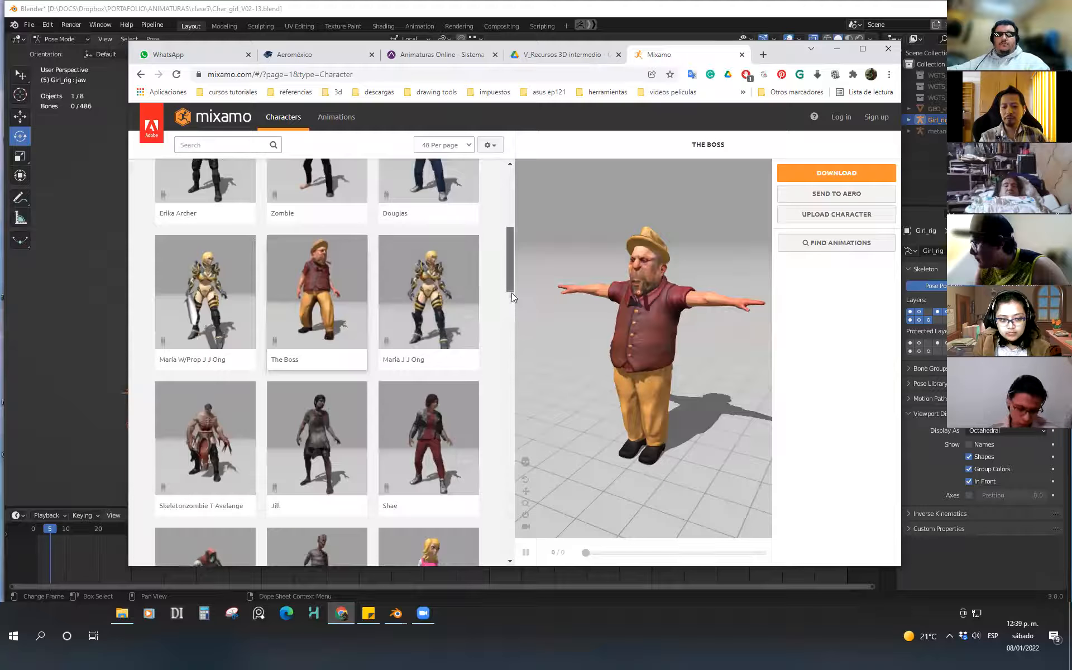
scroll(511, 296, down, 2)
click(434, 441)
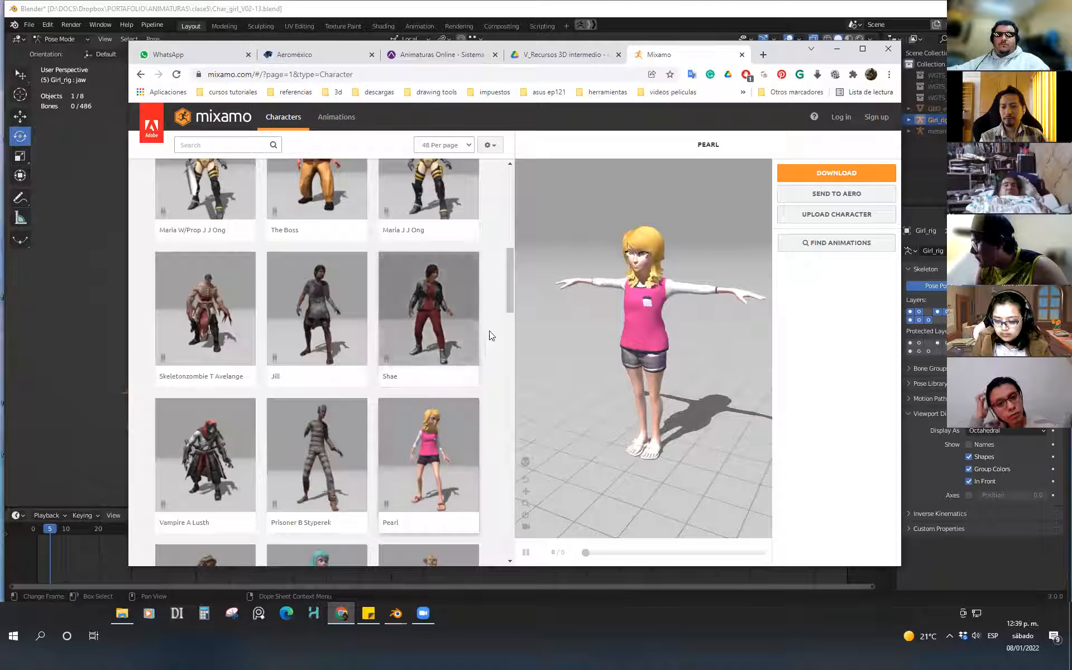
Preview the Amy and Ninja characters further down the Mixamo library, and shift the view of Amy
scroll(508, 308, down, 2)
scroll(505, 323, down, 2)
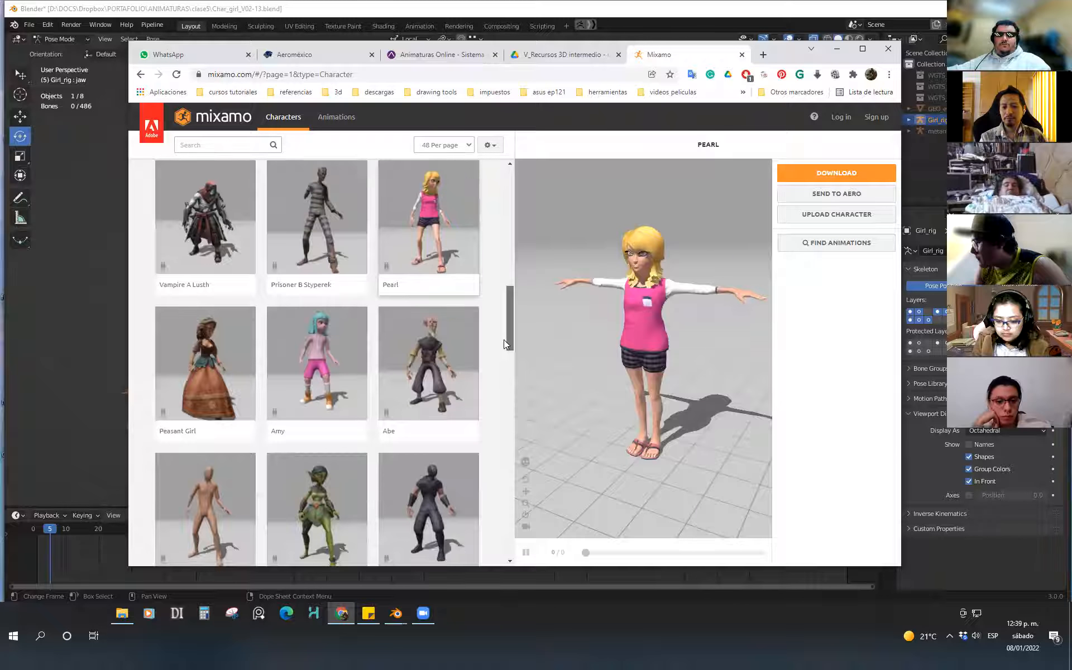
click(337, 363)
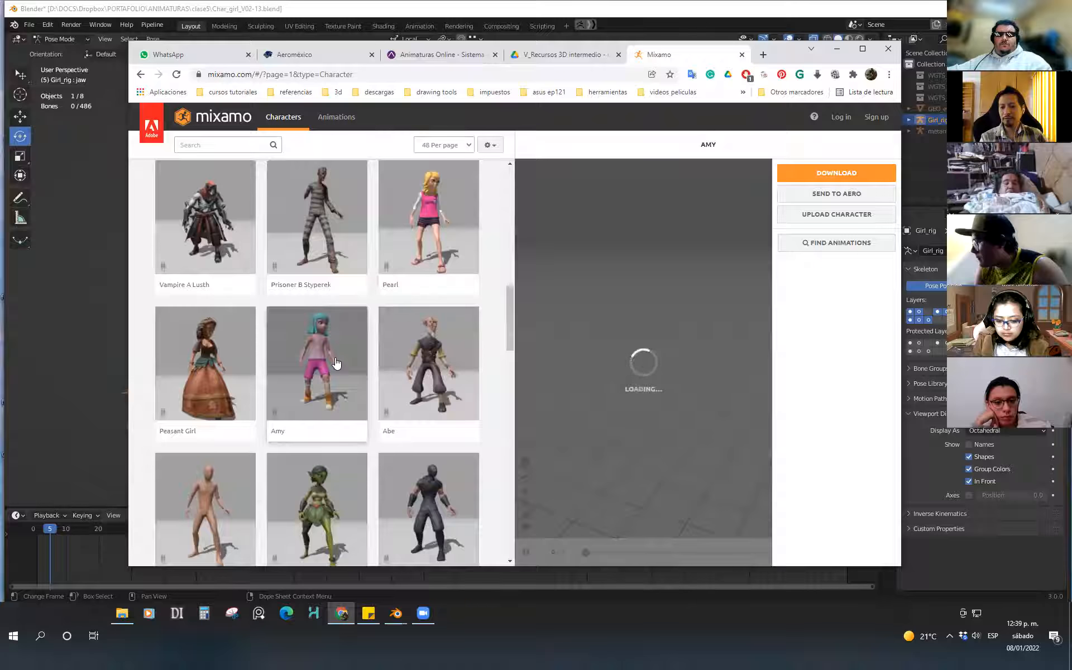
middle_drag(642, 315, 672, 265)
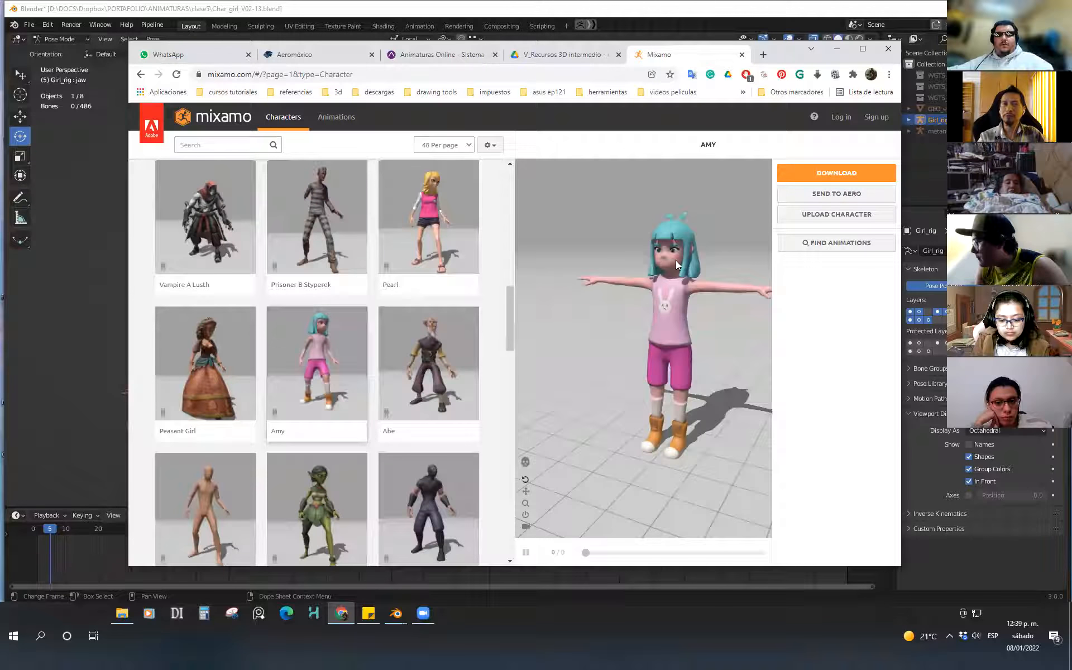
drag(509, 336, 511, 358)
click(437, 427)
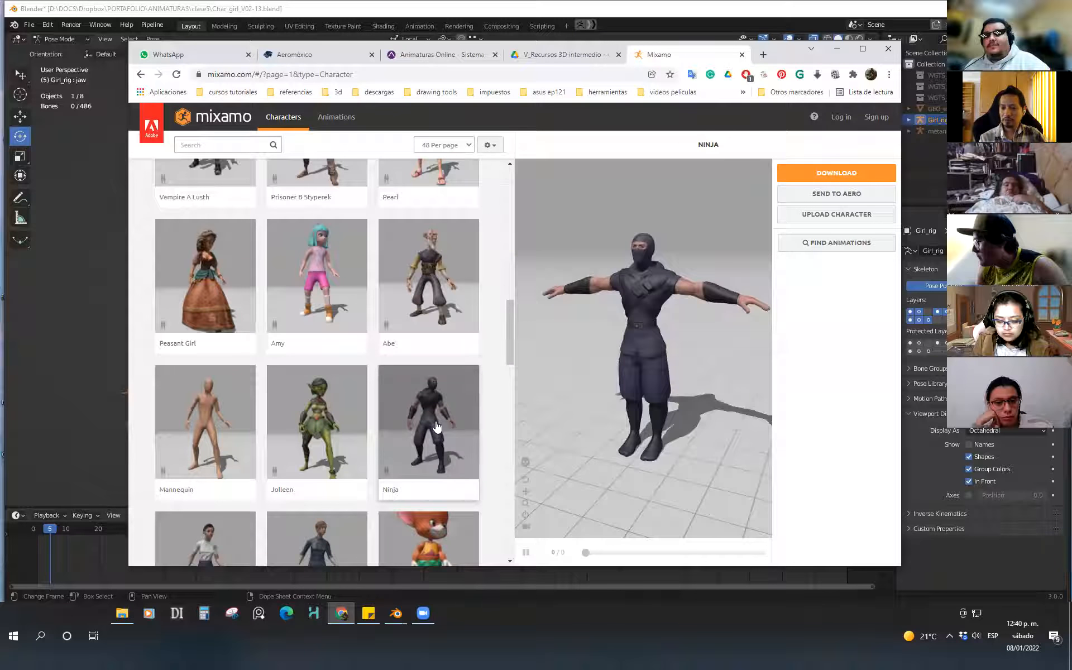
mouse_move(509, 338)
mouse_down()
mouse_move(511, 323)
mouse_move(511, 350)
mouse_up()
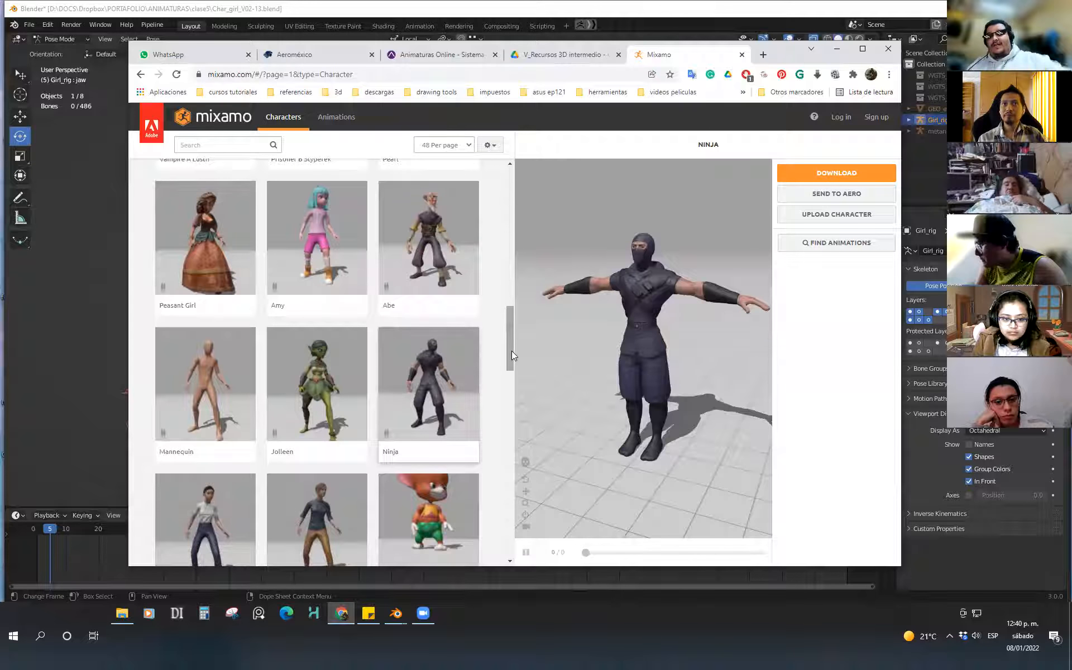
Preview the Mutant, Shae, Vampire and Warrok characters in the Mixamo library
drag(511, 350, 511, 176)
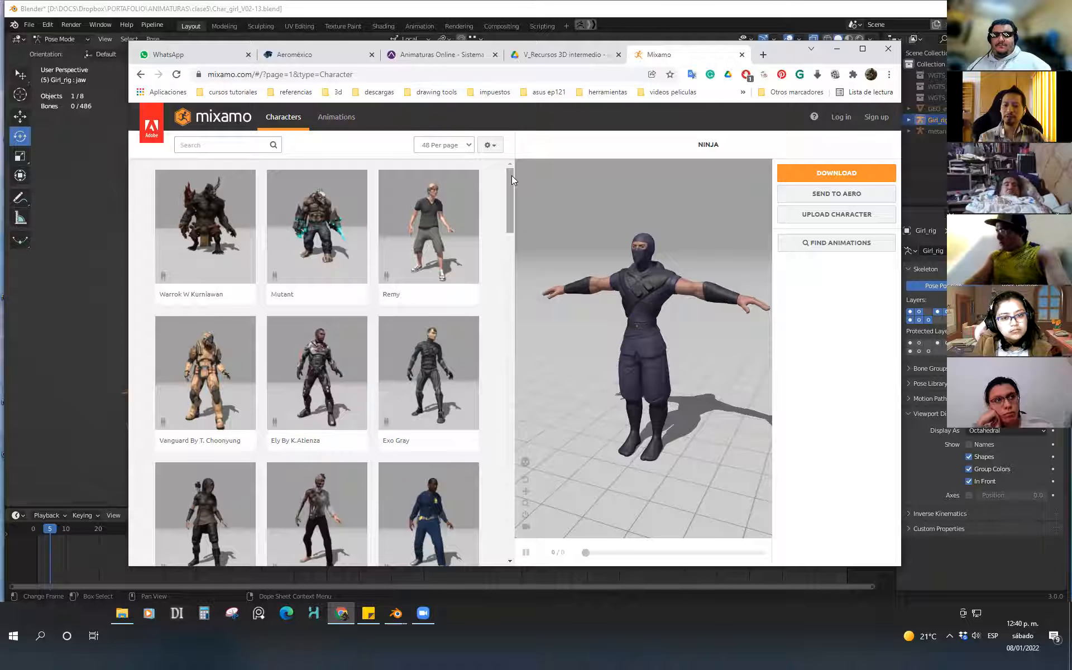
click(348, 240)
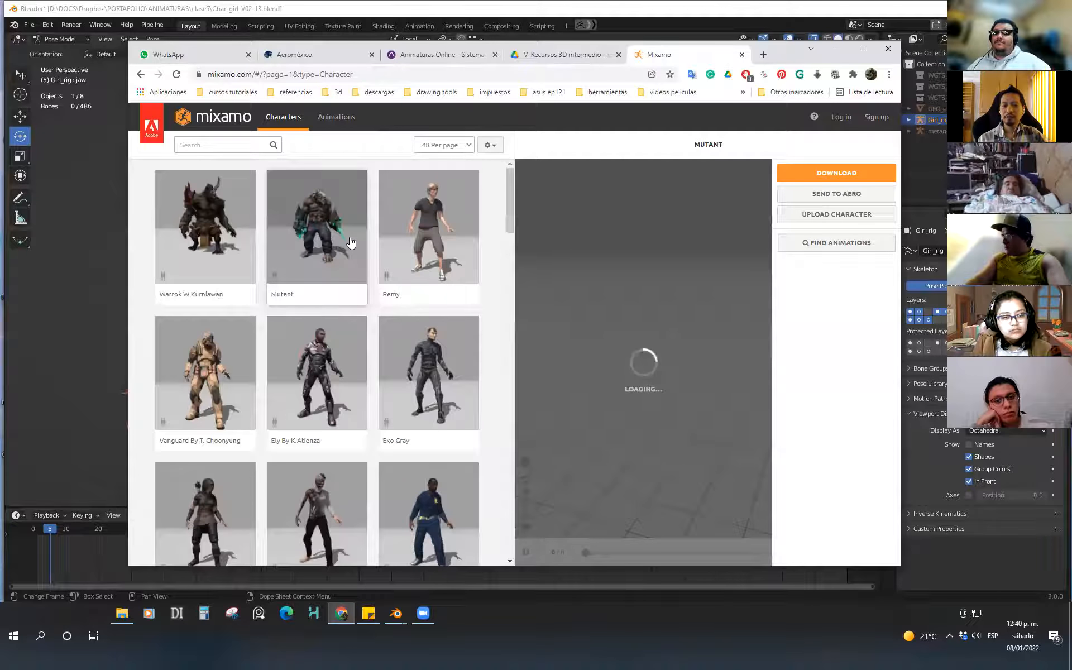
drag(507, 201, 505, 281)
click(450, 305)
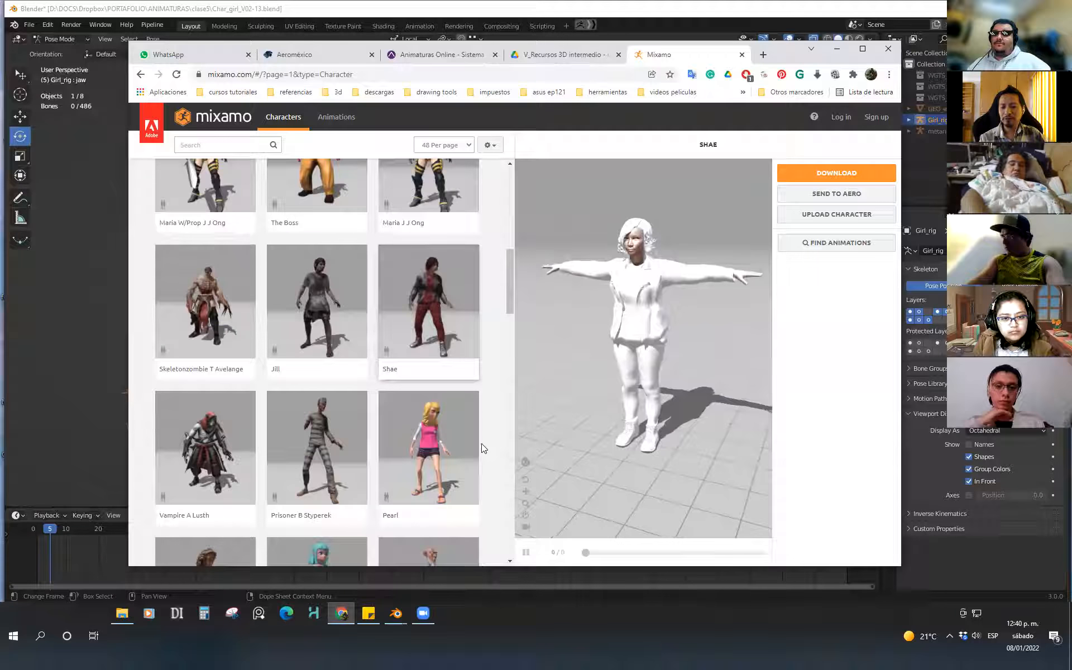
click(230, 461)
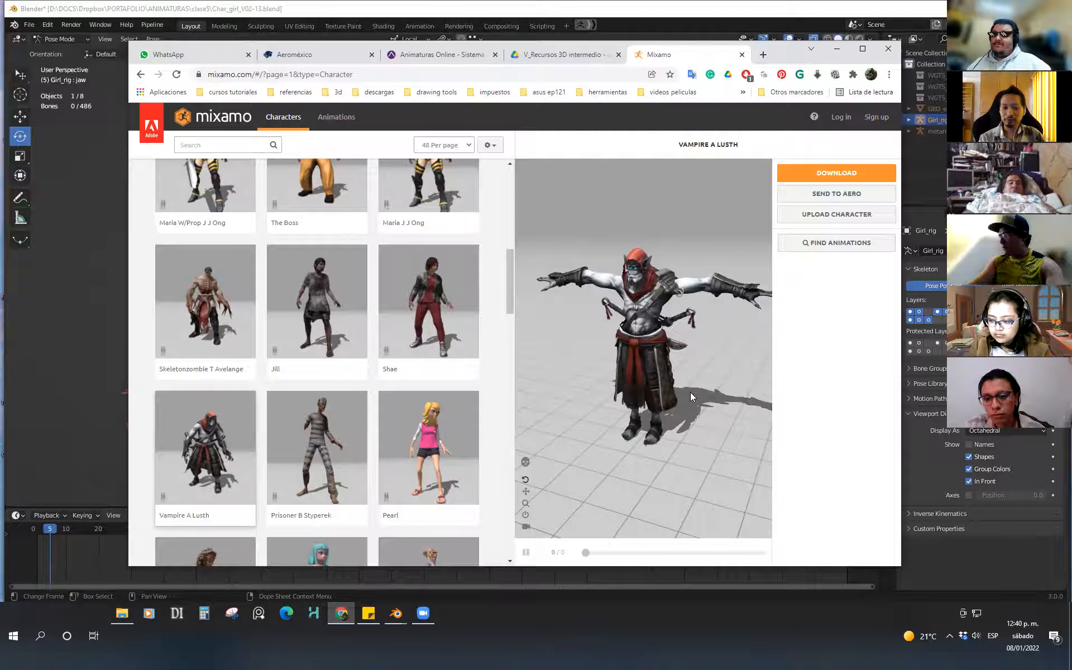
drag(510, 287, 499, 203)
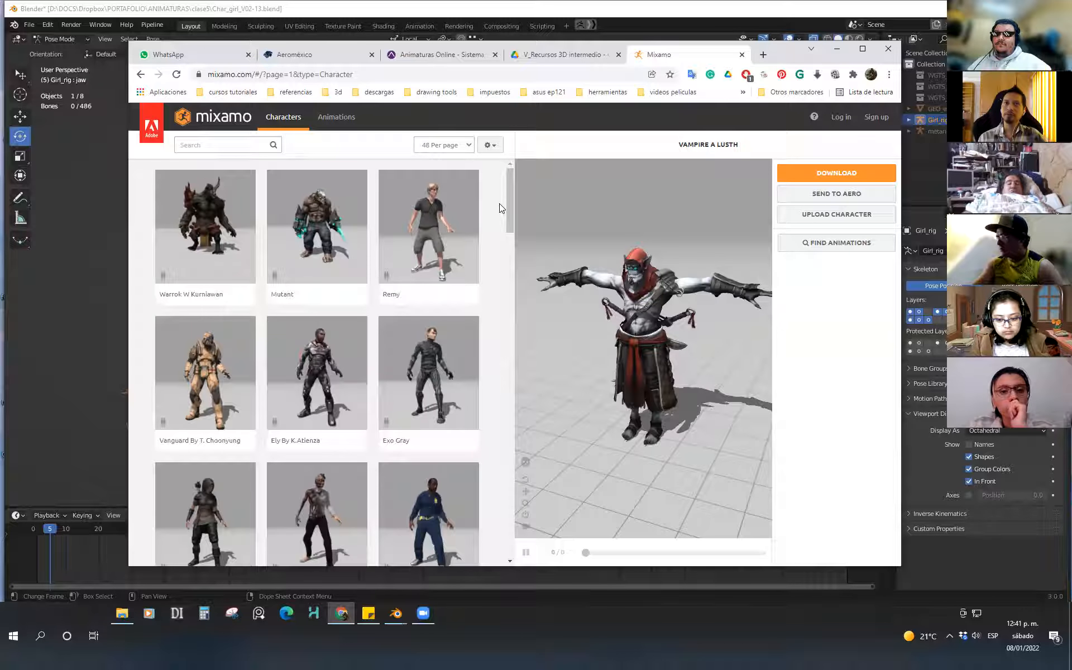
click(242, 258)
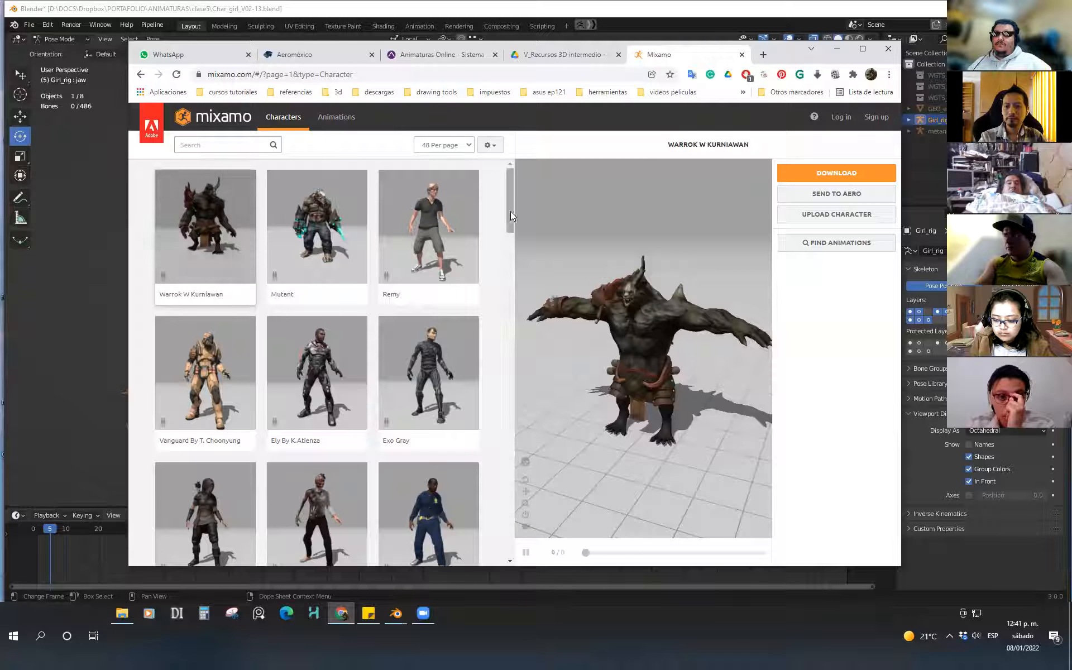
Return to Blender, select the girl's upper_arm_ik.L control, and switch to the mine_6.blend window
click(837, 50)
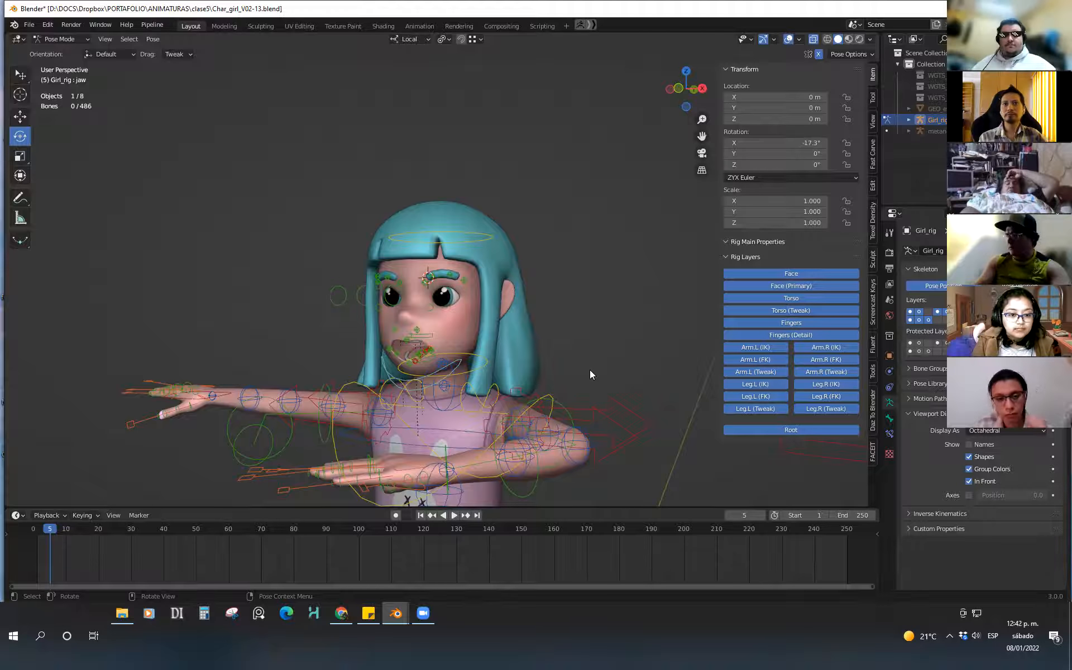
click(633, 410)
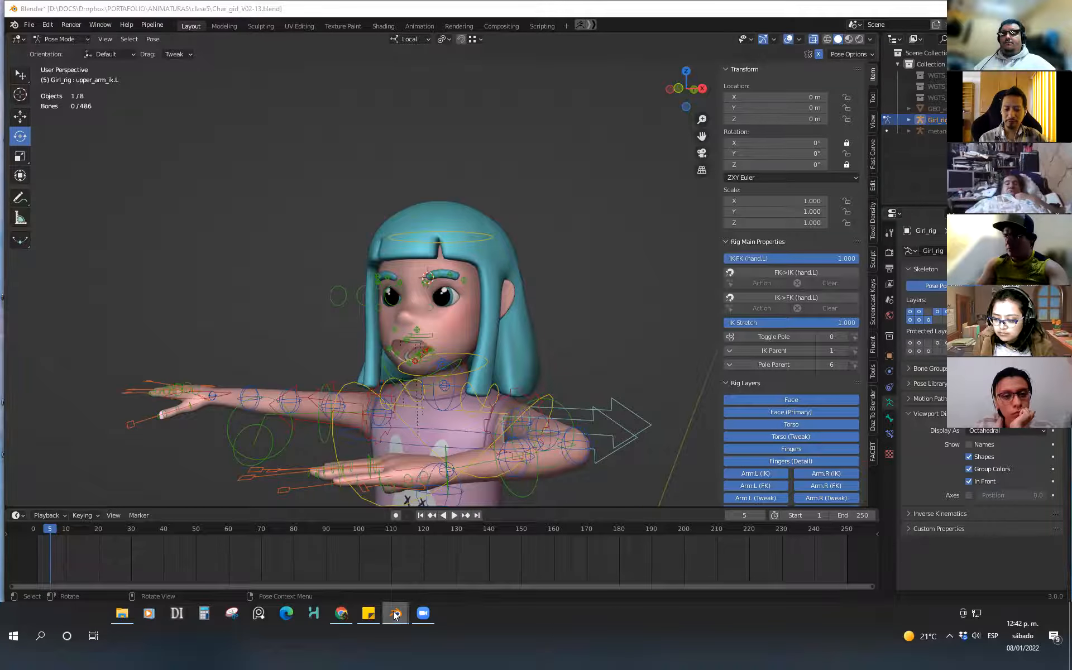
mouse_move(395, 613)
click(542, 563)
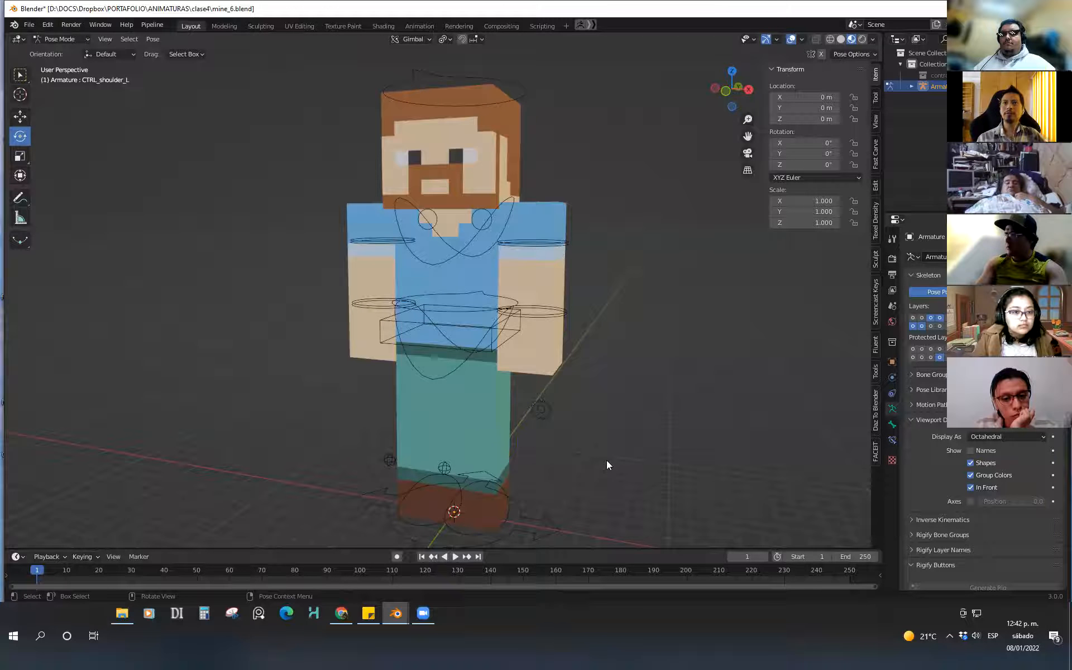
Select the CTRL_chest control on the blocky character's rig
click(497, 206)
click(549, 177)
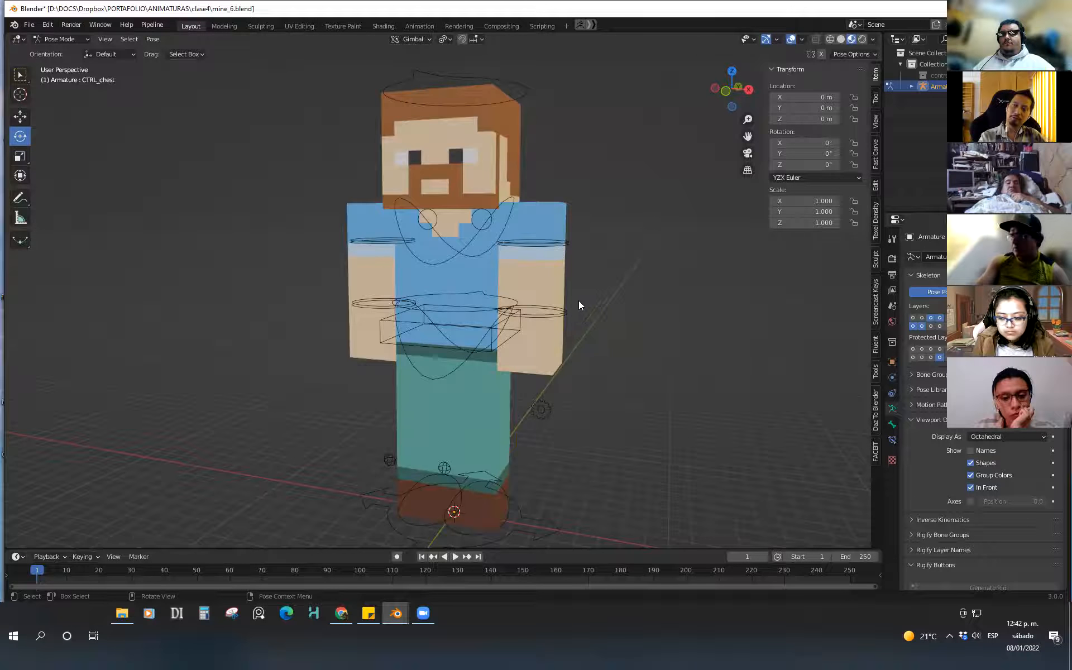
mouse_move(395, 613)
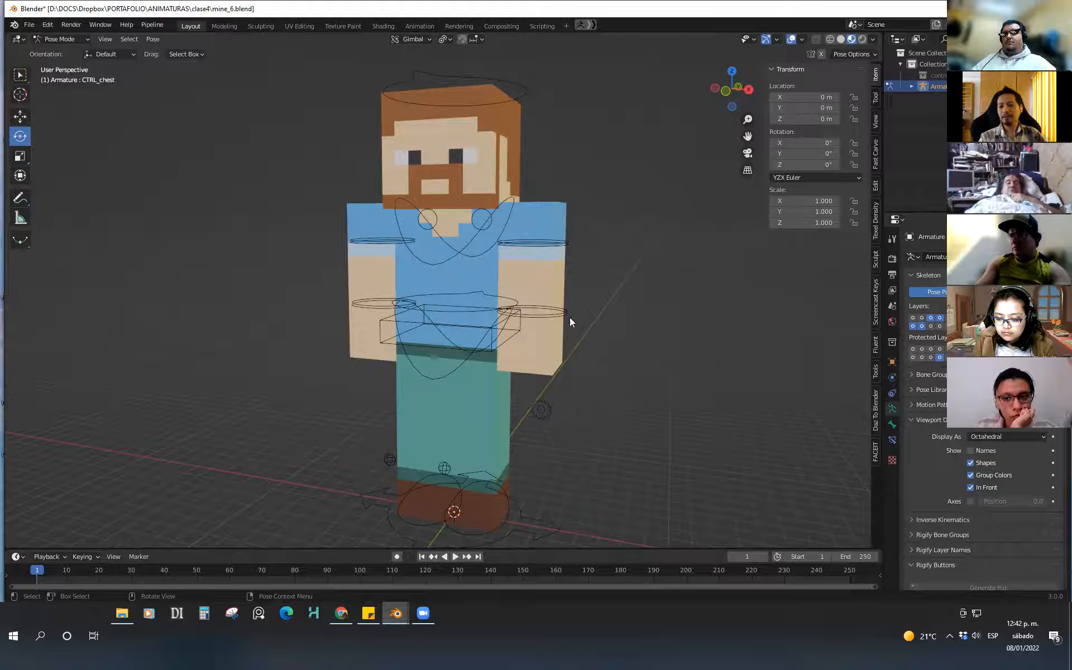
Leave Pose Mode, select the L_arm mesh and examine its upper-arm bone weights in Weight Paint mode
scroll(562, 334, up, 3)
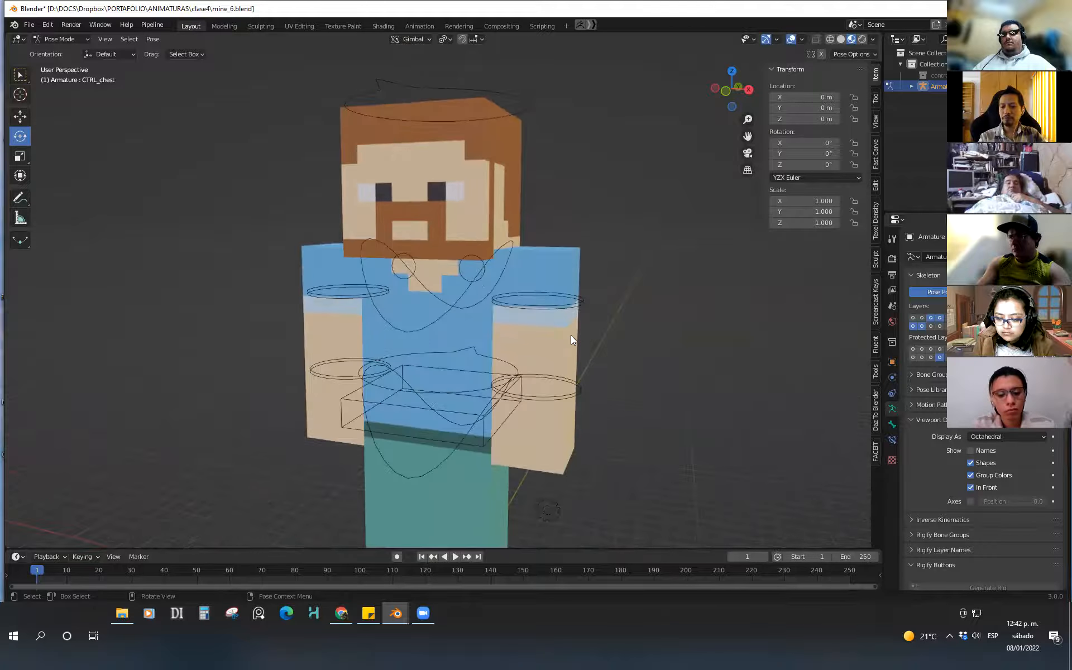
key(ctrl+Tab)
click(572, 327)
key(ctrl+Tab)
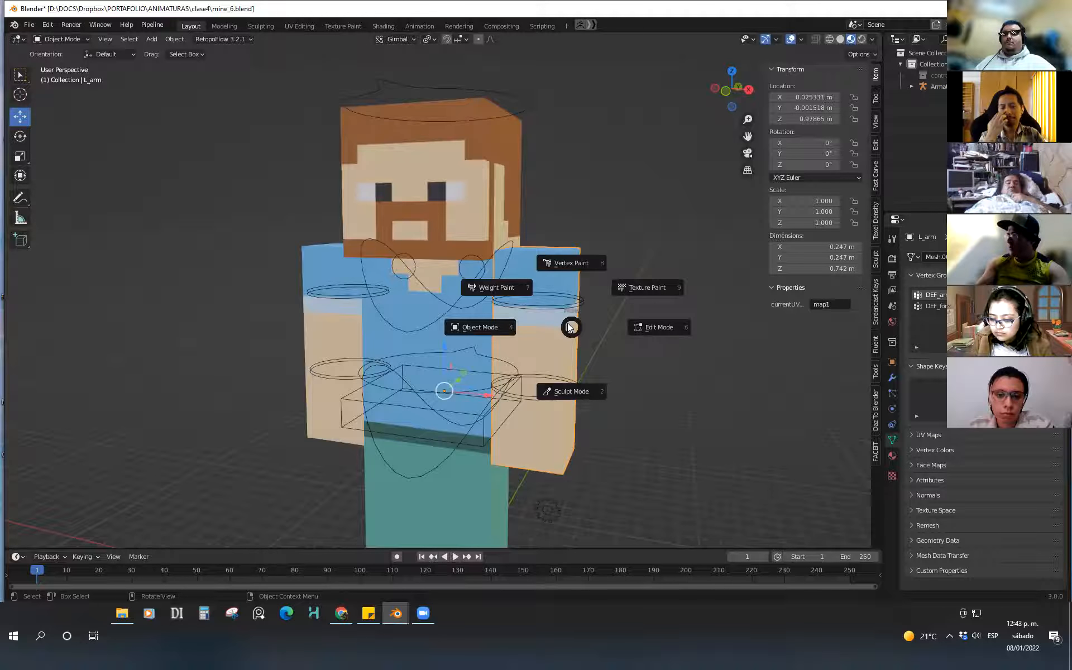
click(515, 289)
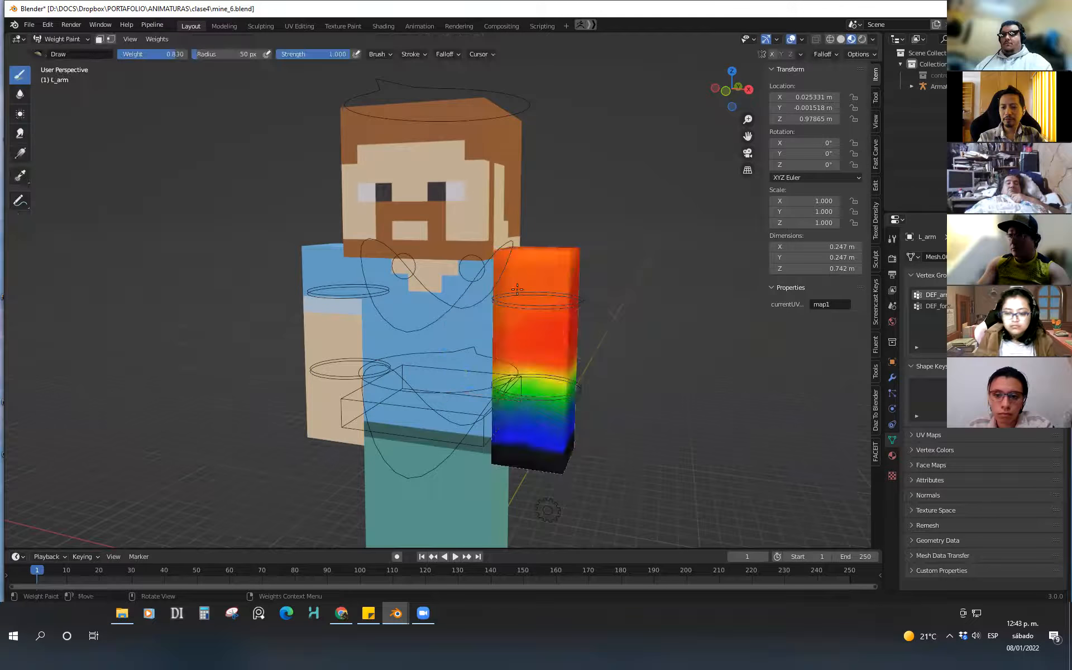
mouse_move(553, 391)
middle_down()
mouse_move(577, 408)
mouse_move(634, 395)
mouse_move(614, 397)
middle_up()
scroll(580, 405, up, 3)
scroll(608, 380, up, 1)
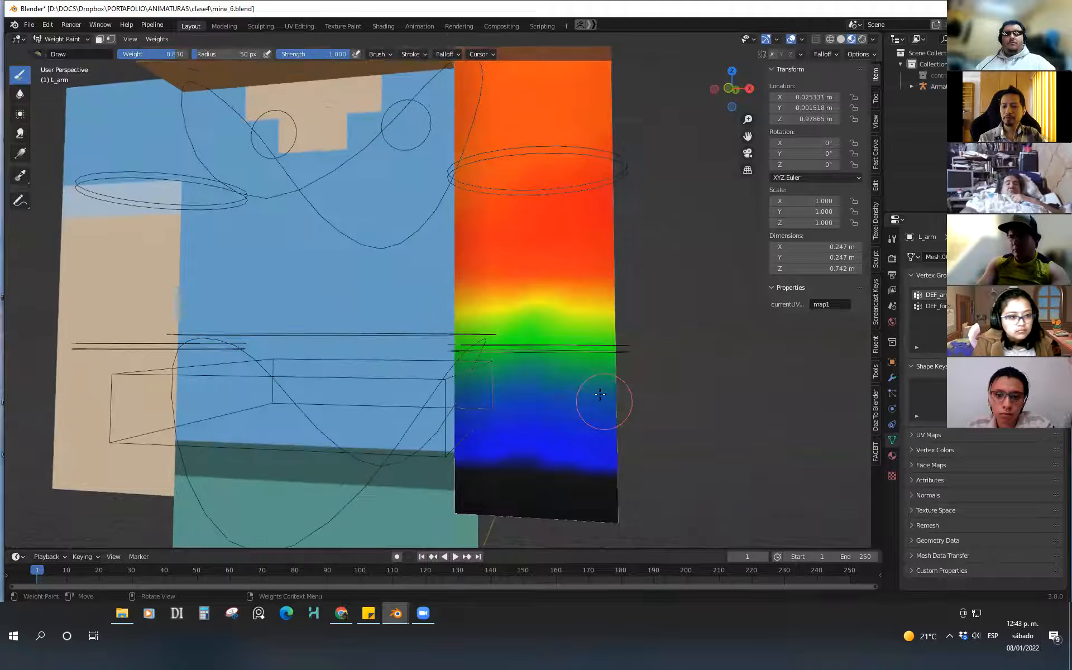
Display the forearm bone's weights on the L_arm mesh, and return to Object Mode
shift+right_click(550, 391)
click(550, 391)
scroll(550, 391, down, 4)
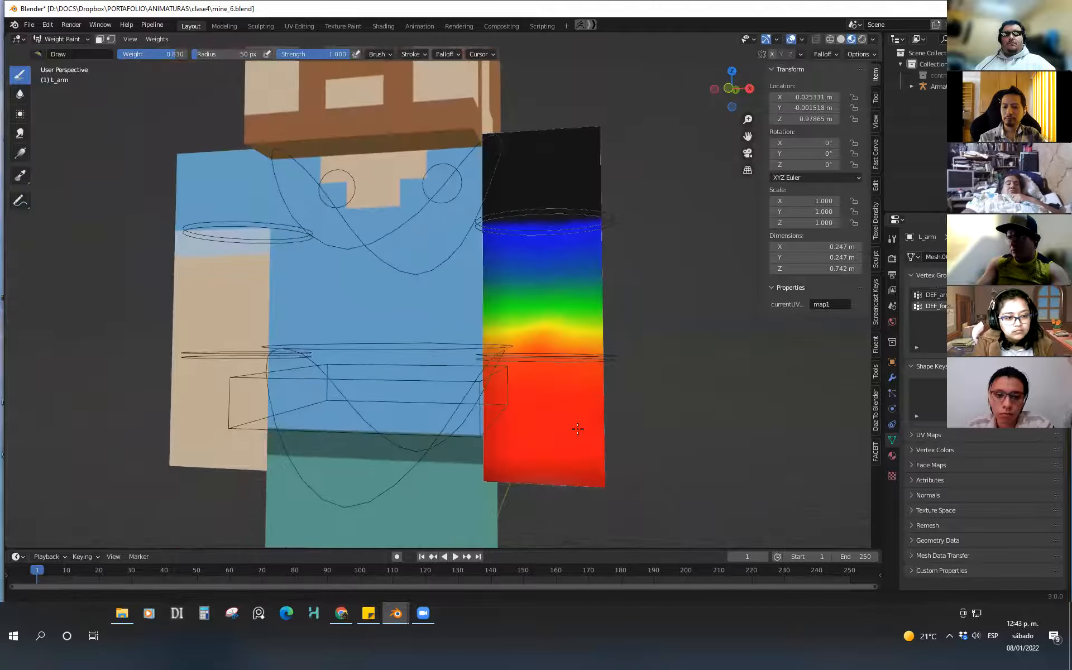
middle_drag(550, 391, 564, 418)
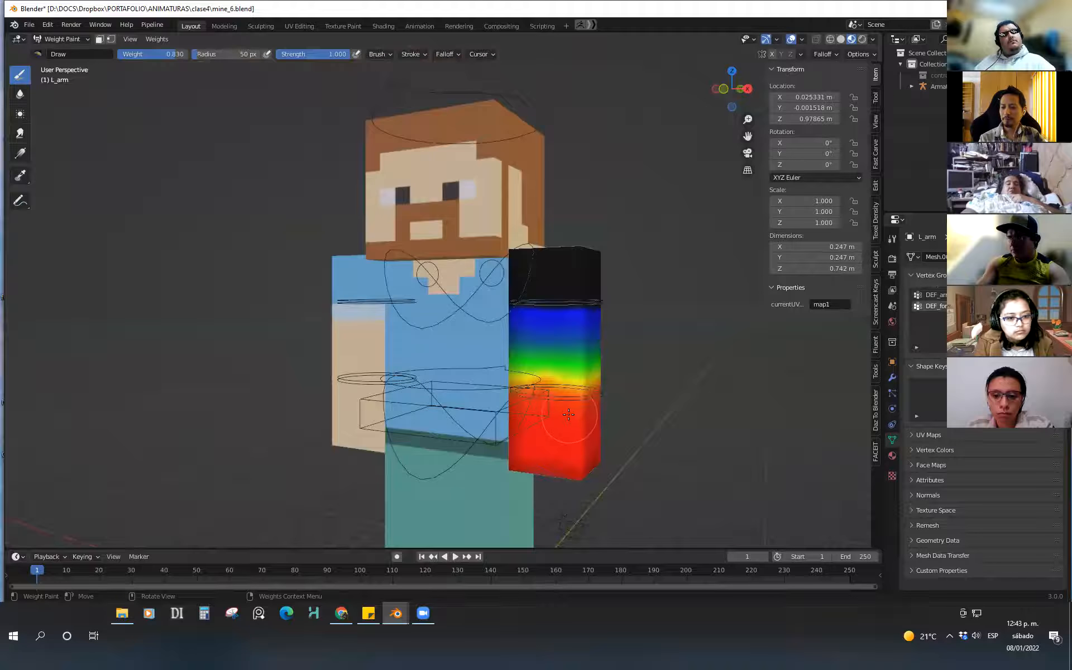
key(ctrl+Tab)
click(543, 408)
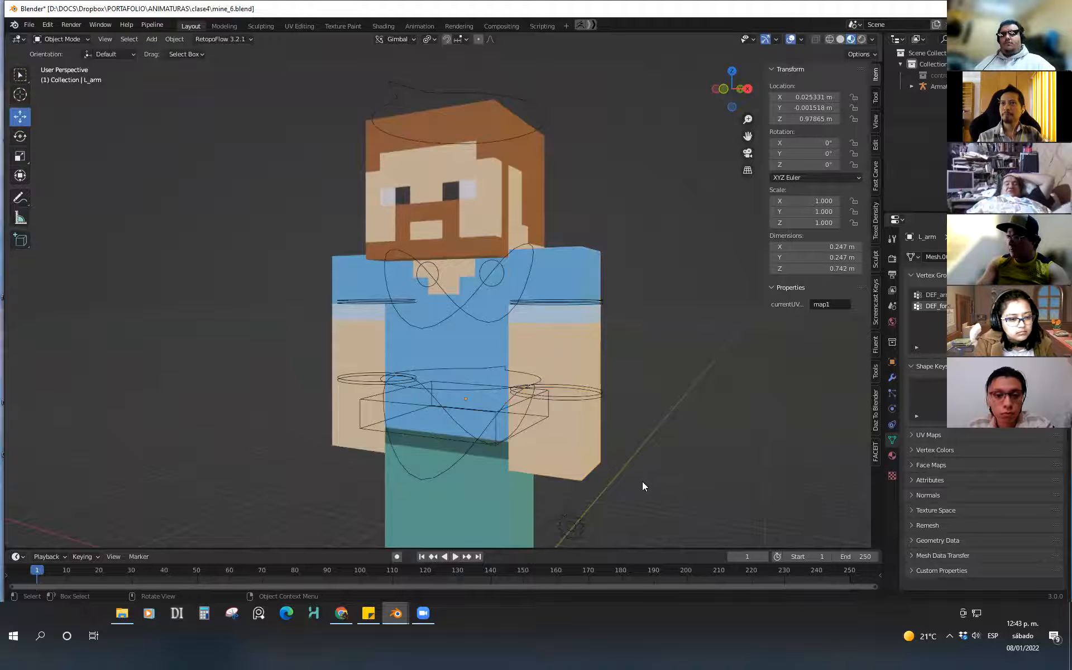
Look over the whole rigged character and switch to the mine_start.blend window
middle_drag(641, 445, 555, 462)
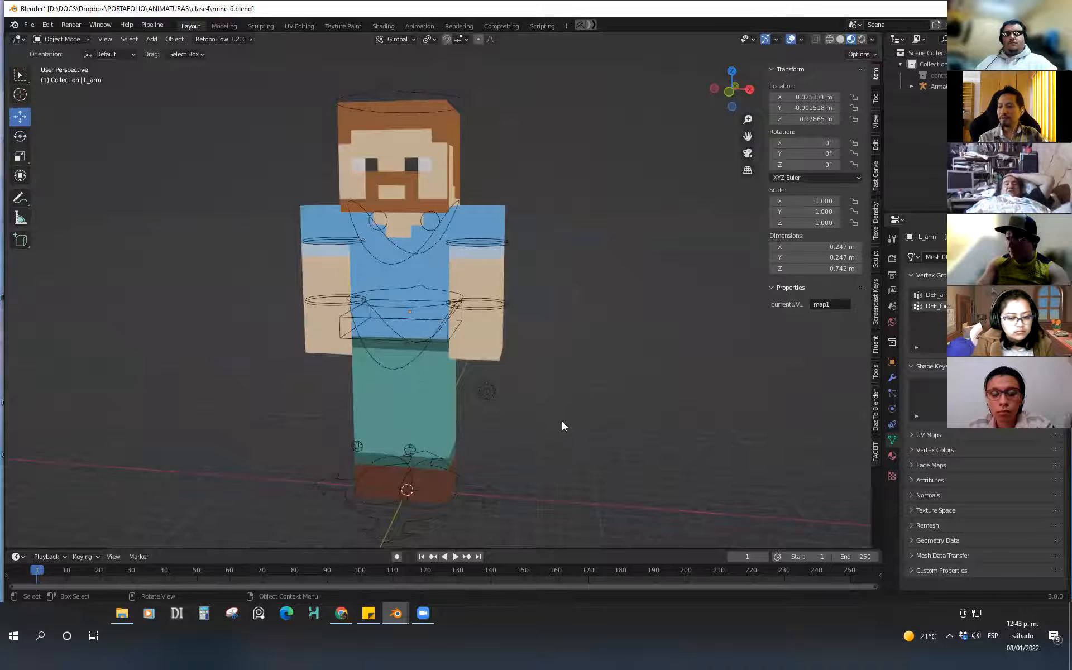
middle_drag(570, 430, 564, 471)
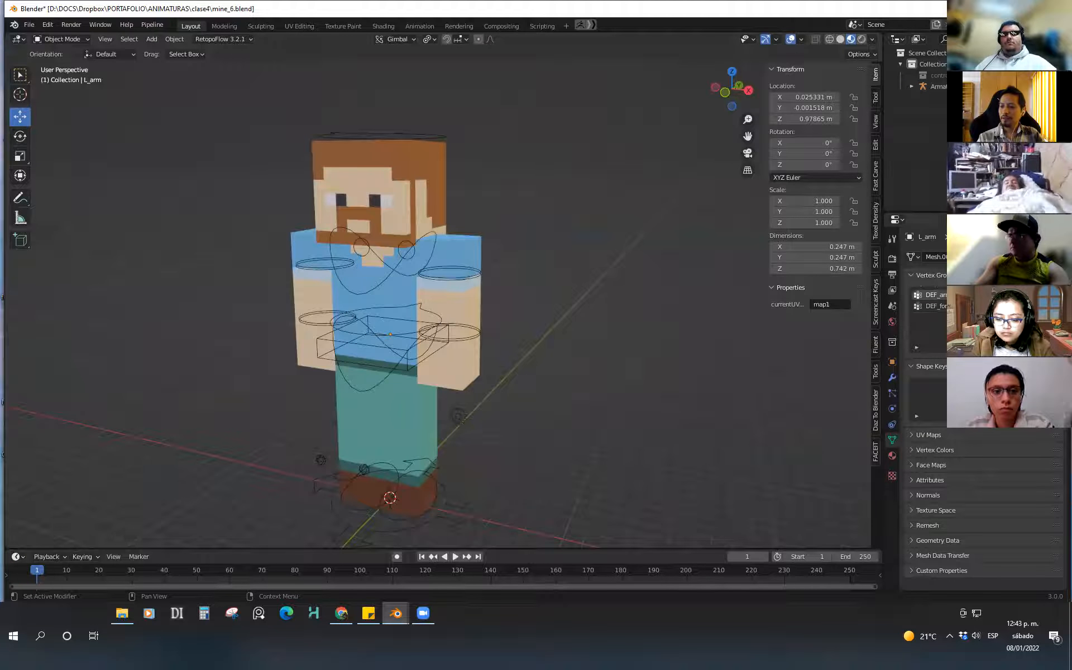
shift+middle_drag(550, 451, 514, 409)
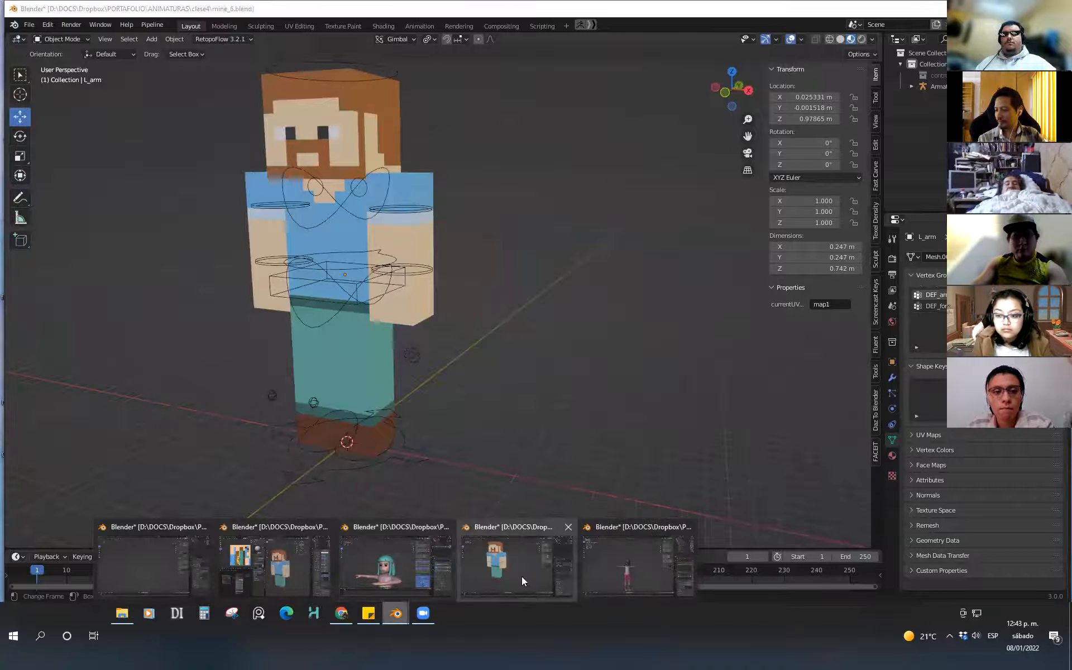
click(293, 577)
middle_drag(714, 438, 649, 433)
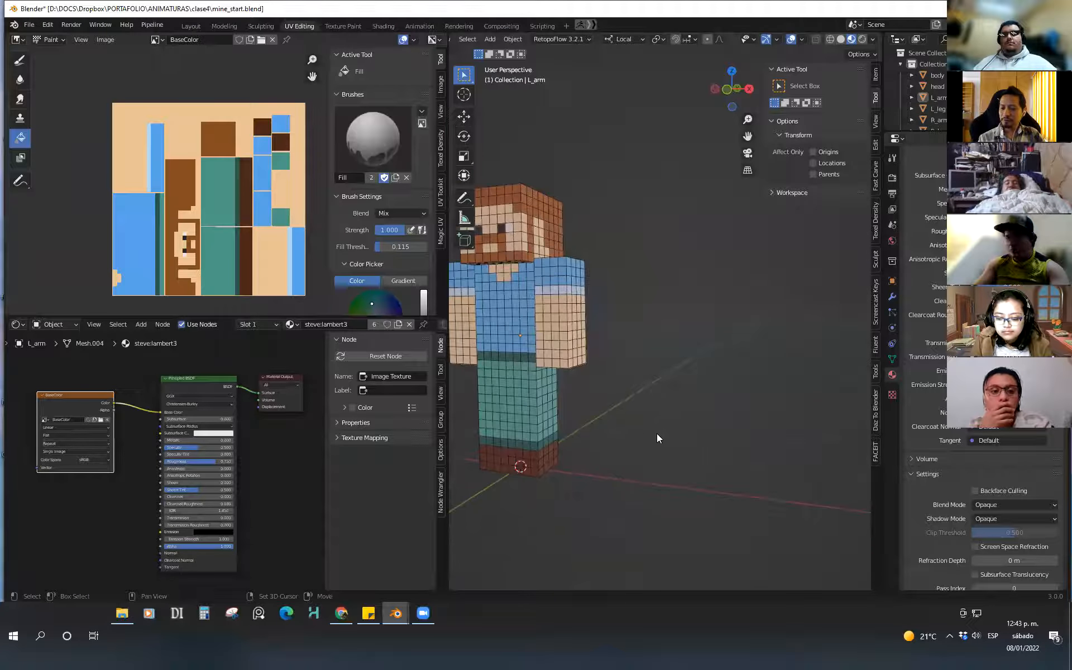
key(shift+a)
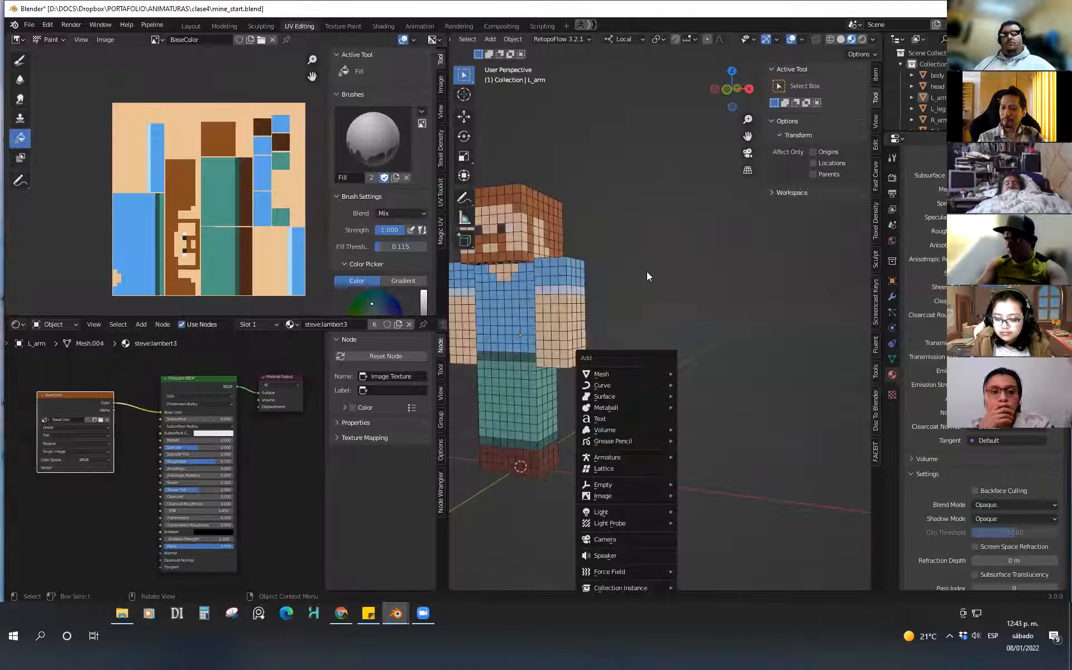
Enter Edit Mode on the L_arm mesh and box-select the faces on the upper half of the arm
scroll(574, 278, up, 2)
click(578, 282)
key(ctrl+Tab)
click(677, 282)
mouse_move(605, 303)
shift+middle_down()
mouse_move(636, 378)
mouse_move(677, 351)
mouse_move(624, 311)
shift+middle_up()
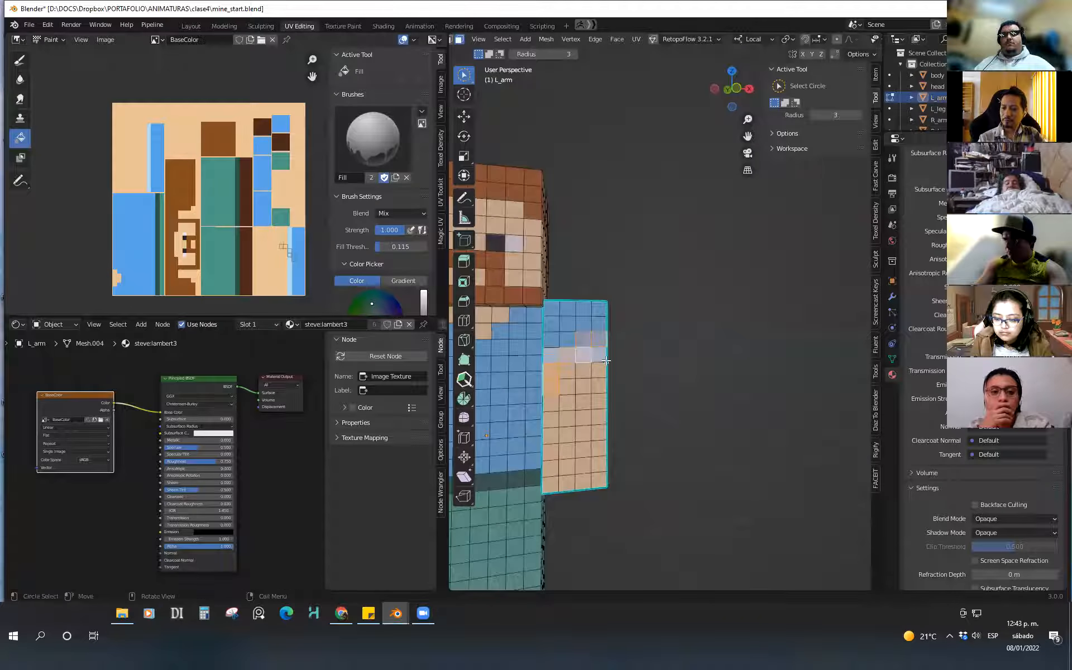
middle_drag(627, 354, 611, 323)
drag(469, 80, 529, 97)
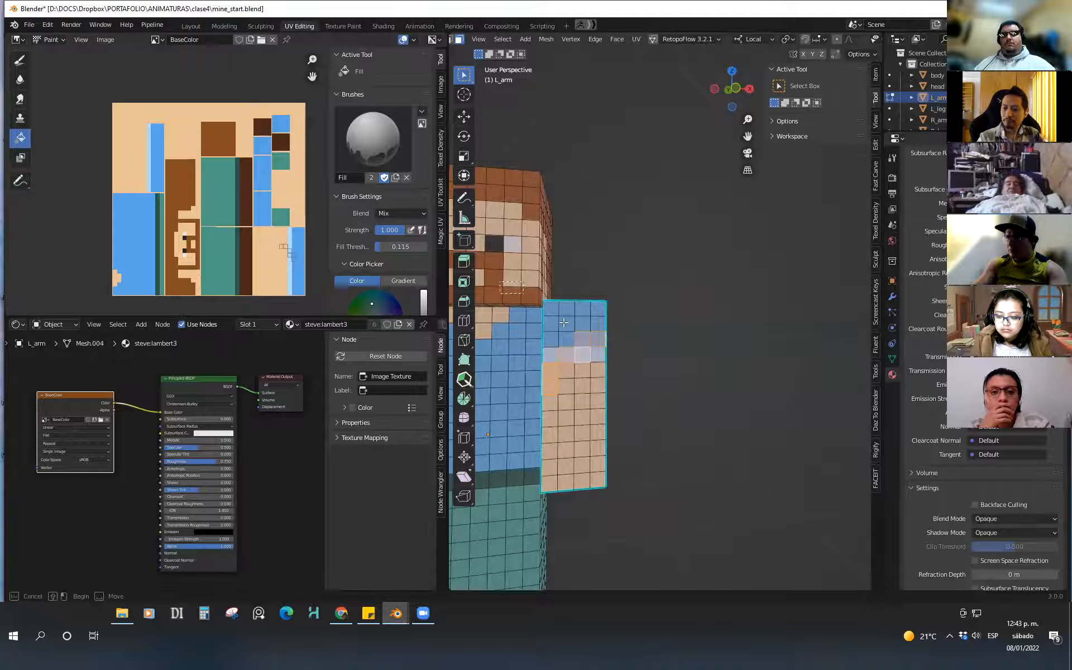
drag(563, 323, 670, 392)
middle_drag(675, 422, 631, 402)
scroll(607, 408, up, 2)
Assign the selected upper-arm faces to a new vertex group and show the mesh's vertex group list
click(891, 296)
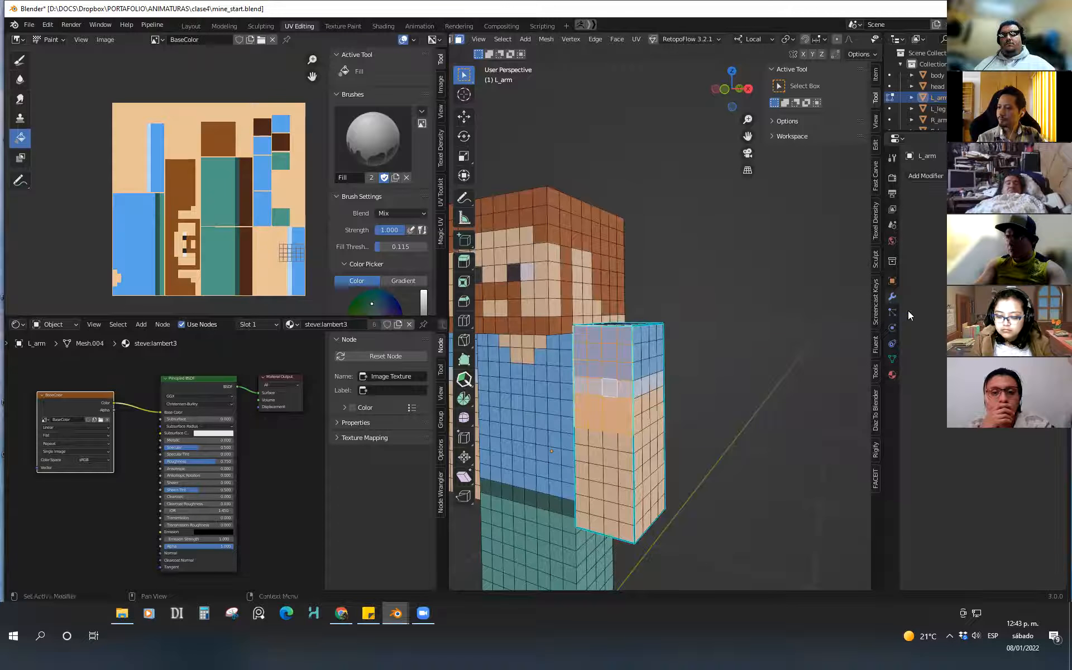
middle_drag(714, 416, 618, 423)
key(ctrl+g)
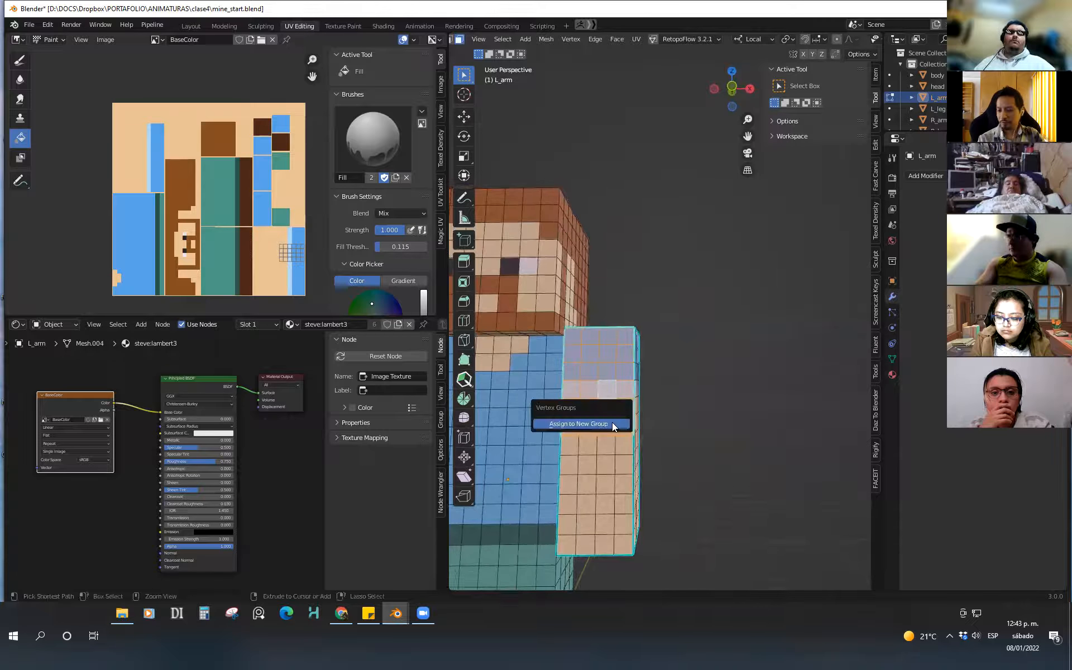
click(600, 424)
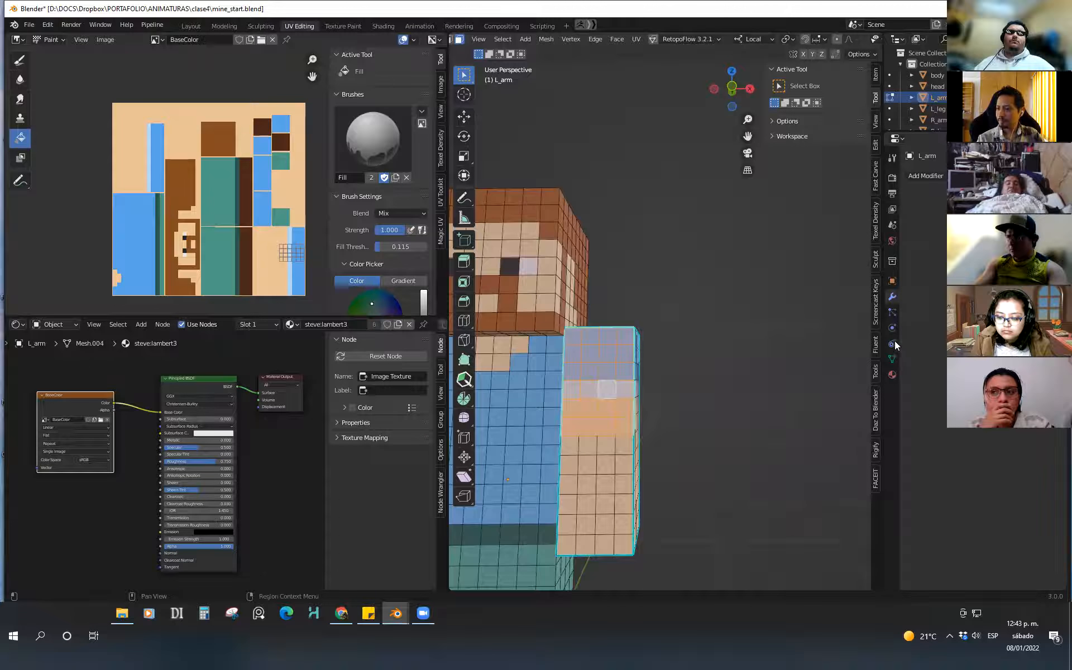
click(891, 359)
key(ctrl+Tab)
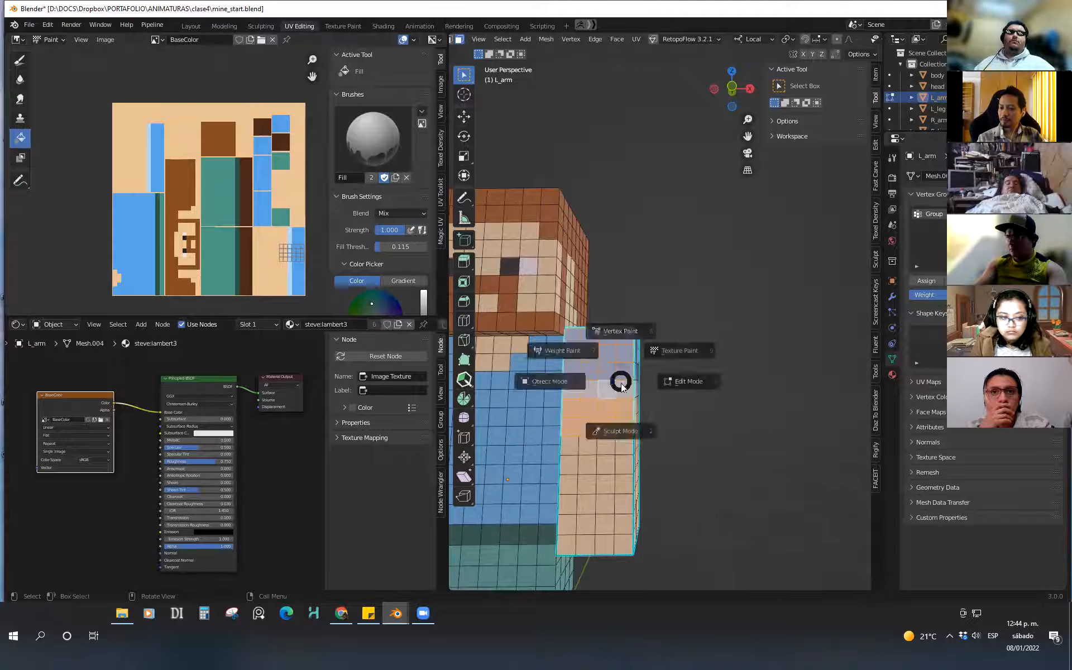
click(622, 387)
key(ctrl+Tab)
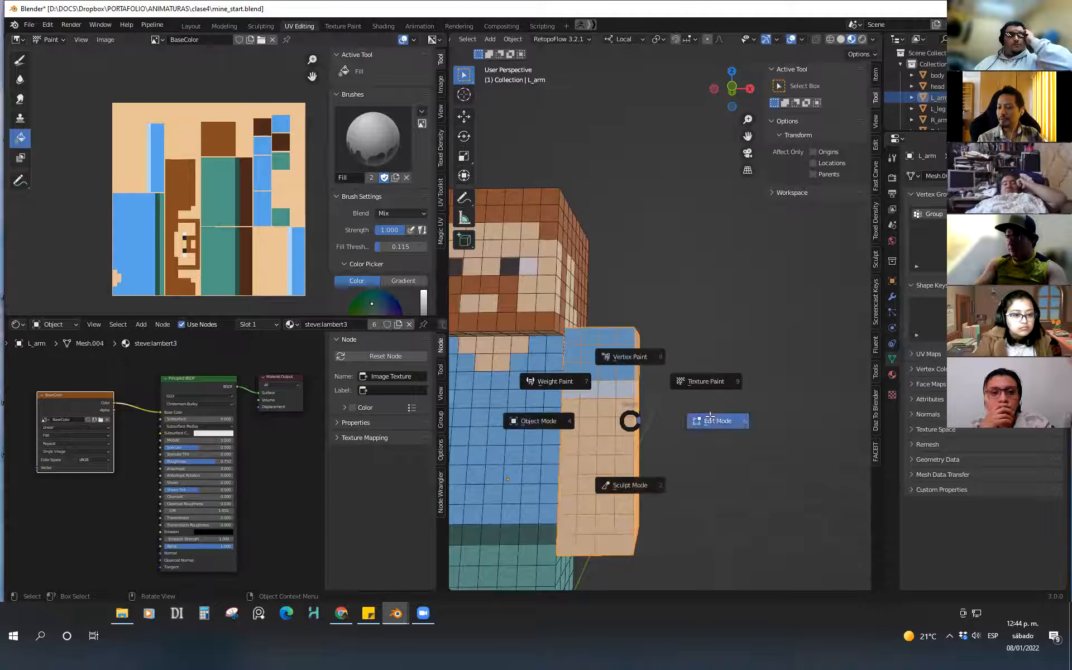
click(710, 416)
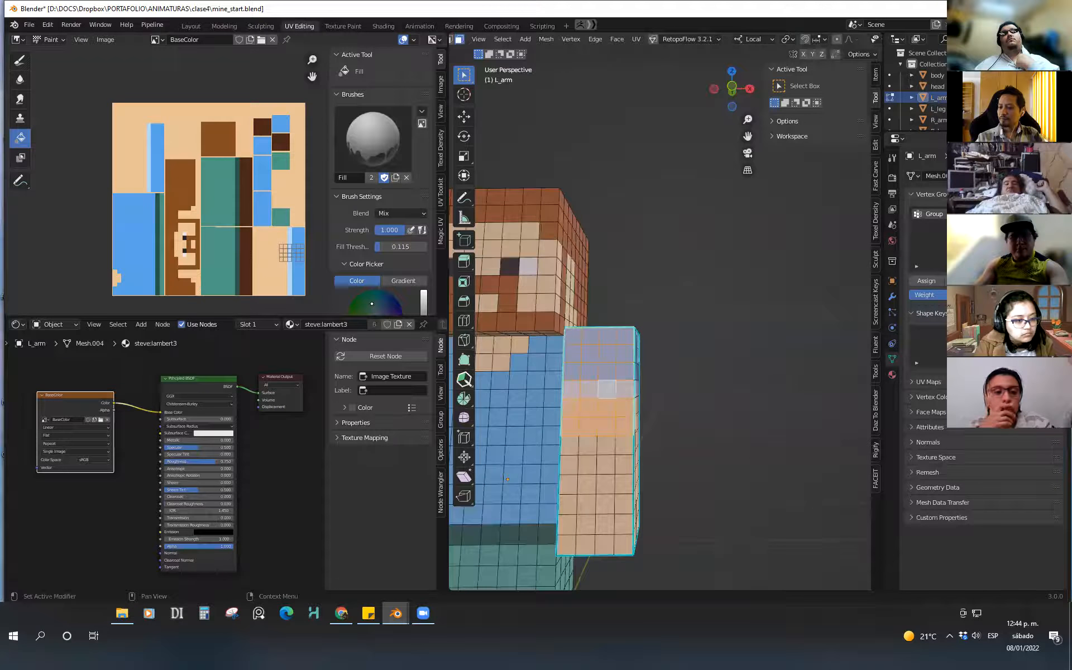
Clear the face selection, reselect the upper-arm faces through their vertex group, and return to Object Mode
click(623, 465)
click(684, 416)
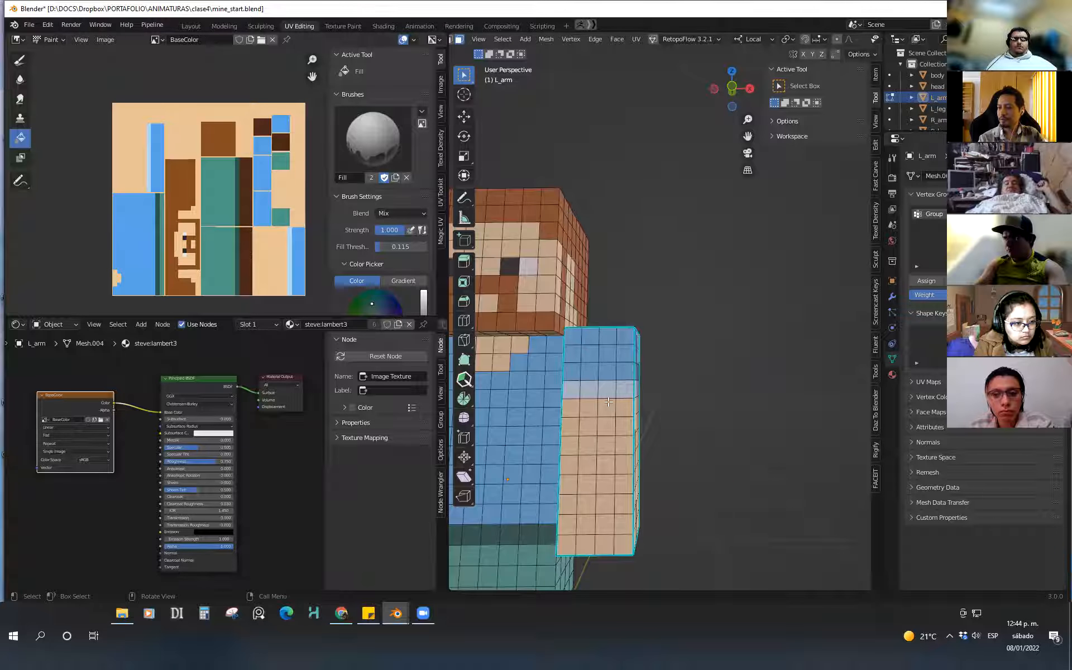
click(1004, 281)
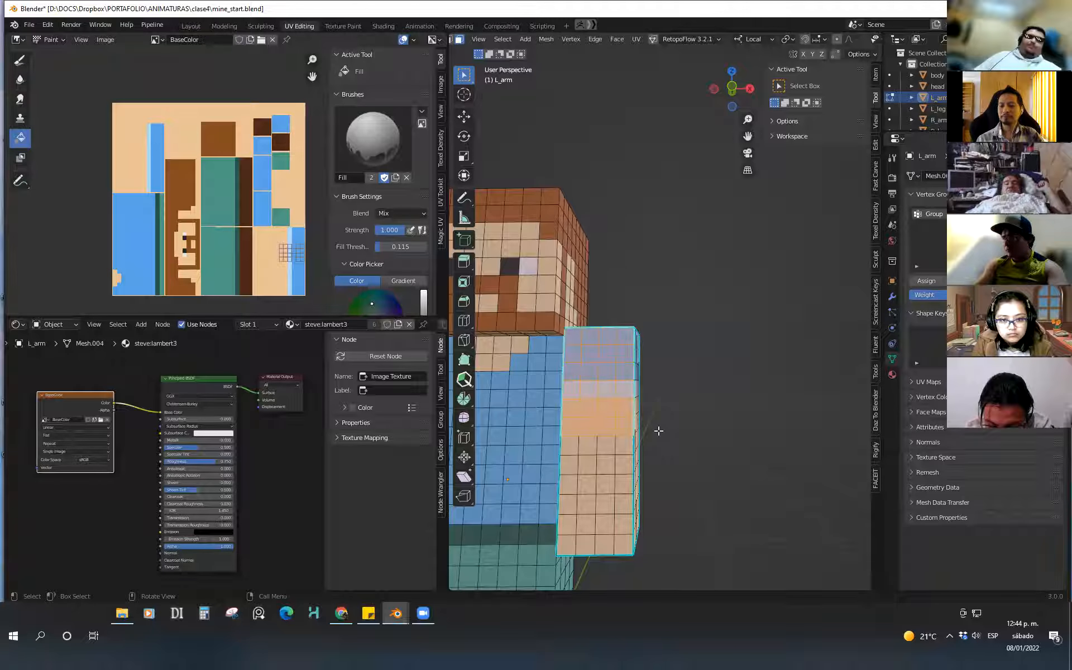
key(ctrl+Tab)
click(566, 411)
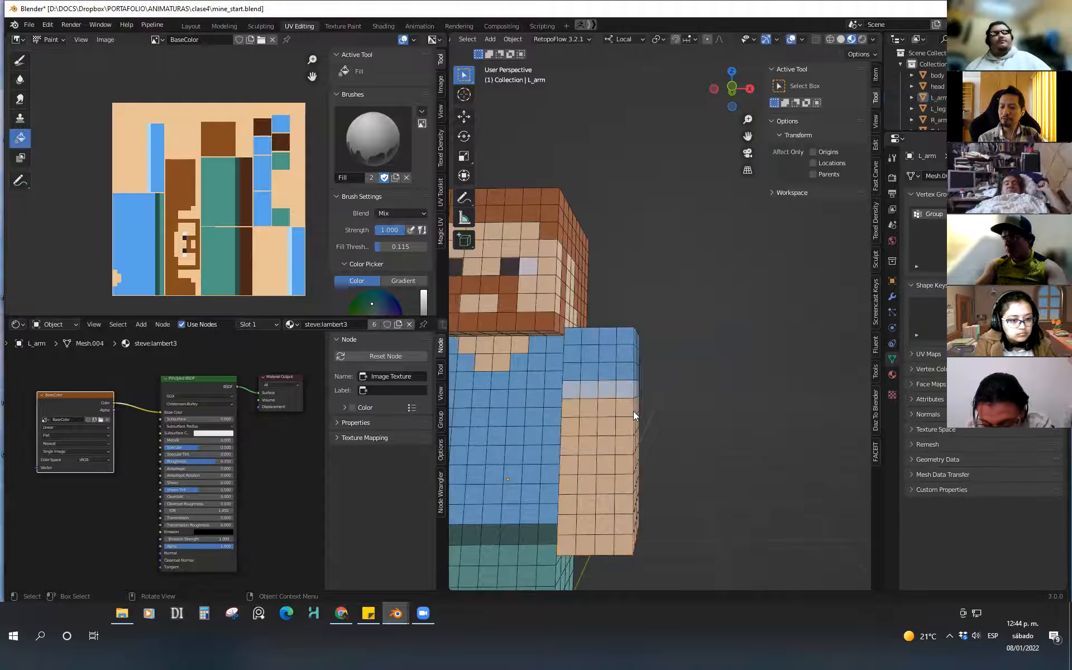
Add a single-bone armature to the scene
scroll(659, 427, down, 4)
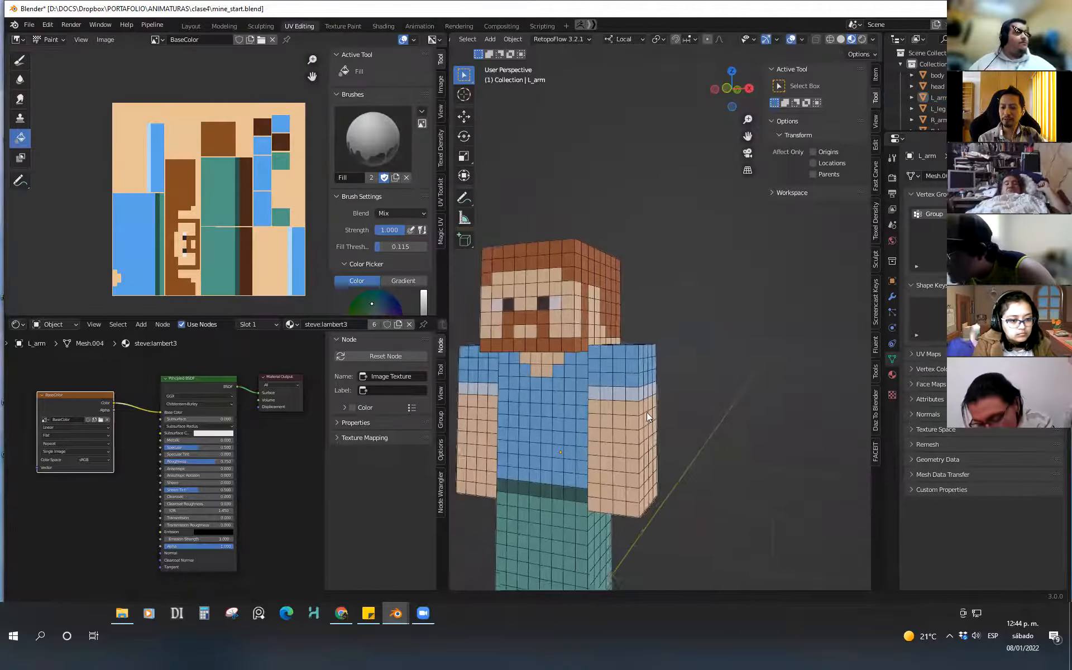
scroll(636, 430, down, 1)
middle_drag(631, 439, 649, 489)
scroll(687, 419, up, 3)
click(670, 424)
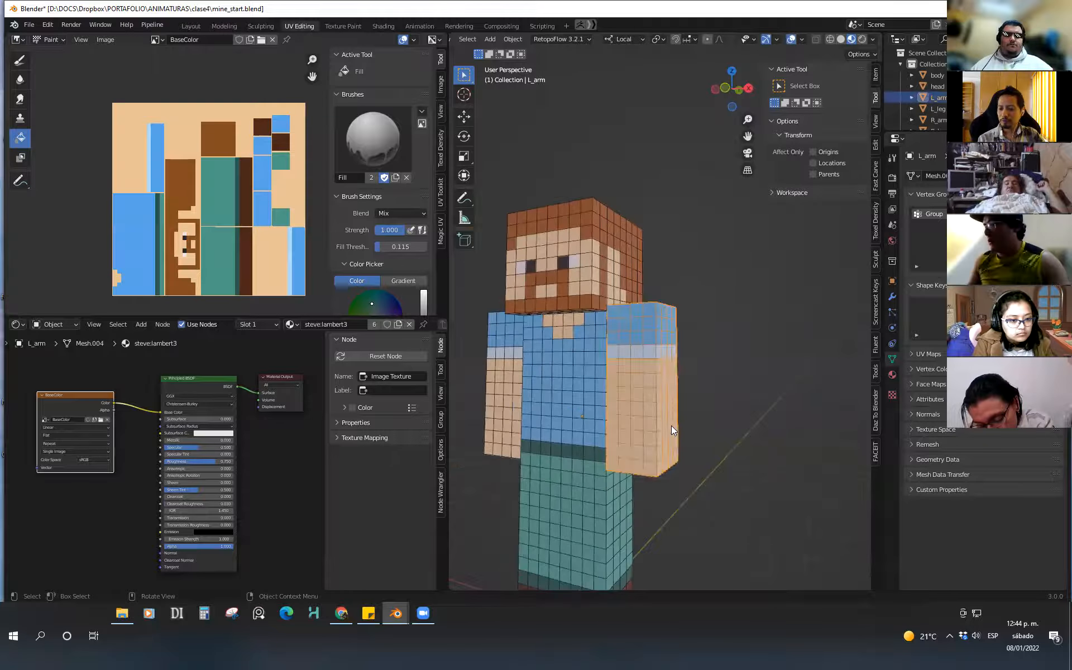
key(shift+a)
mouse_move(667, 425)
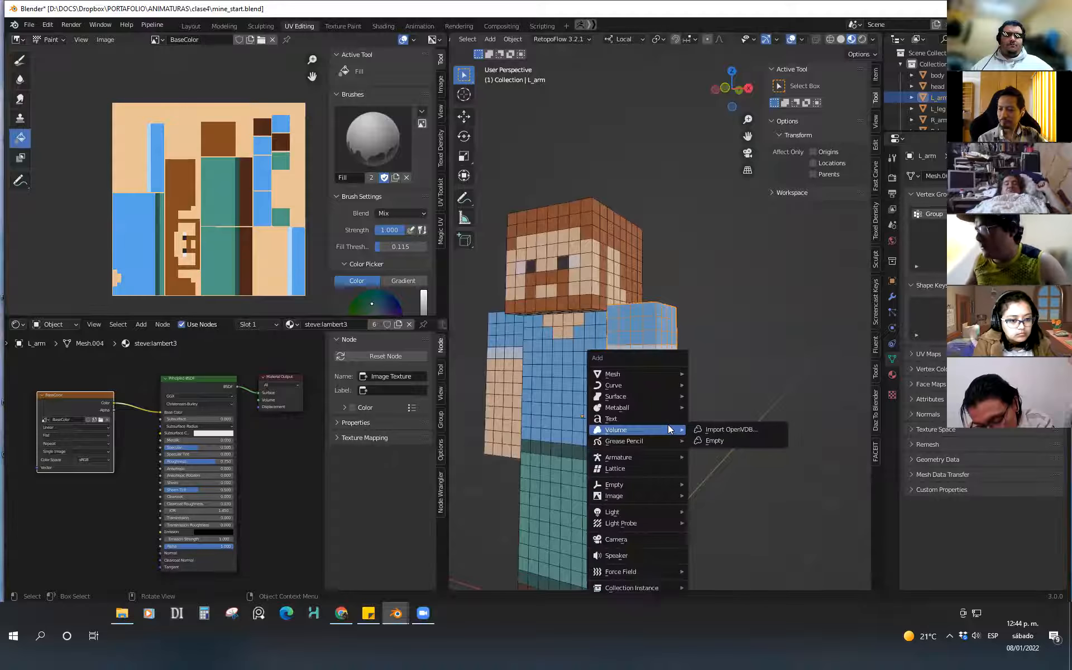
mouse_move(673, 455)
click(732, 459)
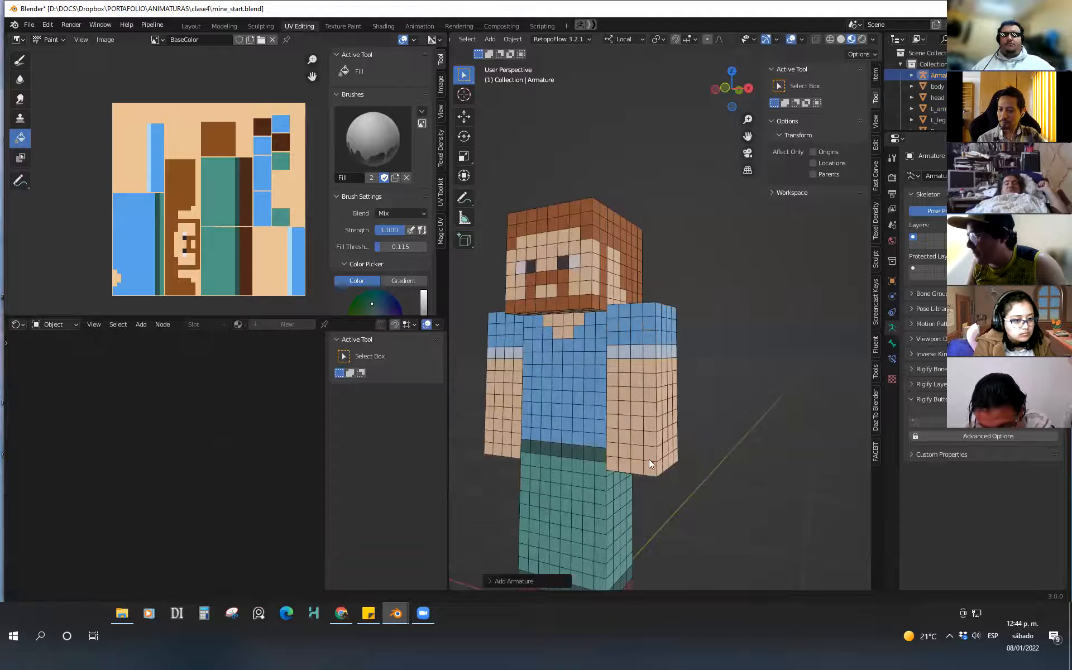
Move the armature up so the bone's base sits at the top of the character's left arm
shift+middle_drag(649, 459, 653, 381)
key(g)
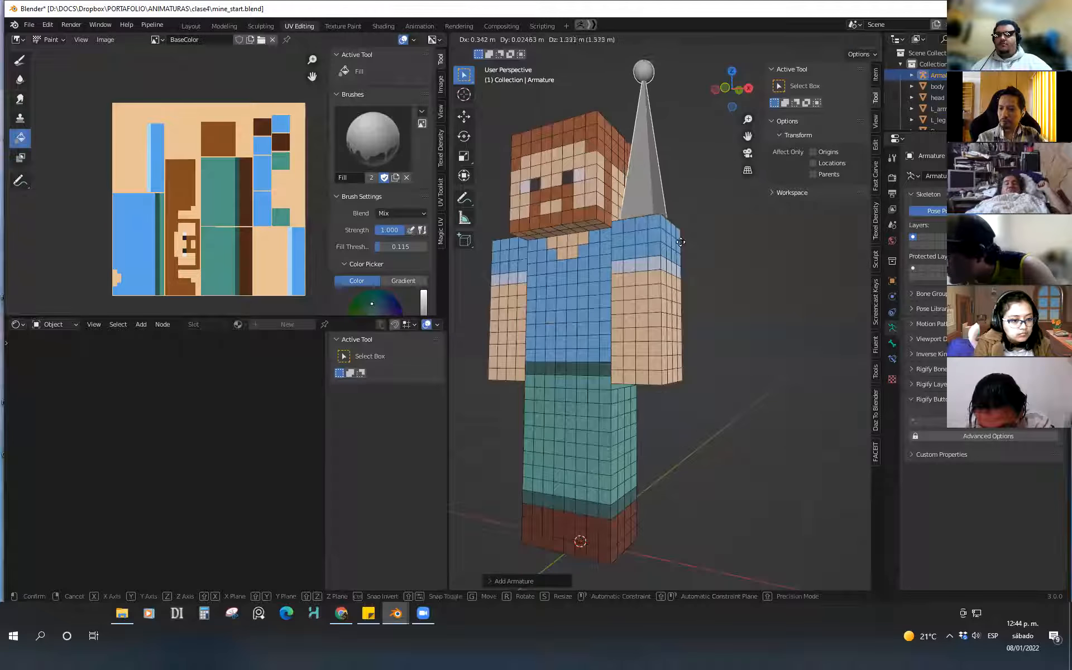
click(676, 228)
In back view, enter Edit Mode on the armature and move the bone's tip down to the arm's lower end
click(739, 94)
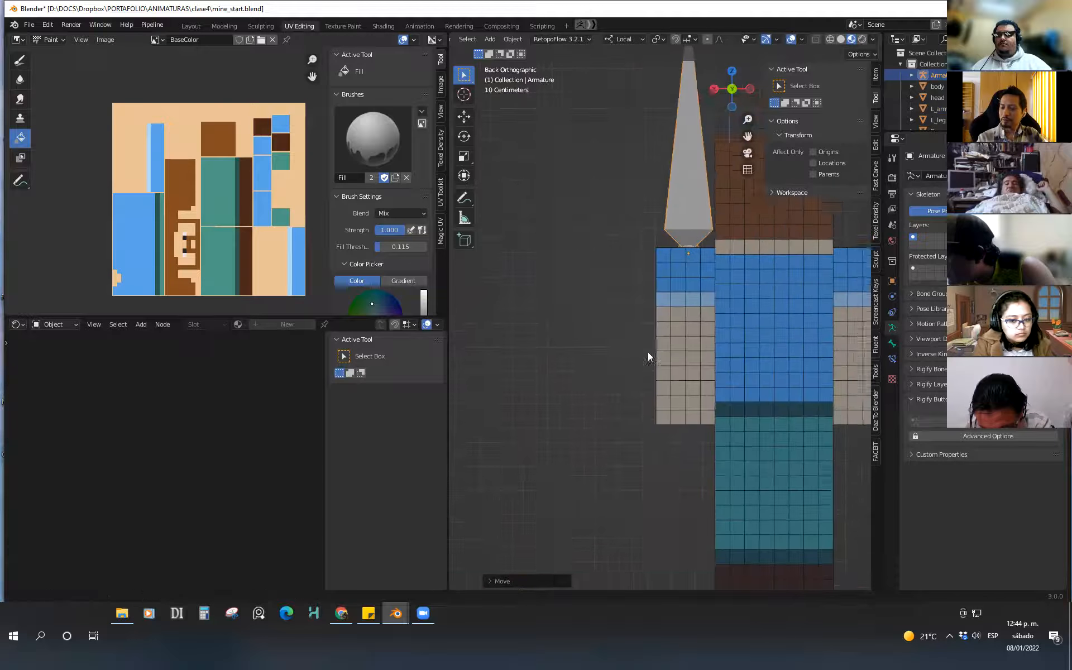
key(Tab)
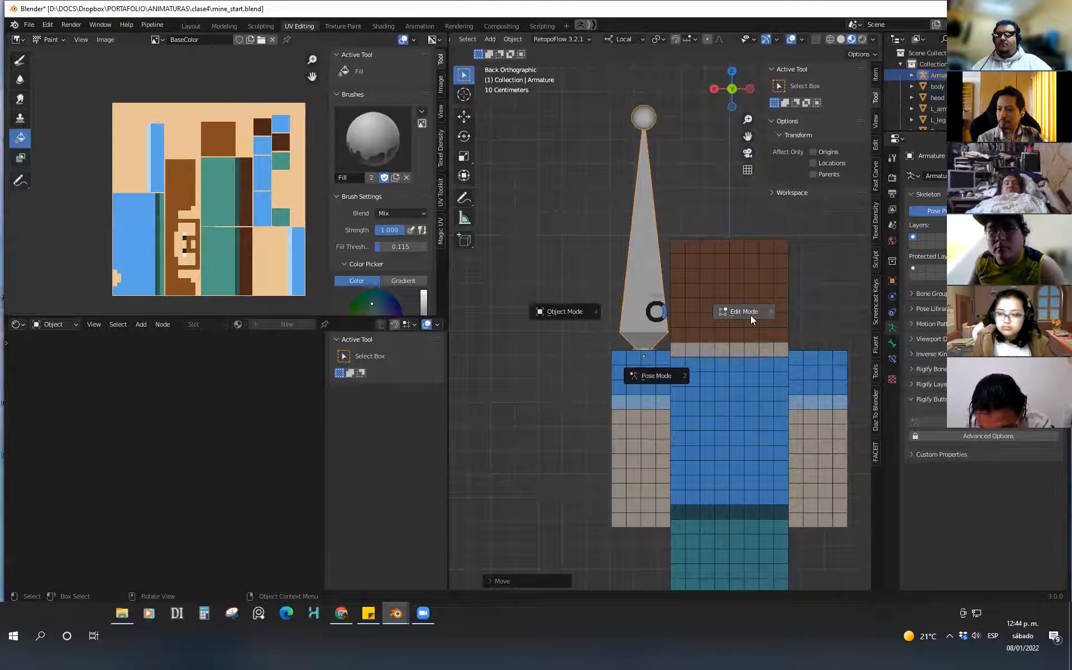
click(661, 319)
key(g)
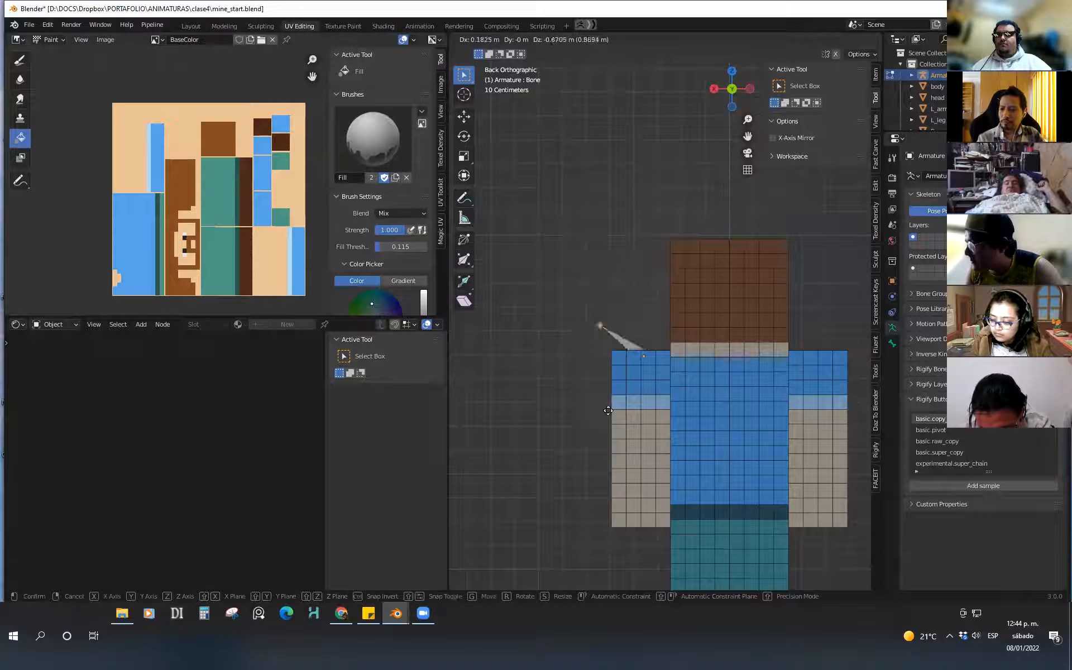
click(648, 512)
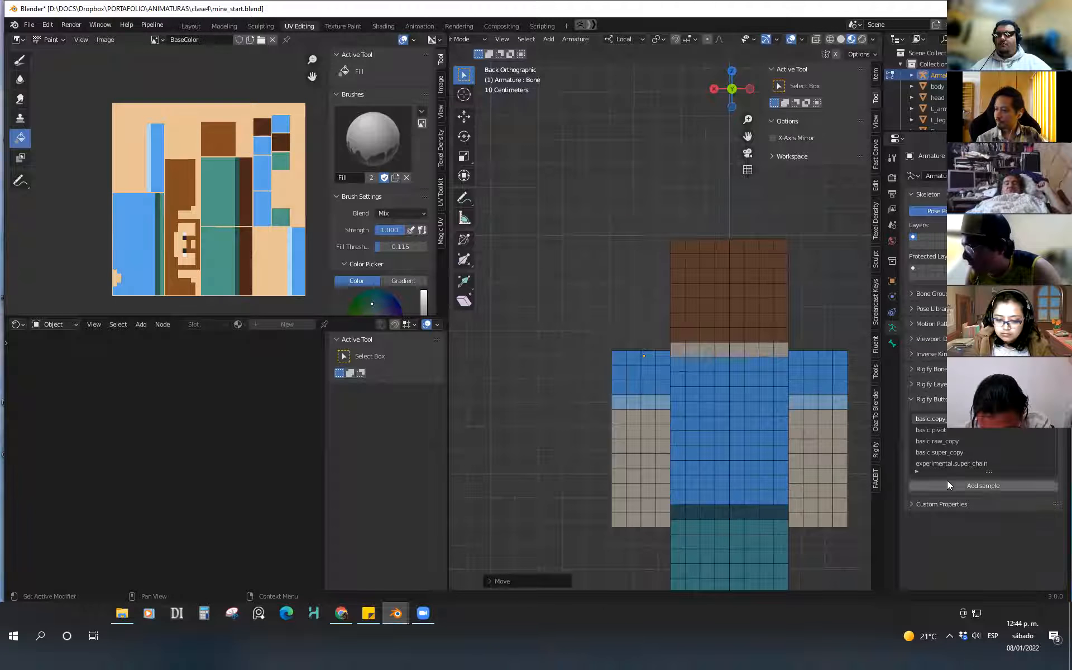
Set the armature to display in front of the mesh in its viewport display settings
click(893, 344)
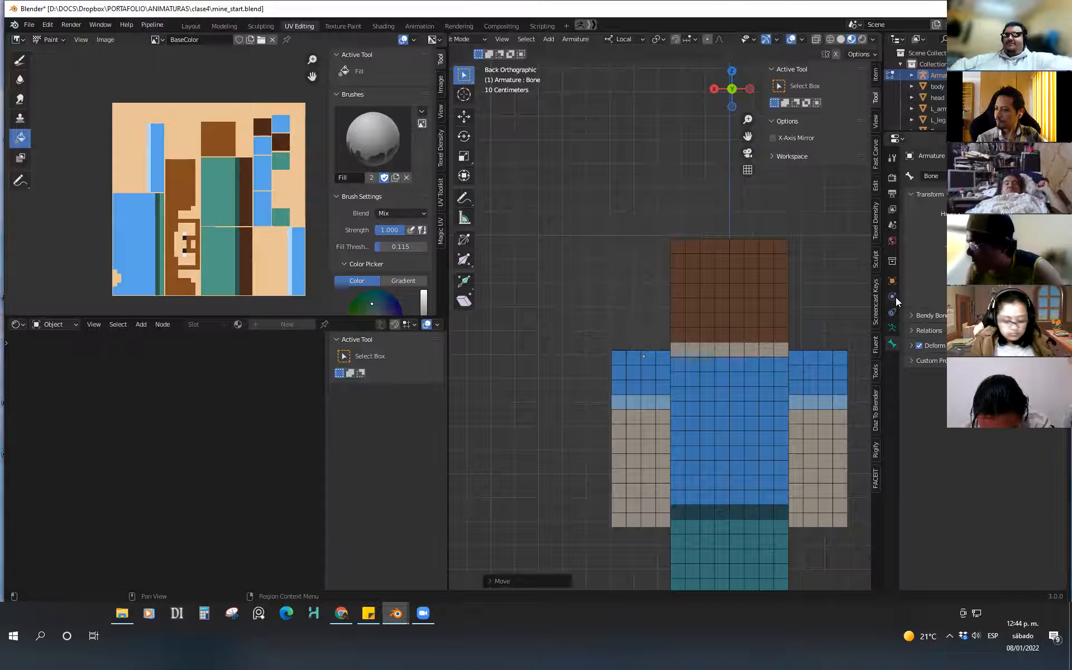
click(893, 281)
click(938, 386)
click(937, 386)
click(940, 398)
click(940, 478)
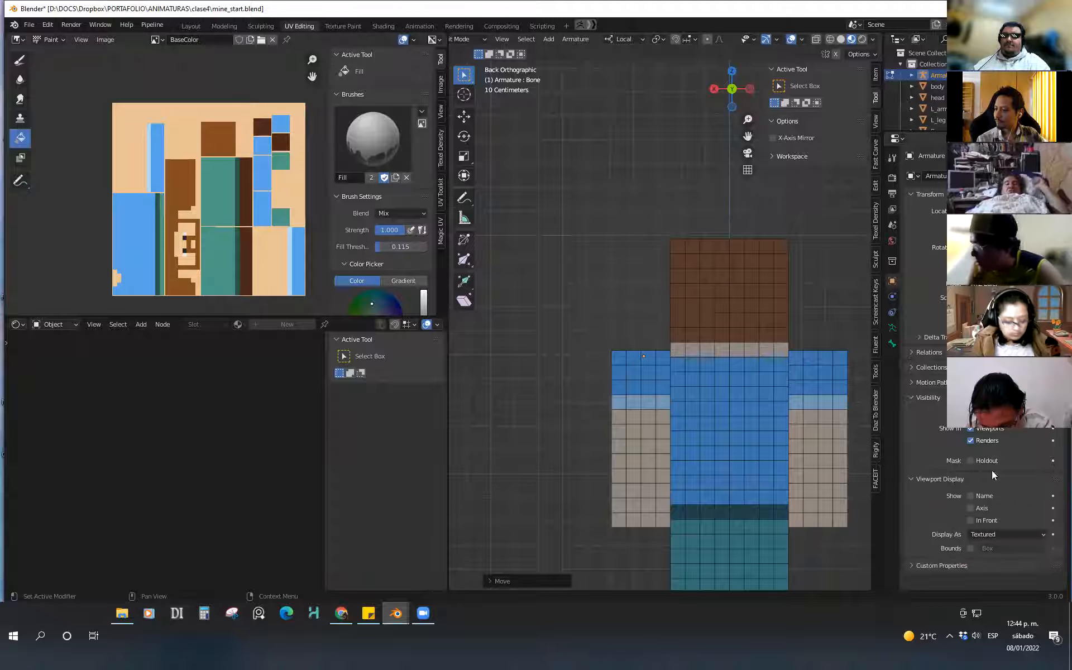
click(970, 520)
Lower the bone's tip toward the hand and extrude a second bone straight down past the arm's lower end
shift+middle_drag(703, 467, 671, 414)
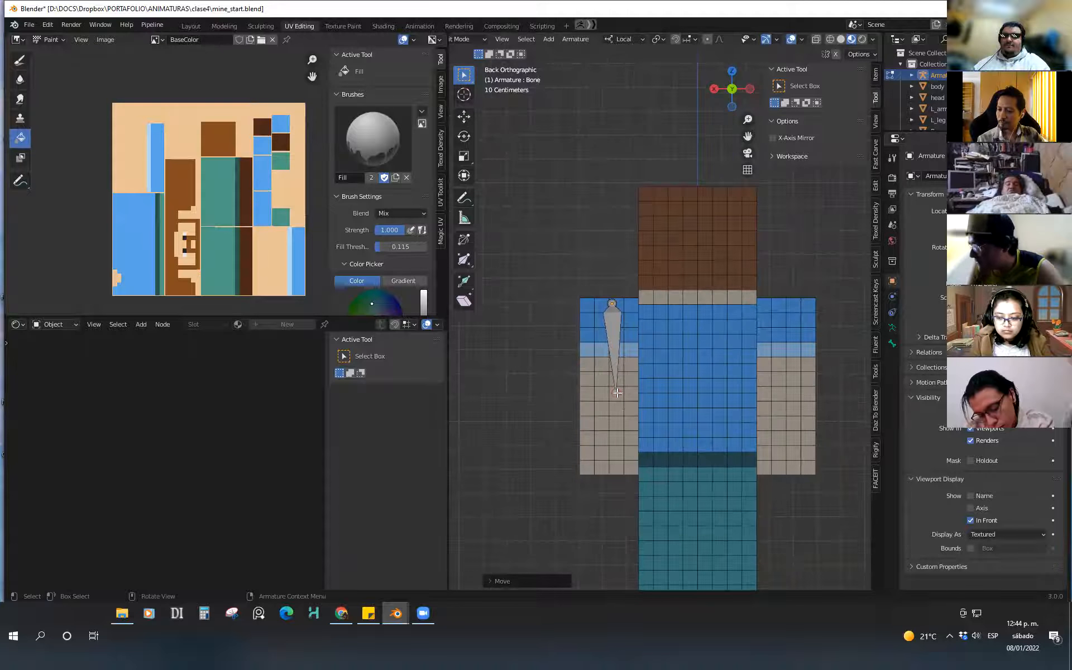
key(g)
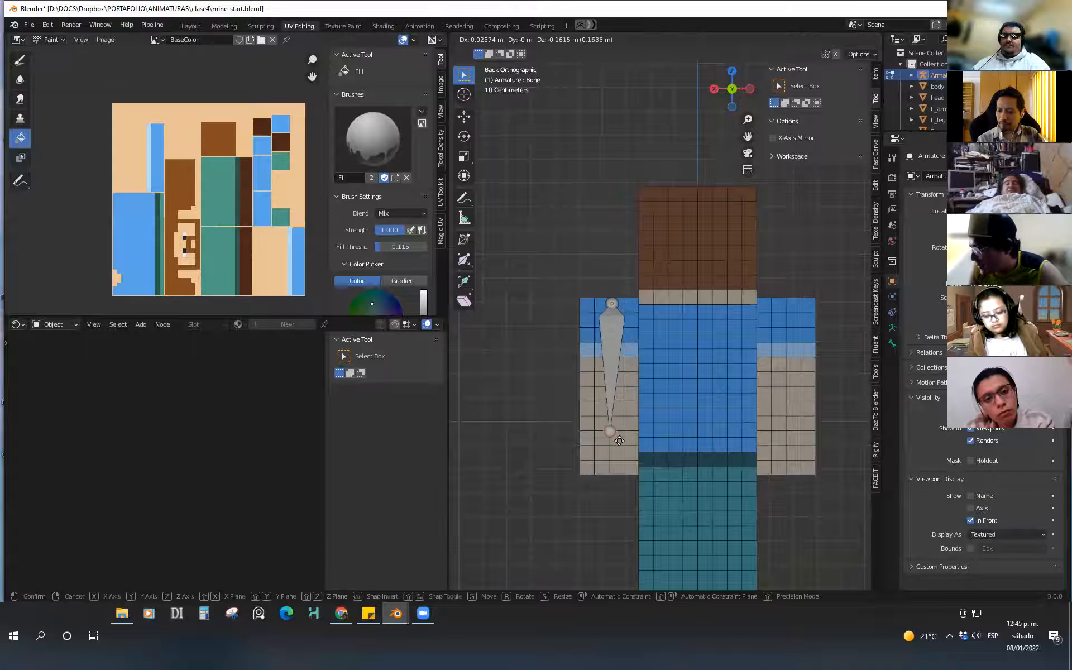
click(614, 436)
key(g)
click(619, 447)
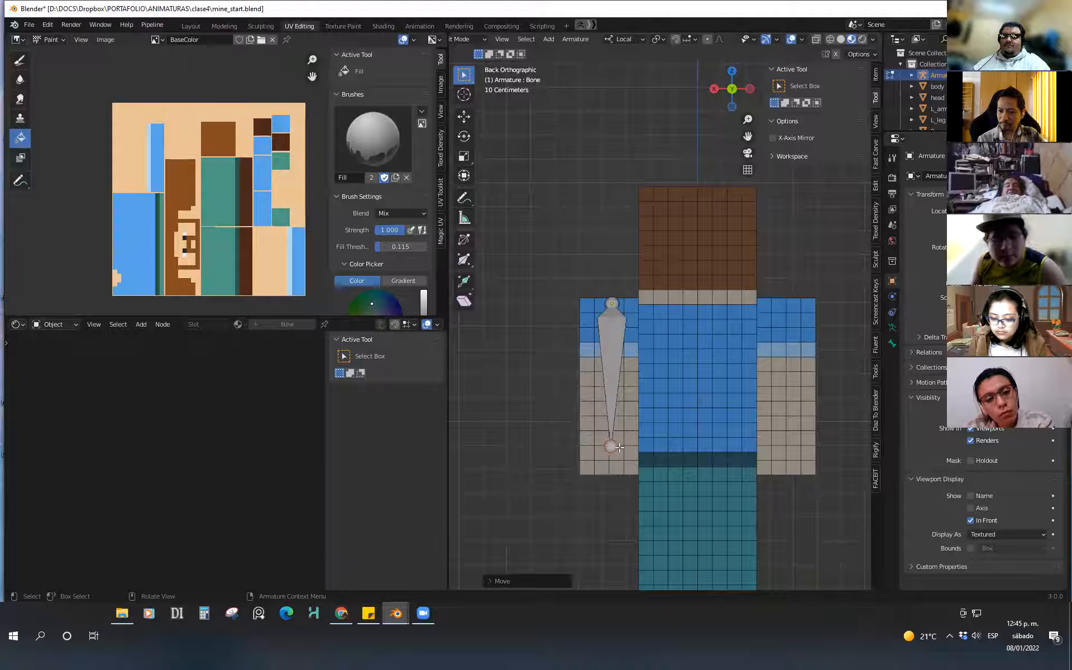
key(e)
click(614, 496)
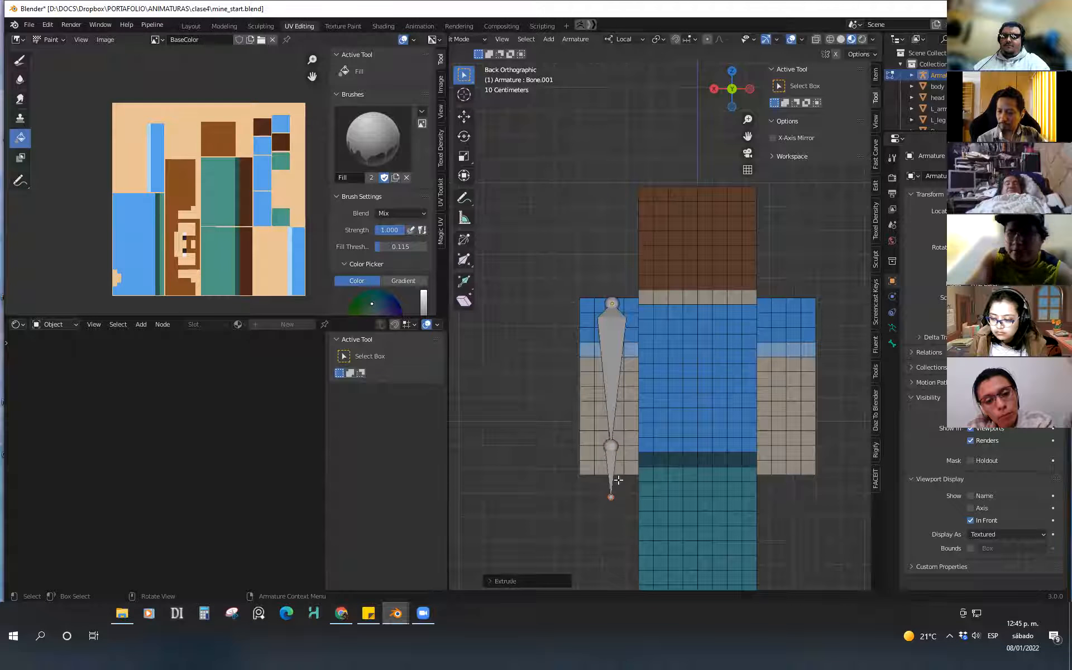
Move the joint between the two bones up to elbow height and leave Edit Mode
key(Tab)
scroll(616, 438, up, 2)
key(Tab)
click(704, 449)
click(614, 448)
key(g)
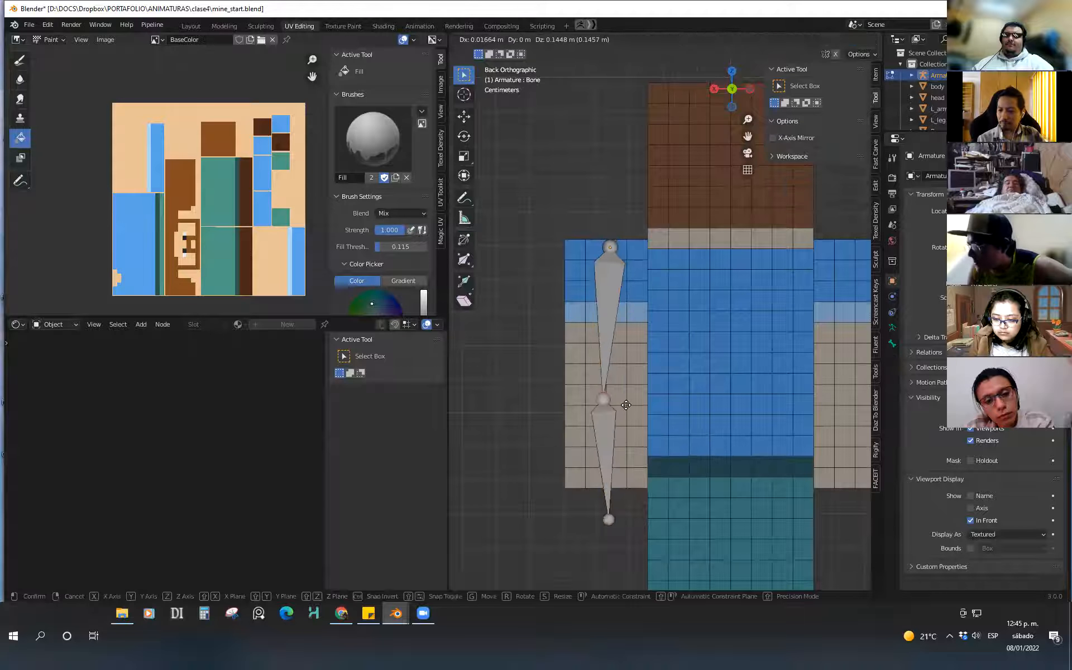
click(630, 418)
key(Tab)
Parent the left arm mesh to the armature with Automatic Weights, and reselect the arm to check its vertex groups
click(579, 417)
shift+middle_drag(607, 453, 673, 380)
click(645, 372)
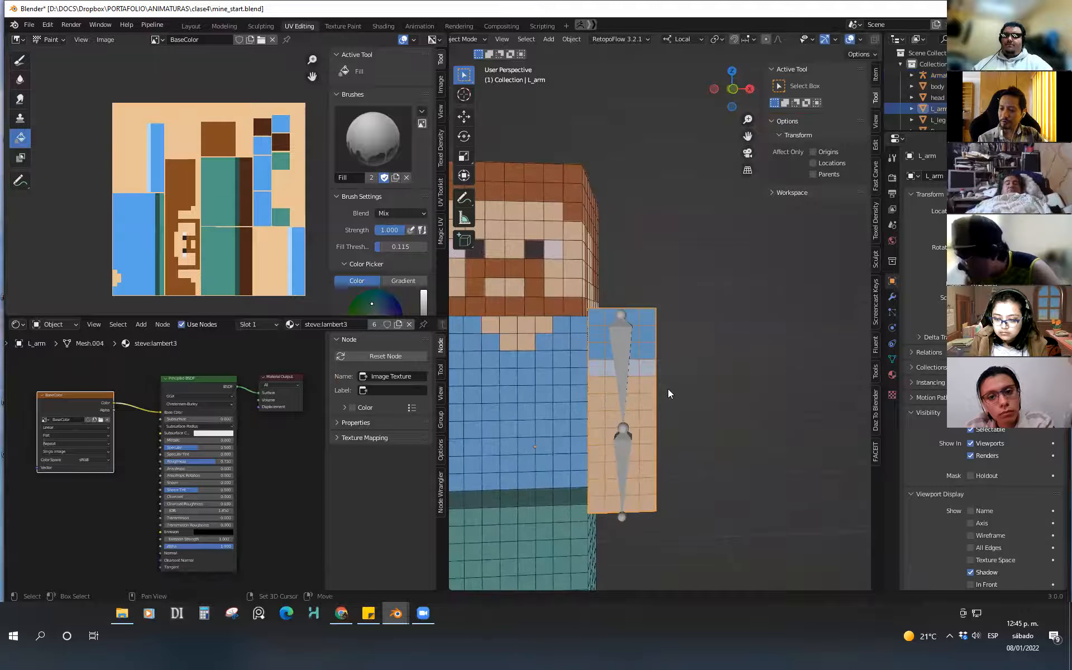
shift+click(625, 346)
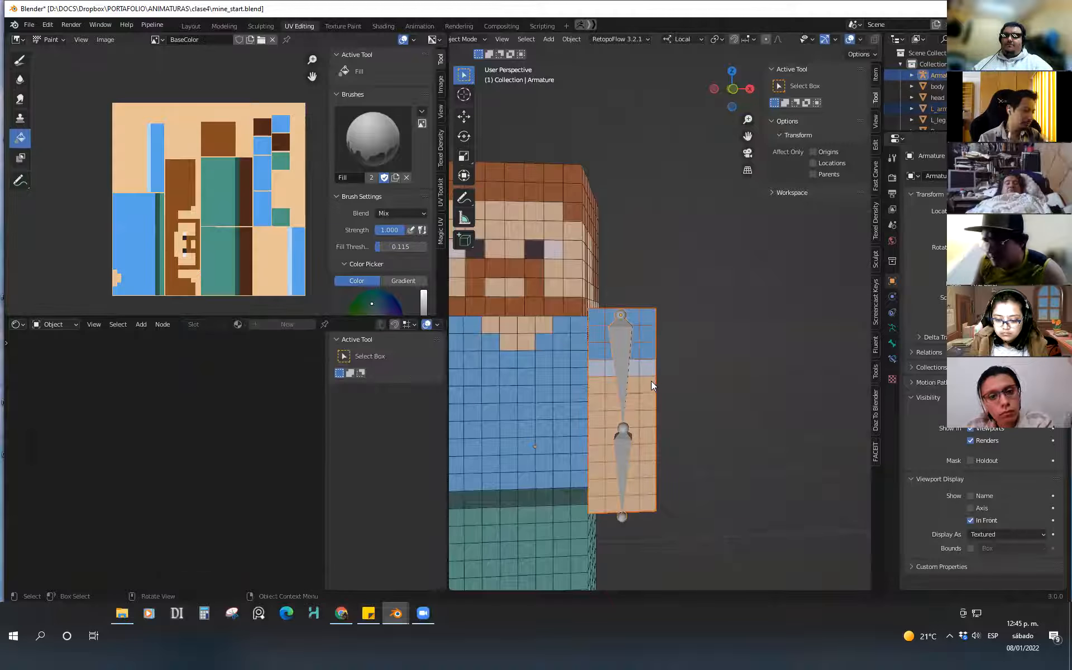
key(ctrl+p)
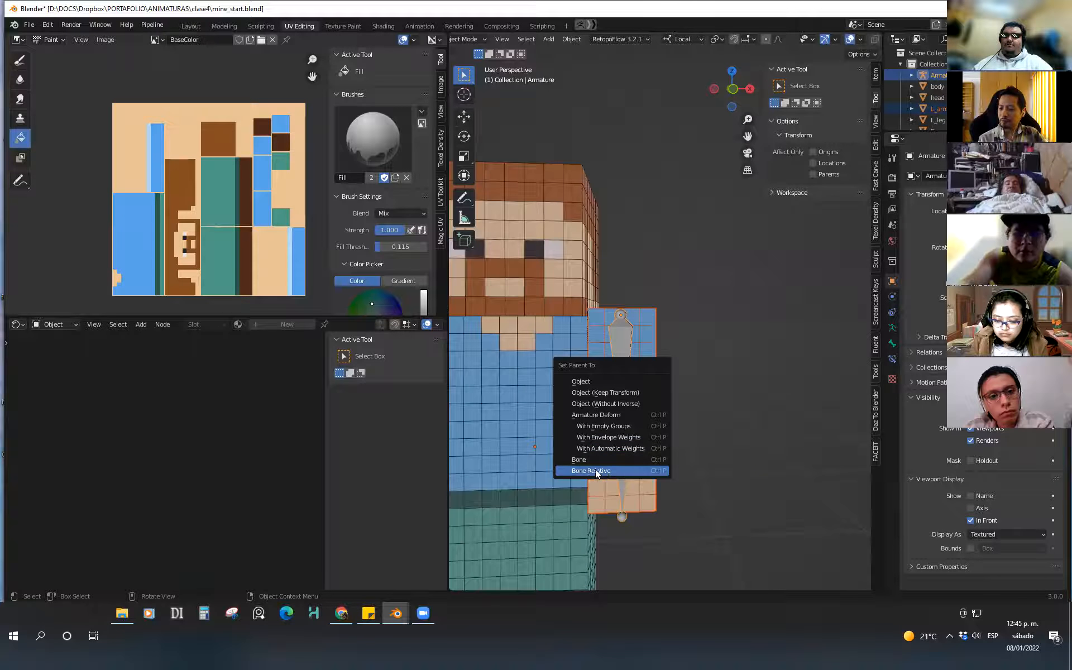
click(634, 447)
click(649, 400)
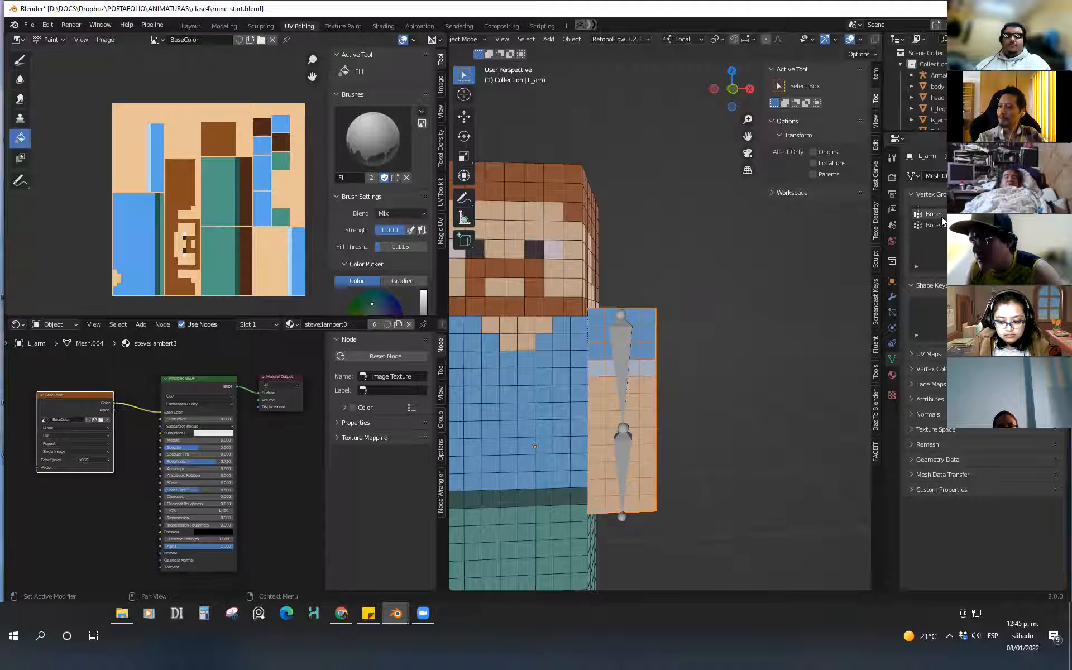
click(626, 336)
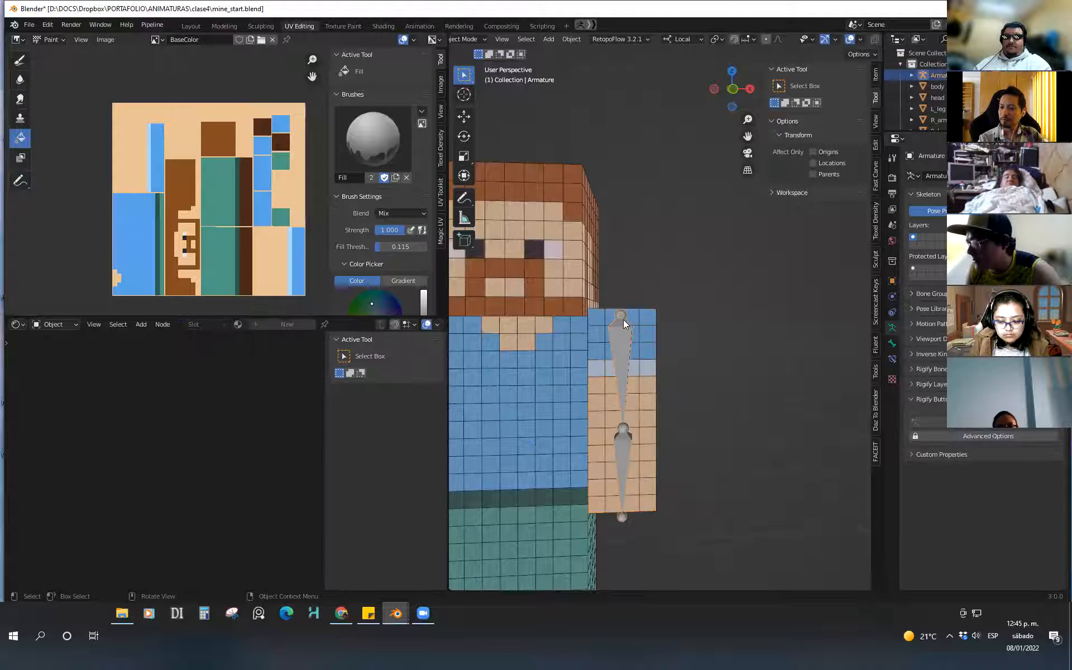
click(628, 323)
mouse_move(642, 398)
middle_down()
mouse_move(653, 419)
mouse_move(617, 438)
middle_up()
key(ctrl+Tab)
click(616, 498)
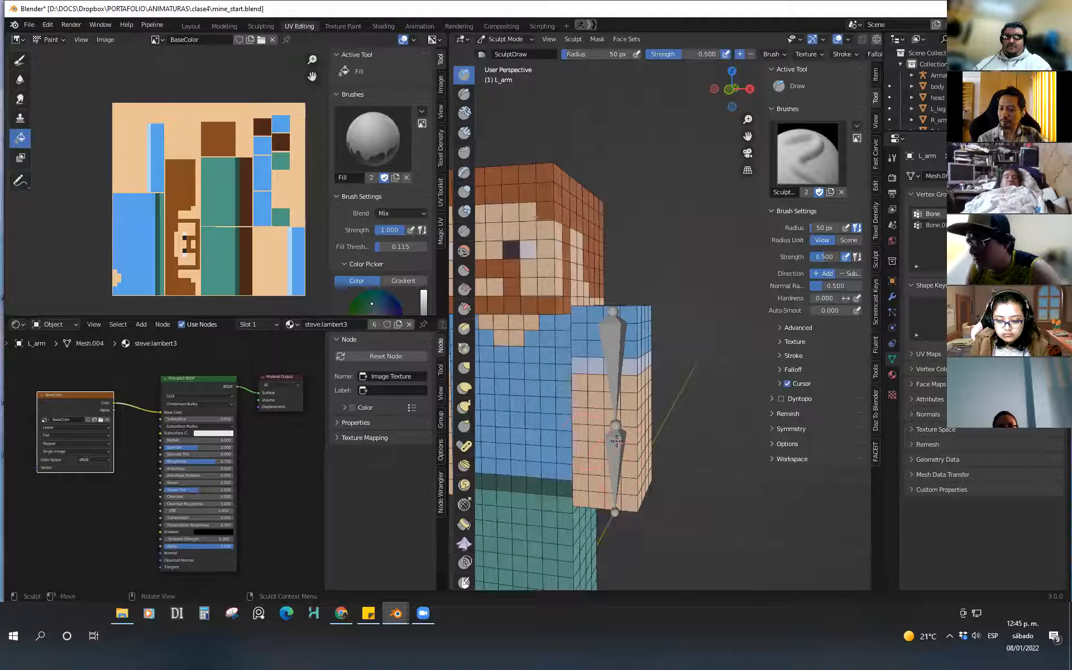
key(ctrl+Tab)
click(541, 441)
Enter Pose Mode on the armature, rotate the lower bone to test bending the forearm forward, and undo the rotation
click(620, 444)
key(ctrl+Tab)
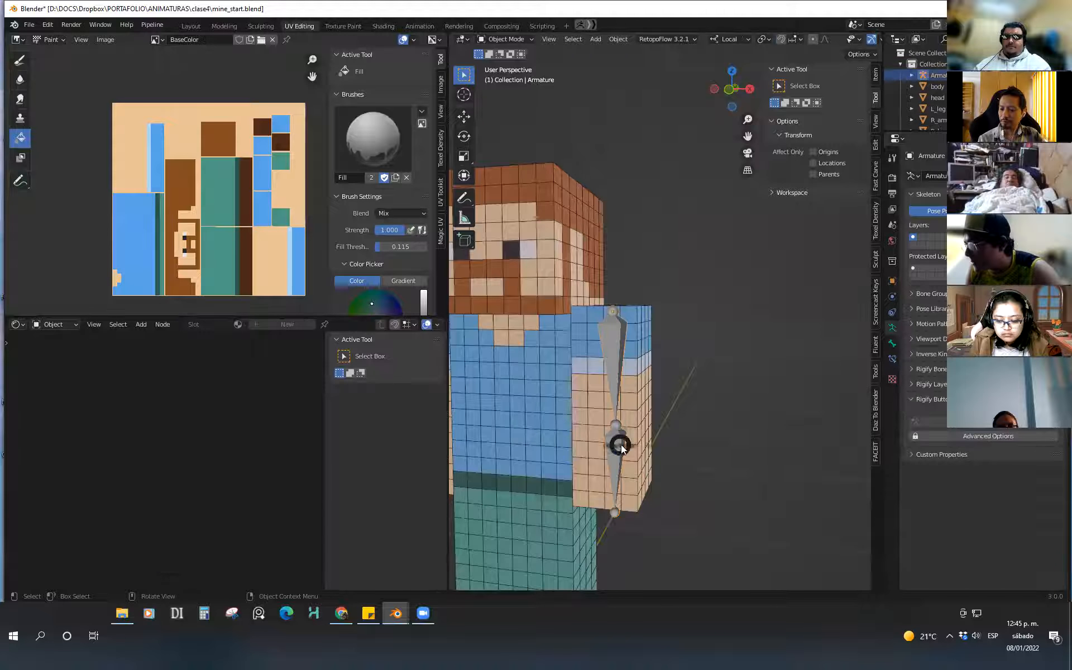
click(619, 509)
middle_drag(637, 475, 572, 456)
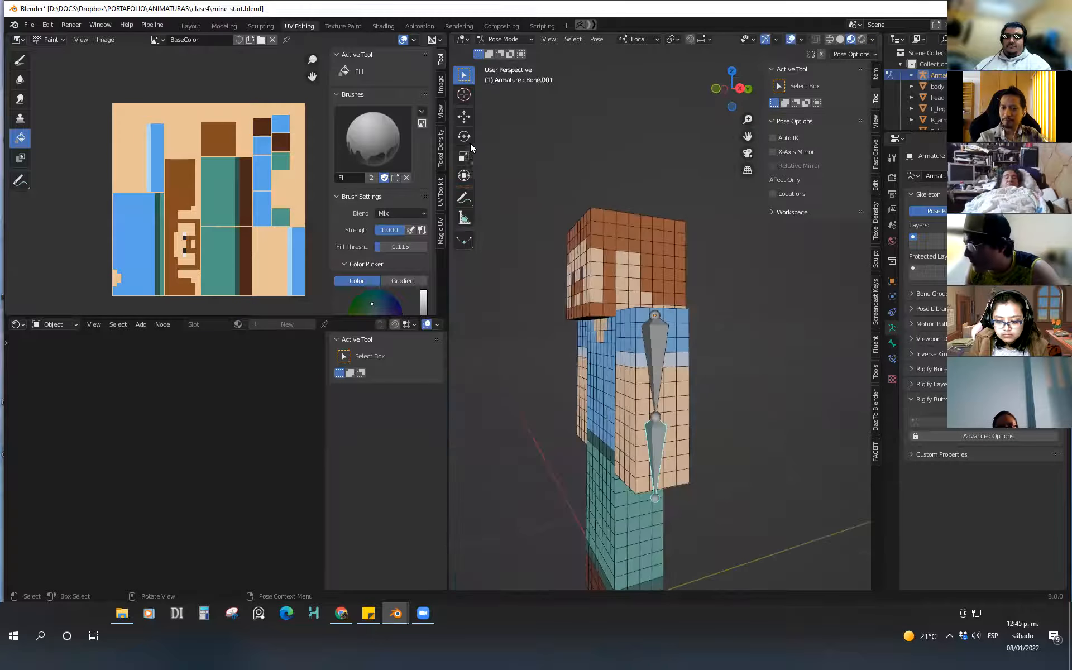
click(464, 136)
mouse_move(624, 397)
mouse_down()
mouse_move(638, 387)
mouse_move(625, 418)
mouse_up()
middle_drag(711, 451, 664, 497)
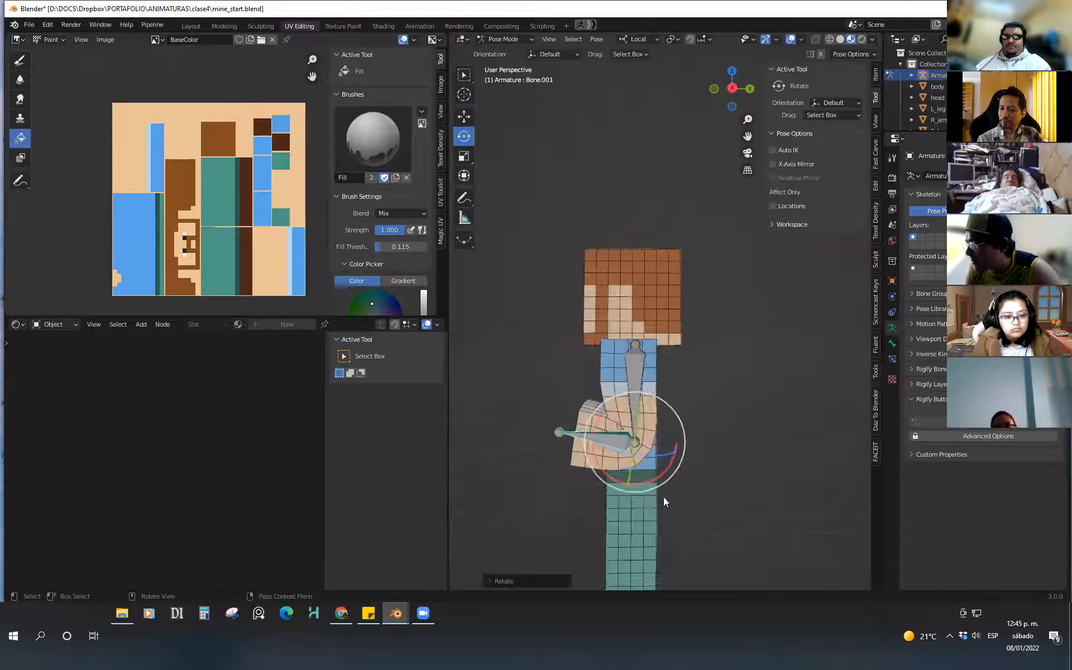
scroll(664, 496, up, 2)
middle_drag(677, 426, 691, 421)
key(ctrl+z)
Try further rotations of the lower bone with the Rotate tool and restore the arm's straight pose
drag(584, 387, 641, 407)
right_click(642, 412)
scroll(646, 462, up, 2)
drag(567, 388, 631, 373)
key(ctrl+z)
key(ctrl+z)
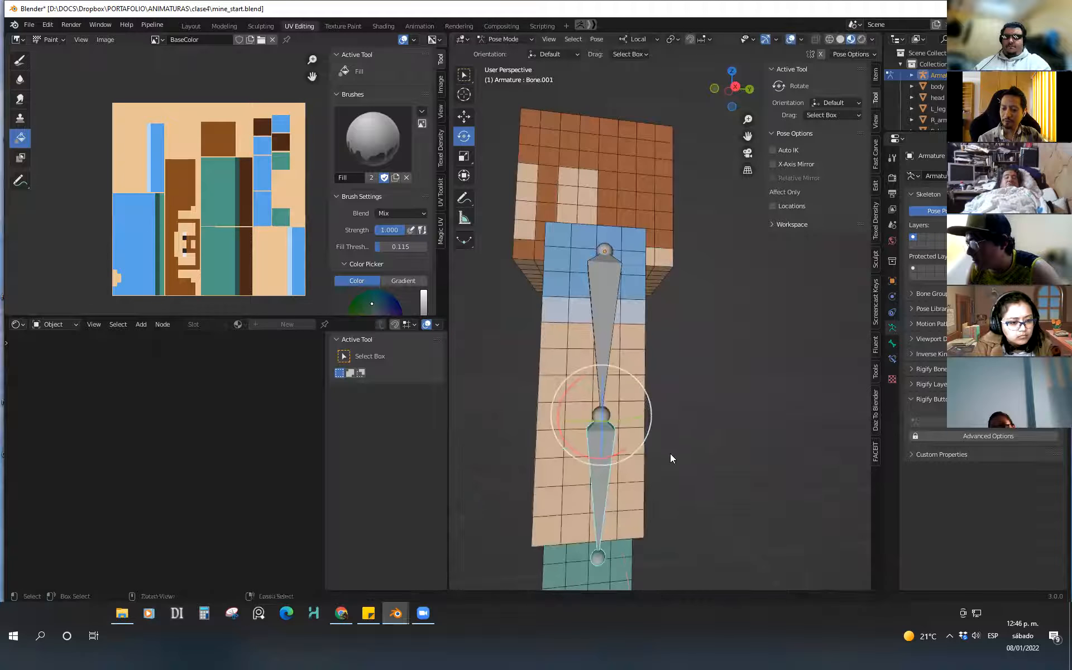
Leave Pose Mode, select the left arm mesh and switch it to Weight Paint mode
scroll(670, 454, up, 1)
key(Tab)
click(580, 439)
click(634, 434)
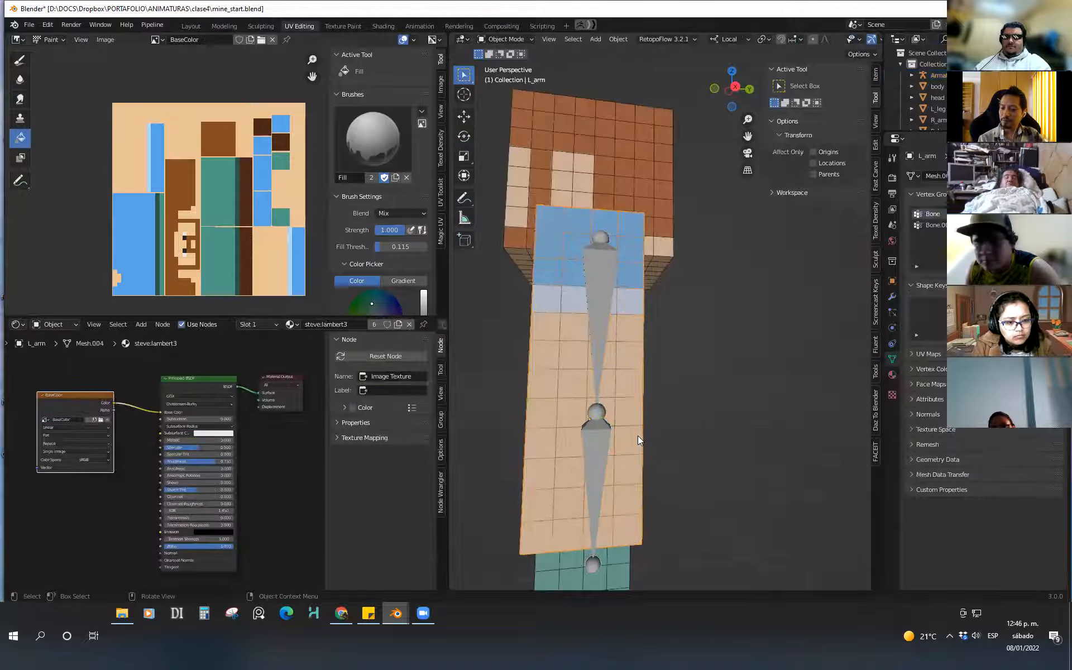
key(Tab)
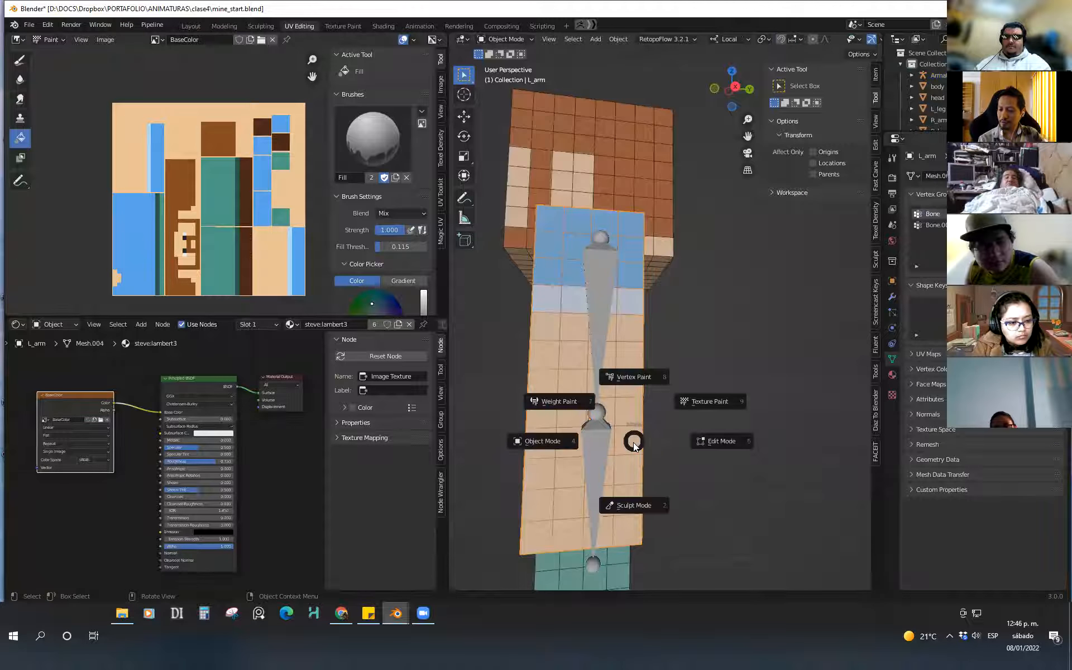
key(7)
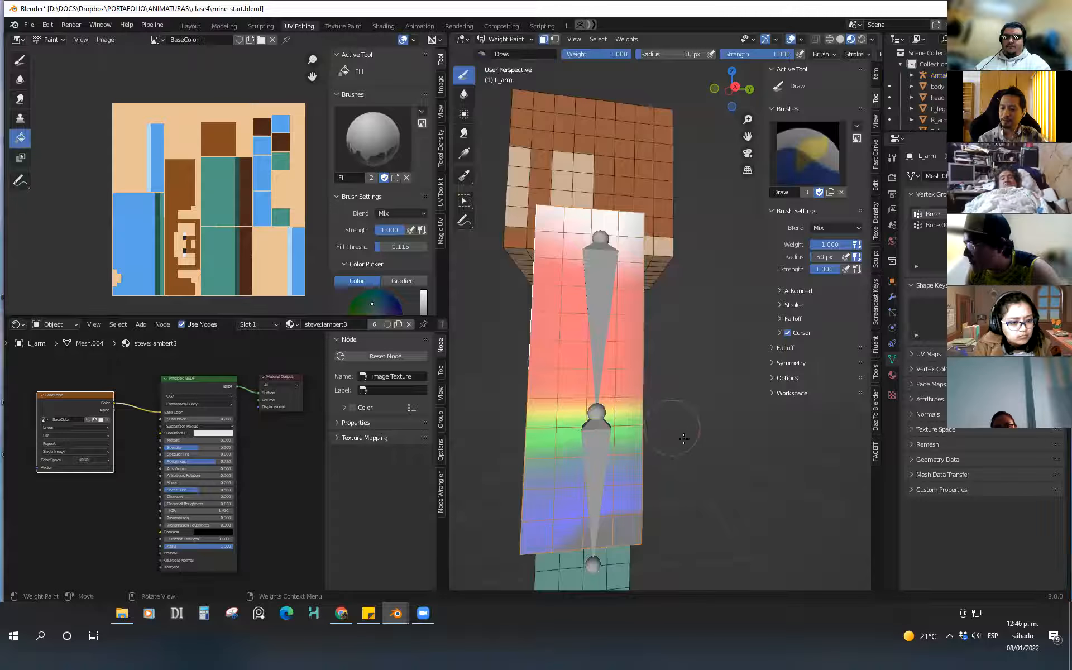
Turn off face selection masking and examine the upper bone's weight gradient from all around the left arm
middle_drag(652, 453, 740, 453)
middle_drag(628, 380, 636, 358)
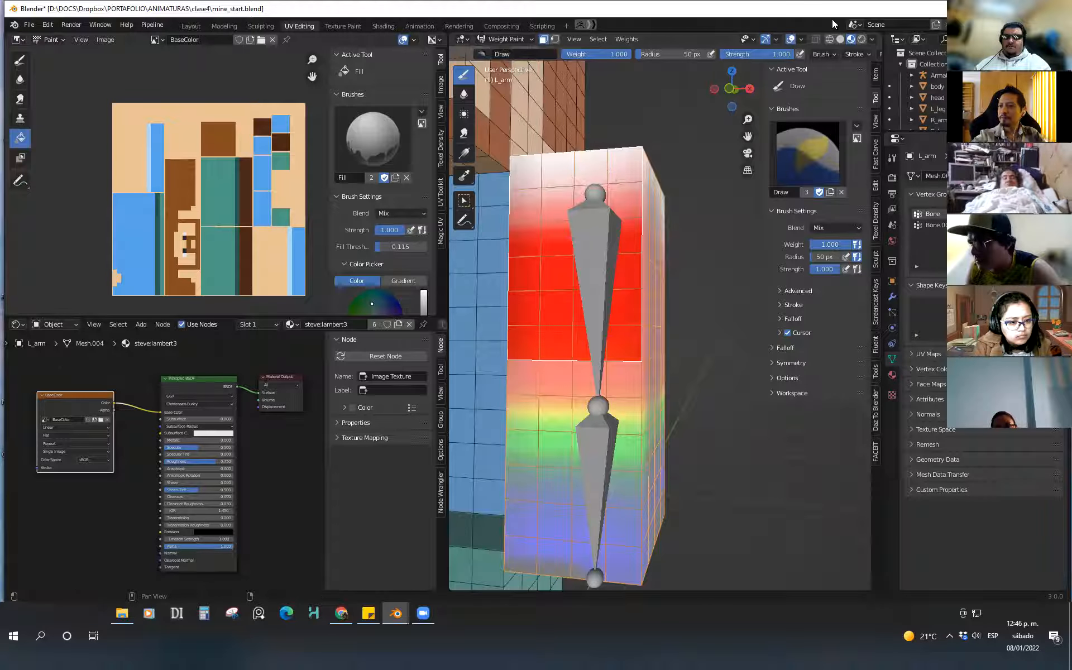
drag(832, 10, 761, 63)
click(544, 68)
mouse_move(609, 403)
middle_down()
mouse_move(607, 385)
mouse_move(644, 450)
mouse_move(672, 438)
mouse_move(616, 354)
middle_up()
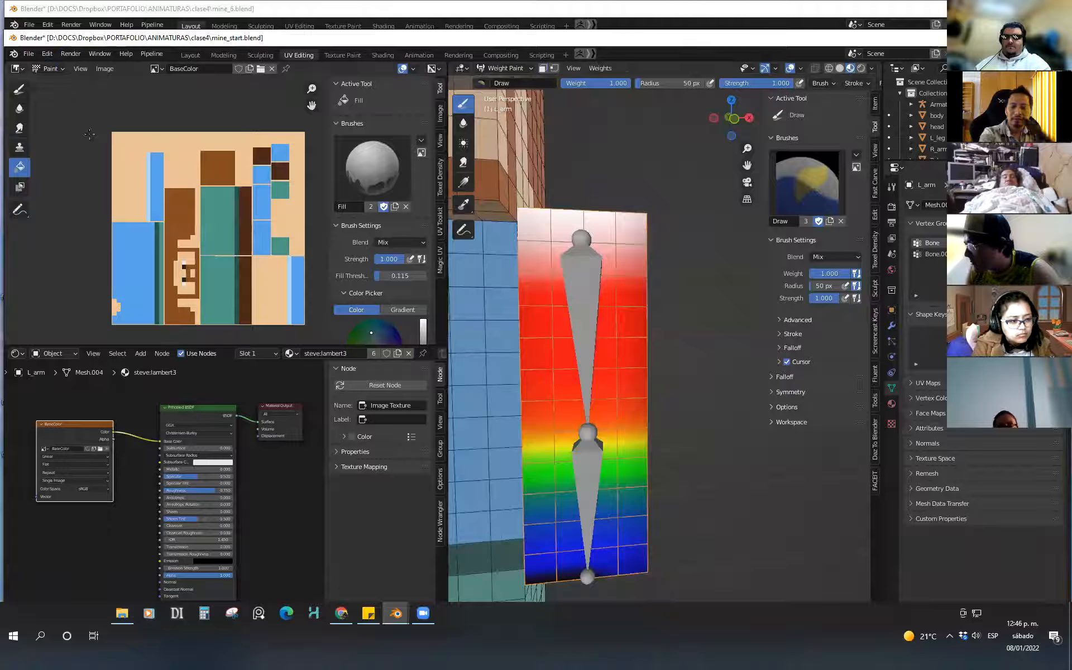
middle_drag(668, 286, 651, 303)
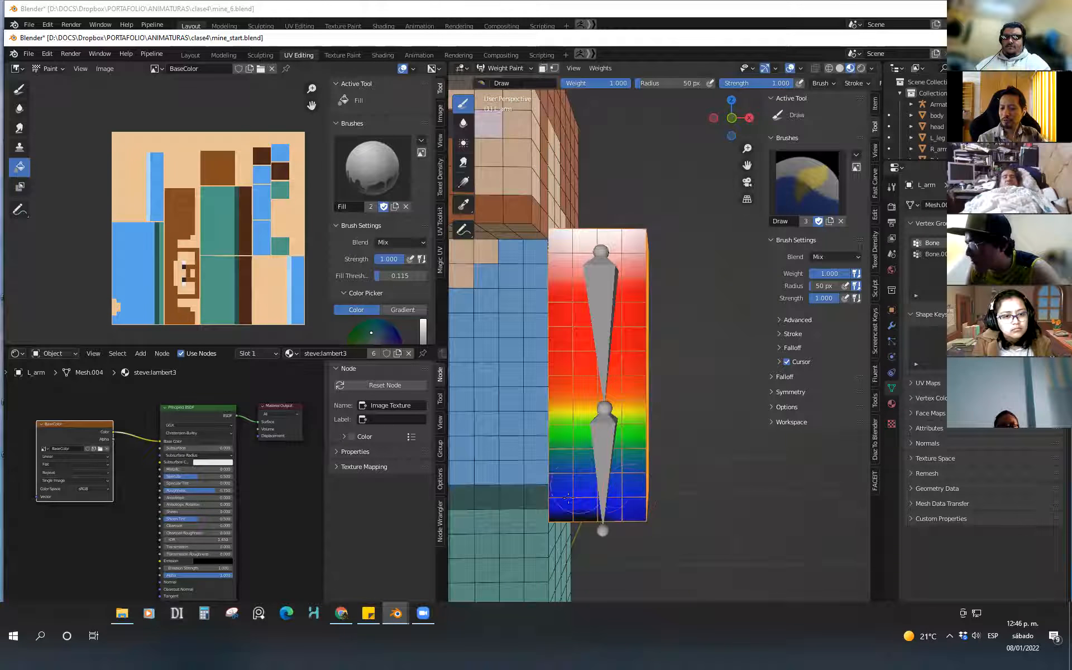
mouse_move(631, 499)
middle_down()
mouse_move(578, 458)
mouse_move(570, 480)
middle_up()
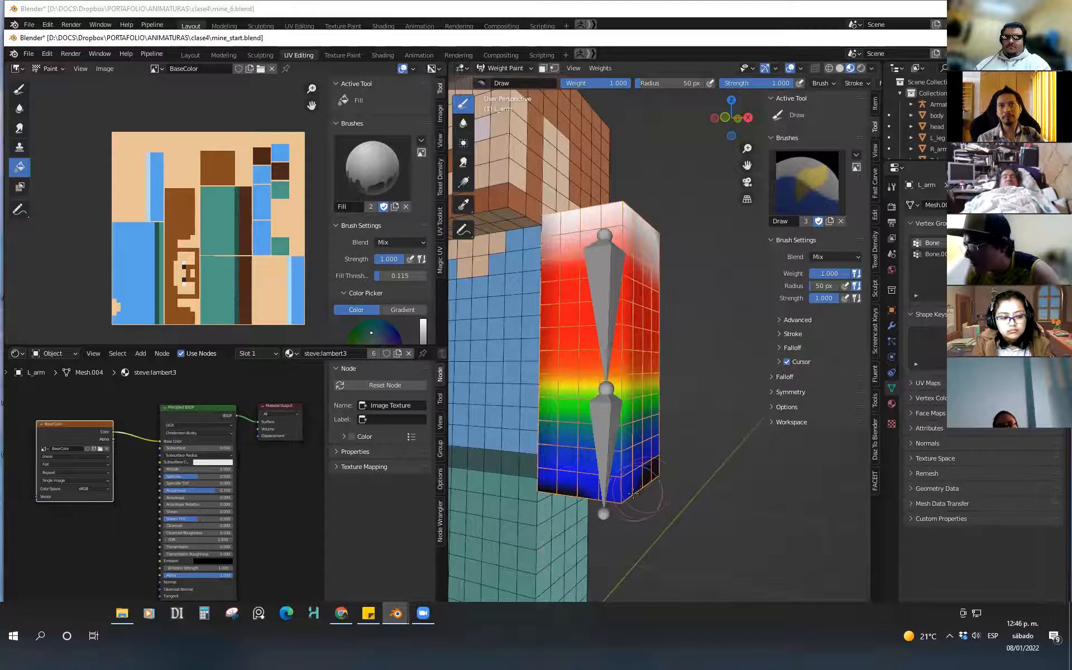
mouse_move(636, 488)
middle_down()
mouse_move(627, 505)
mouse_move(621, 485)
mouse_move(632, 504)
middle_up()
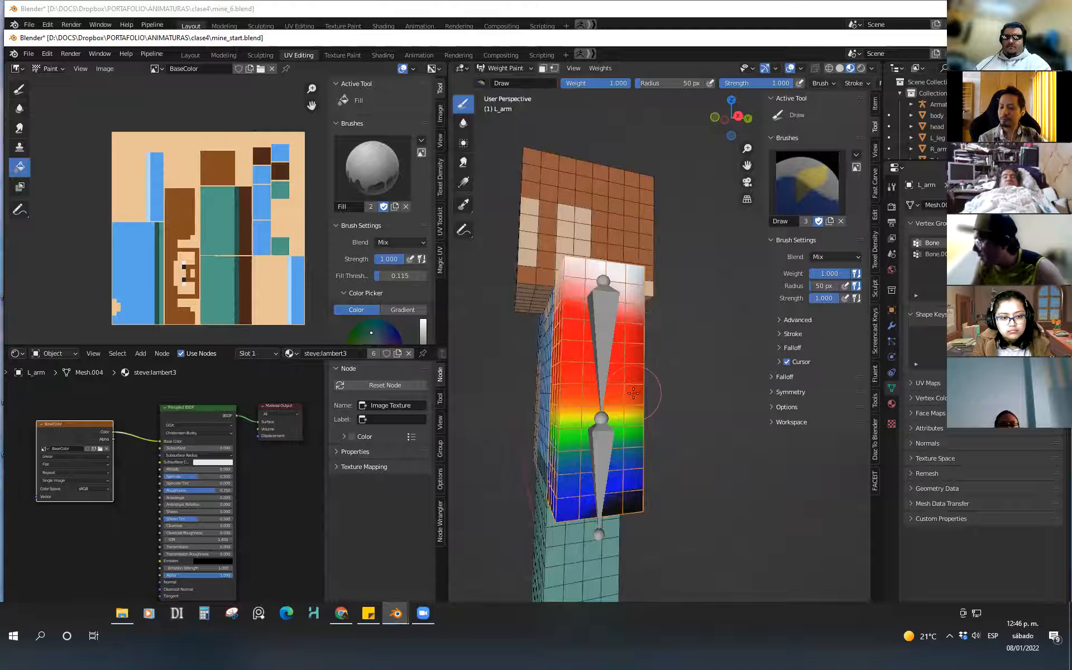
middle_drag(609, 381, 627, 378)
Enter Edit Mode on the left arm in vertex selection, select an upper-arm edge vertex and display its vertex weights
key(ctrl+Tab)
click(692, 384)
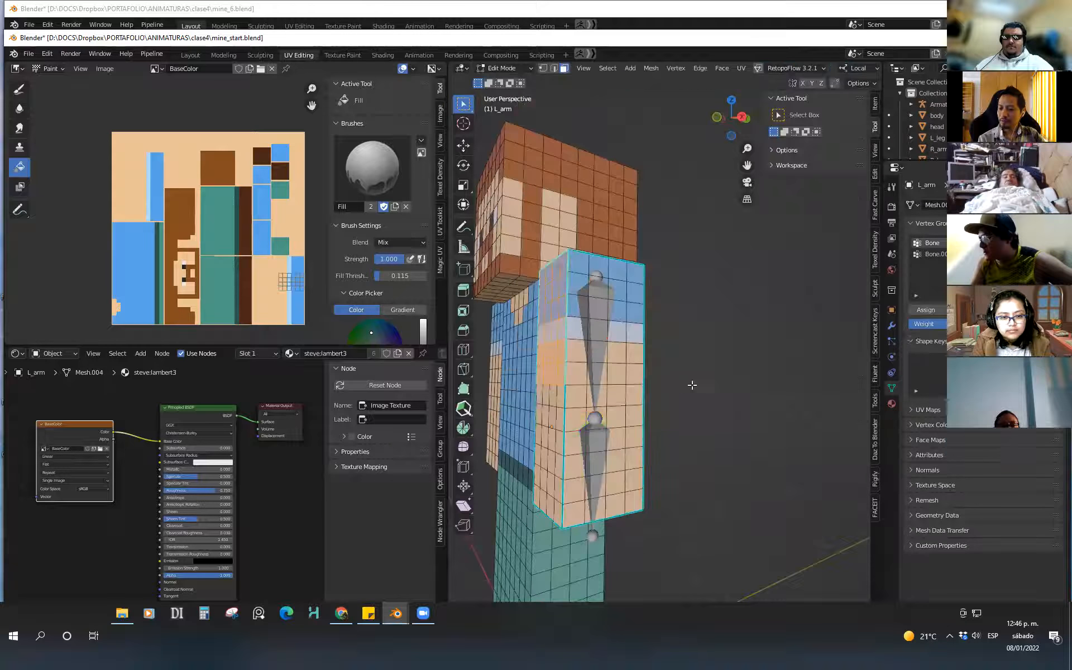
key(ctrl+Tab)
click(635, 392)
key(ctrl+Tab)
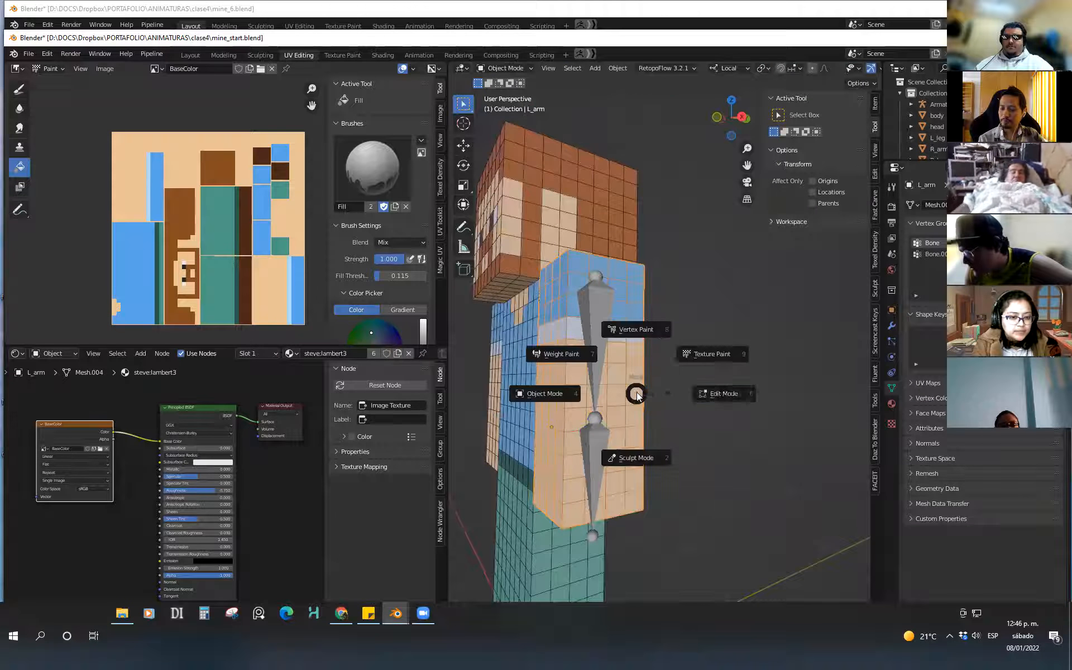
click(721, 387)
click(545, 68)
click(646, 310)
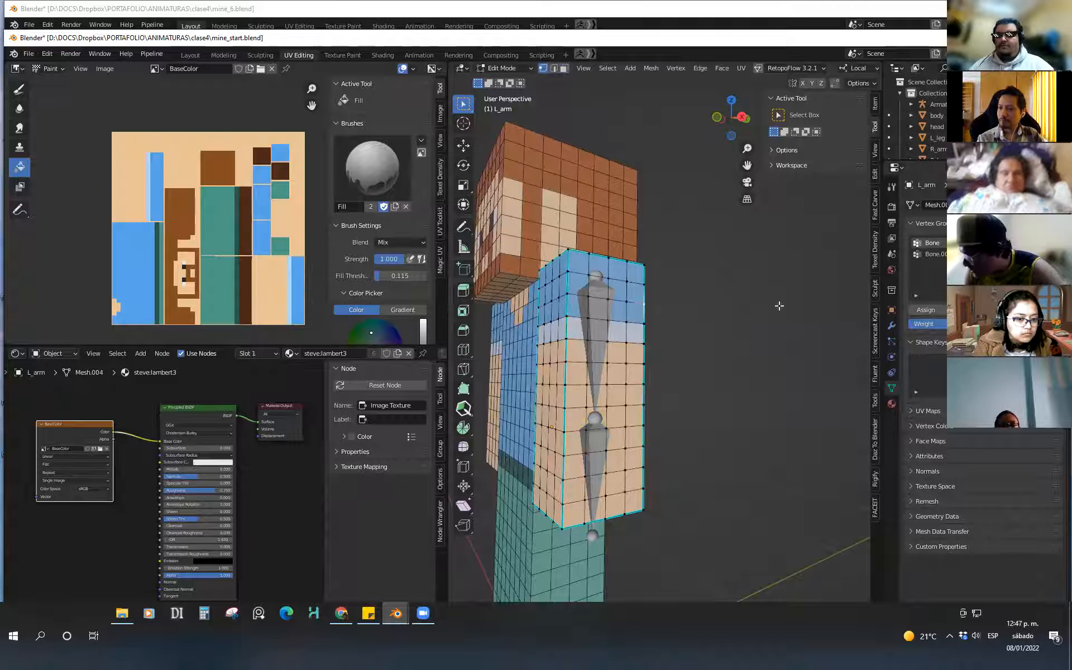
click(875, 106)
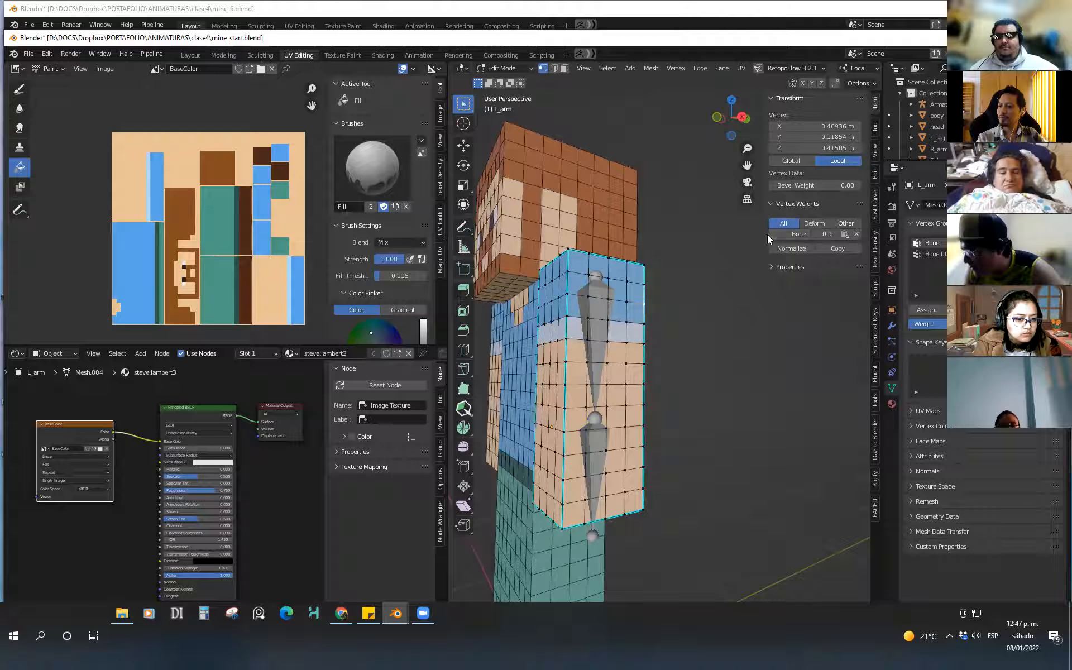
drag(763, 234, 735, 235)
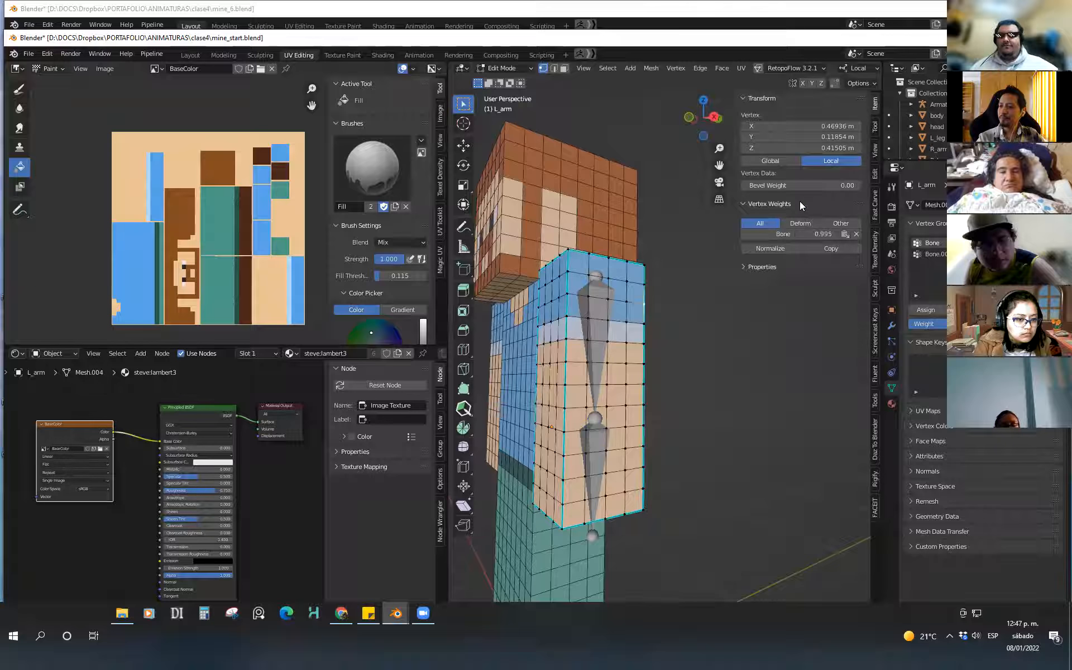
Inspect the bone weights of individual vertices along the arm's edge, at the upper arm, lower end and near the elbow
scroll(650, 355, up, 2)
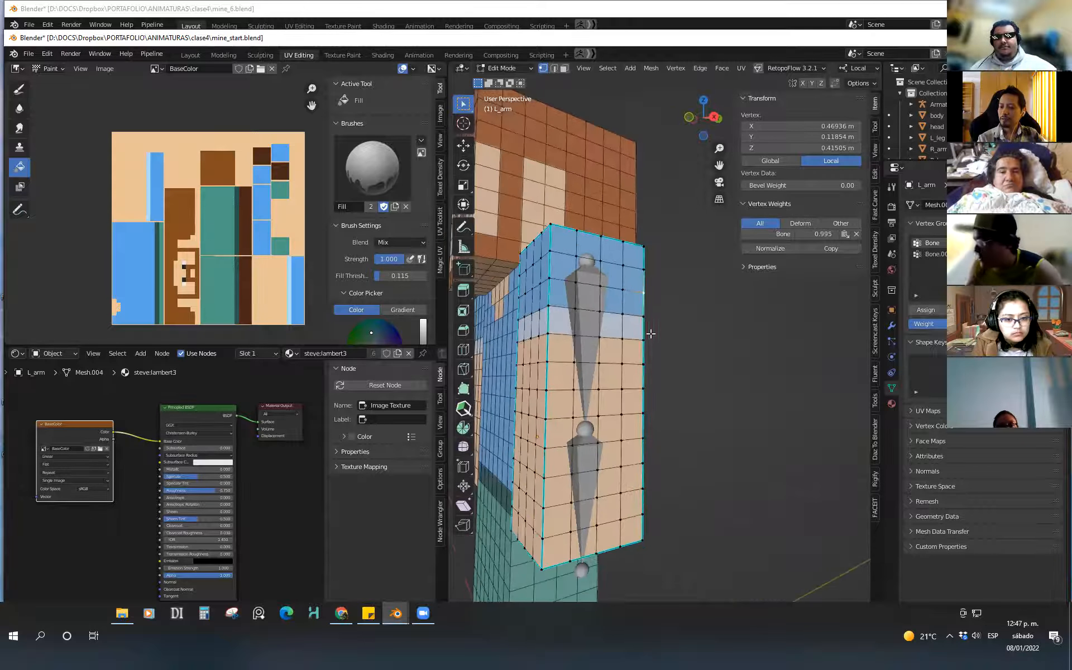
click(644, 339)
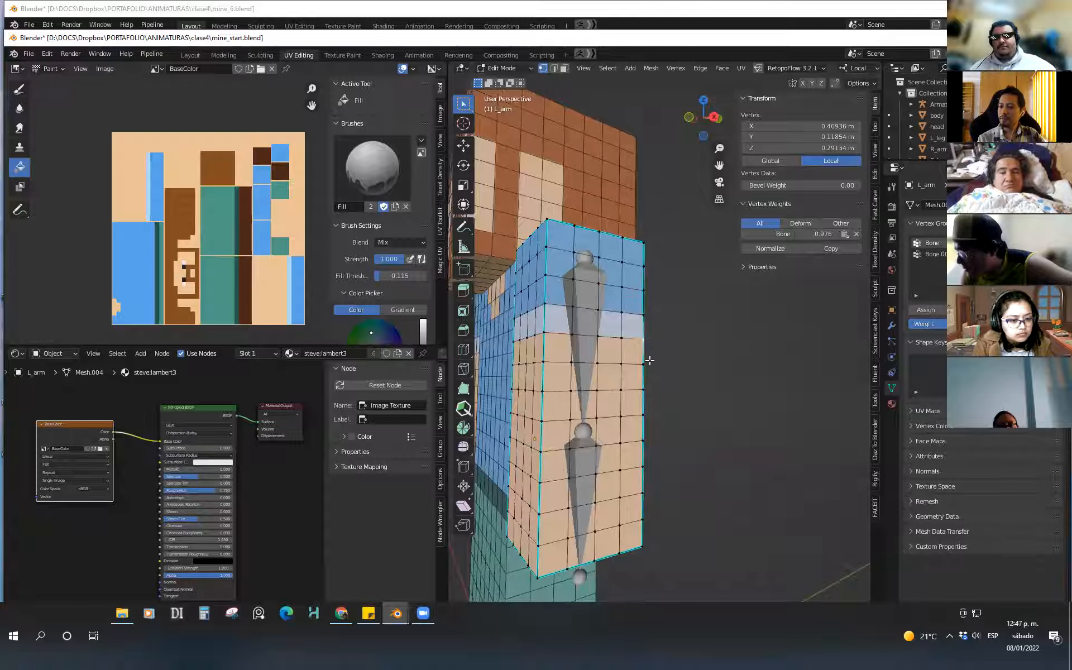
click(645, 291)
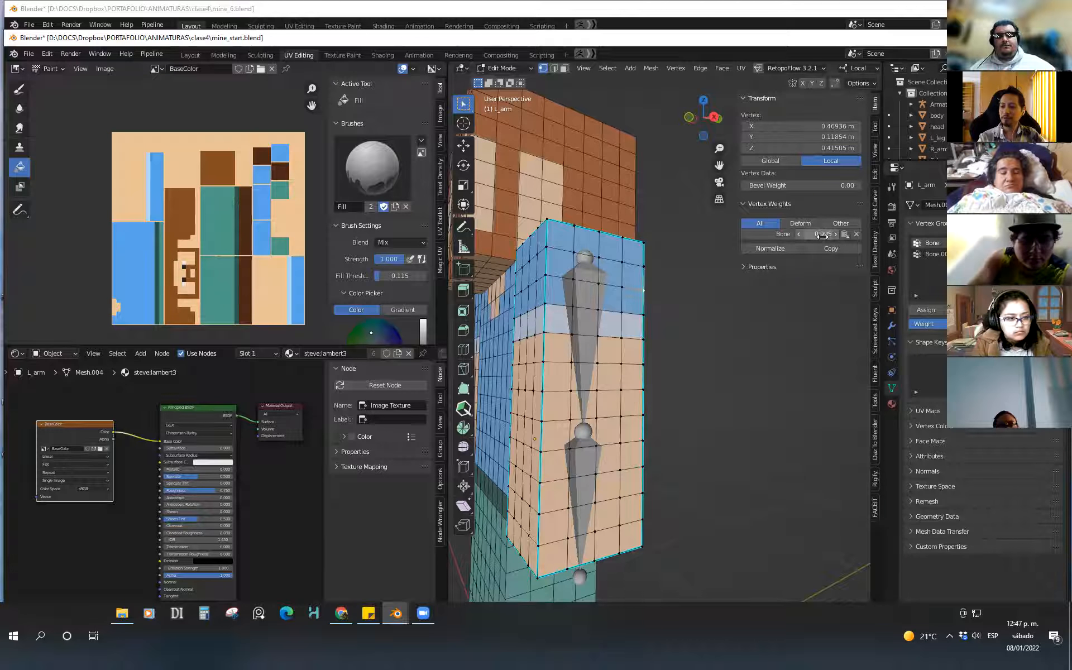
click(643, 546)
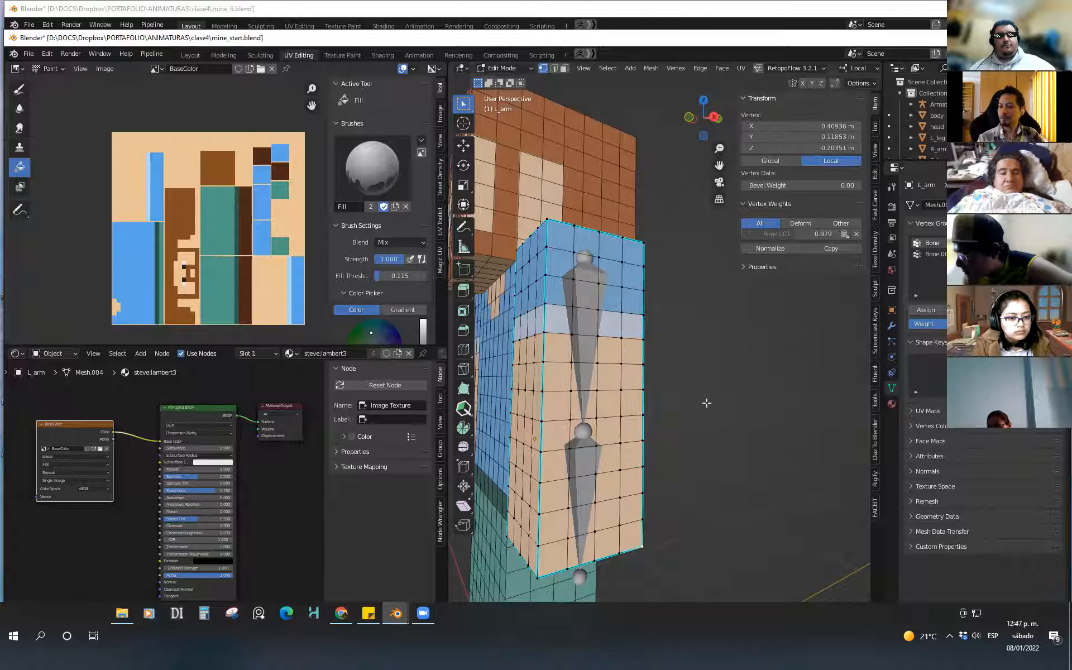
click(642, 415)
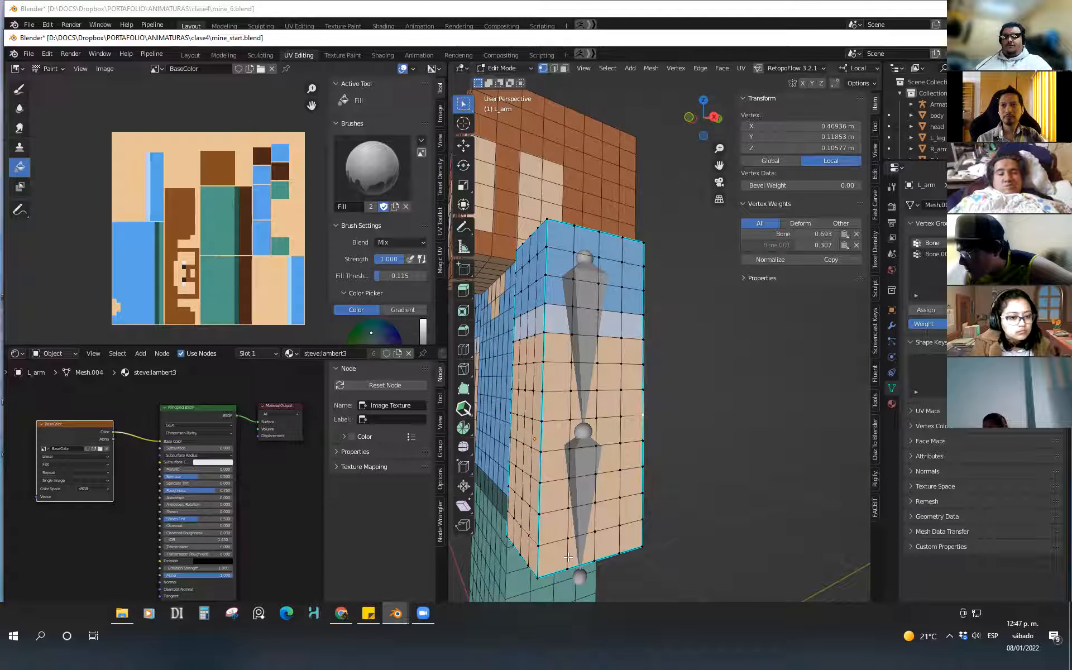
Inspect the bone weights of successive vertices along the left arm's outer edge, from just above the elbow up to the sleeve
click(626, 417)
click(622, 389)
click(643, 390)
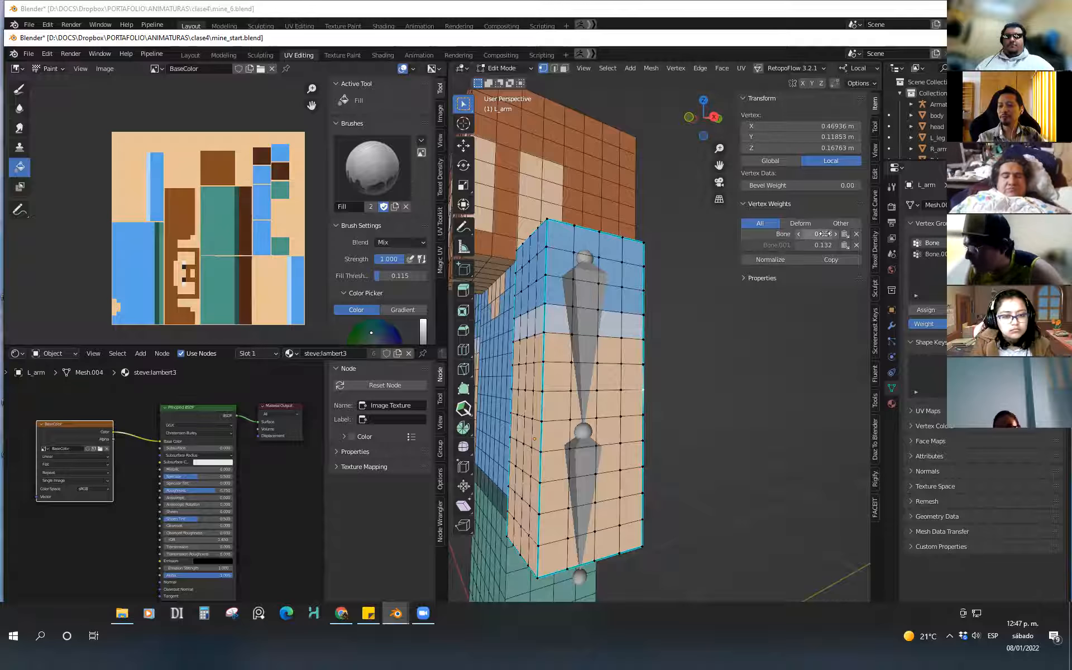
click(643, 364)
click(644, 339)
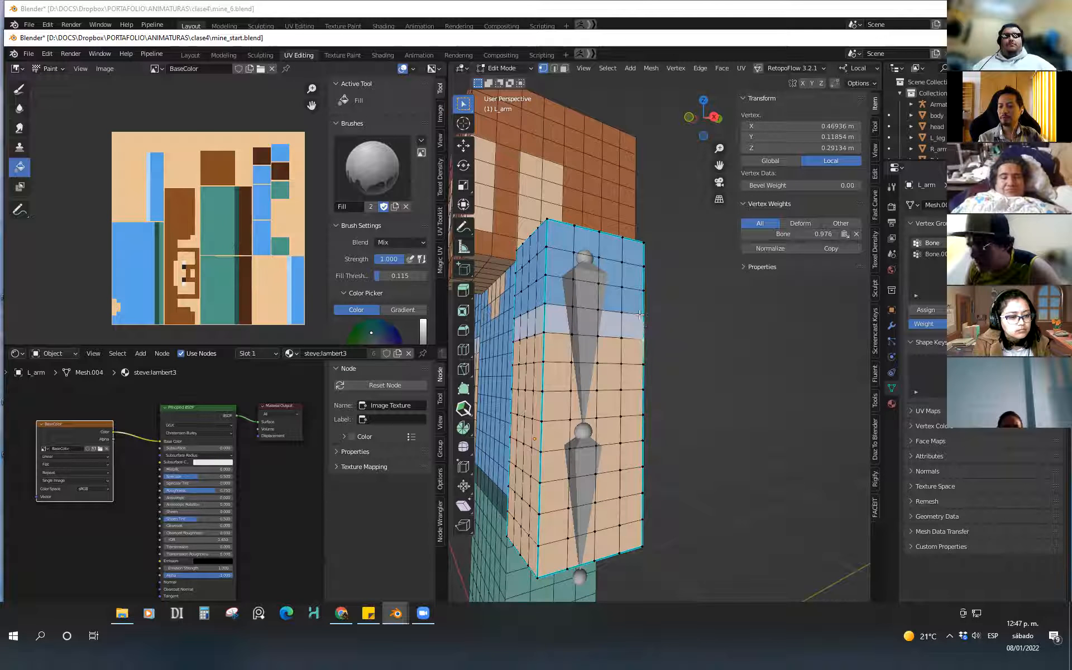
click(643, 316)
click(644, 390)
Compare the arm's gradient in Weight Paint mode with a vertex's bone weights just below the elbow in Edit Mode
key(ctrl+Tab)
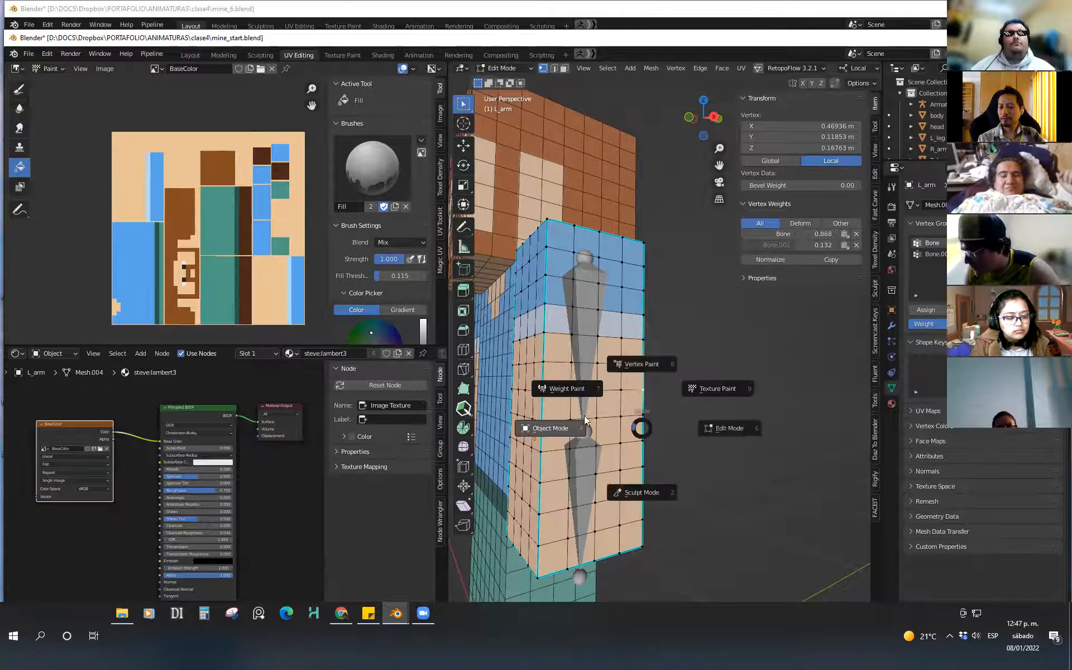
click(562, 388)
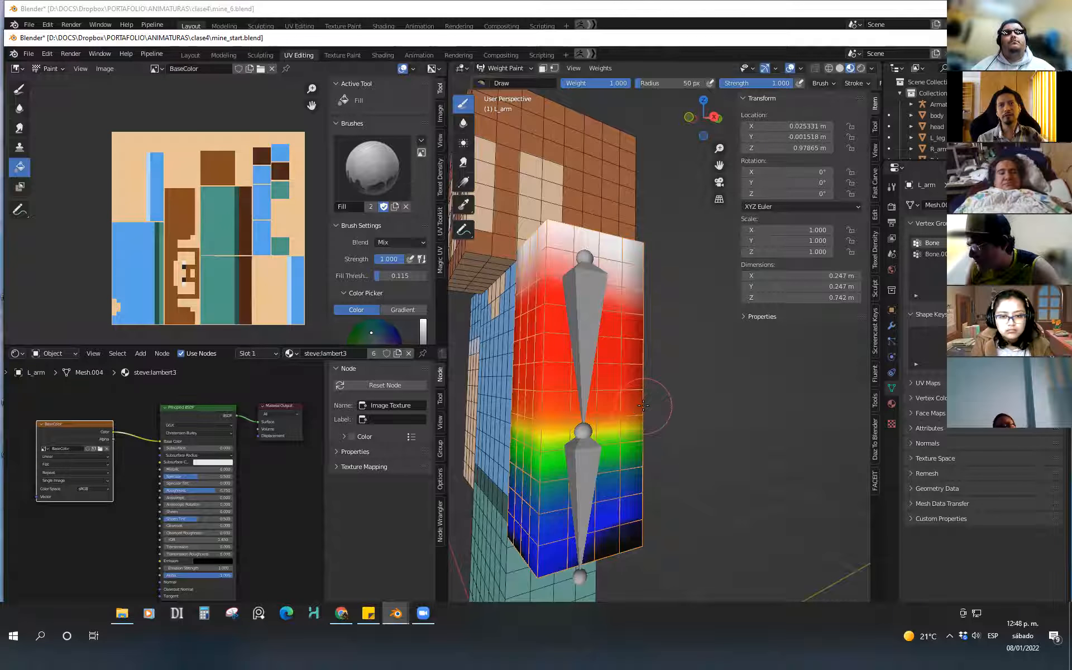
key(ctrl+Tab)
click(722, 420)
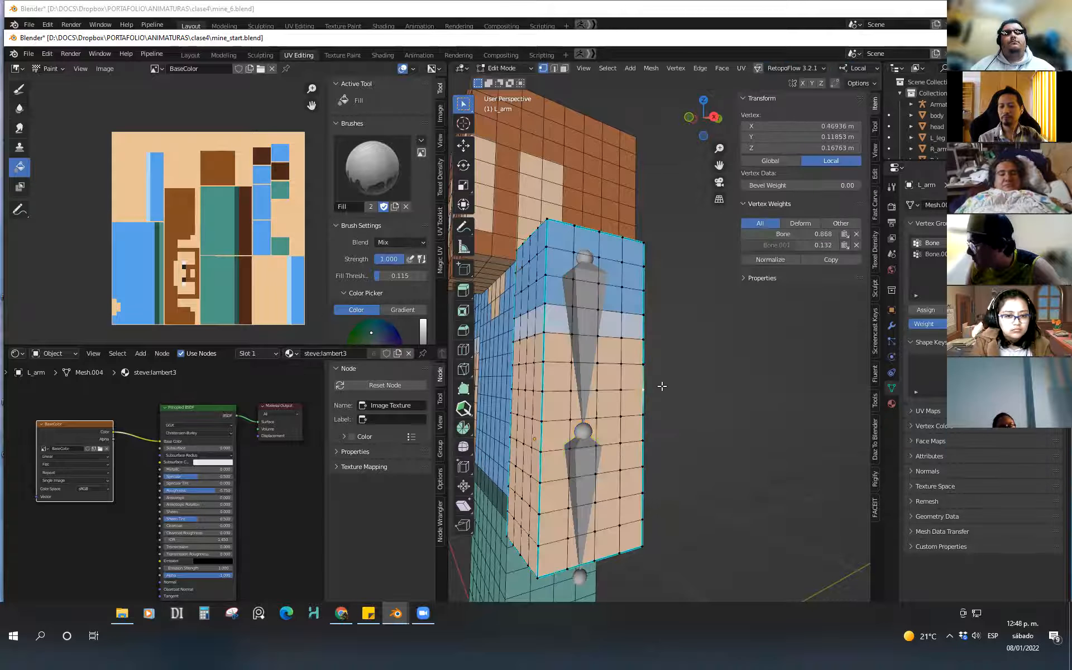
click(642, 441)
Return to Object Mode, select the armature and the left arm mesh in turn, and clear the selection
key(ctrl+Tab)
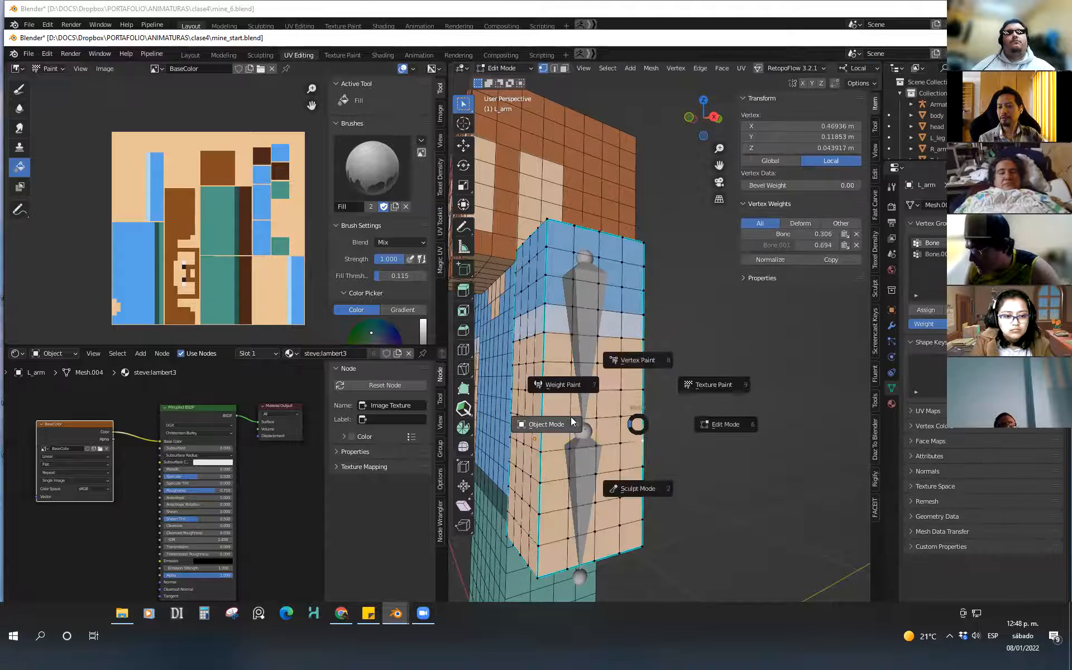
click(572, 423)
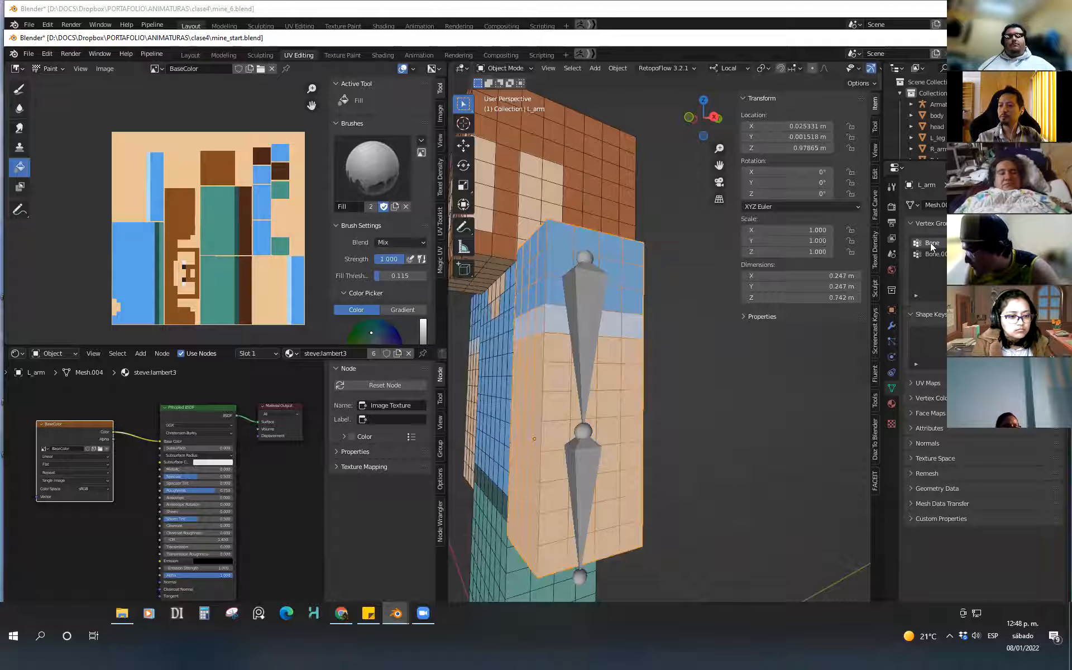
click(584, 381)
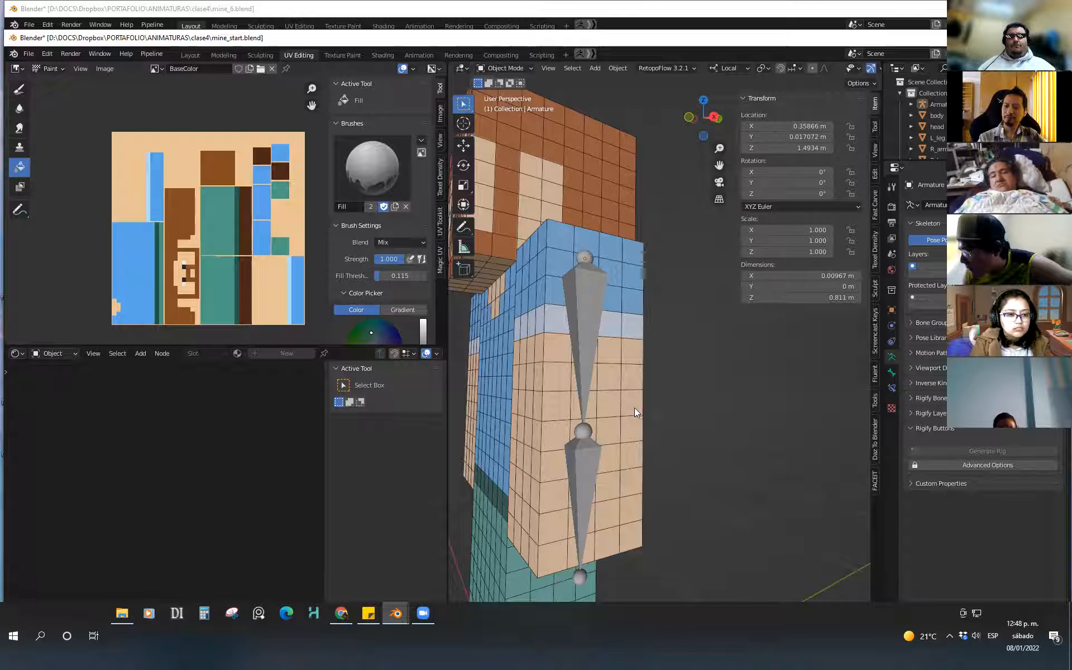
click(625, 379)
click(650, 440)
click(637, 452)
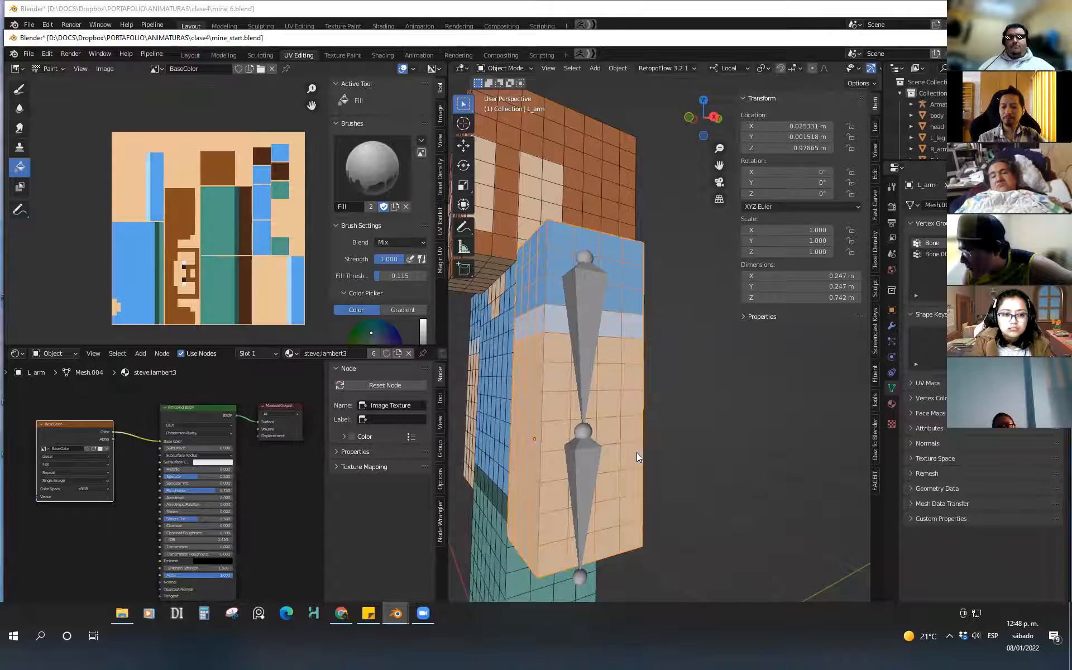
click(667, 430)
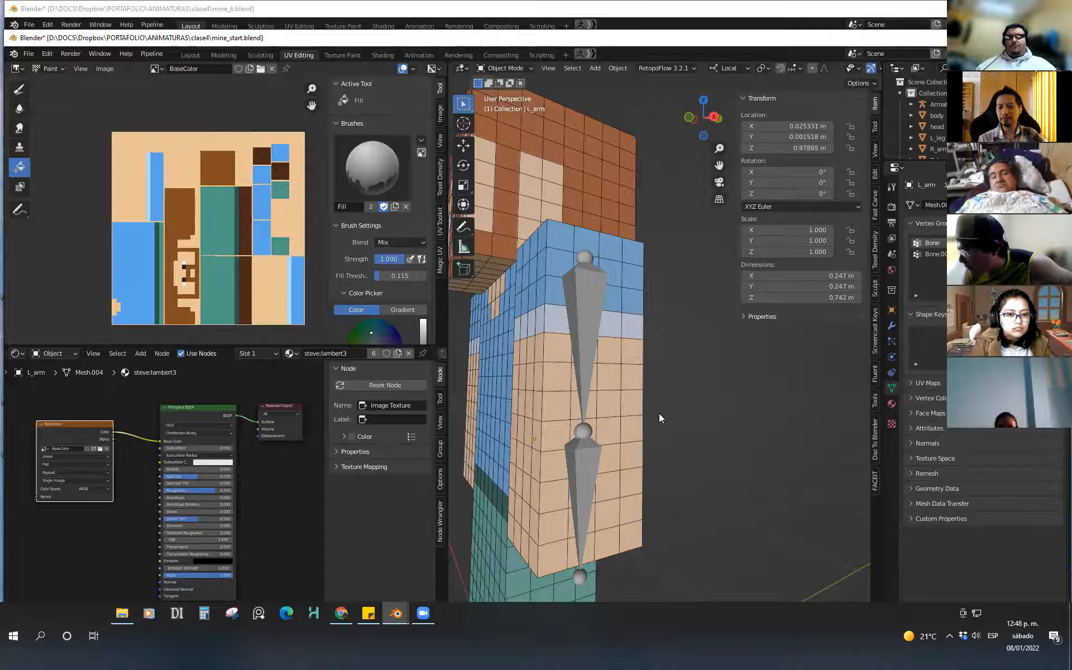
View the whole character together with the left arm's bones in Object Mode
scroll(642, 402, down, 4)
scroll(661, 442, down, 1)
shift+middle_drag(648, 478, 626, 361)
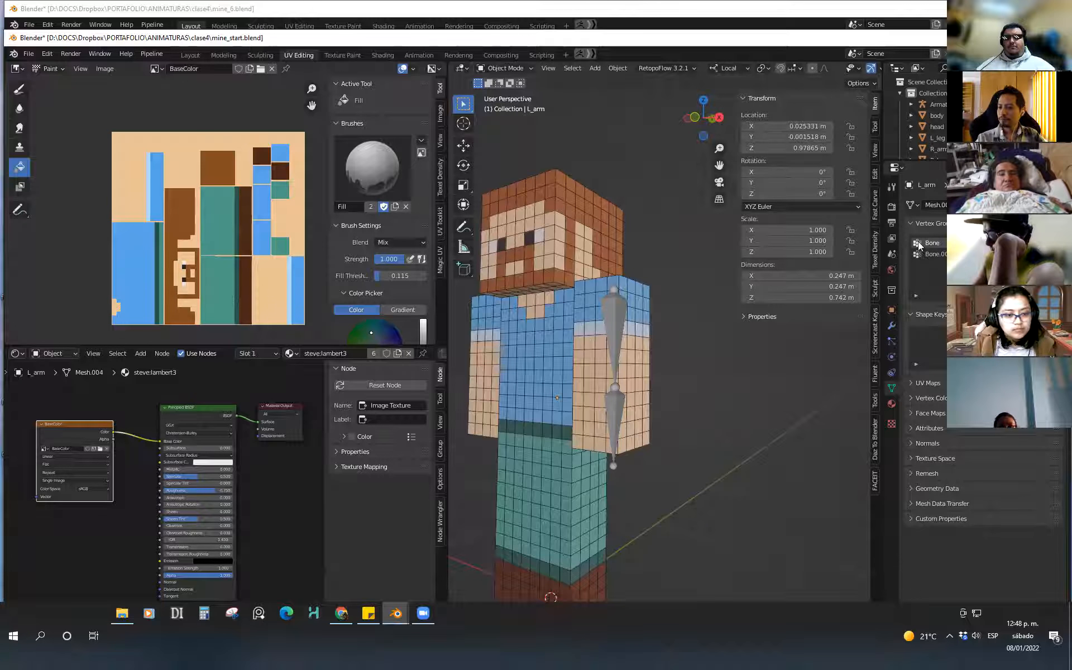
key(ctrl+Tab)
click(569, 358)
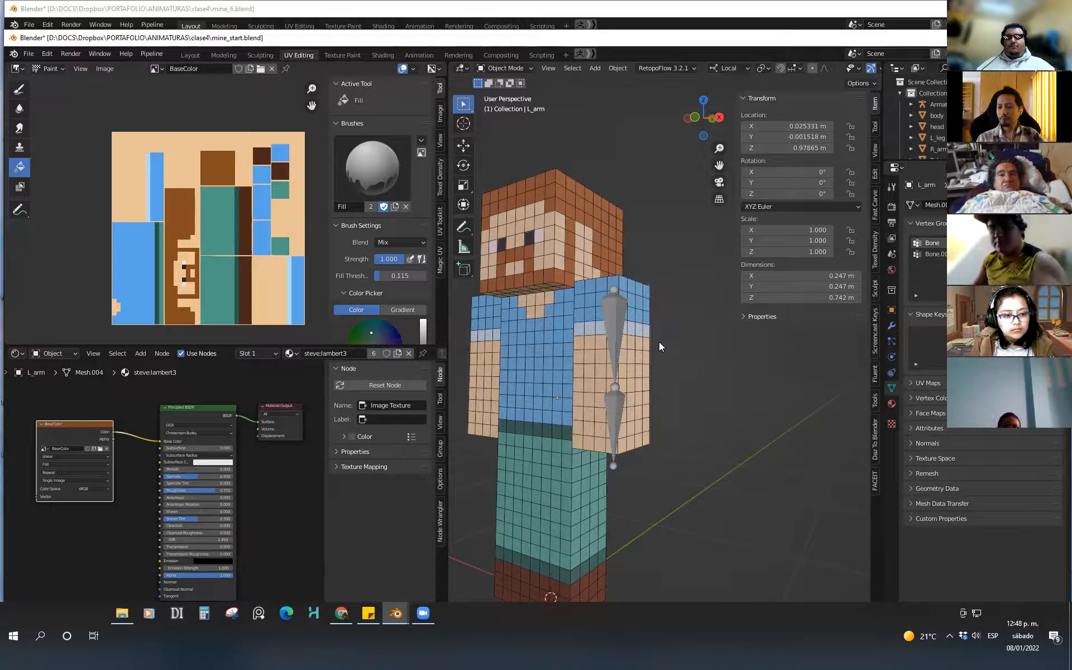